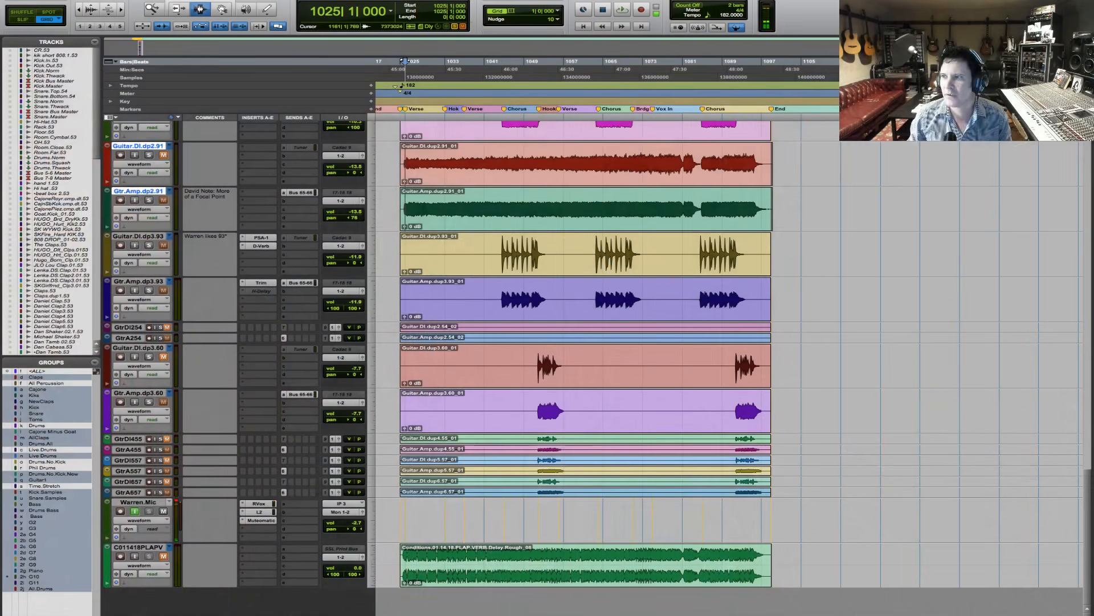
- Place the edit cursor at bar 1024, where the clips begin, and zoom the timeline in on the Start marker
{"action": "left_click", "coordinate": [474, 208]}
{"action": "left_click", "coordinate": [406, 181]}
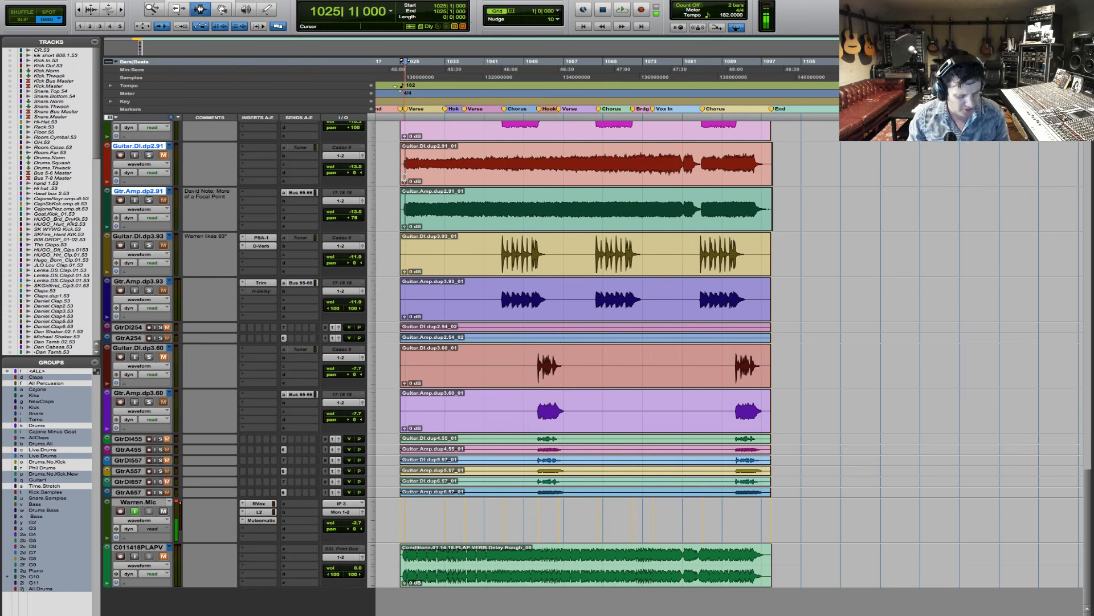
{"action": "key", "text": "F5"}
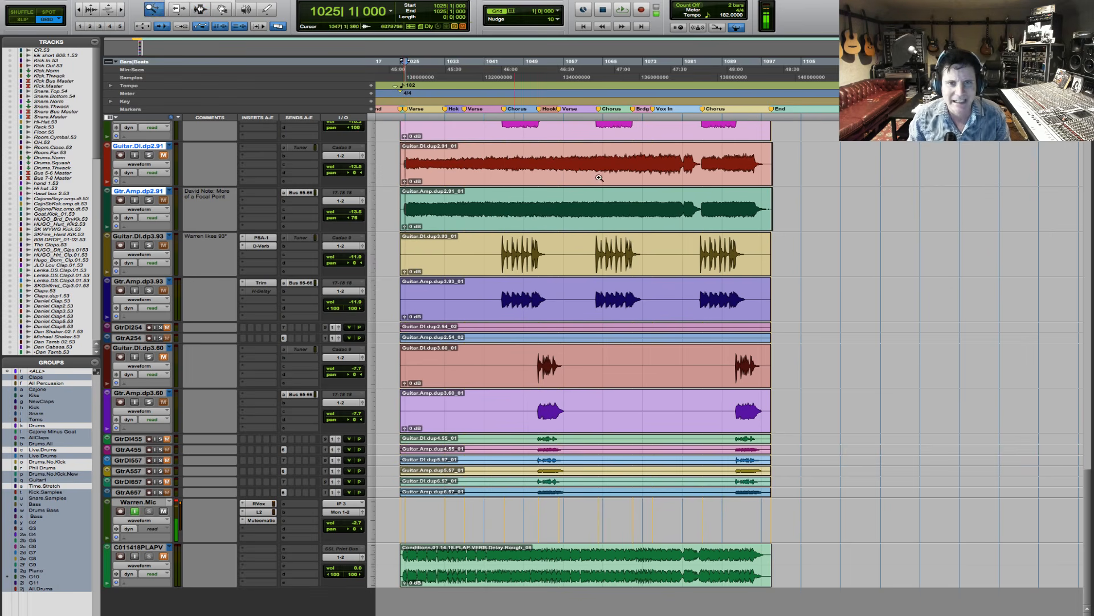
{"action": "left_click_drag", "start_coordinate": [795, 272], "coordinate": [365, 271]}
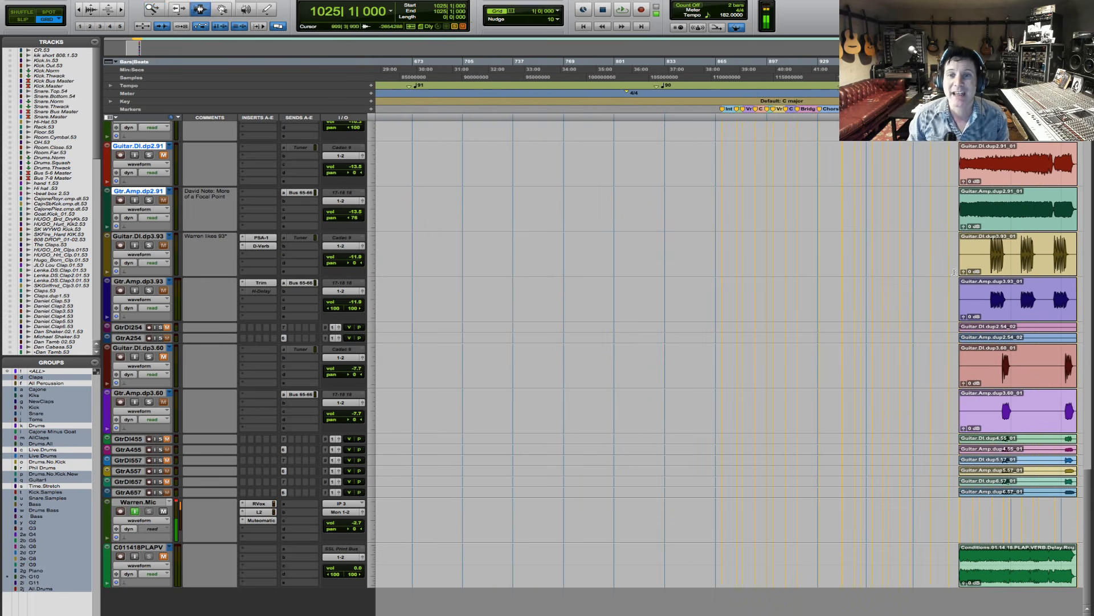
{"action": "key", "text": "F5"}
{"action": "left_click_drag", "start_coordinate": [949, 253], "coordinate": [1080, 267]}
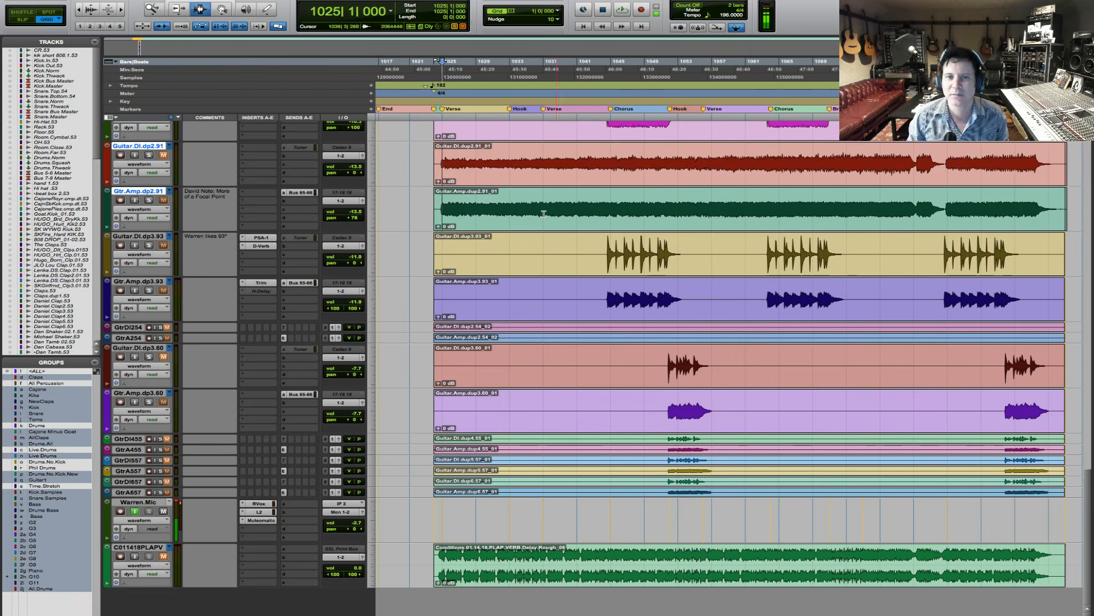
{"action": "left_click", "coordinate": [437, 208]}
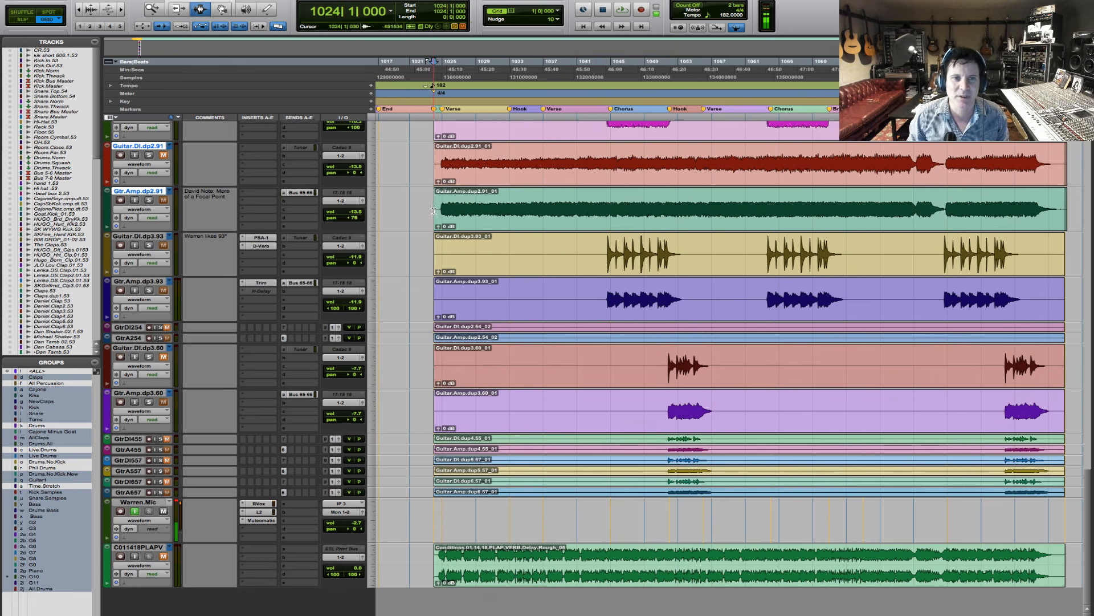
{"action": "key", "text": "F5"}
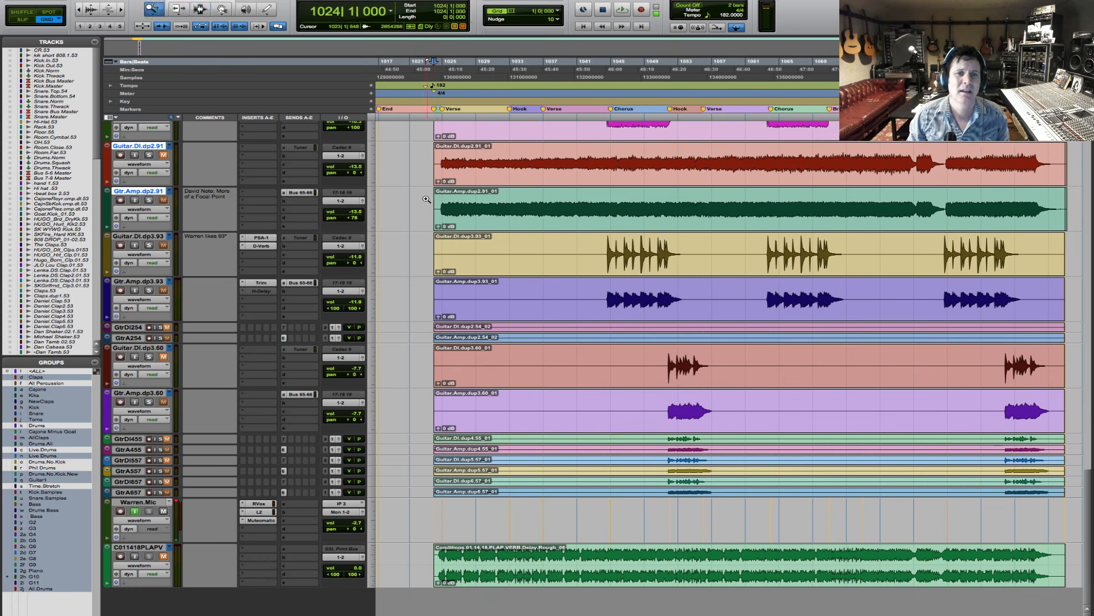
{"action": "left_click_drag", "start_coordinate": [426, 202], "coordinate": [550, 208]}
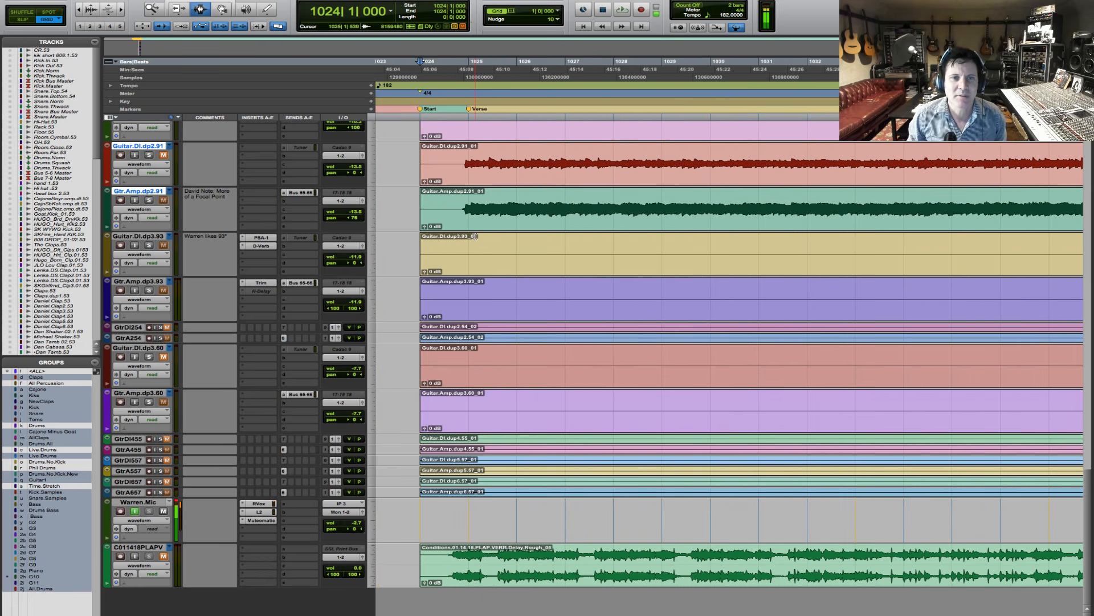
- Go to the drum tracks and play the soloed drums from bar 1024, beat 3, just before the first verse
{"action": "scroll", "coordinate": [476, 240], "scroll_direction": "up", "scroll_amount": 3}
{"action": "scroll", "coordinate": [477, 245], "scroll_direction": "up", "scroll_amount": 10}
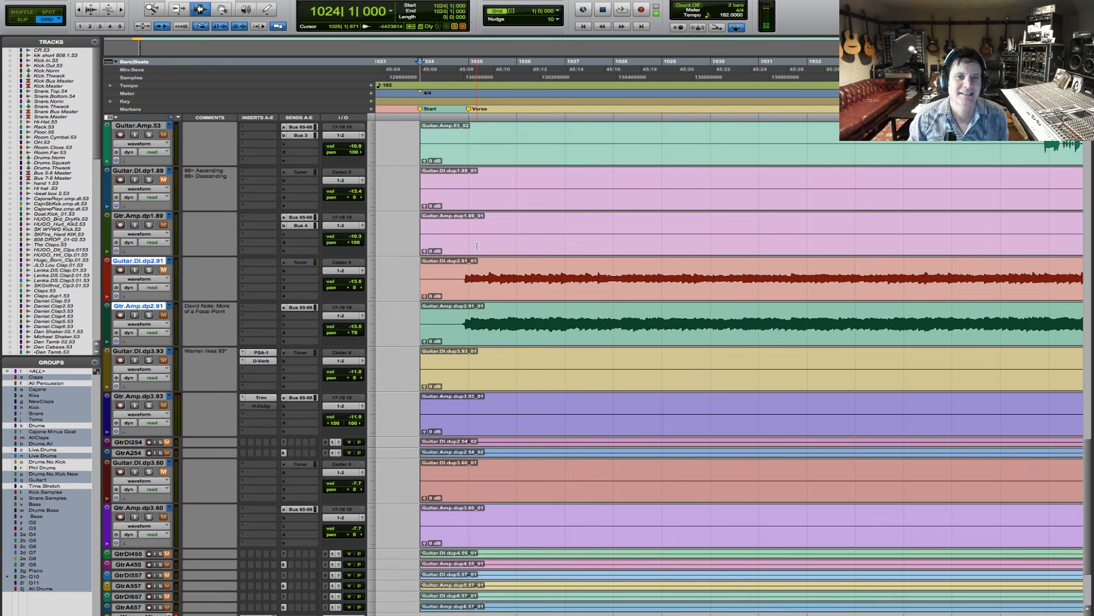
{"action": "scroll", "coordinate": [477, 246], "scroll_direction": "up", "scroll_amount": 5}
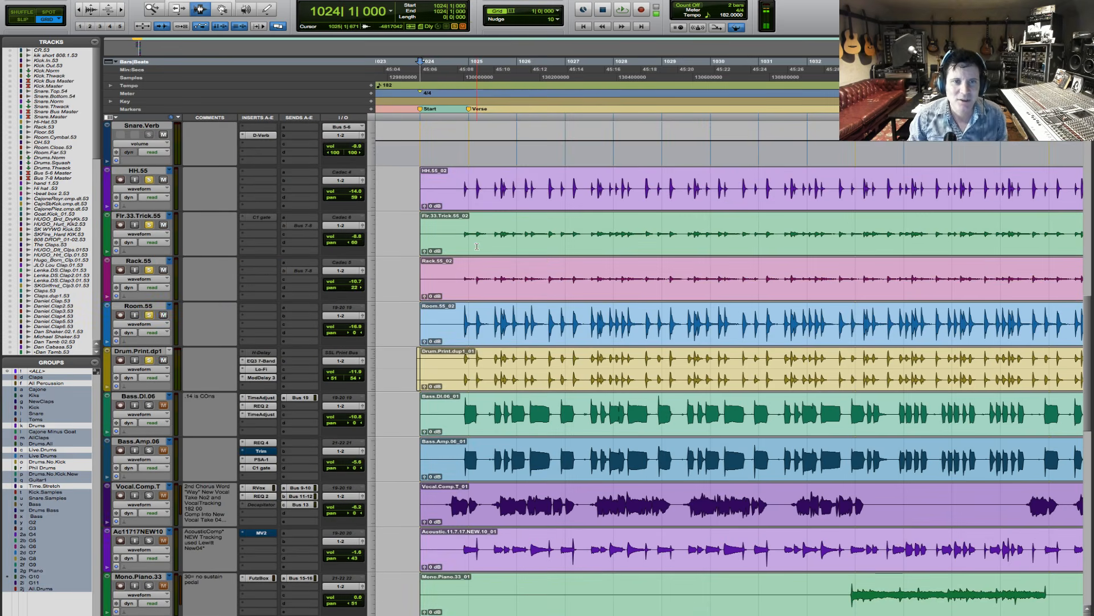
{"action": "scroll", "coordinate": [477, 247], "scroll_direction": "up", "scroll_amount": 5}
{"action": "scroll", "coordinate": [476, 246], "scroll_direction": "down", "scroll_amount": 3}
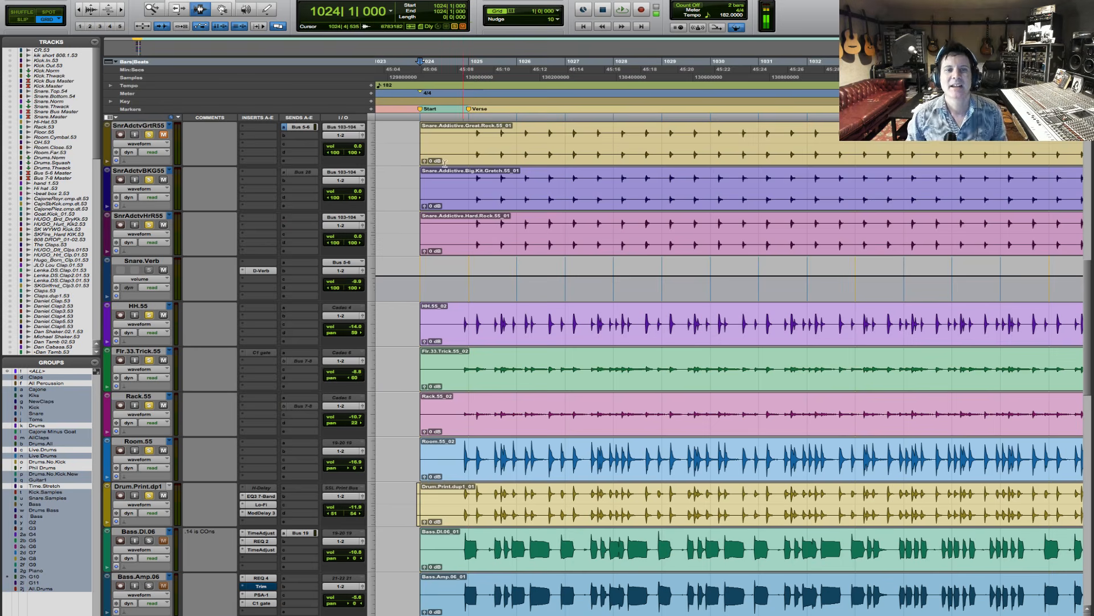
{"action": "key", "text": "F2"}
{"action": "left_click", "coordinate": [450, 192]}
{"action": "key", "text": "space"}
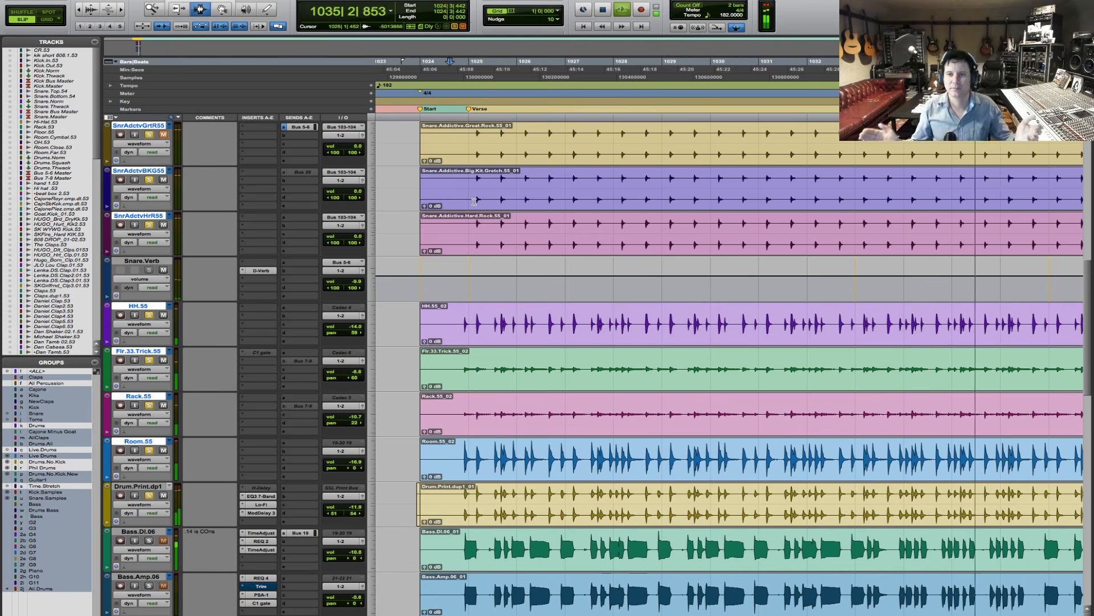
{"action": "key", "text": "r"}
{"action": "key", "text": "r"}
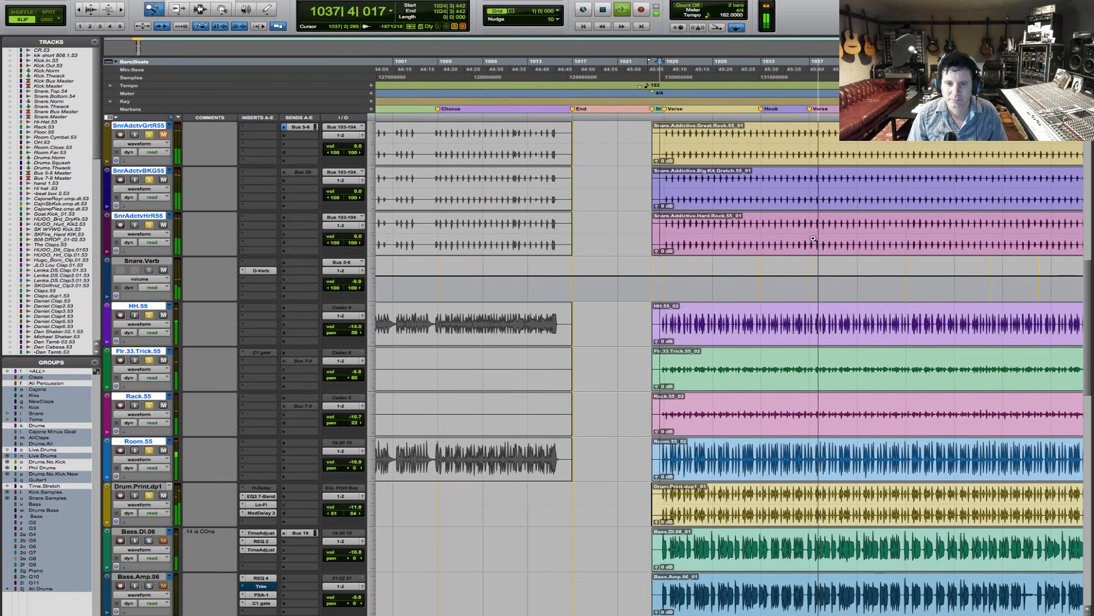
{"action": "key", "text": "space"}
{"action": "key", "text": "F5"}
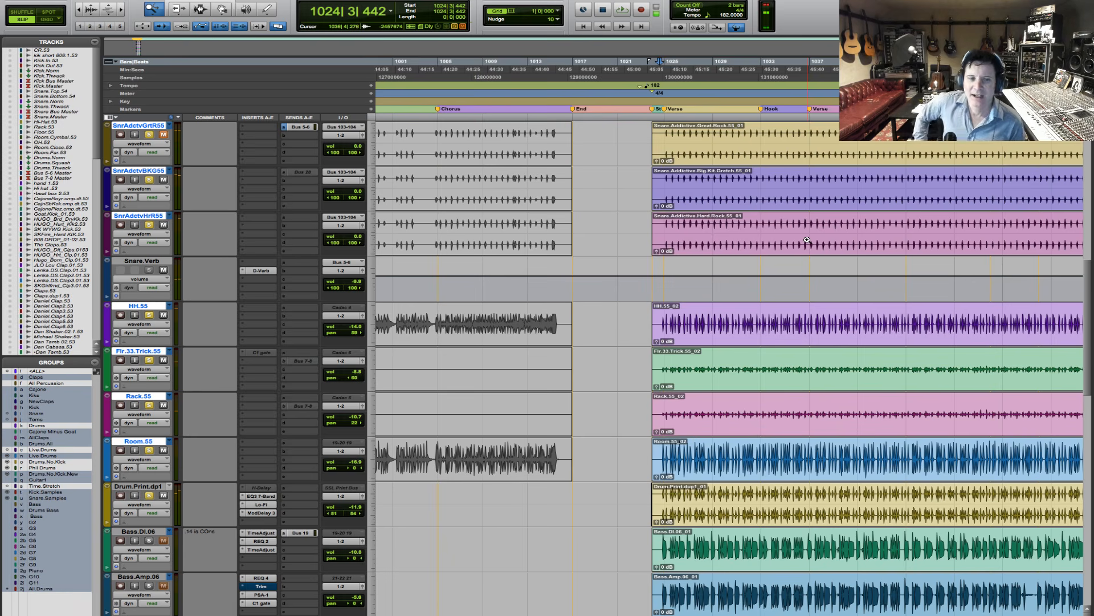
- Solo only the Drum.Print.dp1 track and audition it from just before the first verse
{"action": "left_click", "coordinate": [145, 486]}
{"action": "left_click", "coordinate": [148, 496], "text": "alt"}
{"action": "left_click", "coordinate": [147, 496]}
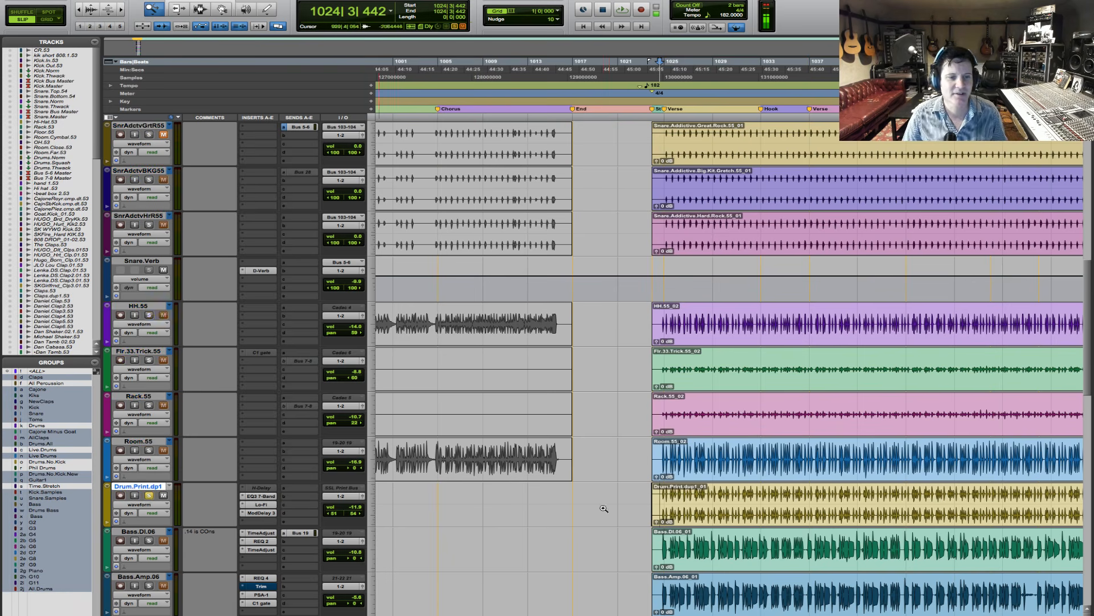
{"action": "key", "text": "F7"}
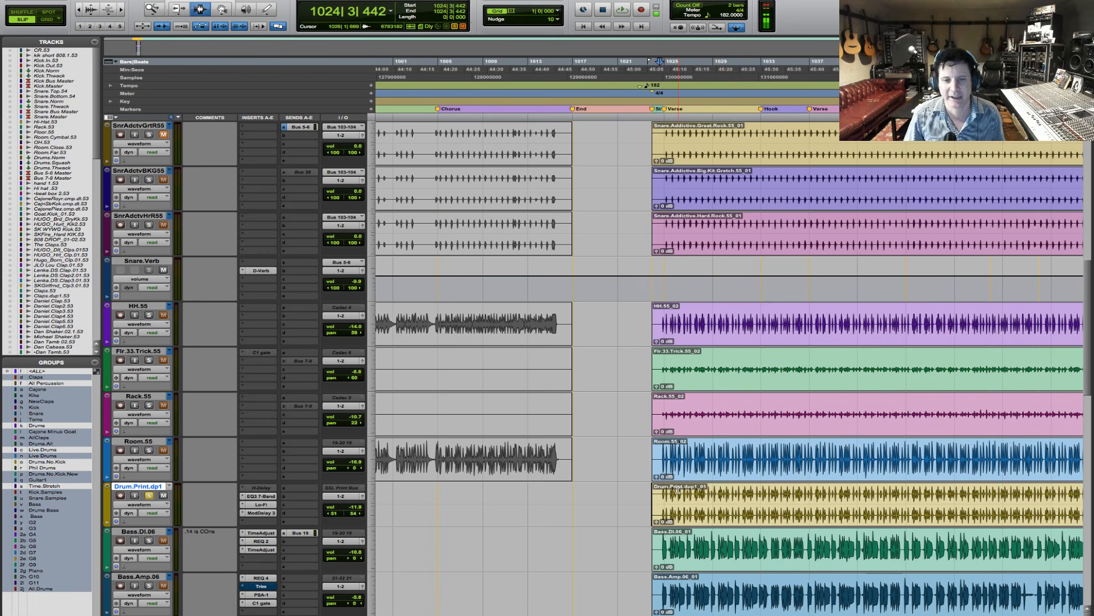
{"action": "key", "text": "space"}
{"action": "key", "text": "t"}
{"action": "key", "text": "t"}
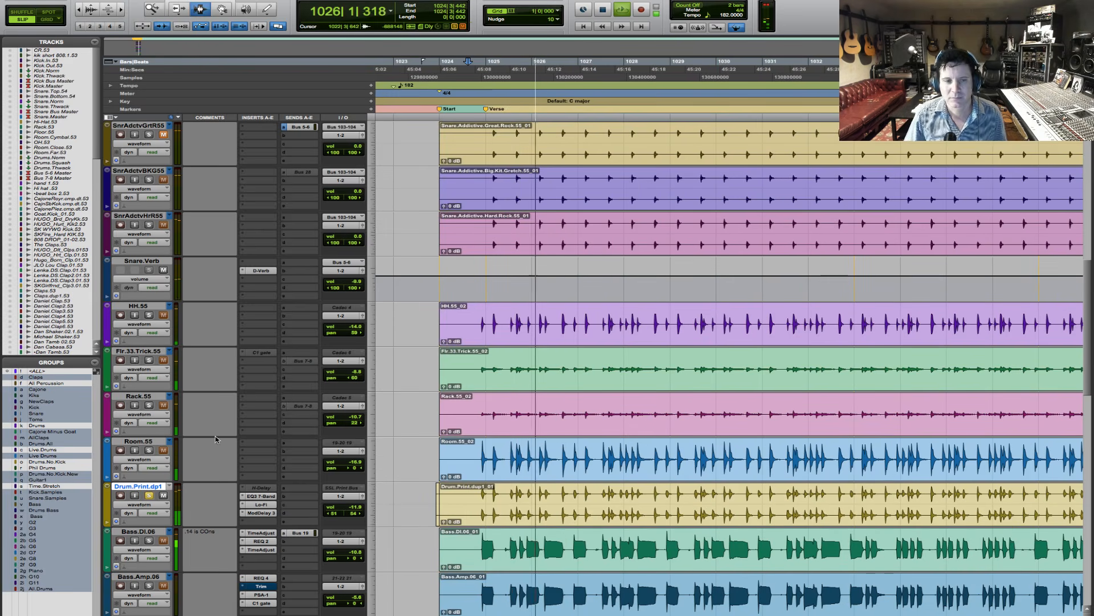
{"action": "key", "text": "space"}
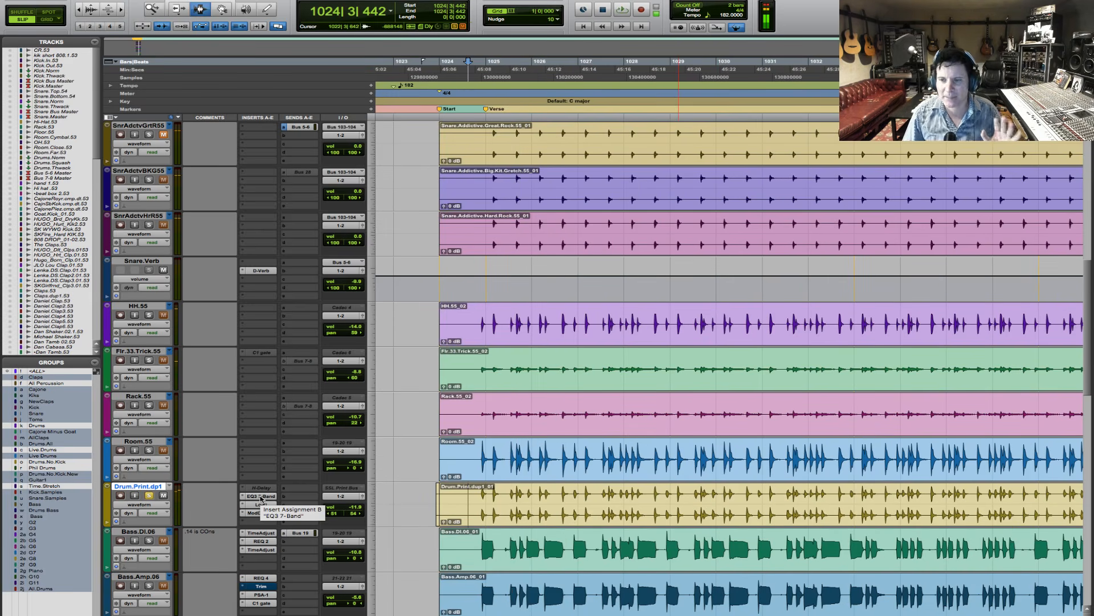
- Open the EQ3 7-Band on Drum.Print.dp1 and audition the track with its MF band switched off
{"action": "left_click", "coordinate": [261, 497]}
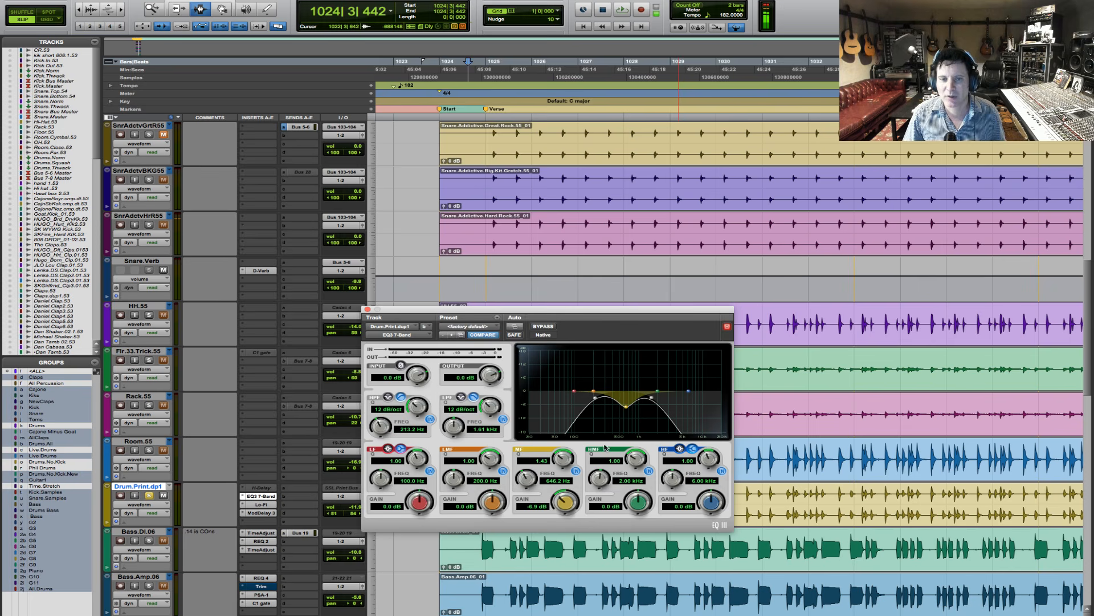
{"action": "left_click_drag", "start_coordinate": [625, 313], "coordinate": [637, 255]}
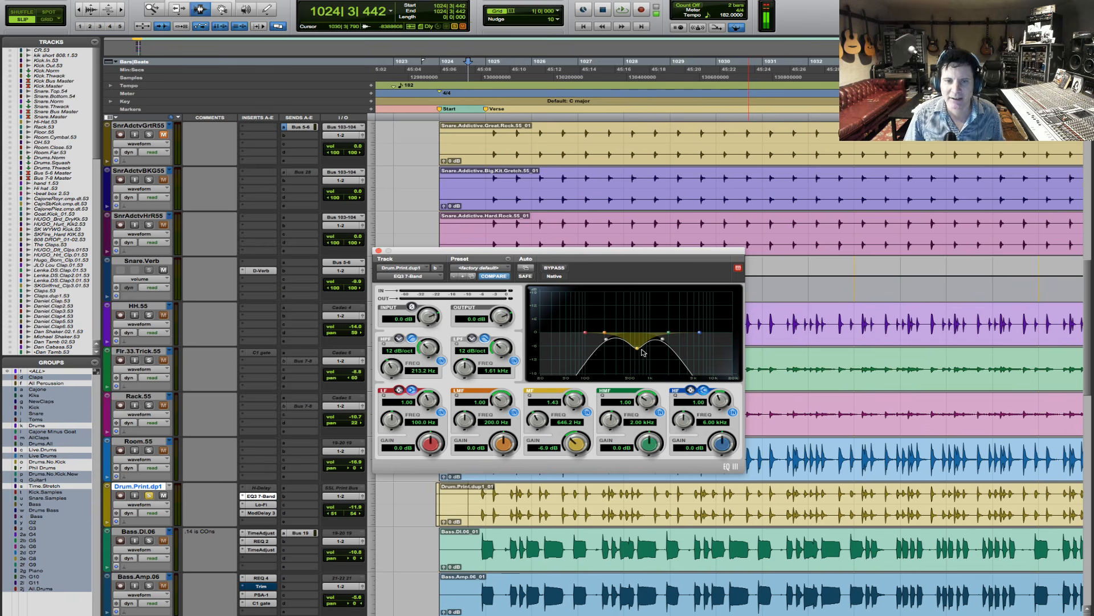
{"action": "left_click", "coordinate": [586, 413]}
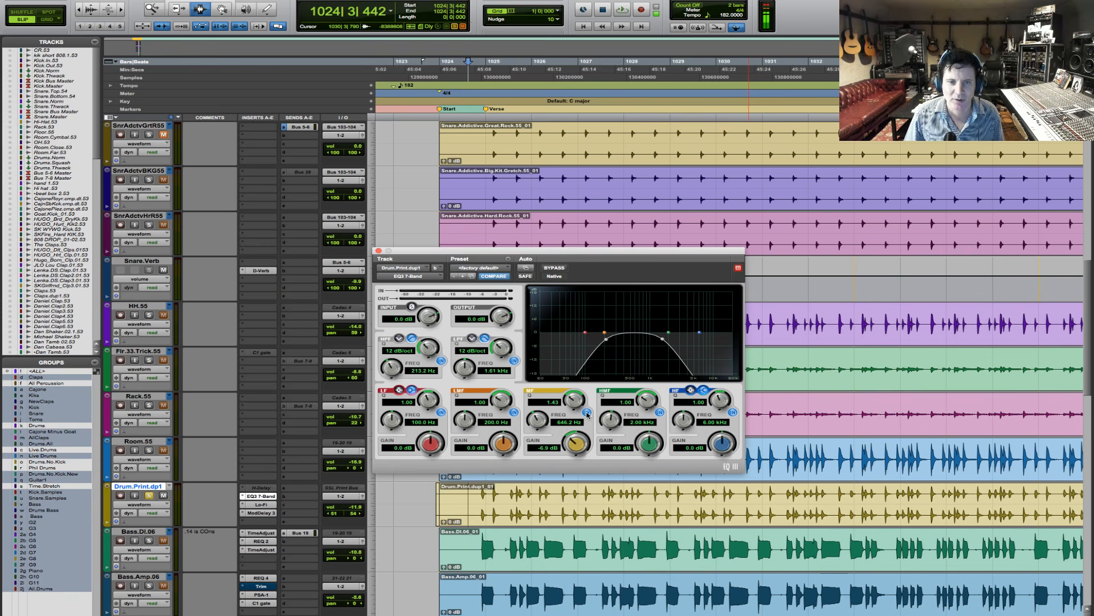
{"action": "key", "text": "space"}
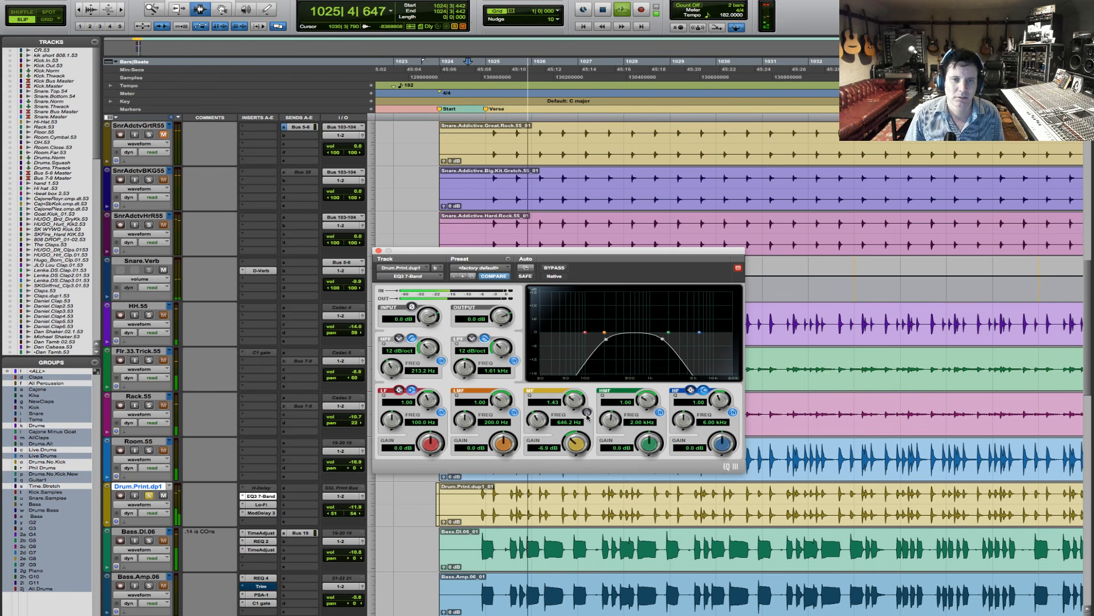
{"action": "key", "text": "space"}
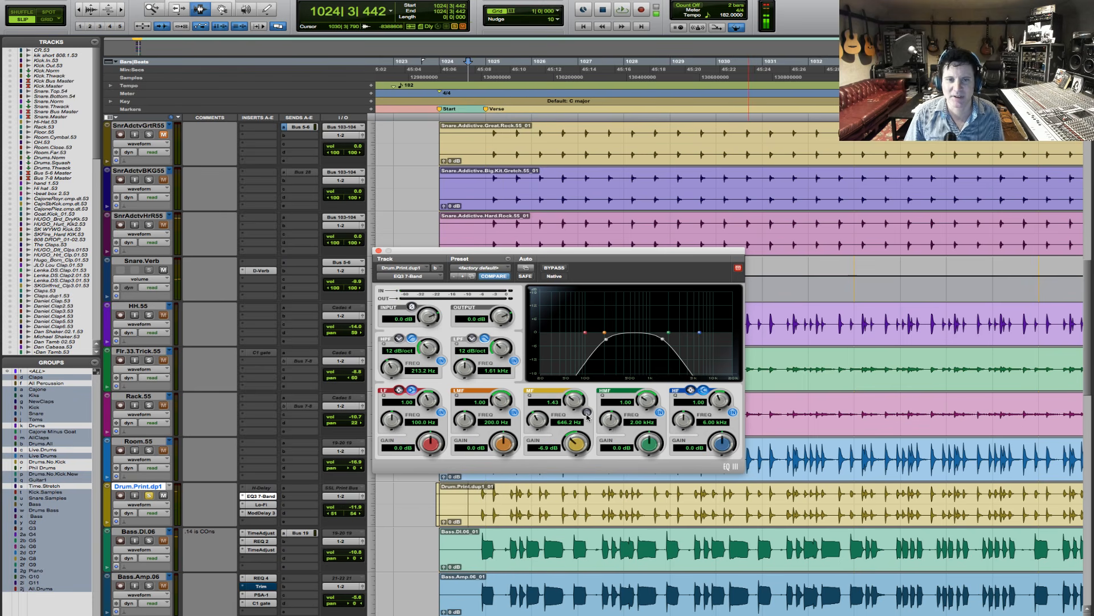
- Switch the EQ's MF band back on and compare the band off and on during playback, leaving it enabled
{"action": "left_click", "coordinate": [587, 412]}
{"action": "key", "text": "space"}
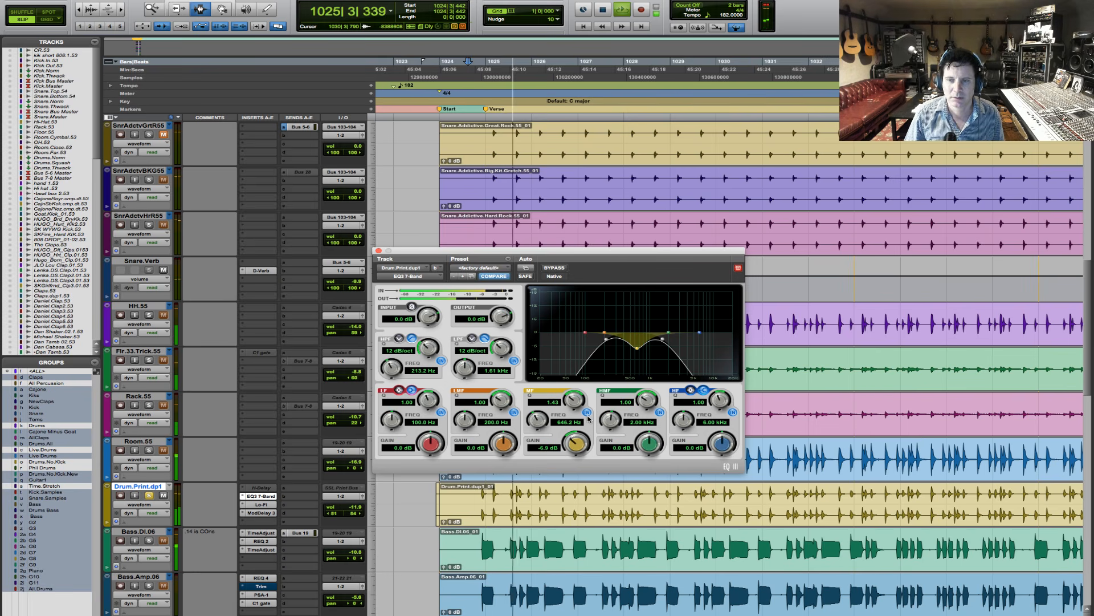
{"action": "left_click", "coordinate": [588, 416]}
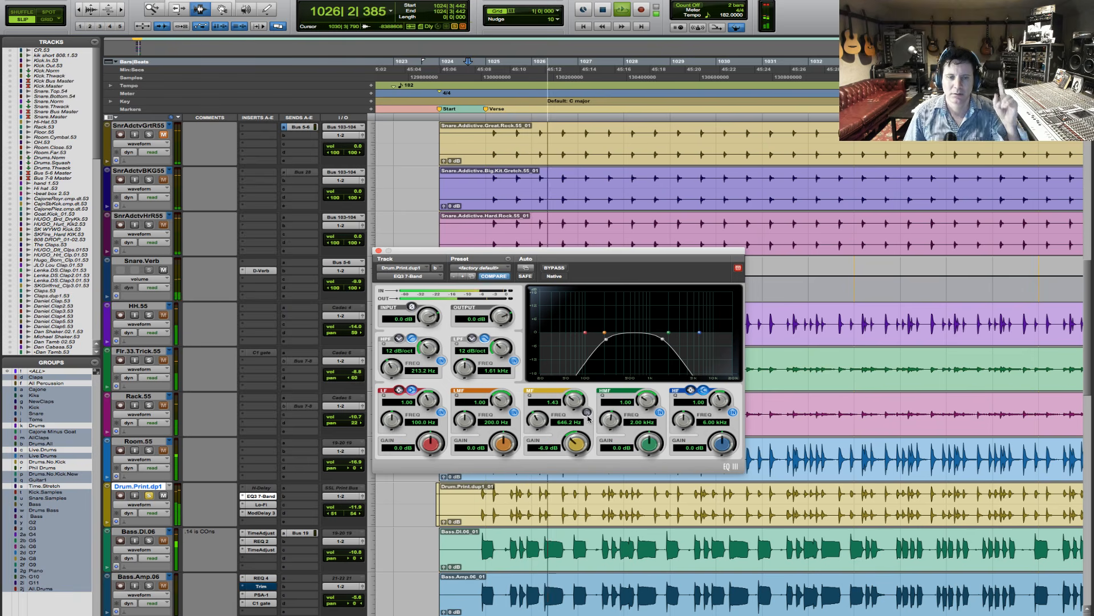
{"action": "left_click", "coordinate": [588, 415]}
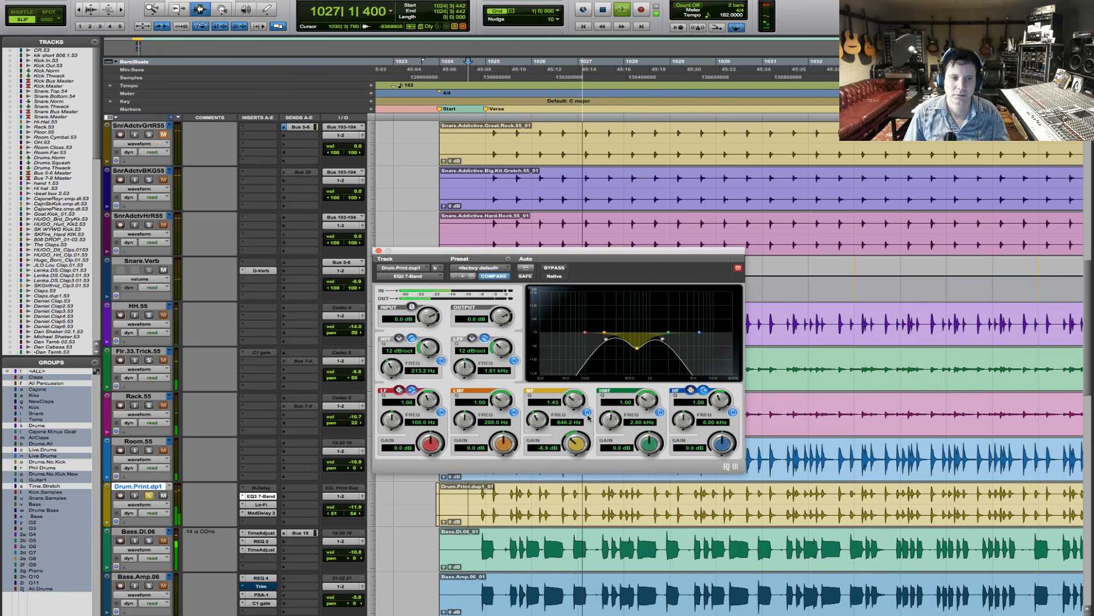
{"action": "key", "text": "space"}
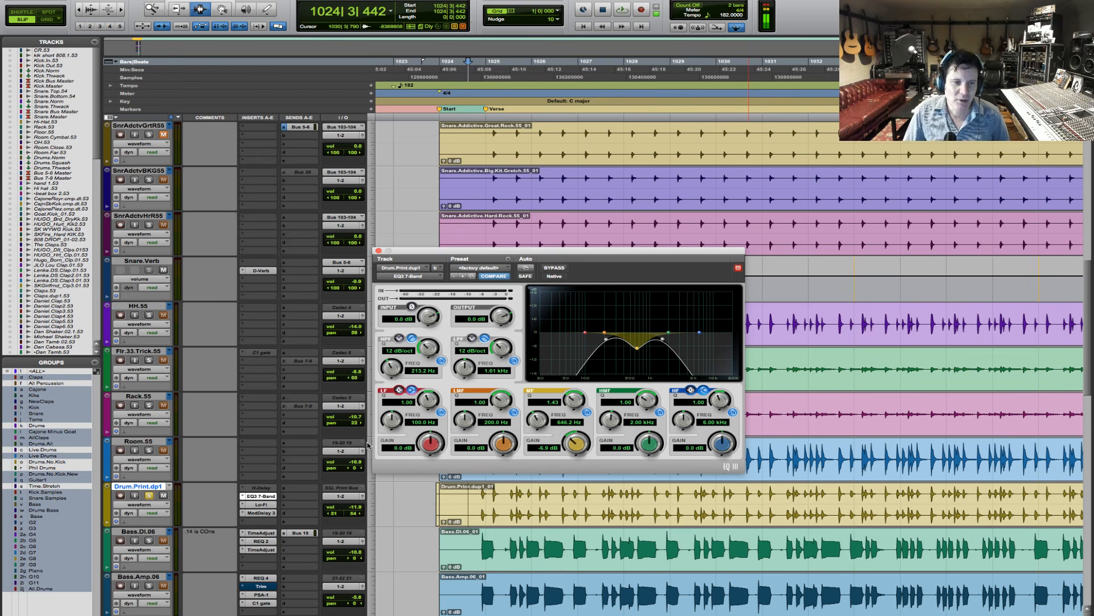
- Examine the Lo-Fi and Mod Delay III insert settings on Drum.Print.dp1
{"action": "left_click", "coordinate": [266, 507]}
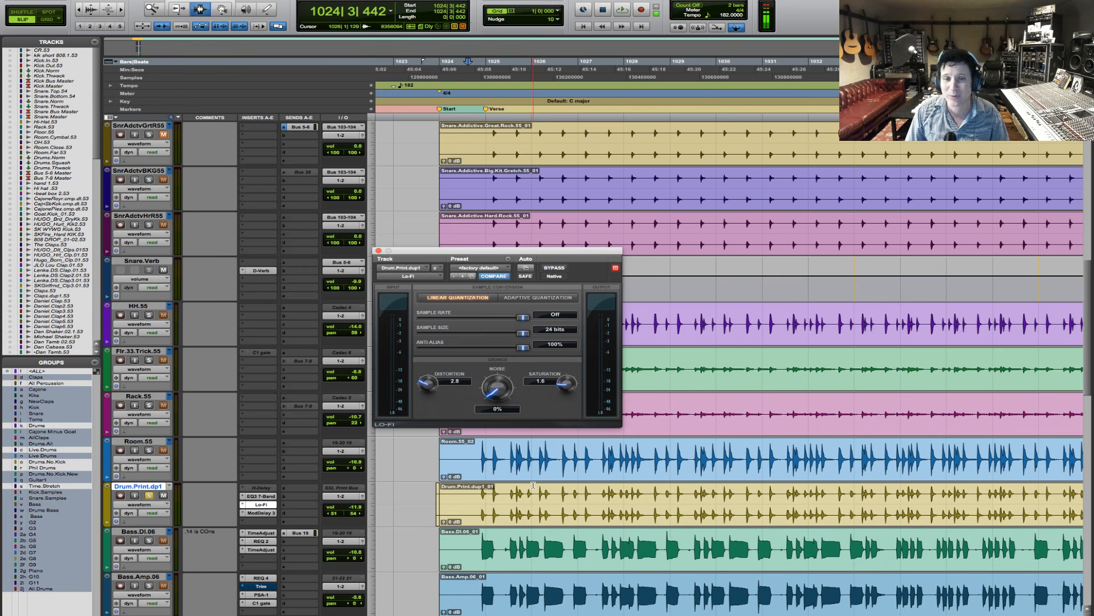
{"action": "left_click", "coordinate": [259, 513]}
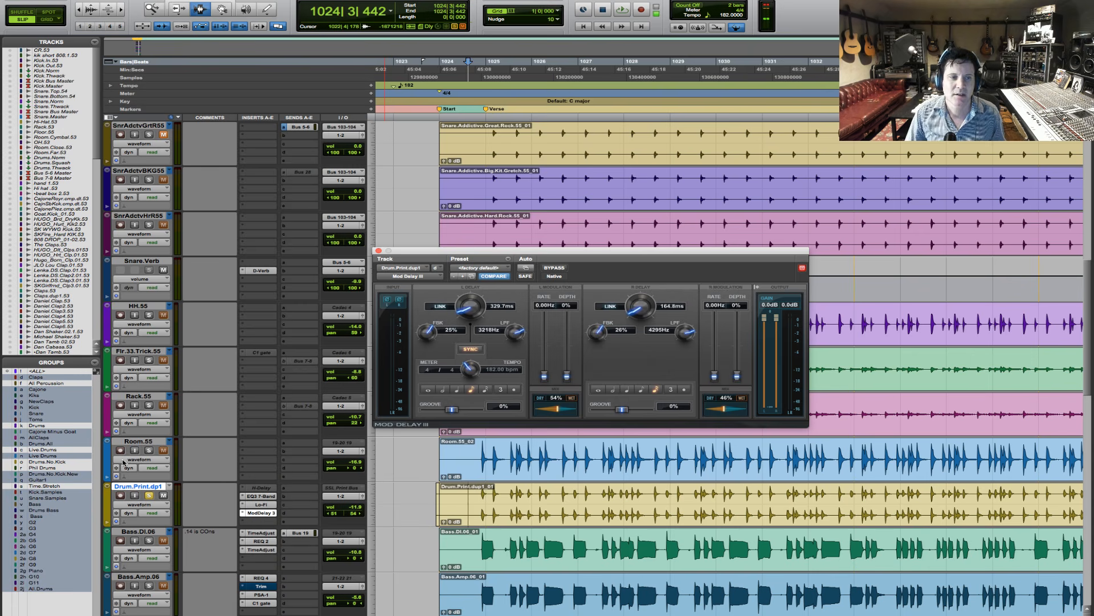
- Solo the grouped drum tracks without Drum.Print.dp1 and play them from just before the first verse
{"action": "left_click", "coordinate": [150, 451]}
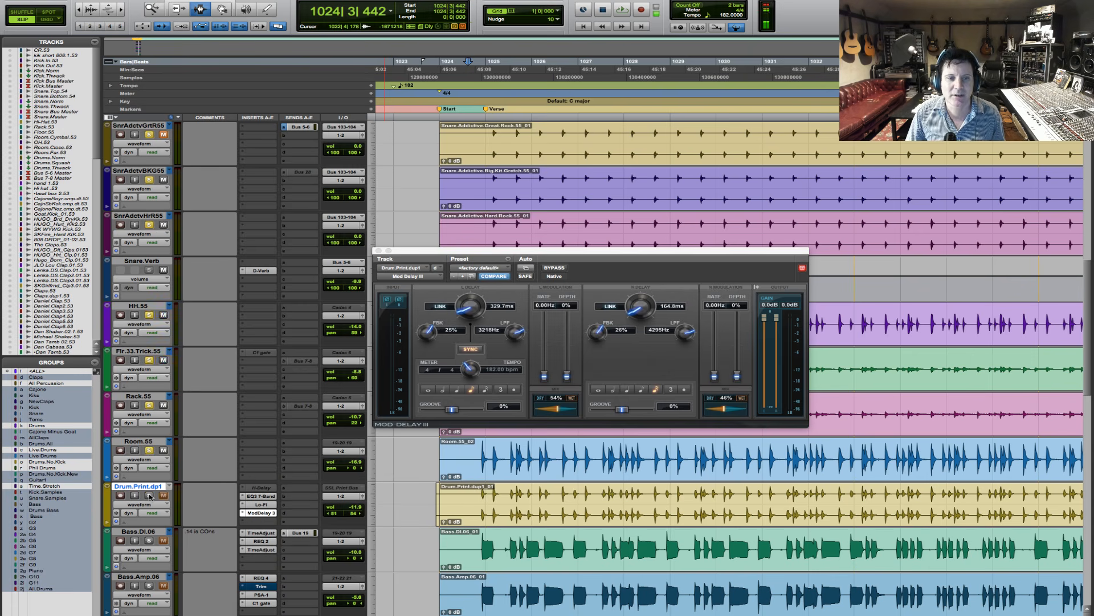
{"action": "key", "text": "space"}
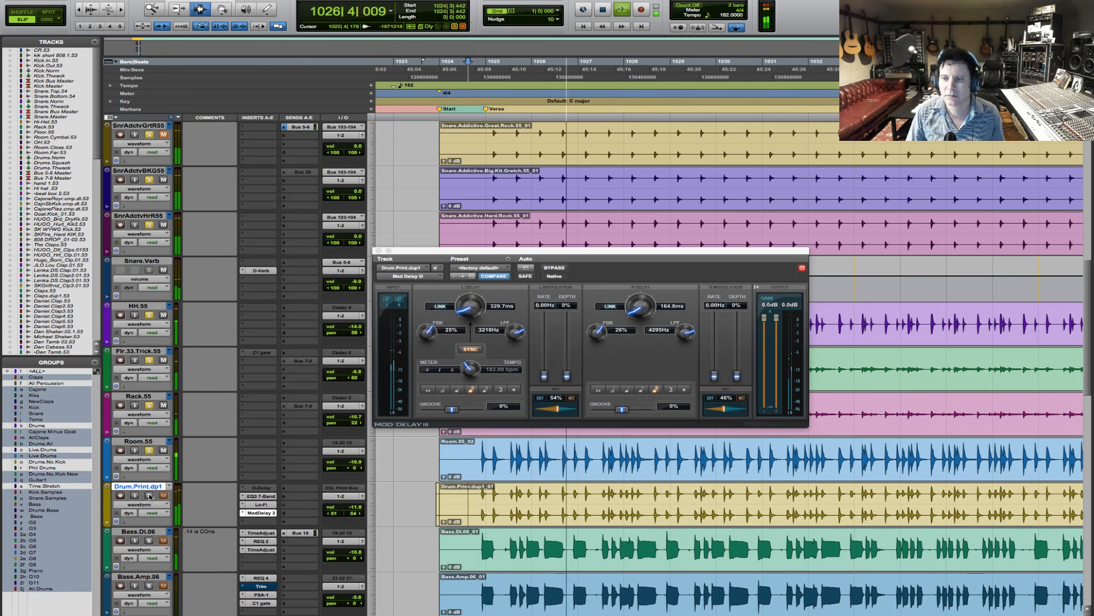
{"action": "key", "text": "space"}
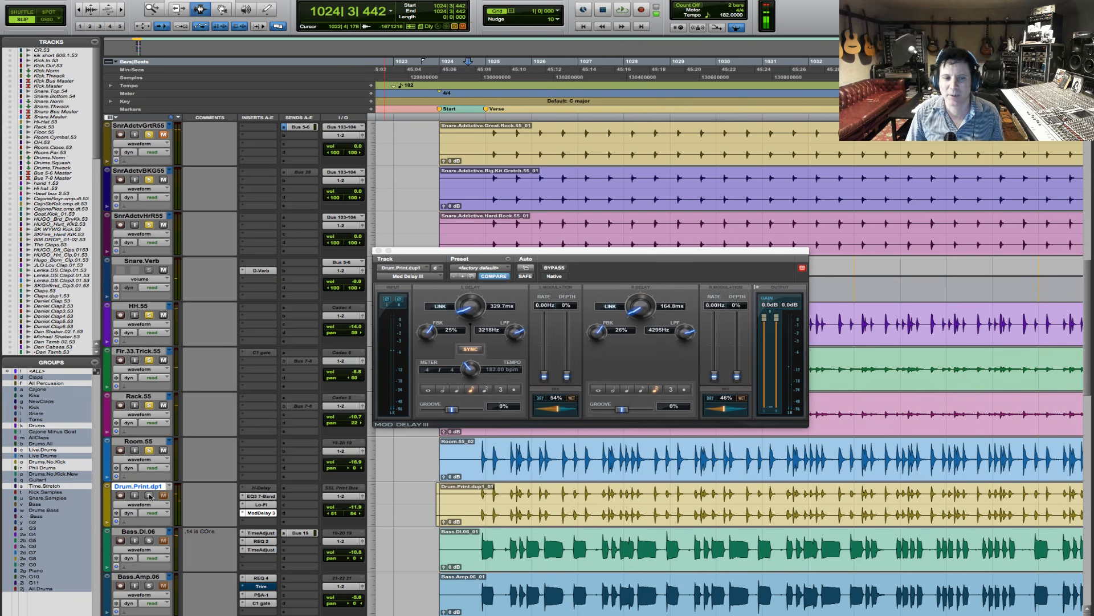
- Add Drum.Print.dp1 to the soloed drums, play them together, and close the Mod Delay III window
{"action": "left_click", "coordinate": [150, 496]}
{"action": "key", "text": "space"}
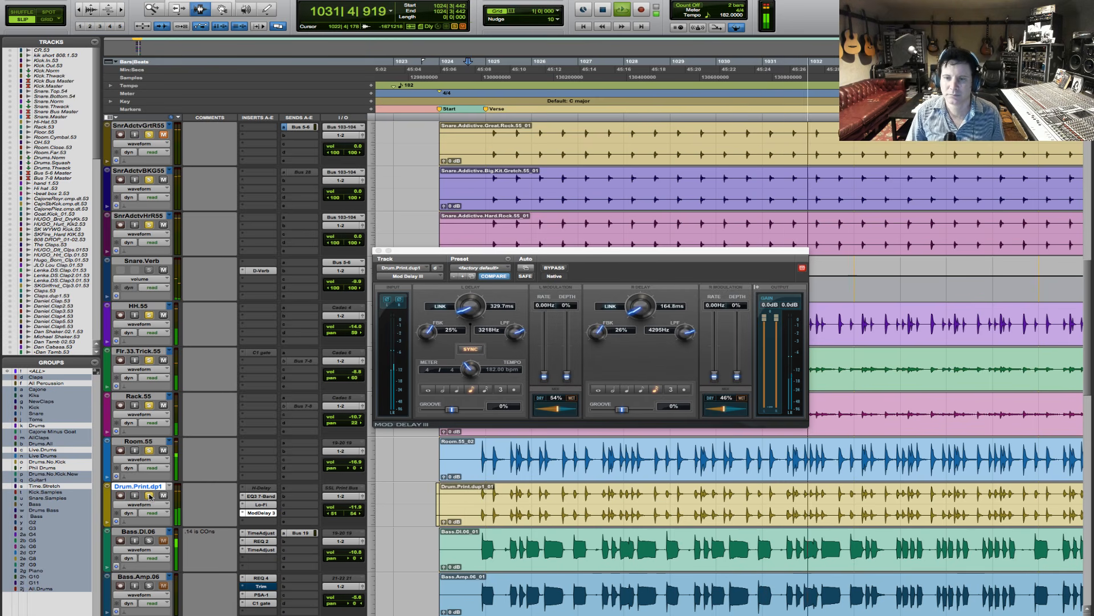
{"action": "key", "text": "space"}
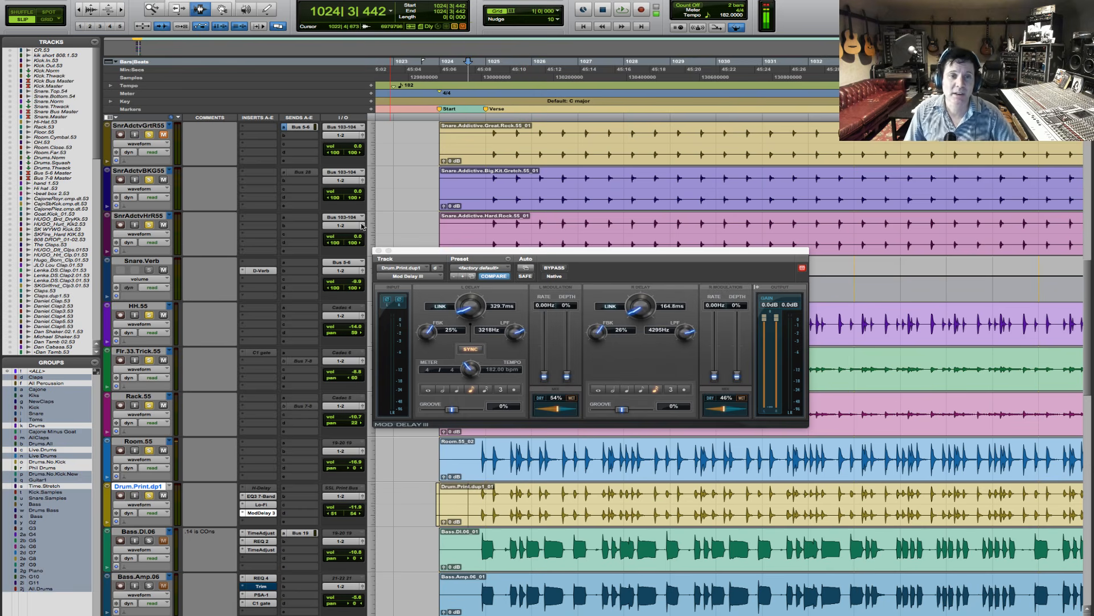
{"action": "left_click", "coordinate": [379, 252]}
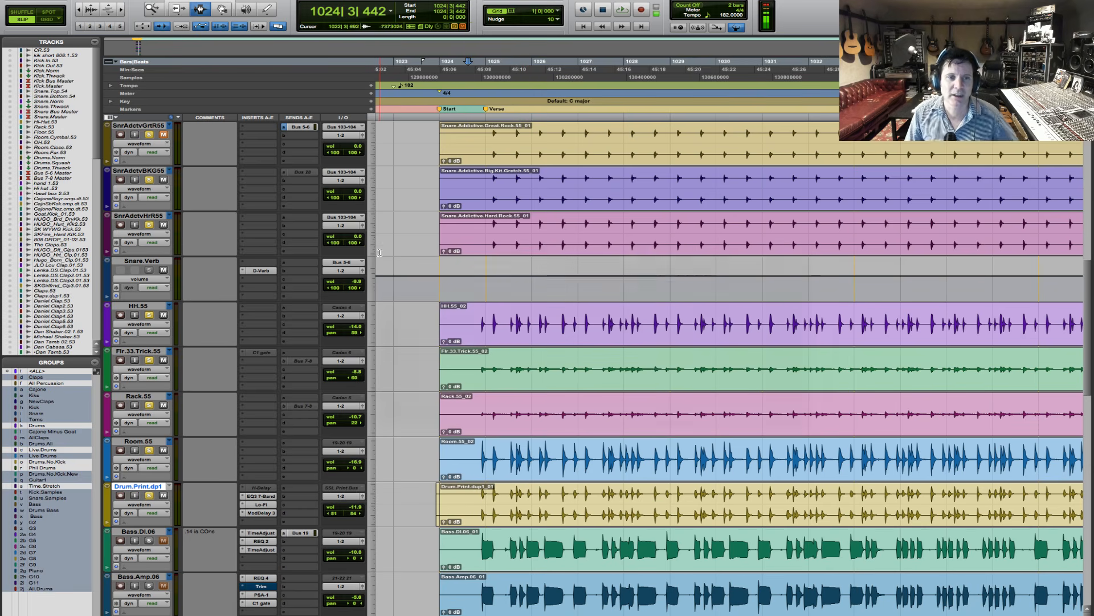
{"action": "left_click", "coordinate": [478, 333]}
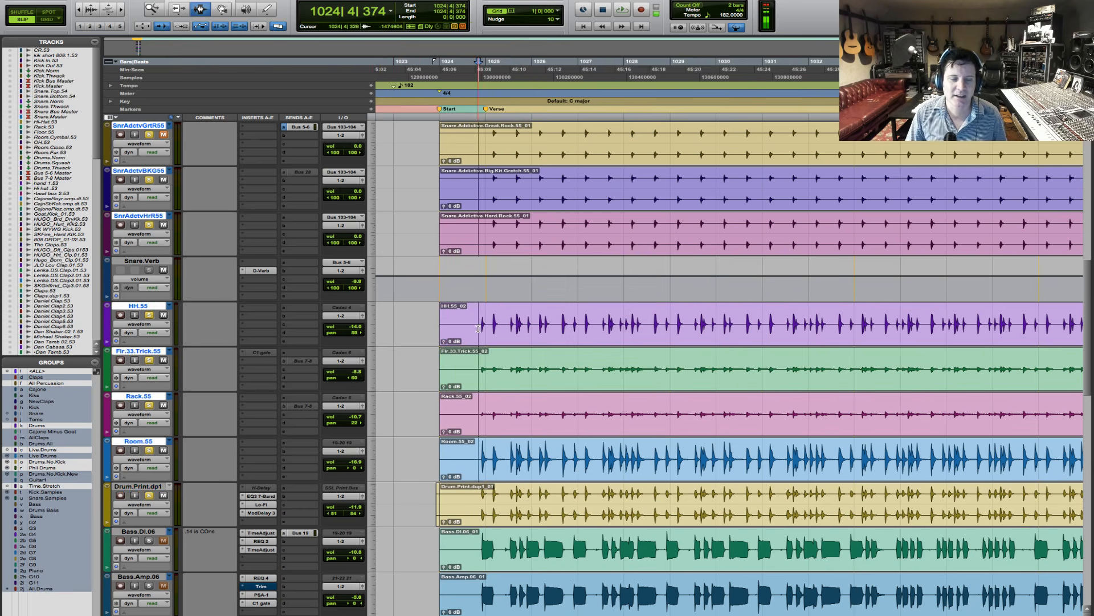
- Solo only Kick.55 and play it from just before the first verse
{"action": "key", "text": "r"}
{"action": "key", "text": "r"}
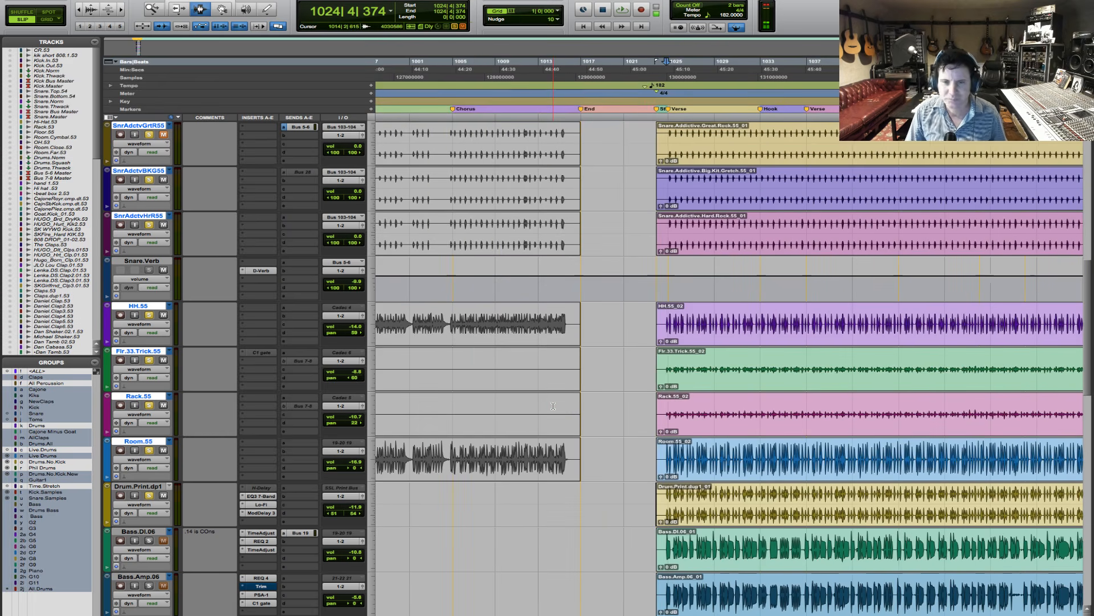
{"action": "scroll", "coordinate": [714, 410], "scroll_direction": "up", "scroll_amount": 10}
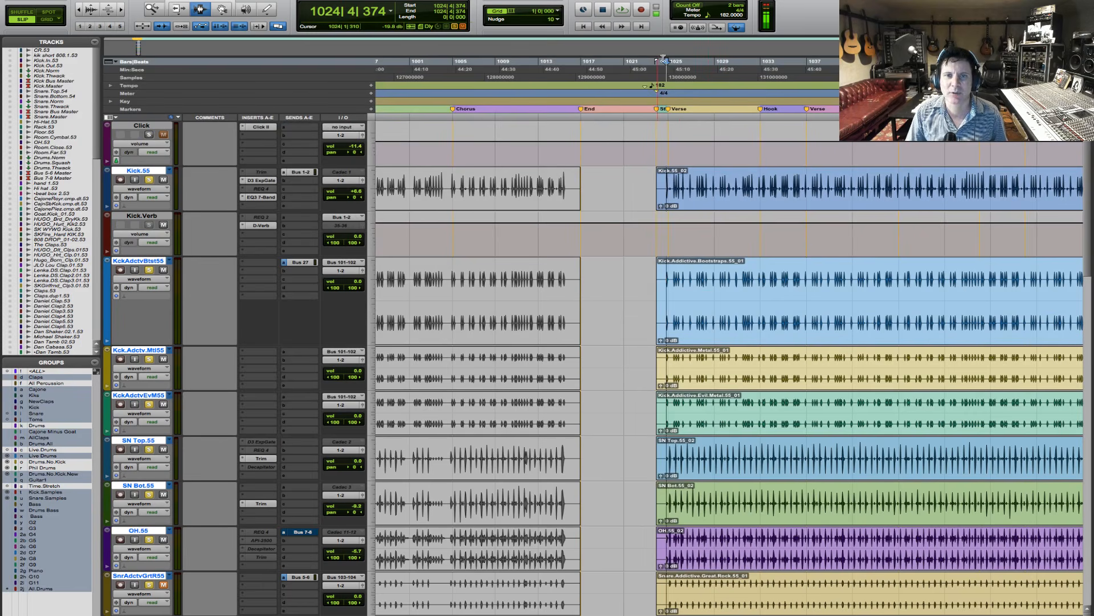
{"action": "left_click", "coordinate": [149, 180], "text": "alt"}
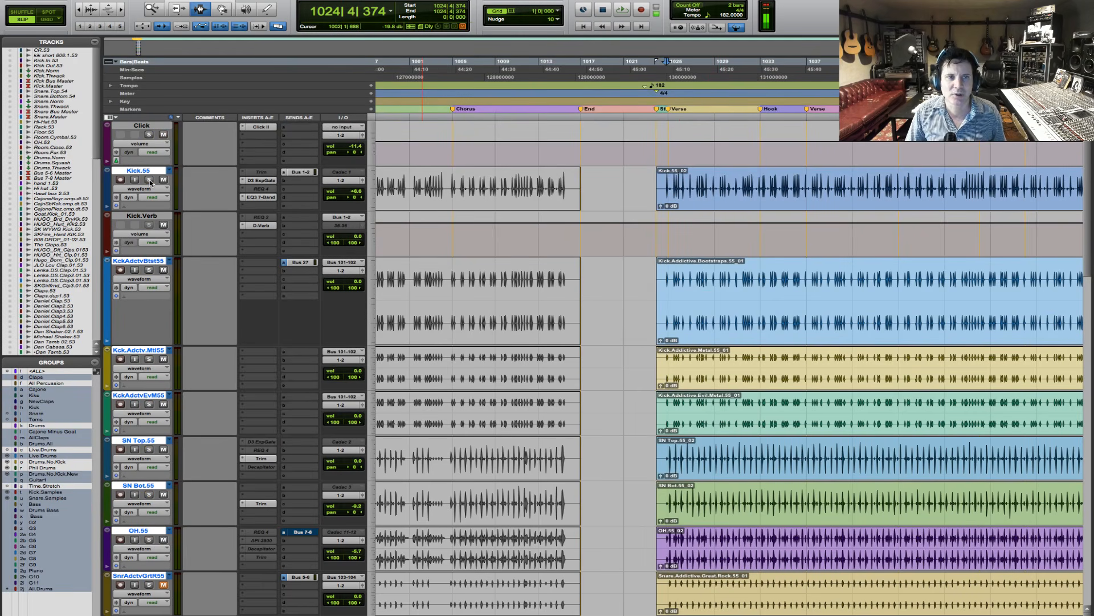
{"action": "left_click", "coordinate": [149, 180]}
{"action": "key", "text": "space"}
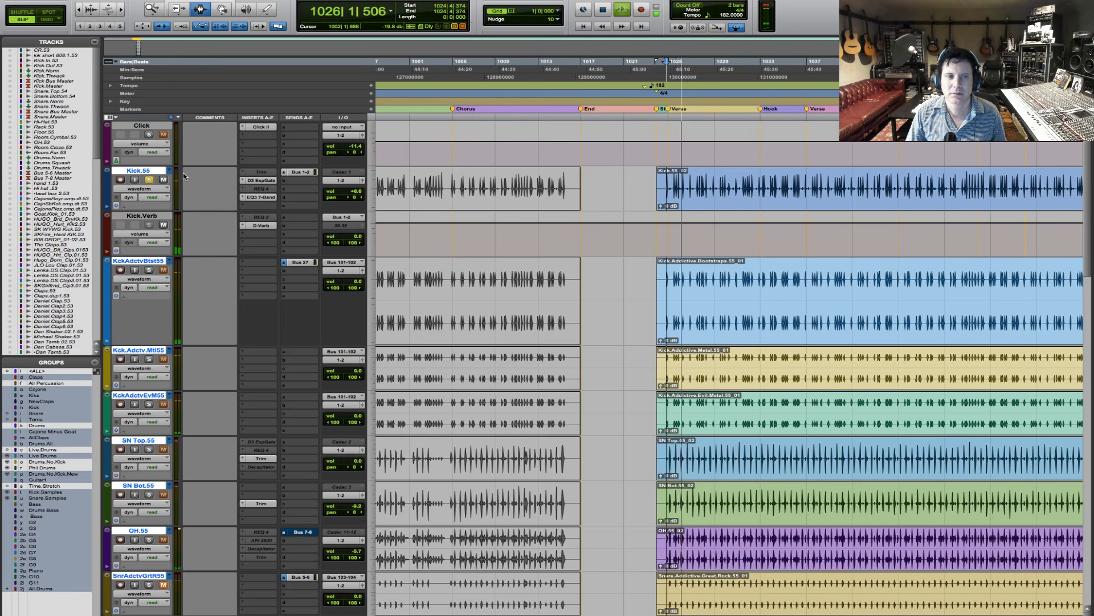
{"action": "key", "text": "space"}
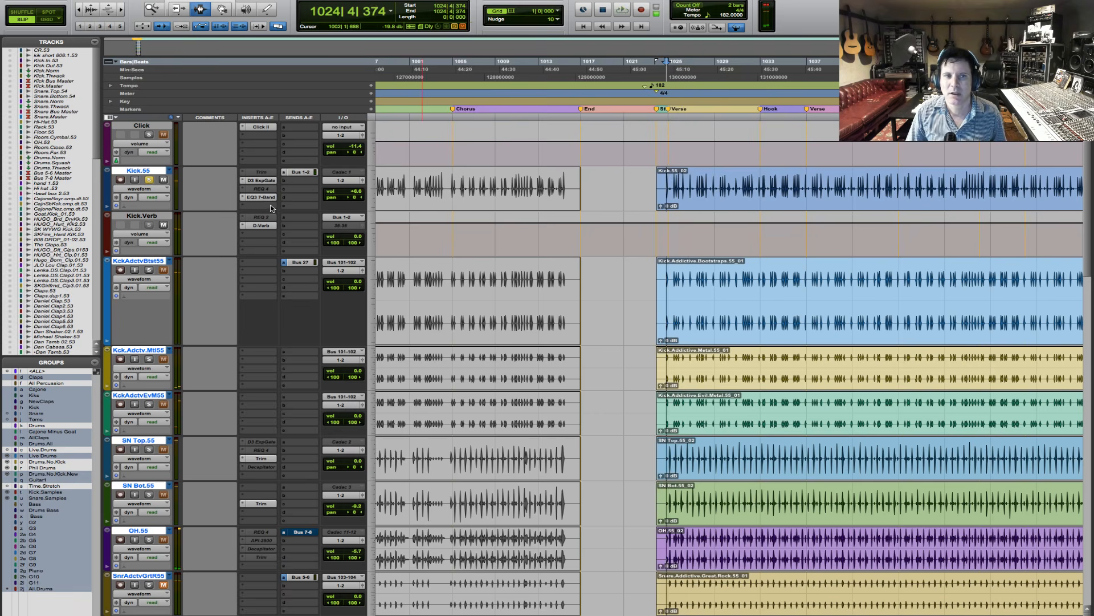
- Open the D3 expander/gate on Kick.55 and play the soloed track to examine its Bus 27 side-chain gating
{"action": "left_click", "coordinate": [266, 181]}
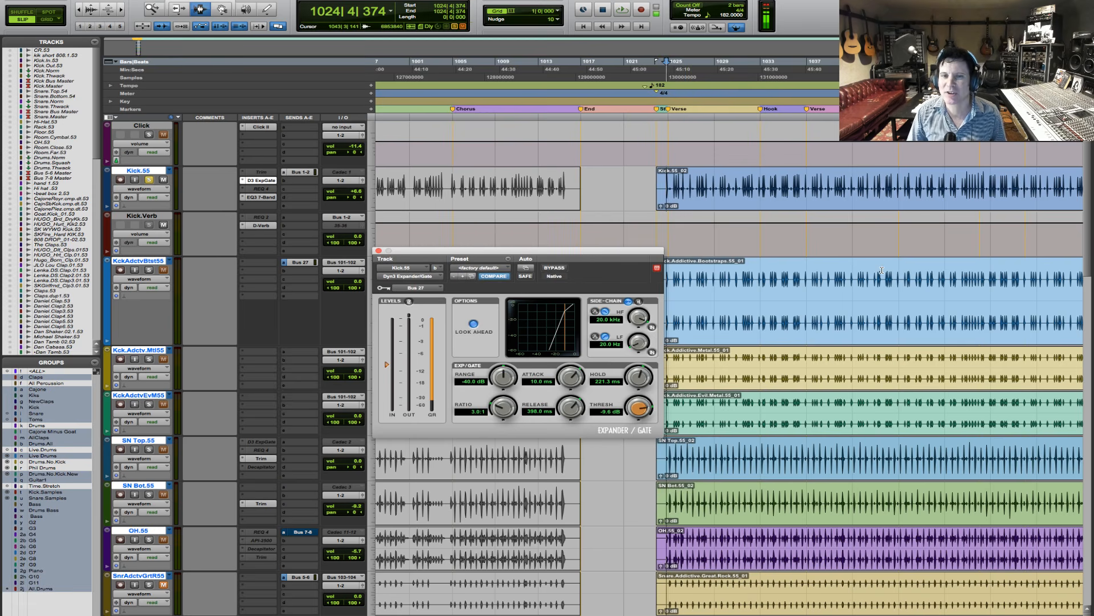
{"action": "key", "text": "space"}
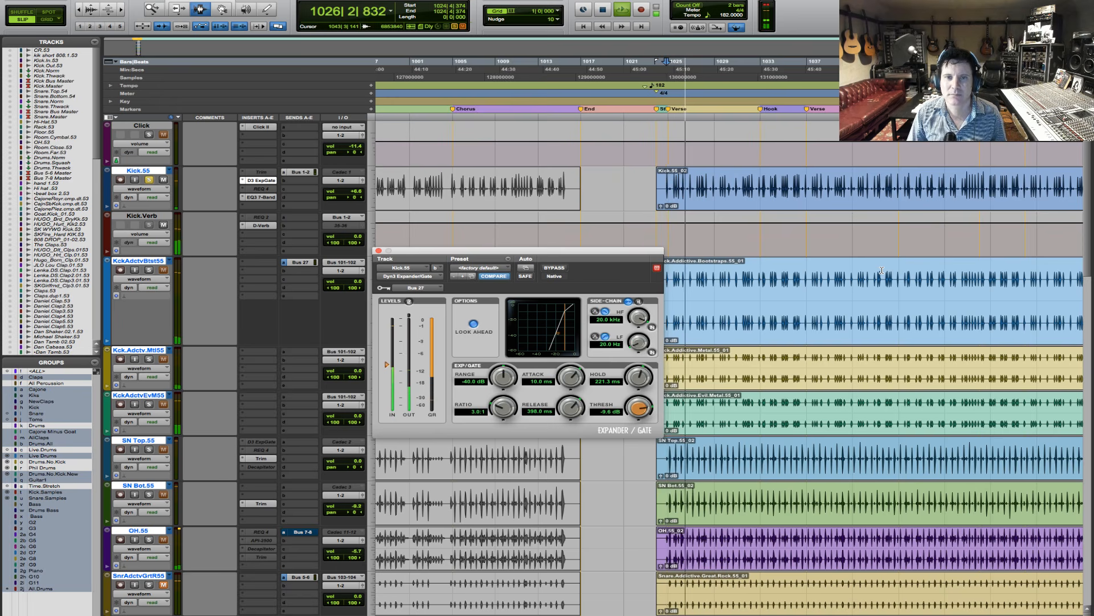
{"action": "key", "text": "space"}
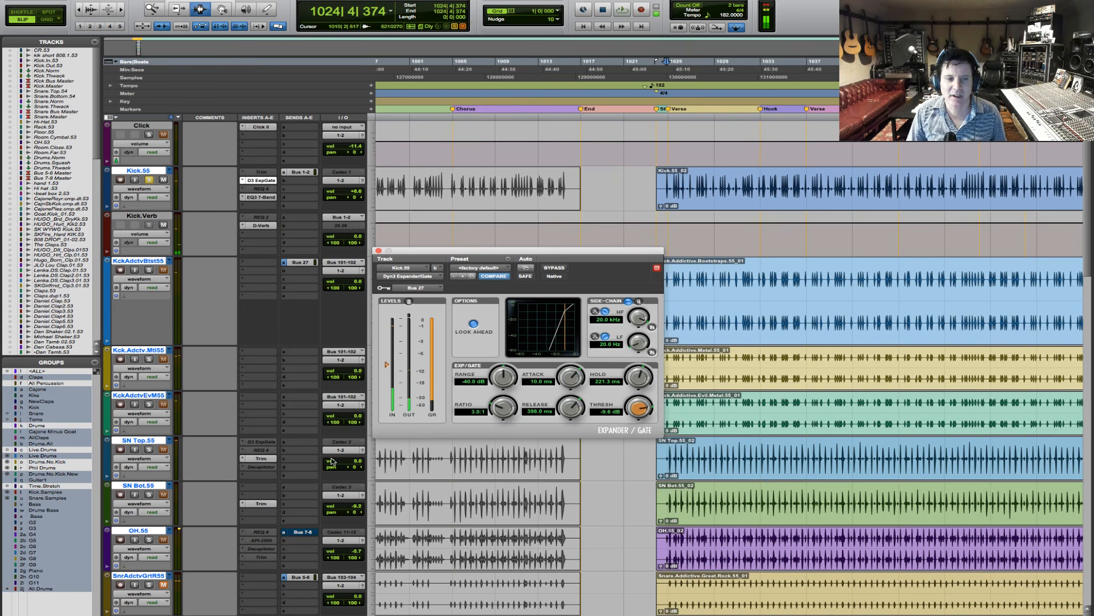
- Turn off the pre-fader option on SnrAdctvGrtR55's Bus 5-6 send and close the send window
{"action": "scroll", "coordinate": [332, 462], "scroll_direction": "down", "scroll_amount": 1}
{"action": "scroll", "coordinate": [306, 411], "scroll_direction": "down", "scroll_amount": 2}
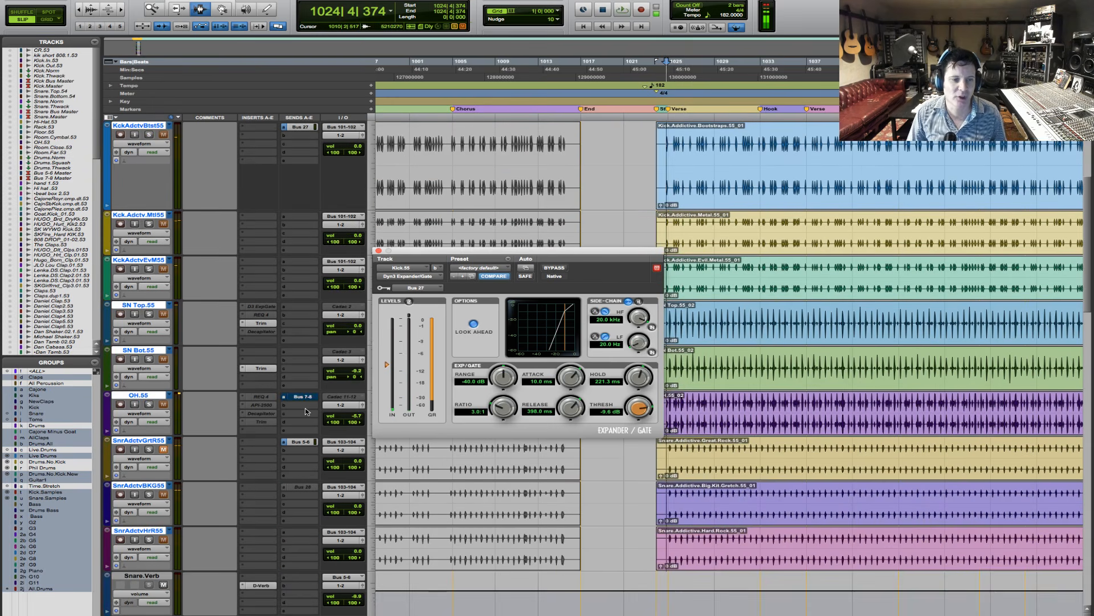
{"action": "left_click", "coordinate": [303, 443]}
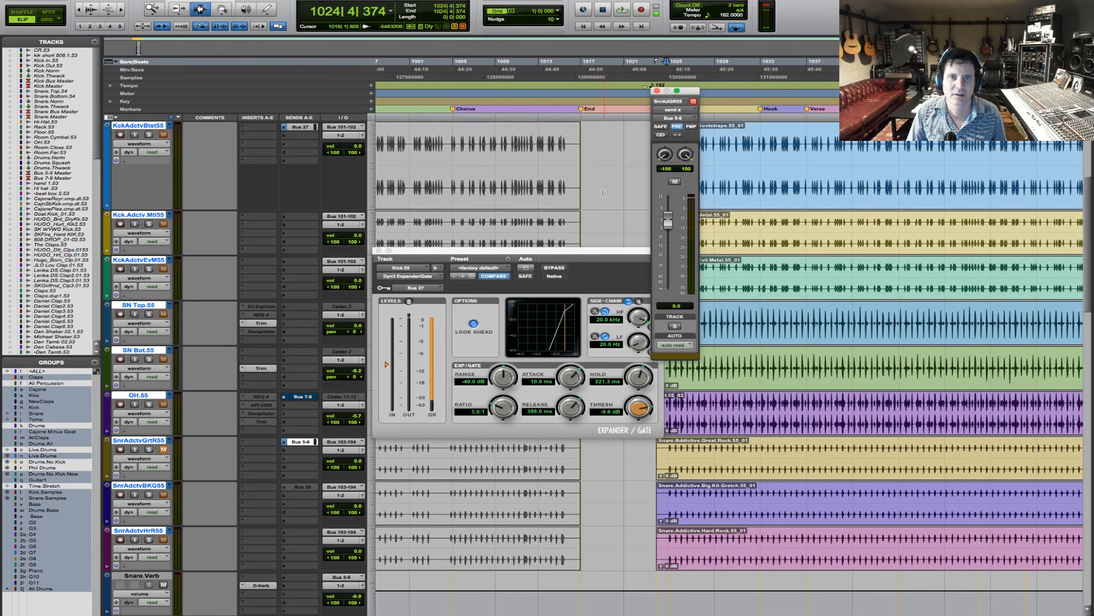
{"action": "left_click", "coordinate": [675, 127]}
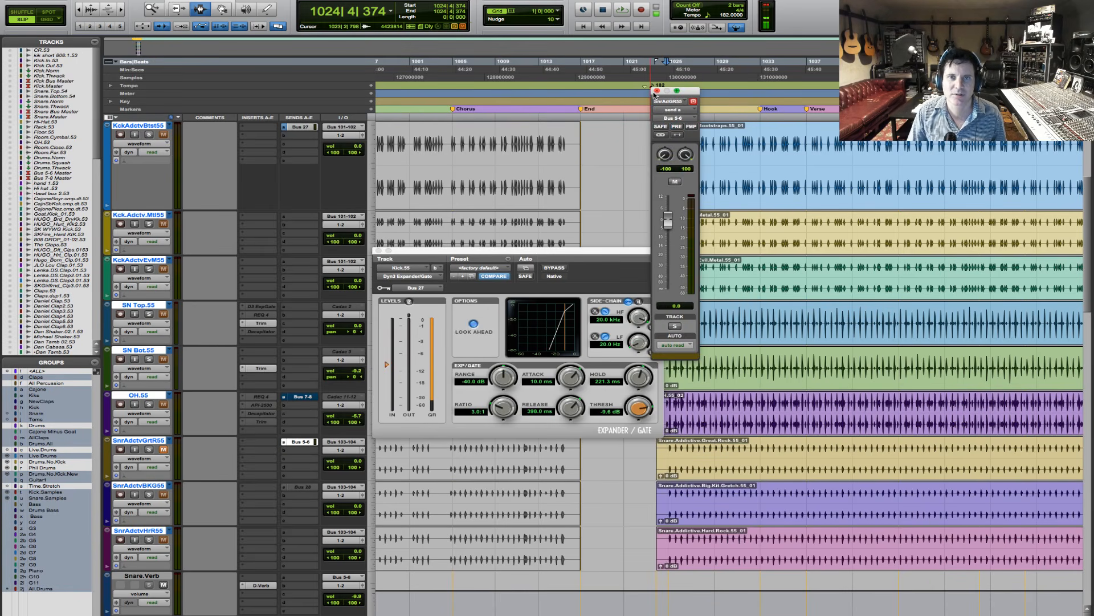
{"action": "left_click", "coordinate": [657, 91]}
- Replay the soloed Kick.55 while watching its expander/gate levels
{"action": "key", "text": "space"}
{"action": "scroll", "coordinate": [753, 286], "scroll_direction": "up", "scroll_amount": 3}
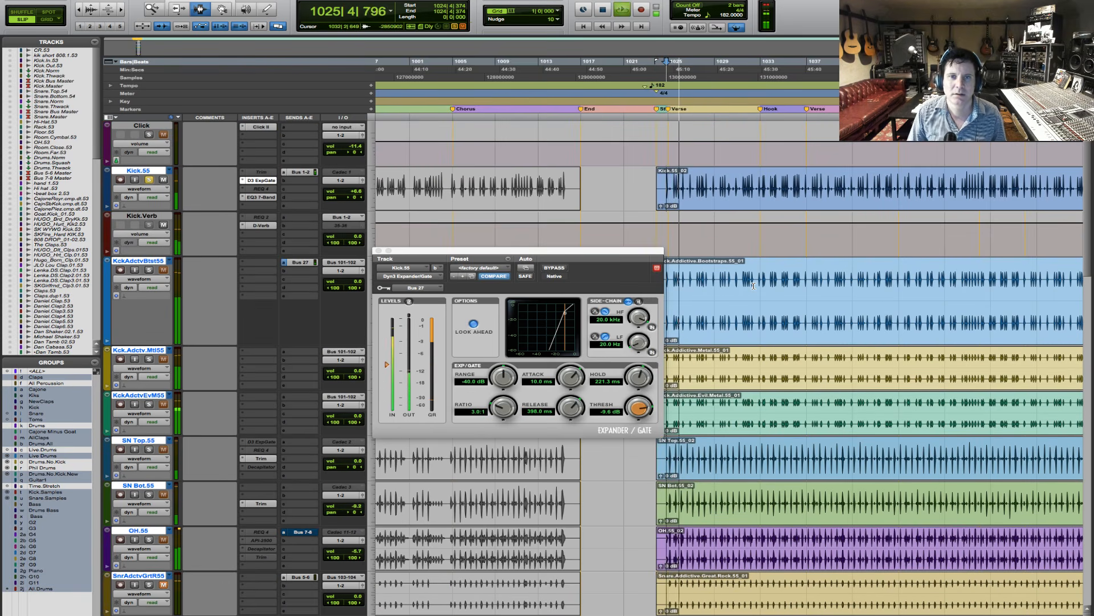
{"action": "key", "text": "space"}
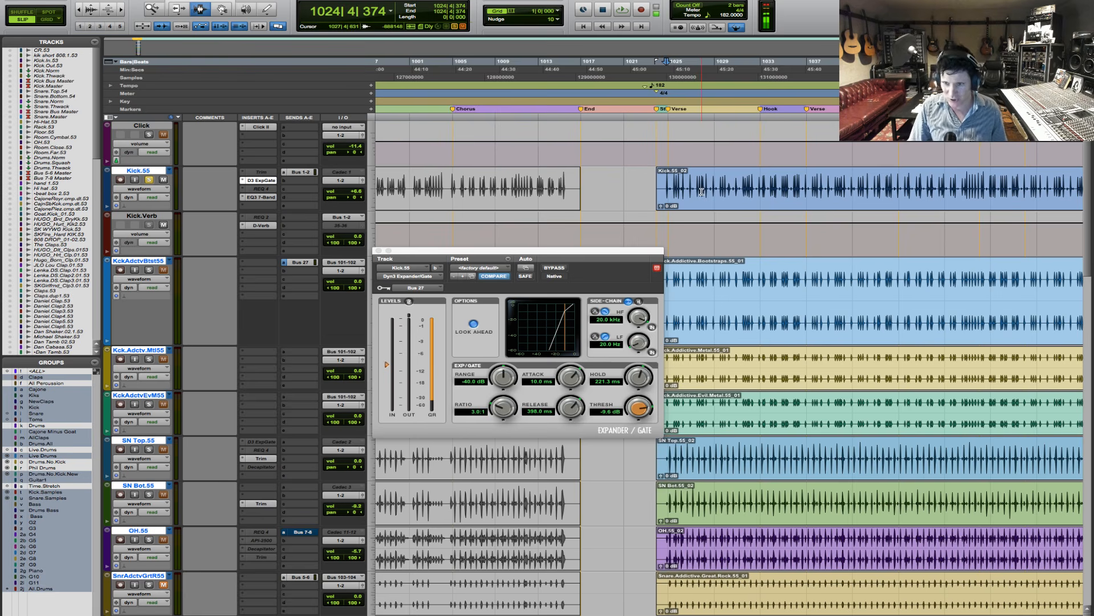
- Add the kick sample tracks and the remaining drums to the solo, play them, and close the expander/gate window
{"action": "left_click", "coordinate": [148, 270]}
{"action": "key", "text": "space"}
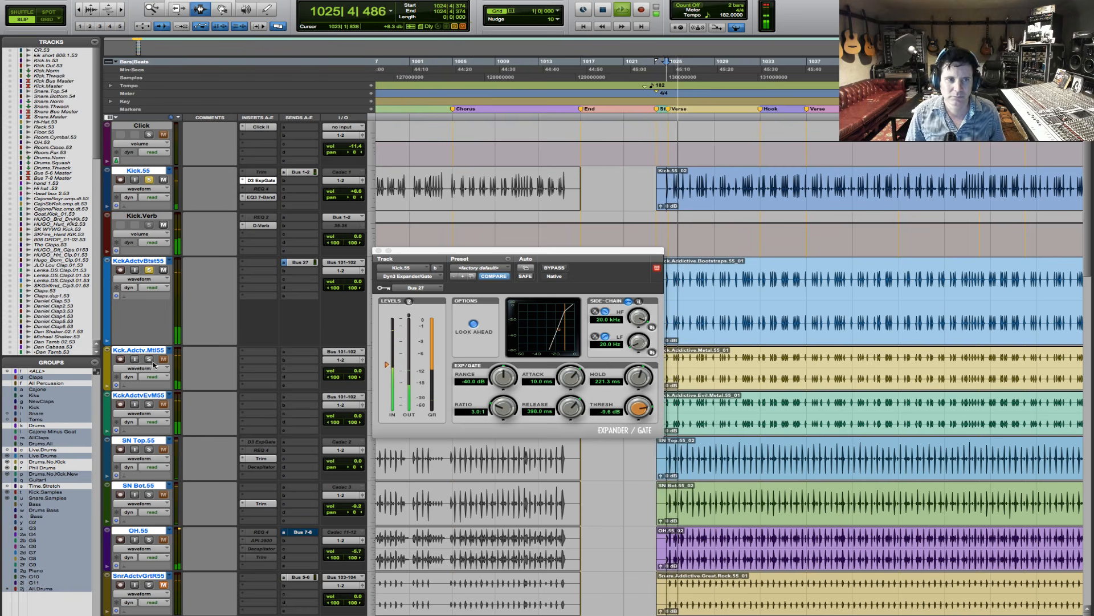
{"action": "left_click", "coordinate": [150, 404]}
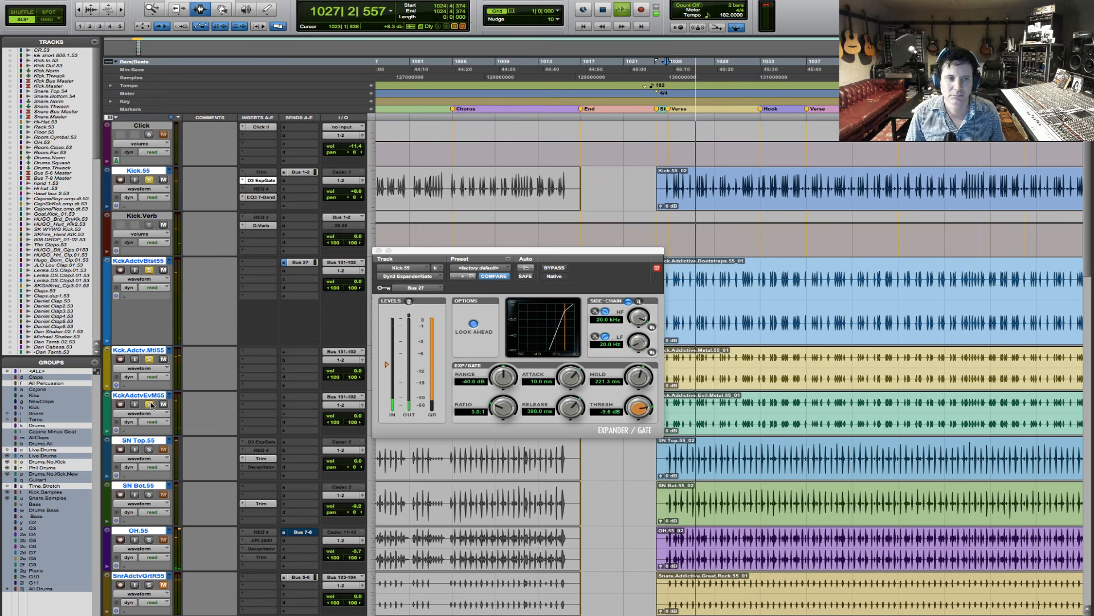
{"action": "key", "text": "space"}
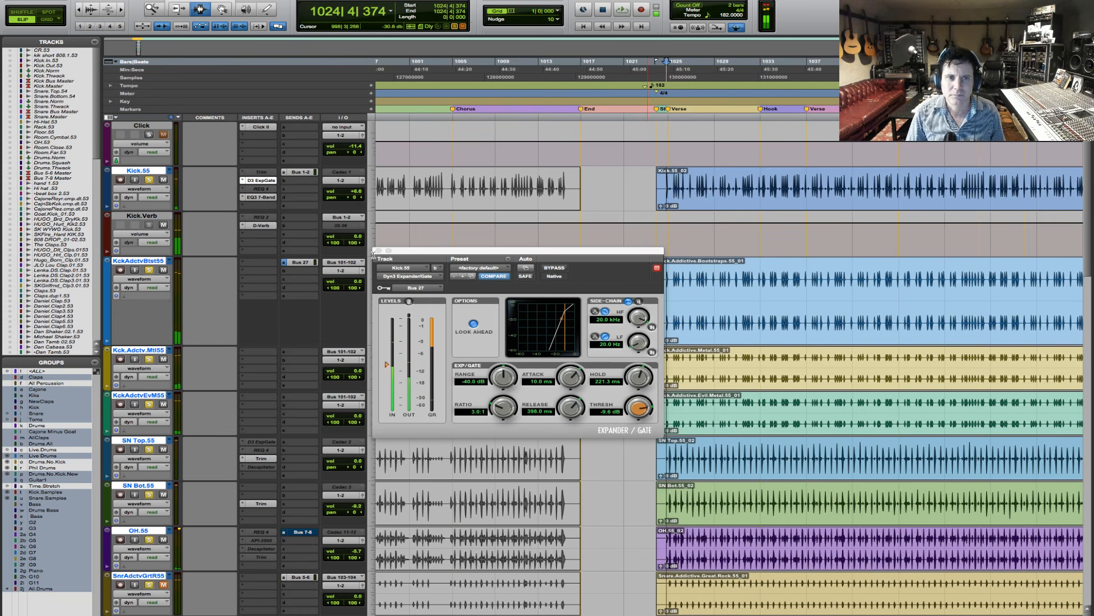
{"action": "left_click", "coordinate": [378, 251]}
- Place the cursor just before the first verse and deactivate REQ 2 on Bass.DI.06 and C1 gate and REQ 4 on Bass.Amp.06
{"action": "scroll", "coordinate": [779, 341], "scroll_direction": "down", "scroll_amount": 8}
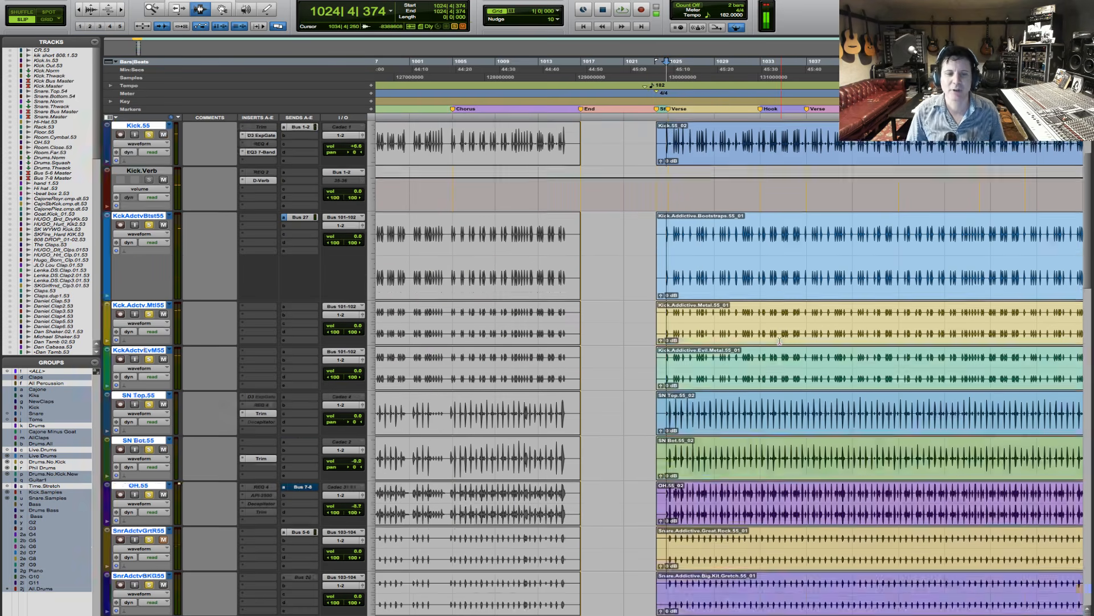
{"action": "scroll", "coordinate": [779, 341], "scroll_direction": "down", "scroll_amount": 5}
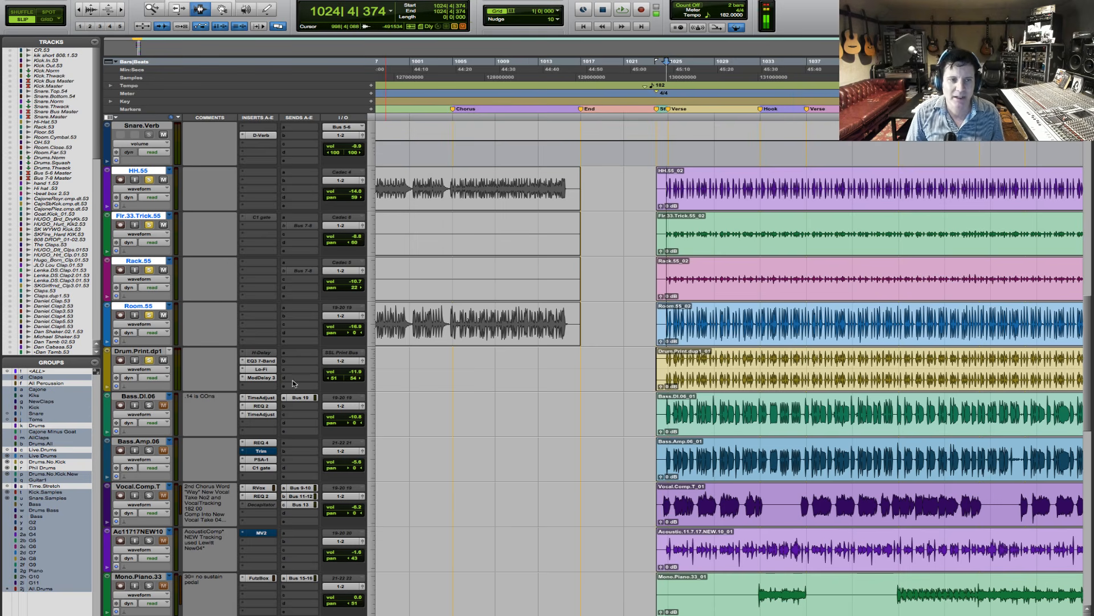
{"action": "left_click", "coordinate": [661, 414]}
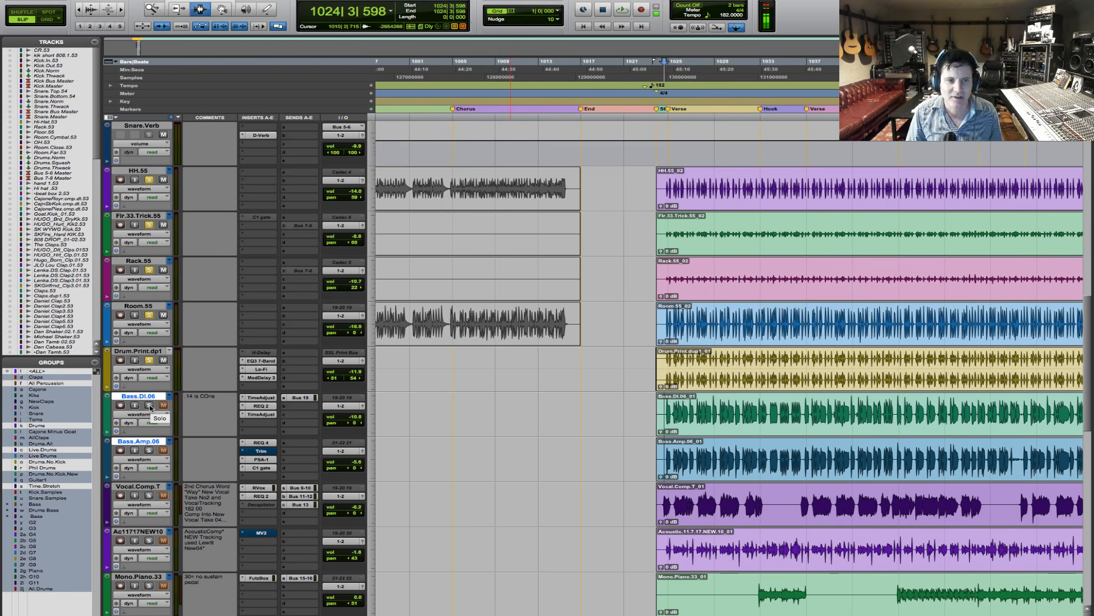
{"action": "left_click", "coordinate": [262, 405], "text": "ctrl+super"}
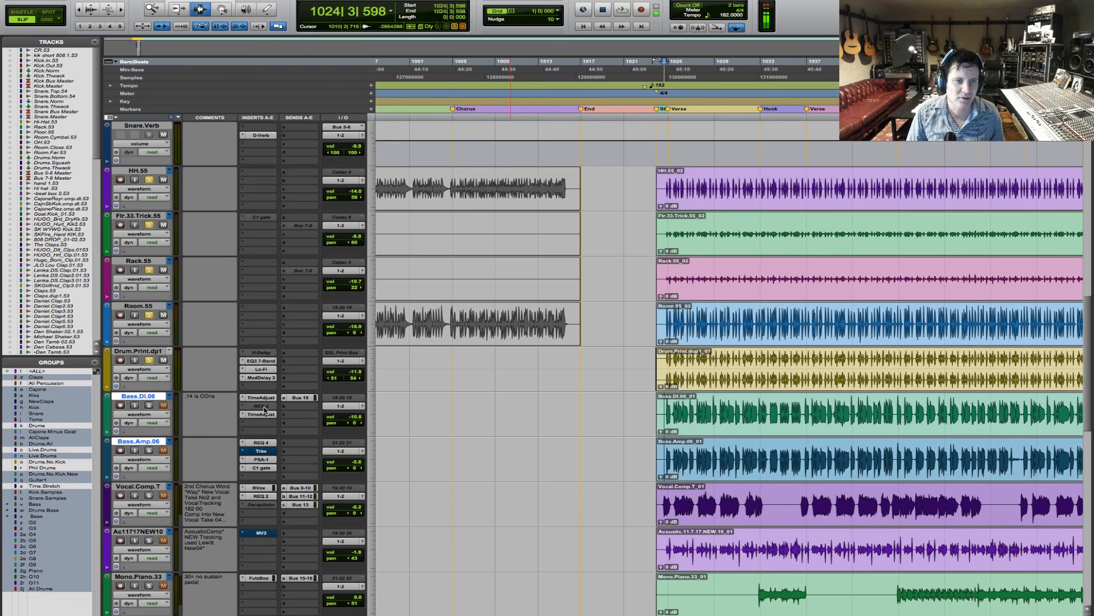
{"action": "left_click", "coordinate": [263, 468], "text": "ctrl+super"}
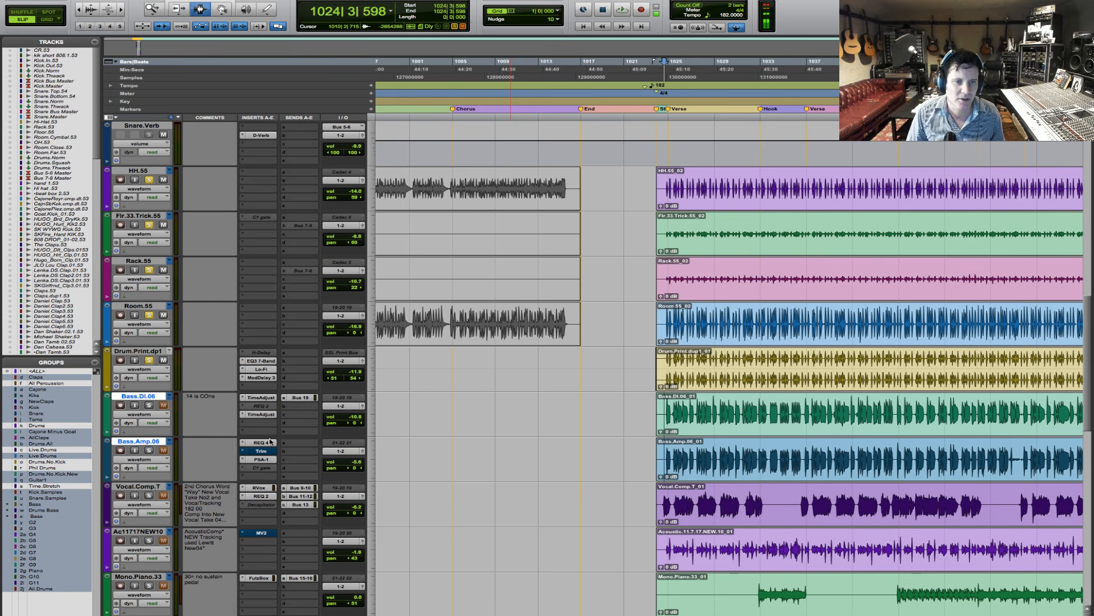
{"action": "left_click", "coordinate": [269, 444], "text": "ctrl+super"}
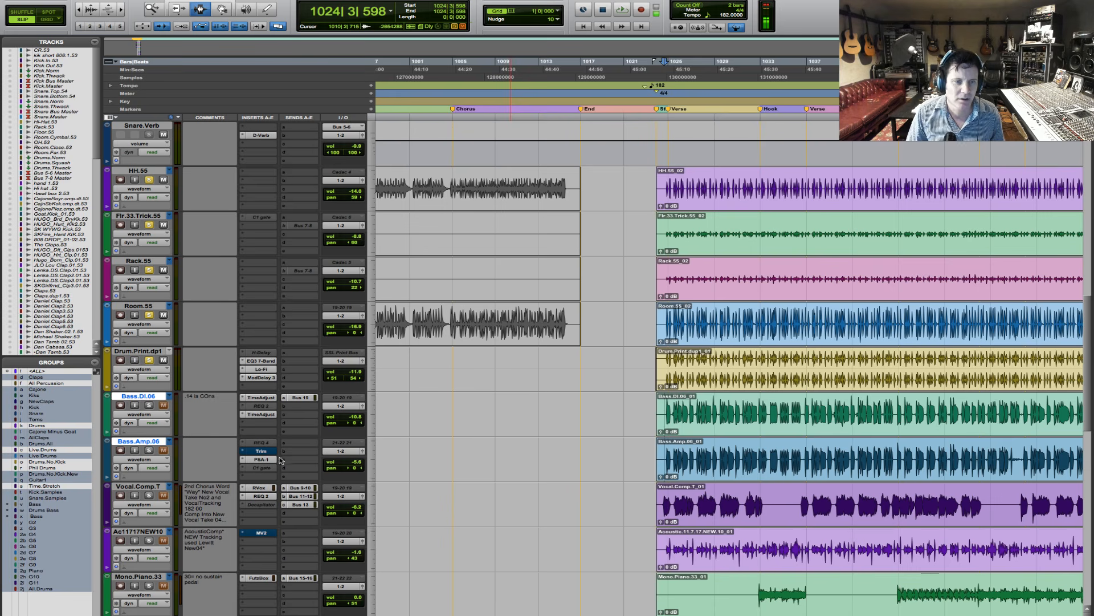
- Bypass both TimeAdjust inserts on Bass.DI.06 and the PSA-1 insert on Bass.Amp.06
{"action": "left_click", "coordinate": [267, 415], "text": "super"}
{"action": "left_click", "coordinate": [268, 399], "text": "super"}
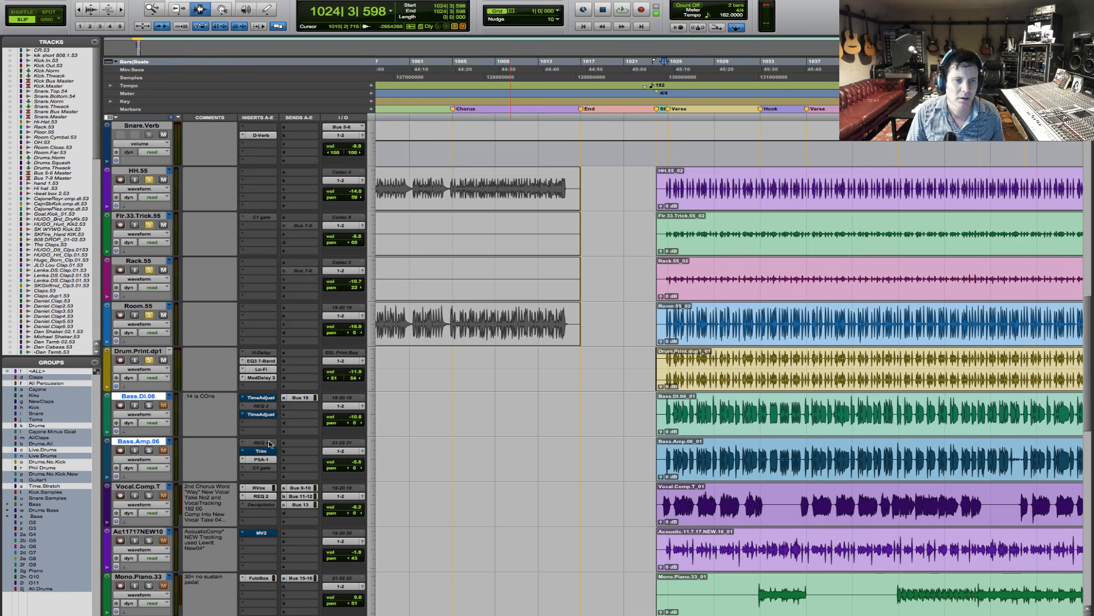
{"action": "left_click", "coordinate": [262, 459], "text": "super"}
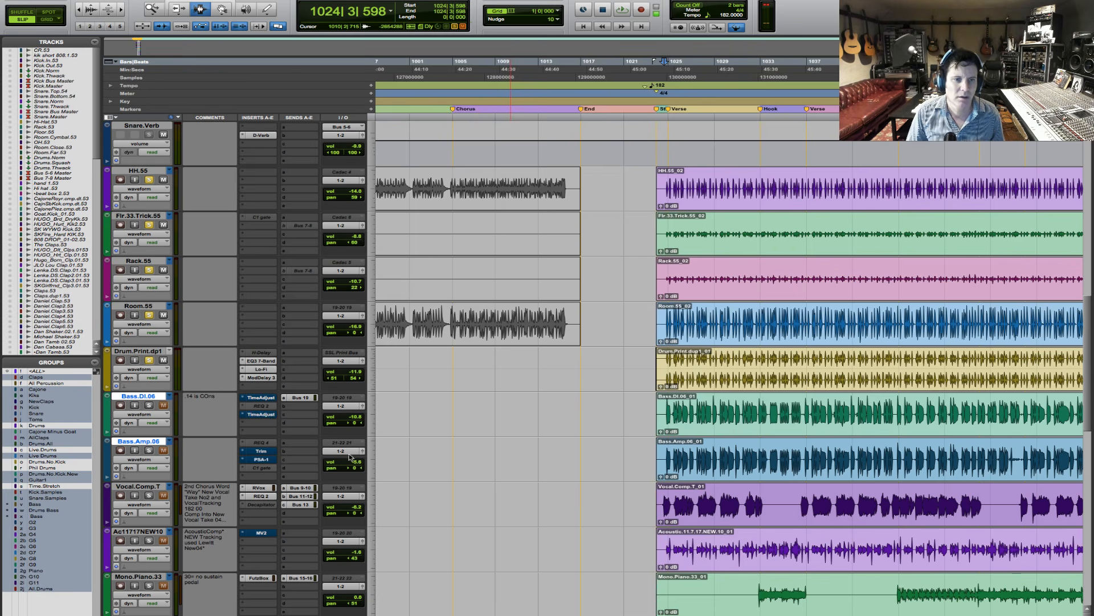
- Solo Bass.DI.06 and Bass.Amp.06 with the drums and play them with the first verse's waveforms magnified
{"action": "left_click", "coordinate": [150, 405]}
{"action": "key", "text": "space"}
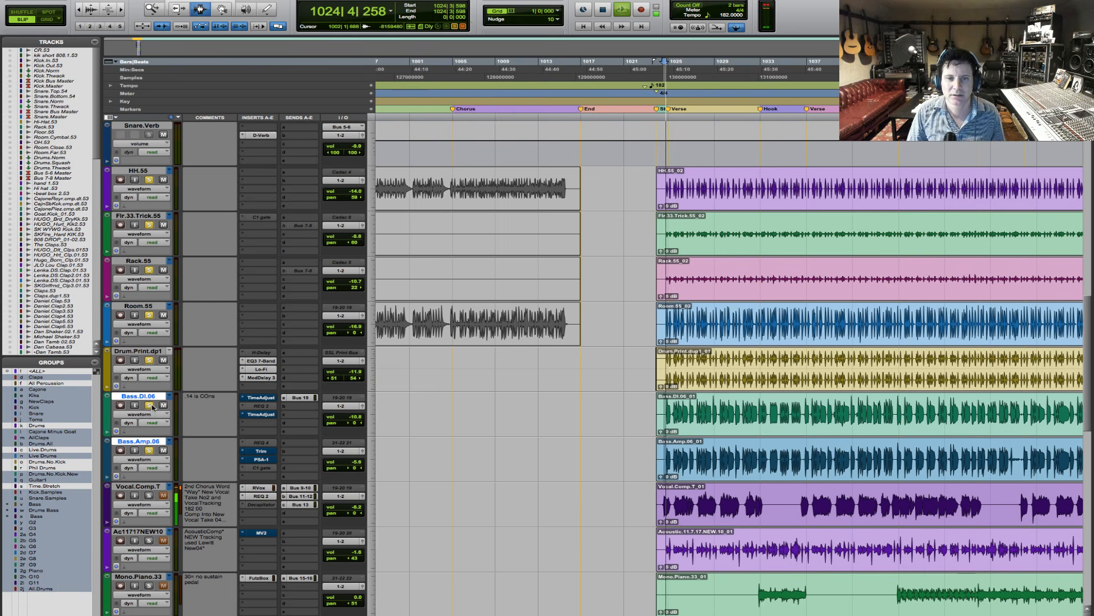
{"action": "key", "text": "F5"}
{"action": "left_click_drag", "start_coordinate": [644, 407], "coordinate": [795, 407]}
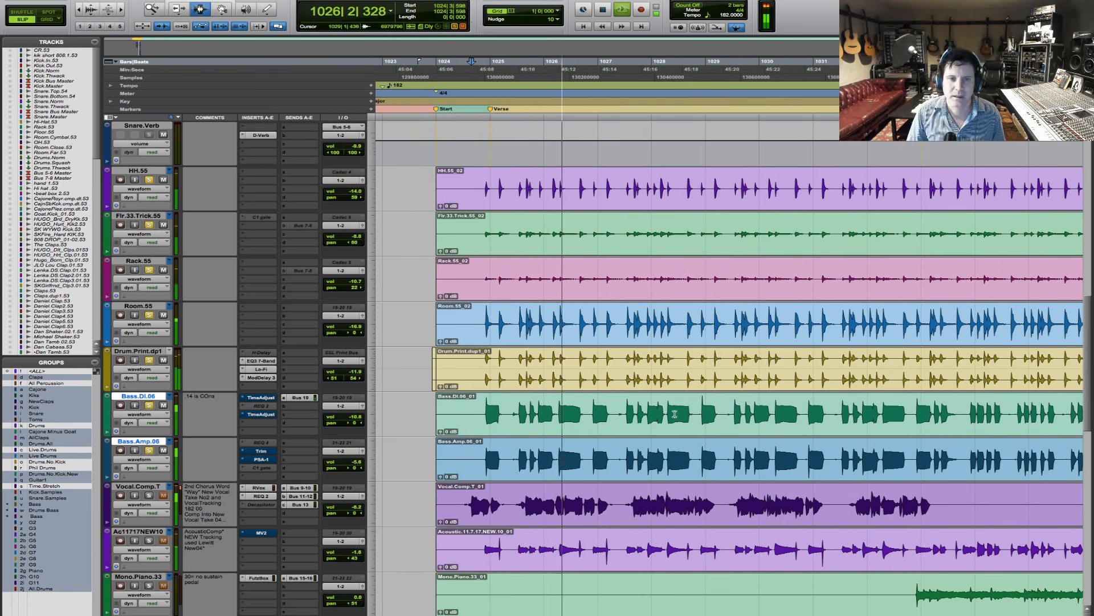
{"action": "key", "text": "F5"}
{"action": "left_click_drag", "start_coordinate": [455, 418], "coordinate": [830, 417]}
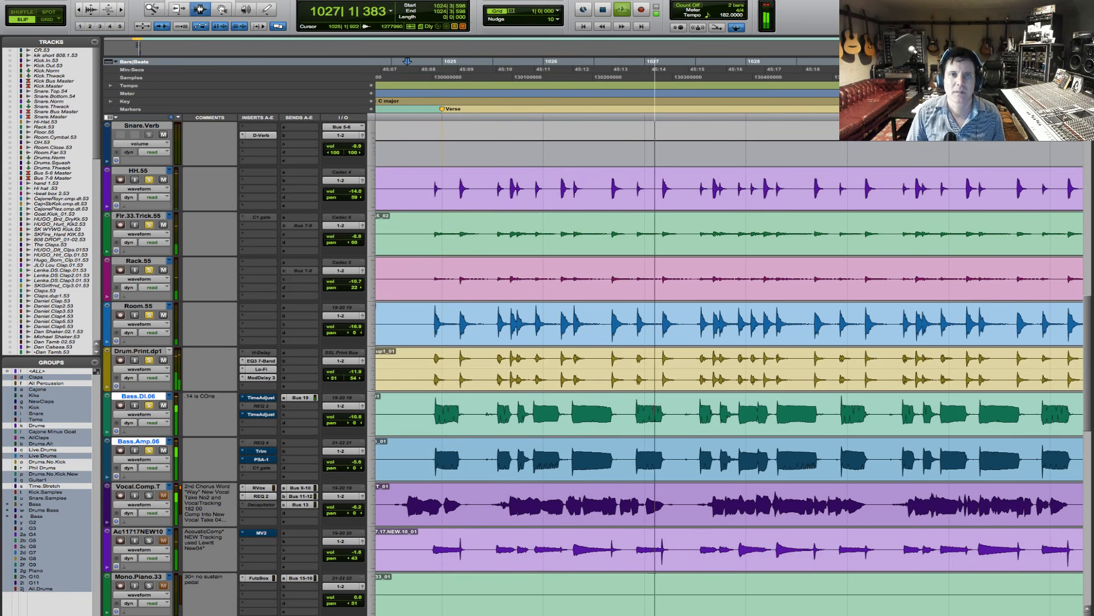
- Set the grid value to 1/8 note and refine it to 1/16 note while inspecting the verse waveforms during playback
{"action": "left_click", "coordinate": [555, 11]}
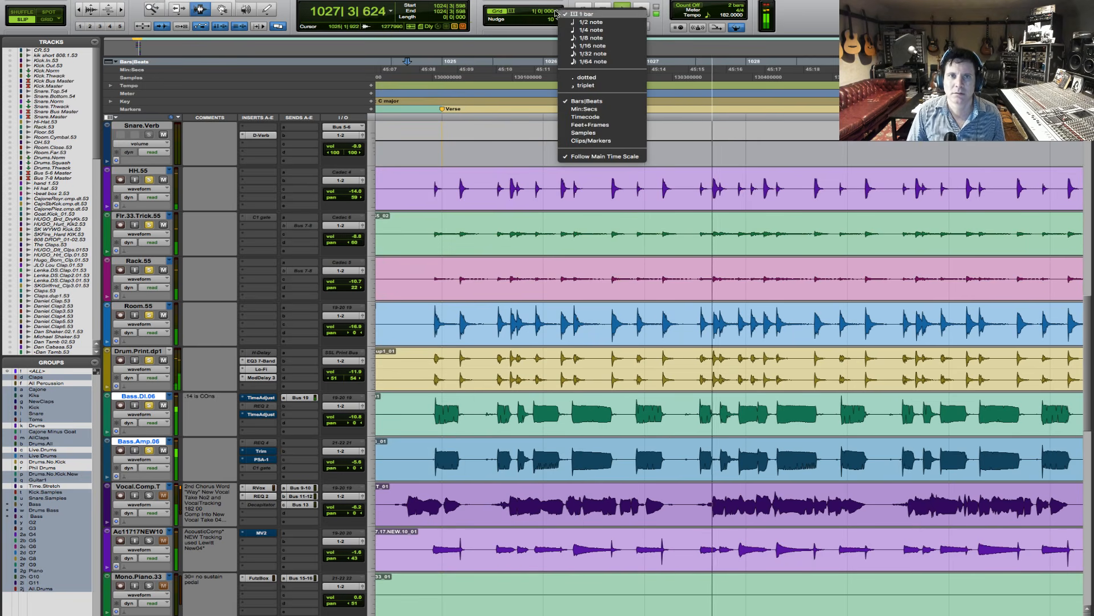
{"action": "left_click", "coordinate": [591, 38]}
{"action": "key", "text": "F5"}
{"action": "left_click_drag", "start_coordinate": [440, 422], "coordinate": [712, 422]}
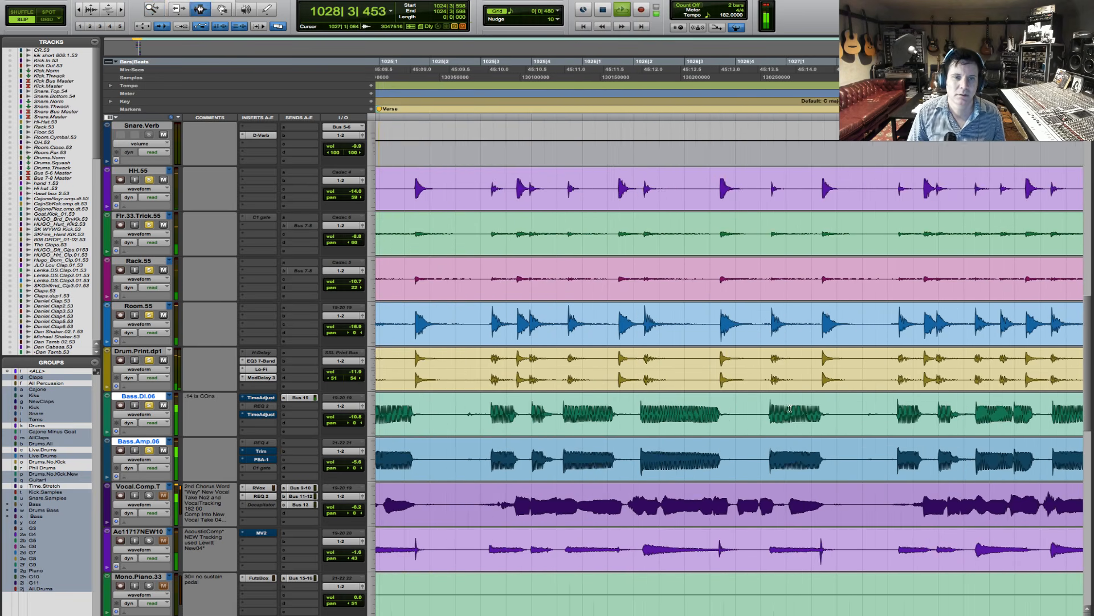
{"action": "left_click", "coordinate": [558, 11]}
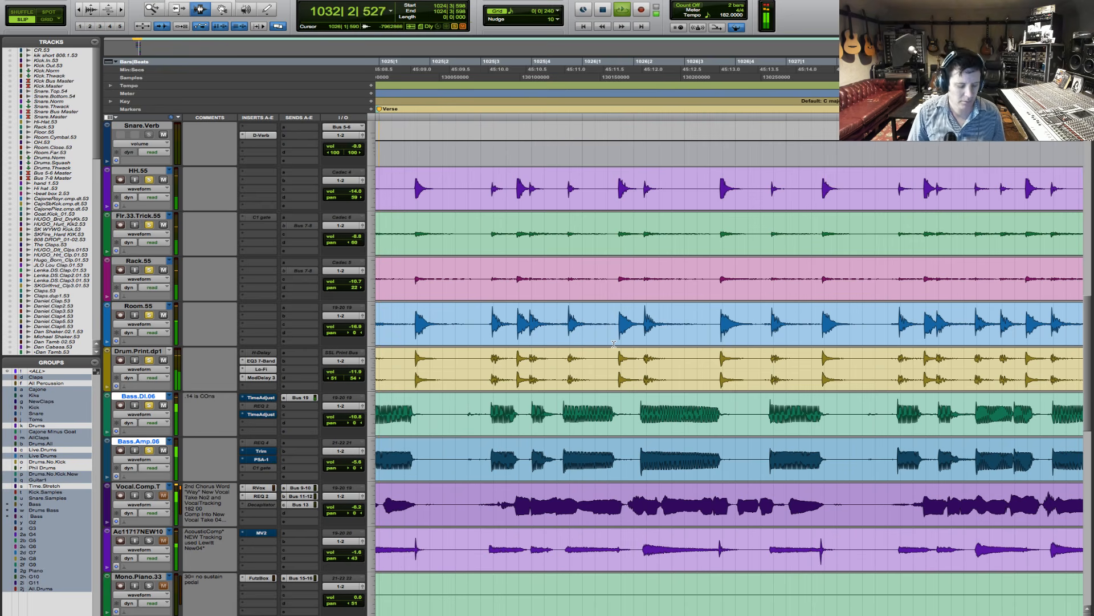
- Stop playback and examine how the first bass notes line up with the drum hits at the start of the verse
{"action": "key", "text": "r"}
{"action": "key", "text": "r"}
{"action": "key", "text": "r"}
{"action": "key", "text": "r"}
{"action": "key", "text": "F5"}
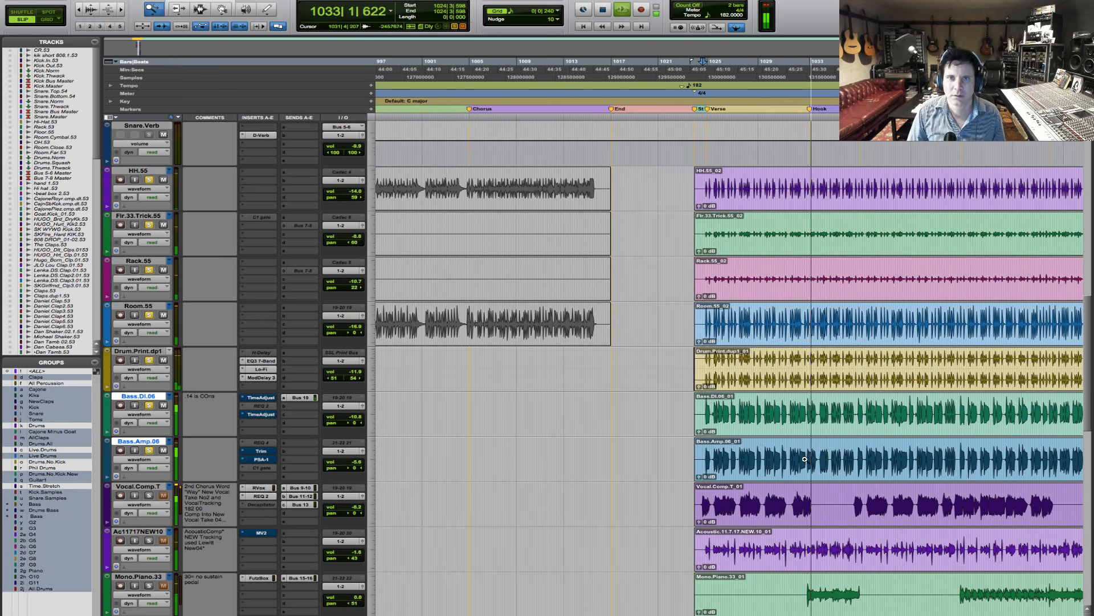
{"action": "left_click_drag", "start_coordinate": [710, 459], "coordinate": [843, 459]}
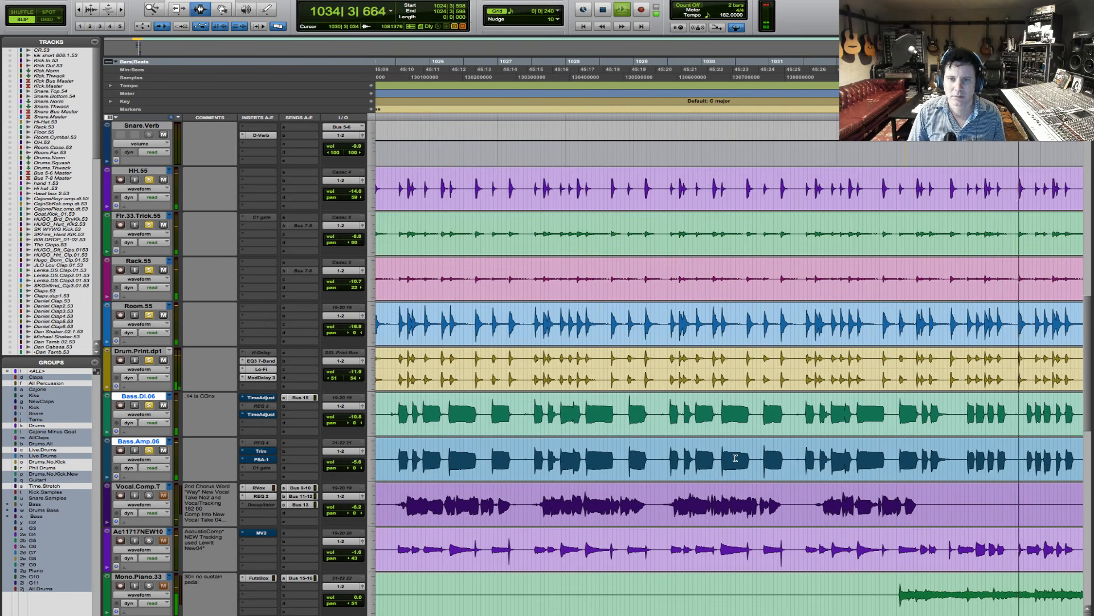
{"action": "key", "text": "r"}
{"action": "key", "text": "r"}
{"action": "key", "text": "F5"}
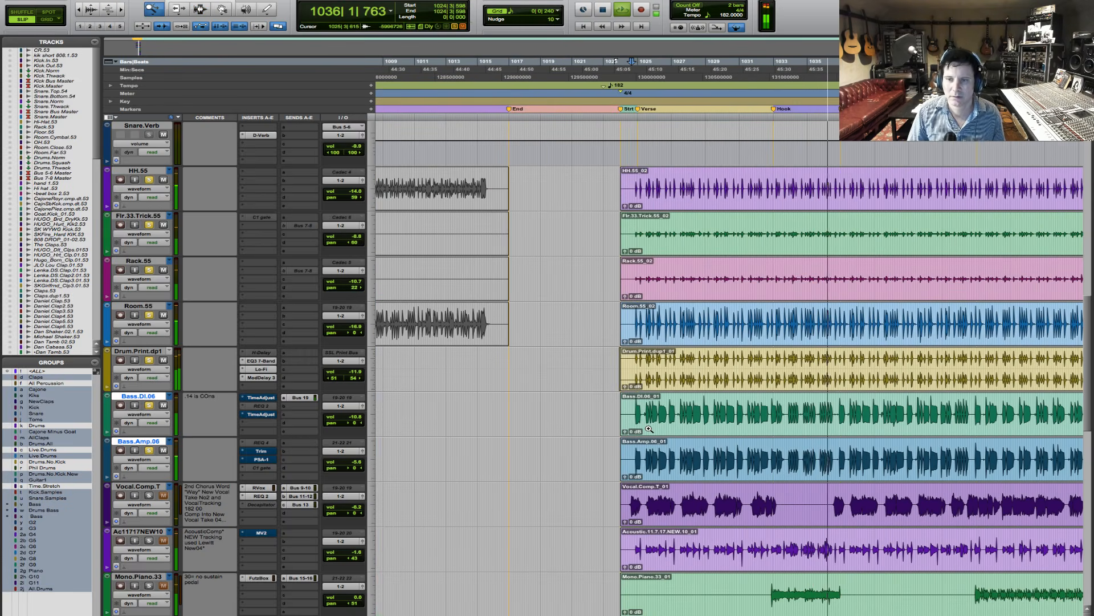
{"action": "key", "text": "space"}
{"action": "left_click_drag", "start_coordinate": [612, 411], "coordinate": [696, 413]}
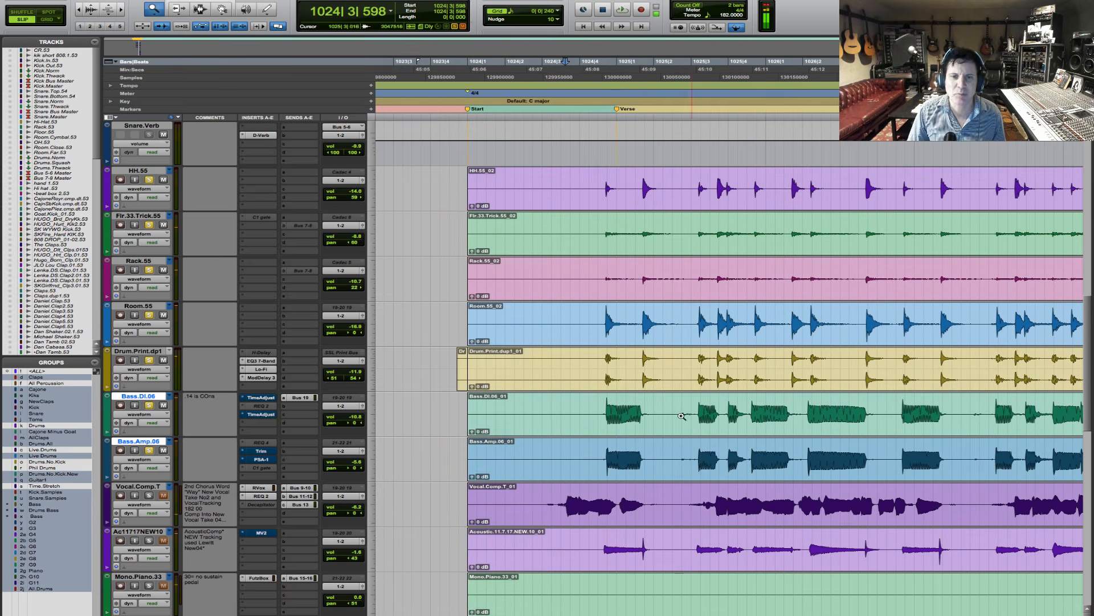
{"action": "left_click_drag", "start_coordinate": [553, 413], "coordinate": [723, 412]}
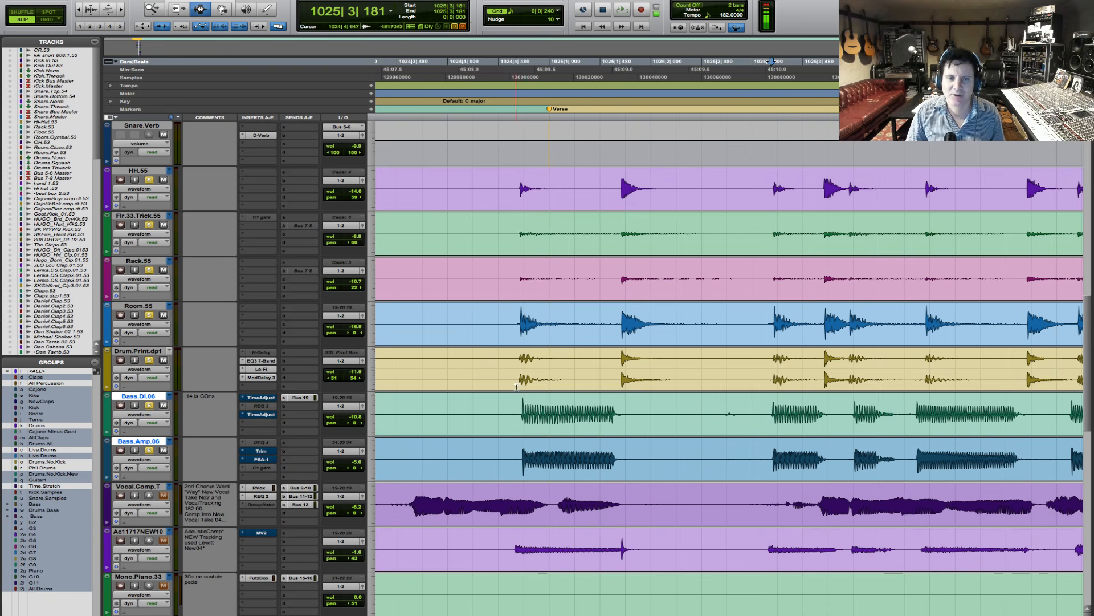
- Play the first verse notes from just before the verse to hear the bass against the drums
{"action": "left_click", "coordinate": [479, 377]}
{"action": "key", "text": "space"}
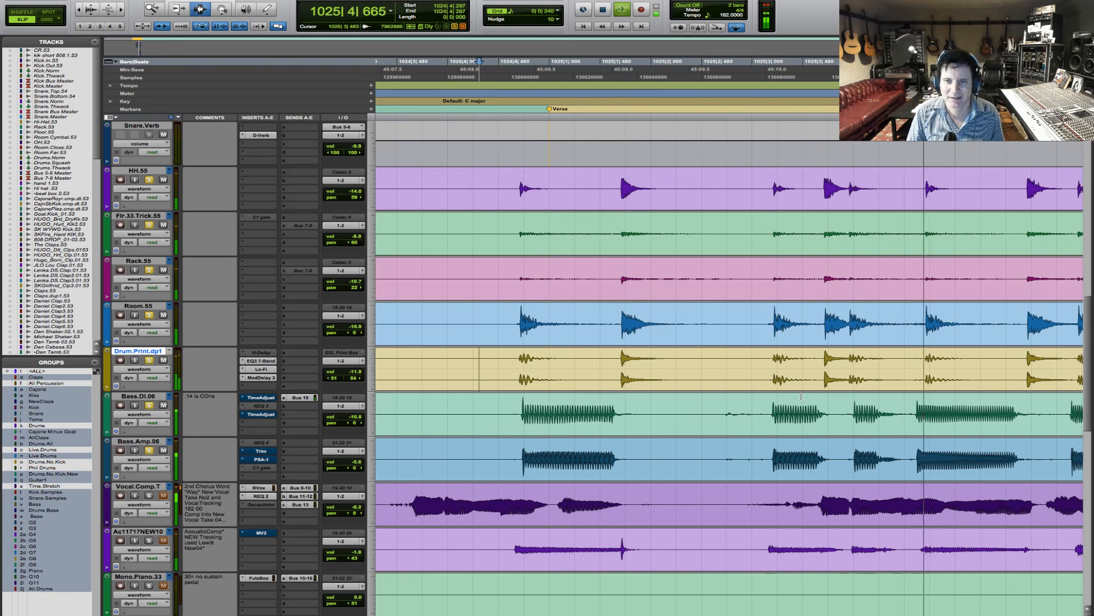
{"action": "key", "text": "space"}
- Separate the bass note at 1025|4|574 on Bass.DI.06 and Bass.Amp.06, shift it later onto the drum hit and extend its start to 1025|4|512
{"action": "left_click", "coordinate": [914, 412]}
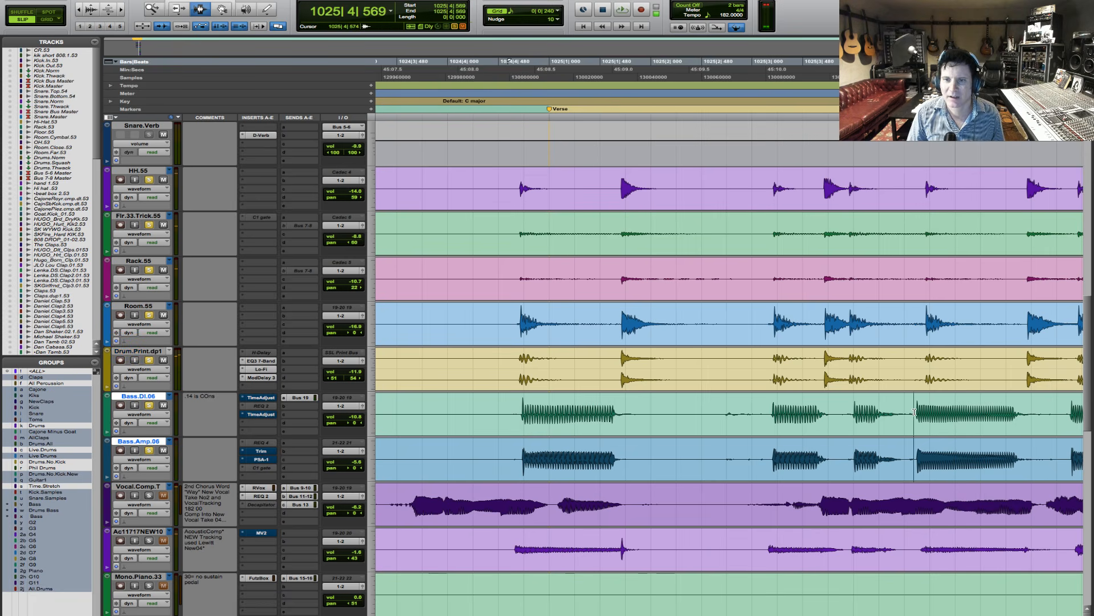
{"action": "left_click", "coordinate": [1042, 429], "text": "shift"}
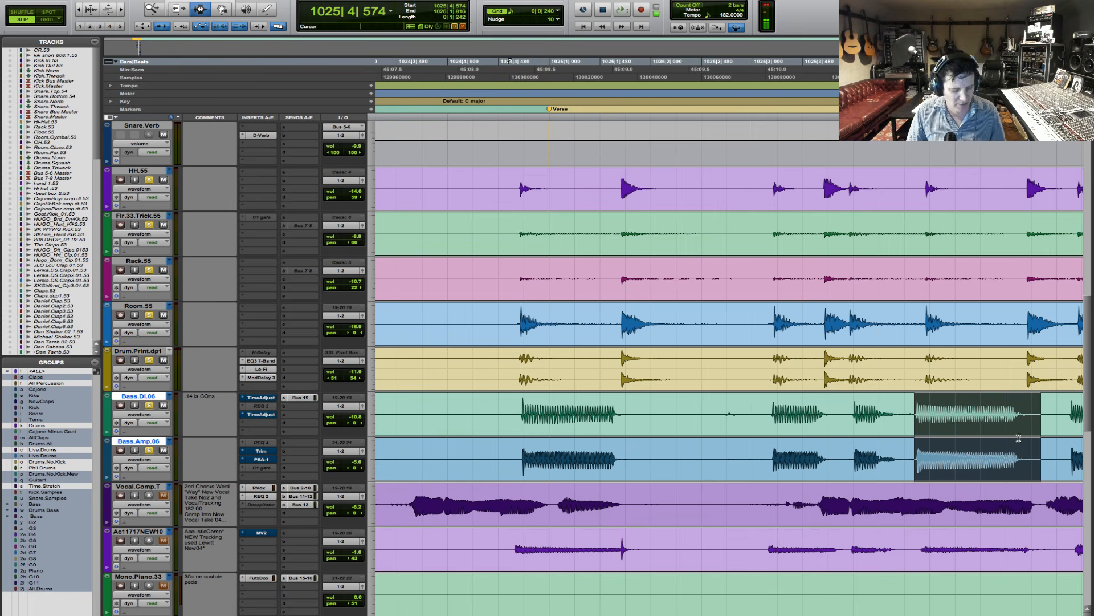
{"action": "key", "text": "super+e"}
{"action": "key", "text": "F8"}
{"action": "left_click_drag", "start_coordinate": [942, 432], "coordinate": [909, 429]}
{"action": "key", "text": "F6"}
{"action": "key", "text": "F7"}
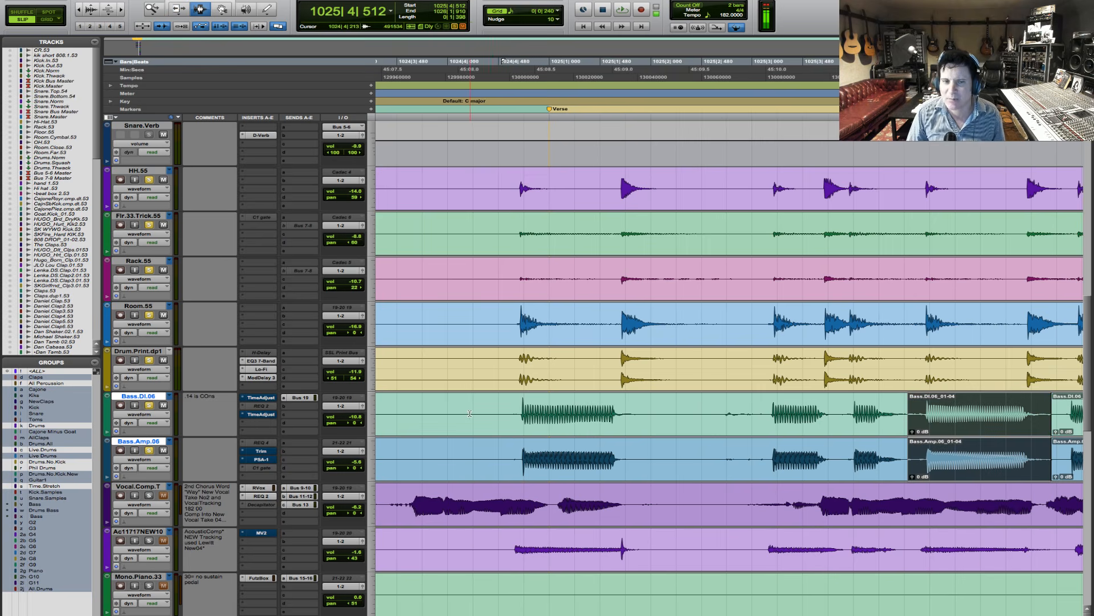
- Play from 1024|4|208 to check the shifted bass note against the drums
{"action": "left_click", "coordinate": [470, 416]}
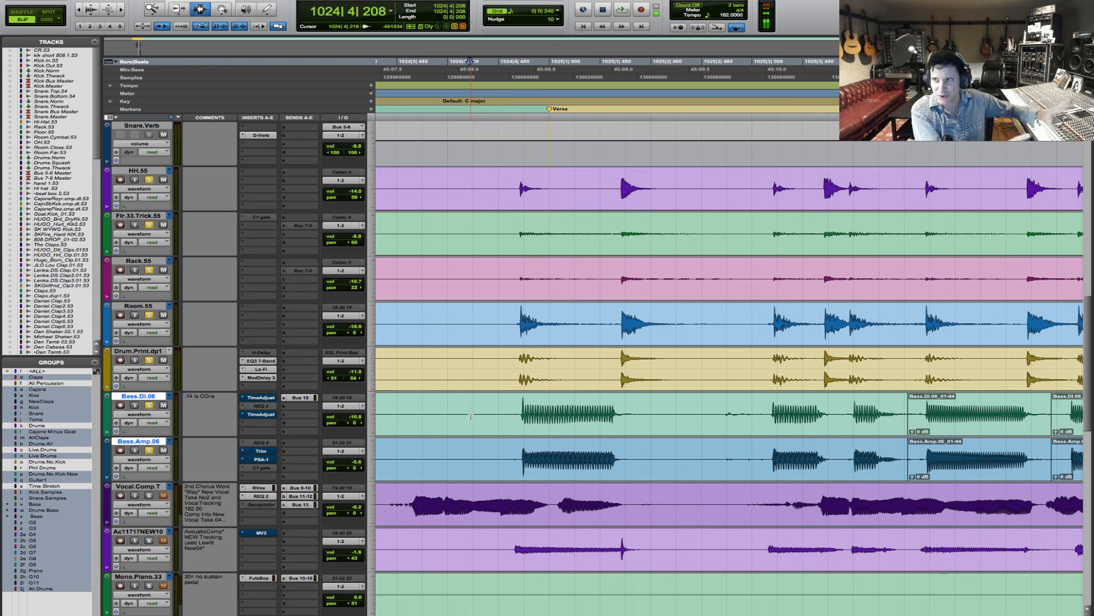
{"action": "left_click", "coordinate": [471, 417]}
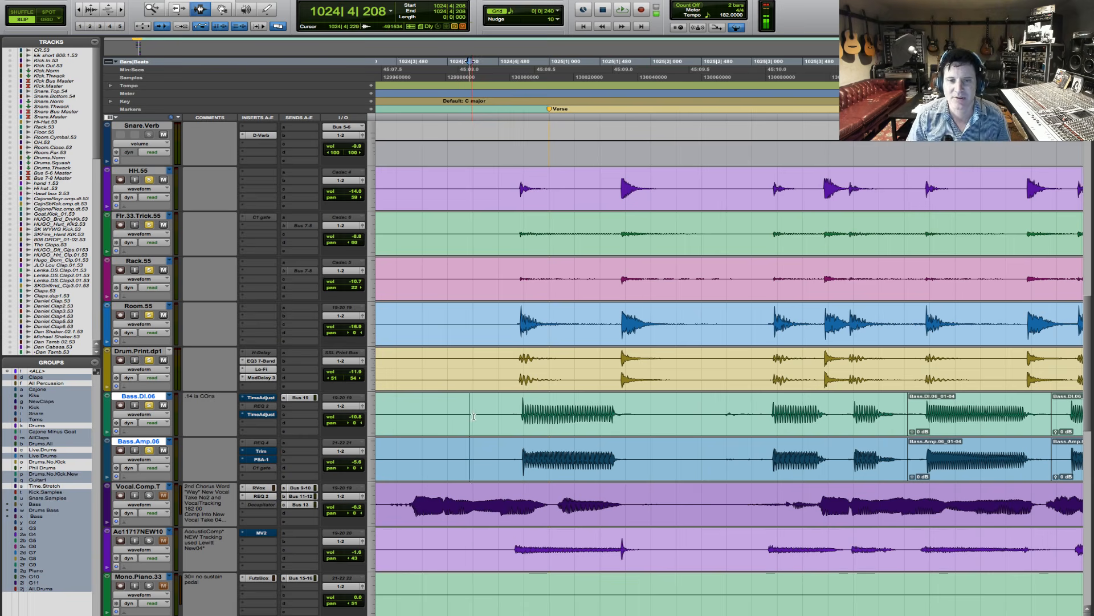
{"action": "key", "text": "space"}
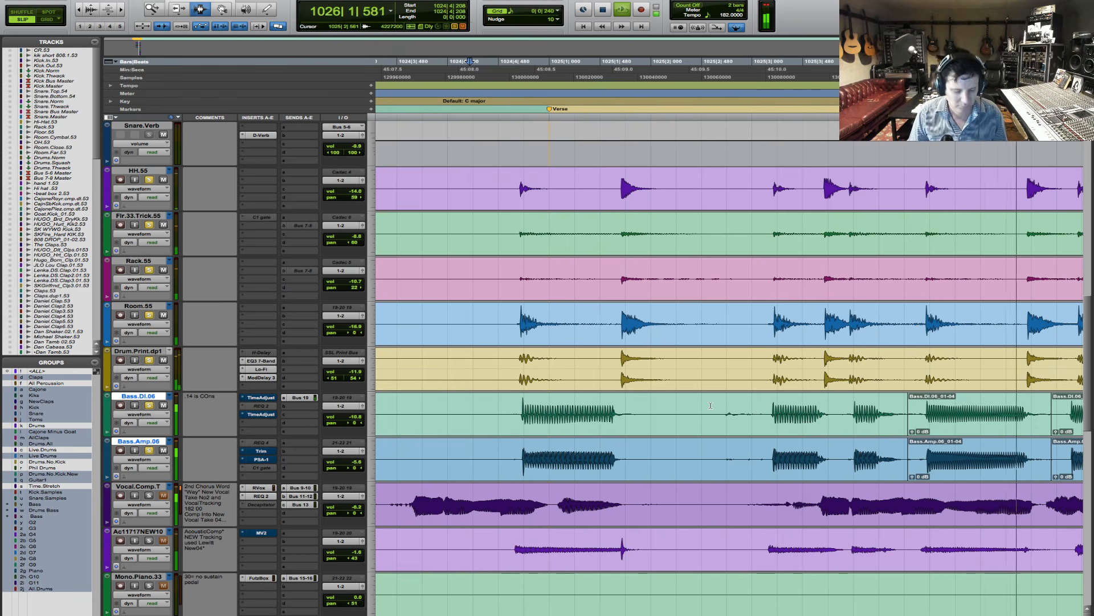
{"action": "key", "text": "super+bracketleft"}
{"action": "key", "text": "super+bracketleft"}
{"action": "key", "text": "space"}
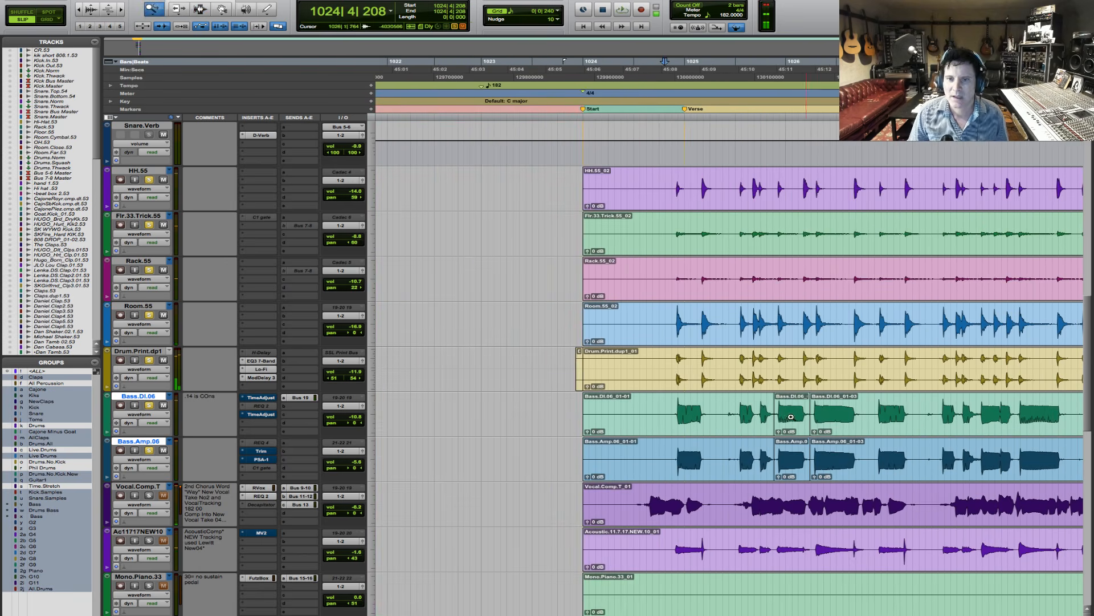
- Extend the shifted bass clip's end over the following note on both bass tracks and split it just before that note at 1026|2|193
{"action": "left_click_drag", "start_coordinate": [766, 418], "coordinate": [992, 424]}
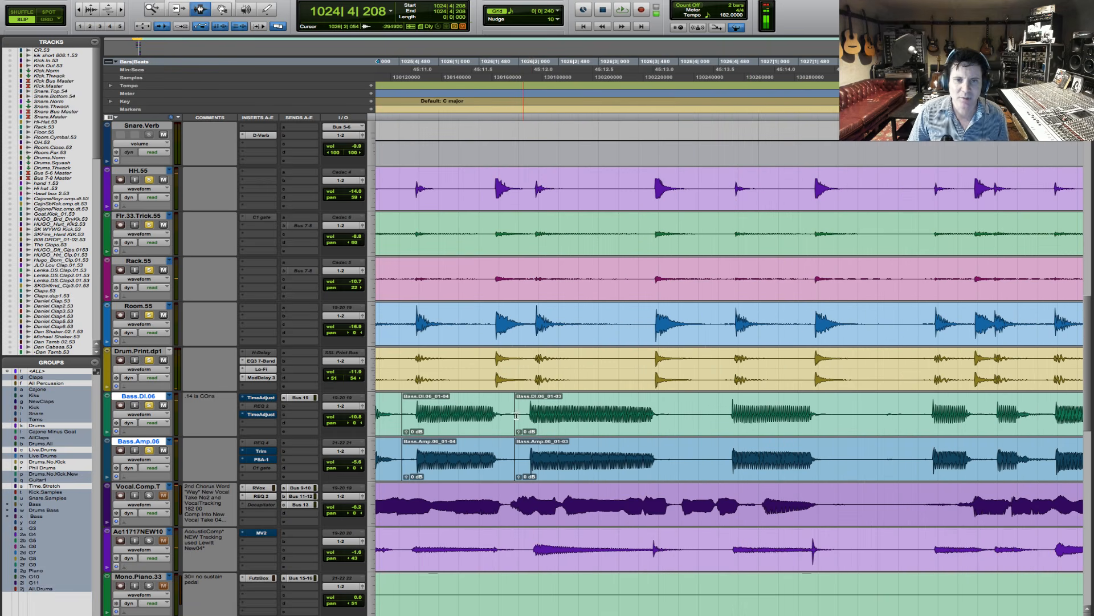
{"action": "key", "text": "F6"}
{"action": "left_click_drag", "start_coordinate": [517, 415], "coordinate": [700, 416]}
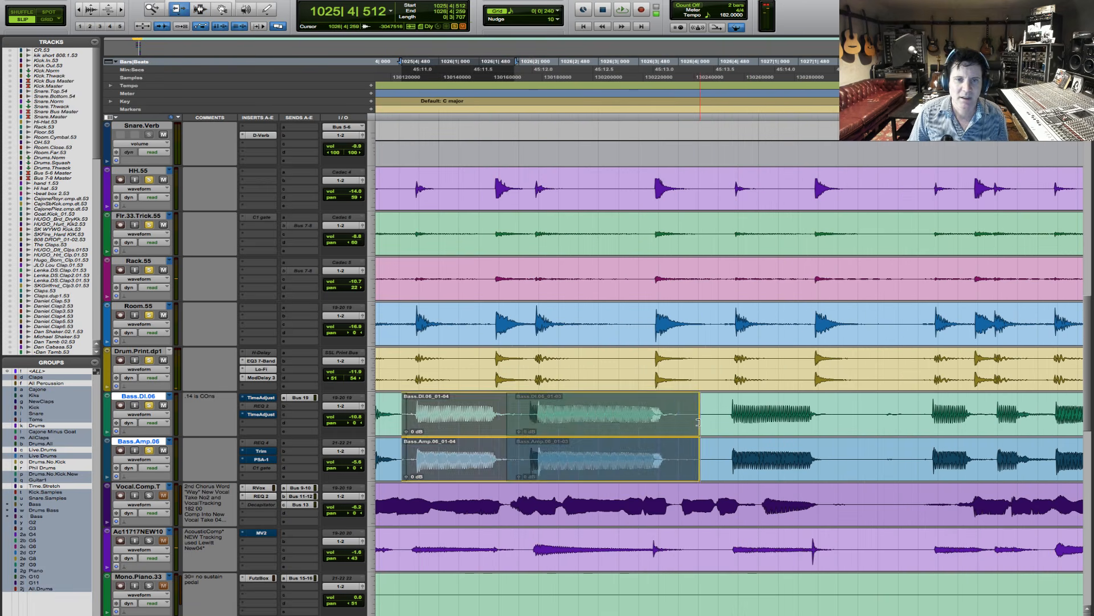
{"action": "key", "text": "F7"}
{"action": "left_click", "coordinate": [536, 422]}
{"action": "key", "text": "ctrl+e"}
- Move the newly split bass clip slightly earlier on both tracks so it starts at 1026|2|173
{"action": "double_click", "coordinate": [565, 429]}
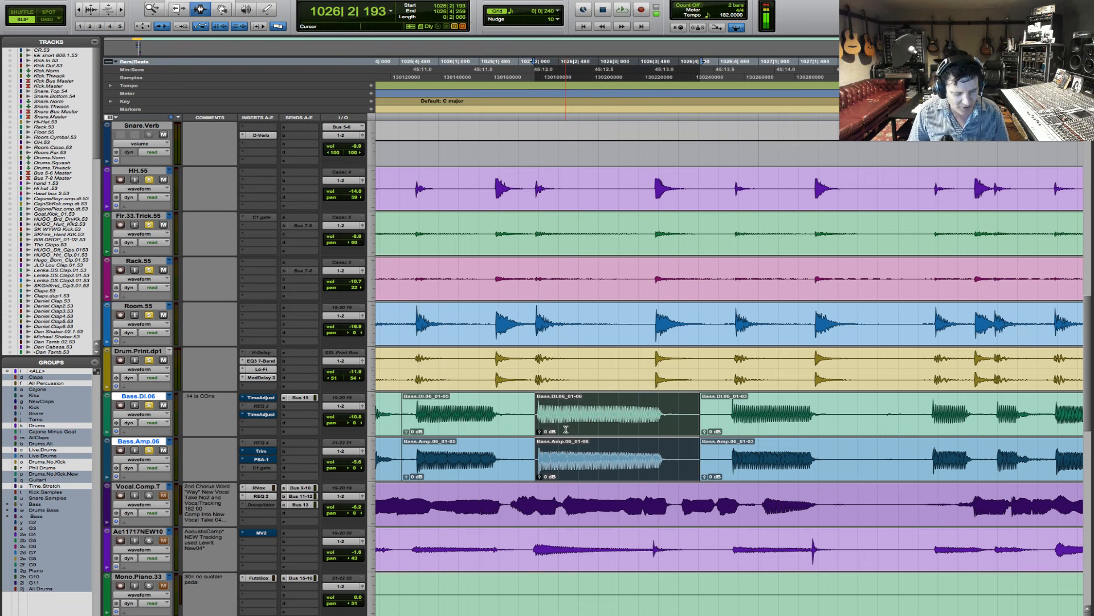
{"action": "key", "text": "F8"}
{"action": "left_click_drag", "start_coordinate": [612, 439], "coordinate": [609, 439]}
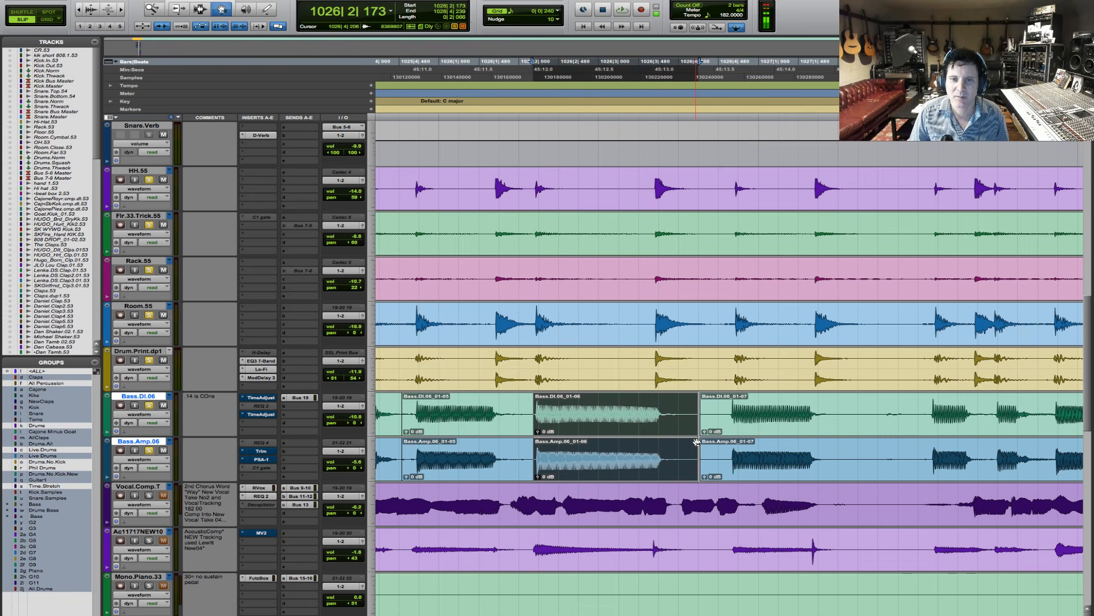
- Trim the following bass clip's start to its first note, split that note off and shift it slightly later to 1026|4|657
{"action": "key", "text": "F6"}
{"action": "left_click_drag", "start_coordinate": [696, 441], "coordinate": [732, 426]}
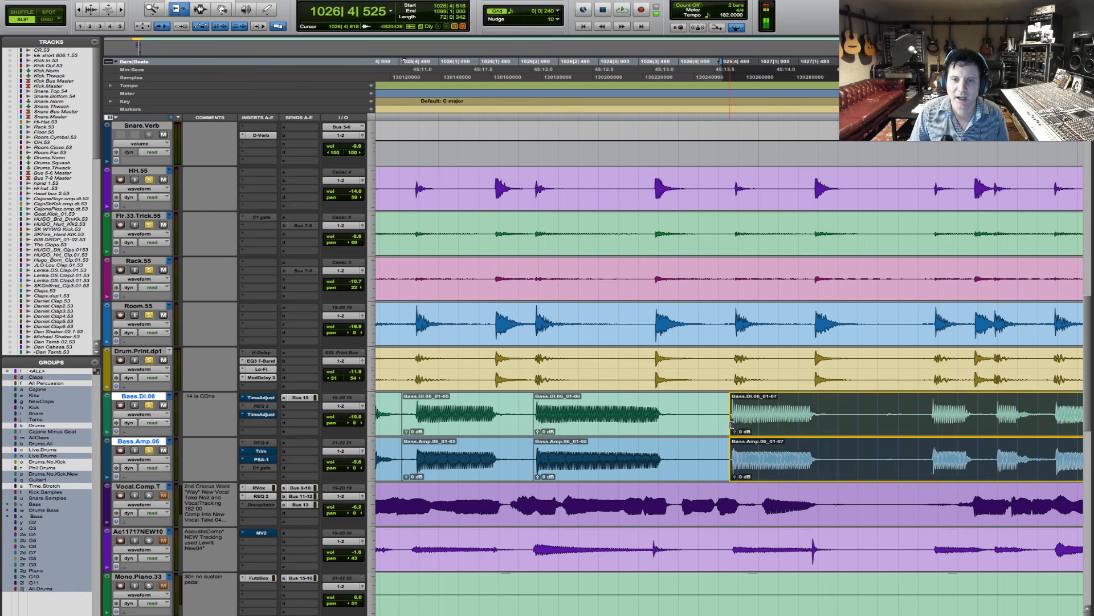
{"action": "key", "text": "F7"}
{"action": "left_click", "coordinate": [851, 420]}
{"action": "key", "text": "super+e"}
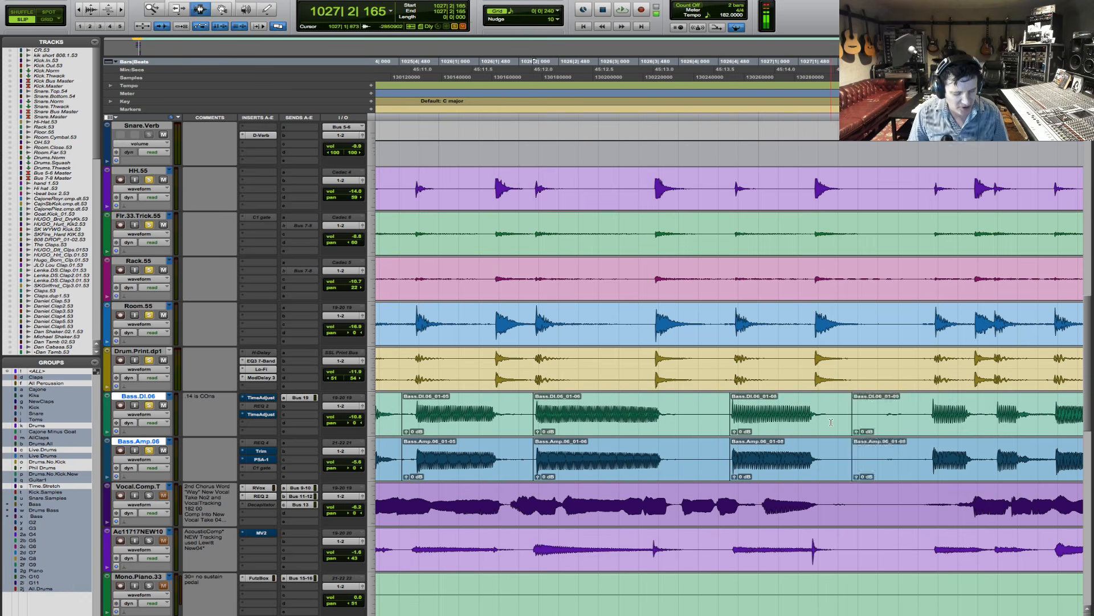
{"action": "key", "text": "F8"}
{"action": "left_click_drag", "start_coordinate": [805, 432], "coordinate": [808, 433]}
{"action": "key", "text": "F7"}
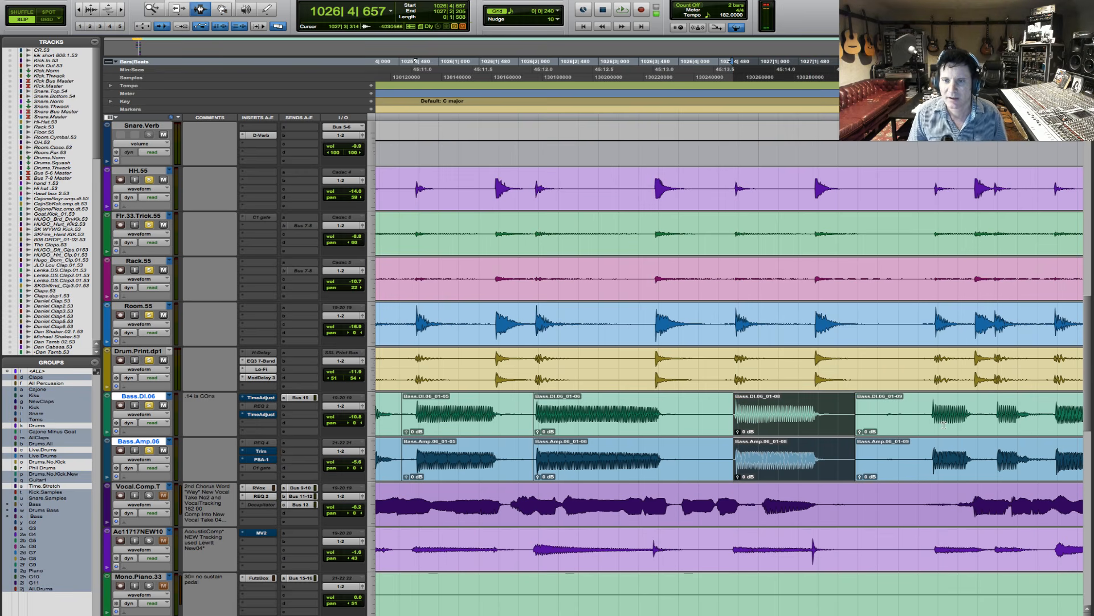
- Separate the next short bass note, starting at 1027|3|095, into its own clip on both bass tracks
{"action": "mouse_move", "coordinate": [931, 420]}
{"action": "left_mouse_down"}
{"action": "mouse_move", "coordinate": [981, 425]}
{"action": "mouse_move", "coordinate": [928, 434]}
{"action": "left_mouse_up"}
{"action": "key", "text": "ctrl+e"}
{"action": "key", "text": "F6"}
{"action": "key", "text": "r"}
{"action": "key", "text": "r"}
{"action": "key", "text": "F7"}
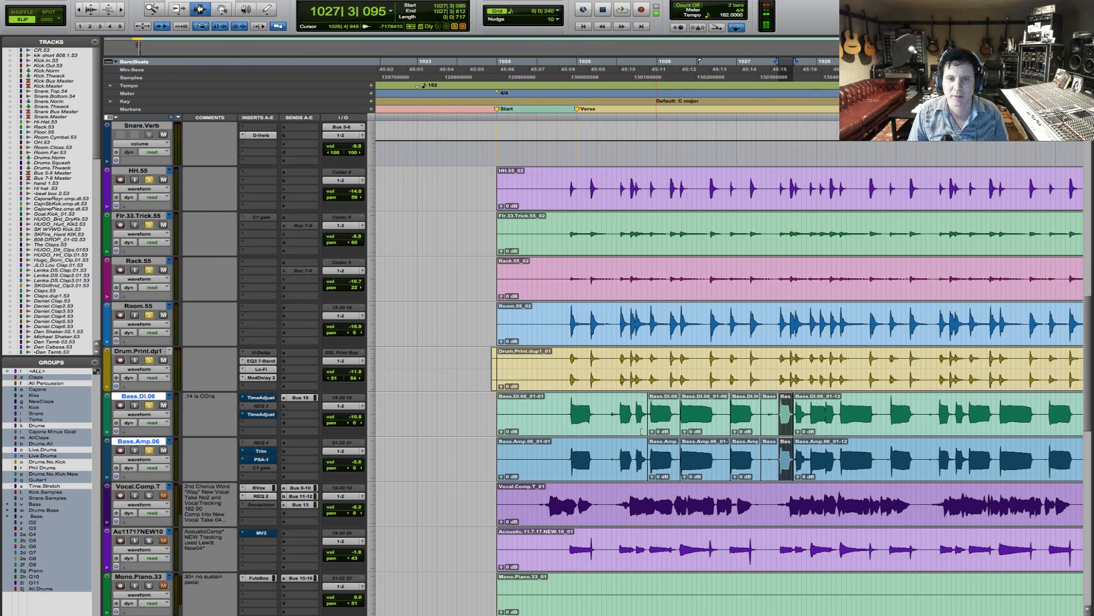
- Play the edited verse opening and examine the bass notes against the drum hits around bar 1030
{"action": "left_click", "coordinate": [560, 431]}
{"action": "key", "text": "space"}
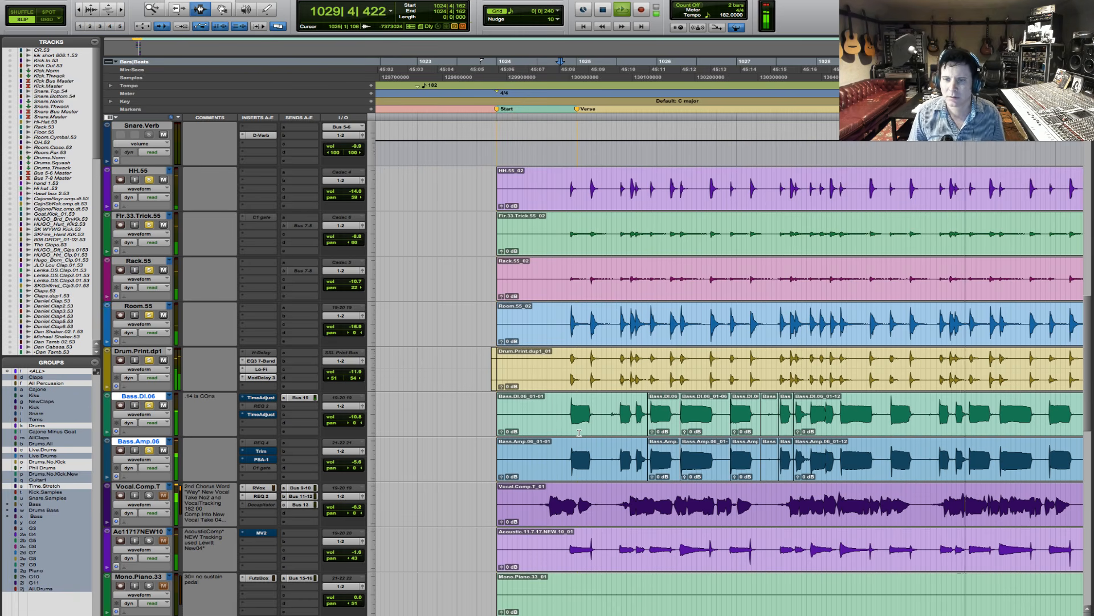
{"action": "key", "text": "F5"}
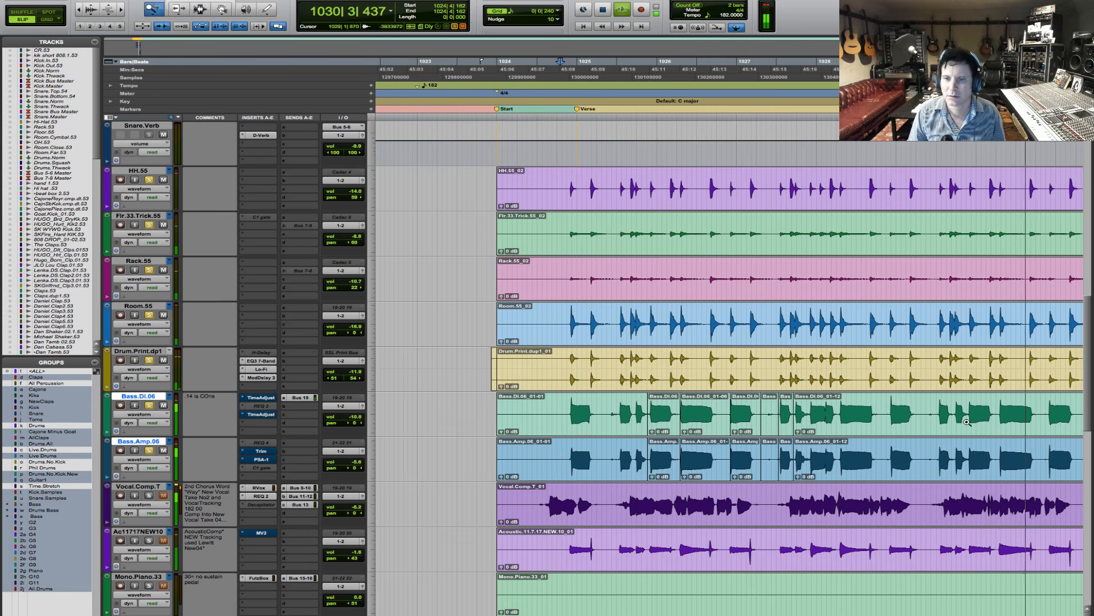
{"action": "left_click", "coordinate": [967, 423]}
{"action": "left_click_drag", "start_coordinate": [424, 409], "coordinate": [594, 407]}
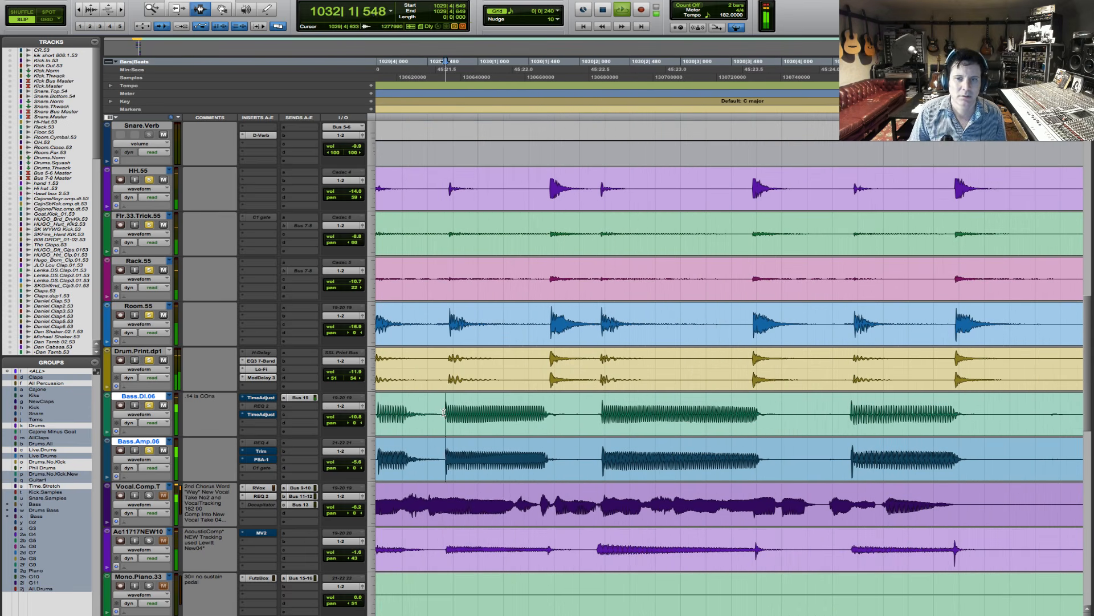
{"action": "key", "text": "space"}
- Separate the bass note at 1029|4|623 on both bass tracks, shift it slightly later and extend its start to 1029|4|607
{"action": "left_click", "coordinate": [574, 424], "text": "shift"}
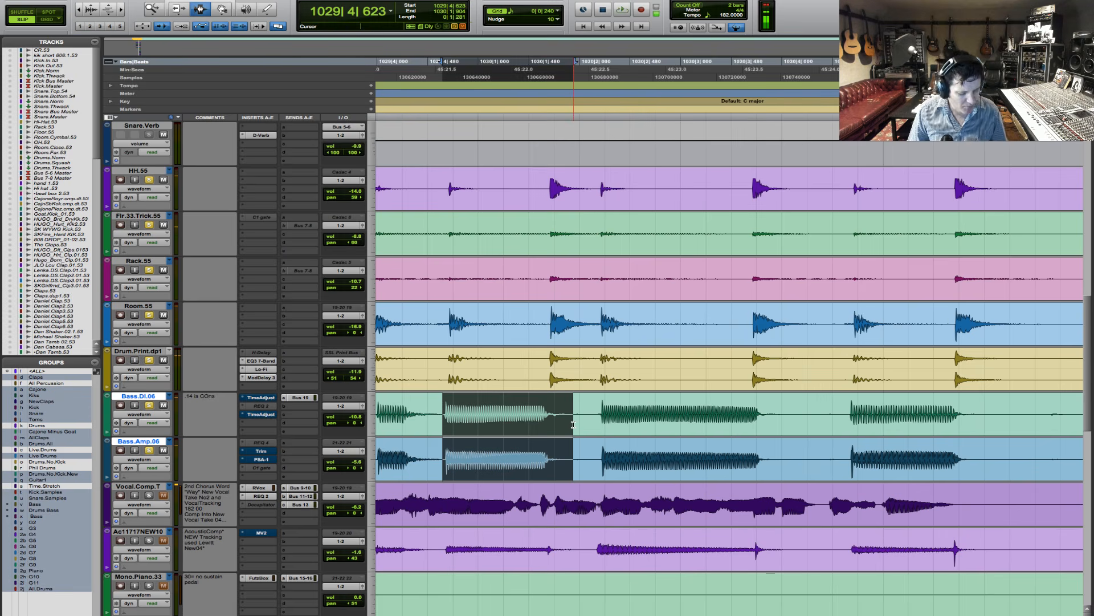
{"action": "key", "text": "super+e"}
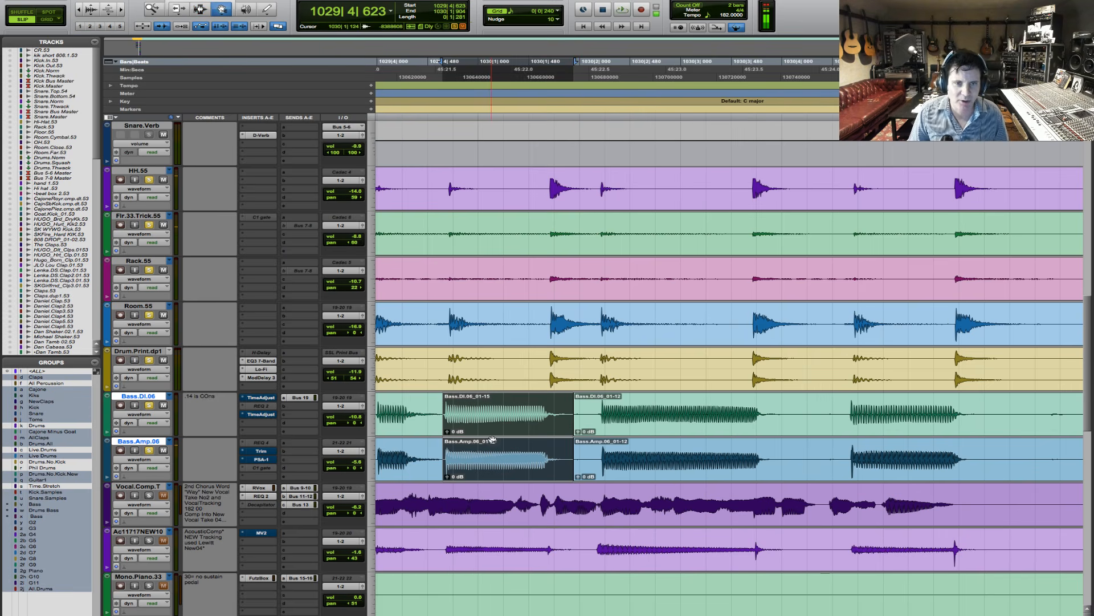
{"action": "left_click_drag", "start_coordinate": [492, 439], "coordinate": [441, 433]}
{"action": "key", "text": "F6"}
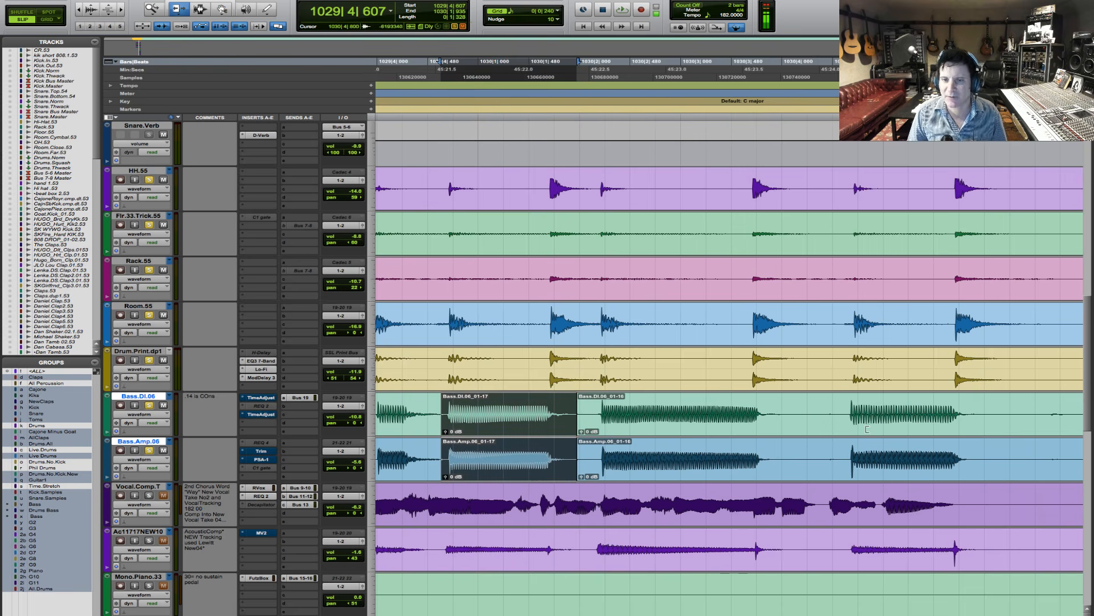
- Separate the bass note at 1030|4|632 on both bass tracks, nudge it later and extend its start to 1030|4|439
{"action": "left_click_drag", "start_coordinate": [849, 424], "coordinate": [985, 437]}
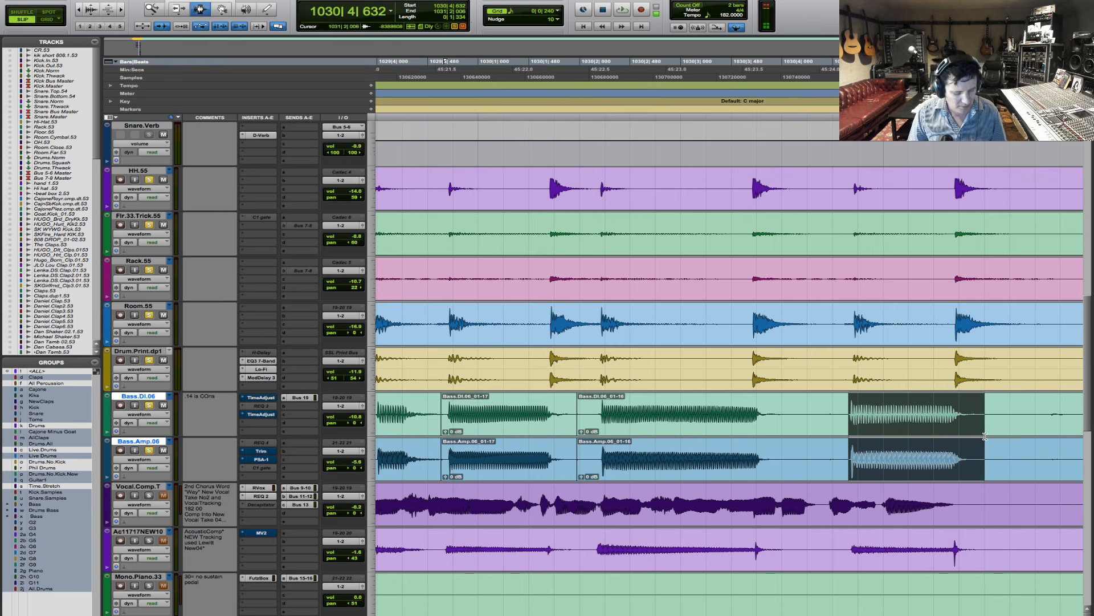
{"action": "key", "text": "ctrl+e"}
{"action": "key", "text": "F8"}
{"action": "left_click", "coordinate": [892, 445]}
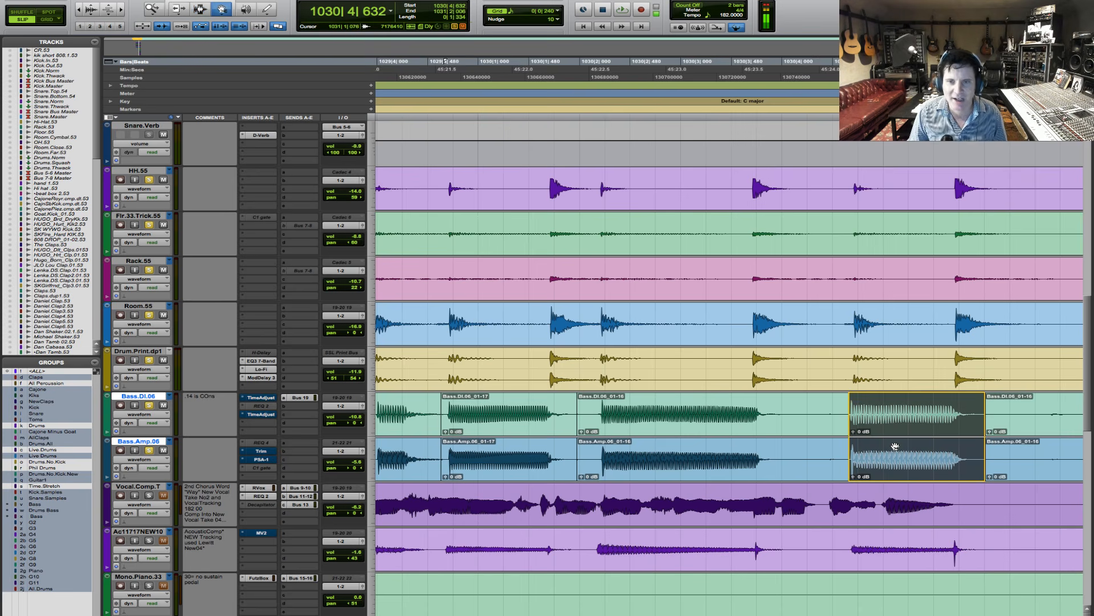
{"action": "key", "text": "KP_Add"}
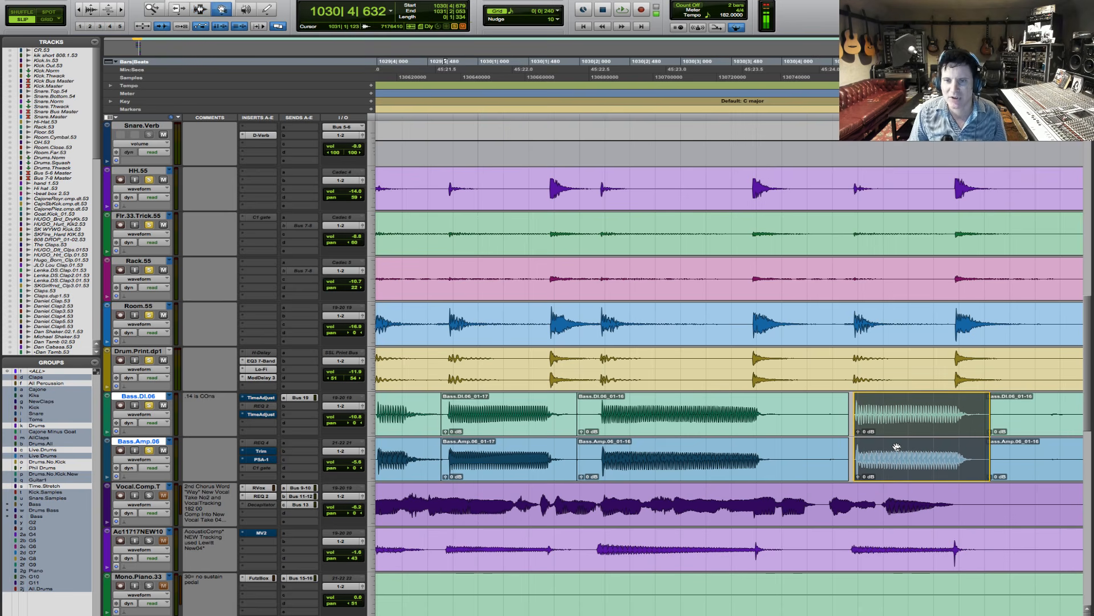
{"action": "key", "text": "KP_Add"}
{"action": "key", "text": "F6"}
{"action": "key", "text": "KP_Add"}
{"action": "left_click_drag", "start_coordinate": [861, 444], "coordinate": [828, 444]}
{"action": "key", "text": "F7"}
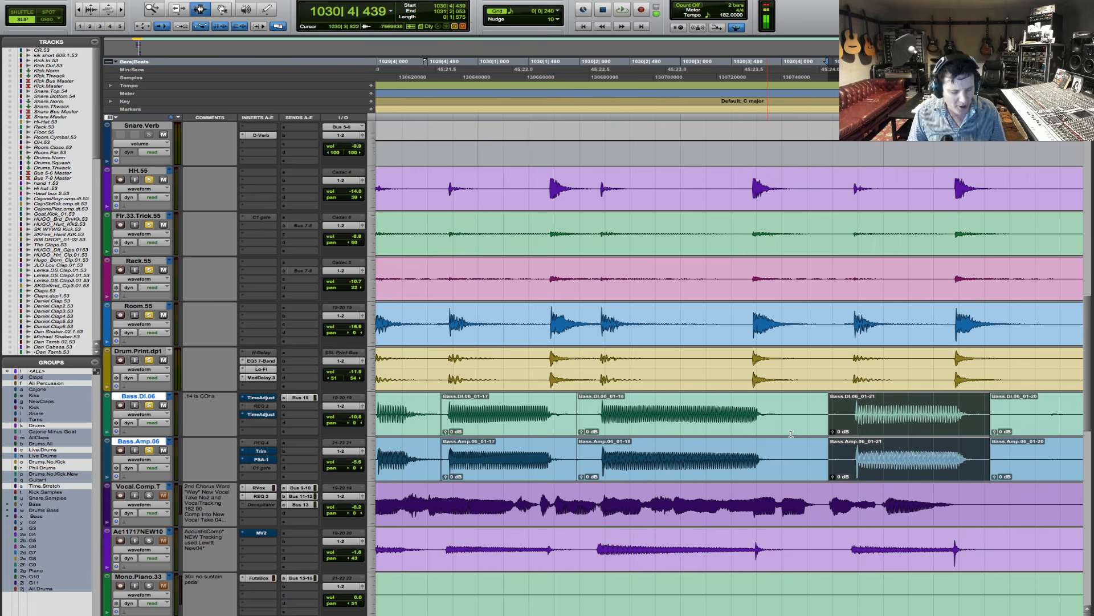
- Play the bass and drums briefly from 1028|4|210
{"action": "key", "text": "r"}
{"action": "key", "text": "r"}
{"action": "left_click", "coordinate": [545, 415]}
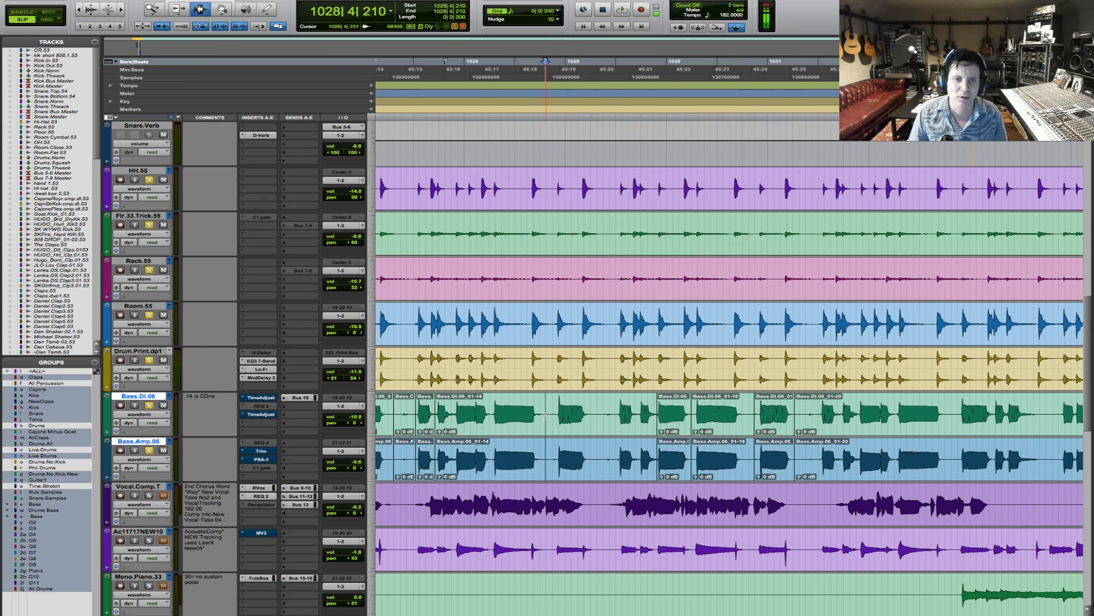
{"action": "key", "text": "space"}
{"action": "key", "text": "F5"}
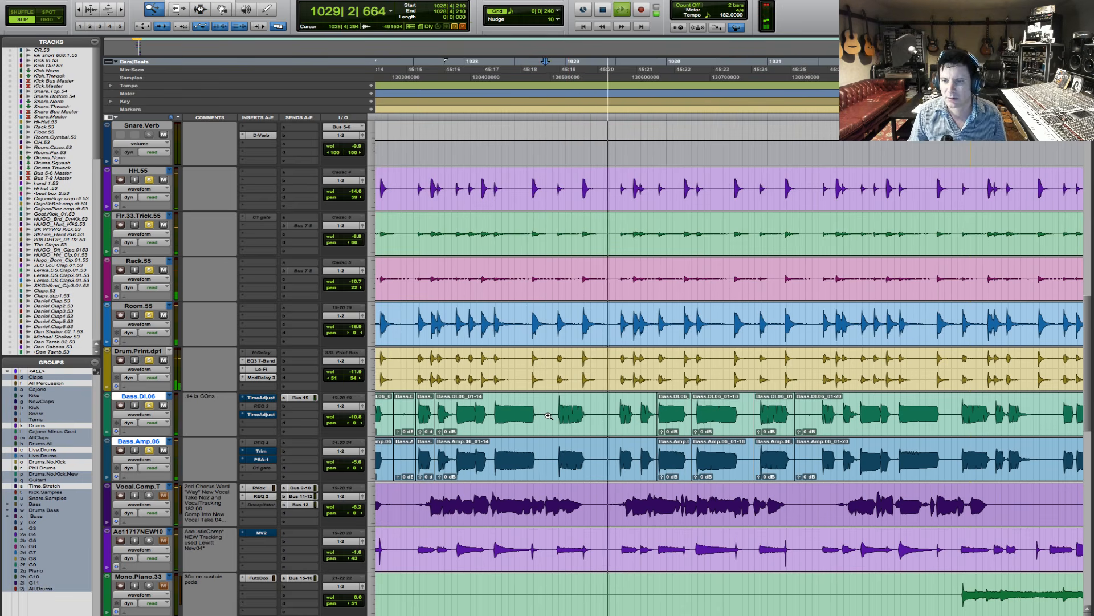
{"action": "key", "text": "space"}
{"action": "key", "text": "F7"}
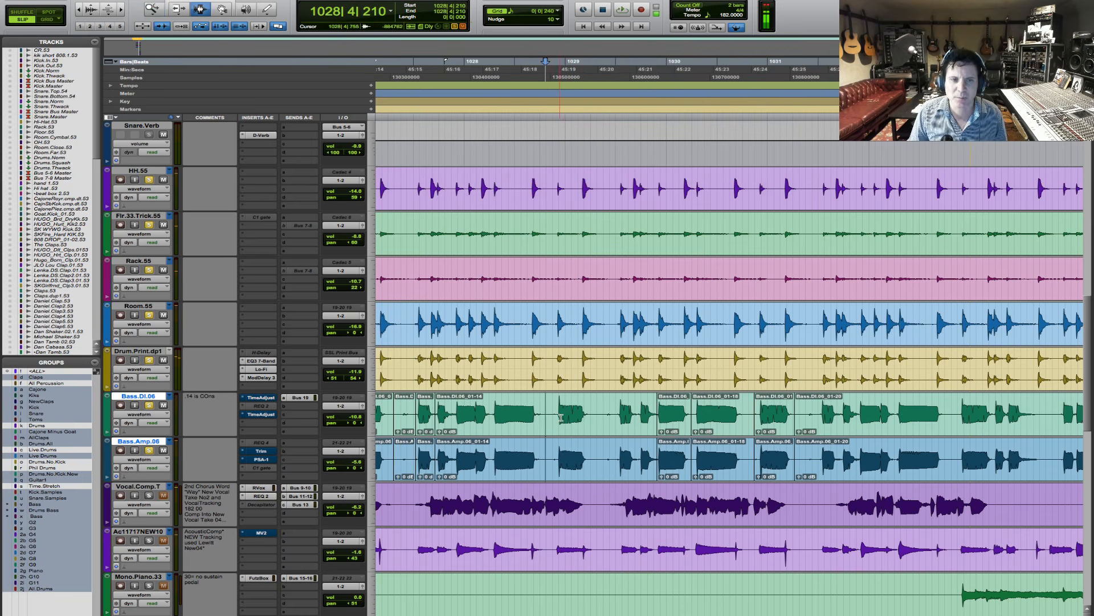
- Examine how the bass note onset just before bar 1029 lines up with the drum hit
{"action": "key", "text": "F5"}
{"action": "left_click_drag", "start_coordinate": [539, 419], "coordinate": [606, 456]}
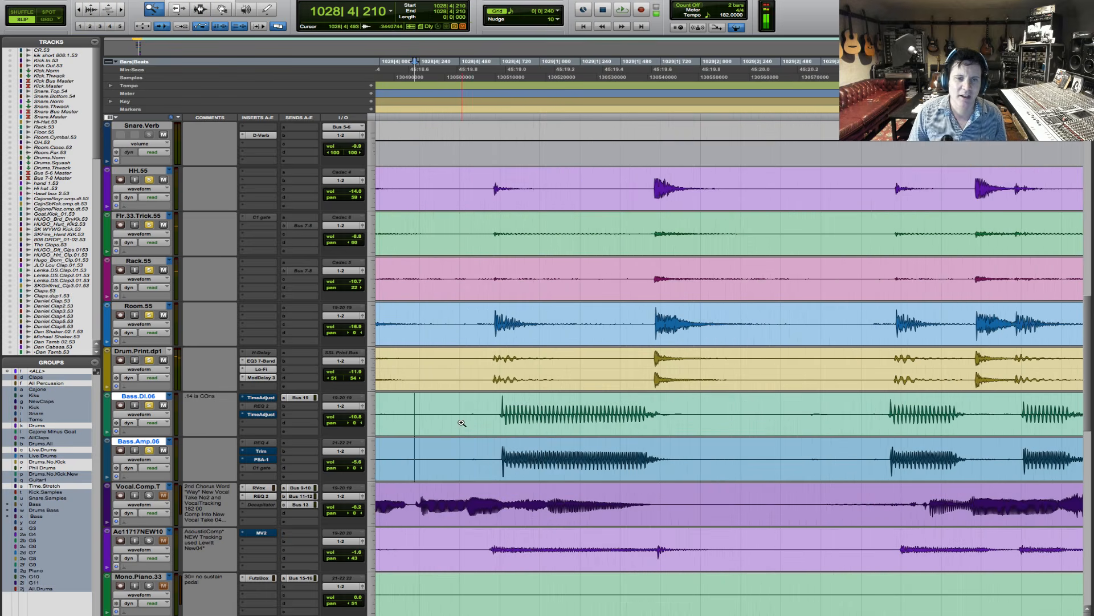
{"action": "left_click_drag", "start_coordinate": [462, 423], "coordinate": [646, 437]}
{"action": "key", "text": "F7"}
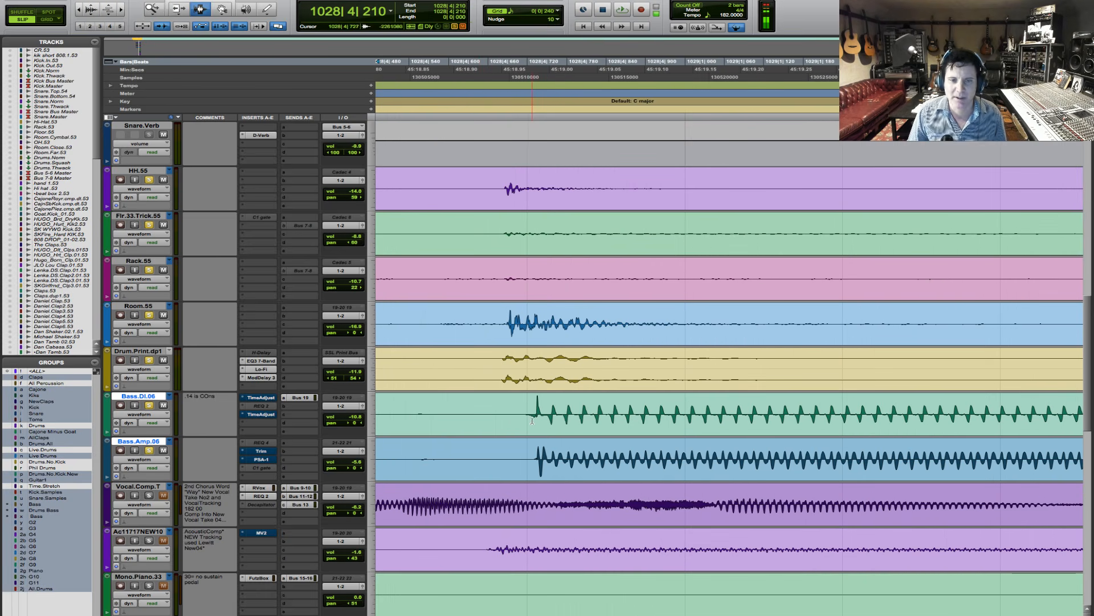
{"action": "key", "text": "r"}
{"action": "key", "text": "r"}
{"action": "key", "text": "r"}
{"action": "key", "text": "r"}
{"action": "key", "text": "r"}
{"action": "key", "text": "r"}
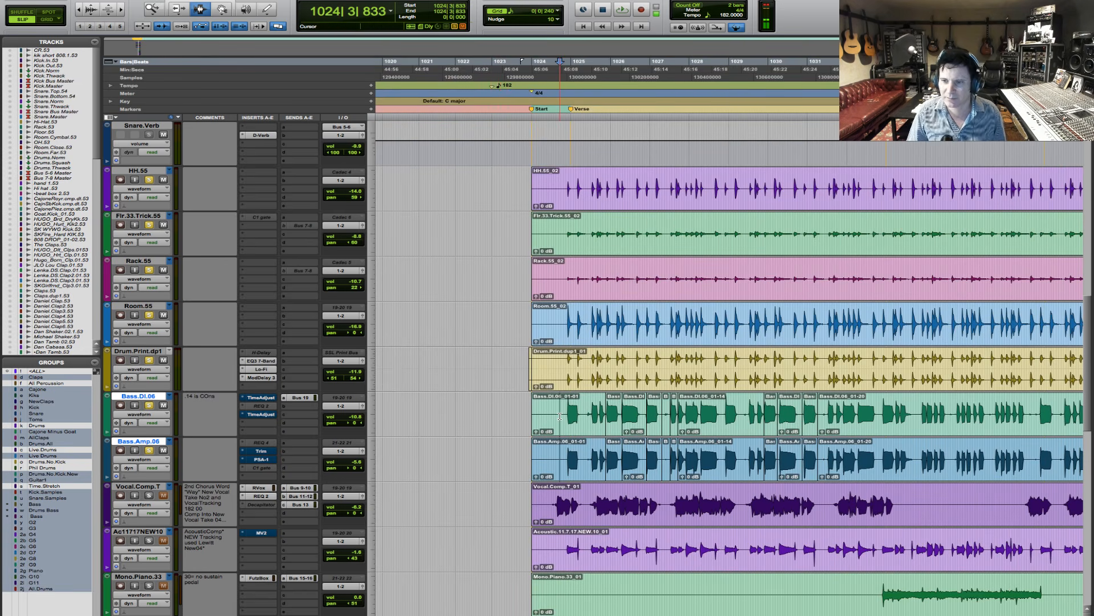
- Play the bass and drums from 1024|3|833, checking the bass note onsets against the drum hits up to bar 1035
{"action": "key", "text": "space"}
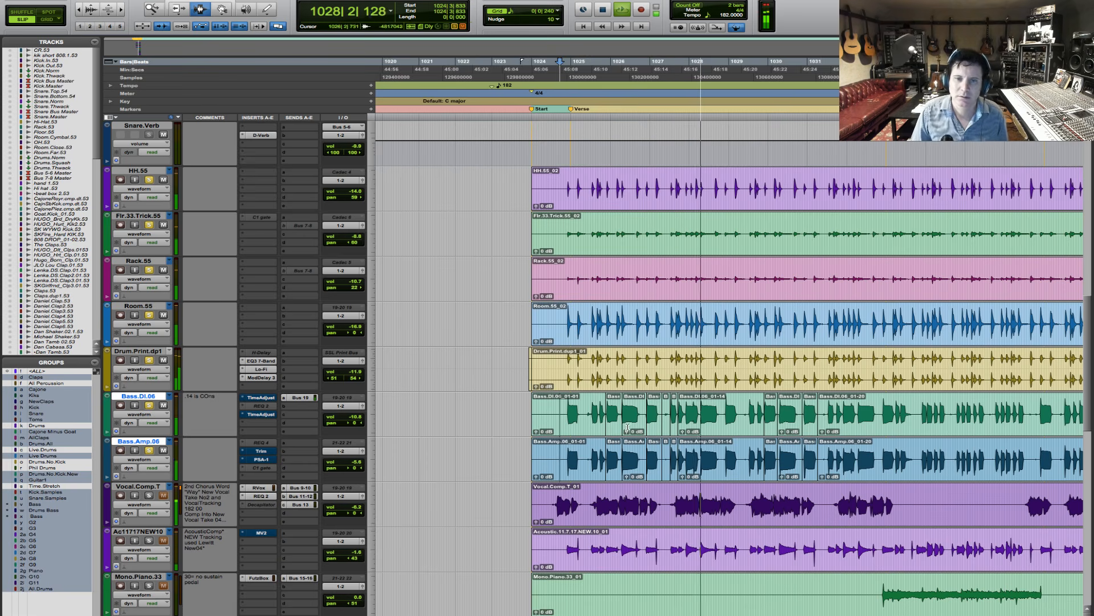
{"action": "left_click_drag", "start_coordinate": [652, 417], "coordinate": [778, 417]}
{"action": "left_click_drag", "start_coordinate": [504, 418], "coordinate": [897, 418]}
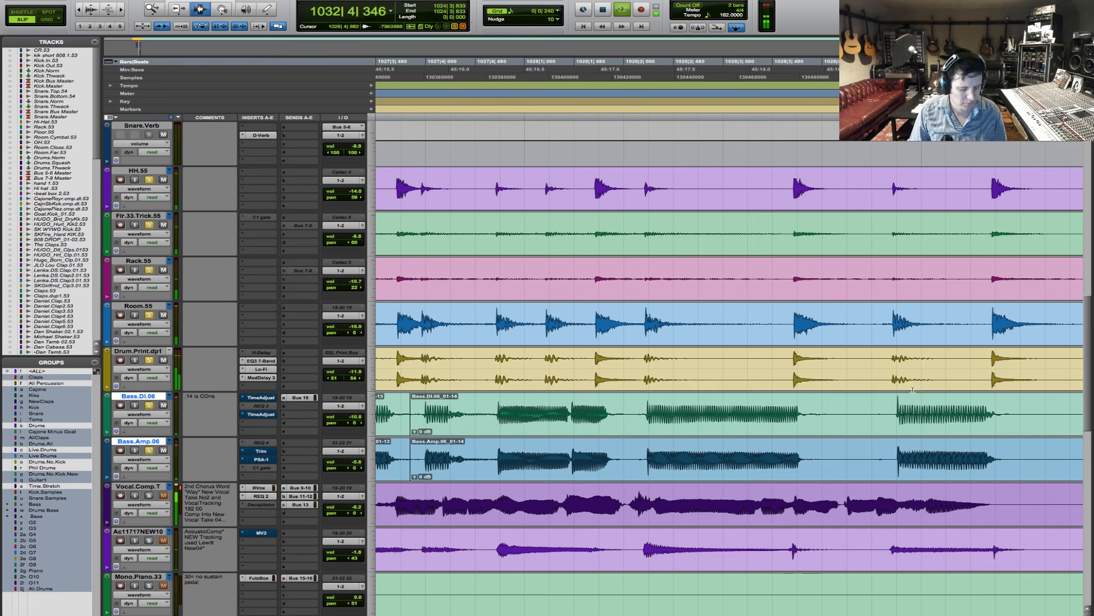
{"action": "key", "text": "r"}
{"action": "key", "text": "r"}
{"action": "key", "text": "r"}
{"action": "key", "text": "r"}
{"action": "key", "text": "r"}
{"action": "key", "text": "F5"}
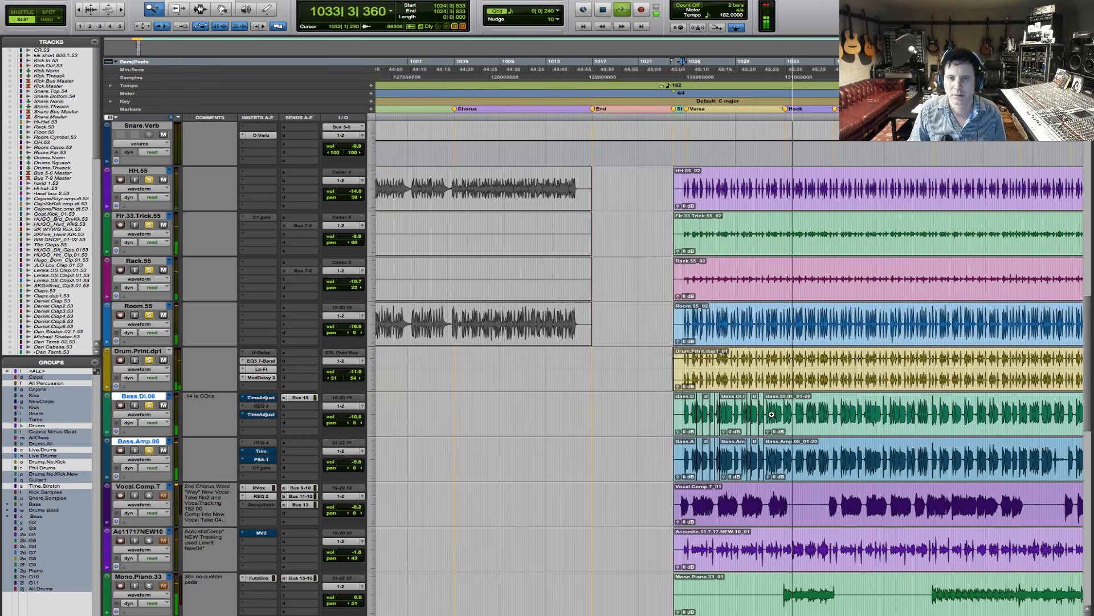
{"action": "left_click", "coordinate": [772, 415]}
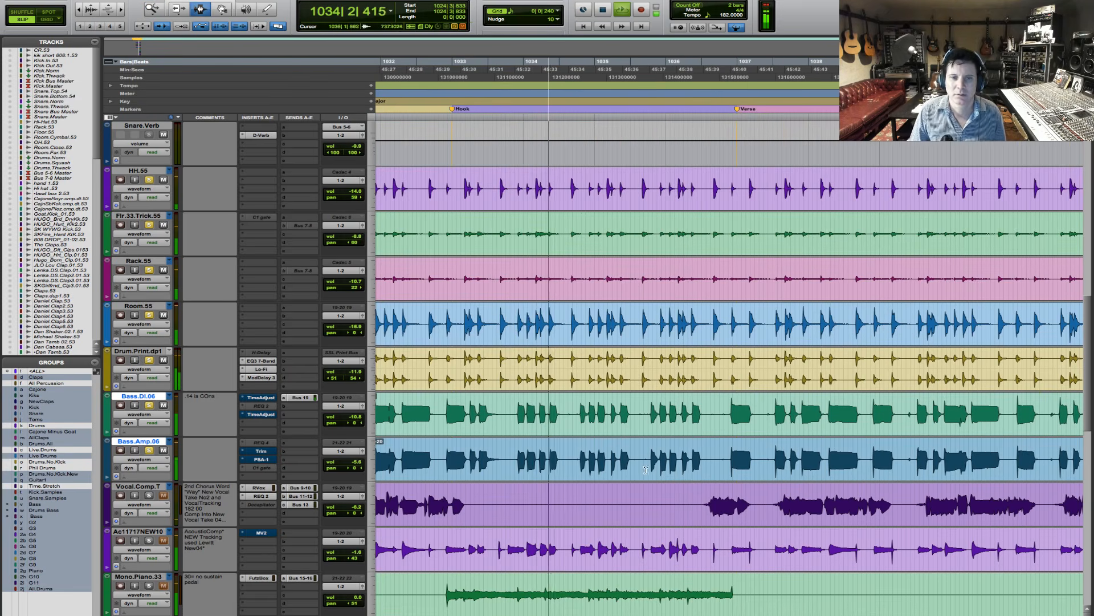
{"action": "key", "text": "t"}
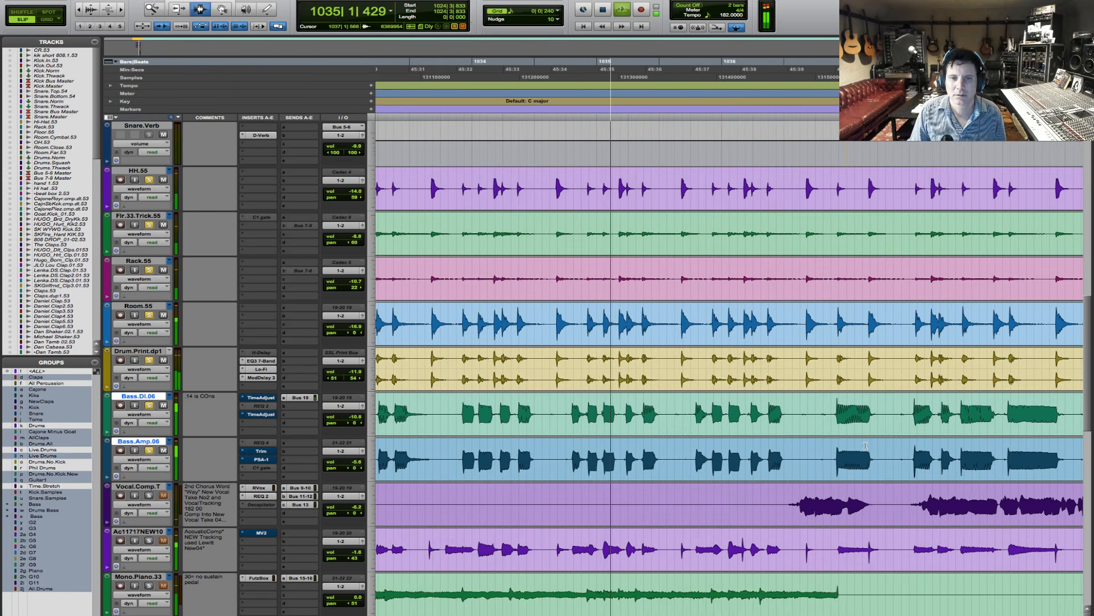
- Separate the bass note at 1035|1|865 on both bass tracks, shift it slightly later and extend its start earlier to cover the gap
{"action": "key", "text": "space"}
{"action": "key", "text": "F5"}
{"action": "left_click_drag", "start_coordinate": [523, 408], "coordinate": [735, 410]}
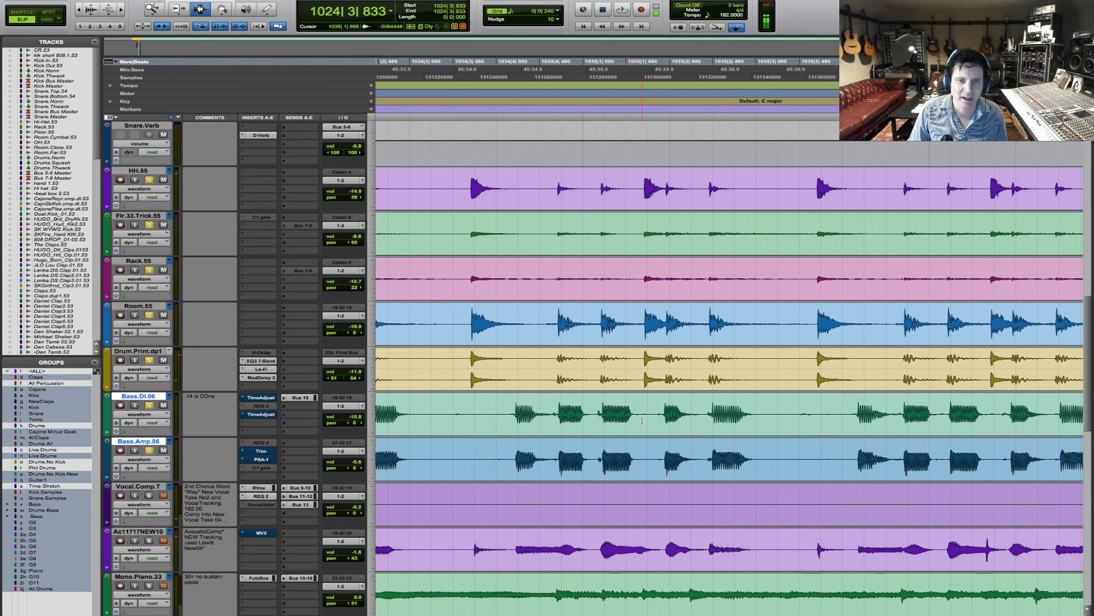
{"action": "left_click", "coordinate": [699, 425], "text": "shift"}
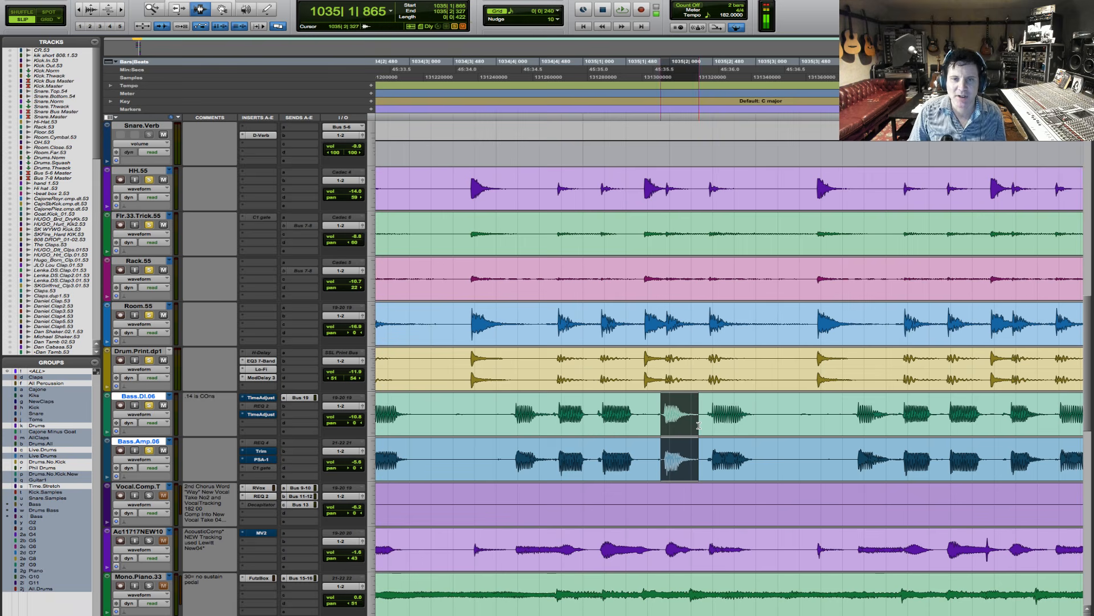
{"action": "key", "text": "super+e"}
{"action": "key", "text": "F8"}
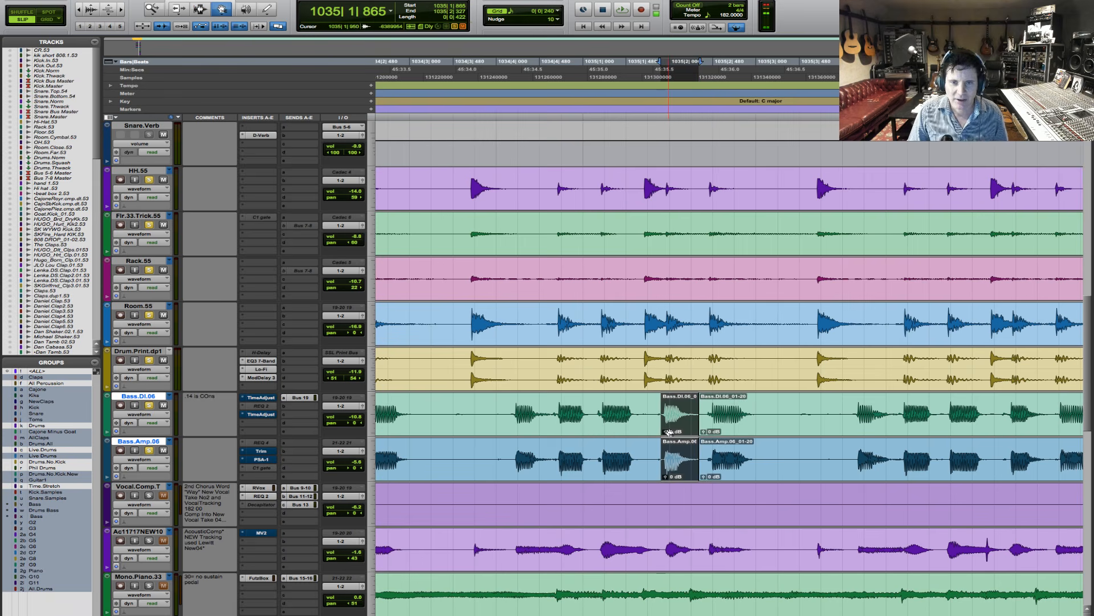
{"action": "left_click_drag", "start_coordinate": [671, 432], "coordinate": [658, 436]}
{"action": "key", "text": "F6"}
{"action": "key", "text": "F7"}
- Play the bass and drums from 1034|3|207, examining how the bass notes line up with the drum hits through bar 1042
{"action": "left_click", "coordinate": [428, 400]}
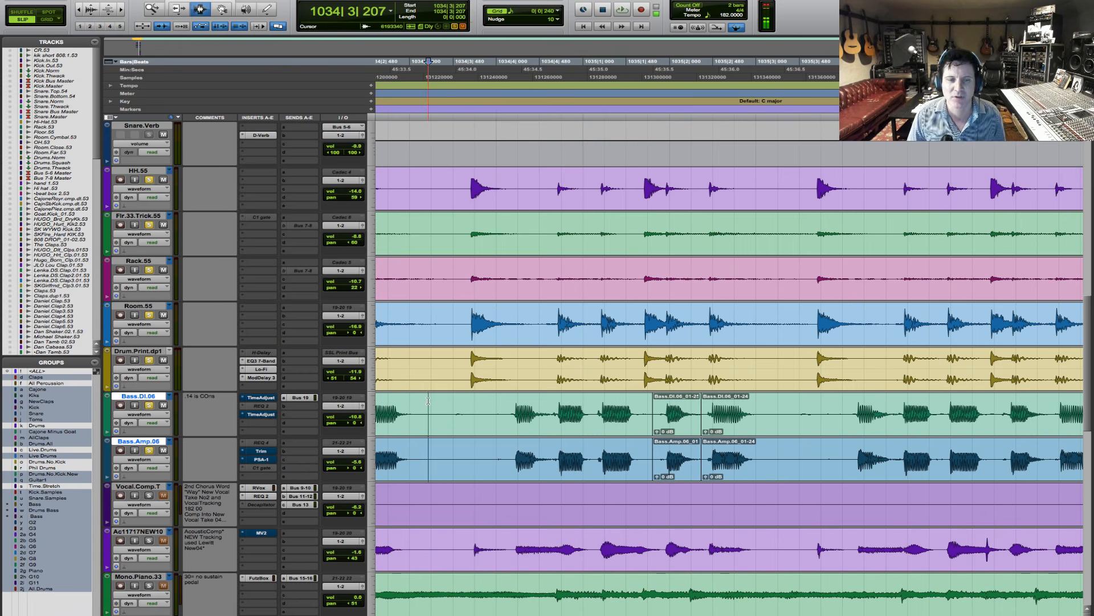
{"action": "key", "text": "space"}
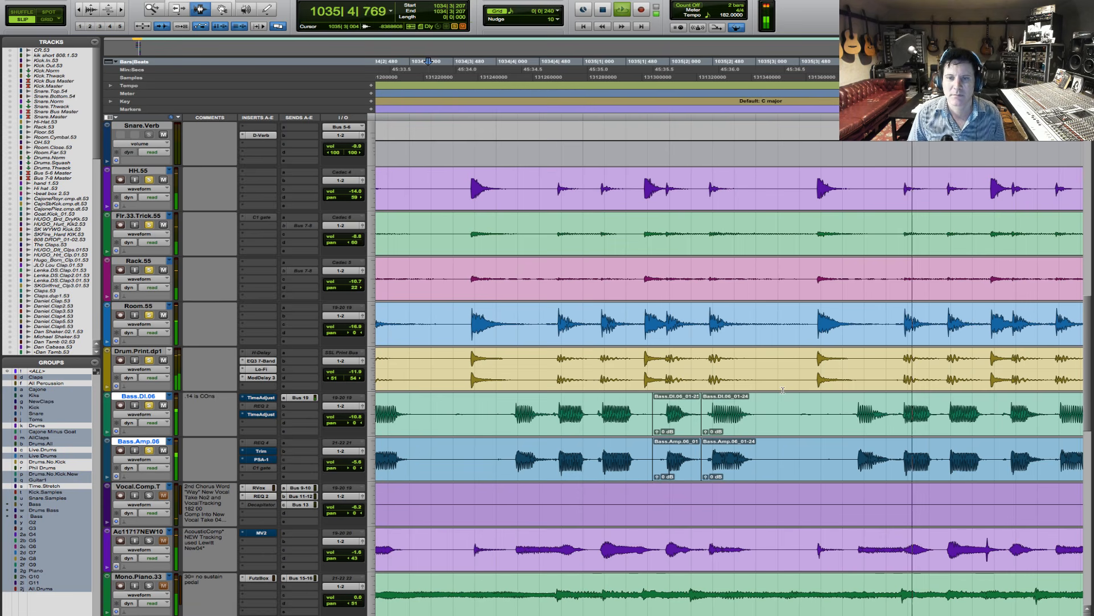
{"action": "key", "text": "r"}
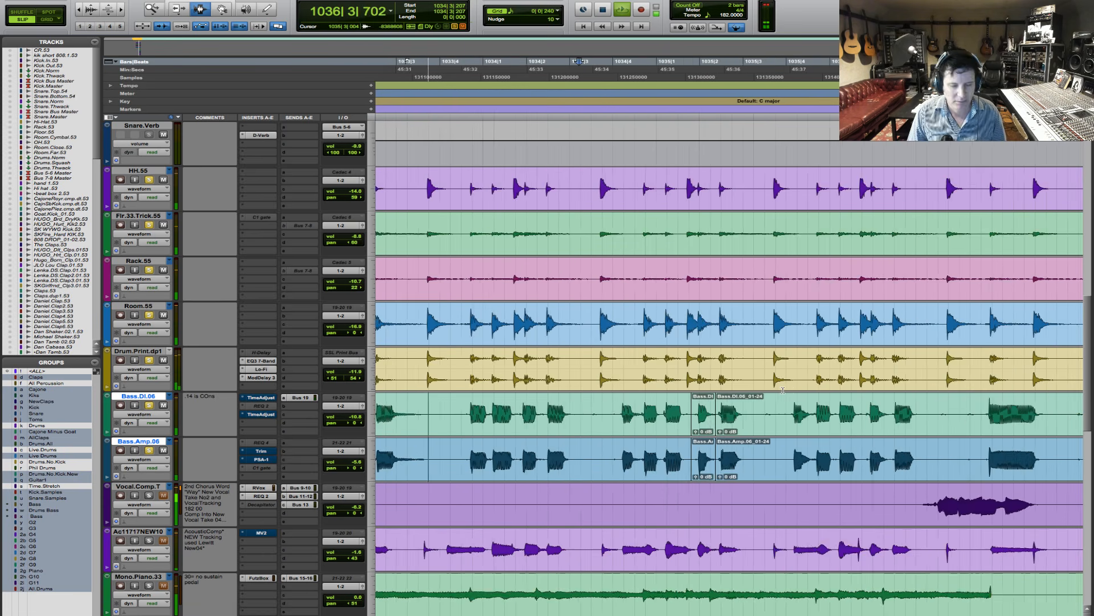
{"action": "key", "text": "r"}
{"action": "key", "text": "r"}
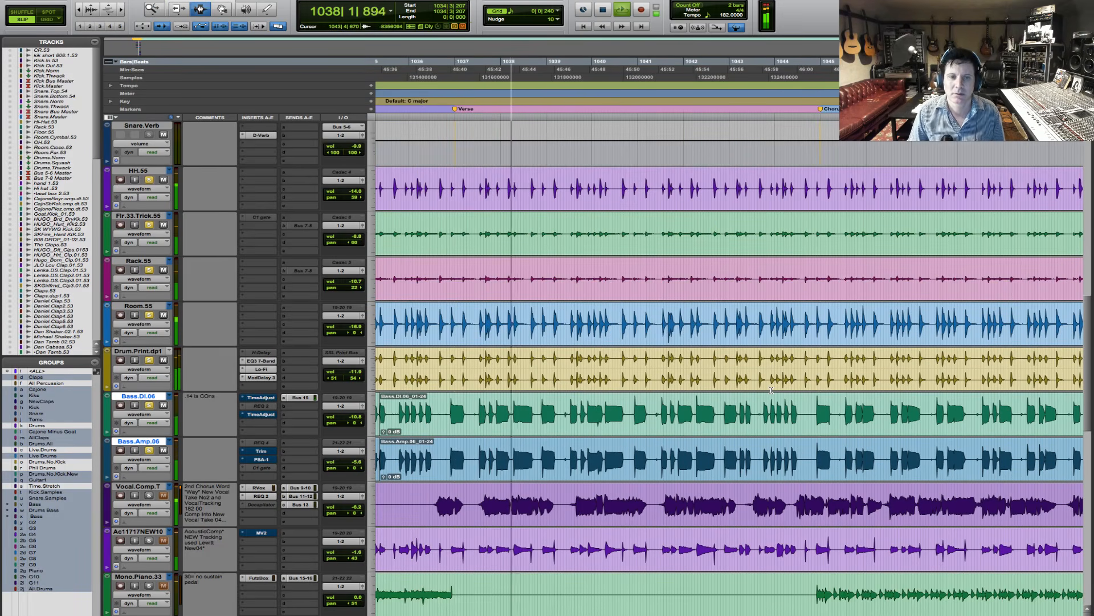
{"action": "key", "text": "F5"}
{"action": "left_click", "coordinate": [474, 420]}
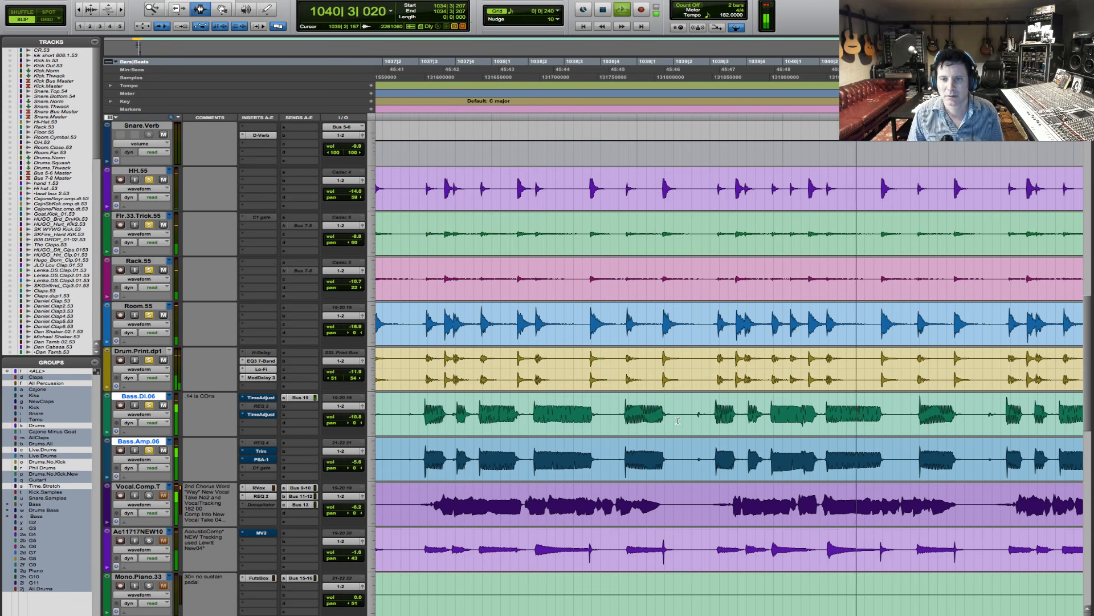
{"action": "key", "text": "r"}
{"action": "key", "text": "r"}
{"action": "key", "text": "r"}
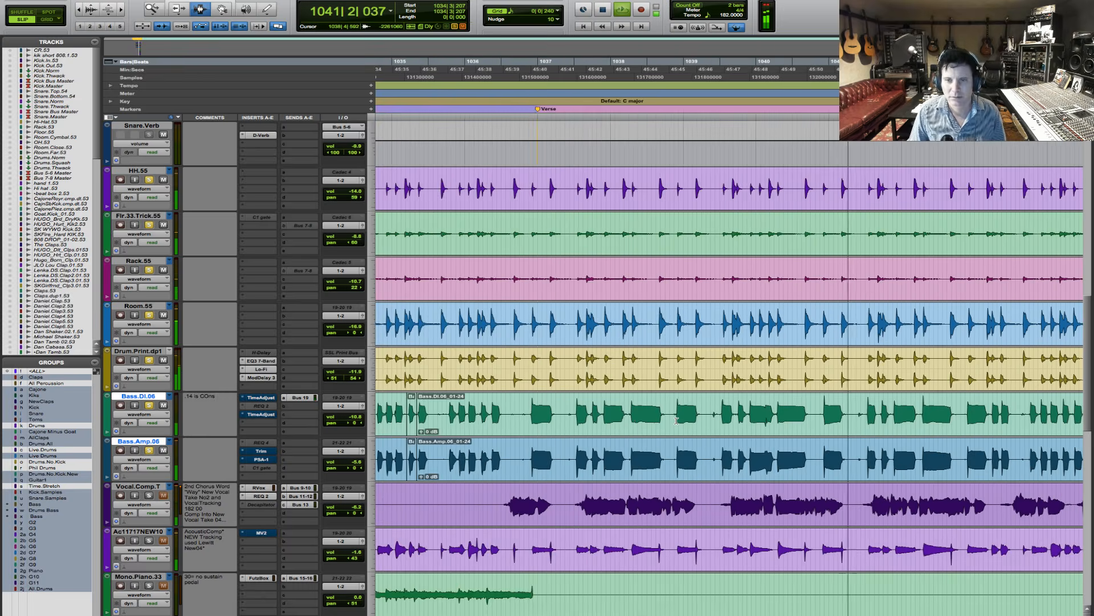
{"action": "key", "text": "F5"}
{"action": "left_click_drag", "start_coordinate": [733, 419], "coordinate": [870, 418]}
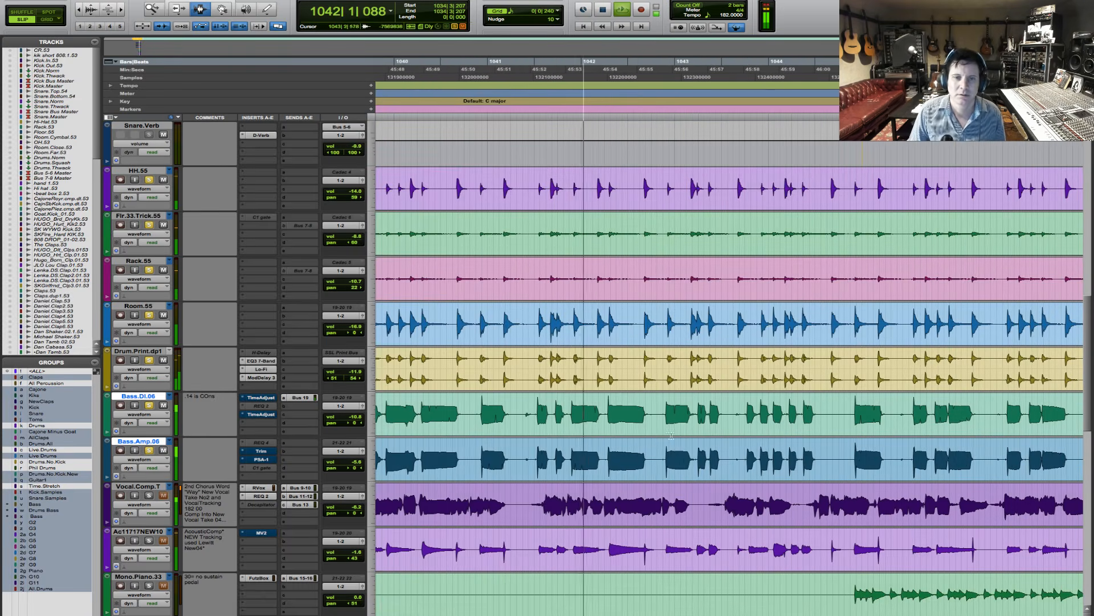
{"action": "key", "text": "F7"}
{"action": "key", "text": "t"}
- Separate the bass note at 1041|4|532 on both bass tracks and shift it later to 1041|4|638
{"action": "key", "text": "space"}
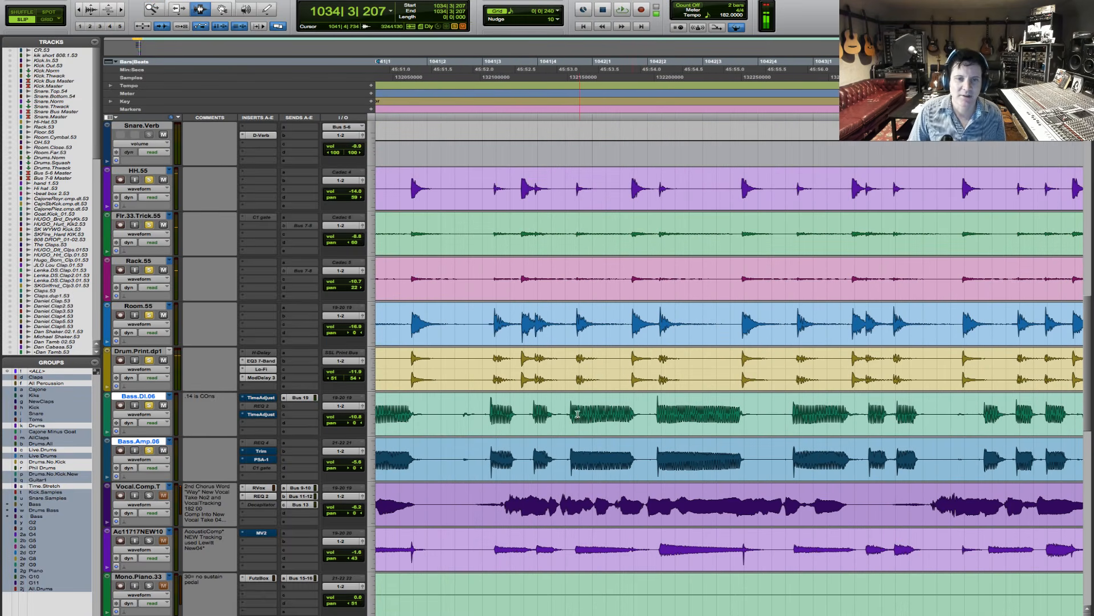
{"action": "left_click", "coordinate": [569, 412]}
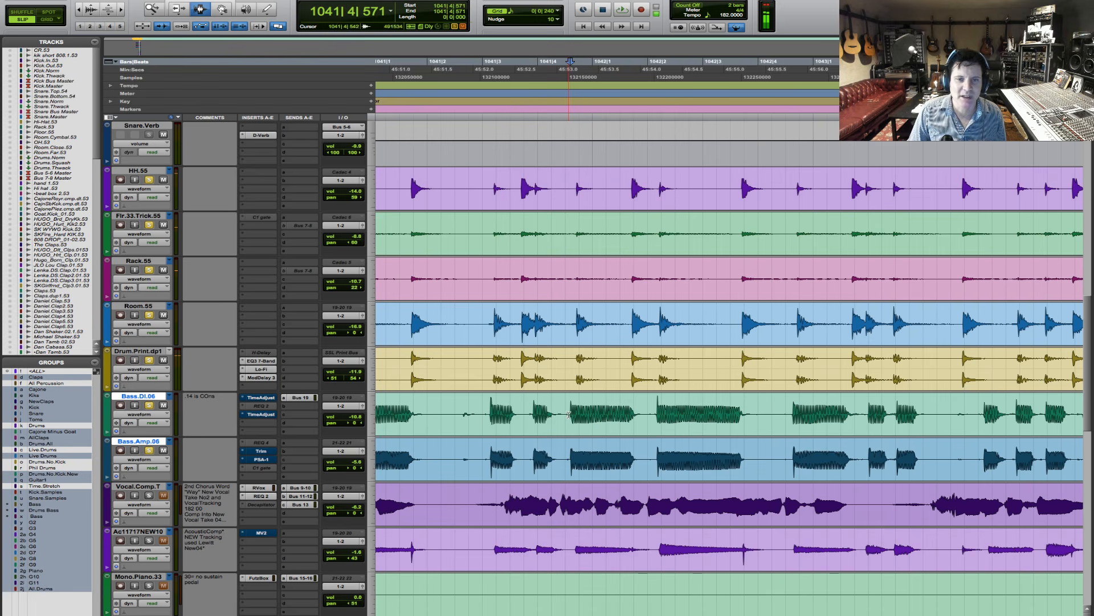
{"action": "left_click", "coordinate": [648, 422], "text": "shift"}
{"action": "left_click", "coordinate": [648, 422], "text": "shift"}
{"action": "key", "text": "b"}
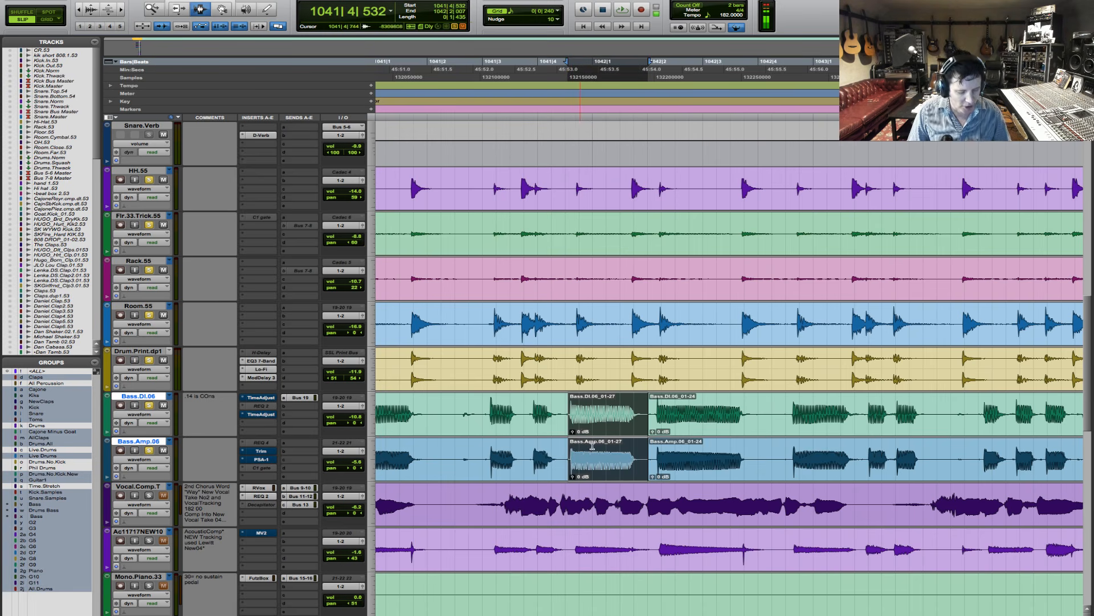
{"action": "key", "text": "F8"}
{"action": "left_click_drag", "start_coordinate": [584, 432], "coordinate": [586, 430]}
{"action": "key", "text": "F7"}
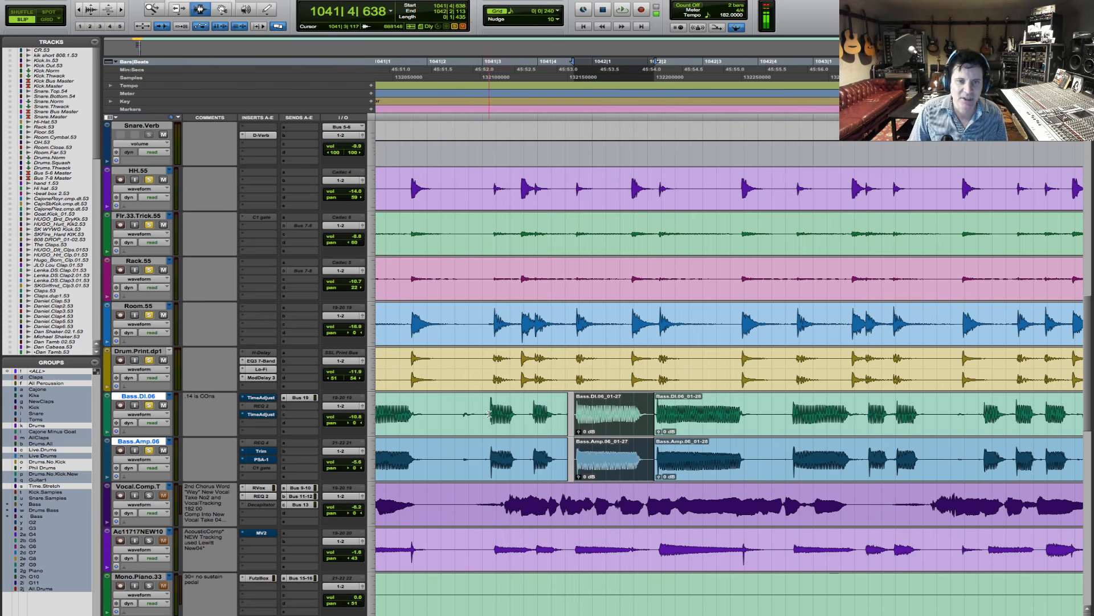
- Extend the start of the shifted bass note just before bar 1042 back to 1041|4|484 on both bass tracks
{"action": "left_click", "coordinate": [489, 414]}
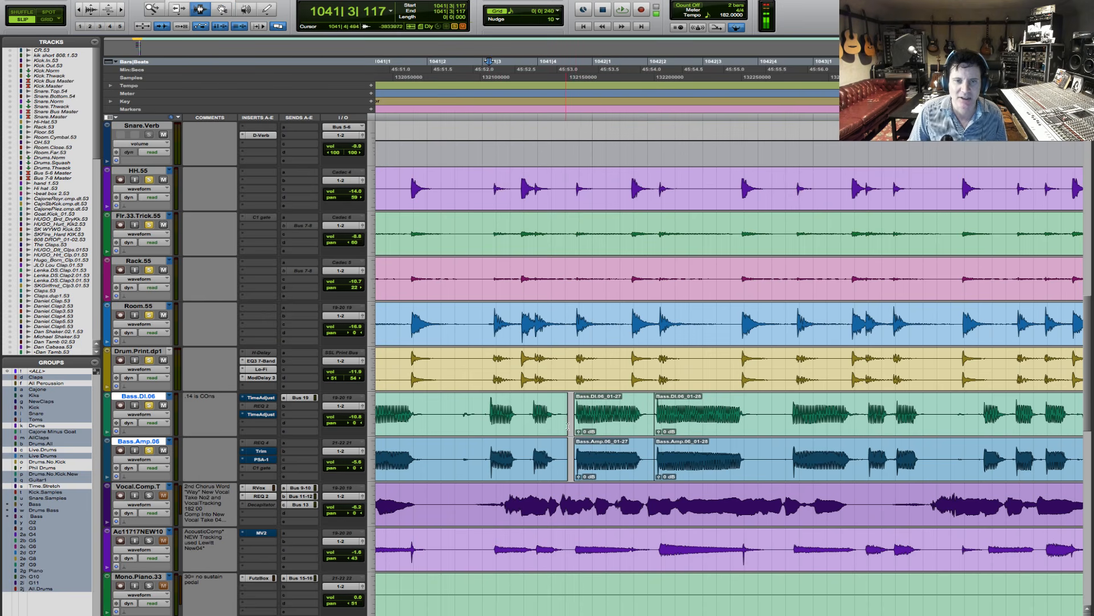
{"action": "key", "text": "F6"}
{"action": "left_click_drag", "start_coordinate": [576, 428], "coordinate": [566, 426]}
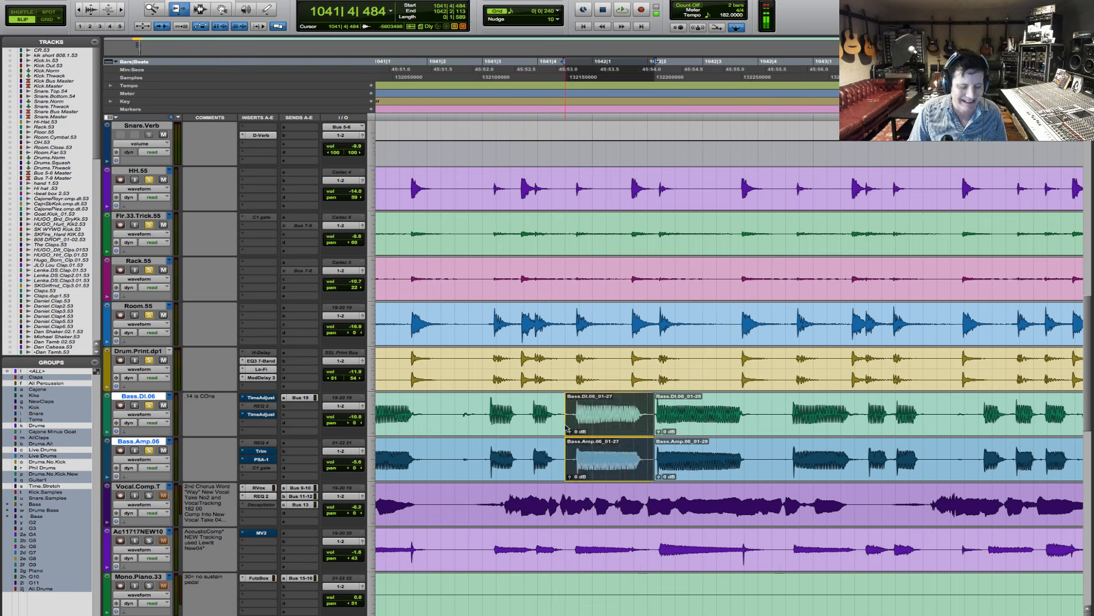
- Play the bass and drums from 1040|3|917 to check the edited note before bar 1042
{"action": "key", "text": "r"}
{"action": "key", "text": "F7"}
{"action": "left_click", "coordinate": [536, 418]}
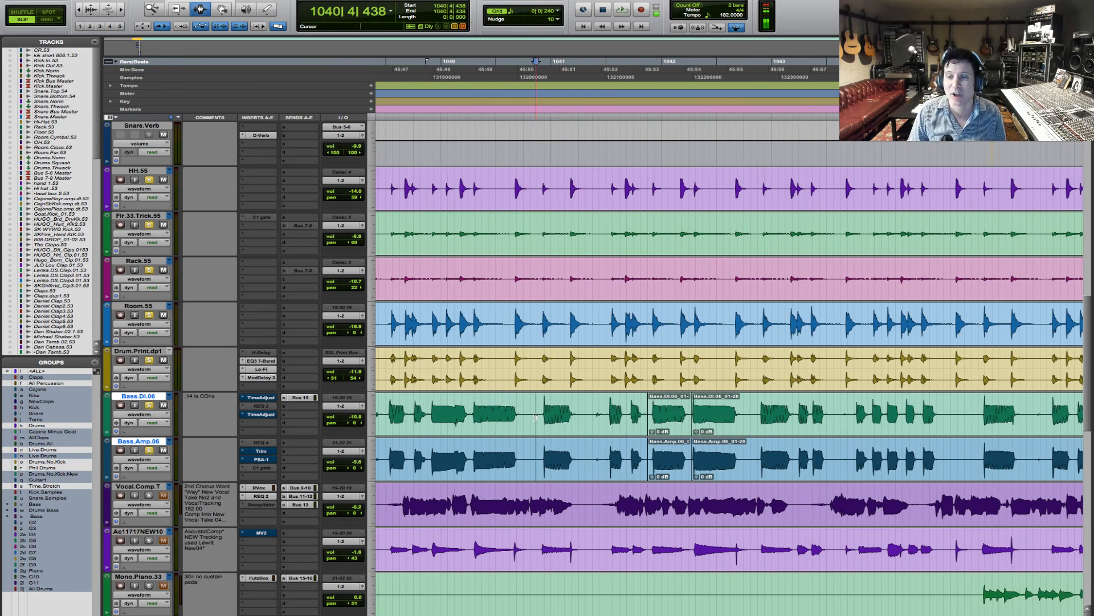
{"action": "left_click", "coordinate": [523, 421]}
{"action": "key", "text": "space"}
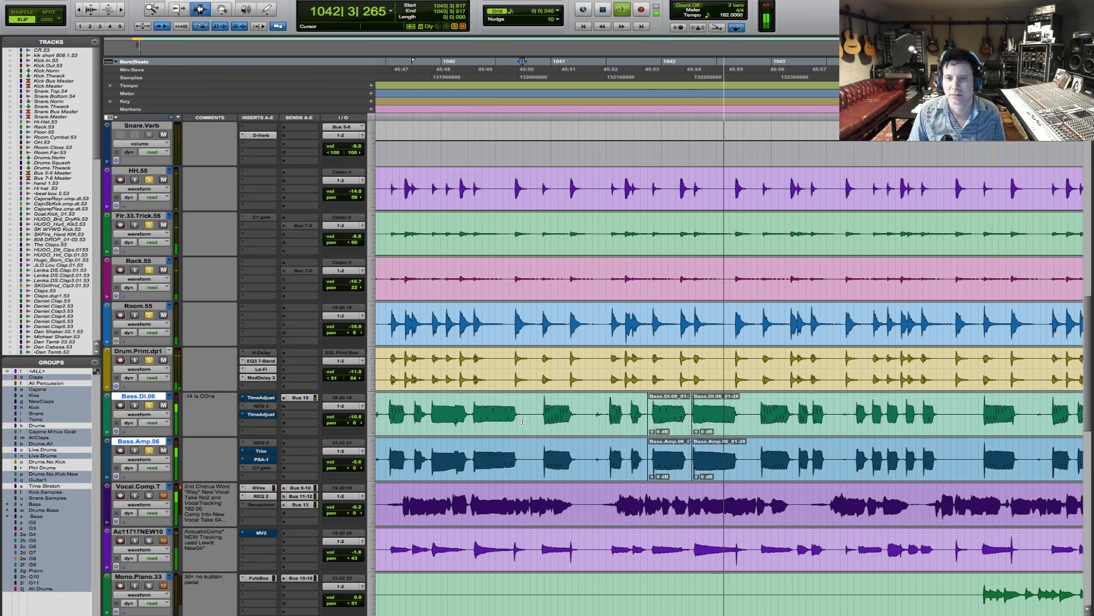
- Separate the bass note at 1042|4|572 on both bass tracks, shift it slightly later and extend its start to 1042|4|430
{"action": "key", "text": "F5"}
{"action": "left_click_drag", "start_coordinate": [700, 419], "coordinate": [950, 441]}
{"action": "key", "text": "space"}
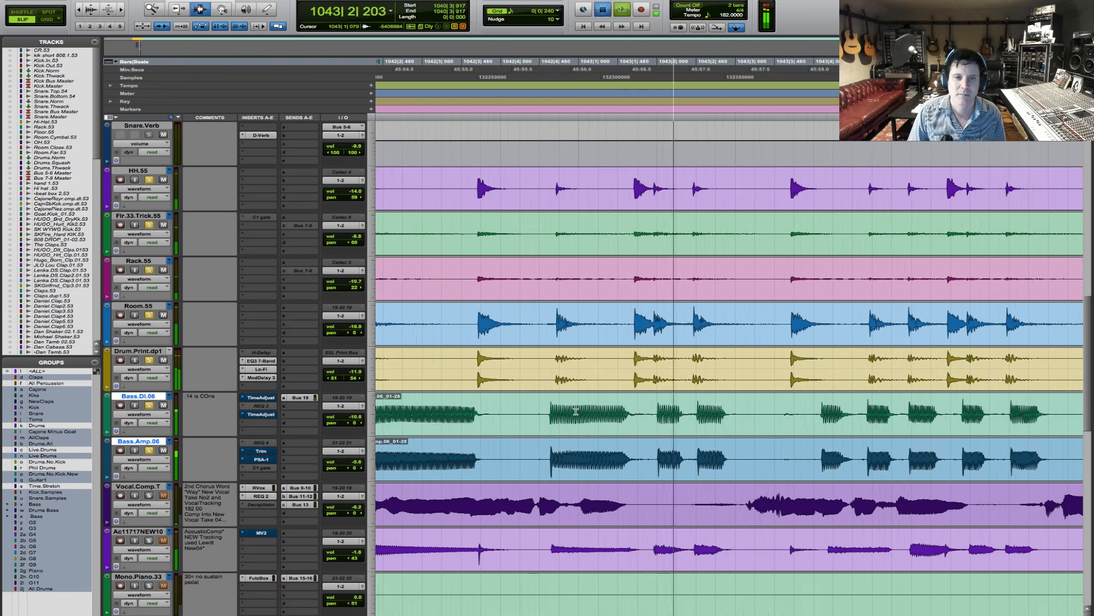
{"action": "left_click", "coordinate": [547, 419]}
{"action": "left_click", "coordinate": [643, 428], "text": "shift"}
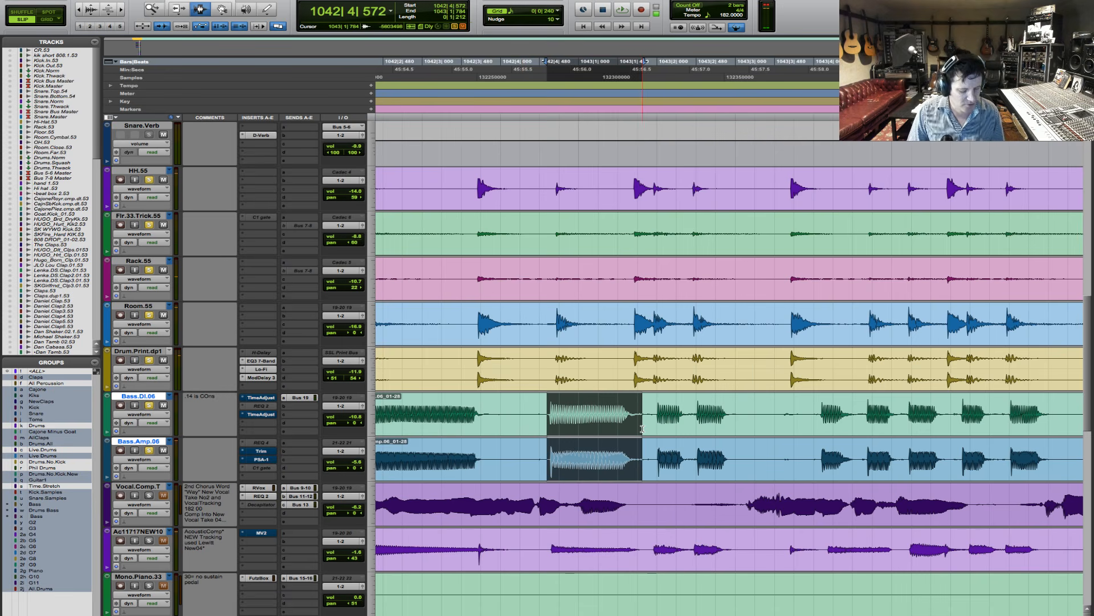
{"action": "key", "text": "super+e"}
{"action": "key", "text": "F8"}
{"action": "left_click_drag", "start_coordinate": [602, 443], "coordinate": [536, 420]}
{"action": "key", "text": "F7"}
- Play the bass and drums from just before bar 1043 onward into bar 1044
{"action": "left_click", "coordinate": [454, 414]}
{"action": "key", "text": "space"}
{"action": "key", "text": "F6"}
{"action": "key", "text": "F8"}
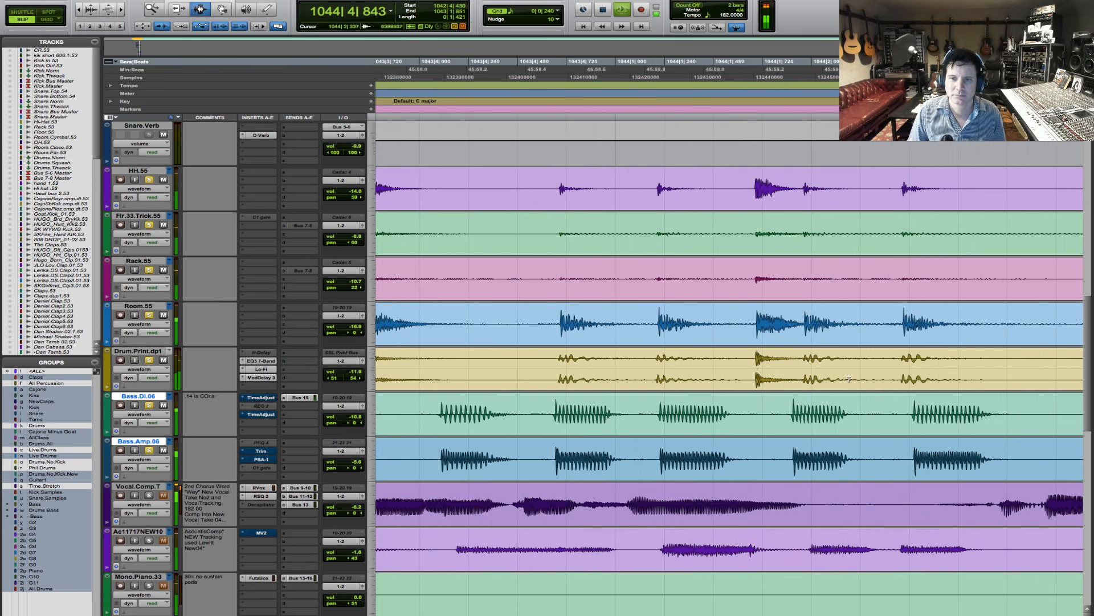
- Separate the short bass note just before 1044|2 on both bass tracks, line it up with the drum hit and set its start to 1044|1|793
{"action": "mouse_move", "coordinate": [789, 414]}
{"action": "left_mouse_down"}
{"action": "mouse_move", "coordinate": [874, 422]}
{"action": "mouse_move", "coordinate": [826, 434]}
{"action": "mouse_move", "coordinate": [834, 435]}
{"action": "mouse_move", "coordinate": [779, 425]}
{"action": "left_mouse_up"}
{"action": "key", "text": "b"}
{"action": "key", "text": "F8"}
{"action": "key", "text": "F6"}
{"action": "key", "text": "r"}
{"action": "key", "text": "r"}
{"action": "key", "text": "space"}
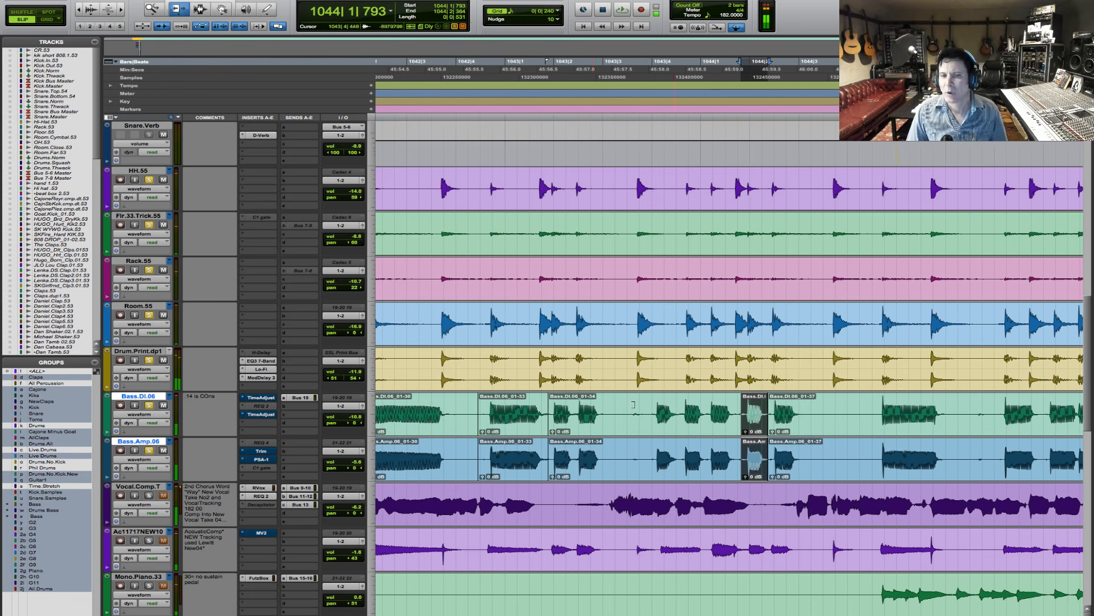
- Play the edited bass with the drums from 1024|3|640 through the verse and hook into the second verse
{"action": "key", "text": "F7"}
{"action": "key", "text": "r"}
{"action": "key", "text": "r"}
{"action": "key", "text": "r"}
{"action": "key", "text": "r"}
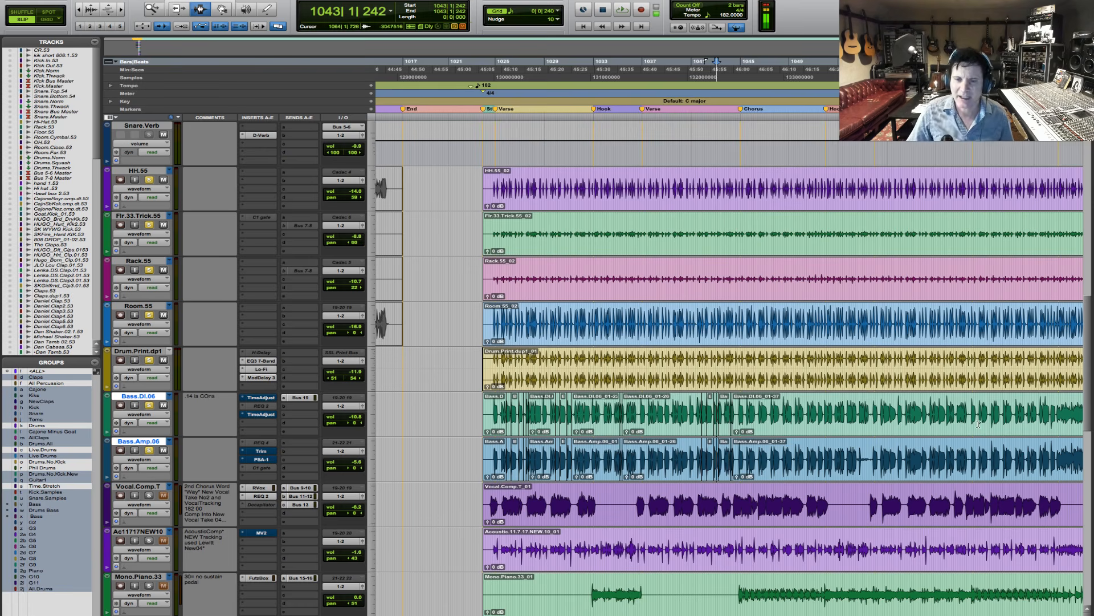
{"action": "left_click", "coordinate": [490, 410]}
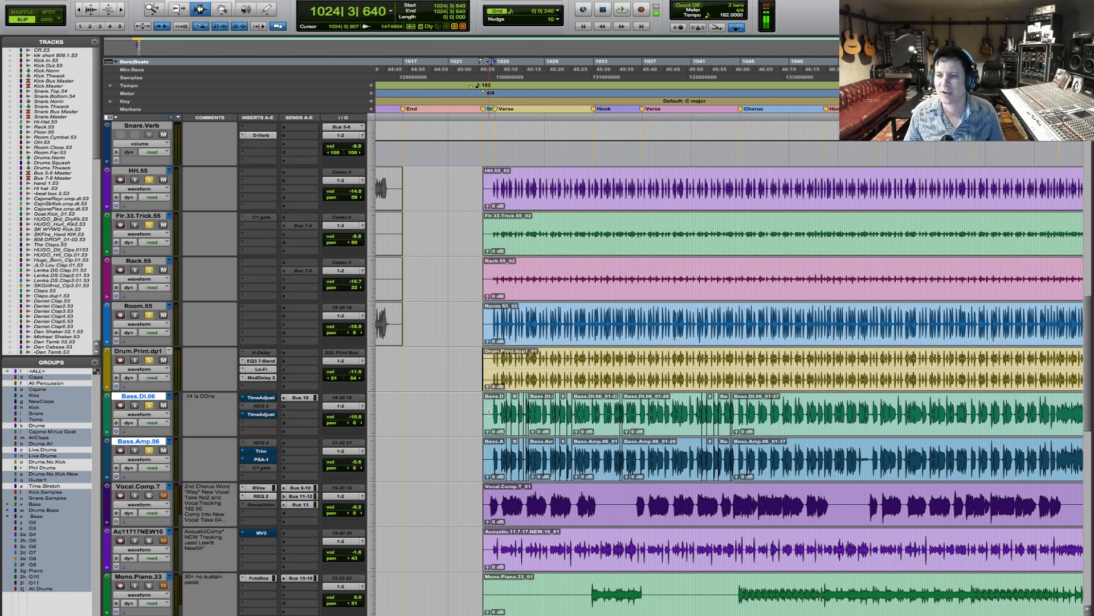
{"action": "key", "text": "space"}
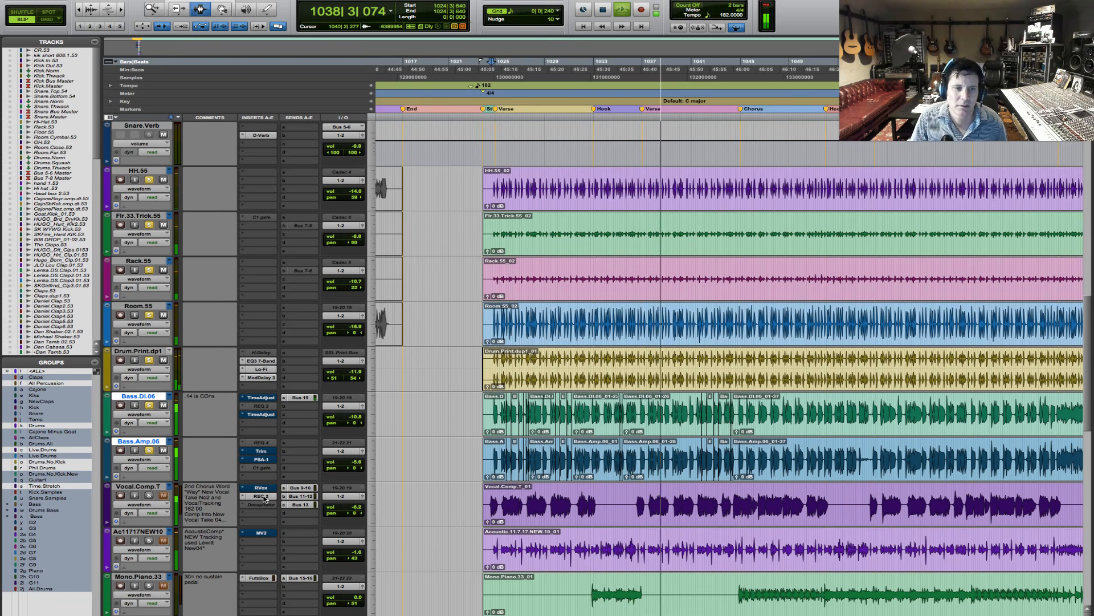
{"action": "key", "text": "space"}
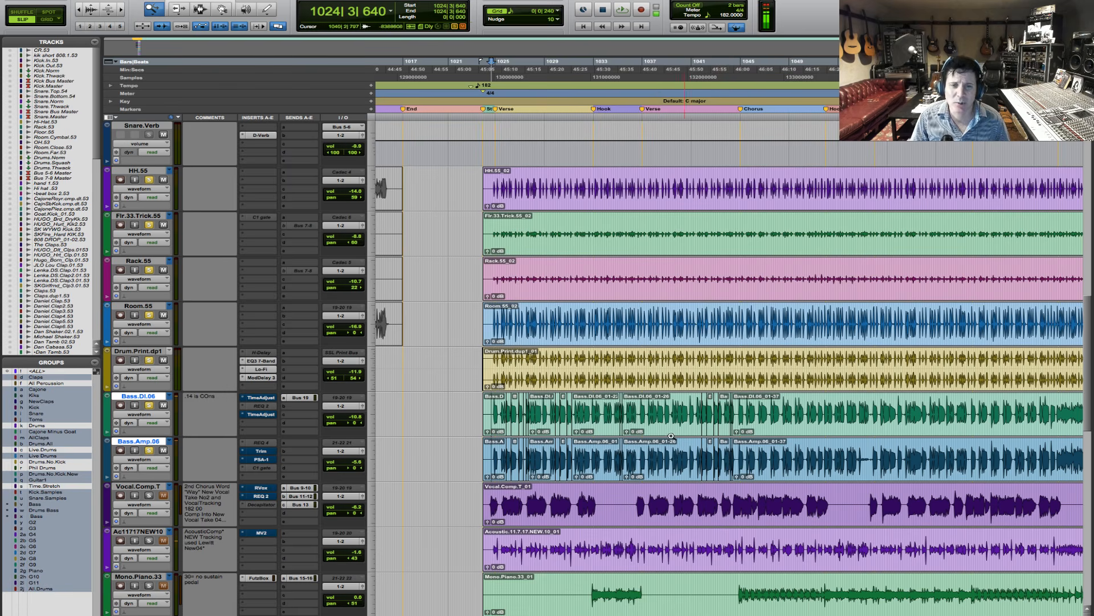
- Play the tracks from 1024|4|572, just before the verse starts
{"action": "left_click_drag", "start_coordinate": [466, 413], "coordinate": [641, 436]}
{"action": "left_click", "coordinate": [475, 411]}
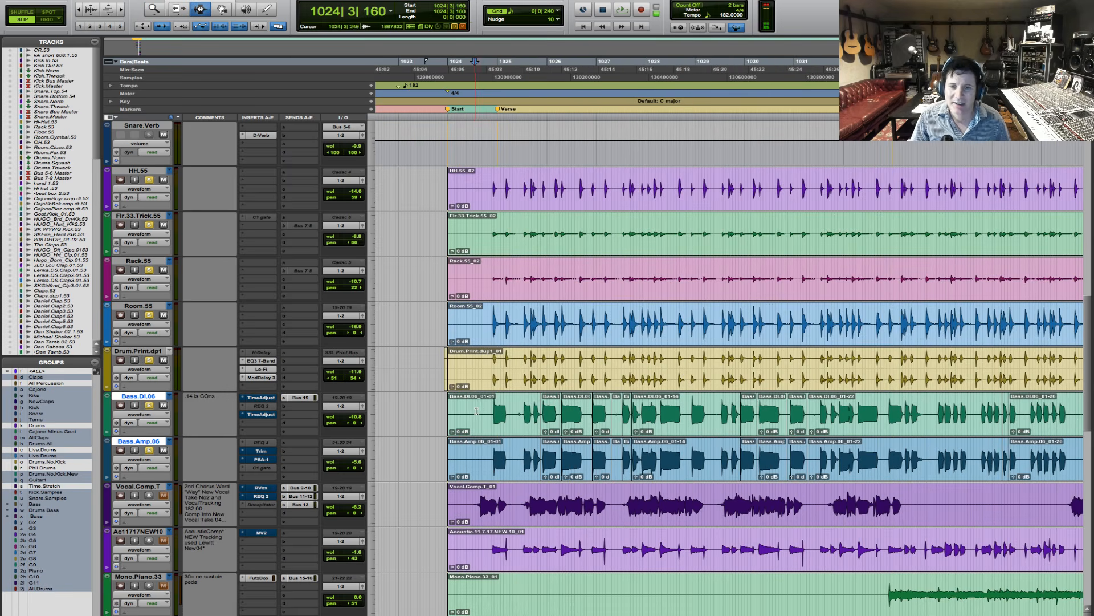
{"action": "double_click", "coordinate": [487, 413]}
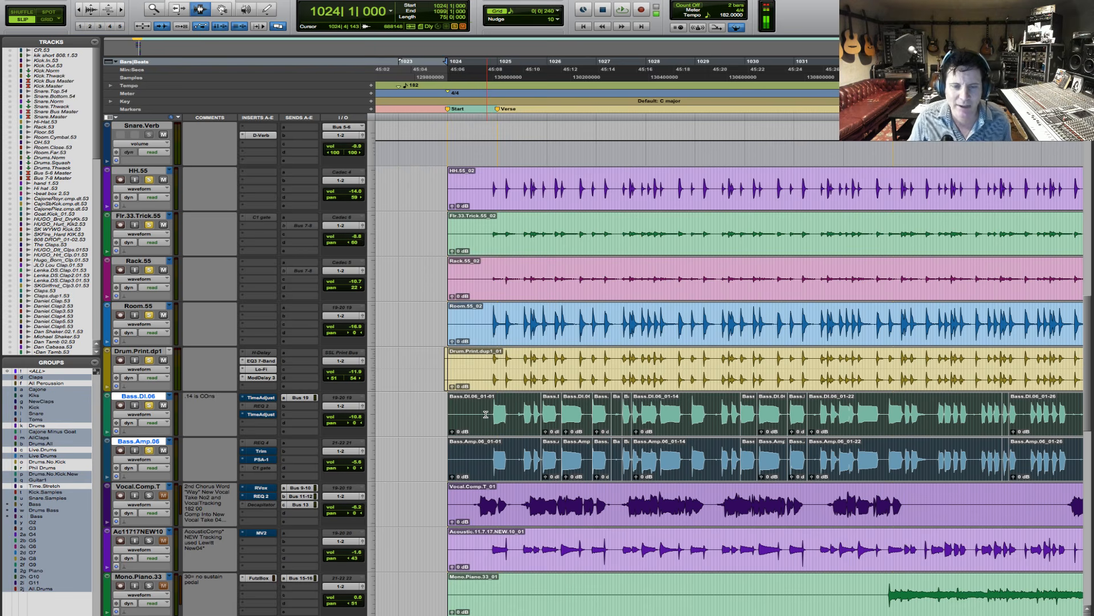
{"action": "left_click", "coordinate": [490, 419]}
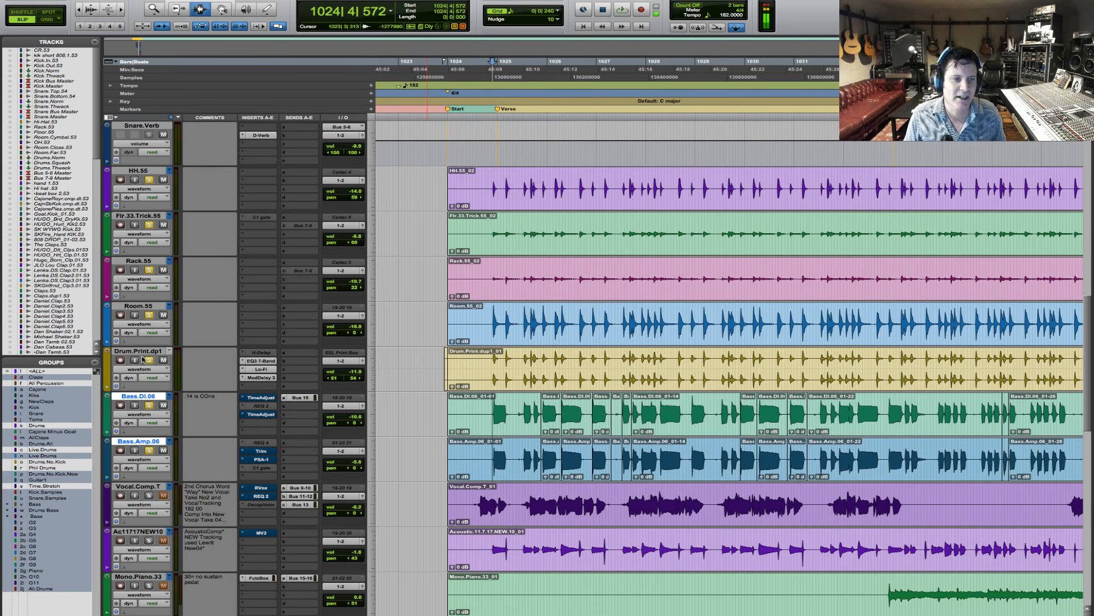
{"action": "key", "text": "space"}
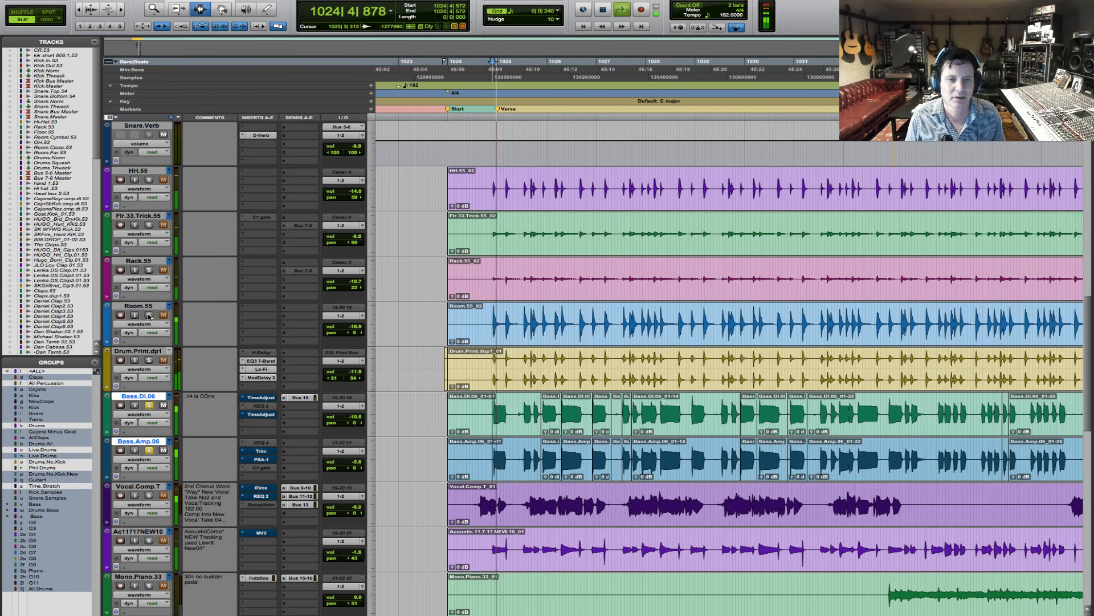
- Stop the current playback and play a short passage from 1031|3|075
{"action": "key", "text": "space"}
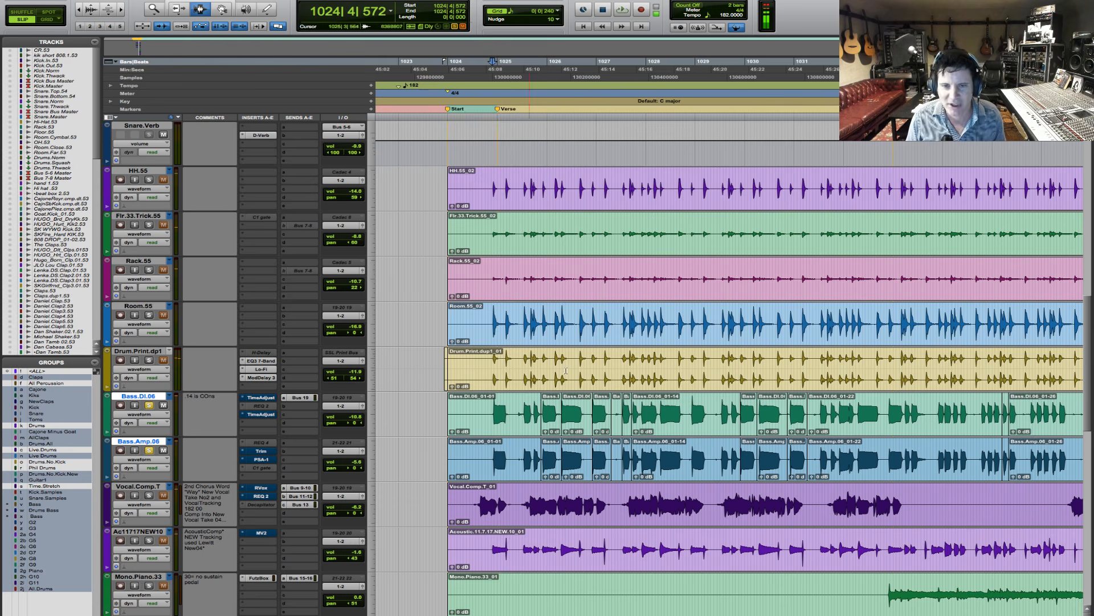
{"action": "left_click", "coordinate": [820, 409]}
{"action": "key", "text": "space"}
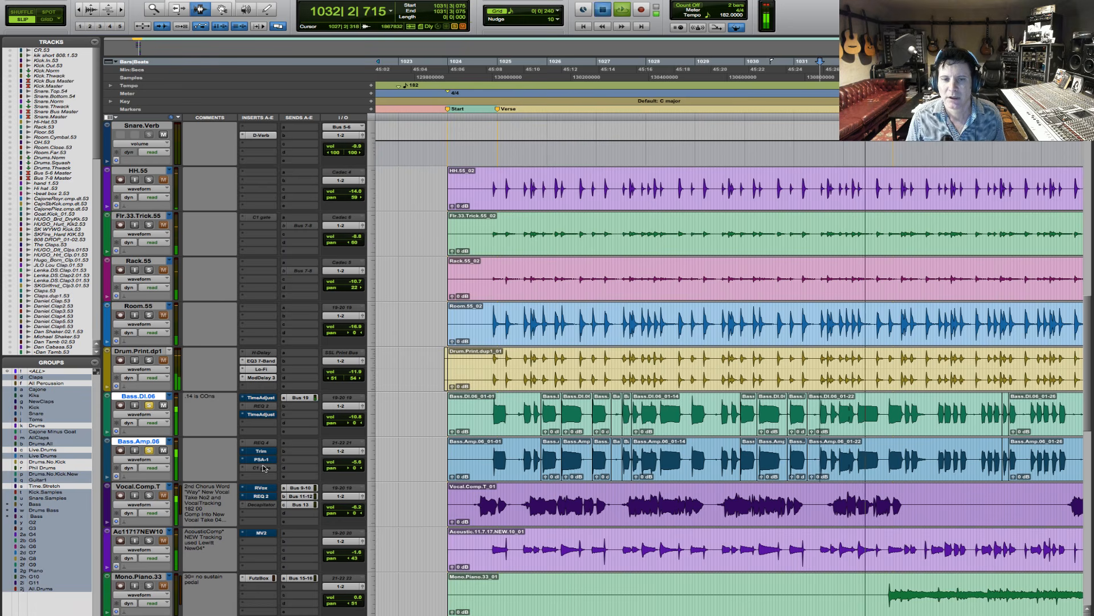
{"action": "key", "text": "space"}
- Play the entrance of the verse from 1024|2|167 to hear the first bass notes against the drums
{"action": "left_click", "coordinate": [490, 411]}
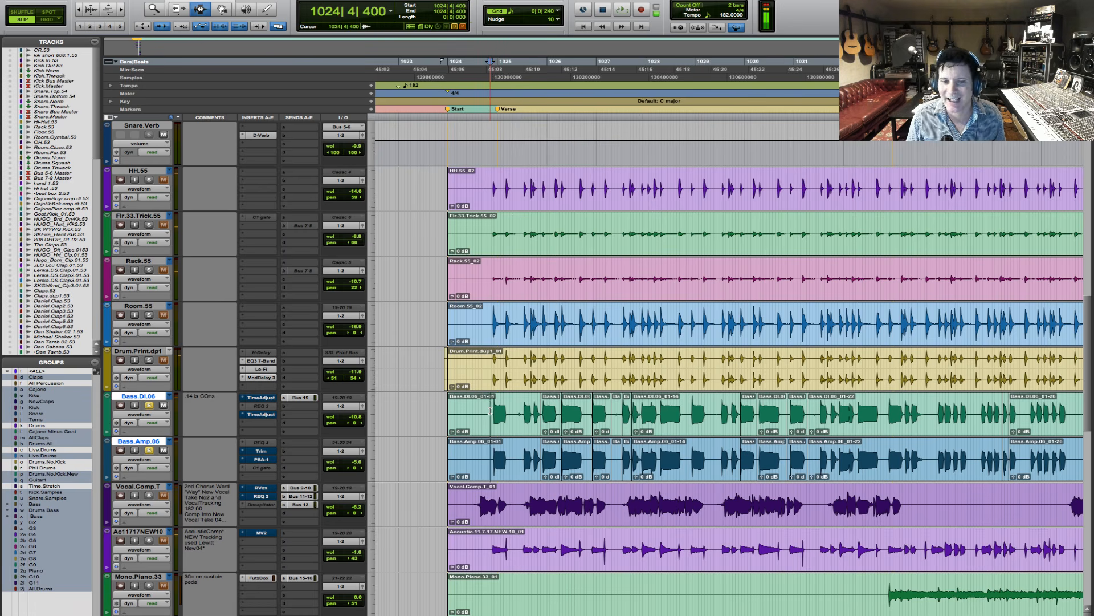
{"action": "key", "text": "F5"}
{"action": "left_click_drag", "start_coordinate": [432, 413], "coordinate": [625, 421]}
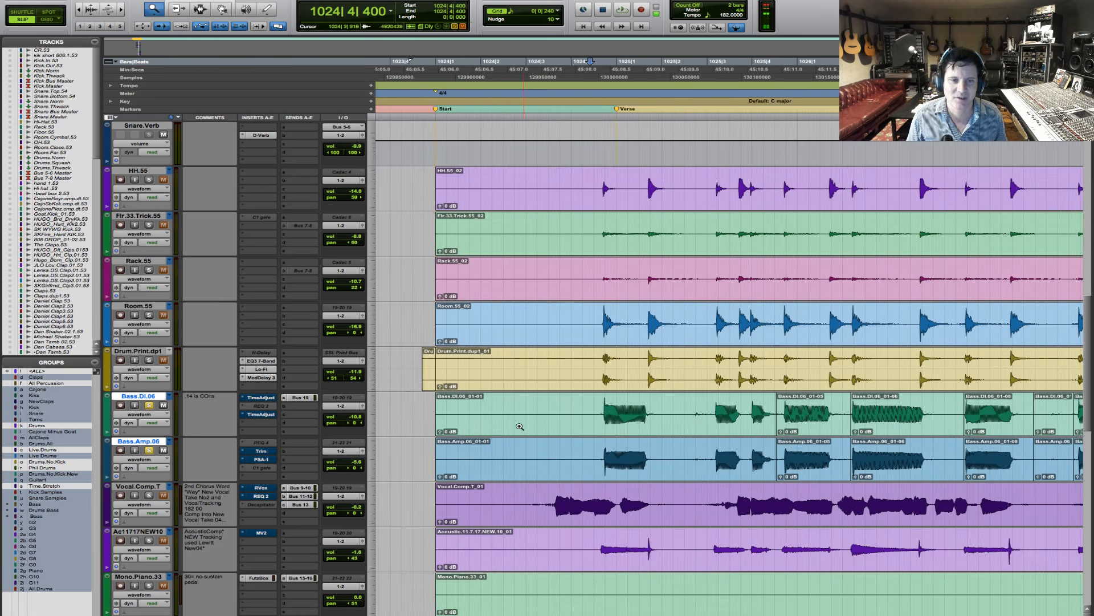
{"action": "left_click", "coordinate": [488, 415]}
{"action": "key", "text": "space"}
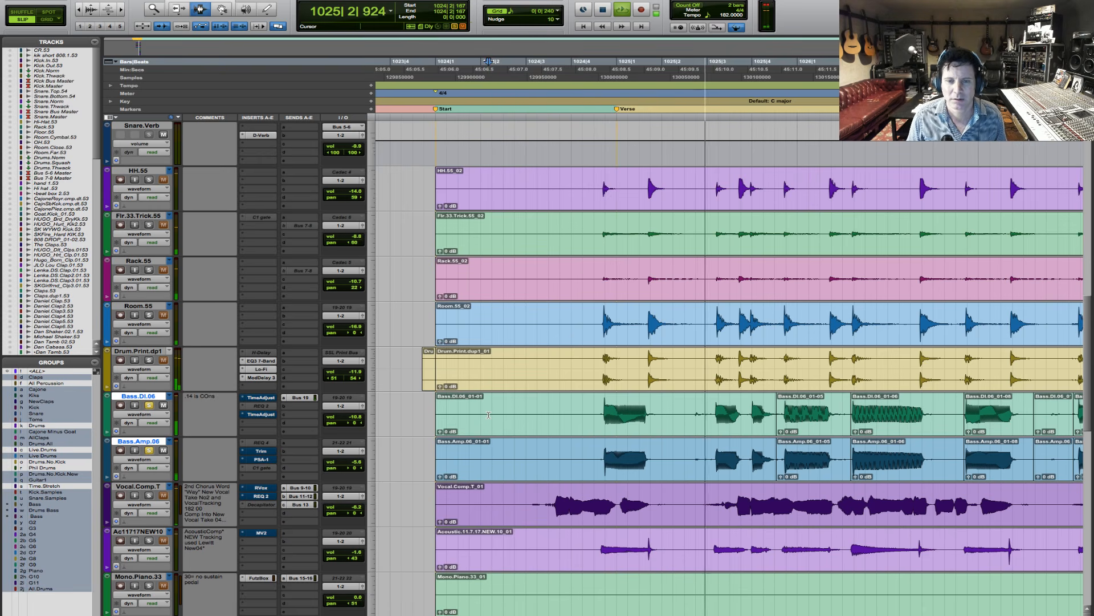
{"action": "key", "text": "space"}
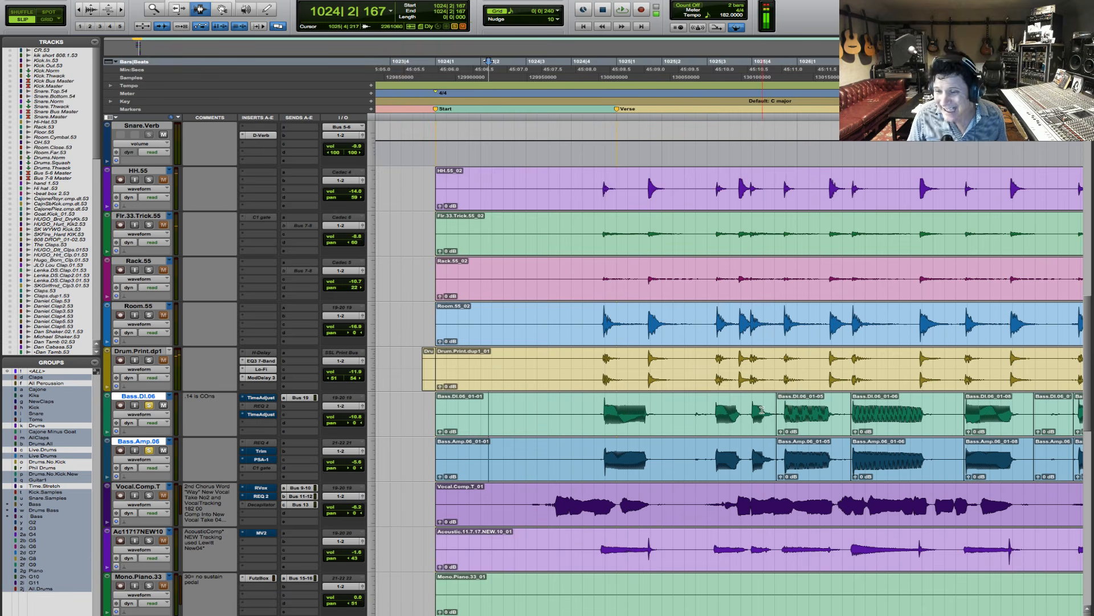
- Compare the attack of the verse's first bass note with the drum hit in the enlarged waveforms, marking 1024|4|699 and 1024|4|705
{"action": "left_click", "coordinate": [602, 423]}
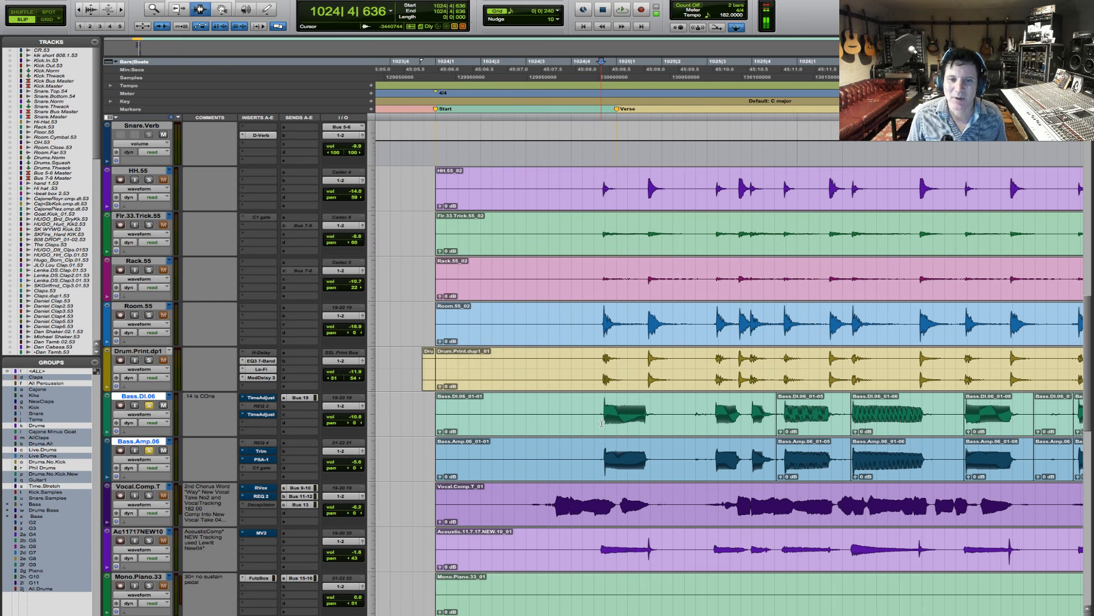
{"action": "left_click", "coordinate": [603, 424]}
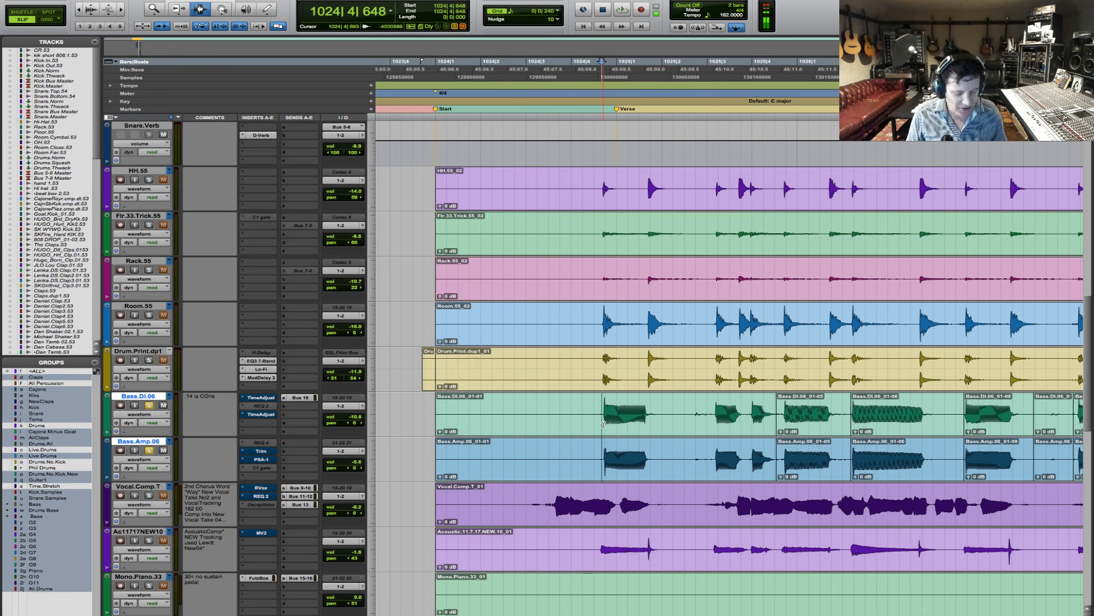
{"action": "key", "text": "F5"}
{"action": "left_click_drag", "start_coordinate": [585, 423], "coordinate": [639, 424]}
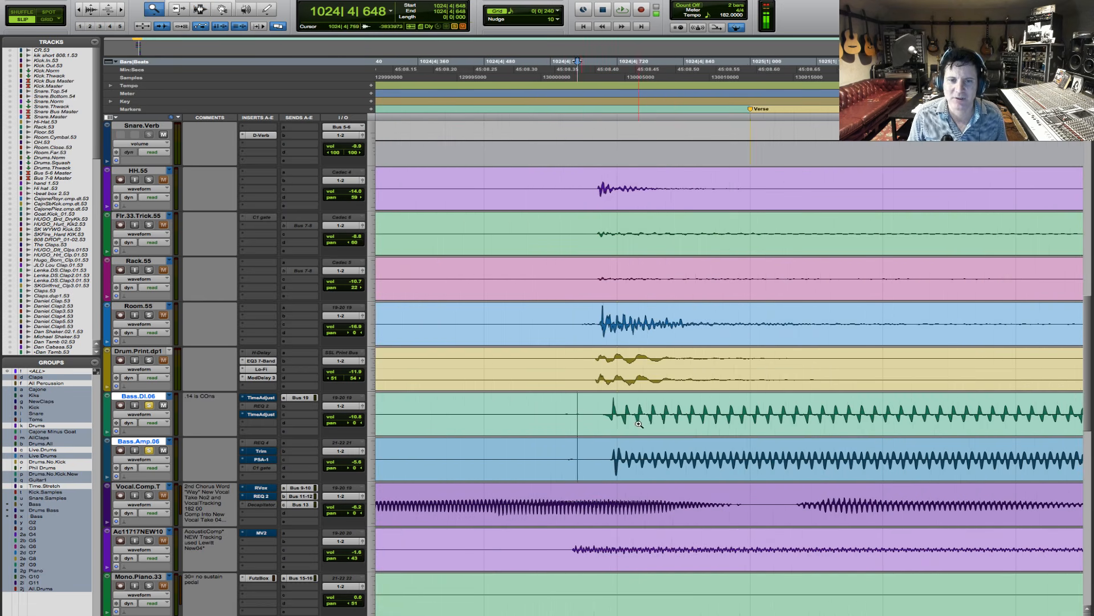
{"action": "left_click", "coordinate": [639, 424]}
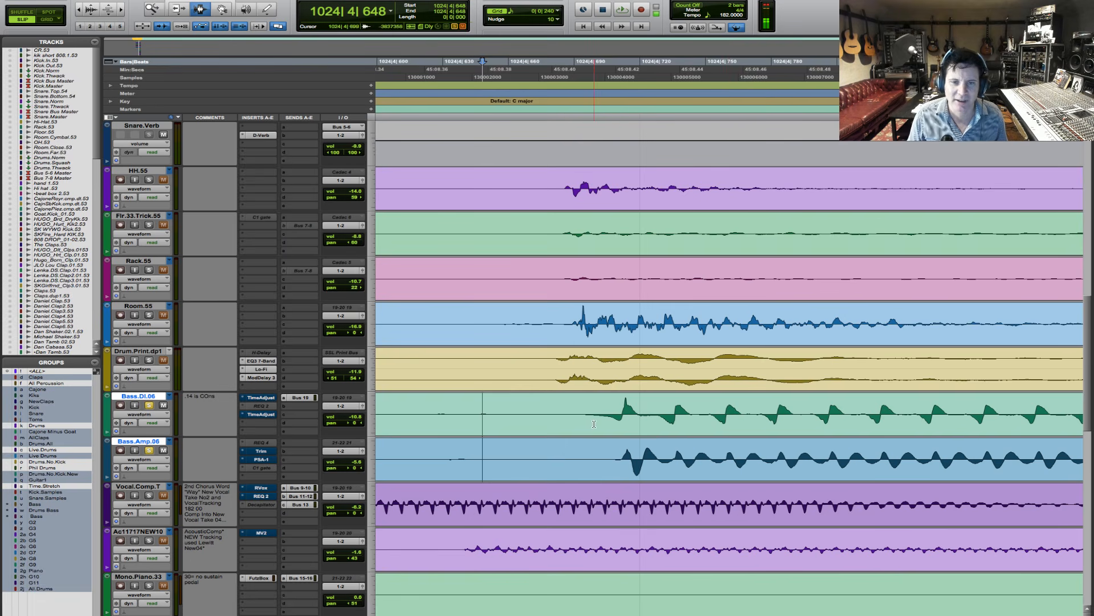
{"action": "left_click", "coordinate": [594, 424]}
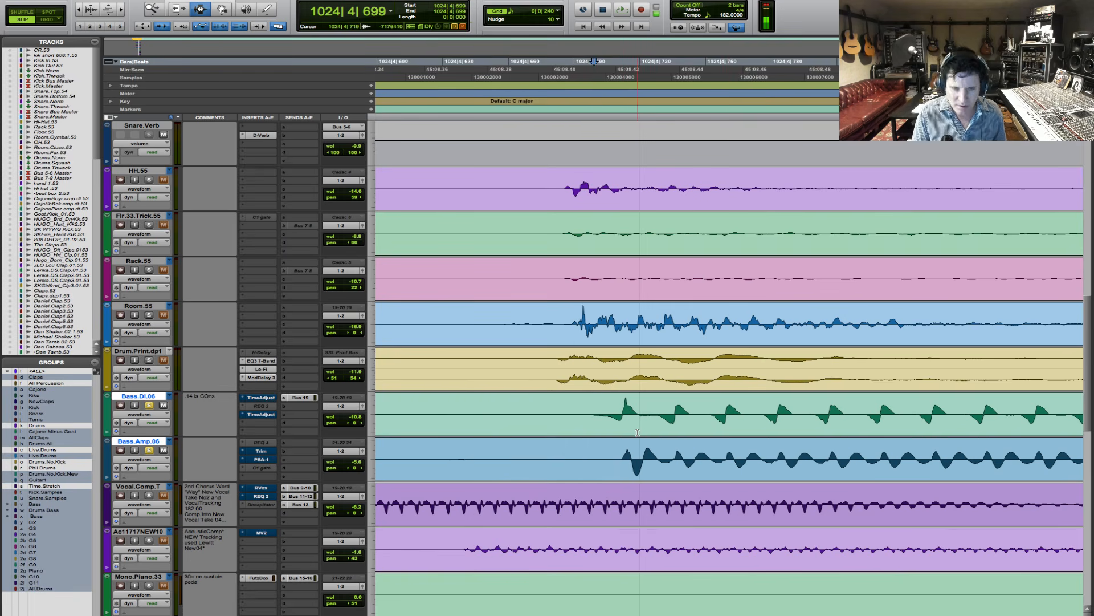
{"action": "key", "text": "ctrl+alt+bracketright"}
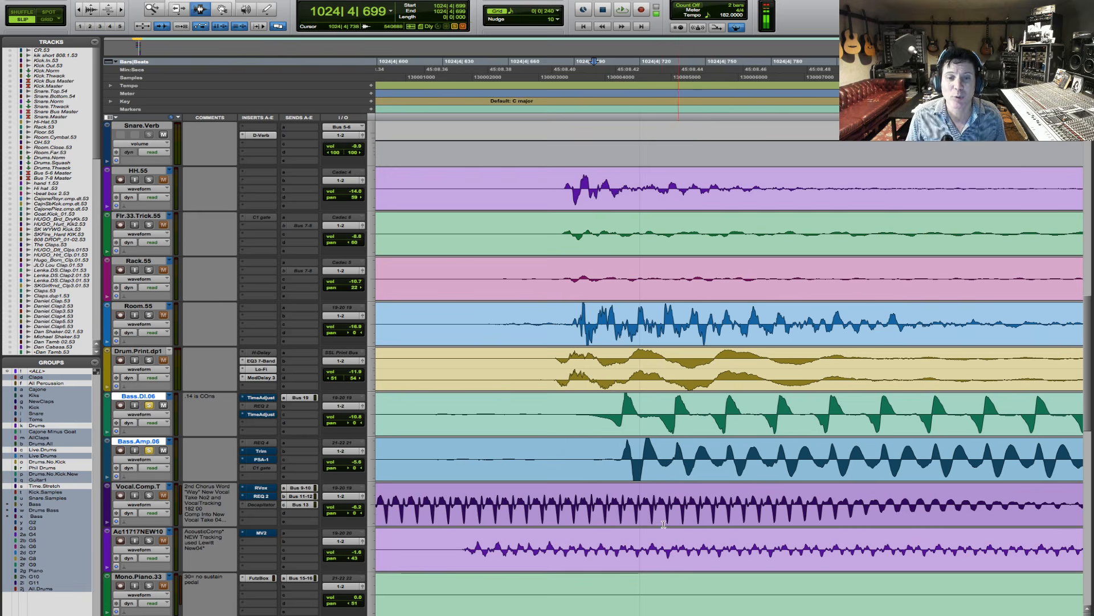
{"action": "left_click", "coordinate": [607, 421]}
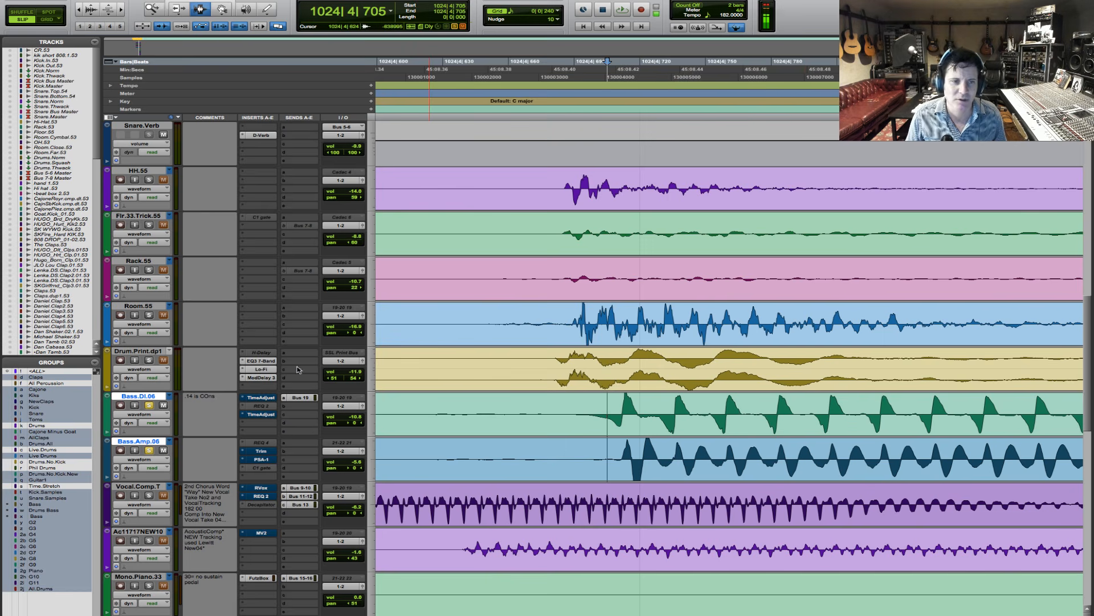
- Check the two Time Adjuster inserts on Bass.DI.06 and the Trim insert on Bass.Amp.06
{"action": "left_click", "coordinate": [263, 398]}
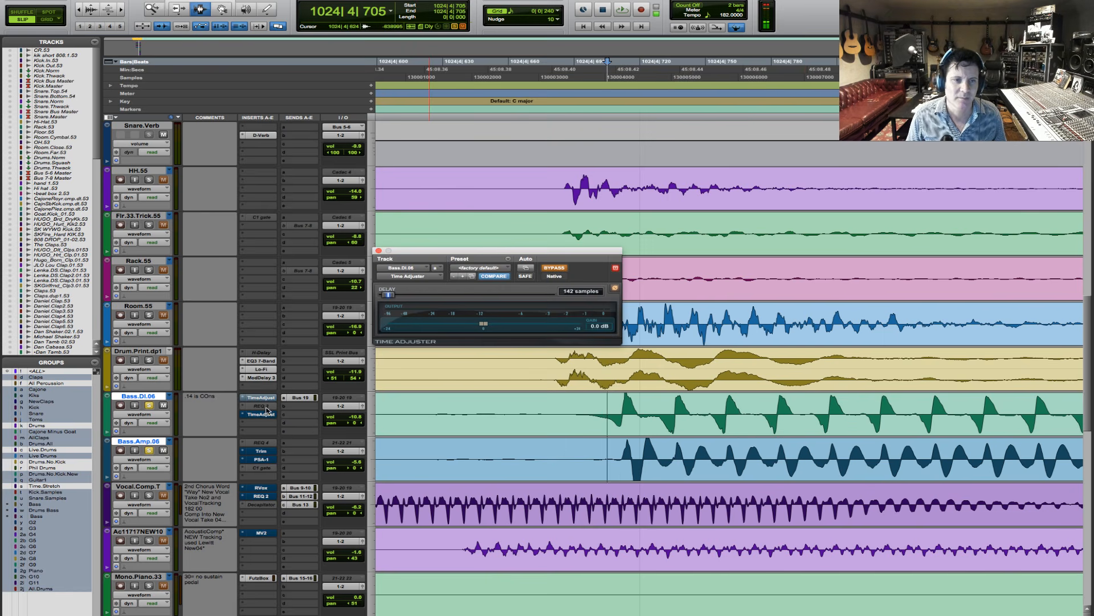
{"action": "left_click", "coordinate": [268, 415]}
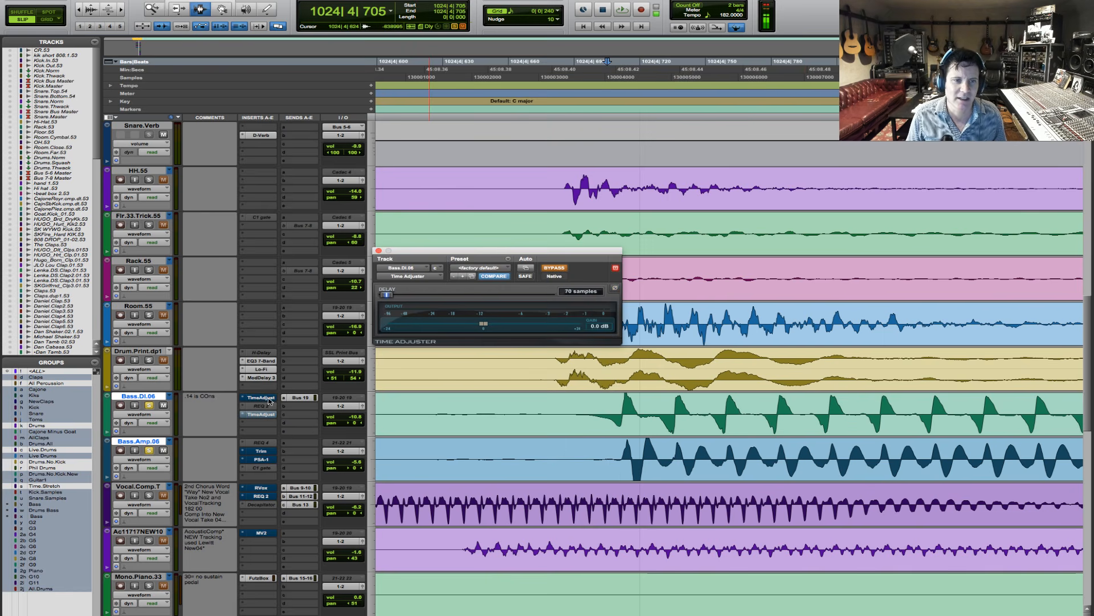
{"action": "left_click", "coordinate": [267, 399]}
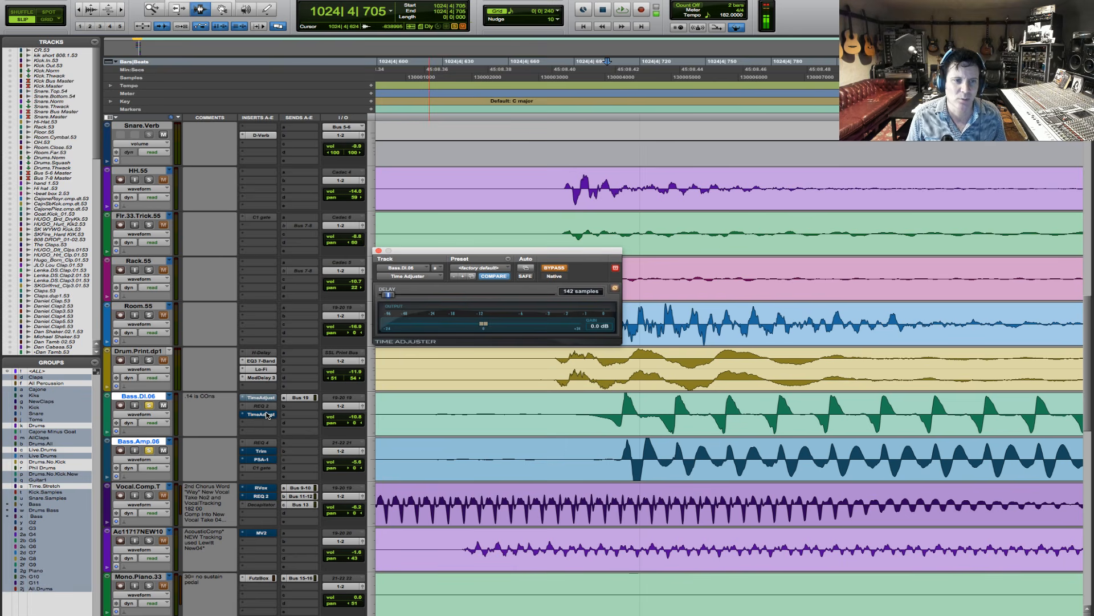
{"action": "left_click", "coordinate": [267, 415]}
{"action": "left_click", "coordinate": [268, 454]}
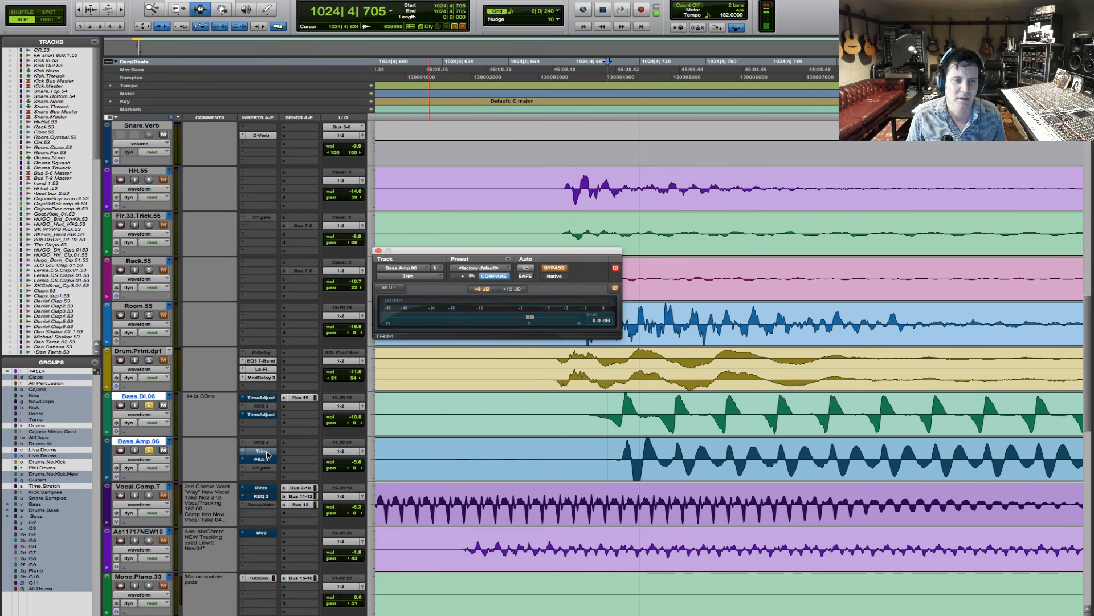
{"action": "left_click", "coordinate": [268, 454]}
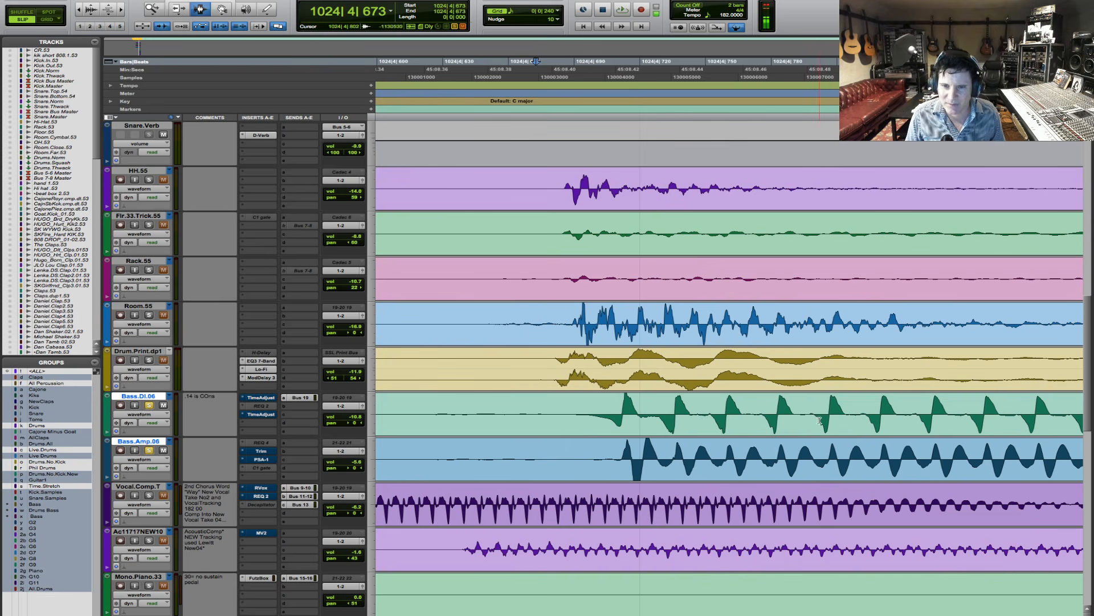
- Play from 1024|4|712 and compare the bass sounds by soloing Bass.Amp.06 alone and switching the solo to Bass.DI.06 during playback
{"action": "left_click", "coordinate": [622, 420]}
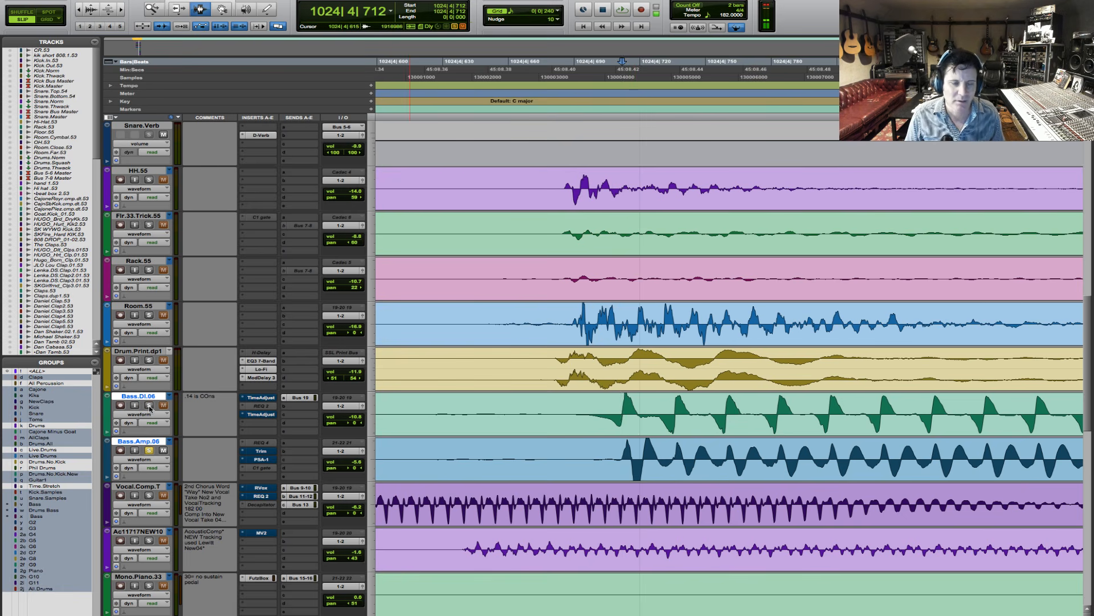
{"action": "key", "text": "space"}
{"action": "key", "text": "r"}
{"action": "key", "text": "r"}
{"action": "key", "text": "r"}
{"action": "key", "text": "r"}
{"action": "key", "text": "r"}
{"action": "key", "text": "r"}
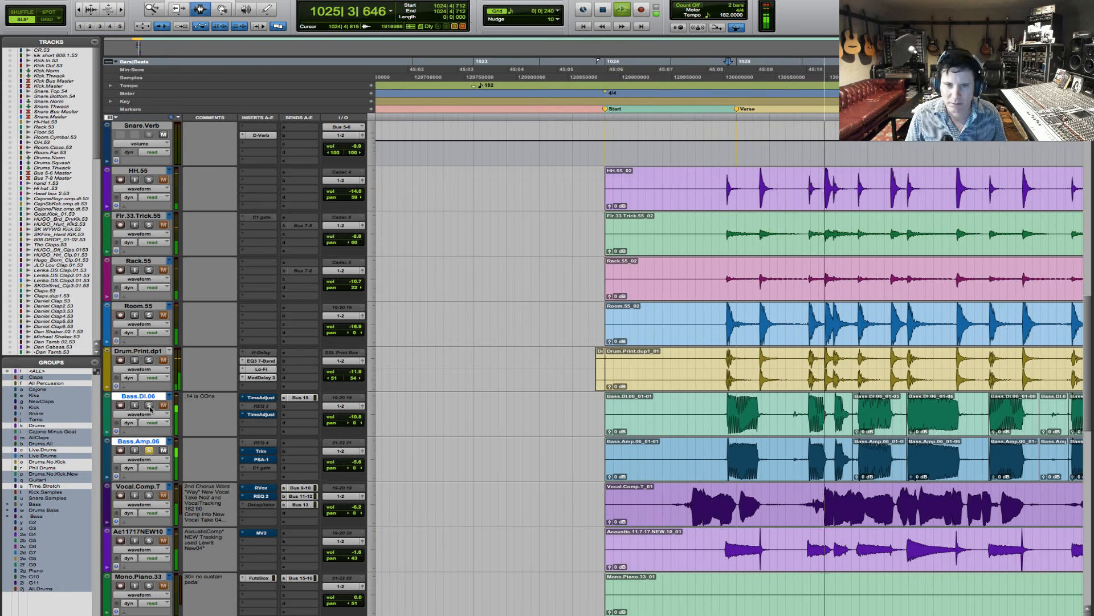
{"action": "left_click", "coordinate": [149, 406]}
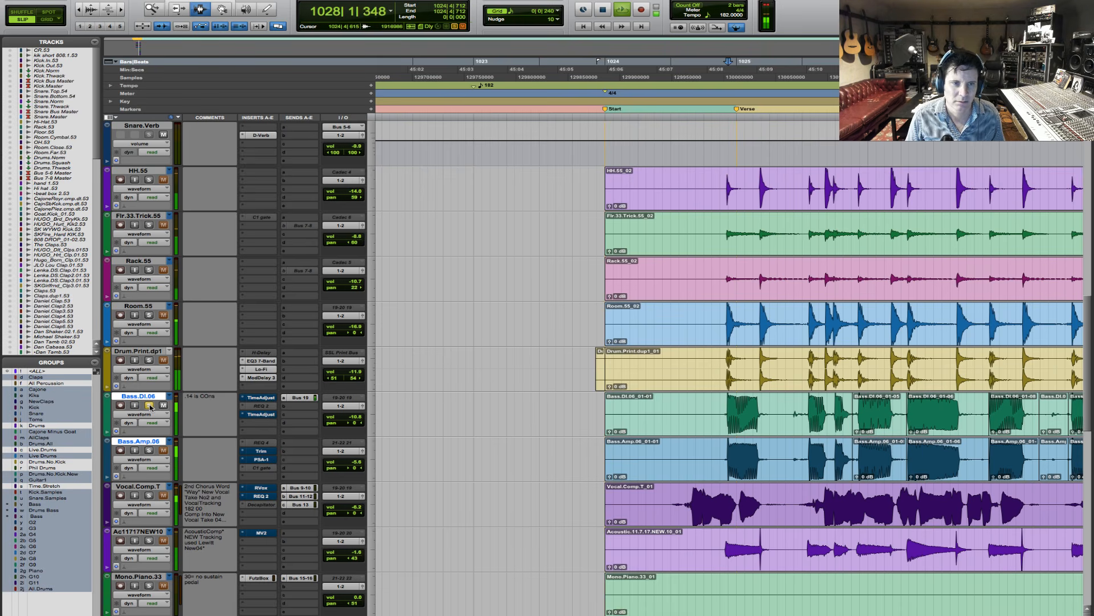
{"action": "key", "text": "r"}
{"action": "key", "text": "r"}
{"action": "key", "text": "r"}
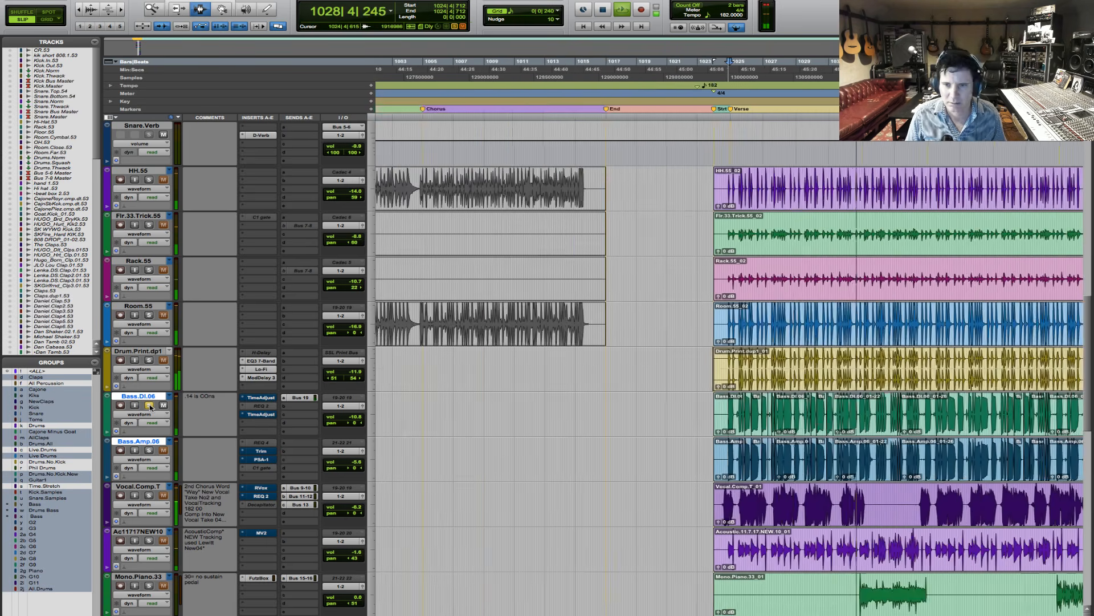
{"action": "key", "text": "space"}
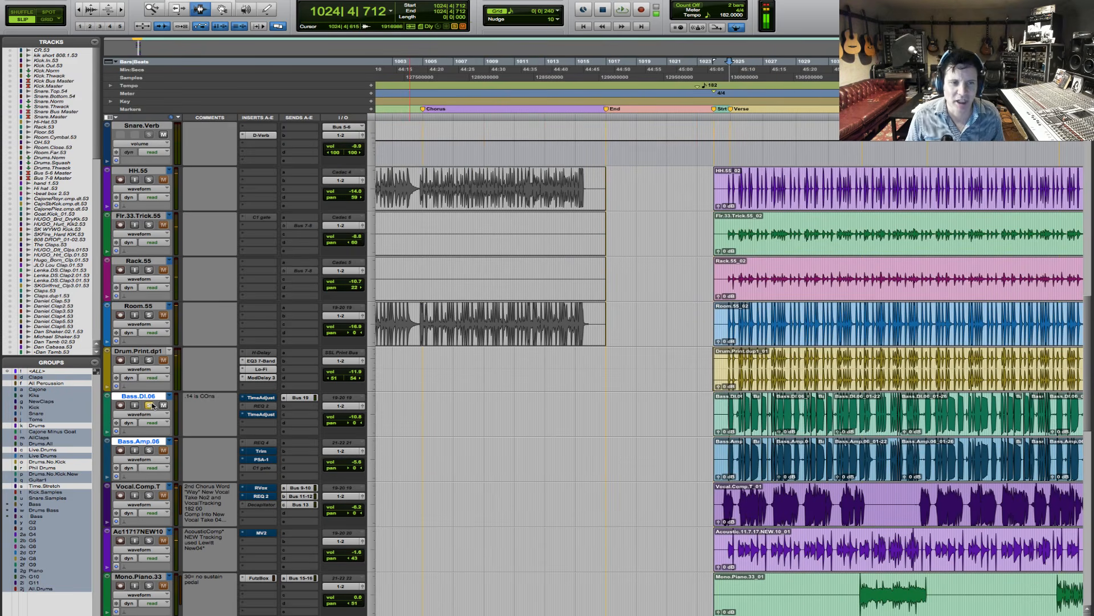
- Solo both bass tracks together and play them with the drums from 1024|4|712
{"action": "key", "text": "space"}
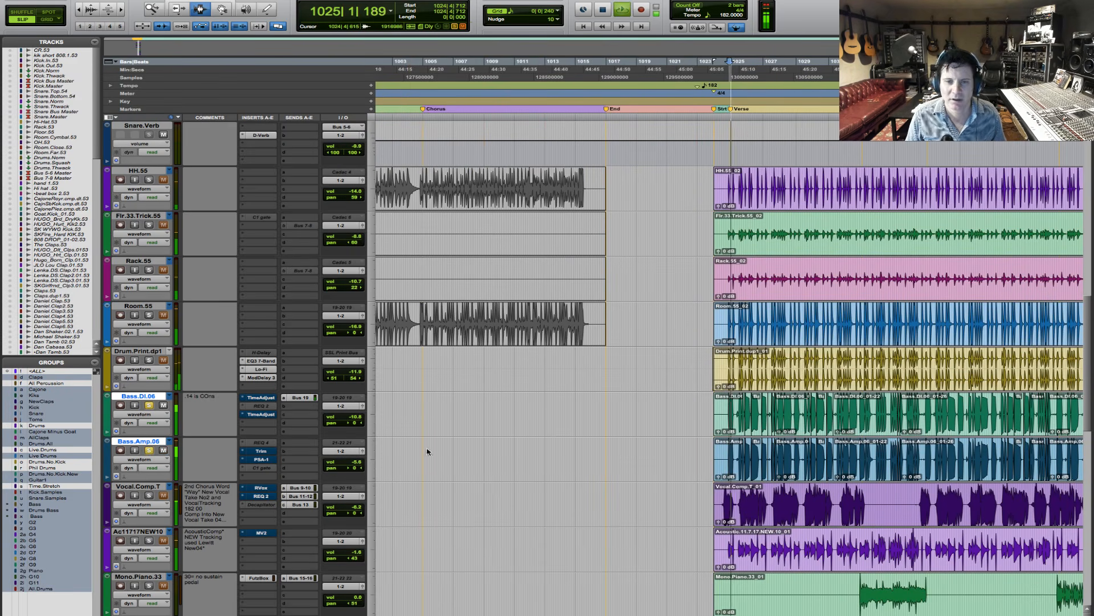
{"action": "key", "text": "t"}
{"action": "key", "text": "t"}
{"action": "key", "text": "t"}
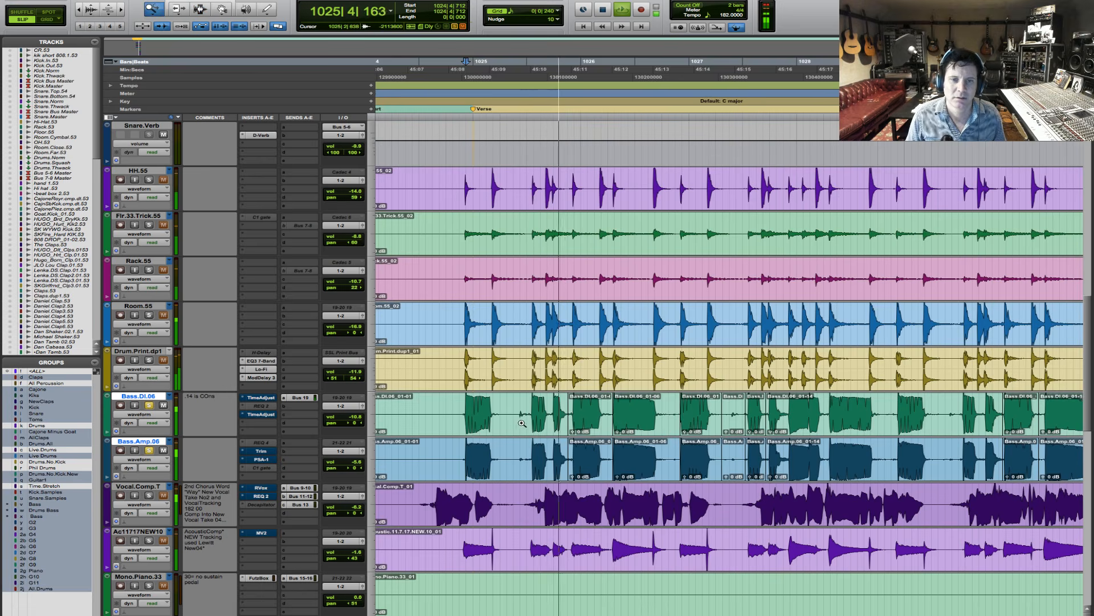
{"action": "key", "text": "t"}
{"action": "key", "text": "t"}
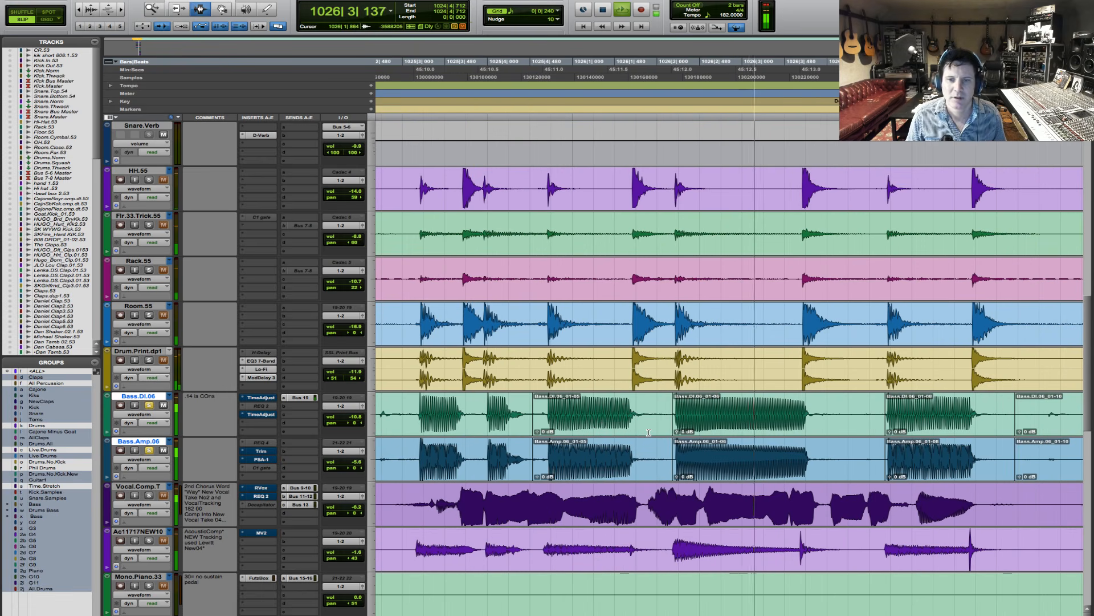
{"action": "key", "text": "space"}
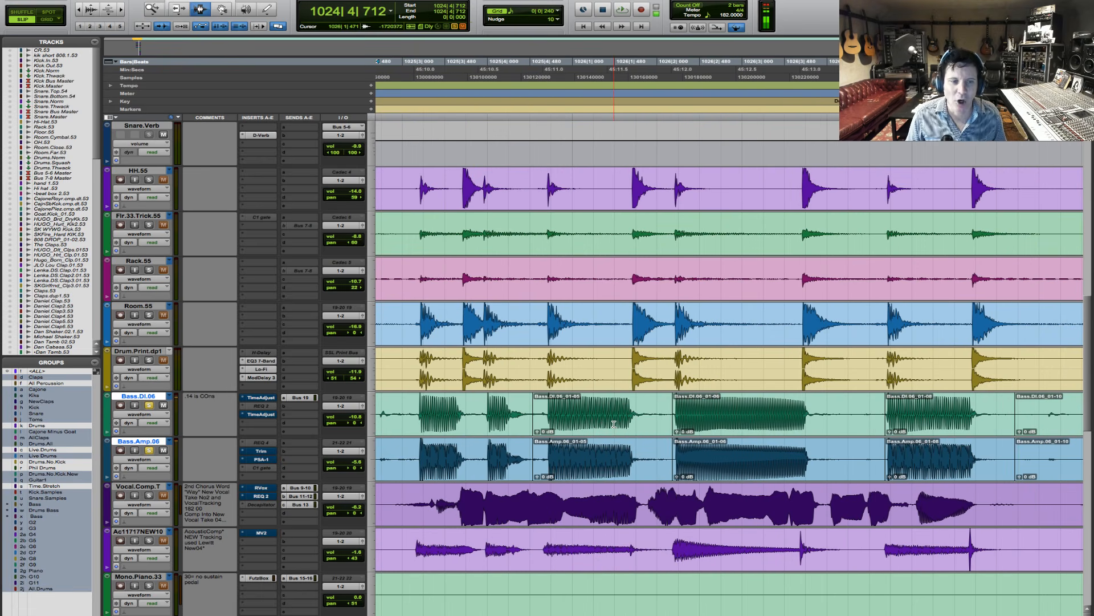
- Look over the whole session timeline and briefly play the start of the verse from 1024|4|373
{"action": "key", "text": "r"}
{"action": "key", "text": "r"}
{"action": "key", "text": "r"}
{"action": "key", "text": "r"}
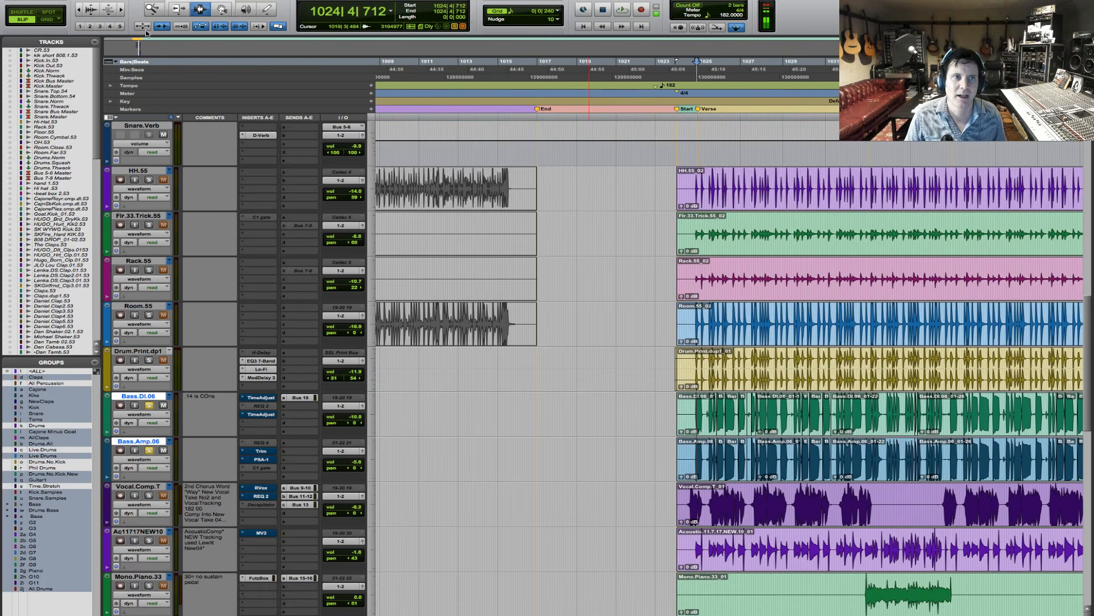
{"action": "double_click", "coordinate": [154, 8]}
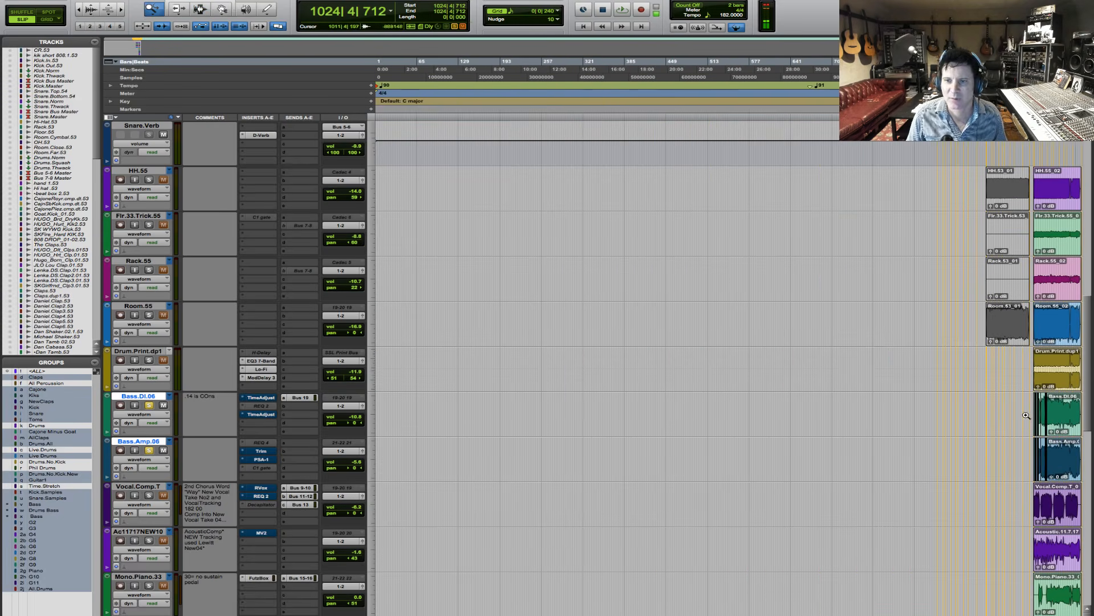
{"action": "left_click", "coordinate": [1026, 415]}
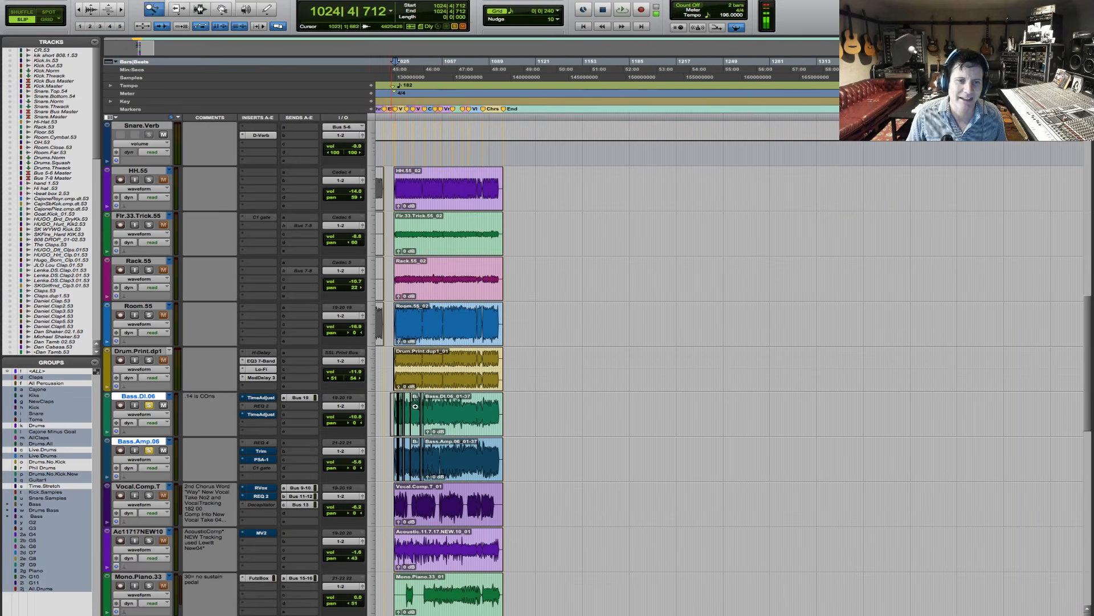
{"action": "left_click", "coordinate": [415, 406]}
{"action": "key", "text": "t"}
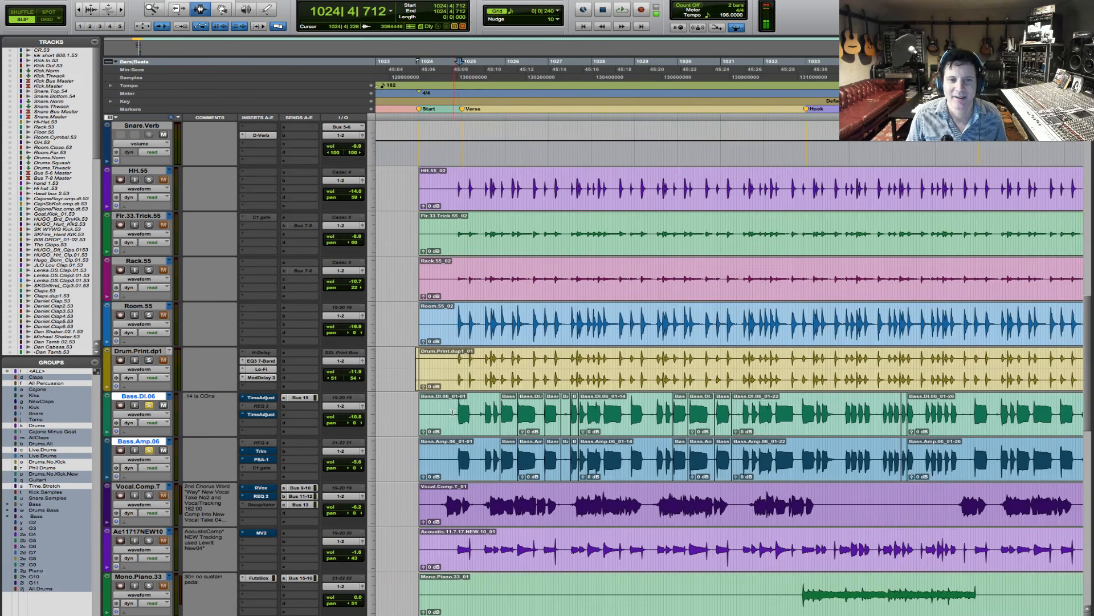
{"action": "left_click", "coordinate": [456, 400]}
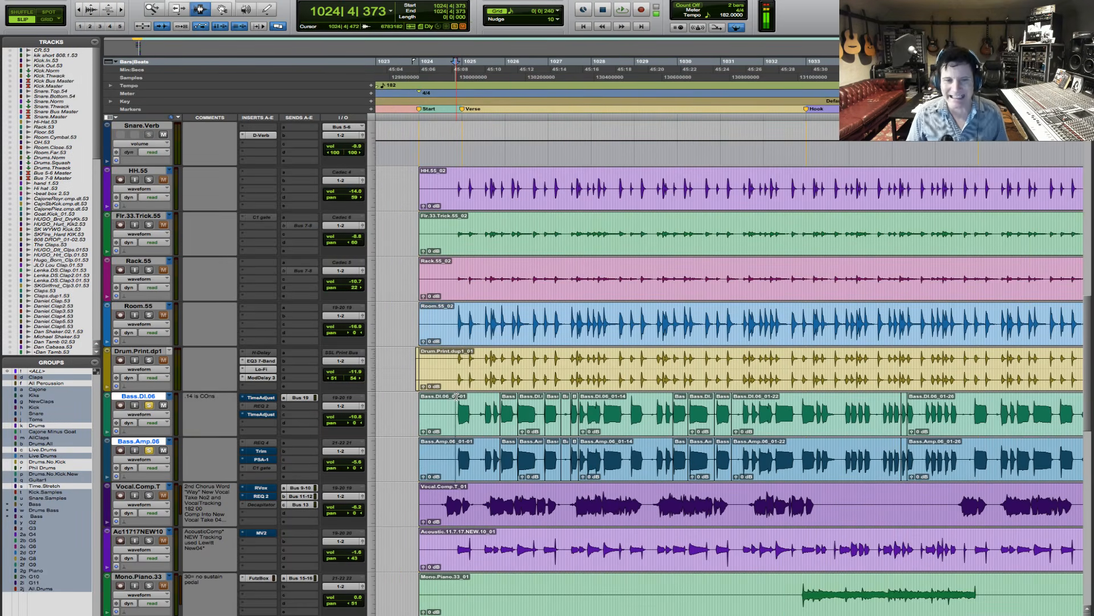
{"action": "key", "text": "space"}
{"action": "key", "text": "space"}
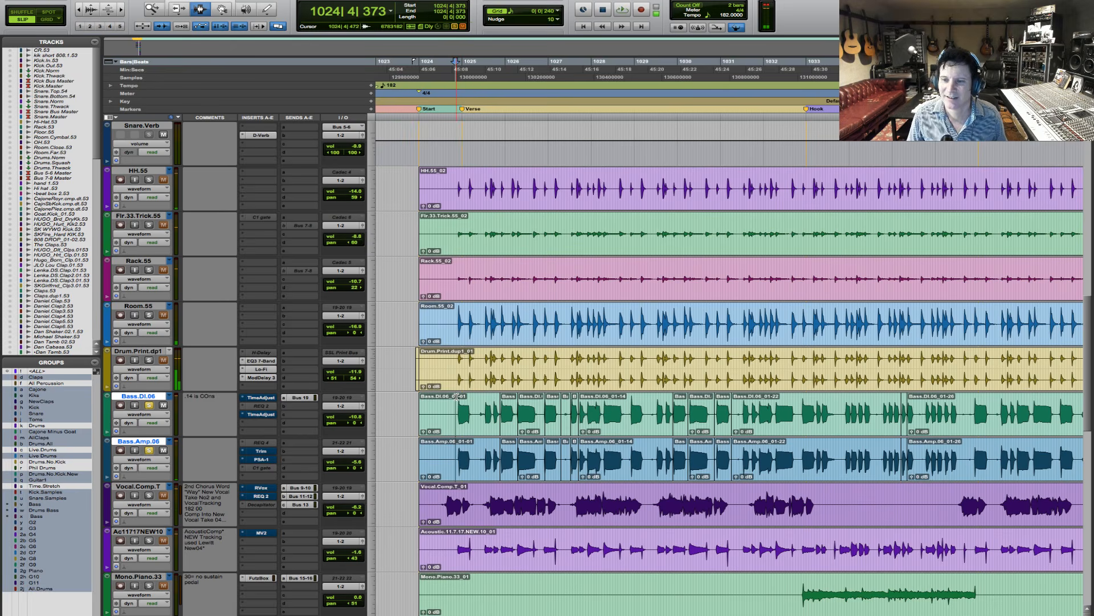
- Examine the first verse bass note at waveform level and place the edit cursor on the Bass.DI.06 attack at 1024|4|712
{"action": "key", "text": "F5"}
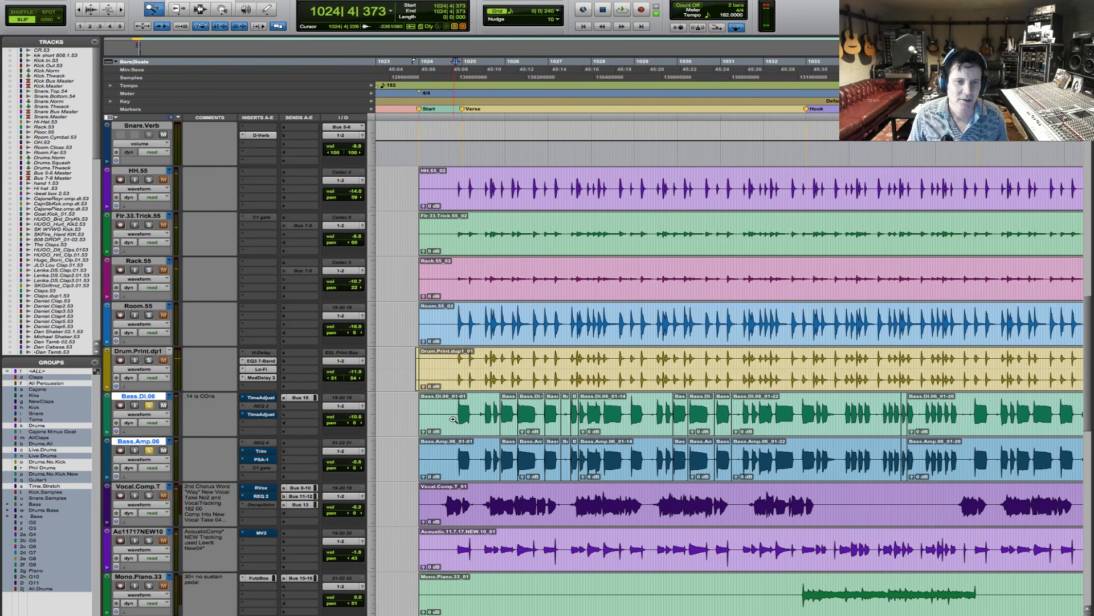
{"action": "left_click_drag", "start_coordinate": [453, 419], "coordinate": [528, 414]}
{"action": "left_click", "coordinate": [434, 417]}
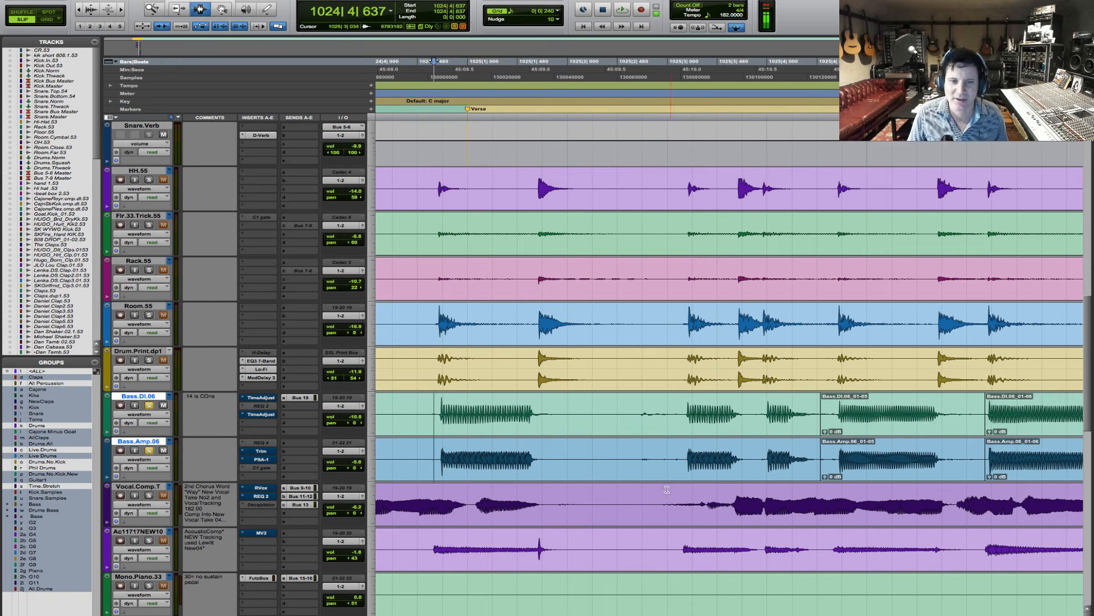
{"action": "key", "text": "F5"}
{"action": "left_click_drag", "start_coordinate": [435, 416], "coordinate": [454, 415]}
{"action": "key", "text": "F5"}
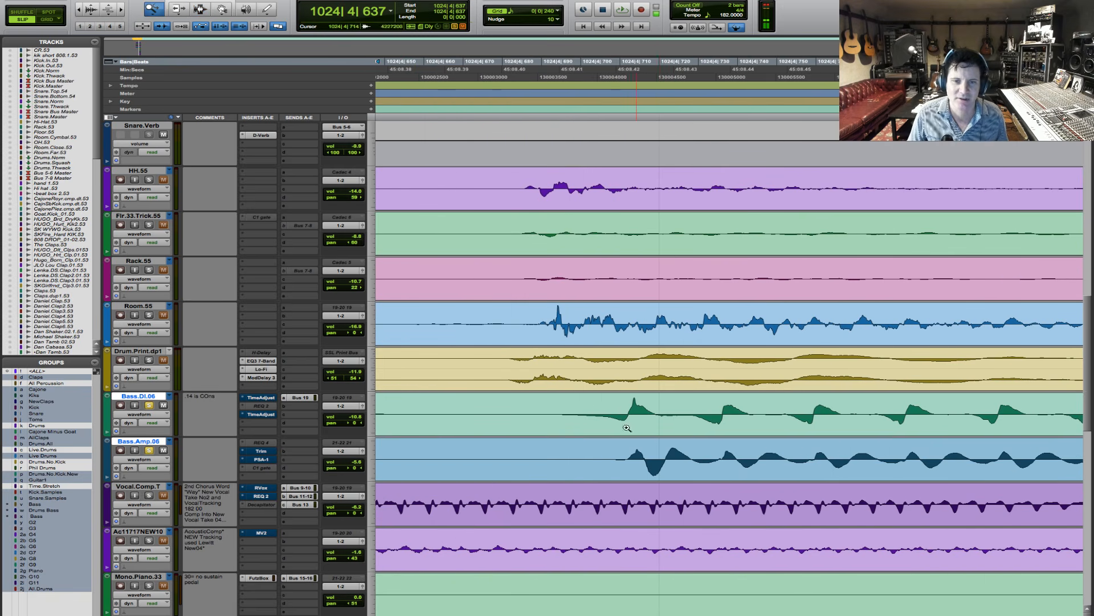
{"action": "key", "text": "F7"}
{"action": "left_click", "coordinate": [616, 435]}
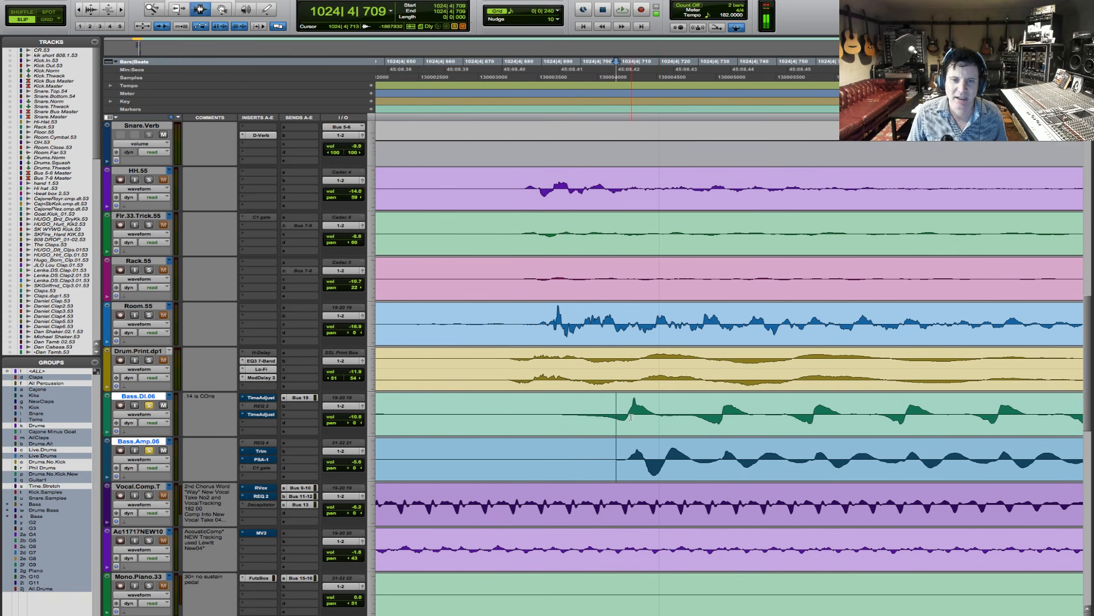
{"action": "left_click", "coordinate": [628, 418]}
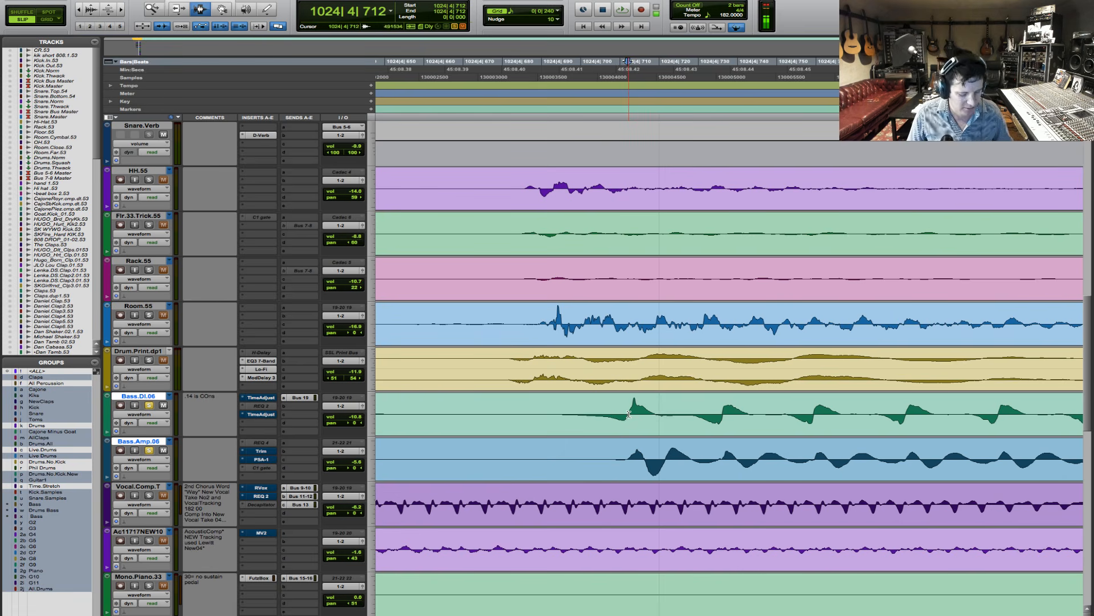
- Set the main time scale to Samples and measure the offset between the Bass.DI.06 and Bass.Amp.06 waveforms at the first note
{"action": "left_click_drag", "start_coordinate": [628, 427], "coordinate": [688, 534]}
{"action": "left_click_drag", "start_coordinate": [645, 419], "coordinate": [667, 478]}
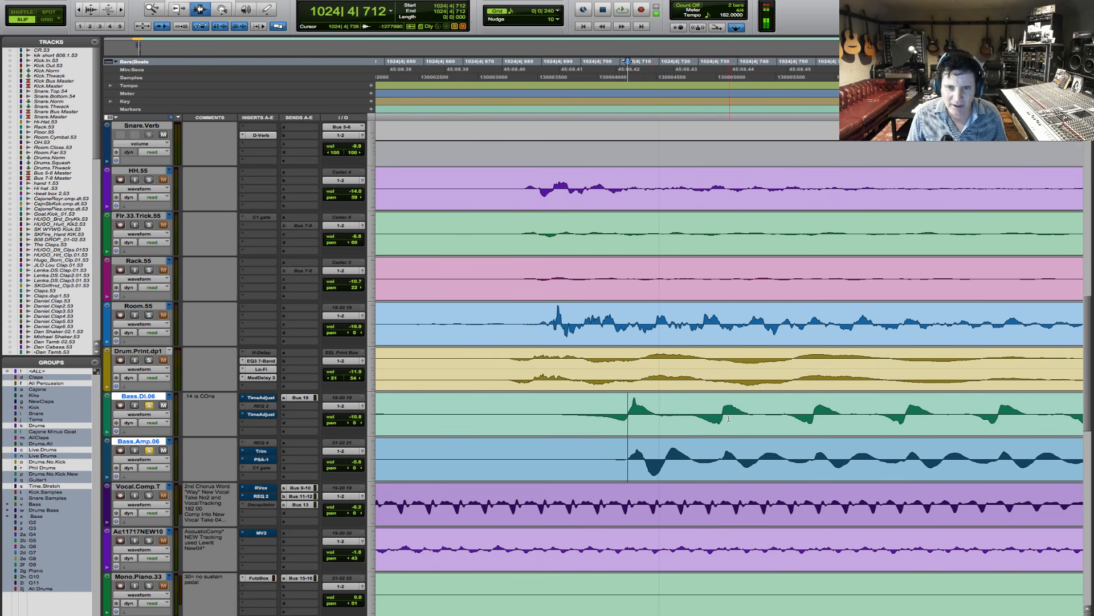
{"action": "left_click_drag", "start_coordinate": [723, 418], "coordinate": [737, 424]}
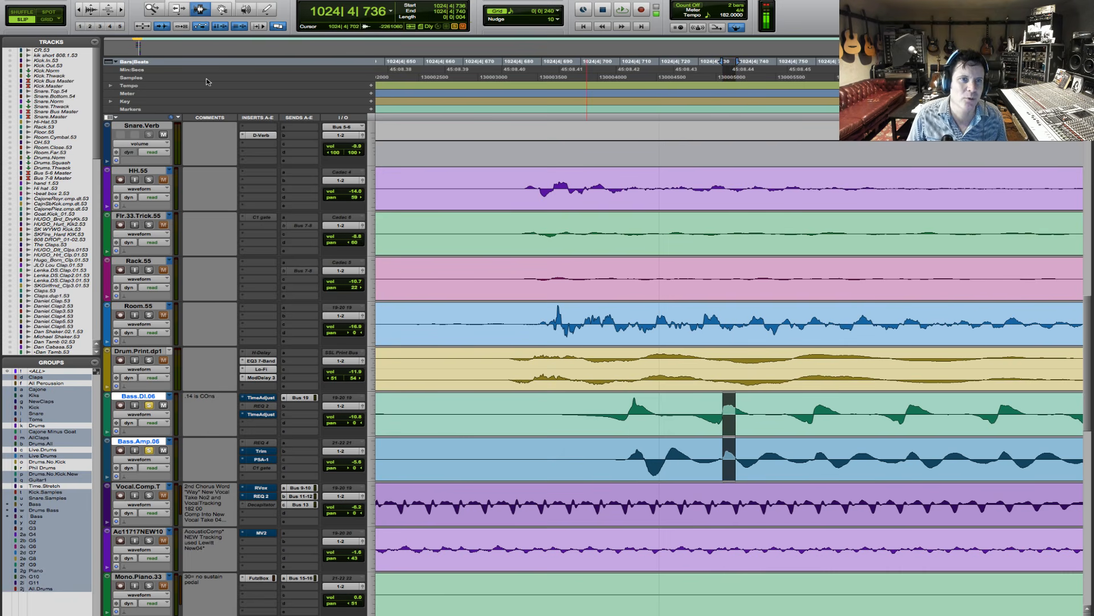
{"action": "left_click", "coordinate": [207, 79]}
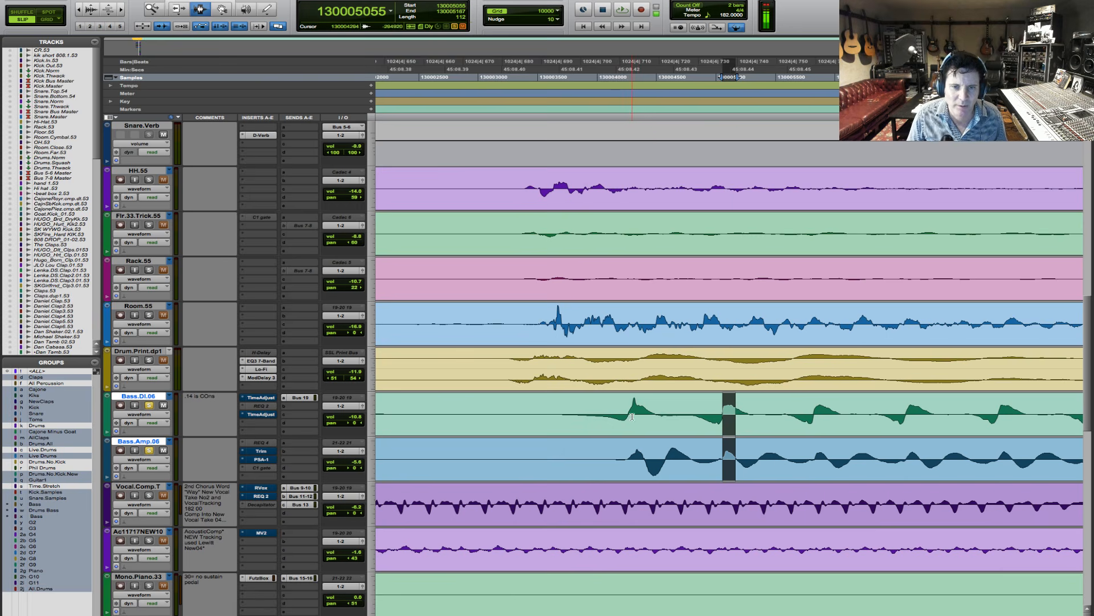
{"action": "mouse_move", "coordinate": [628, 417]}
{"action": "left_mouse_down"}
{"action": "mouse_move", "coordinate": [648, 423]}
{"action": "mouse_move", "coordinate": [628, 421]}
{"action": "left_mouse_up"}
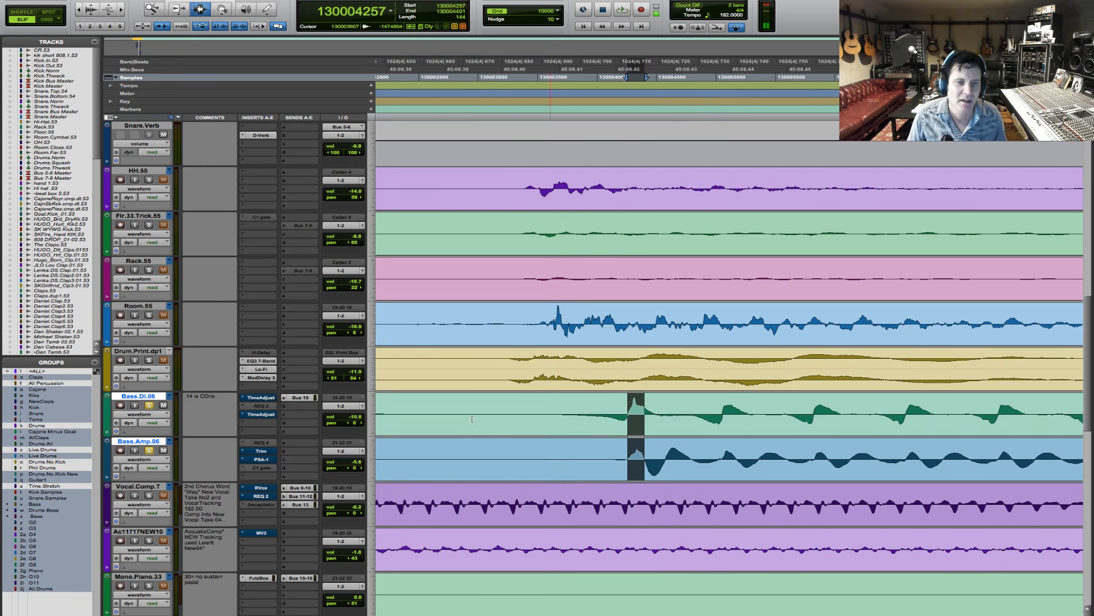
- Set the delay of the first Time Adjuster on Bass.DI.06 to 120 samples and take the plug-in out of bypass
{"action": "left_click", "coordinate": [259, 401]}
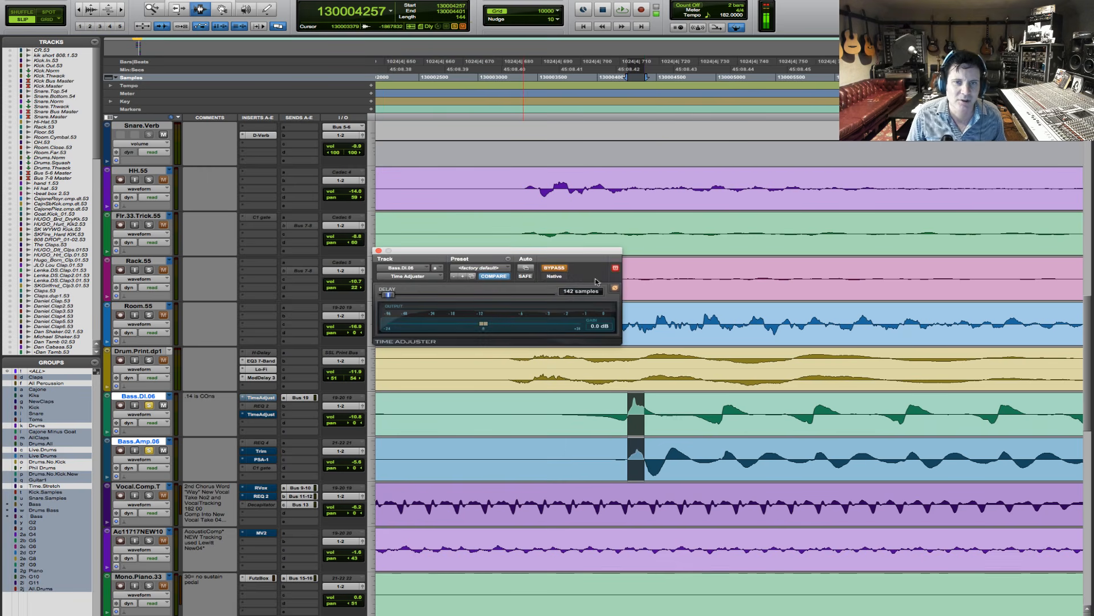
{"action": "left_click", "coordinate": [582, 292]}
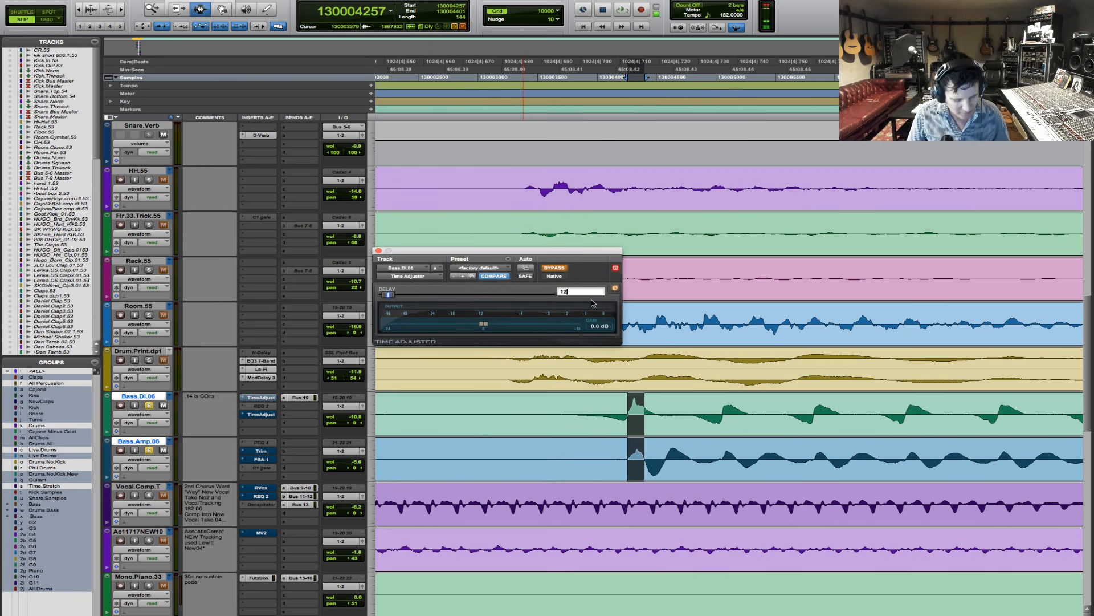
{"action": "key", "text": "Return"}
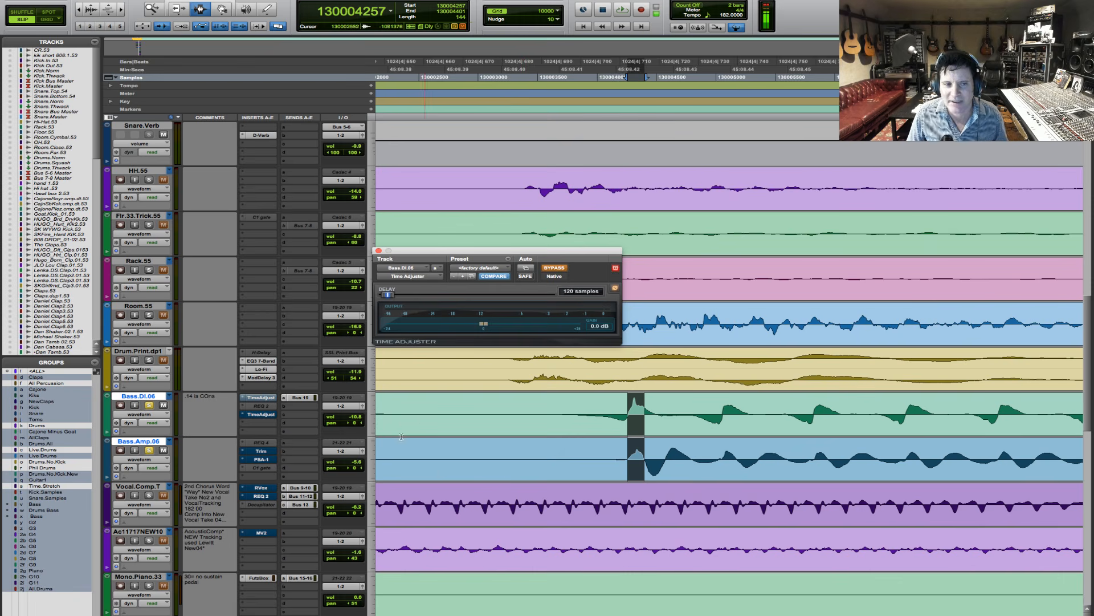
{"action": "left_click", "coordinate": [264, 399], "text": "super"}
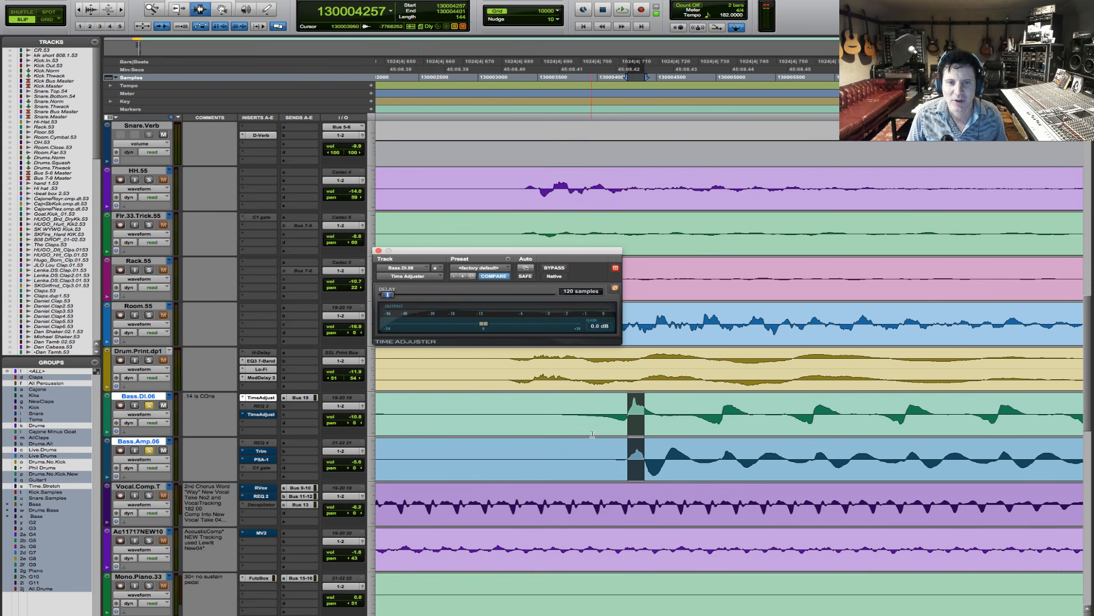
- Switch the Time Adjuster's phase invert off and on again
{"action": "left_click", "coordinate": [584, 406]}
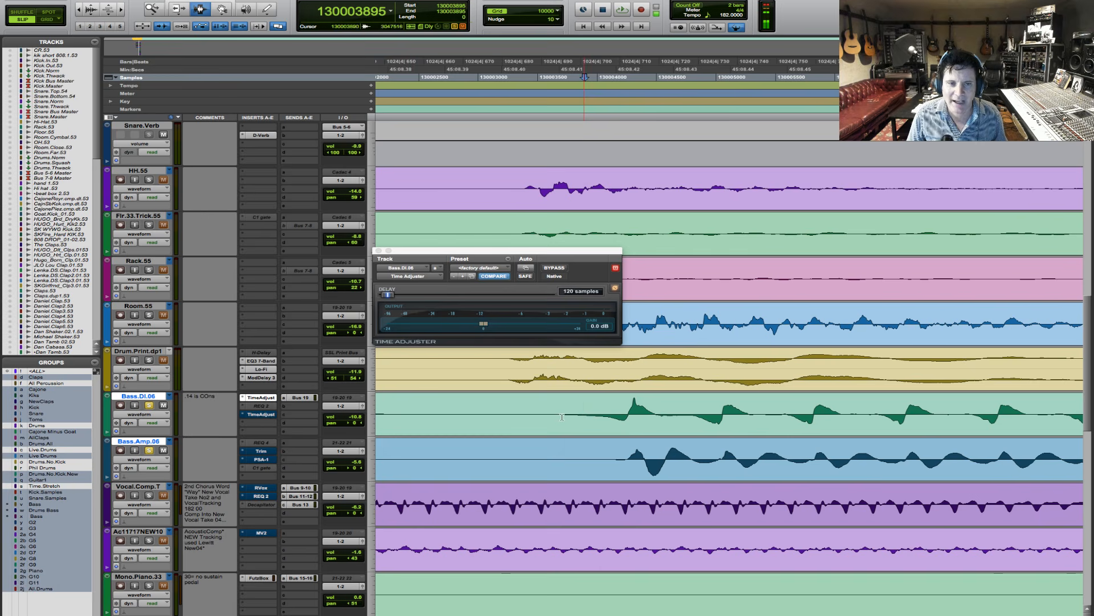
{"action": "left_click", "coordinate": [615, 289]}
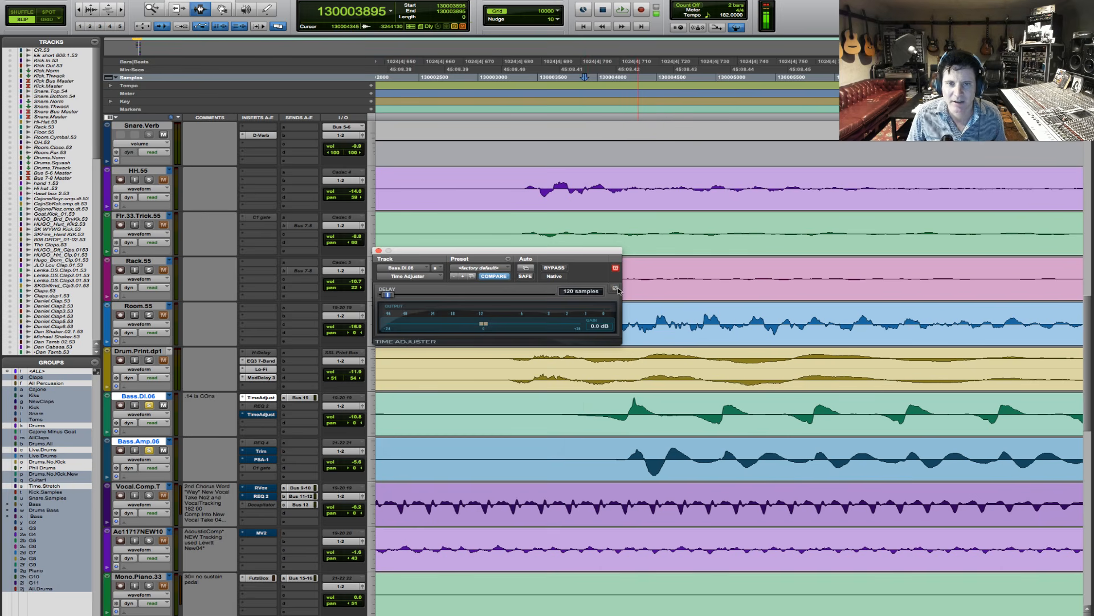
{"action": "left_click", "coordinate": [615, 289]}
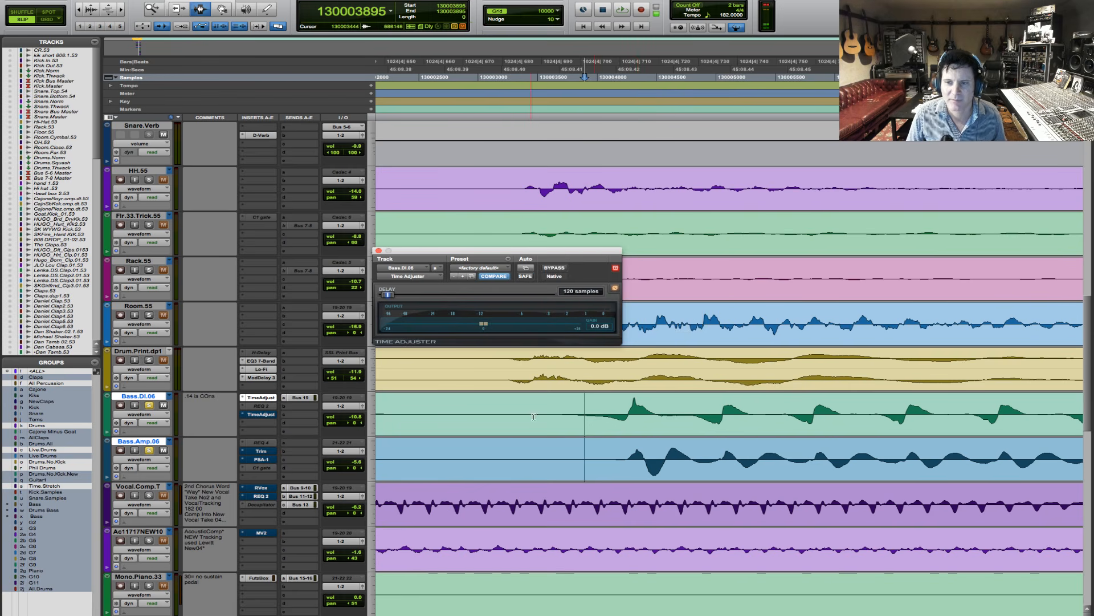
- Play the start of the verse from sample 130002789 with the delayed bass DI
{"action": "left_click", "coordinate": [517, 427]}
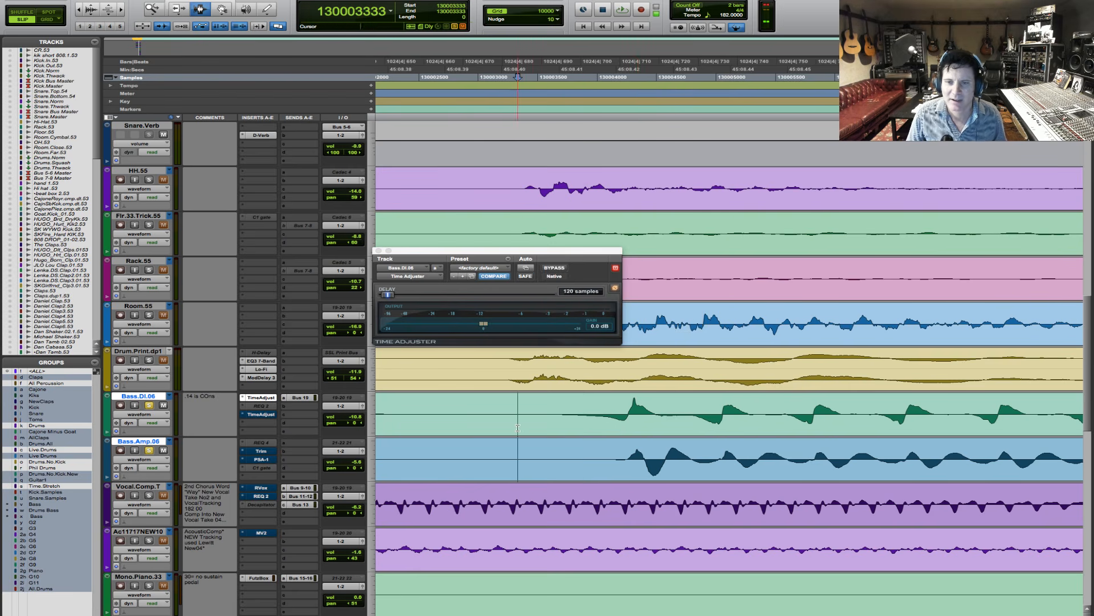
{"action": "left_click", "coordinate": [453, 428]}
{"action": "key", "text": "space"}
{"action": "key", "text": "r"}
{"action": "key", "text": "r"}
{"action": "key", "text": "r"}
{"action": "key", "text": "r"}
{"action": "key", "text": "r"}
{"action": "key", "text": "r"}
{"action": "key", "text": "r"}
{"action": "key", "text": "r"}
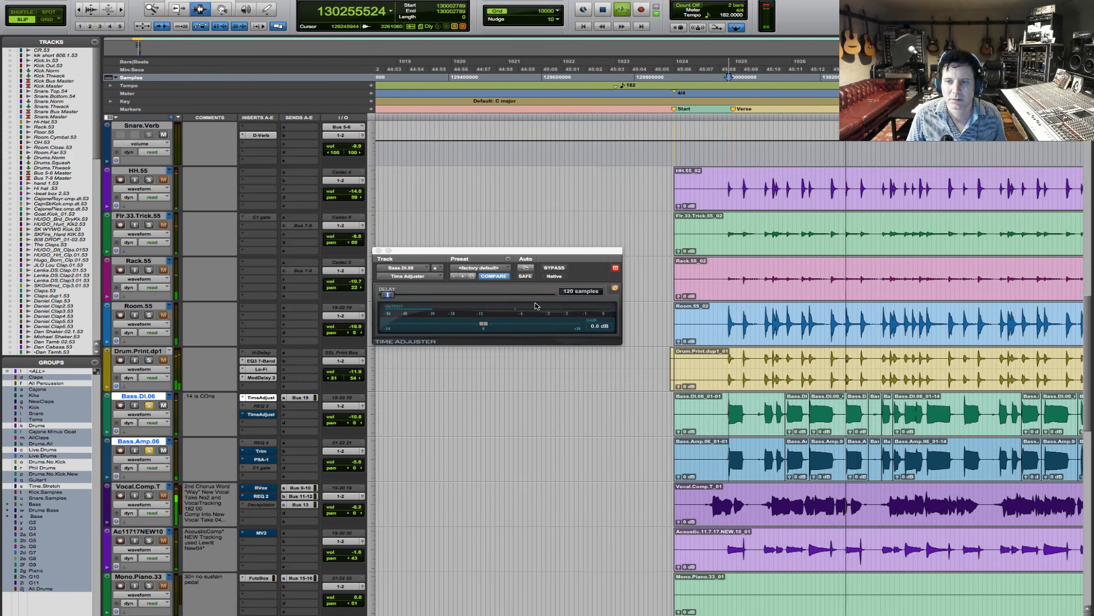
{"action": "key", "text": "r"}
{"action": "key", "text": "r"}
{"action": "key", "text": "r"}
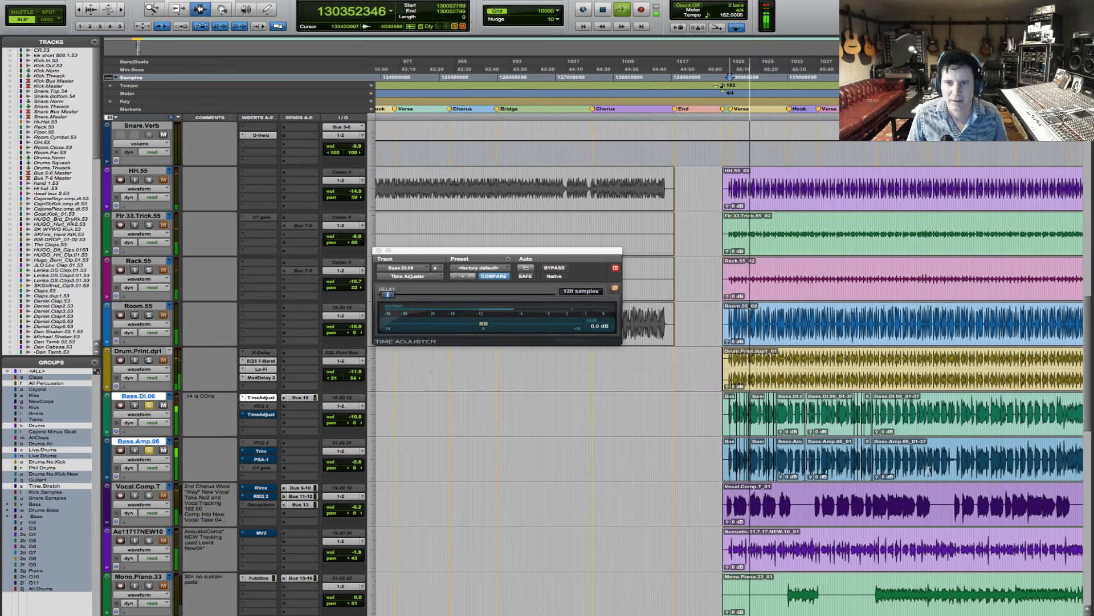
{"action": "key", "text": "space"}
- Place the edit cursor just before the Chorus marker at sample 132519011 and toggle the Time Adjuster's bypass on and off
{"action": "key", "text": "t"}
{"action": "key", "text": "t"}
{"action": "key", "text": "t"}
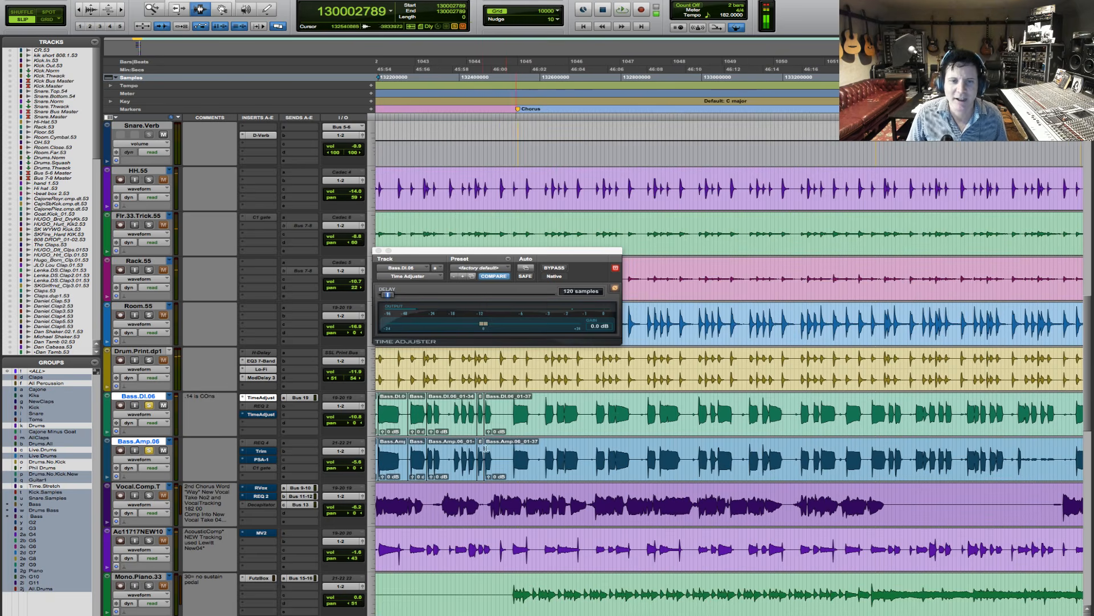
{"action": "left_click", "coordinate": [507, 407]}
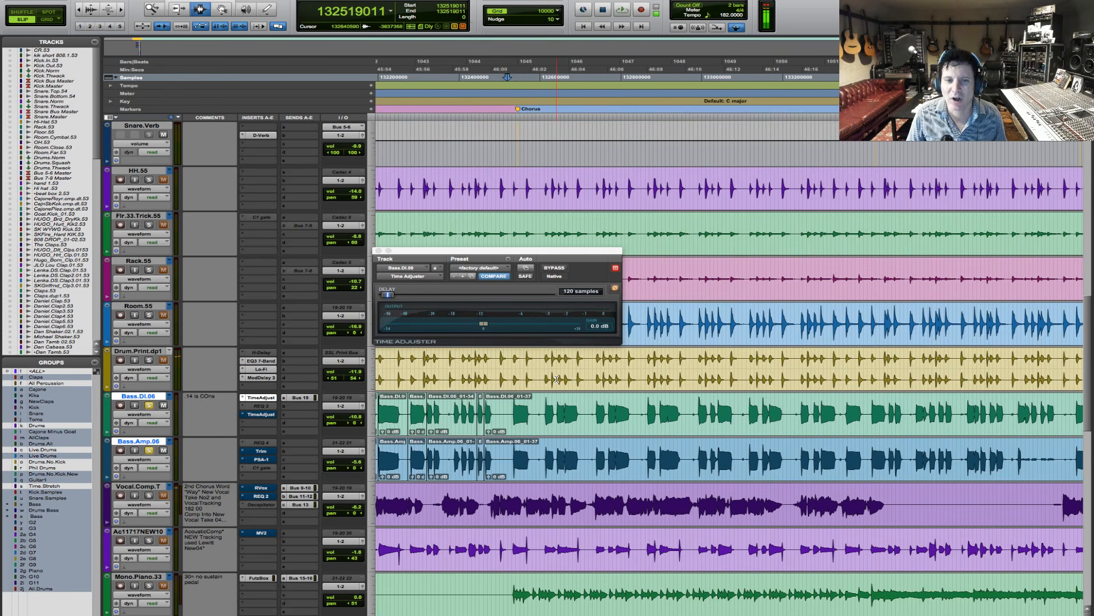
{"action": "left_click", "coordinate": [558, 272]}
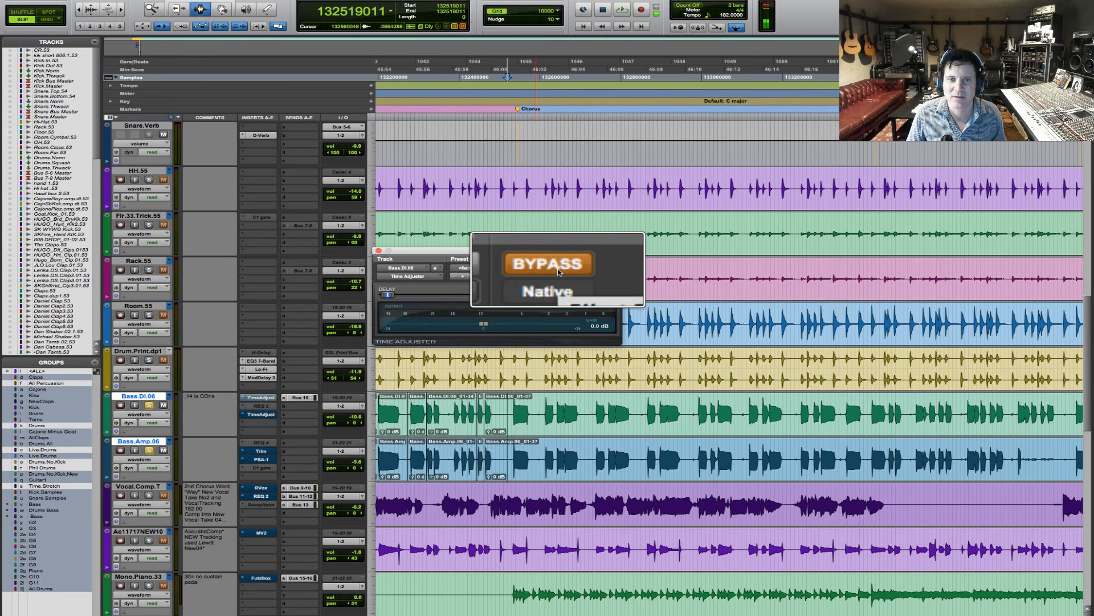
{"action": "left_click", "coordinate": [559, 272]}
{"action": "left_click", "coordinate": [558, 272]}
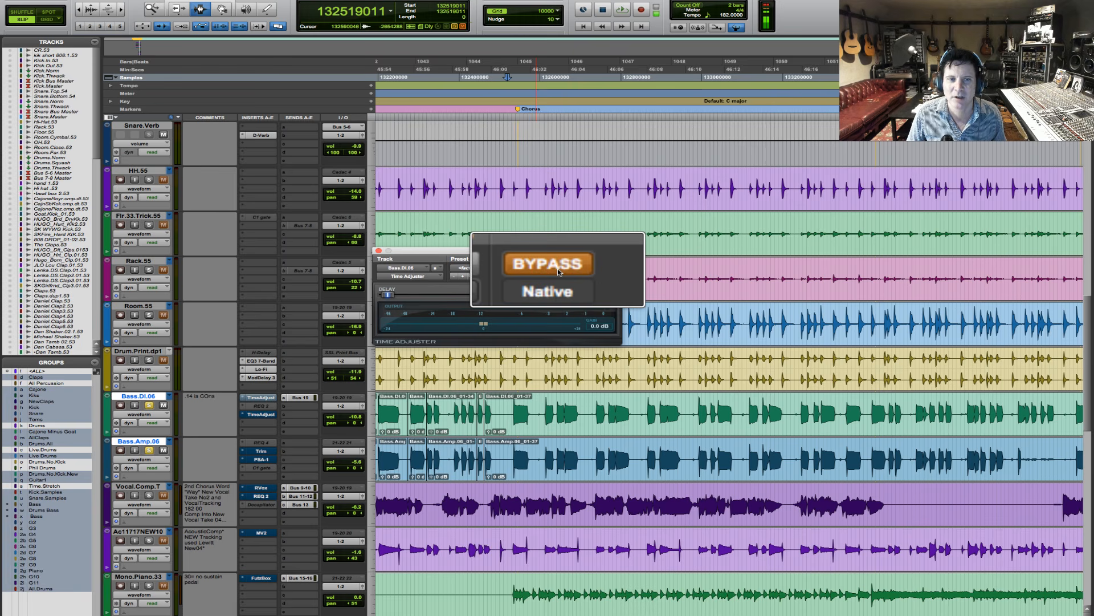
{"action": "left_click", "coordinate": [558, 272]}
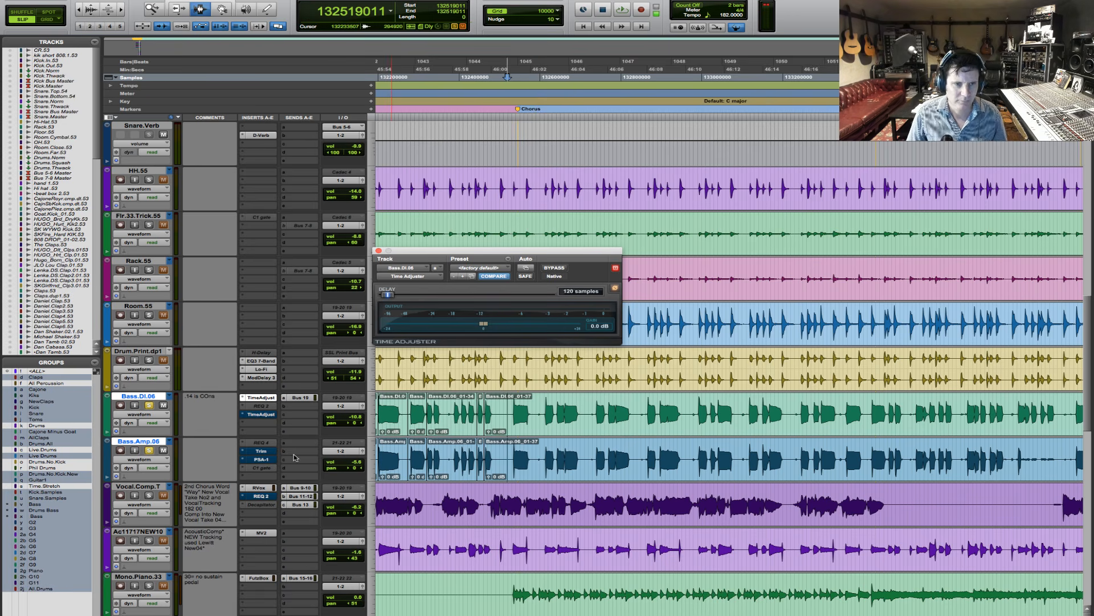
- Bypass RVox on Vocal.Comp.T, MV2 on the acoustic track, FutzBox on Mono.Piano.33 and PSA-1 on Guitar.DI.dp3.93
{"action": "left_click", "coordinate": [264, 488], "text": "super"}
{"action": "left_click", "coordinate": [268, 536], "text": "super"}
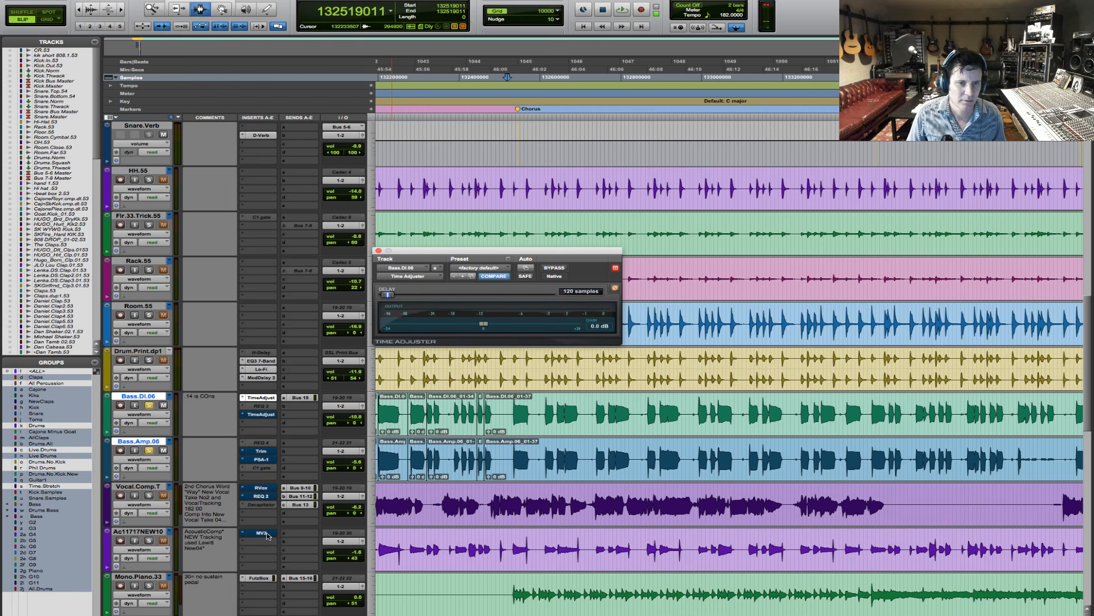
{"action": "left_click", "coordinate": [265, 581], "text": "super"}
{"action": "scroll", "coordinate": [304, 588], "scroll_direction": "down", "scroll_amount": 5}
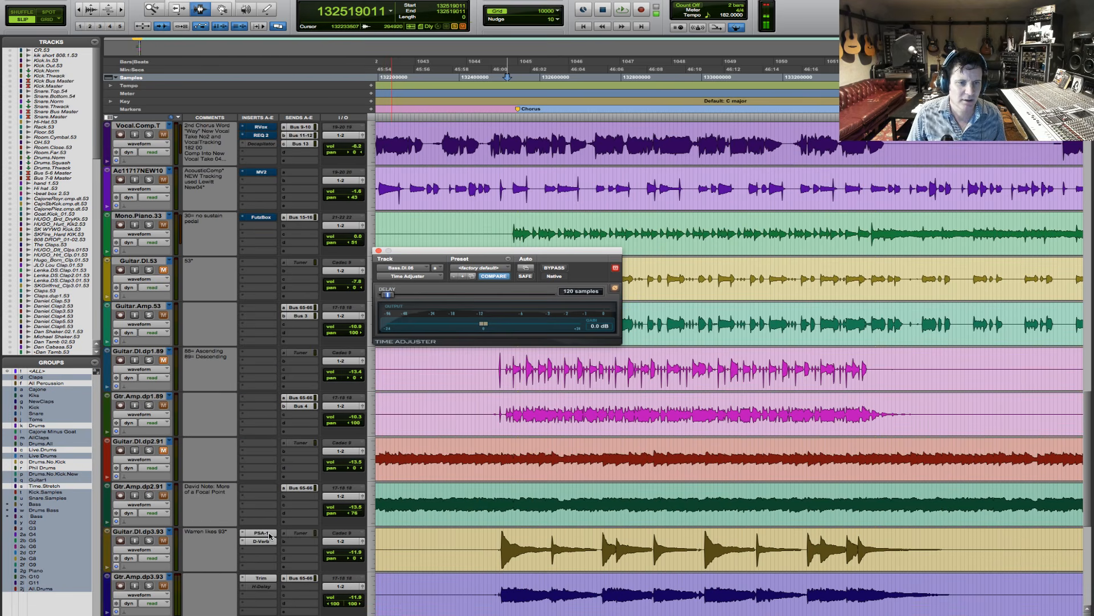
{"action": "left_click", "coordinate": [270, 534]}
{"action": "scroll", "coordinate": [354, 536], "scroll_direction": "up", "scroll_amount": 6}
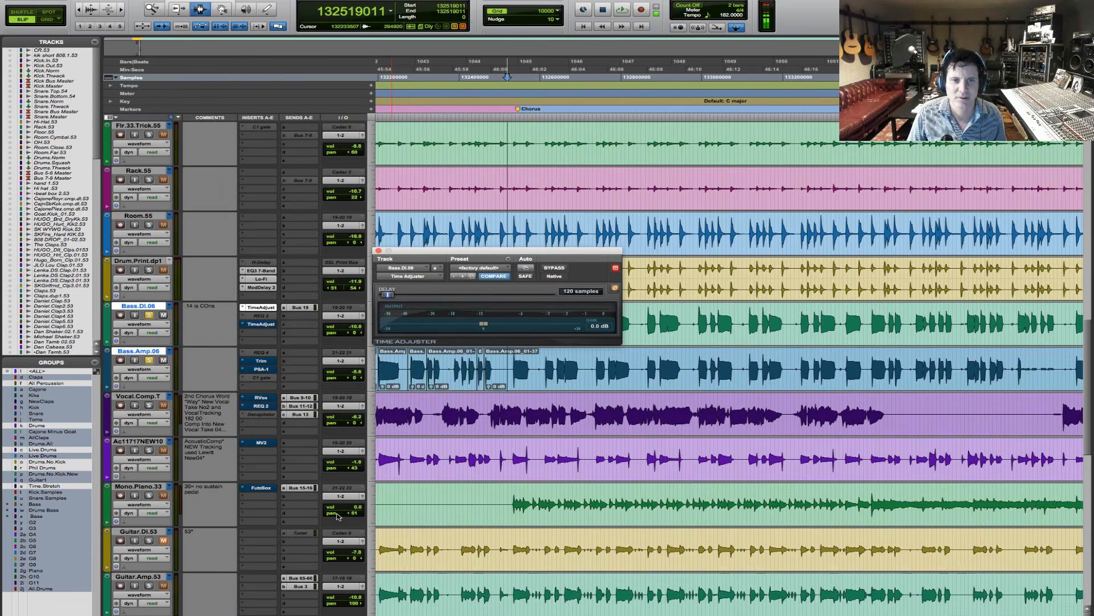
- Play into the chorus from sample 132417924 and compare the bass with the Bass.DI.06 Time Adjuster active and bypassed, leaving it bypassed
{"action": "left_click", "coordinate": [467, 408]}
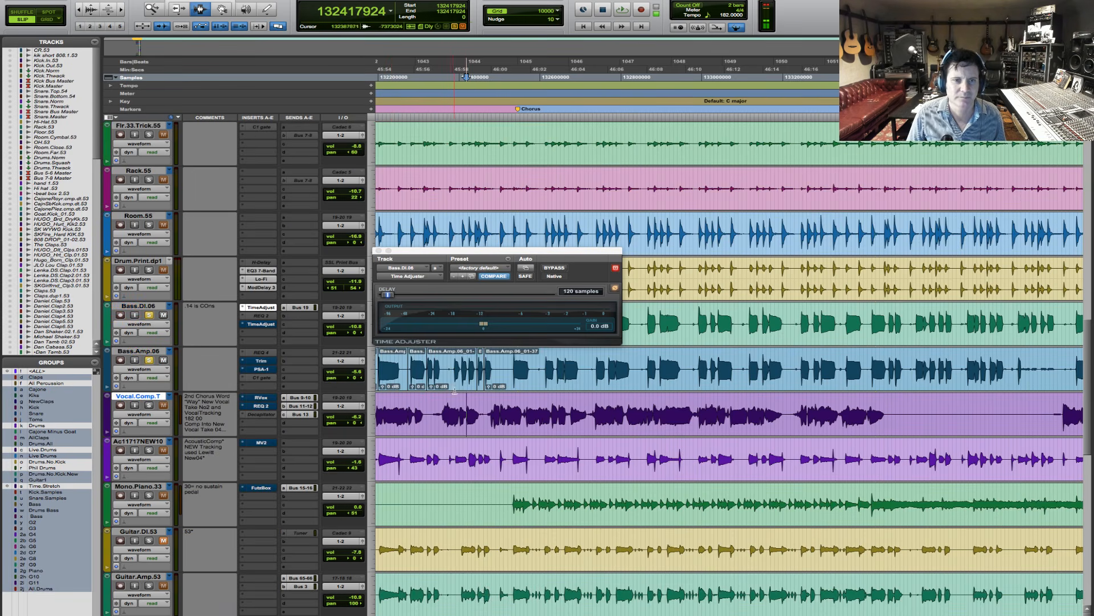
{"action": "key", "text": "space"}
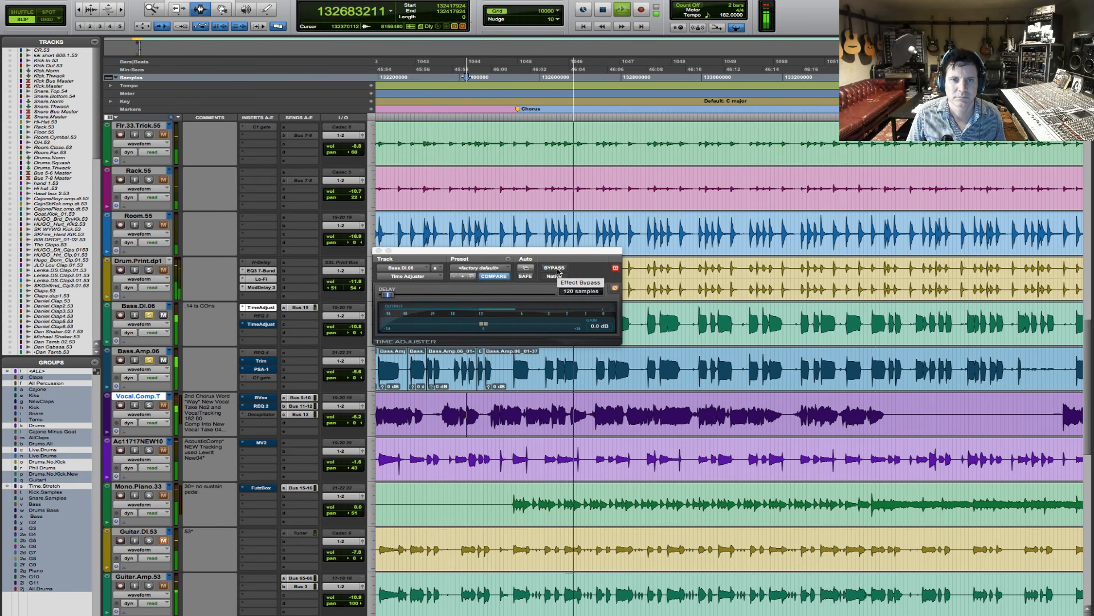
{"action": "left_click", "coordinate": [557, 269]}
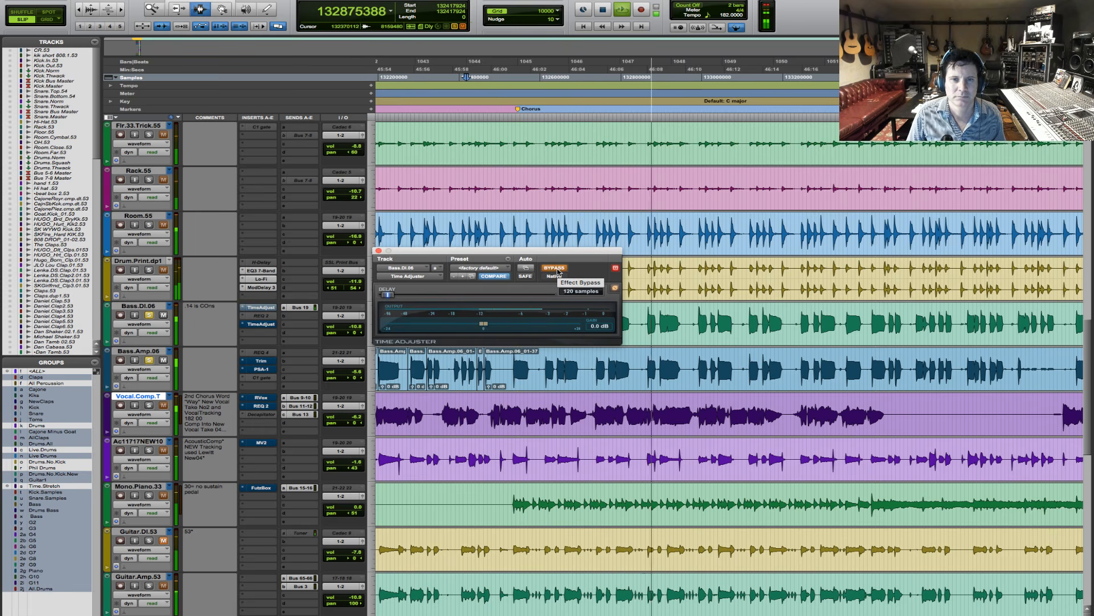
{"action": "left_click", "coordinate": [557, 269]}
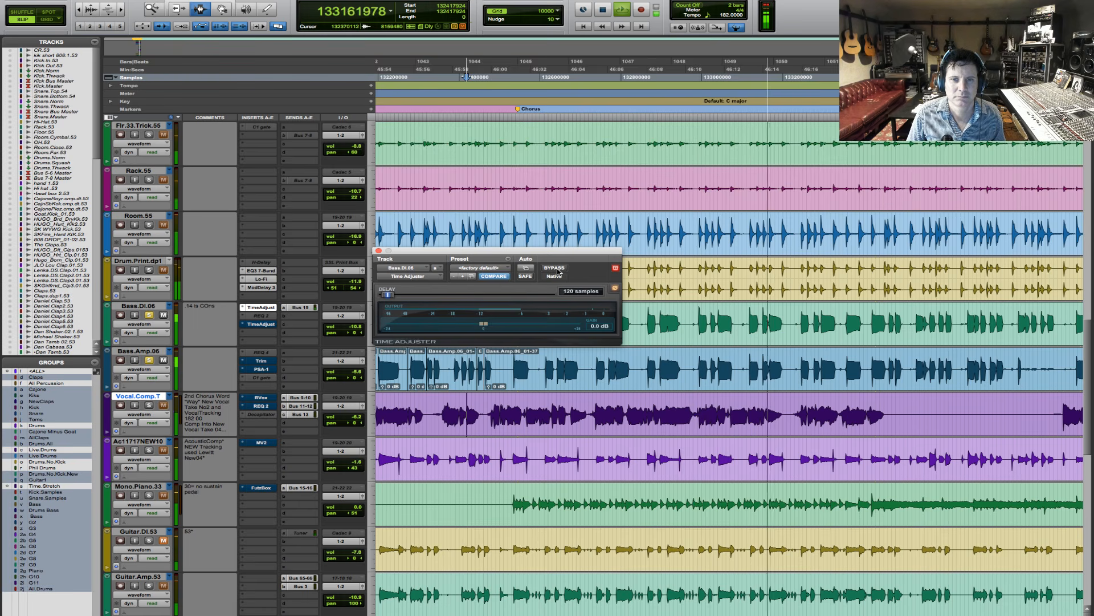
{"action": "left_click", "coordinate": [556, 269]}
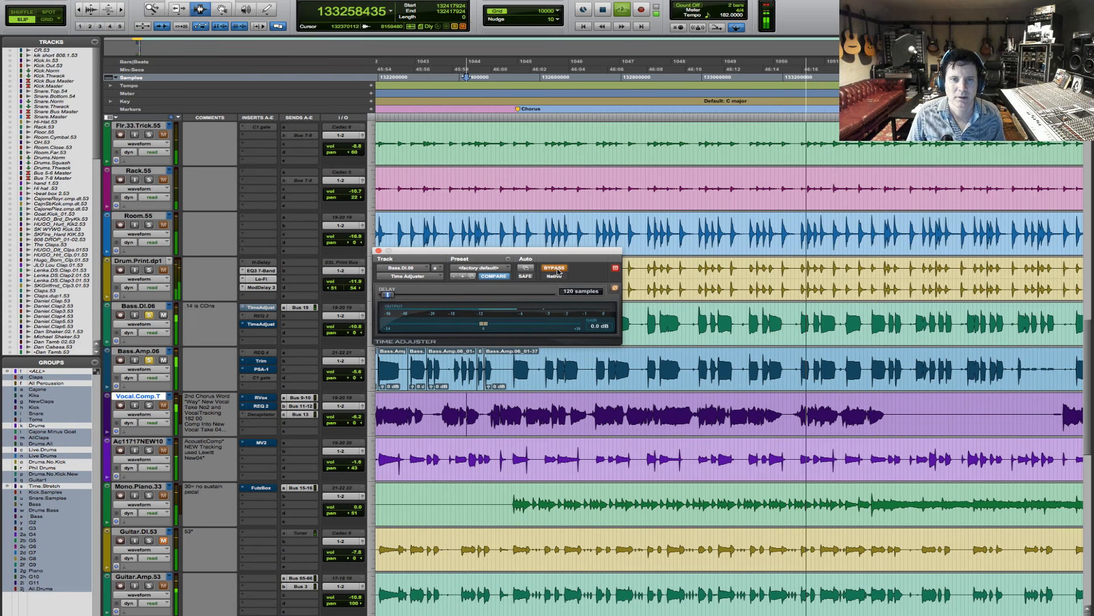
{"action": "key", "text": "space"}
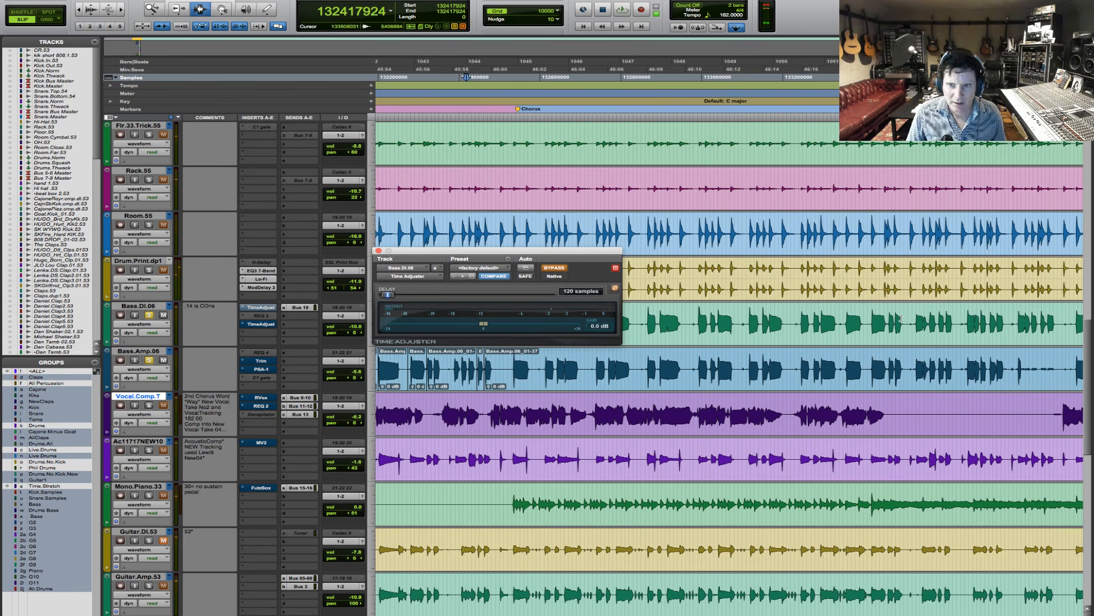
- Play the final chorus from sample 137797834, shortly after the last Chorus marker
{"action": "key", "text": "r"}
{"action": "key", "text": "r"}
{"action": "key", "text": "r"}
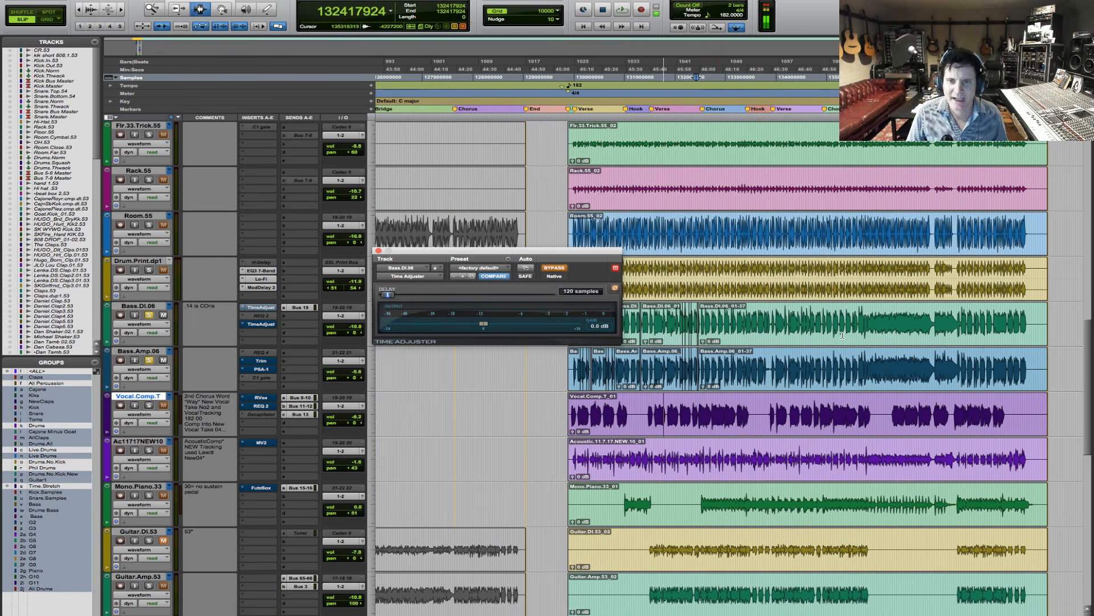
{"action": "key", "text": "F5"}
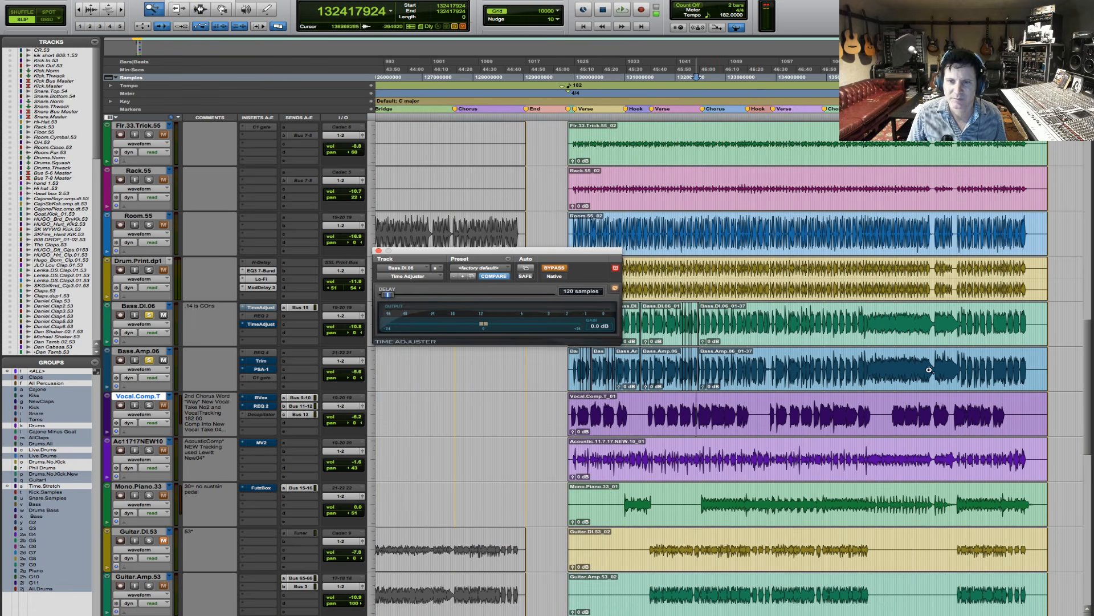
{"action": "left_click_drag", "start_coordinate": [921, 373], "coordinate": [1018, 372]}
{"action": "key", "text": "F7"}
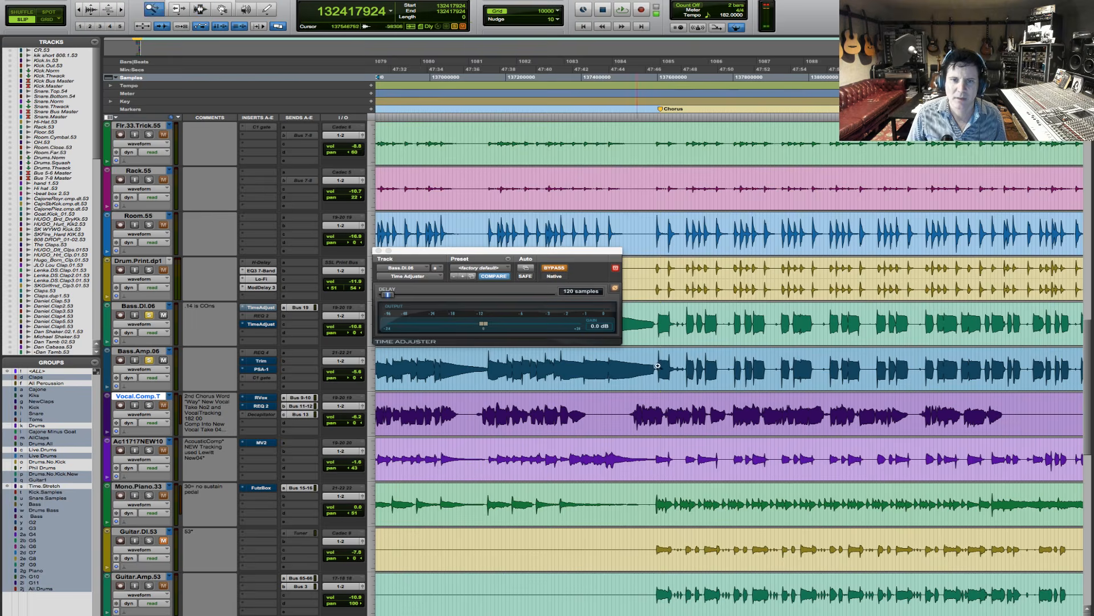
{"action": "key", "text": "t"}
{"action": "key", "text": "t"}
{"action": "left_click", "coordinate": [648, 332]}
{"action": "key", "text": "space"}
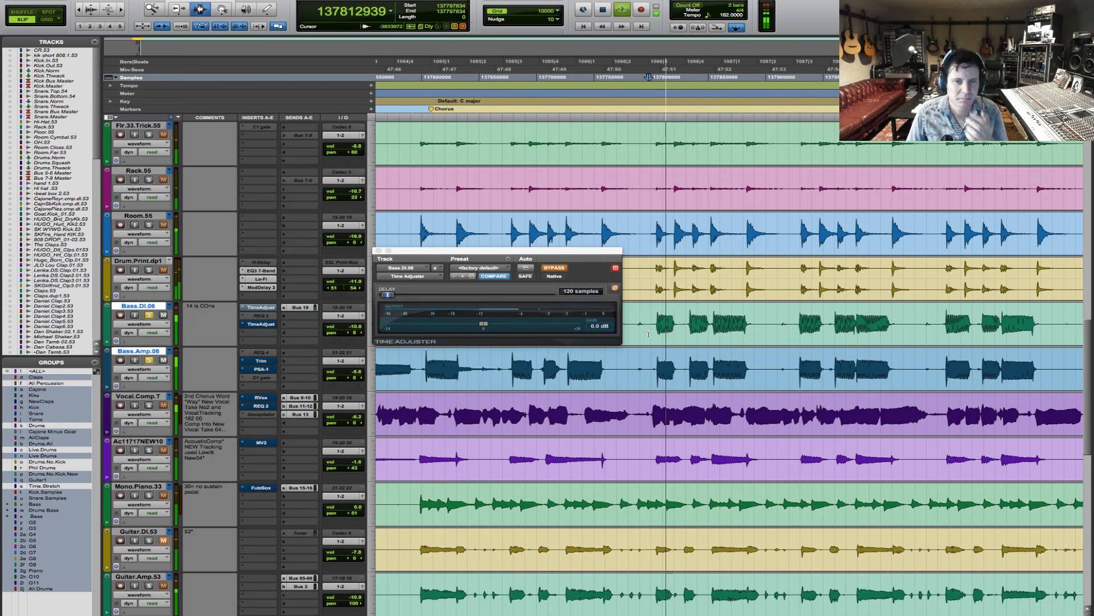
- Compare the chorus with the Bass.DI.06 Time Adjuster active and bypassed during playback, then stop and leave it active
{"action": "left_click", "coordinate": [553, 268]}
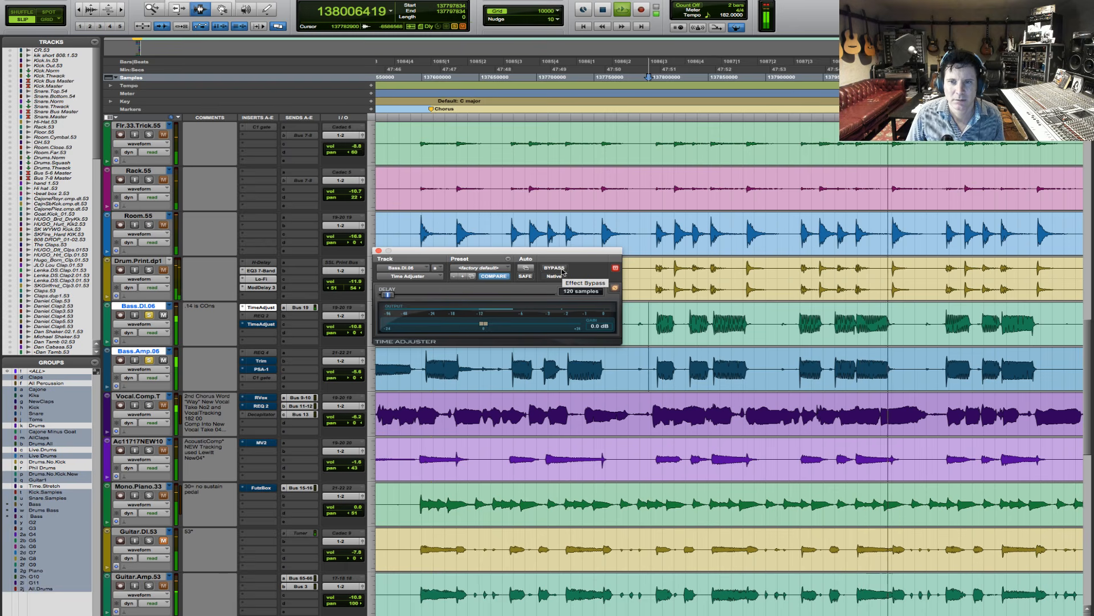
{"action": "left_click", "coordinate": [562, 270]}
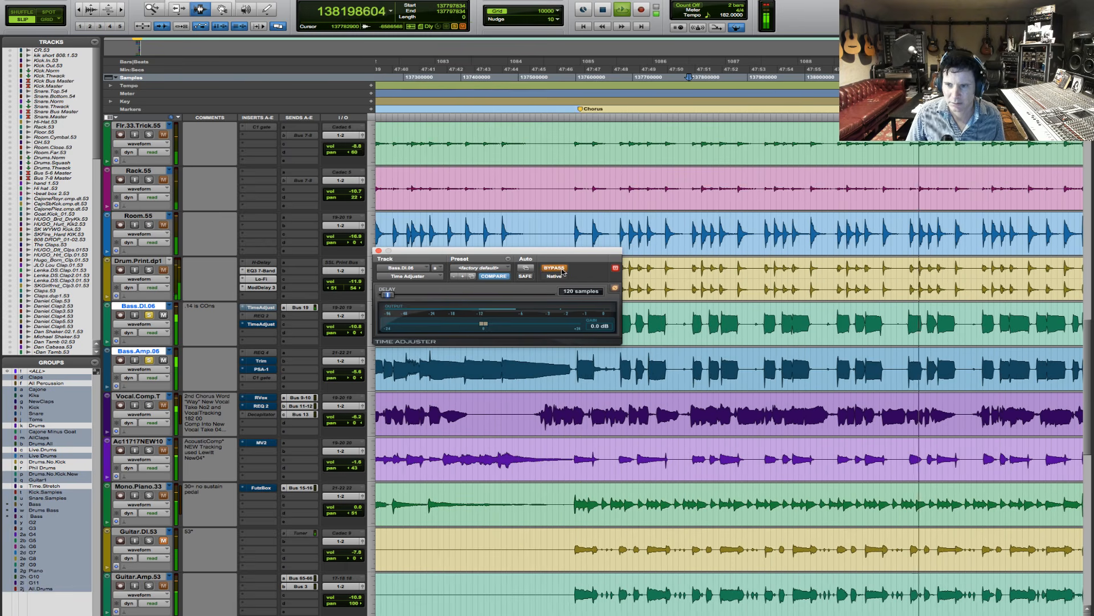
{"action": "left_click", "coordinate": [562, 271]}
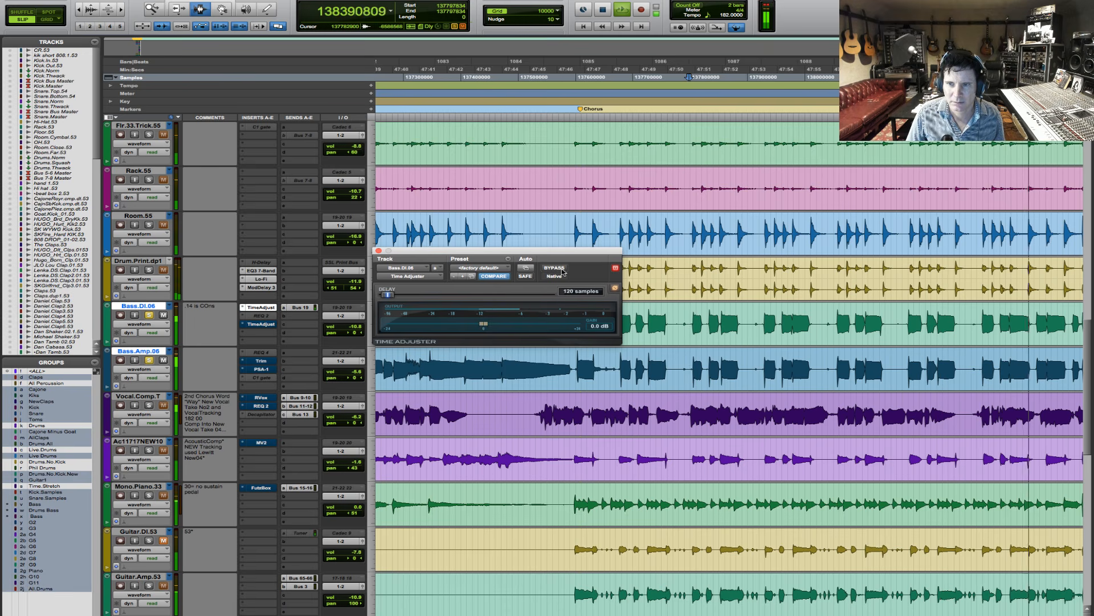
{"action": "left_click", "coordinate": [562, 270]}
{"action": "key", "text": "space"}
{"action": "left_click", "coordinate": [562, 270]}
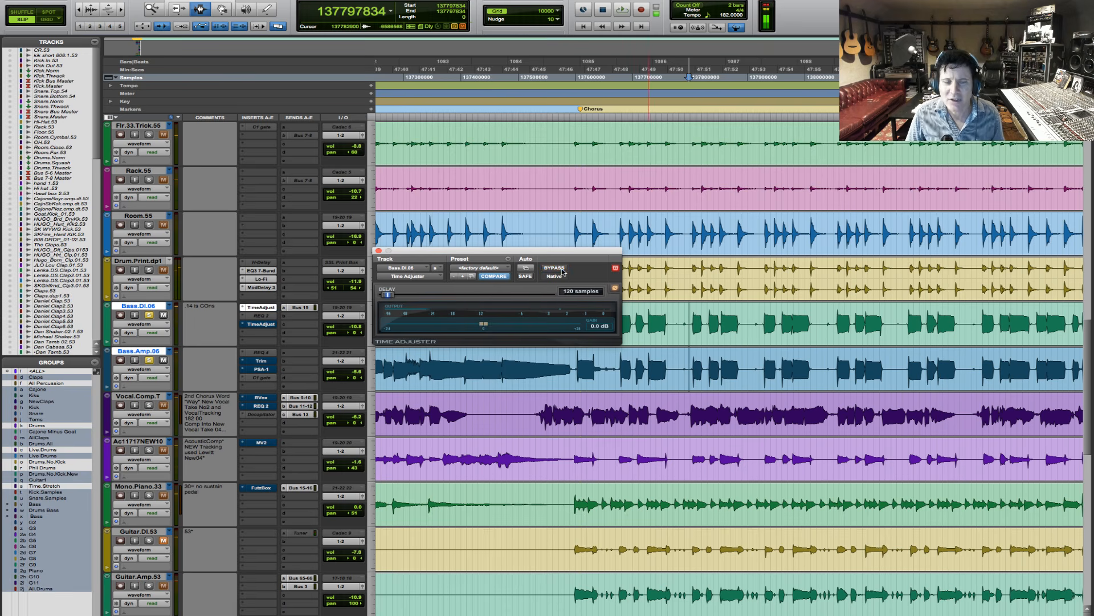
- Move the Time Adjuster window clear of the bass tracks and select samples 138298080 to 138461616 on Bass.DI.06 and Bass.Amp.06
{"action": "key", "text": "r"}
{"action": "key", "text": "F5"}
{"action": "left_click_drag", "start_coordinate": [837, 319], "coordinate": [970, 319]}
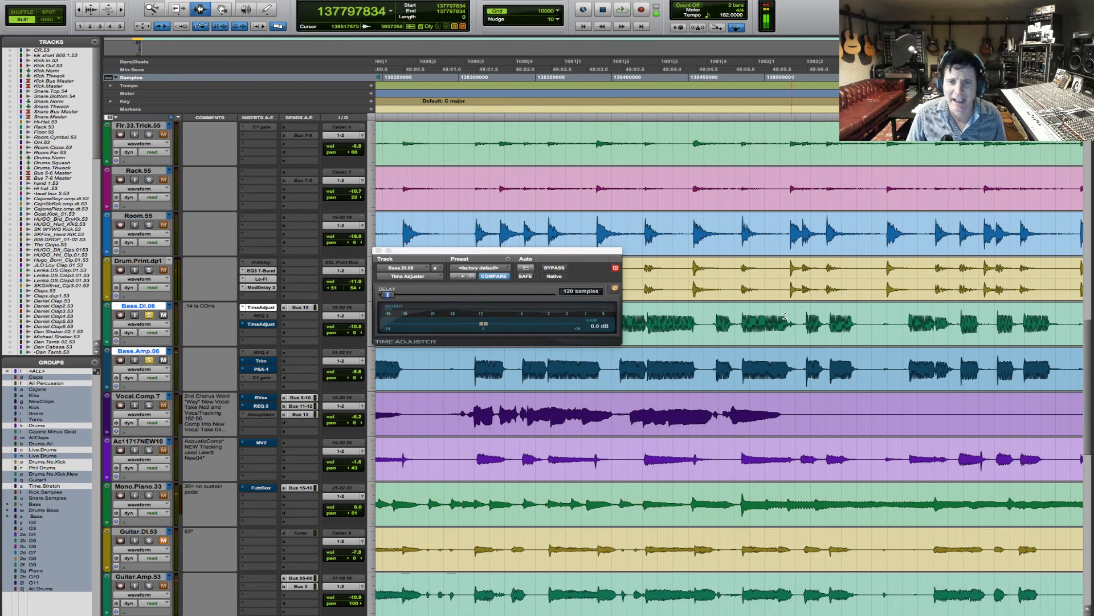
{"action": "left_click", "coordinate": [592, 258]}
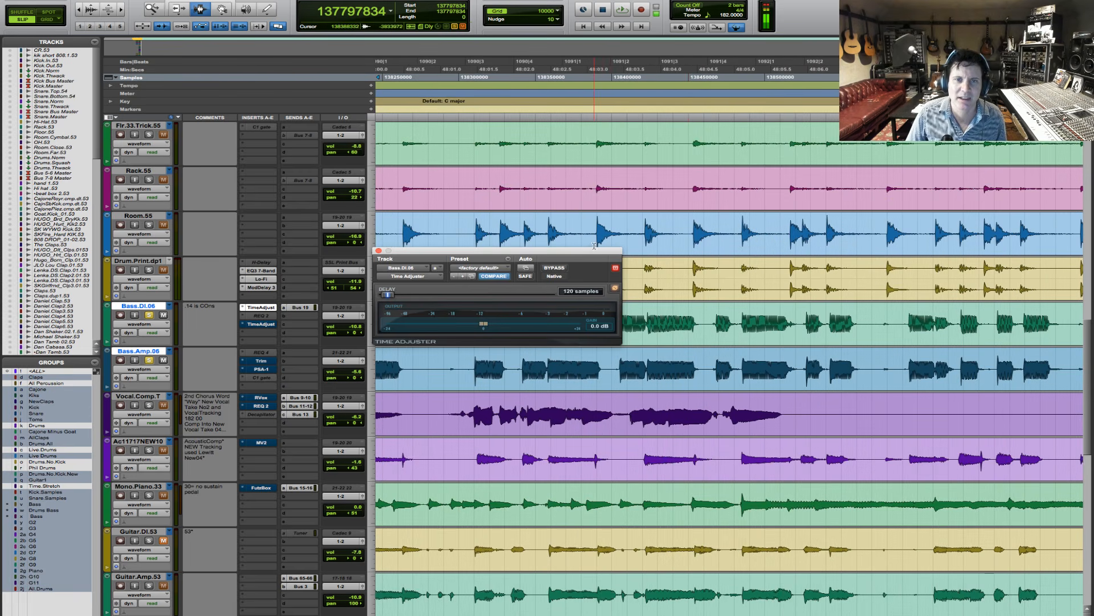
{"action": "left_click_drag", "start_coordinate": [594, 250], "coordinate": [596, 135]}
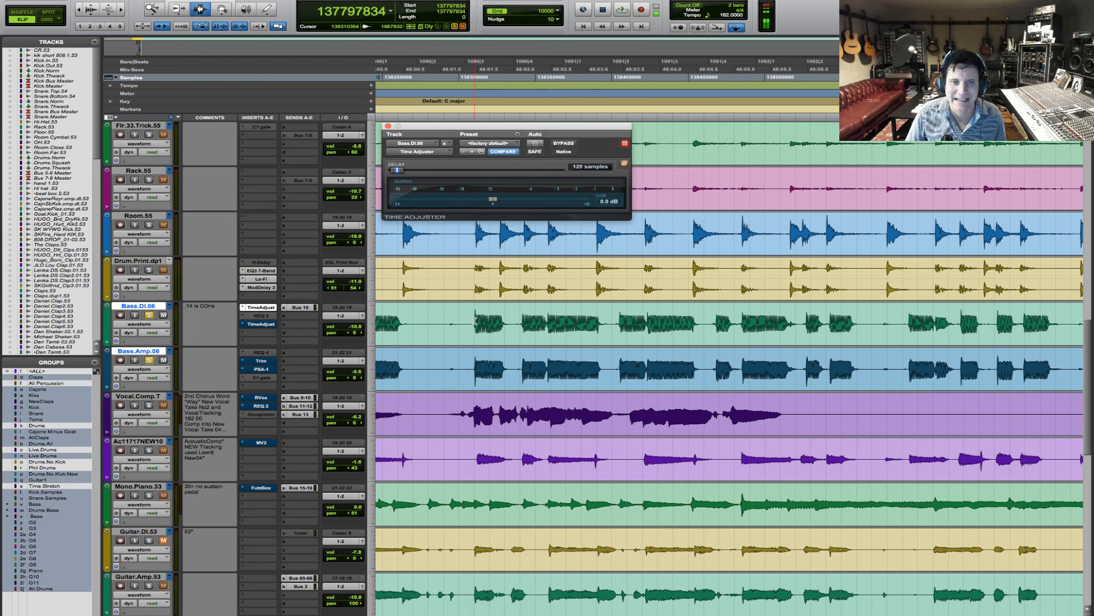
{"action": "left_click_drag", "start_coordinate": [456, 328], "coordinate": [706, 344]}
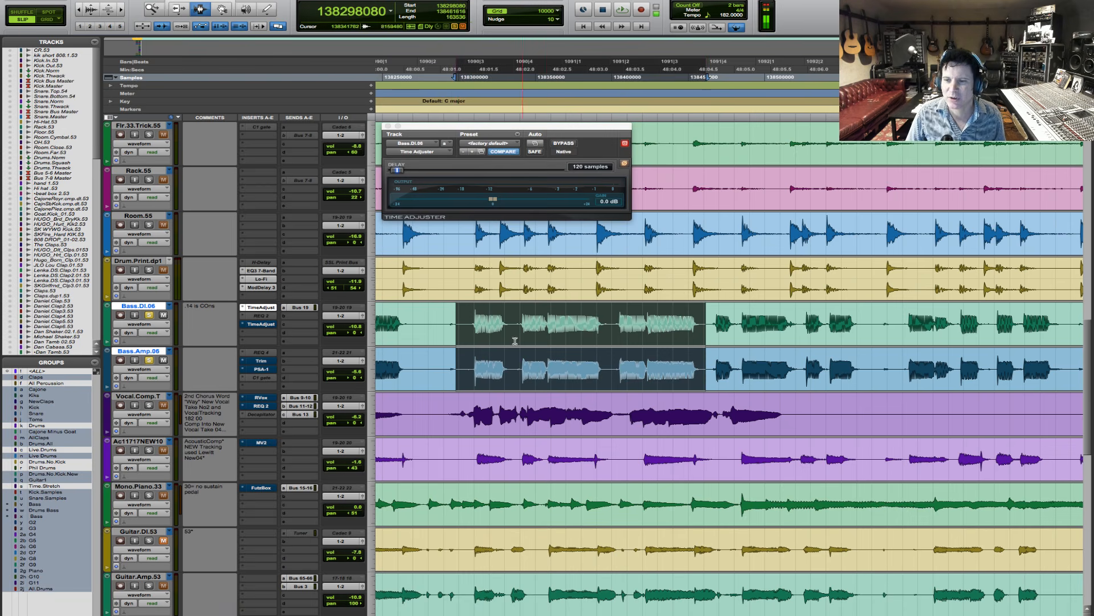
- Loop the selected bass passage and compare it with the Time Adjuster bypassed and active, leaving it active
{"action": "key", "text": "space"}
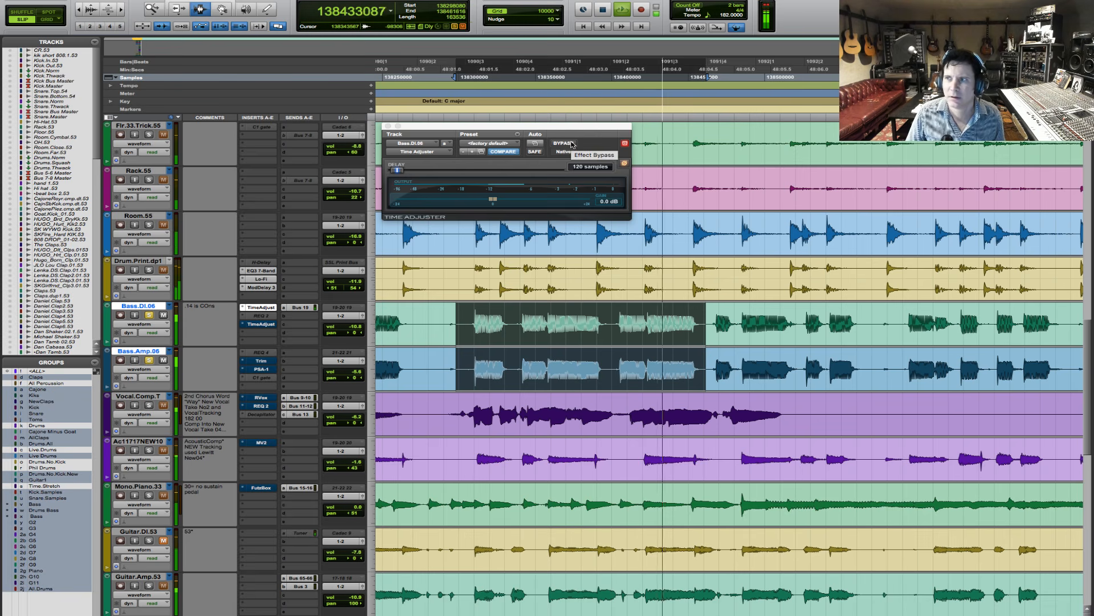
{"action": "left_click", "coordinate": [572, 144]}
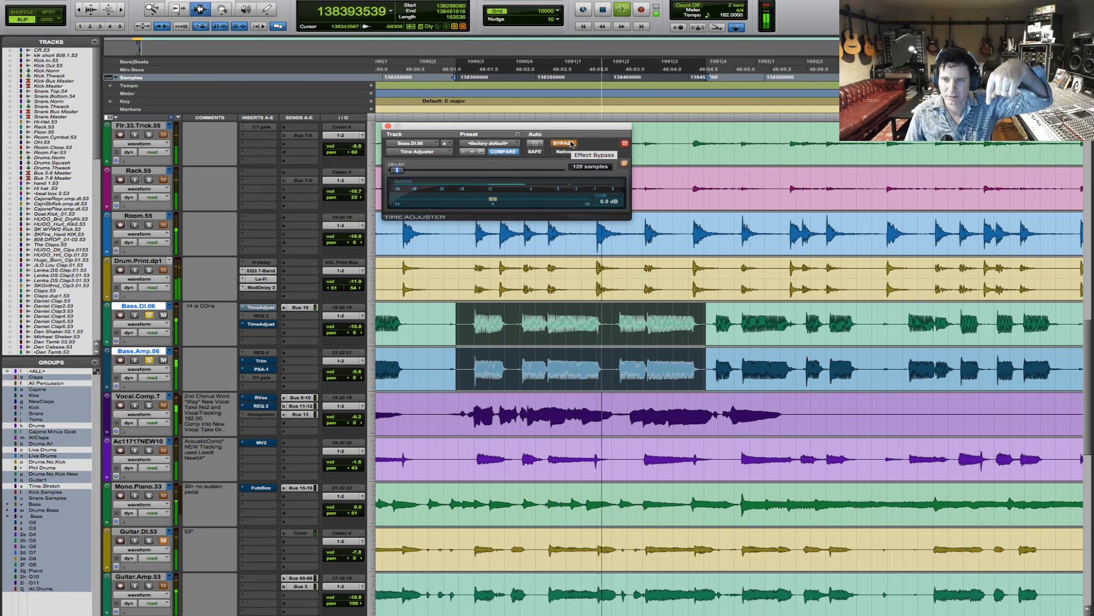
{"action": "left_click", "coordinate": [572, 144]}
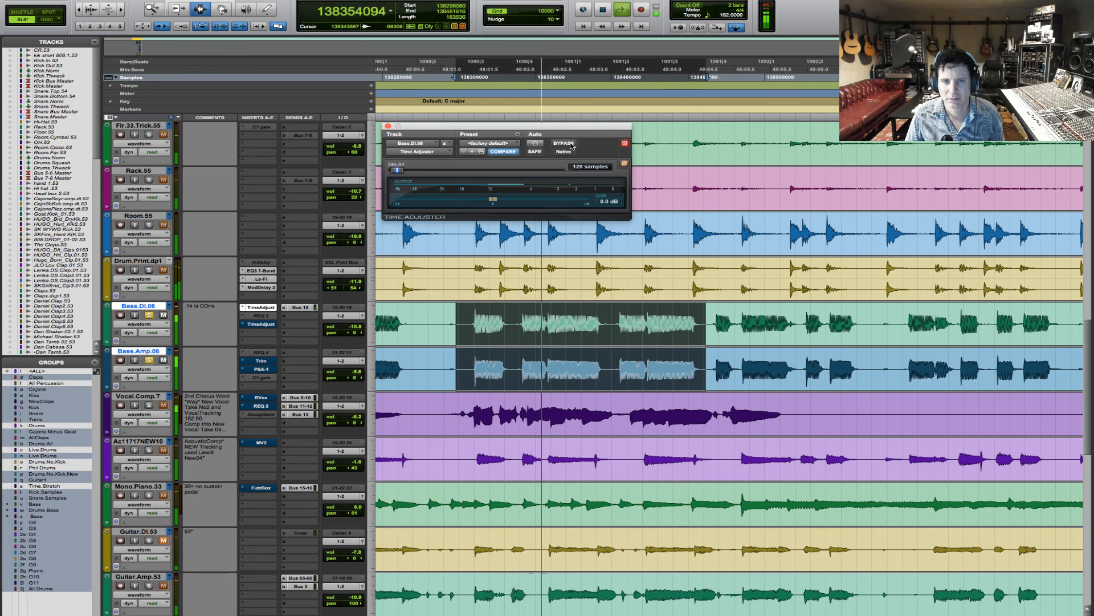
{"action": "key", "text": "space"}
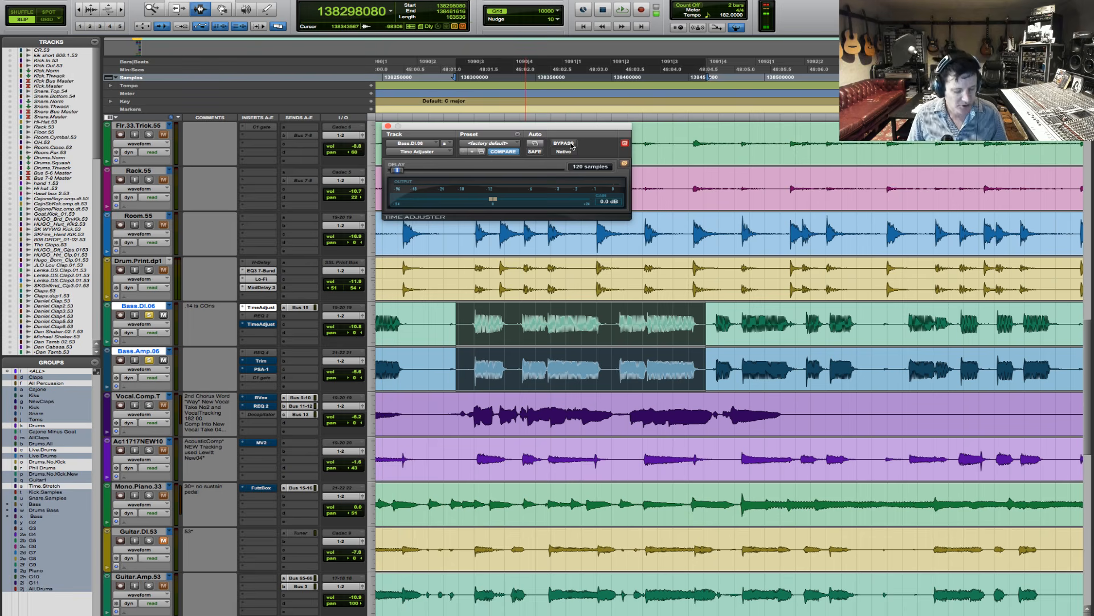
- Place the edit cursor just before the Bridge marker at sample 135746093 and play with only Bass.Amp.06 soloed
{"action": "key", "text": "r"}
{"action": "key", "text": "r"}
{"action": "key", "text": "r"}
{"action": "key", "text": "r"}
{"action": "key", "text": "r"}
{"action": "key", "text": "F5"}
{"action": "left_click_drag", "start_coordinate": [768, 353], "coordinate": [253, 328]}
{"action": "key", "text": "F5"}
{"action": "left_click_drag", "start_coordinate": [974, 326], "coordinate": [1085, 328]}
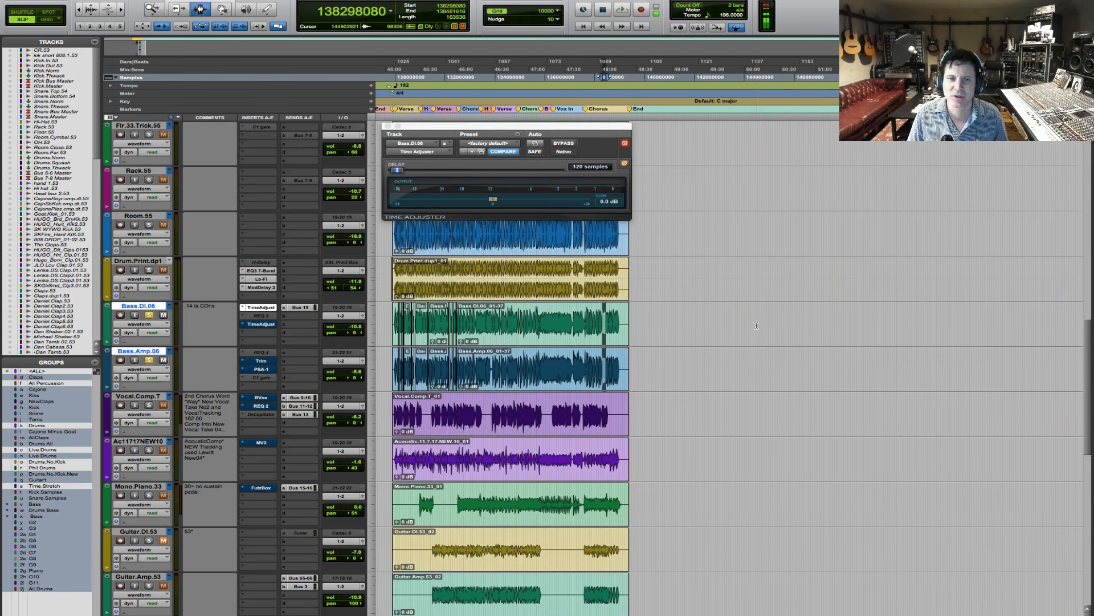
{"action": "left_click_drag", "start_coordinate": [401, 320], "coordinate": [685, 321]}
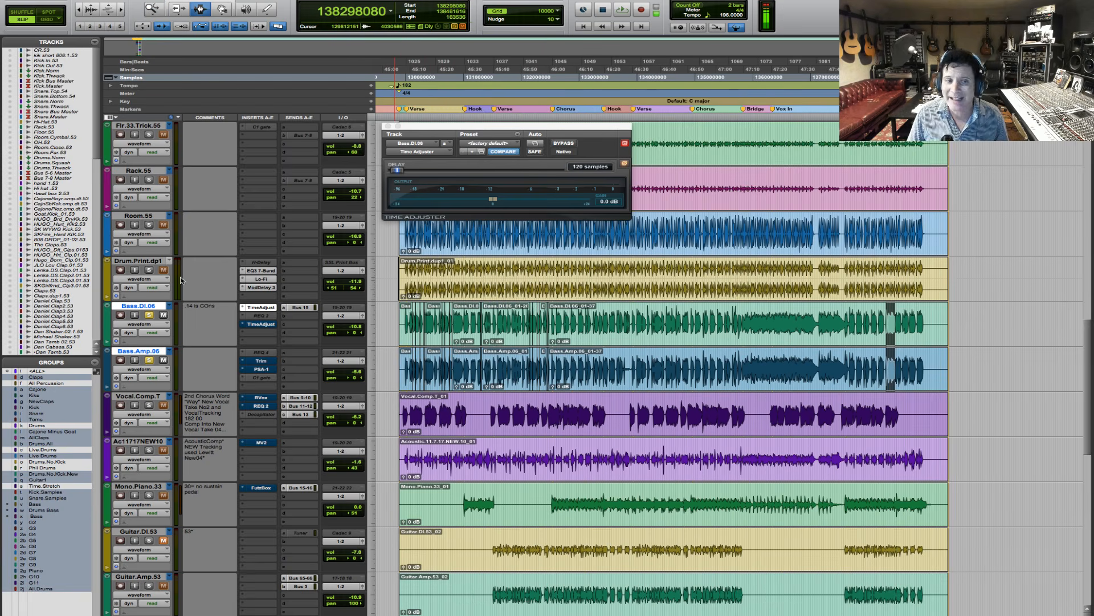
{"action": "left_click", "coordinate": [738, 363]}
{"action": "key", "text": "space"}
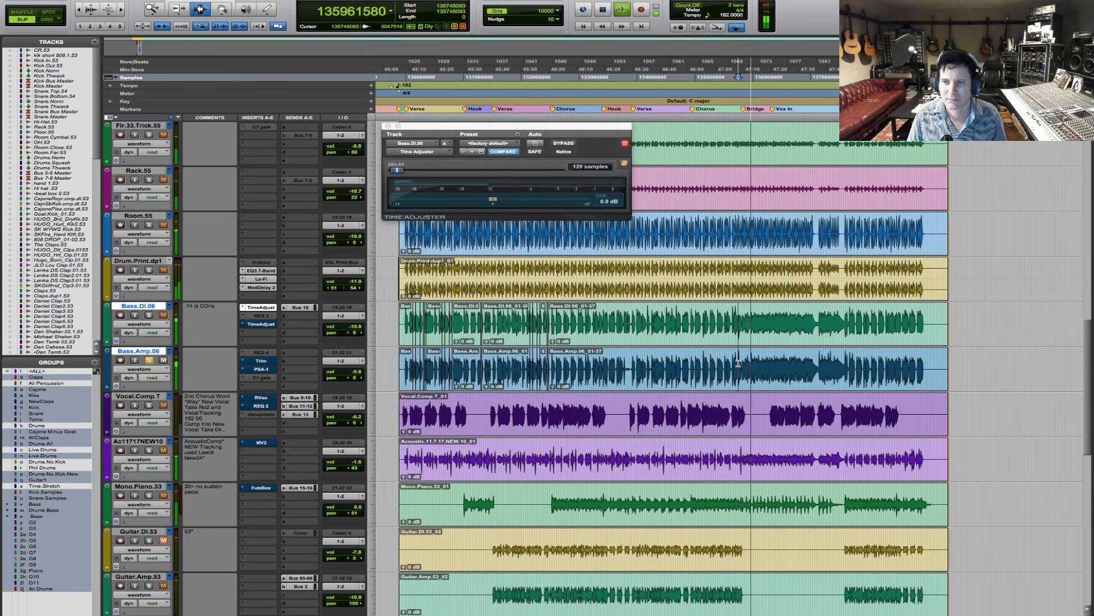
- Solo Bass.DI.06 in place of Bass.Amp.06 and replay the lead-in to the bridge from sample 135746093
{"action": "key", "text": "space"}
{"action": "left_click", "coordinate": [149, 315]}
{"action": "key", "text": "space"}
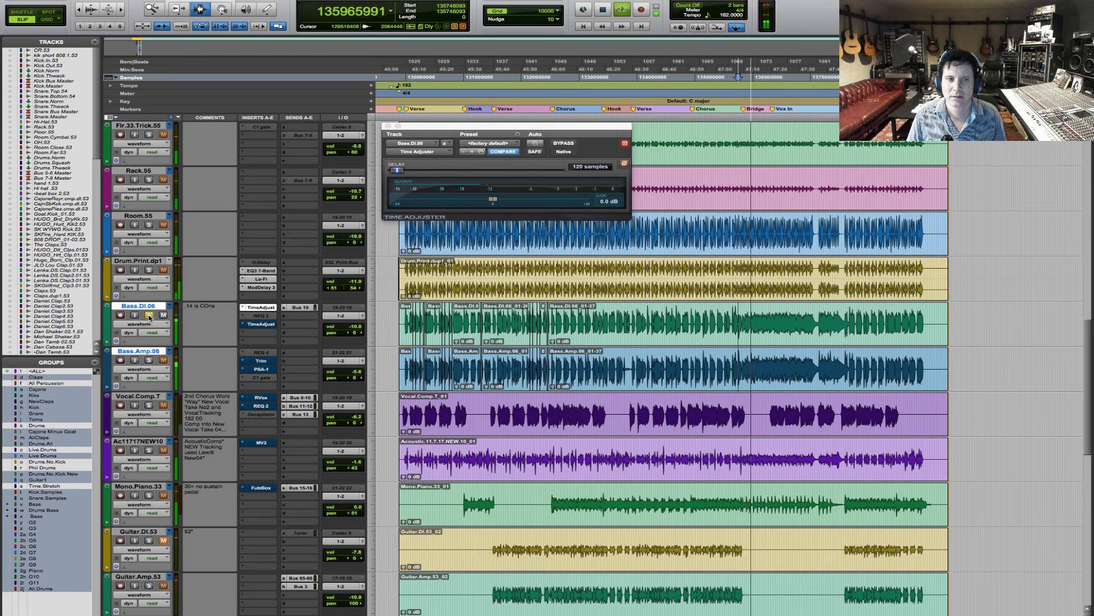
{"action": "key", "text": "space"}
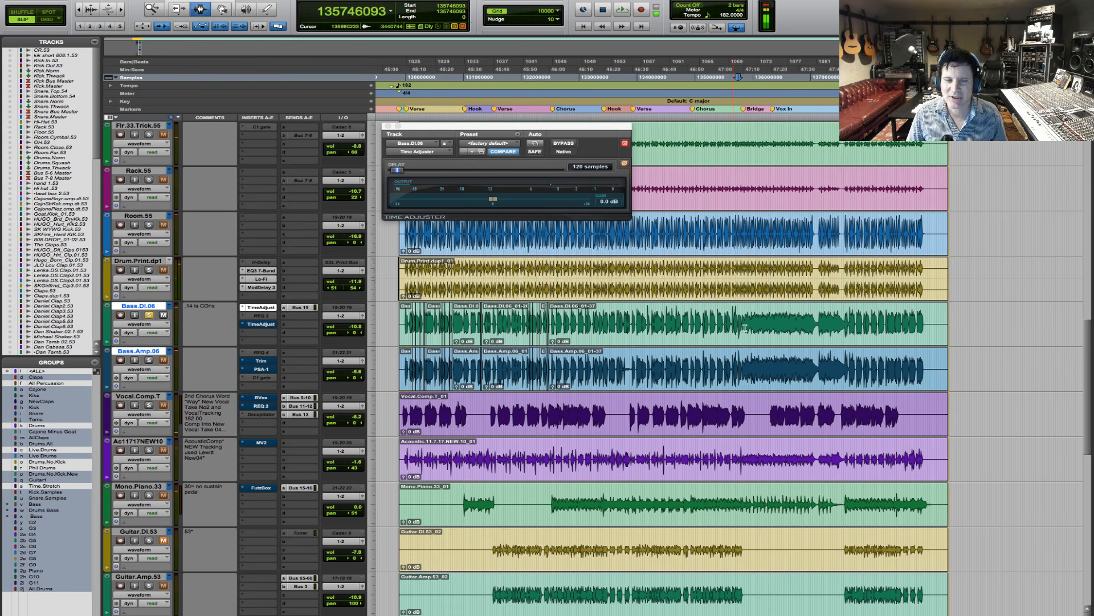
- Play the bridge from sample 135825168, comparing Bass.DI.06 alone with Bass.Amp.06 alone, and finish with both tracks soloed
{"action": "key", "text": "F5"}
{"action": "left_click_drag", "start_coordinate": [733, 322], "coordinate": [817, 322]}
{"action": "key", "text": "F5"}
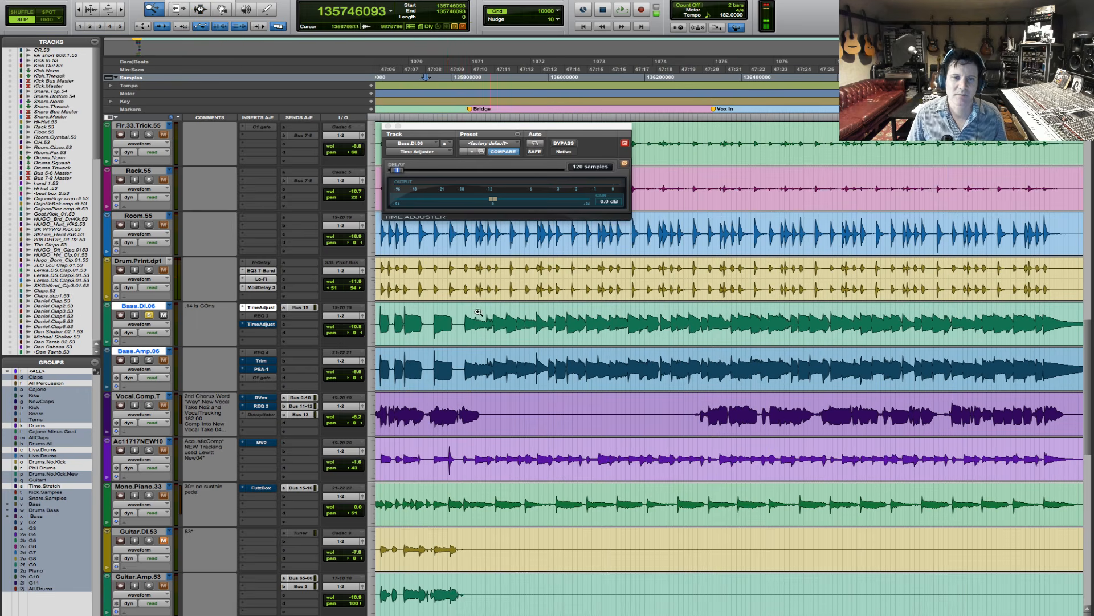
{"action": "left_click_drag", "start_coordinate": [455, 311], "coordinate": [660, 310]}
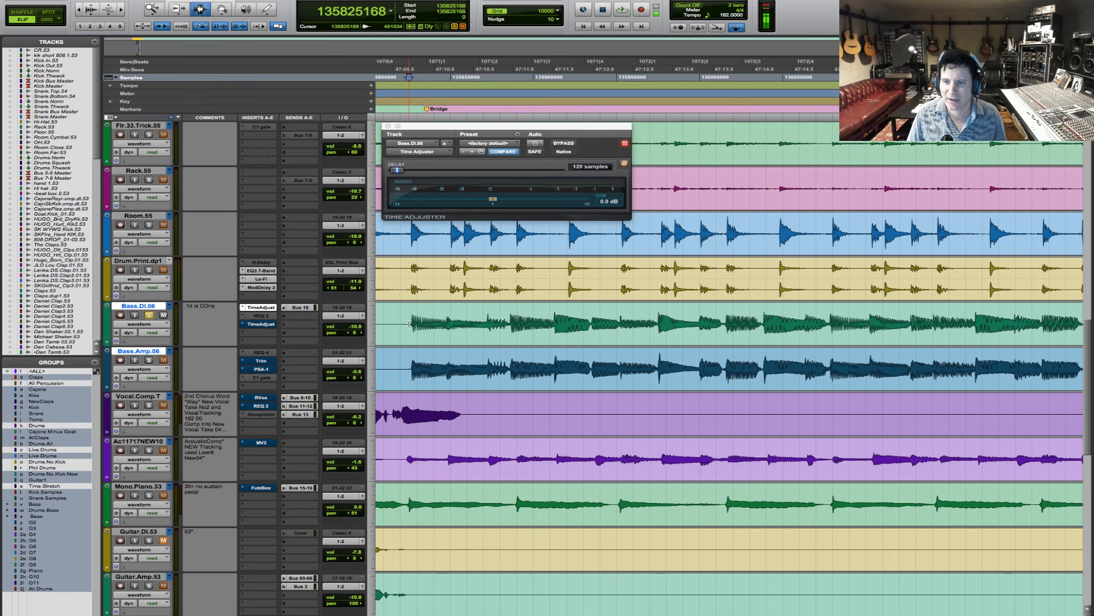
{"action": "key", "text": "space"}
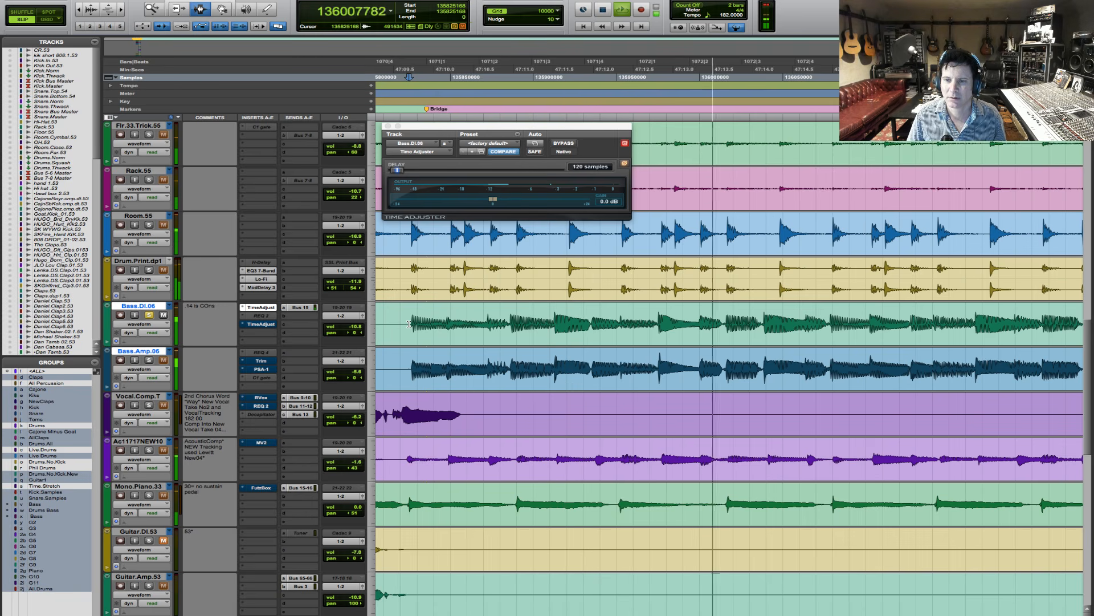
{"action": "left_click", "coordinate": [150, 360]}
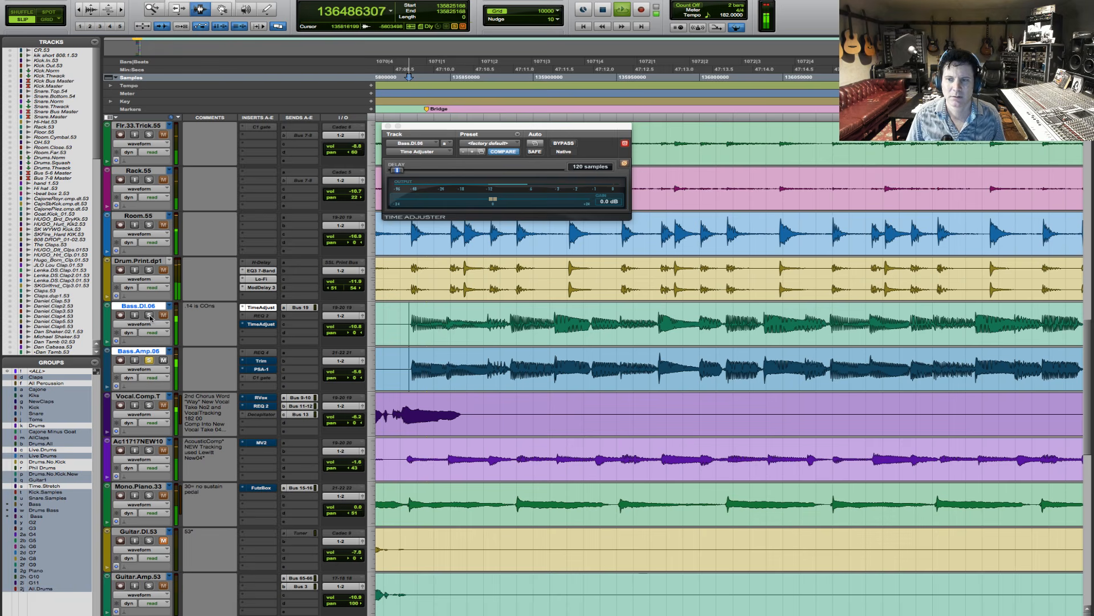
{"action": "left_click", "coordinate": [150, 360]}
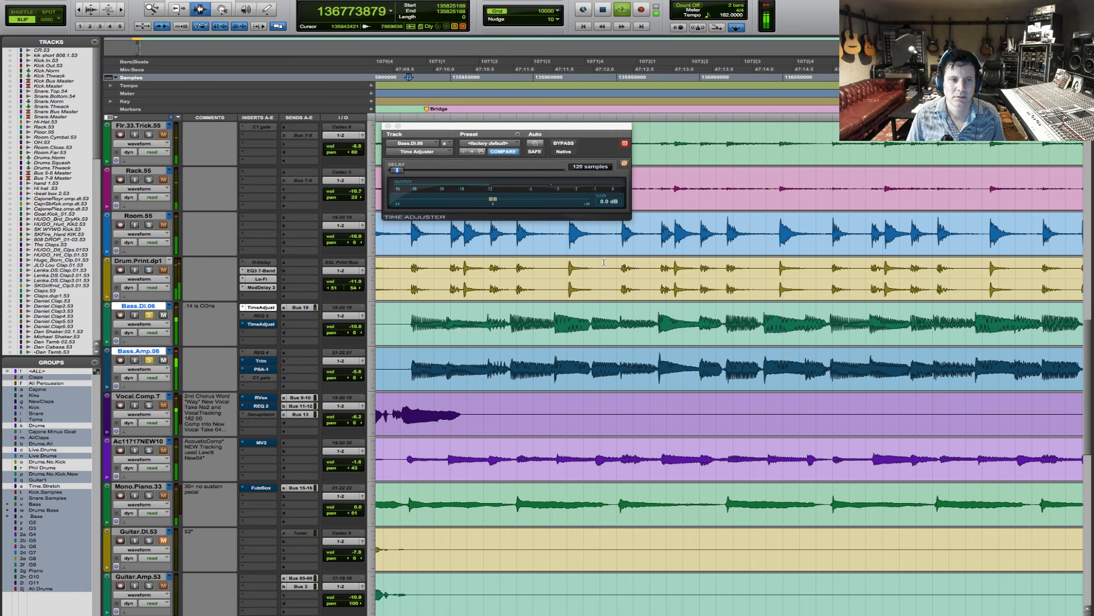
{"action": "key", "text": "space"}
- Switch to Grid mode and play both bass tracks from sample 133520000, just after the Hook marker
{"action": "key", "text": "r"}
{"action": "key", "text": "r"}
{"action": "key", "text": "r"}
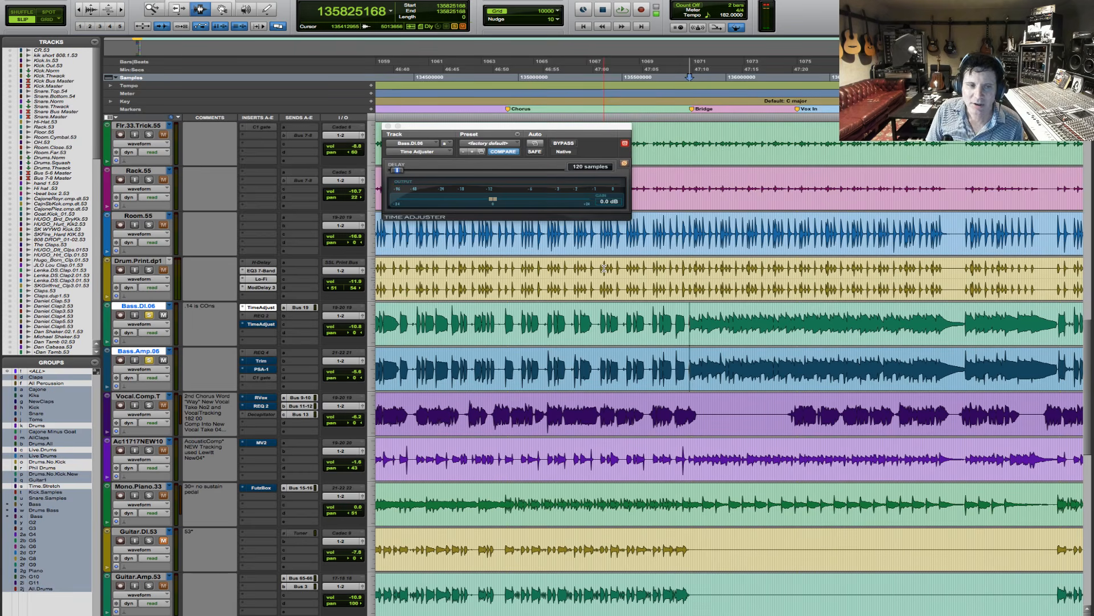
{"action": "key", "text": "r"}
{"action": "key", "text": "r"}
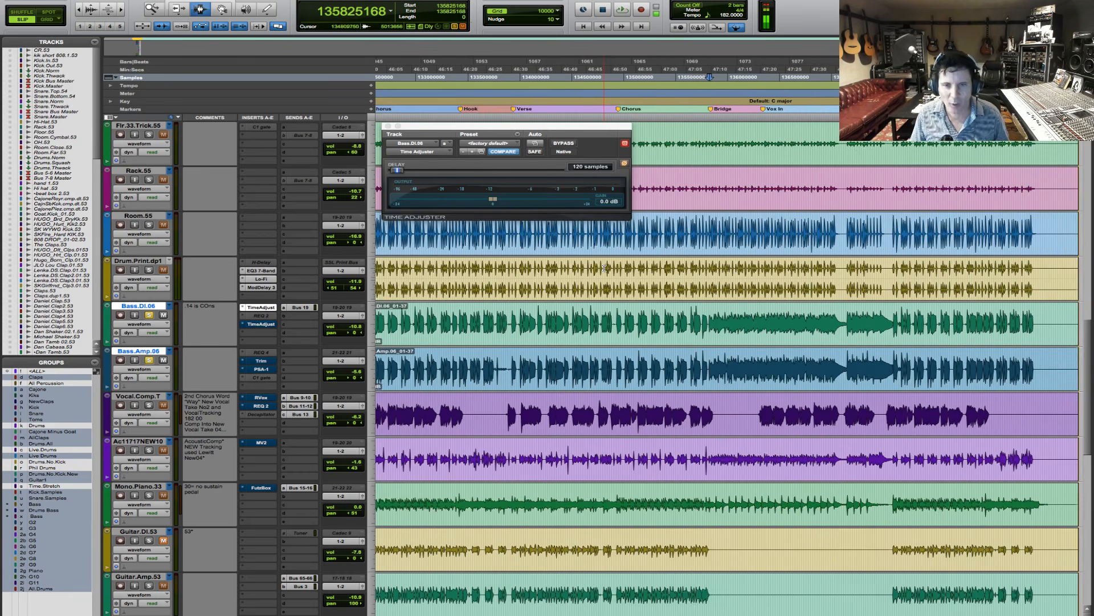
{"action": "key", "text": "F5"}
{"action": "left_click_drag", "start_coordinate": [530, 326], "coordinate": [603, 319]}
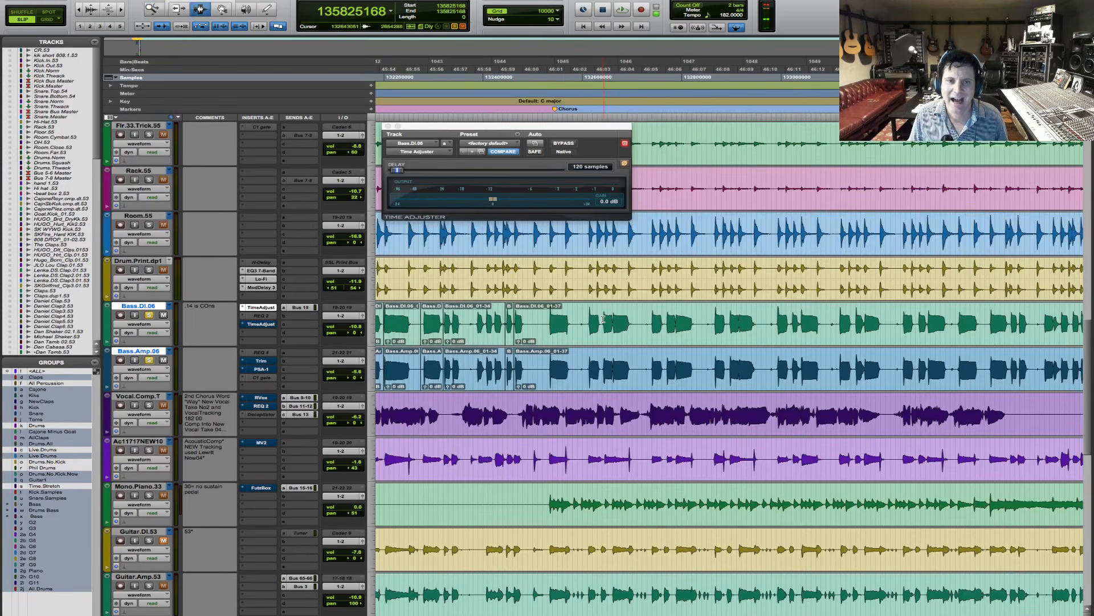
{"action": "key", "text": "r"}
{"action": "key", "text": "r"}
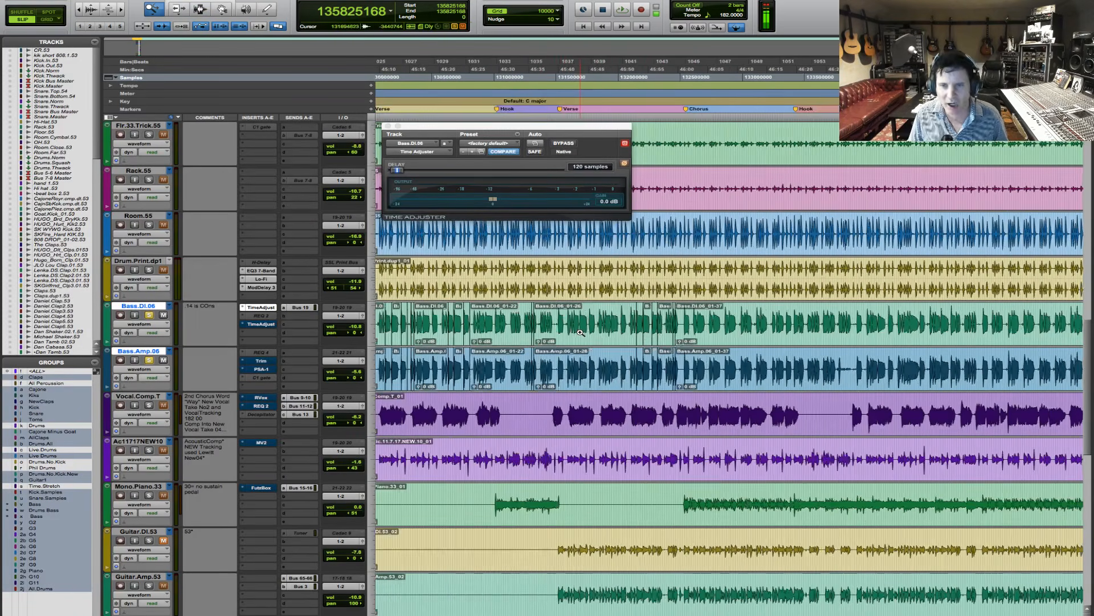
{"action": "left_click_drag", "start_coordinate": [786, 317], "coordinate": [962, 322]}
{"action": "left_click_drag", "start_coordinate": [473, 322], "coordinate": [654, 320]}
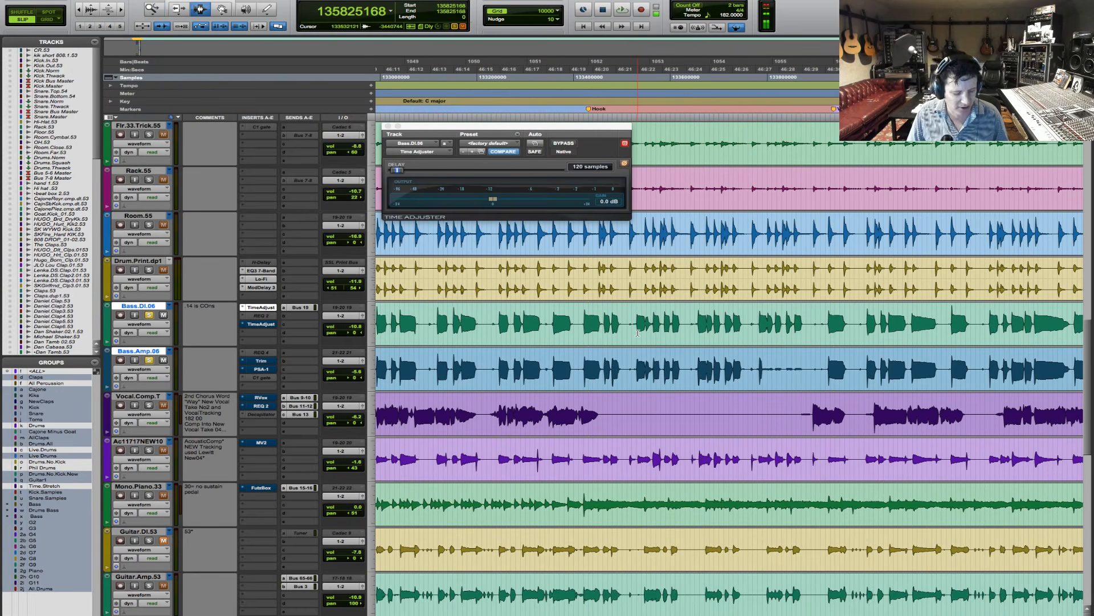
{"action": "key", "text": "F4"}
{"action": "left_click", "coordinate": [631, 324]}
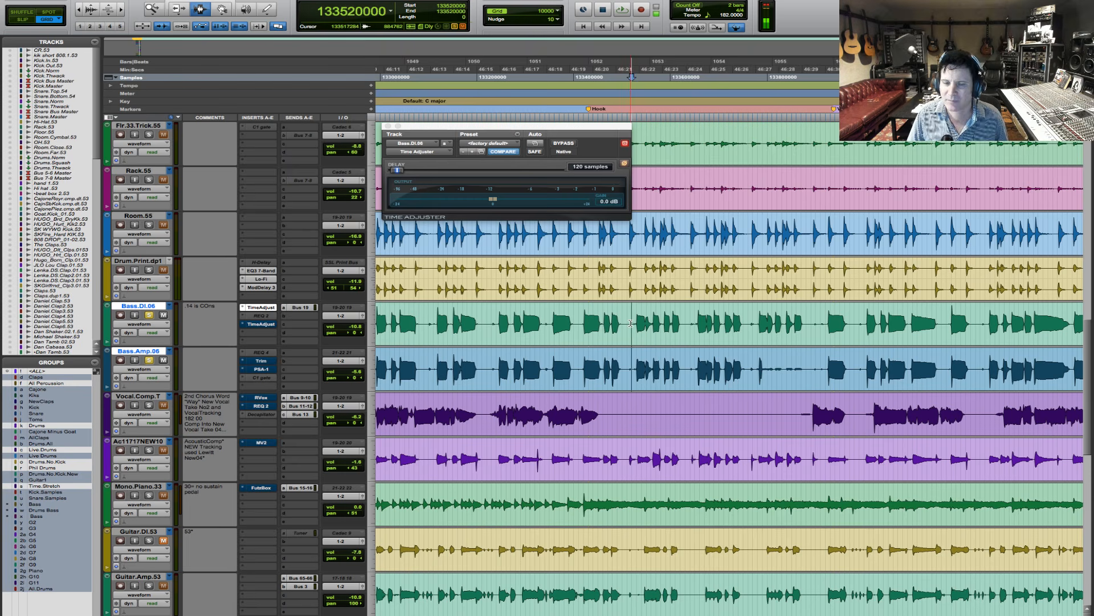
{"action": "key", "text": "space"}
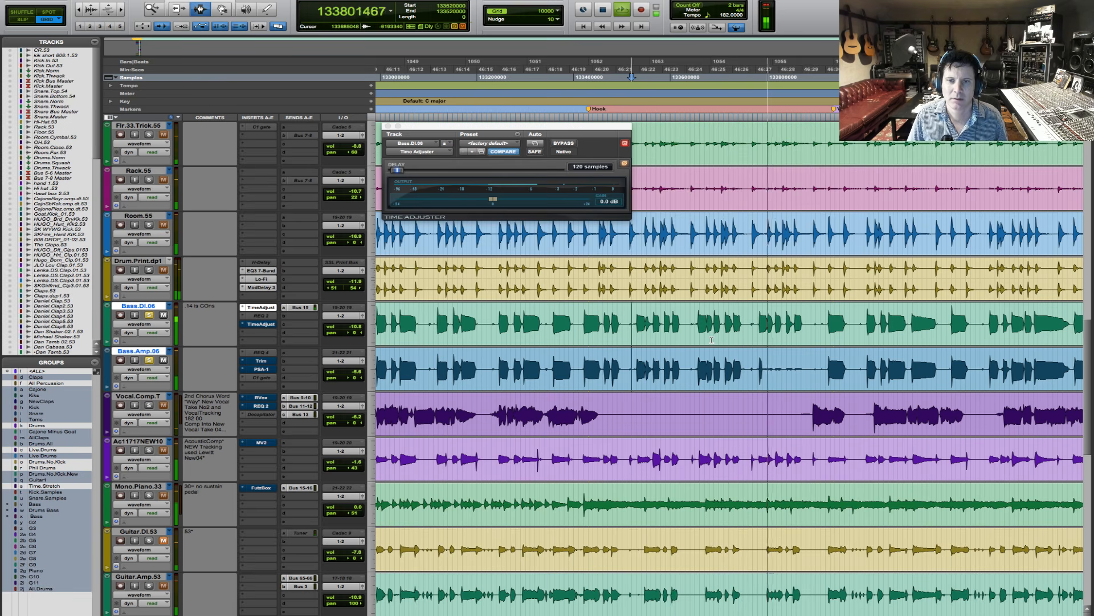
{"action": "key", "text": "space"}
- Select samples 133650000 to 133750000 on Bass.DI.06 and Bass.Amp.06 within the Hook section
{"action": "key", "text": "F5"}
{"action": "left_click_drag", "start_coordinate": [665, 326], "coordinate": [867, 322]}
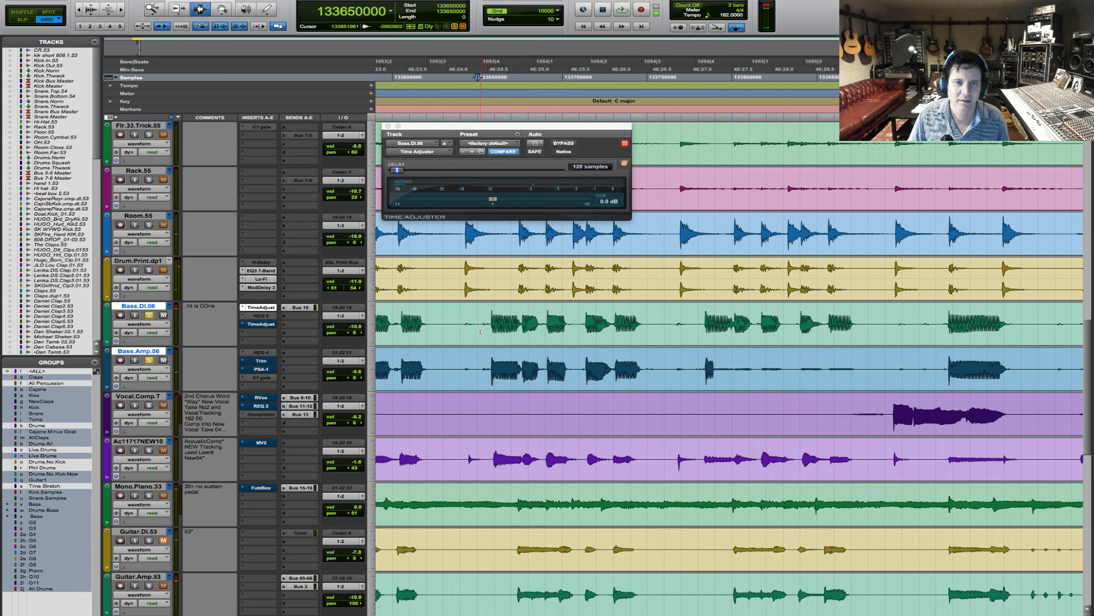
{"action": "left_click_drag", "start_coordinate": [480, 332], "coordinate": [645, 340]}
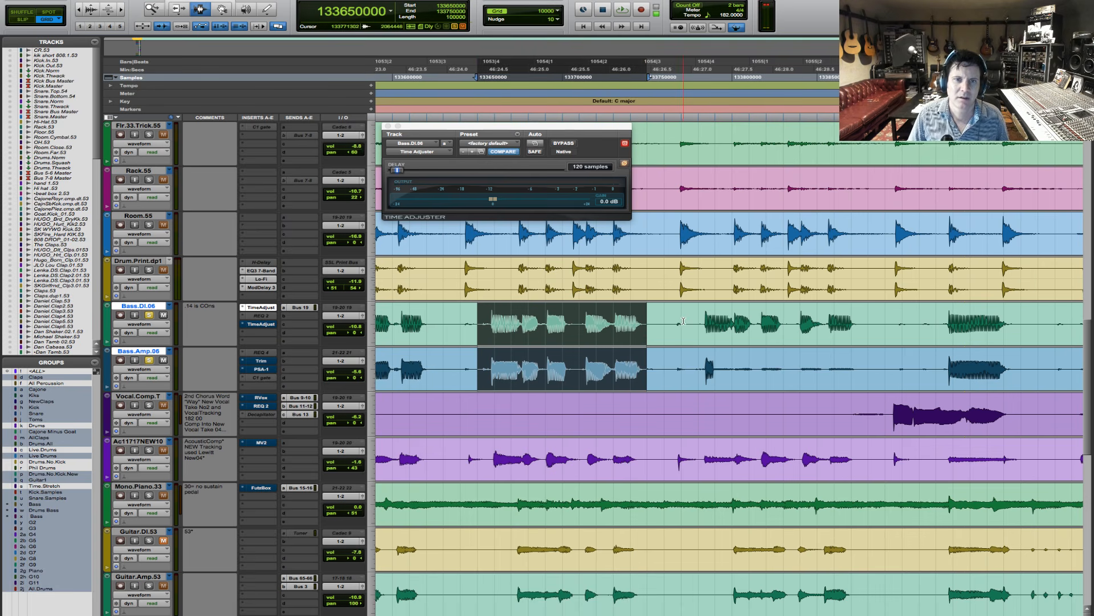
- Switch to Slip mode and copy the 103408-sample bass phrase starting at 133657814 on both bass tracks to sample 133784102
{"action": "key", "text": "F3"}
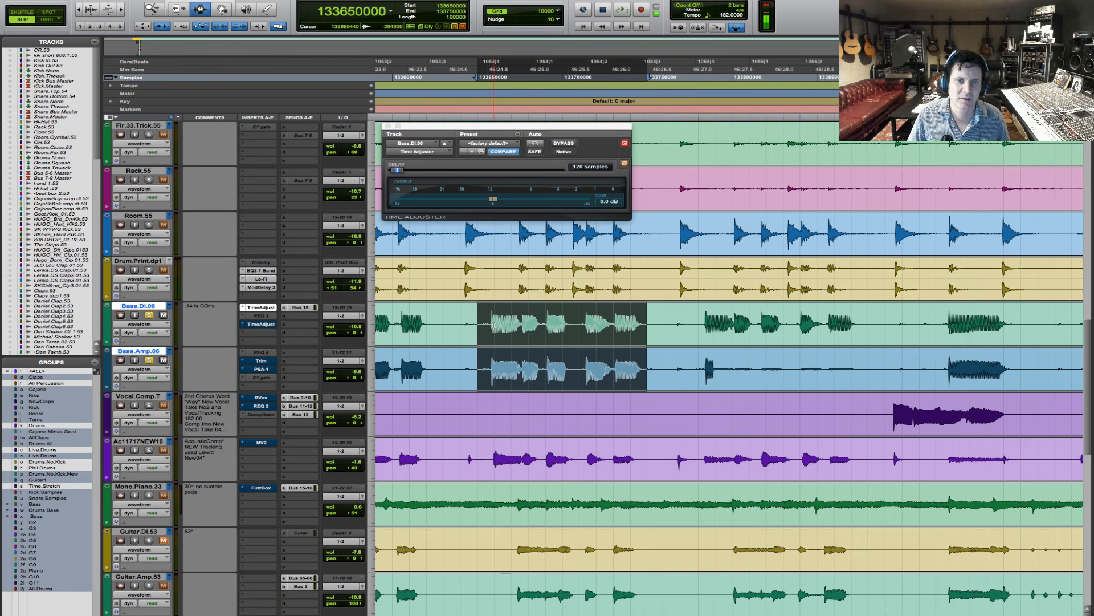
{"action": "left_click", "coordinate": [490, 321]}
{"action": "left_click_drag", "start_coordinate": [490, 320], "coordinate": [664, 335]}
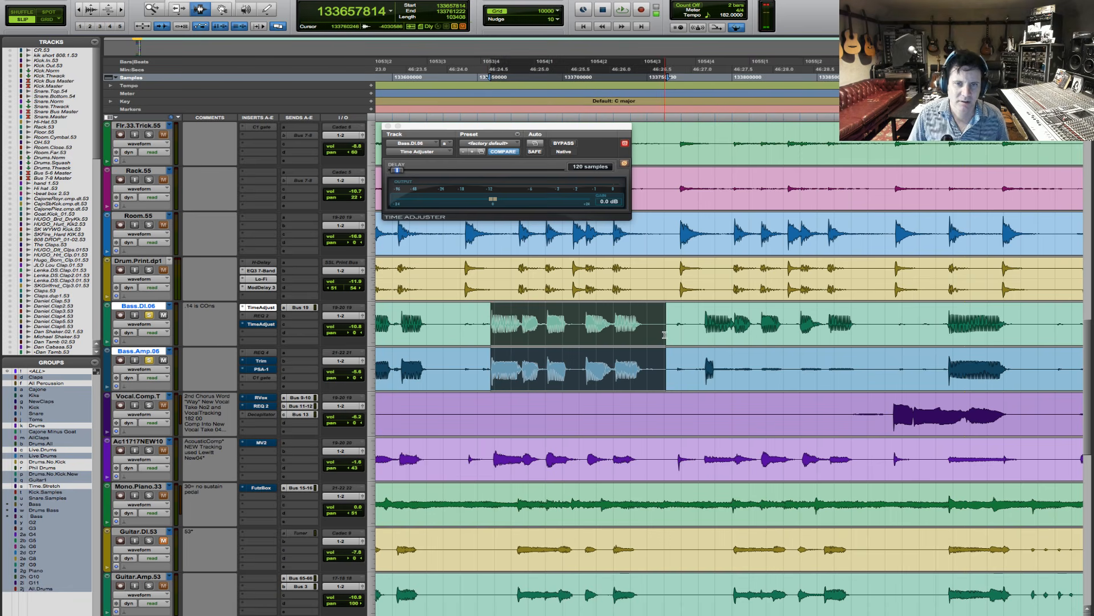
{"action": "left_click", "coordinate": [700, 334]}
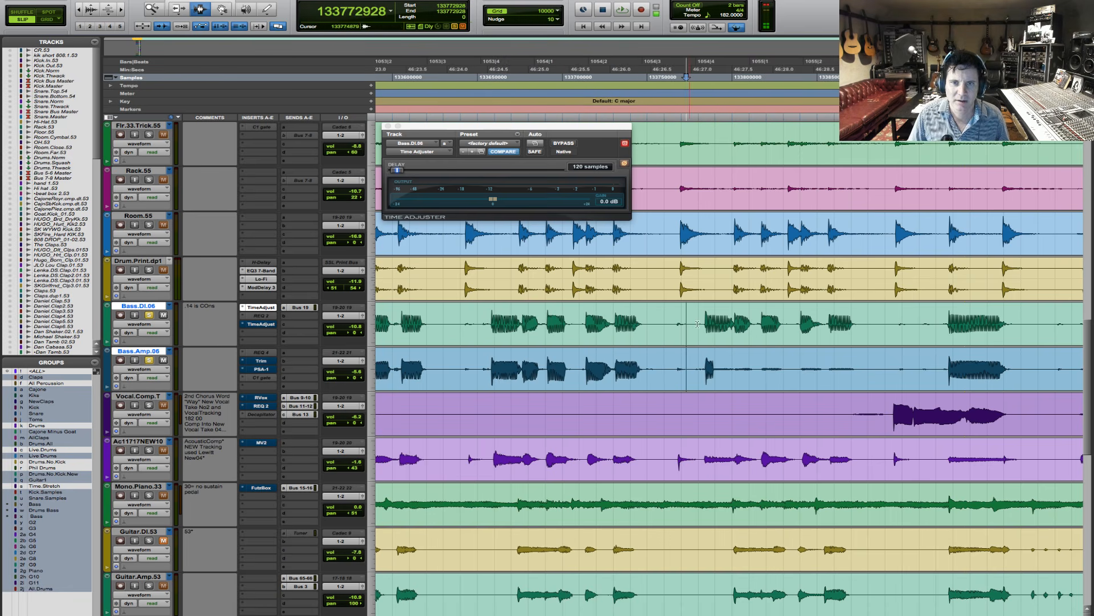
{"action": "double_click", "coordinate": [728, 335]}
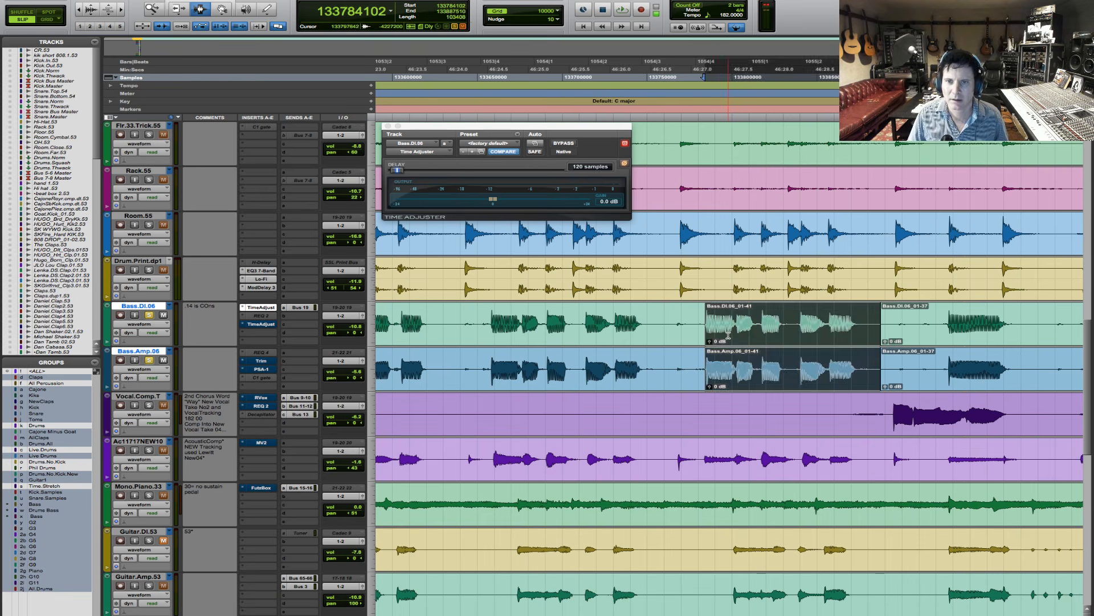
- Play the pasted bass phrase from sample 133745613, and replay it with the drum tracks soloed alongside both basses
{"action": "left_click", "coordinate": [640, 323]}
{"action": "key", "text": "space"}
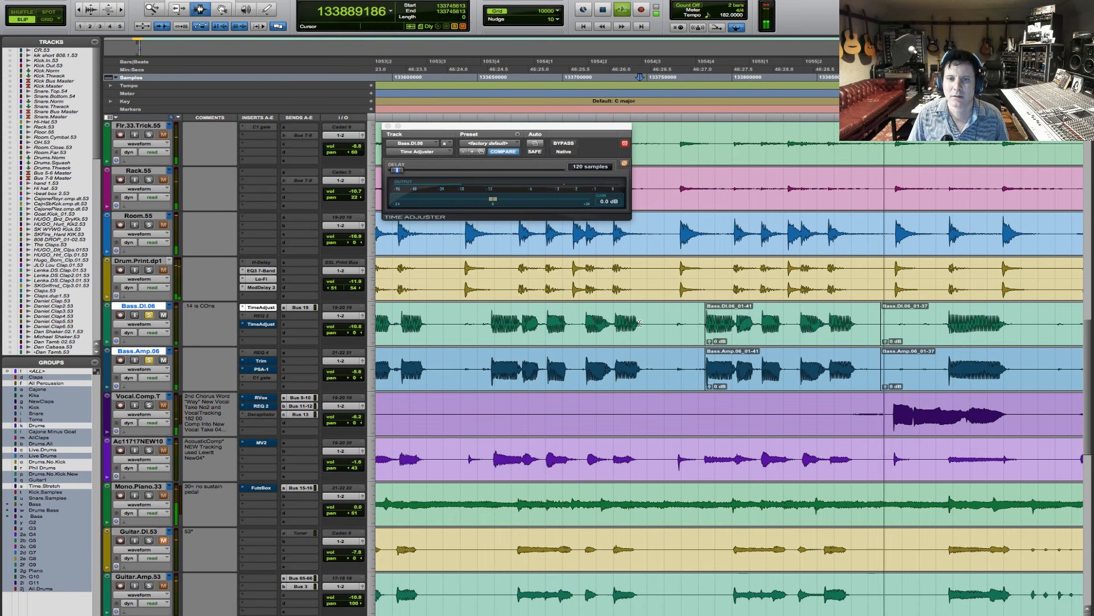
{"action": "key", "text": "space"}
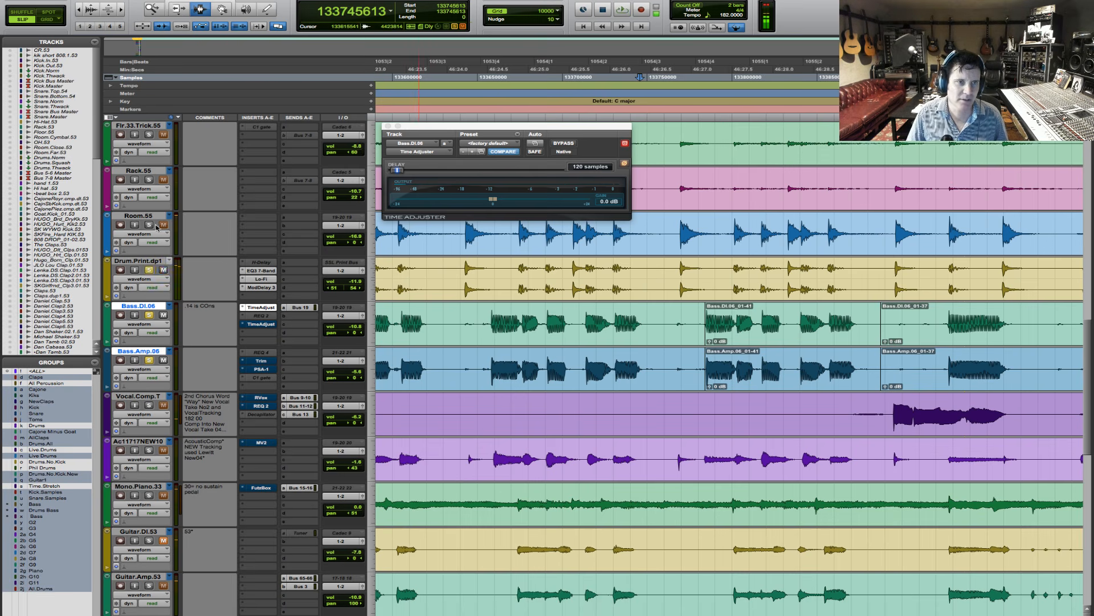
{"action": "left_click", "coordinate": [150, 225]}
{"action": "key", "text": "space"}
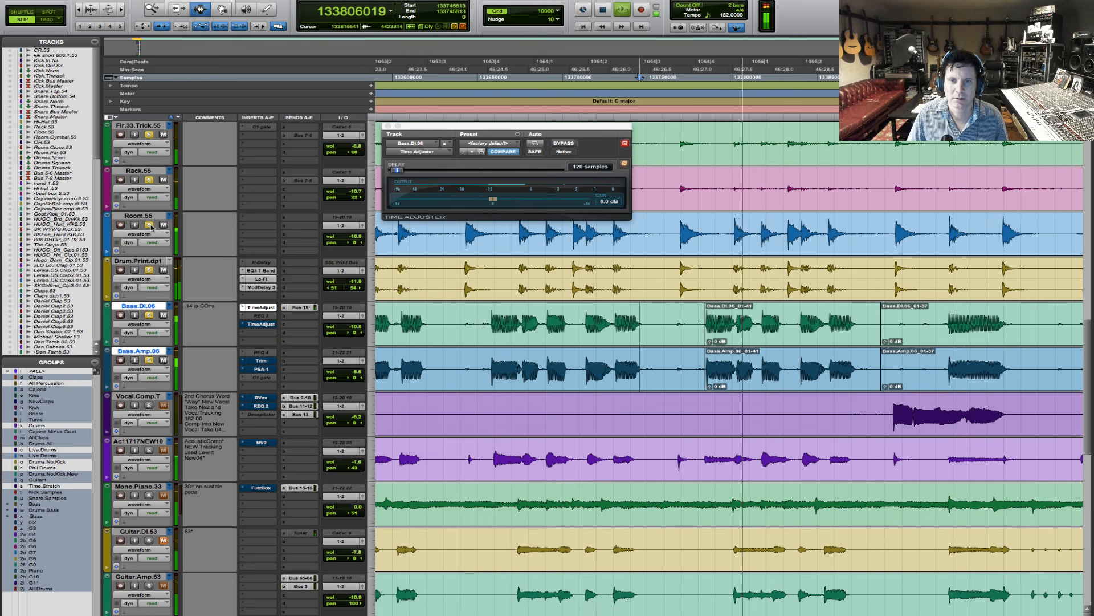
{"action": "key", "text": "space"}
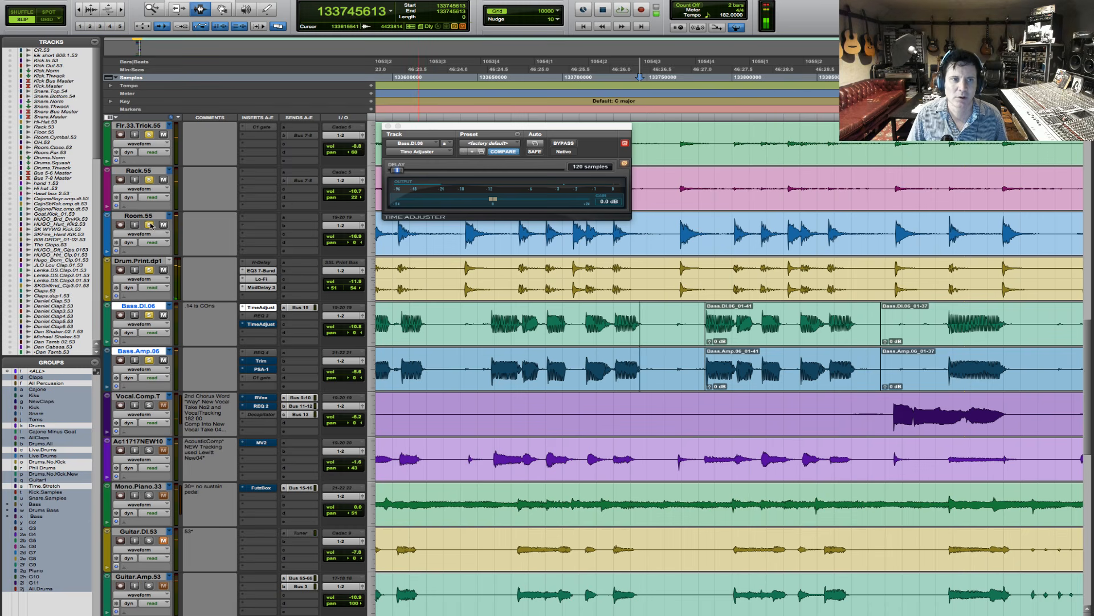
- Play the chorus from sample 132725846 with Bass.DI.06 soloed, and bring Bass.Amp.06 back into the solo during playback
{"action": "key", "text": "r"}
{"action": "key", "text": "r"}
{"action": "key", "text": "r"}
{"action": "key", "text": "r"}
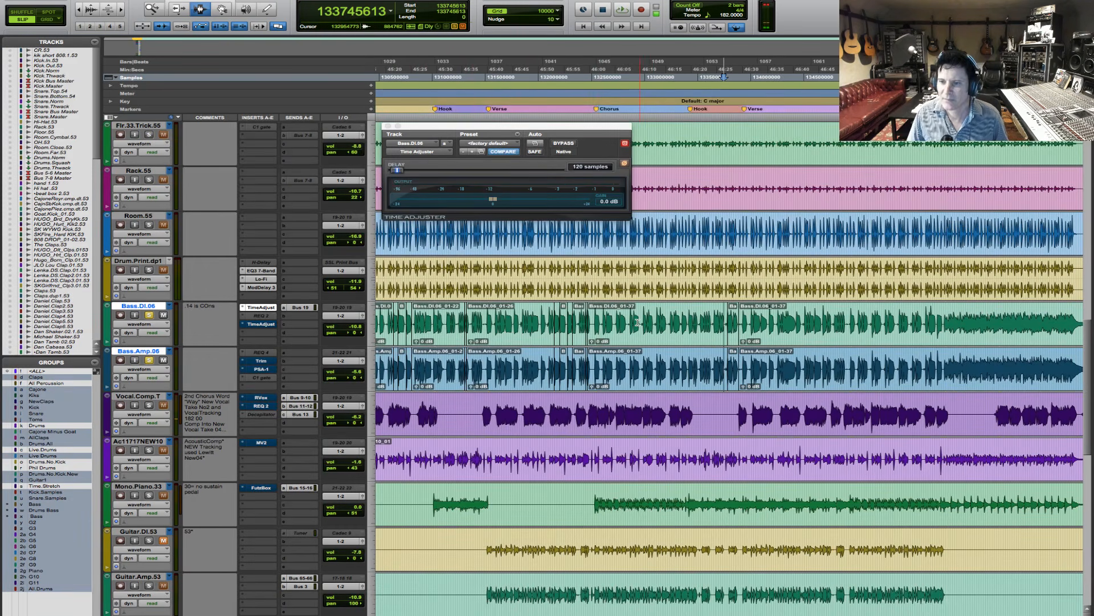
{"action": "key", "text": "F5"}
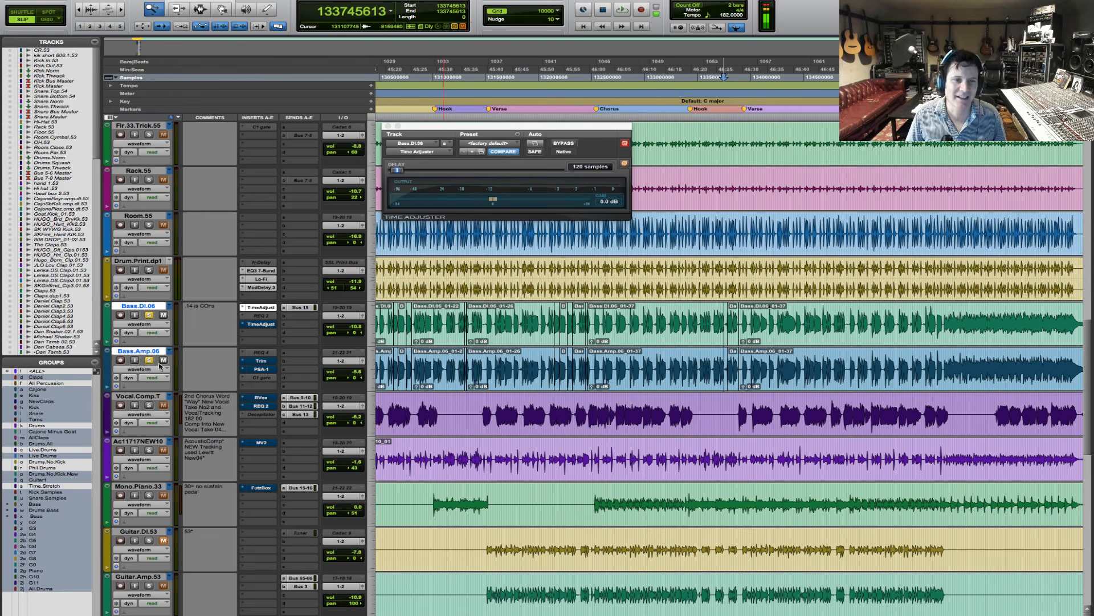
{"action": "key", "text": "F7"}
{"action": "left_click", "coordinate": [616, 324]}
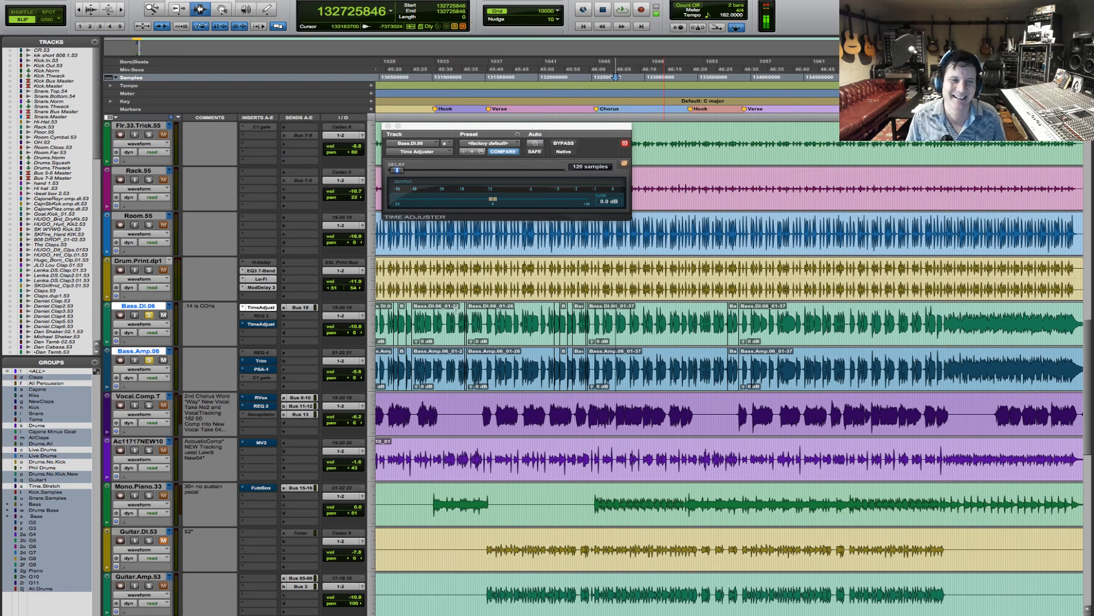
{"action": "key", "text": "space"}
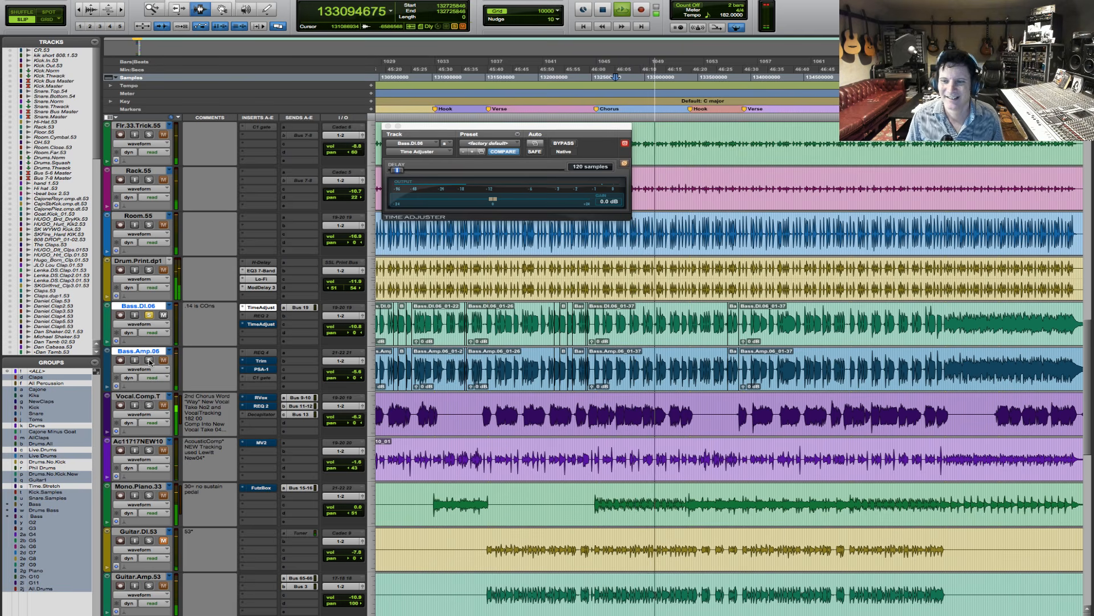
{"action": "left_click", "coordinate": [149, 360]}
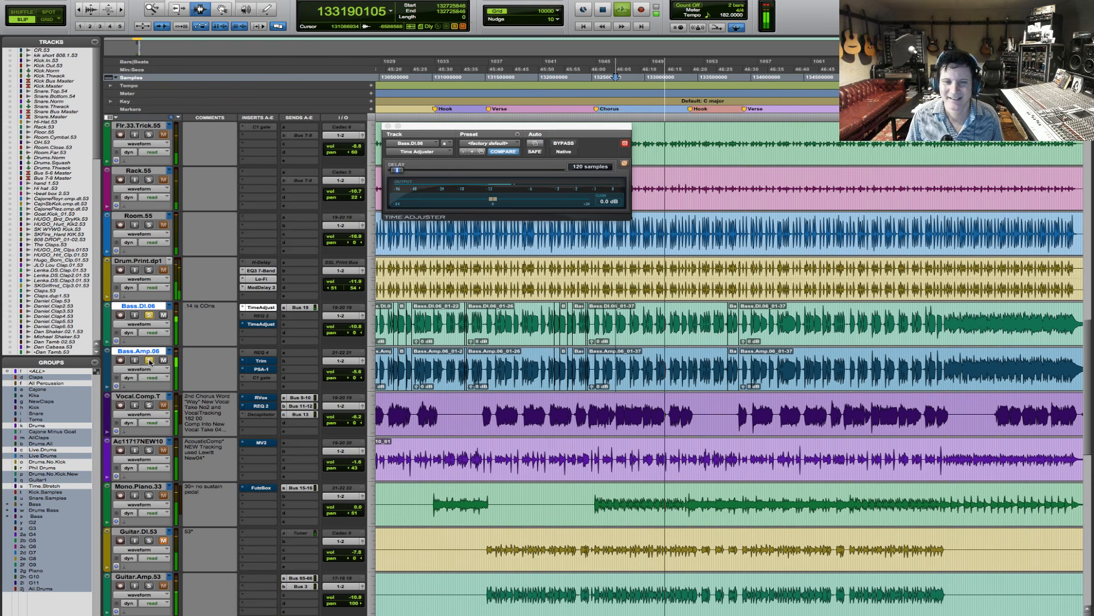
{"action": "key", "text": "space"}
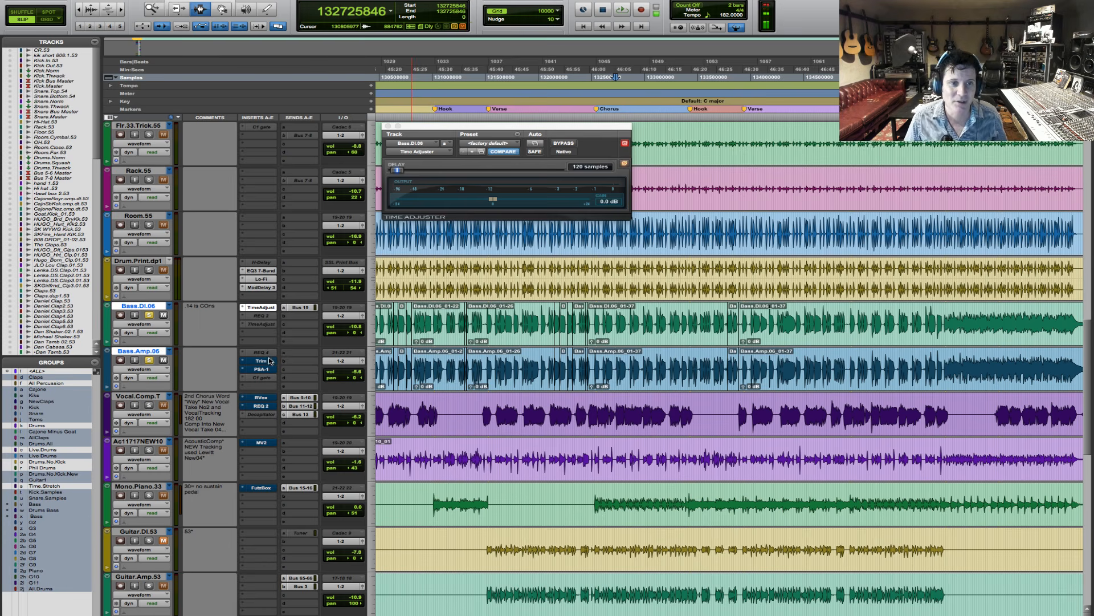
- Make Trim and PSA-1 inactive on Bass.Amp.06, and replace Trim with EQ3 1-Band (mono)
{"action": "left_click", "coordinate": [265, 370], "text": "ctrl+super"}
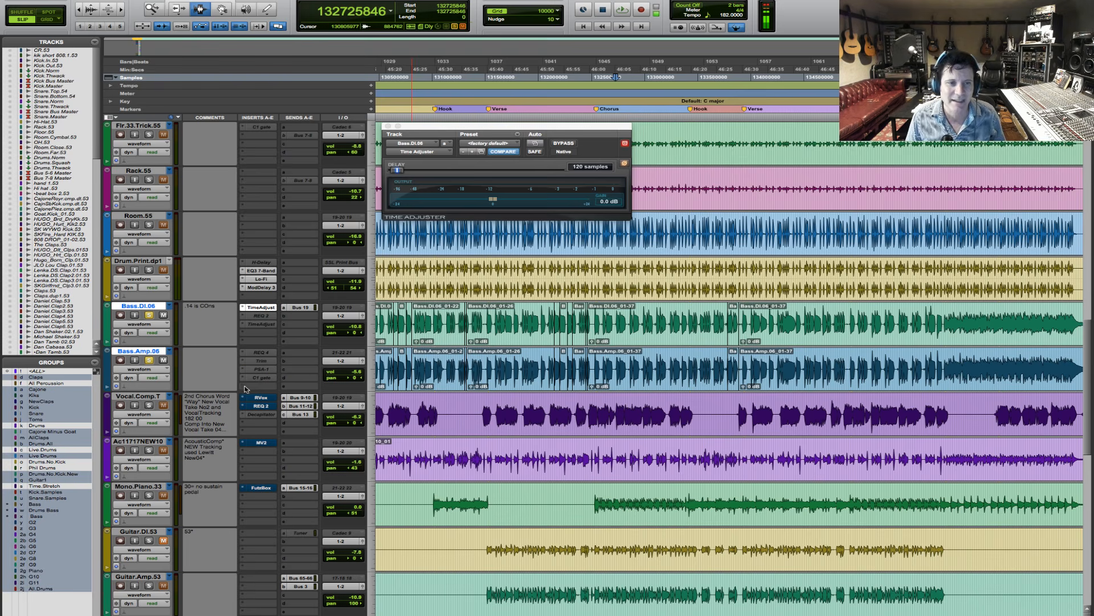
{"action": "left_click", "coordinate": [242, 363]}
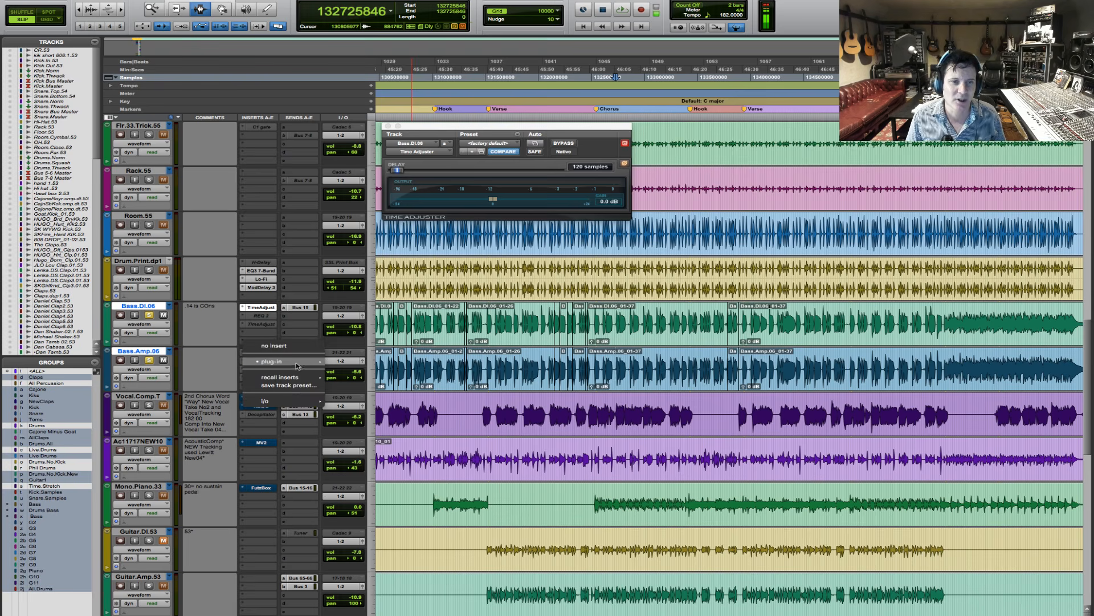
{"action": "mouse_move", "coordinate": [280, 362]}
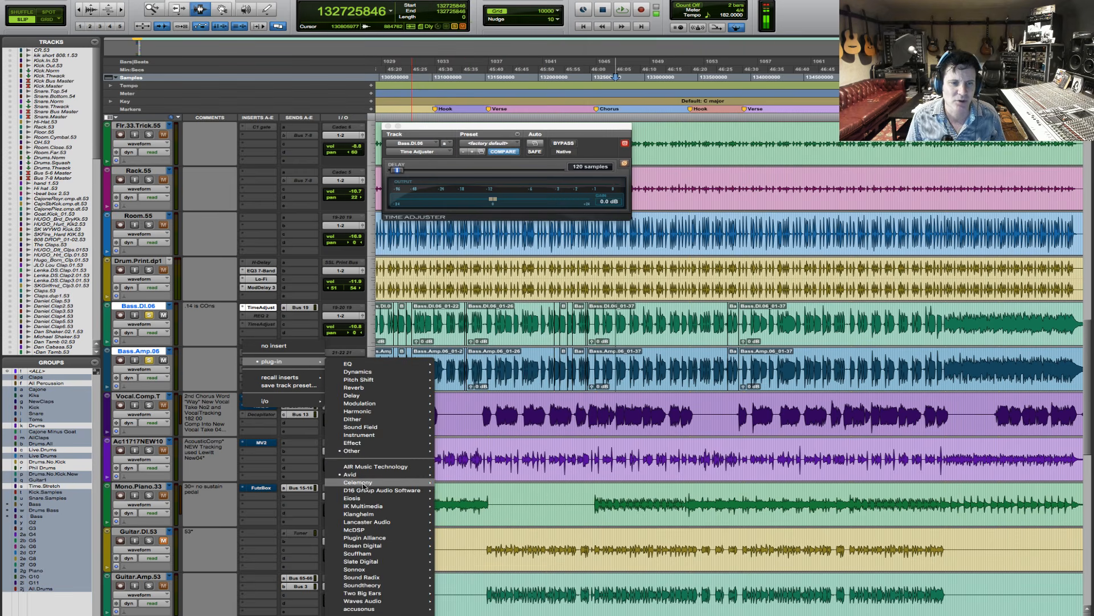
{"action": "mouse_move", "coordinate": [365, 474]}
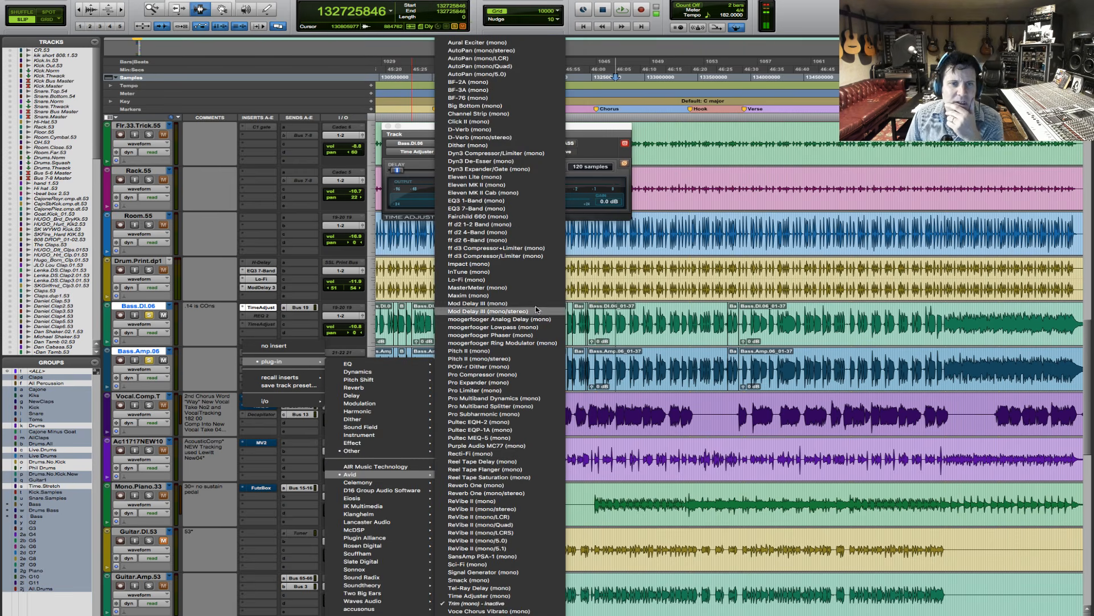
{"action": "left_click", "coordinate": [535, 201]}
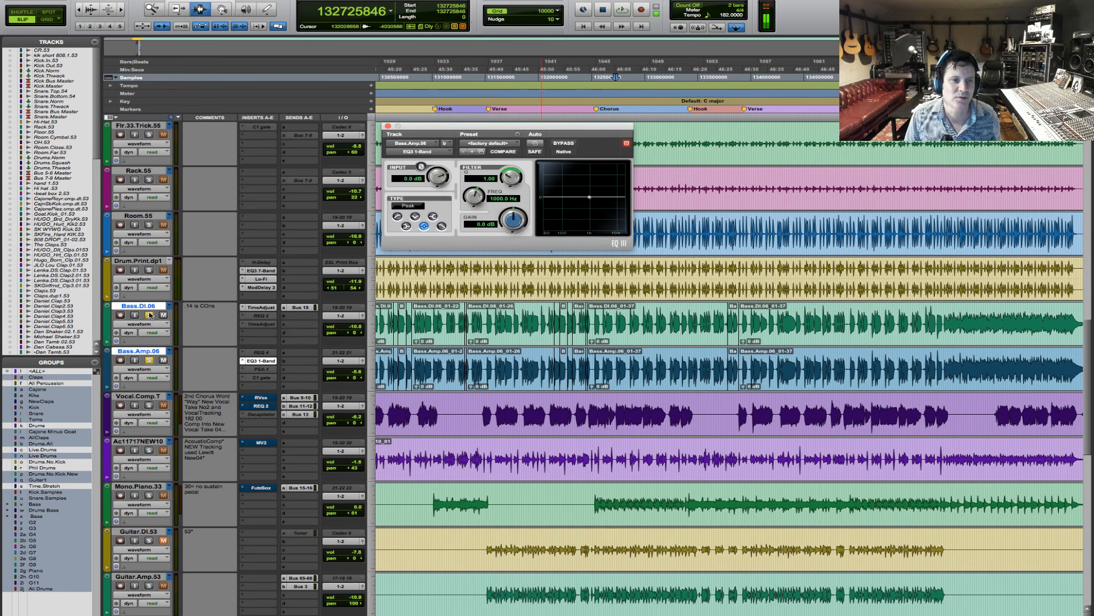
- With Bass.Amp.06 playing alone, set its EQ to Low-Pass at 207.7 Hz, trying a 6 dB/oct slope before settling on 12 dB/oct
{"action": "left_click", "coordinate": [149, 314]}
{"action": "left_click", "coordinate": [441, 226]}
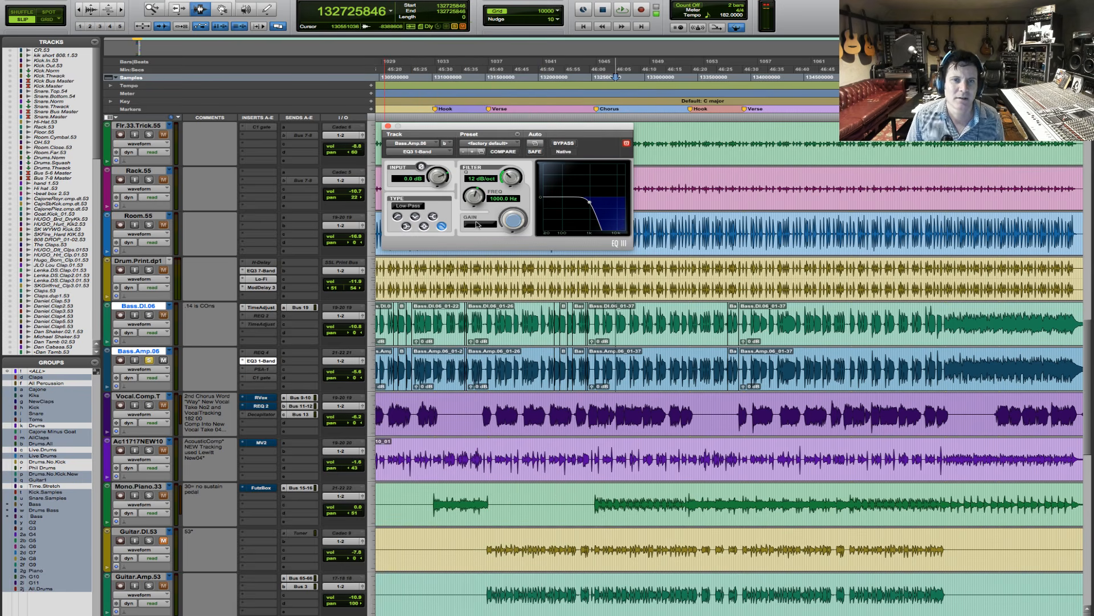
{"action": "key", "text": "space"}
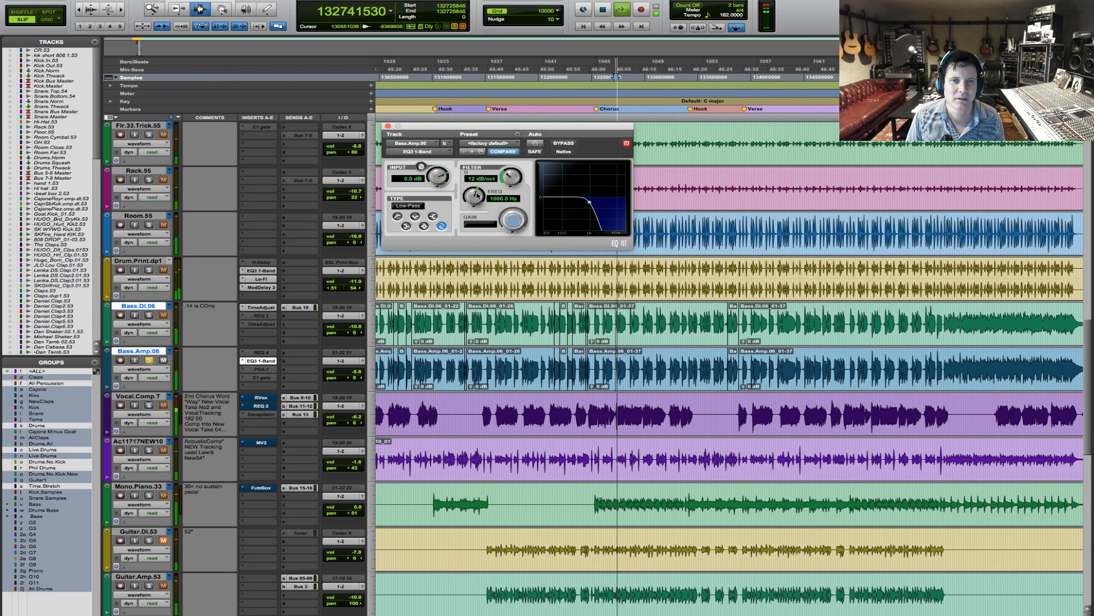
{"action": "left_click_drag", "start_coordinate": [489, 199], "coordinate": [467, 221]}
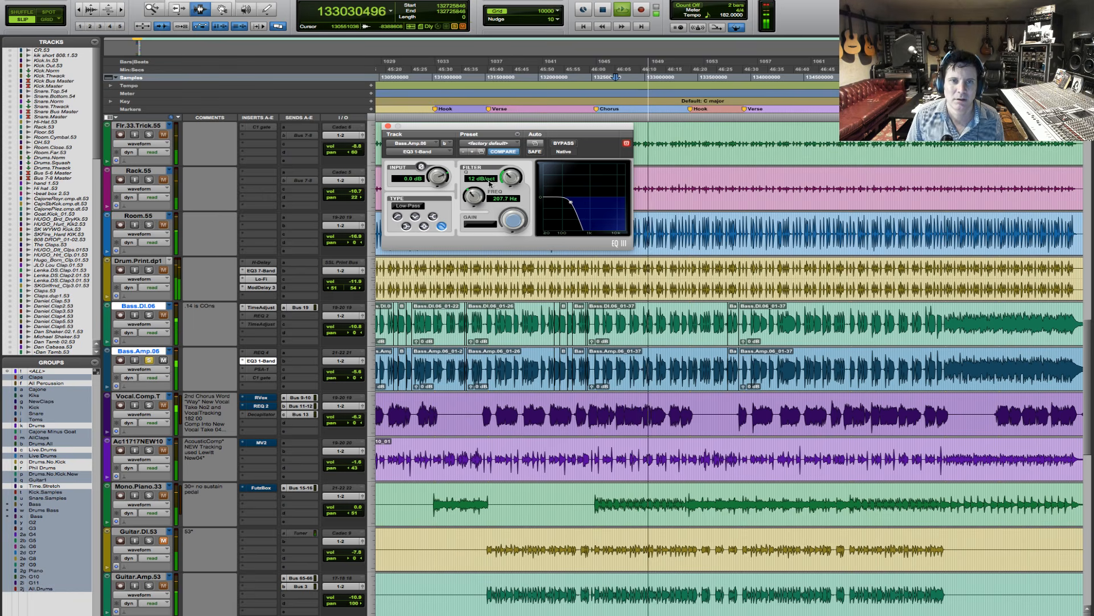
{"action": "left_click_drag", "start_coordinate": [517, 176], "coordinate": [516, 186]}
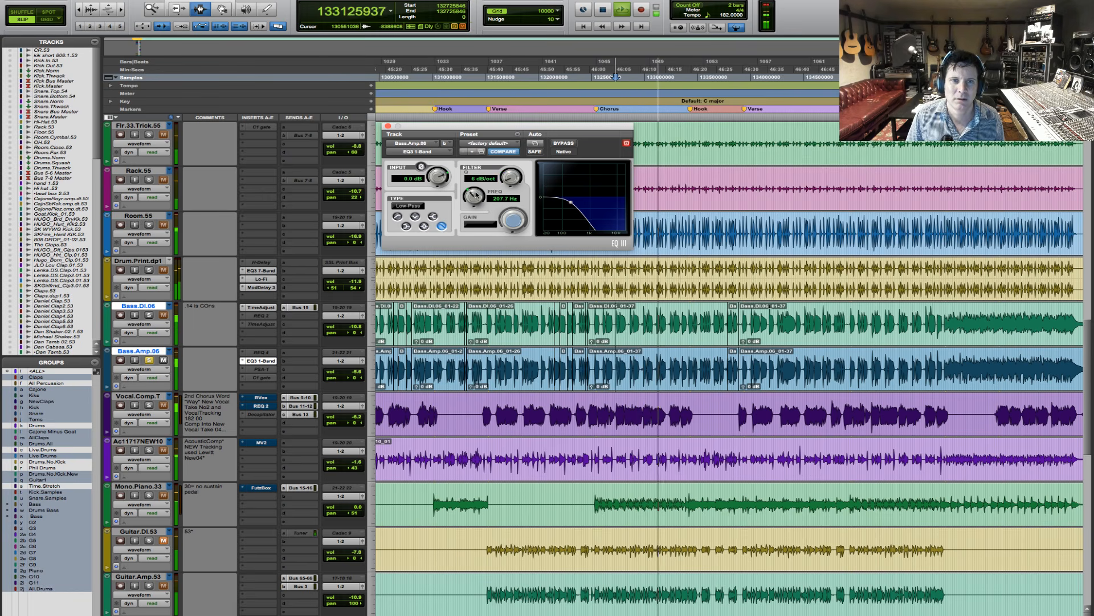
{"action": "left_click_drag", "start_coordinate": [515, 171], "coordinate": [515, 165]}
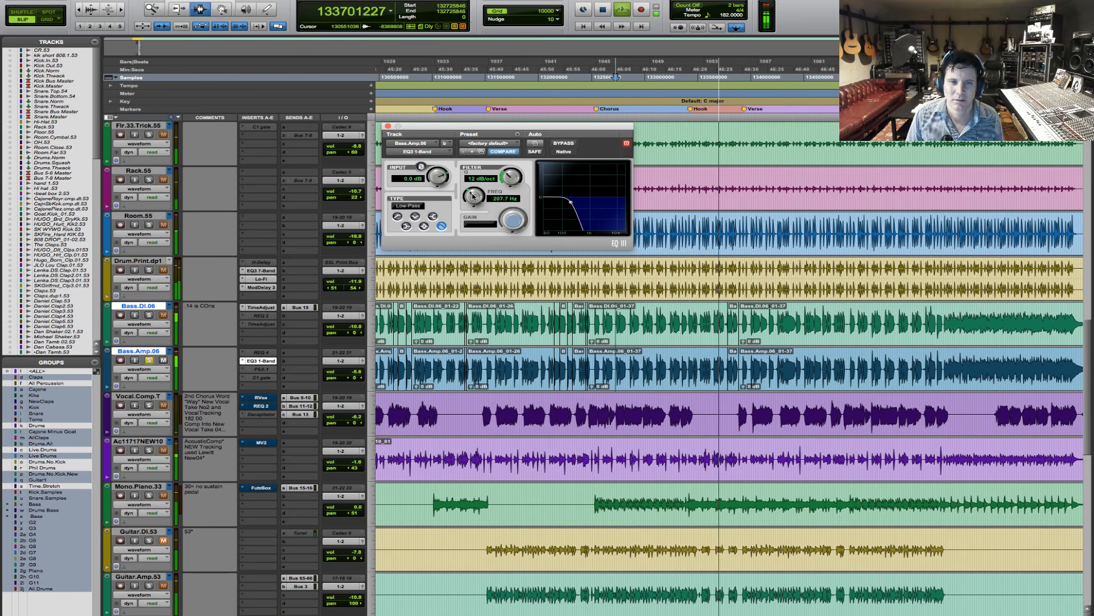
{"action": "key", "text": "space"}
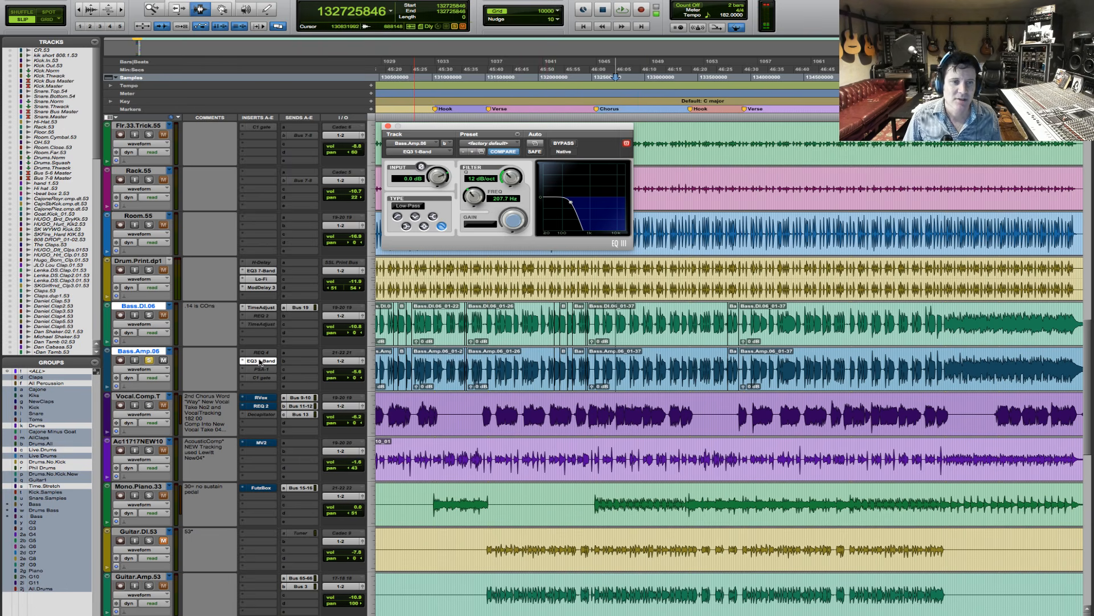
- Copy the EQ3 1-Band insert from Bass.Amp.06 to Bass.DI.06 and change the copy's filter type to High-Pass
{"action": "left_click_drag", "start_coordinate": [260, 361], "coordinate": [261, 333]}
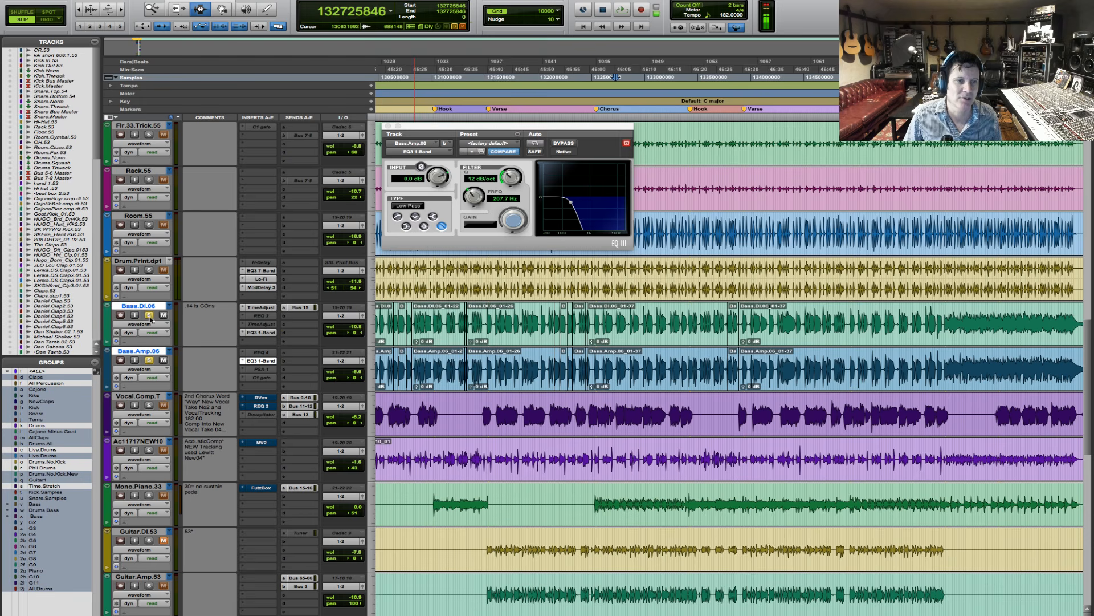
{"action": "left_click", "coordinate": [149, 359]}
{"action": "left_click", "coordinate": [263, 333]}
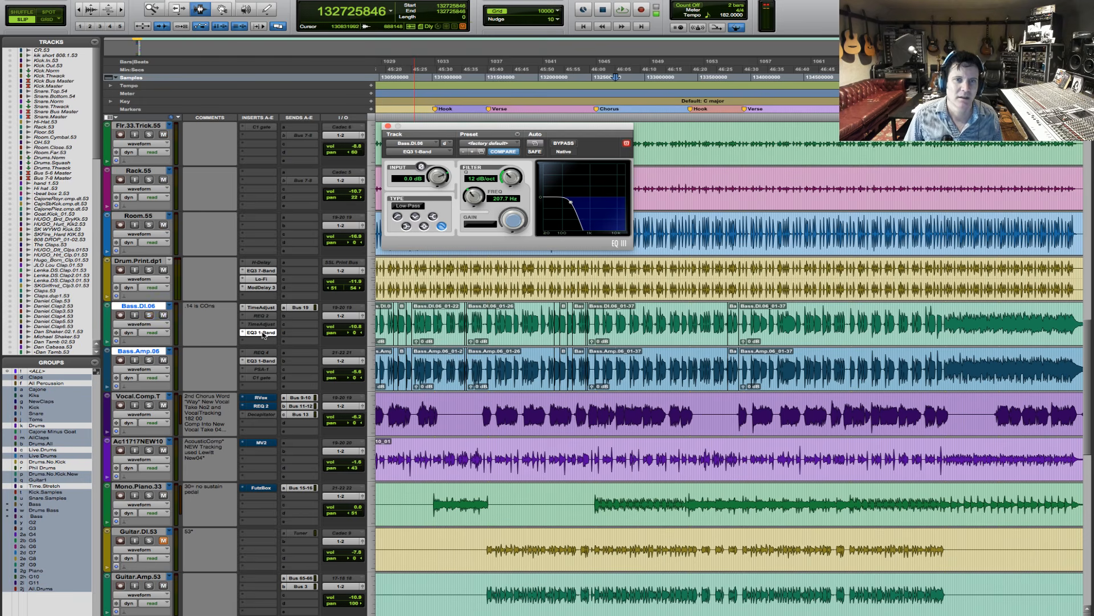
{"action": "left_click", "coordinate": [397, 217]}
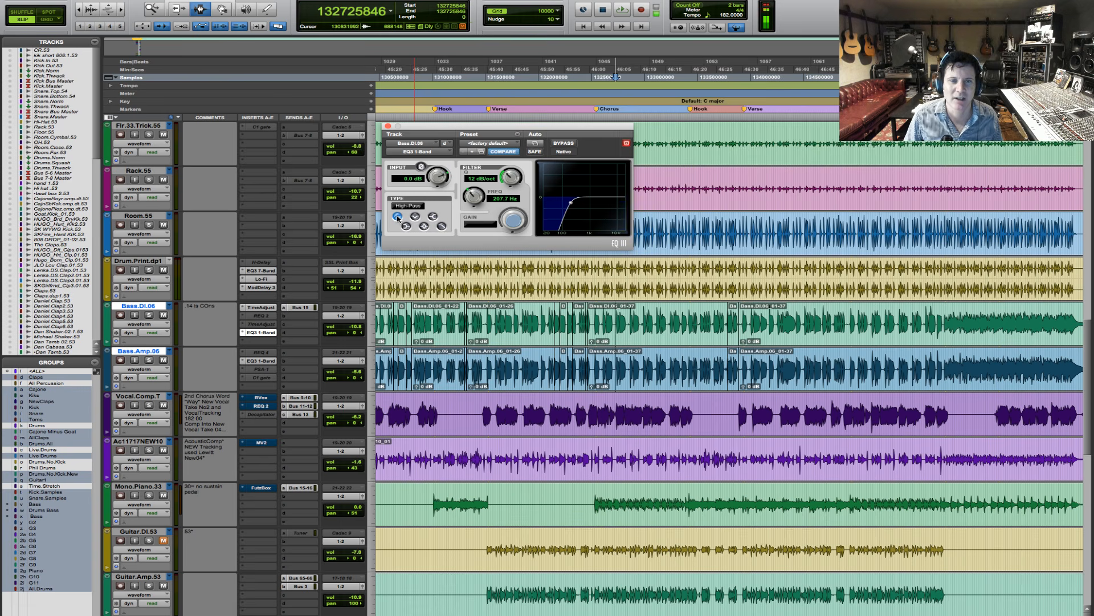
- Play the chorus from sample 132725846 with only the high-passed Bass.DI.06 soloed
{"action": "key", "text": "space"}
{"action": "left_click", "coordinate": [150, 314]}
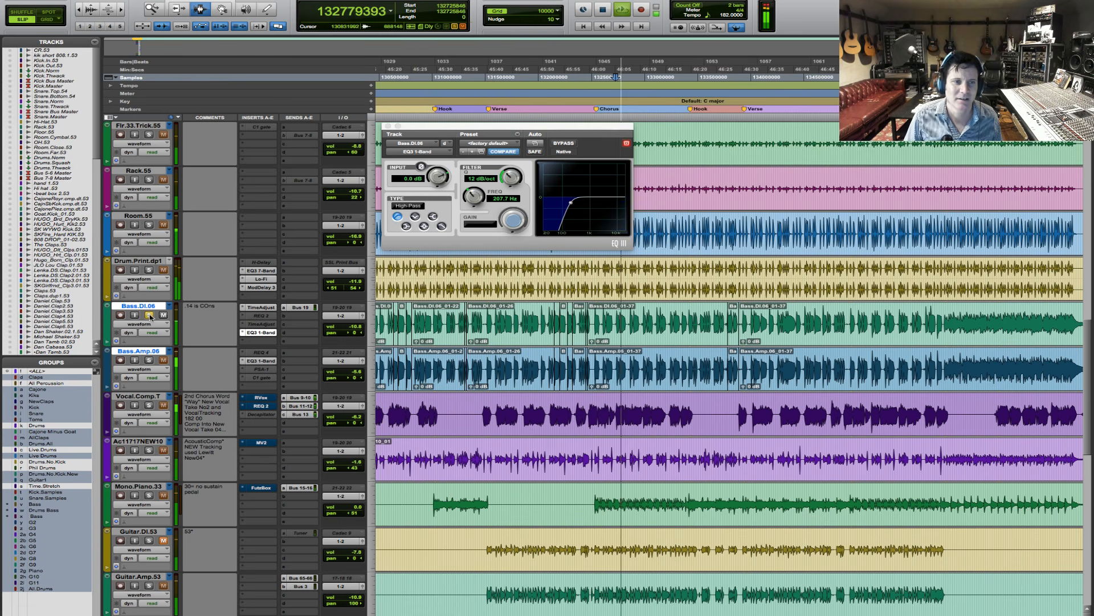
{"action": "left_click_drag", "start_coordinate": [597, 309], "coordinate": [734, 309]}
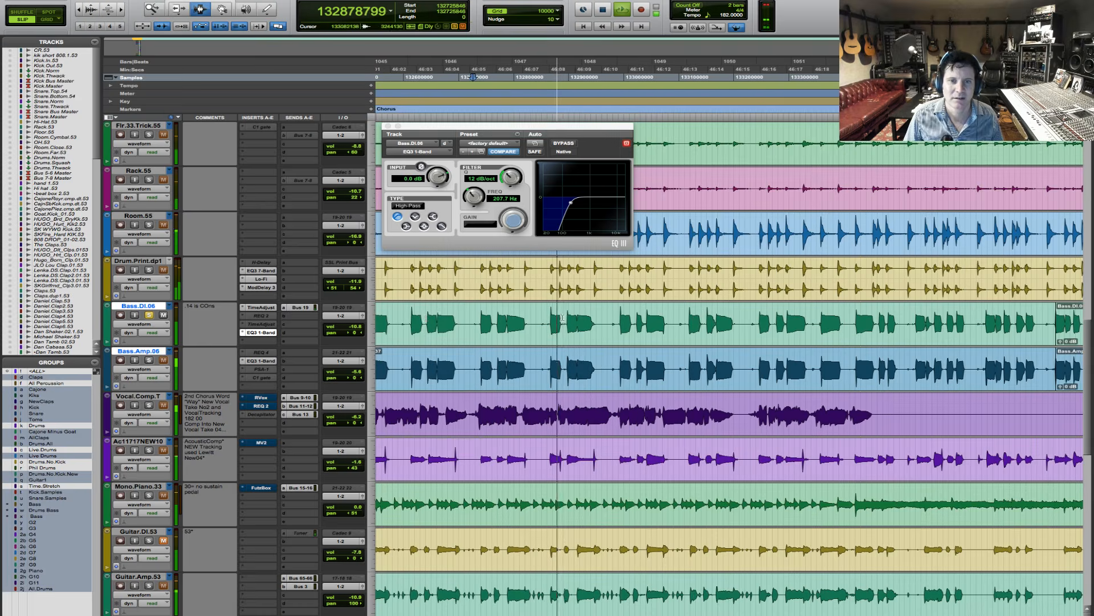
- Add Bass.Amp.06 to the solo and set the Bass.DI.06 high-pass to 184.1 Hz at 12 dB/oct, after trying 6 dB/oct
{"action": "left_click", "coordinate": [149, 360]}
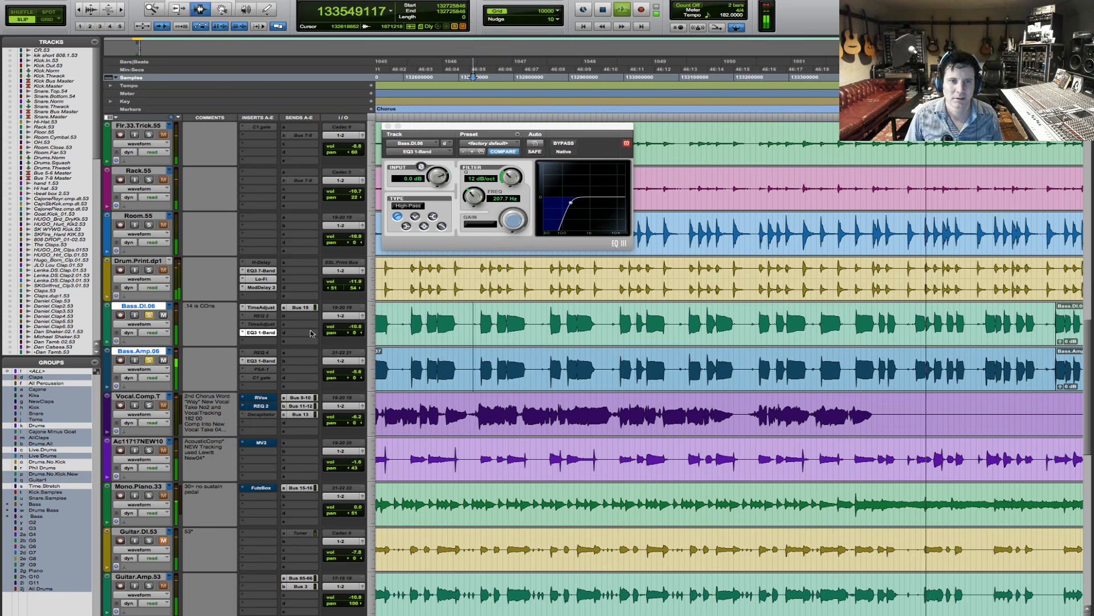
{"action": "left_click_drag", "start_coordinate": [508, 177], "coordinate": [503, 195]}
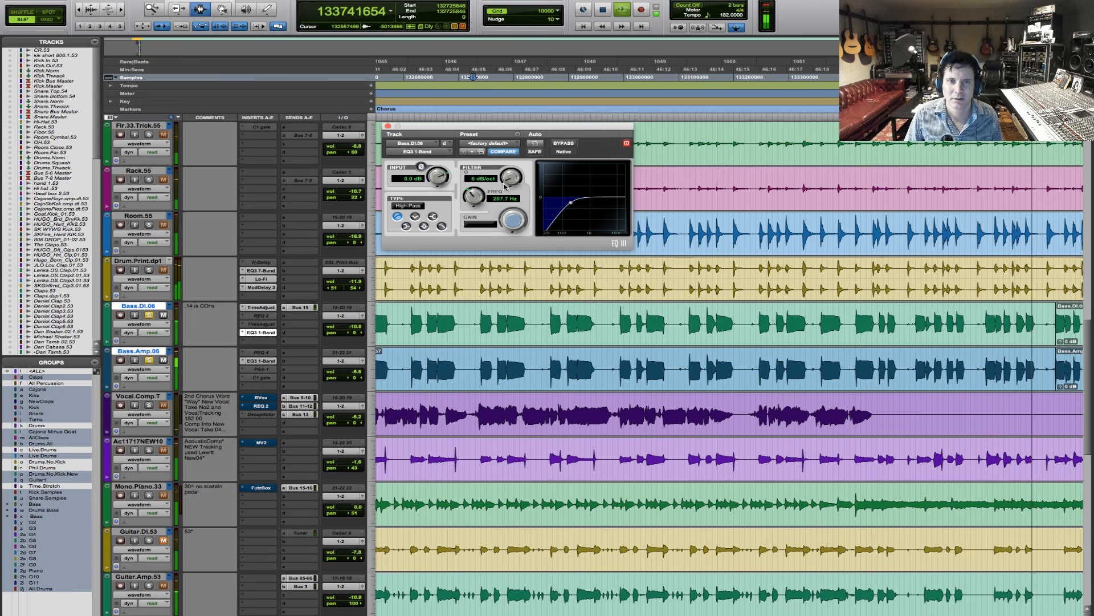
{"action": "left_click_drag", "start_coordinate": [509, 179], "coordinate": [510, 168]}
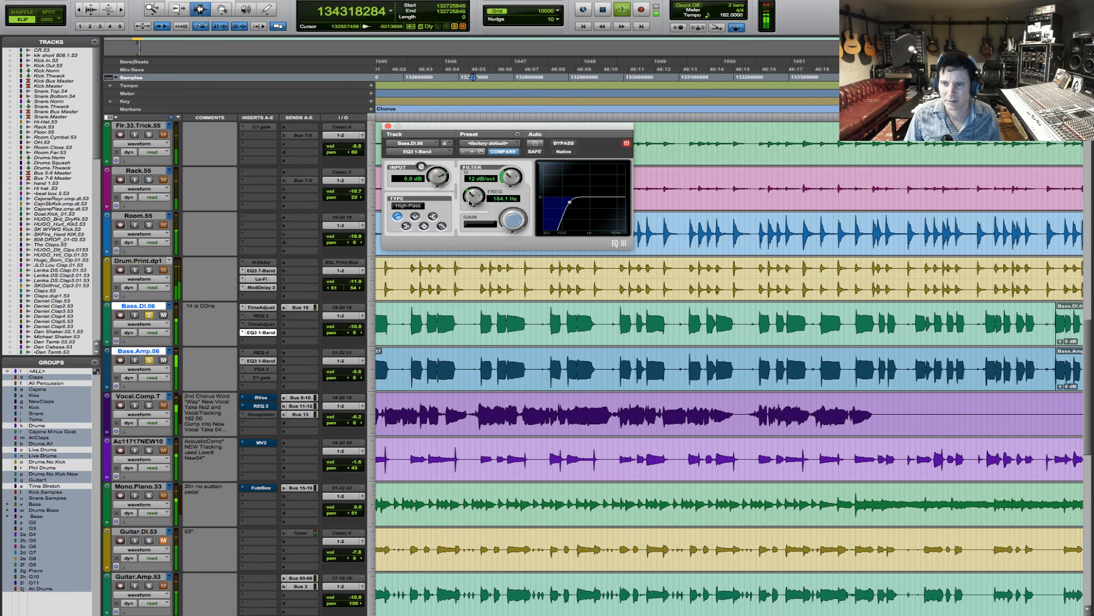
- Bypass the EQ3 1-Band high-pass filter on Bass.DI.06 during playback
{"action": "key", "text": "r"}
{"action": "key", "text": "r"}
{"action": "key", "text": "r"}
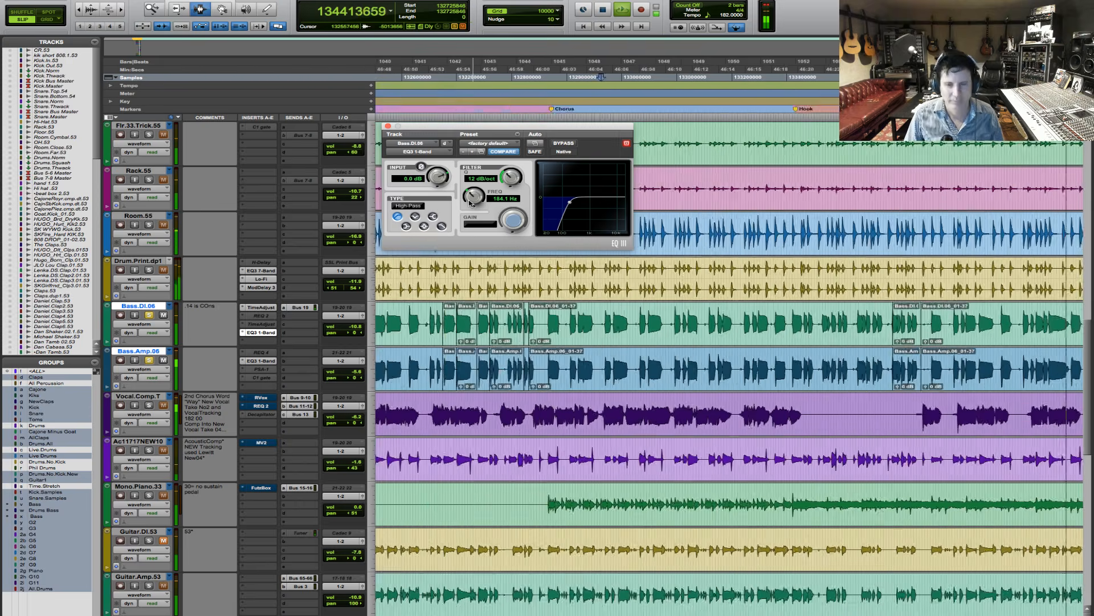
{"action": "left_click", "coordinate": [261, 332], "text": "super"}
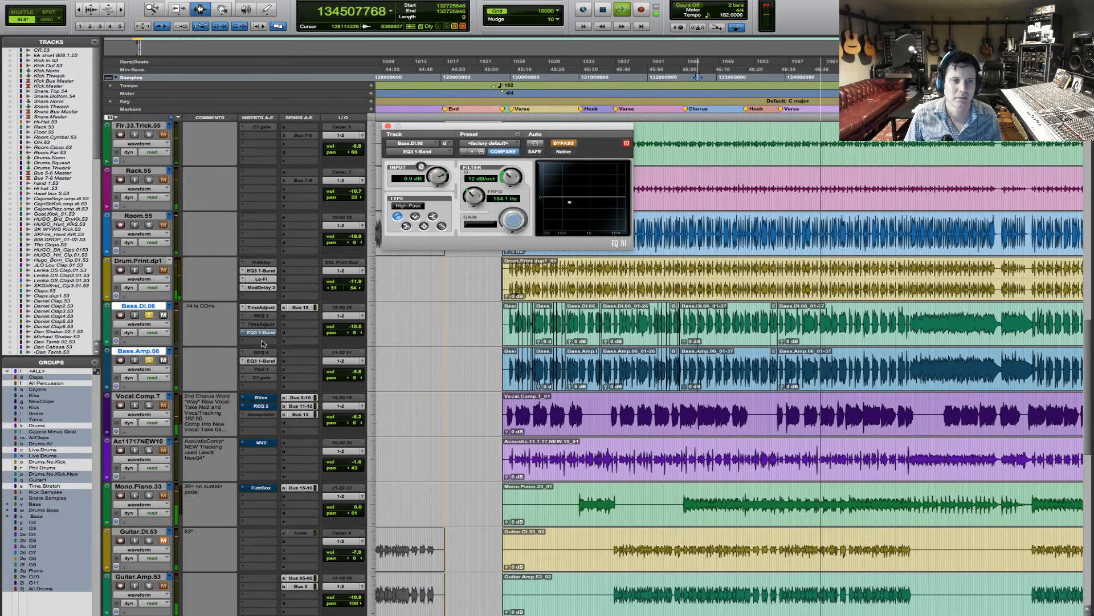
- Bypass the EQ3 1-Band low-pass filter on Bass.Amp.06 and replay the chorus from its start with both bass filters off
{"action": "left_click", "coordinate": [272, 361], "text": "super"}
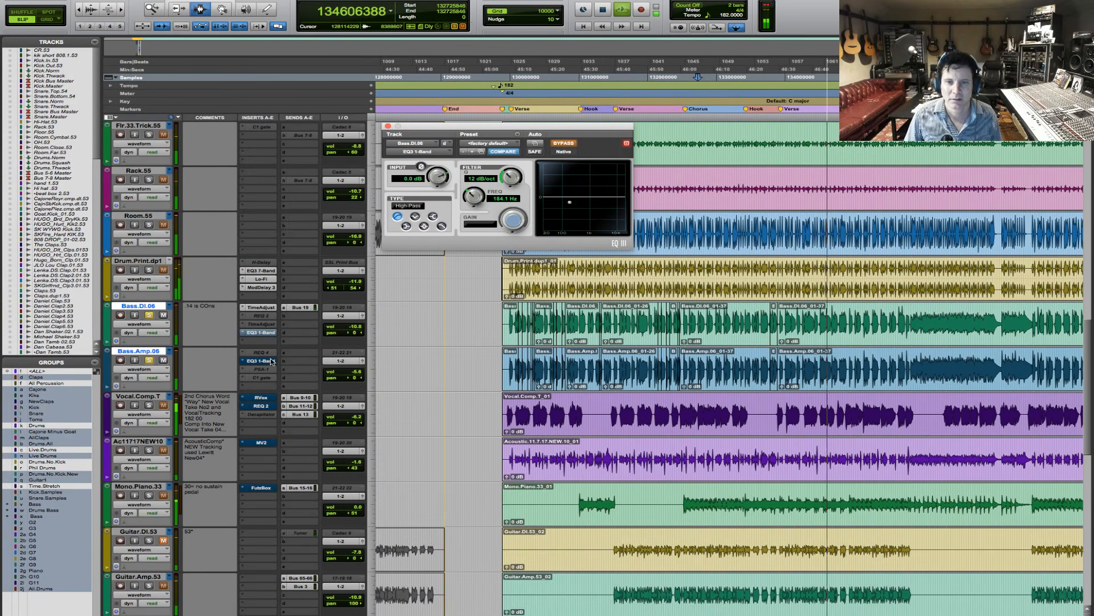
{"action": "key", "text": "space"}
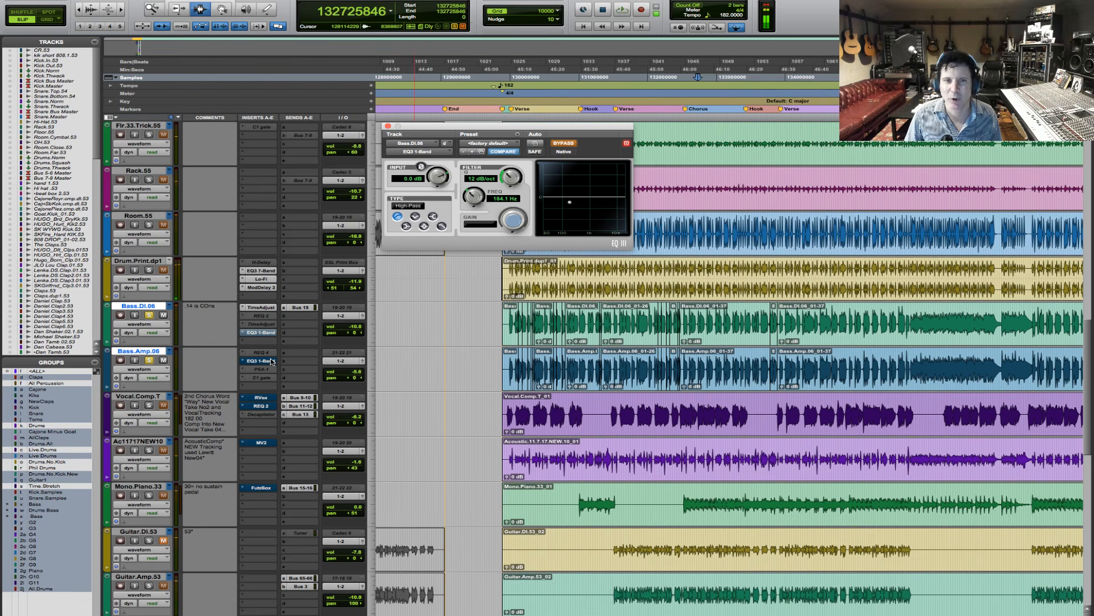
{"action": "key", "text": "space"}
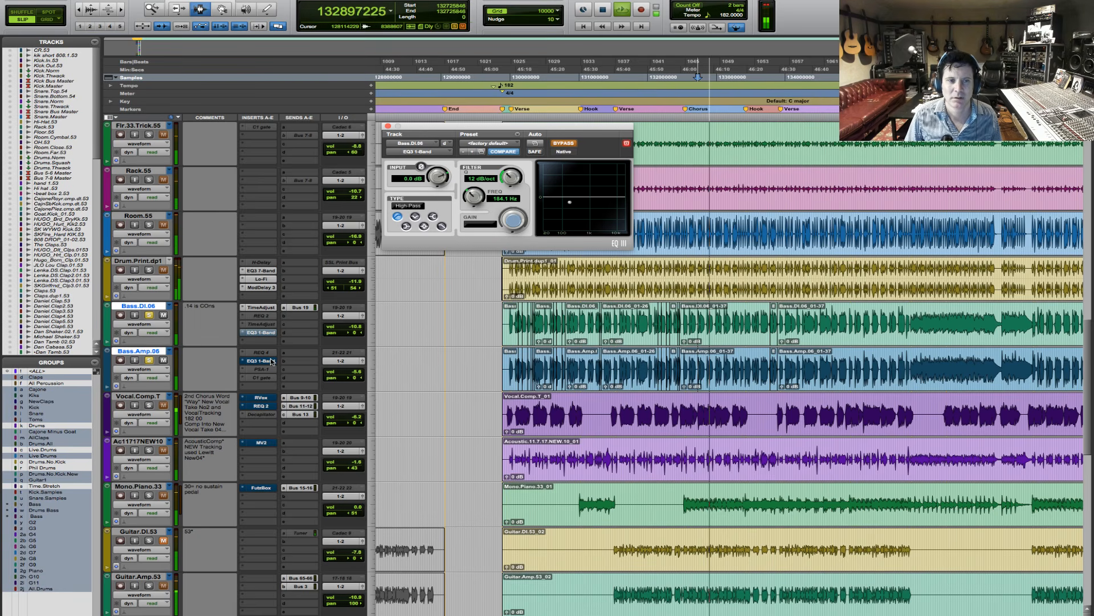
- Re-enable the EQ3 1-Band filters on both bass tracks and set the volumes to -10.2 dB on Bass.DI.06 and -3.1 dB on Bass.Amp.06
{"action": "left_click", "coordinate": [271, 362], "text": "super"}
{"action": "left_click", "coordinate": [270, 333], "text": "super"}
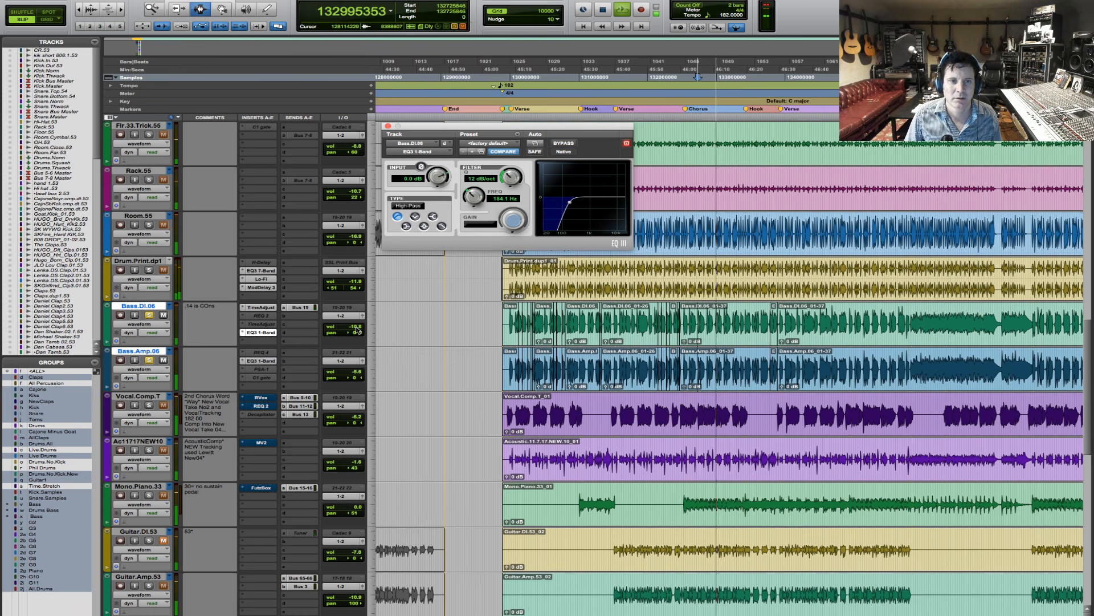
{"action": "left_click_drag", "start_coordinate": [357, 330], "coordinate": [359, 330]}
{"action": "left_click_drag", "start_coordinate": [354, 372], "coordinate": [353, 374]}
{"action": "left_click_drag", "start_coordinate": [357, 330], "coordinate": [357, 330]}
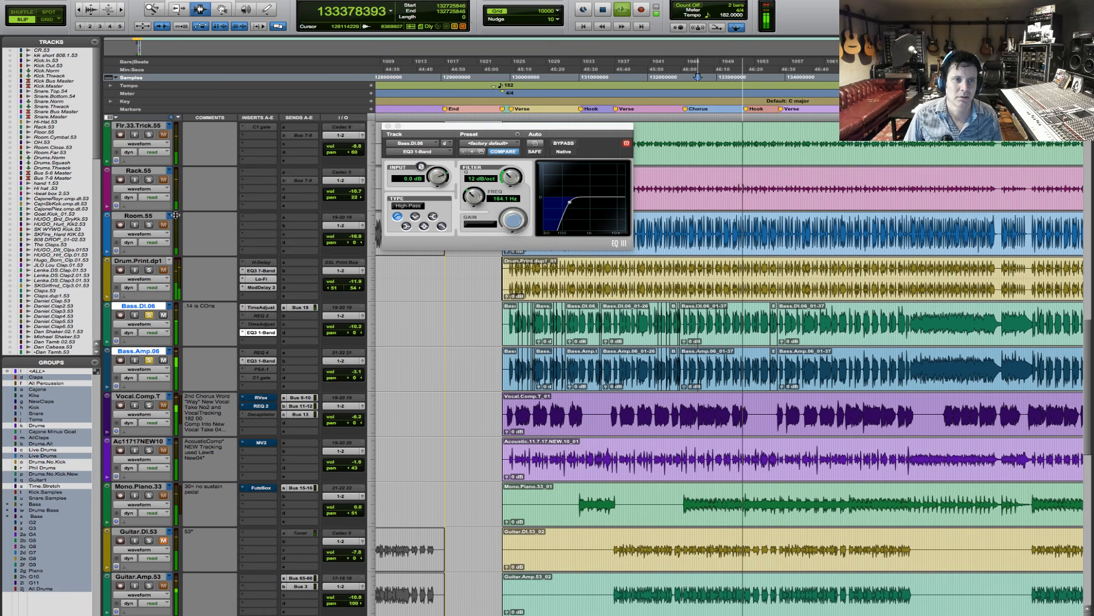
- Add Room.55 to the soloed bass tracks during chorus playback
{"action": "left_click", "coordinate": [150, 225]}
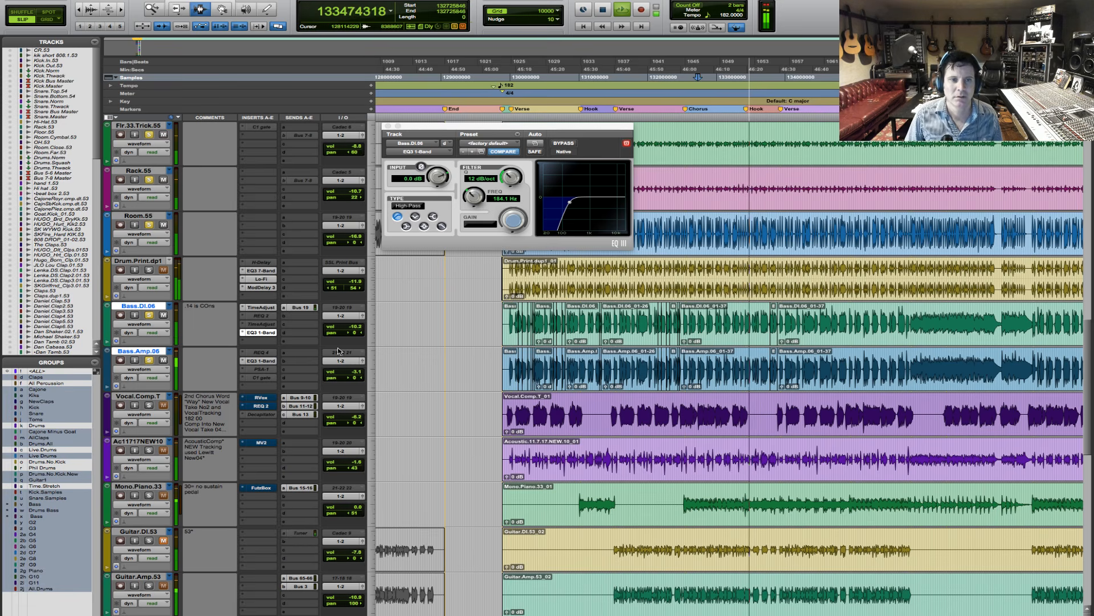
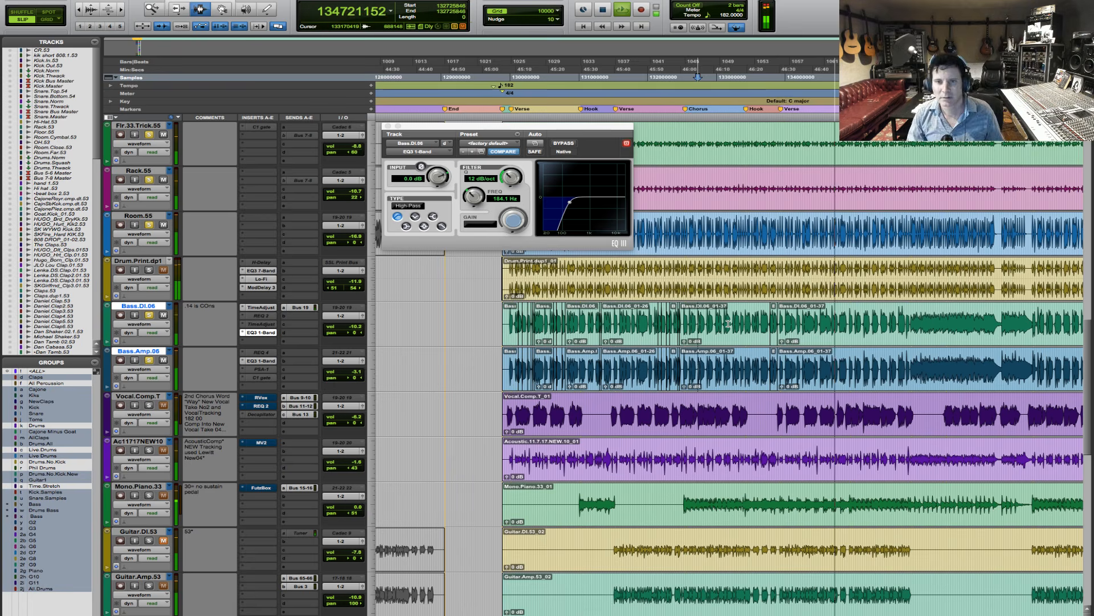
- Separate the late bass notes around sample 134556000 into their own clip on Bass.DI.06 and Bass.Amp.06, shifted slightly later
{"action": "key", "text": "space"}
{"action": "key", "text": "F5"}
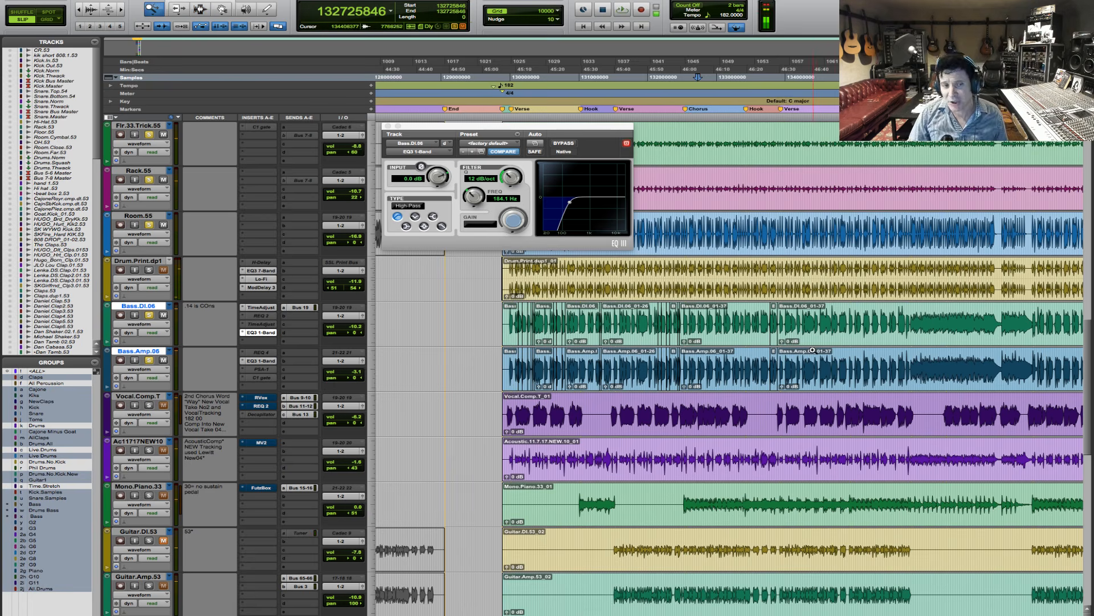
{"action": "left_click_drag", "start_coordinate": [803, 310], "coordinate": [843, 312]}
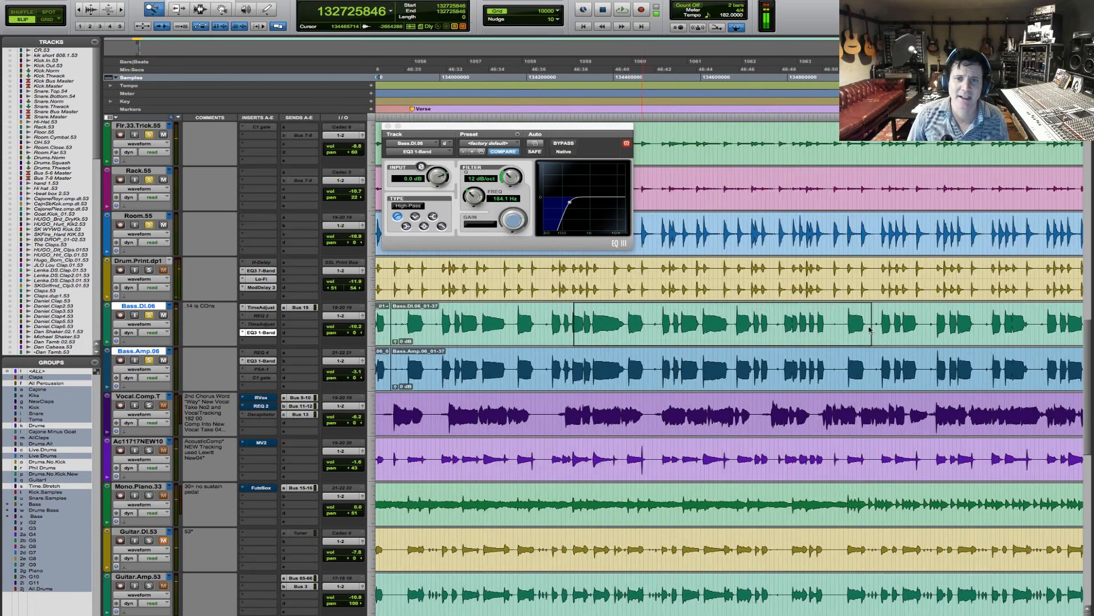
{"action": "key", "text": "space"}
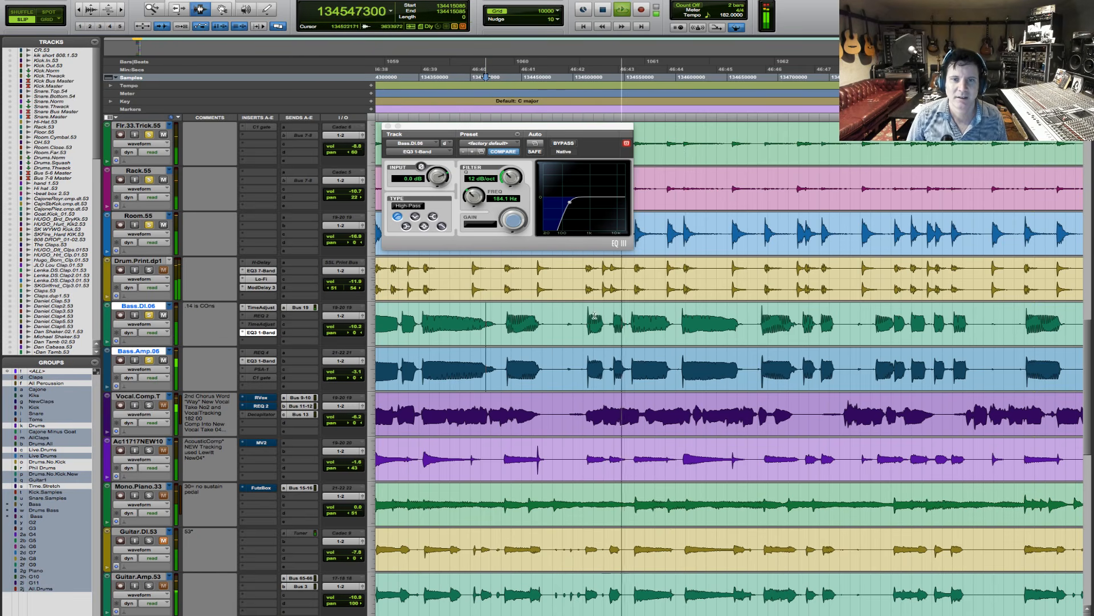
{"action": "key", "text": "t"}
{"action": "key", "text": "space"}
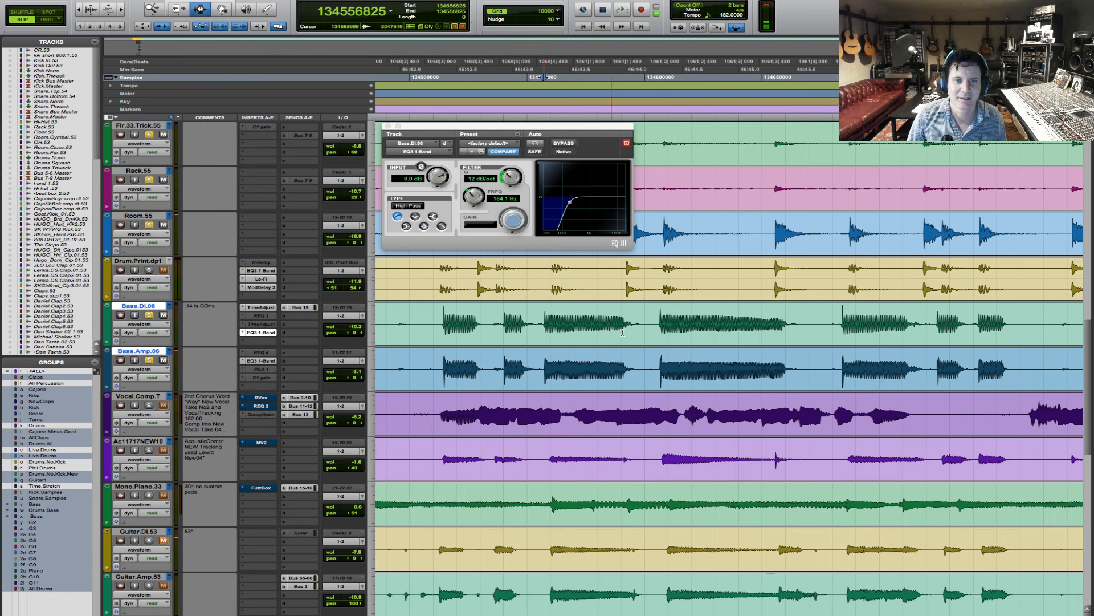
{"action": "left_click_drag", "start_coordinate": [622, 333], "coordinate": [810, 352]}
{"action": "key", "text": "b"}
{"action": "key", "text": "F6"}
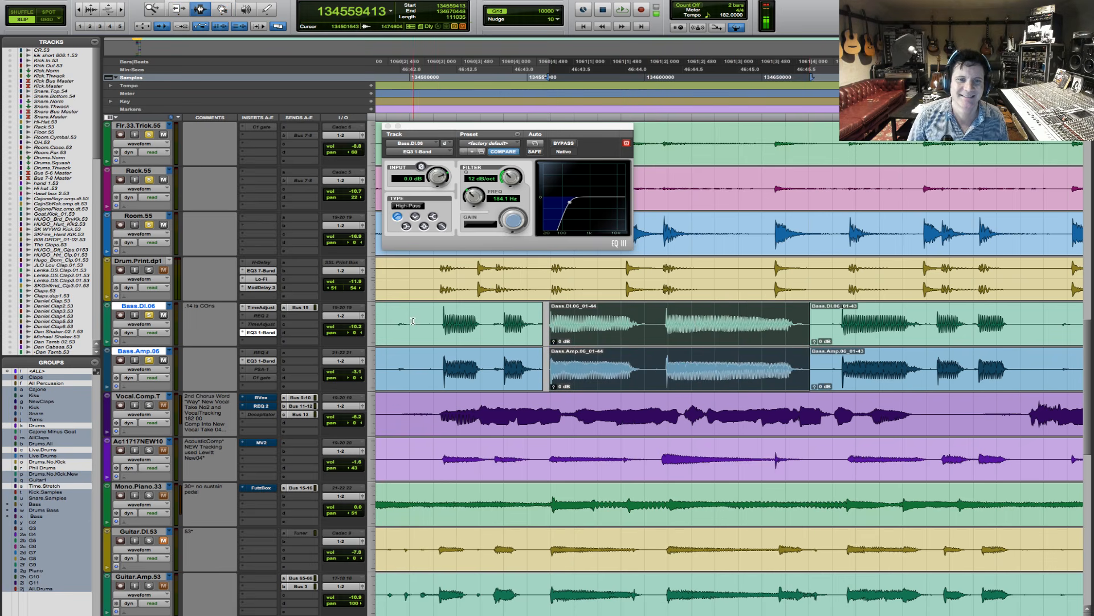
- Audition the shifted bass clip and extend its start on both tracks to close the gap before it
{"action": "left_click", "coordinate": [413, 320]}
{"action": "key", "text": "space"}
{"action": "key", "text": "F6"}
{"action": "left_click_drag", "start_coordinate": [553, 341], "coordinate": [542, 332]}
{"action": "key", "text": "super+z"}
{"action": "key", "text": "super+z"}
{"action": "key", "text": "F7"}
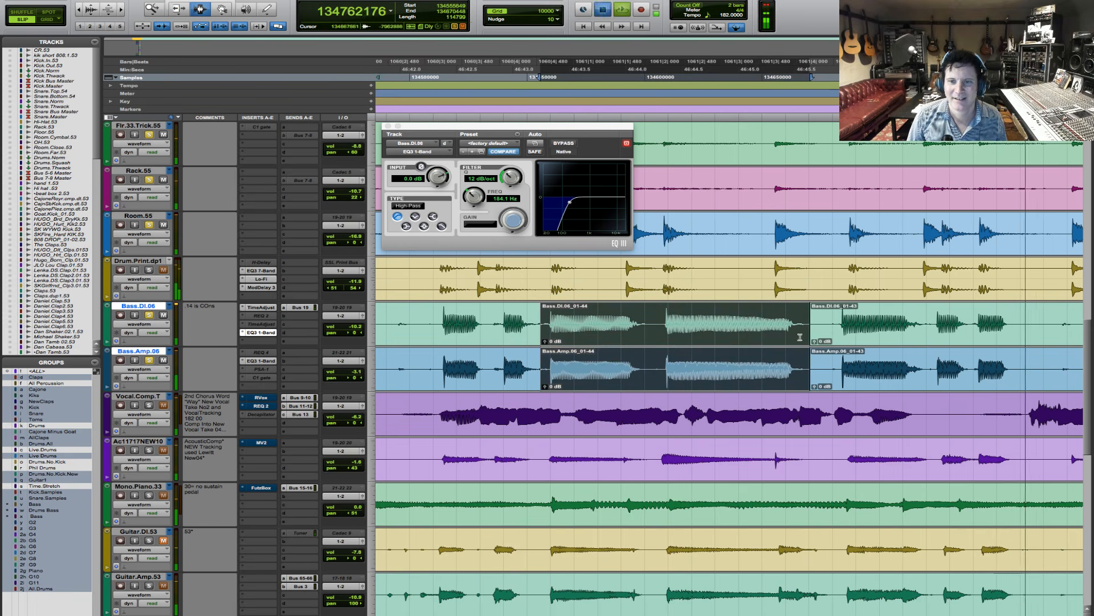
- Extend the end of the shifted clip over the following notes on both bass tracks and replay the passage
{"action": "key", "text": "space"}
{"action": "key", "text": "F6"}
{"action": "left_click_drag", "start_coordinate": [810, 337], "coordinate": [973, 332]}
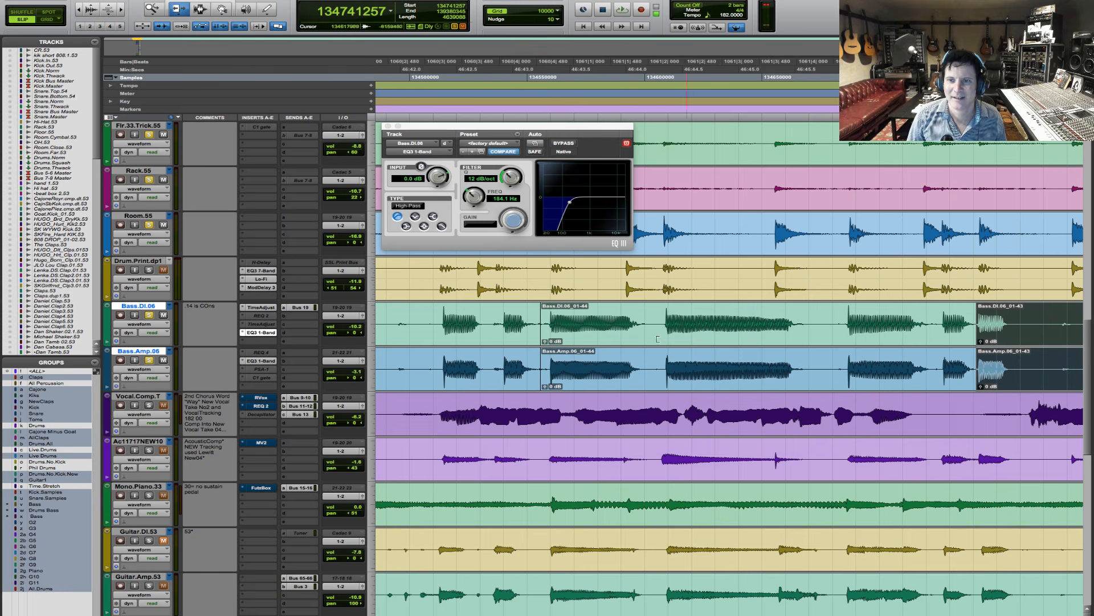
{"action": "left_click", "coordinate": [416, 349]}
{"action": "key", "text": "space"}
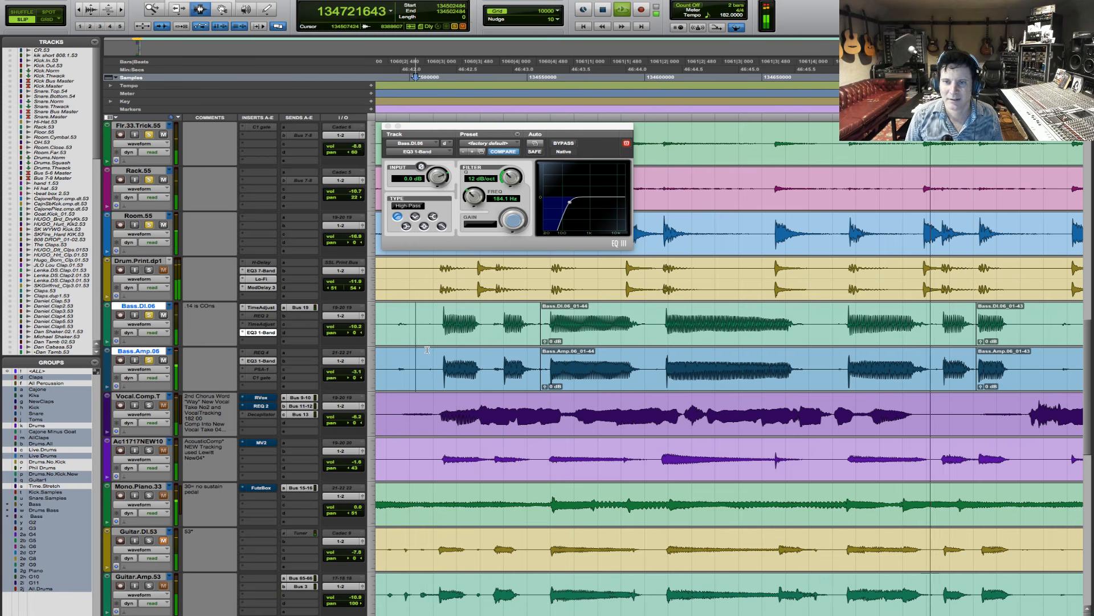
- Duplicate the Bass.DI.06 track once, including its playlists, automation, inserts, sends and group assignments, placed after the selected track
{"action": "key", "text": "r"}
{"action": "key", "text": "r"}
{"action": "key", "text": "r"}
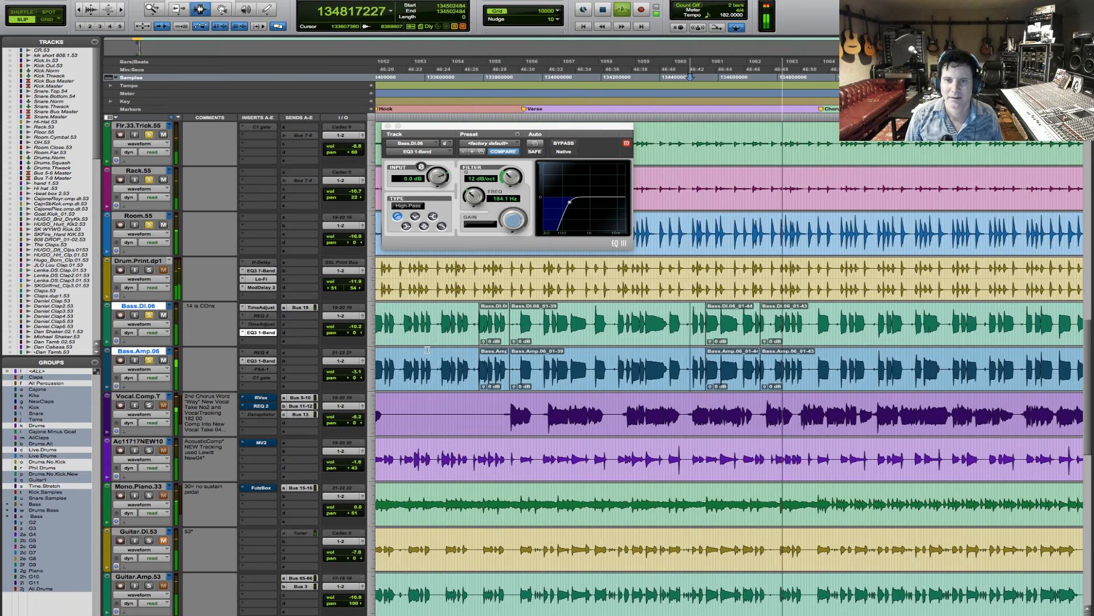
{"action": "key", "text": "space"}
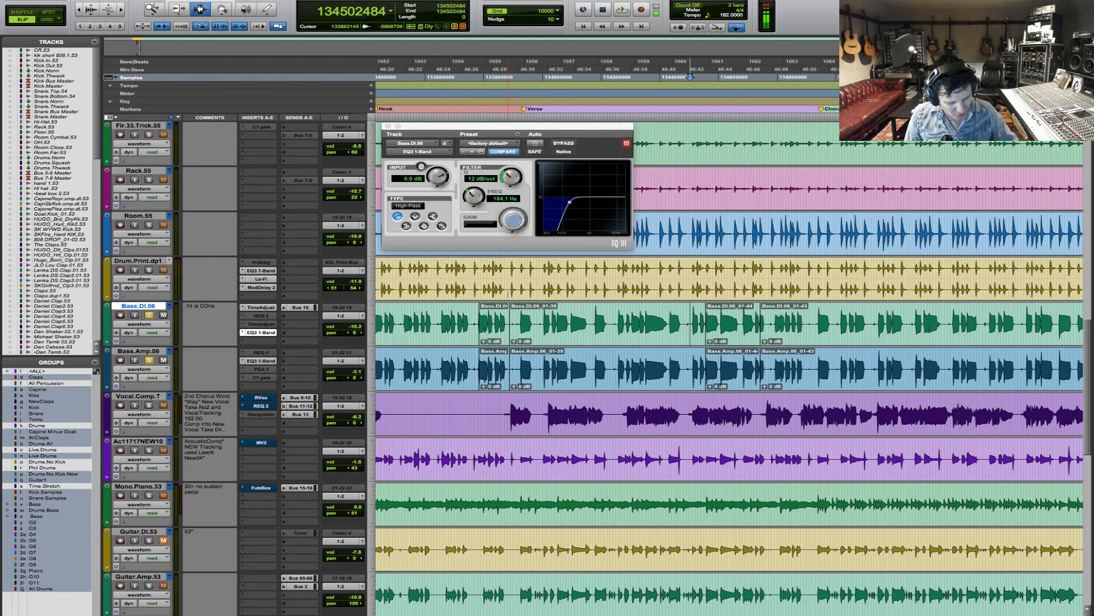
{"action": "key", "text": "alt+shift+d"}
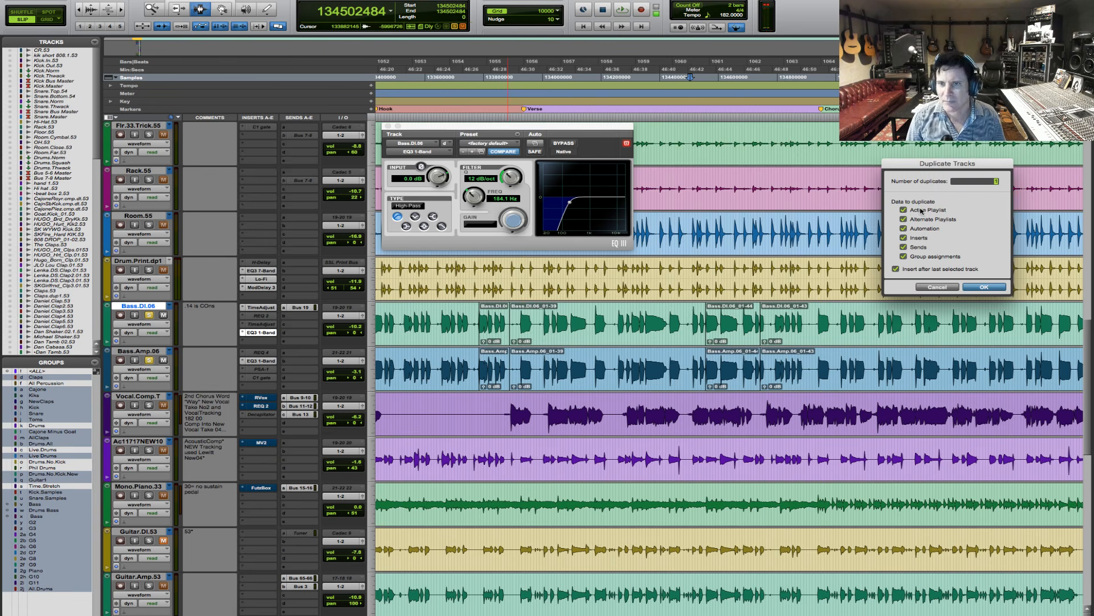
{"action": "left_click", "coordinate": [985, 287]}
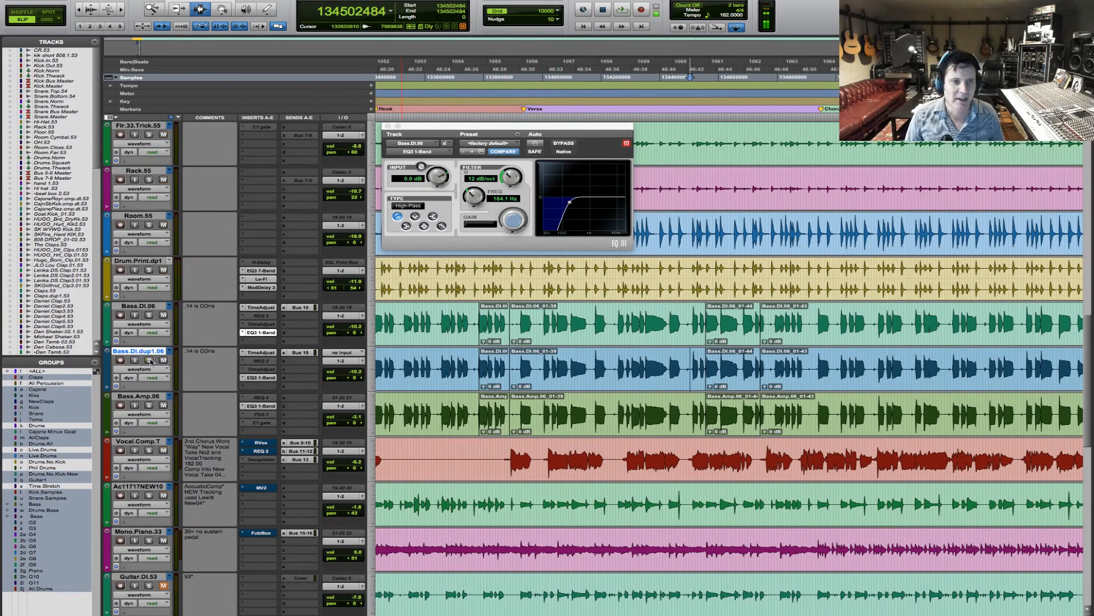
- Insert the mono SansAmp PSA-1 plug-in after the EQ3 1-Band on Bass.DI.dup1.06
{"action": "left_click", "coordinate": [243, 387]}
{"action": "mouse_move", "coordinate": [274, 405]}
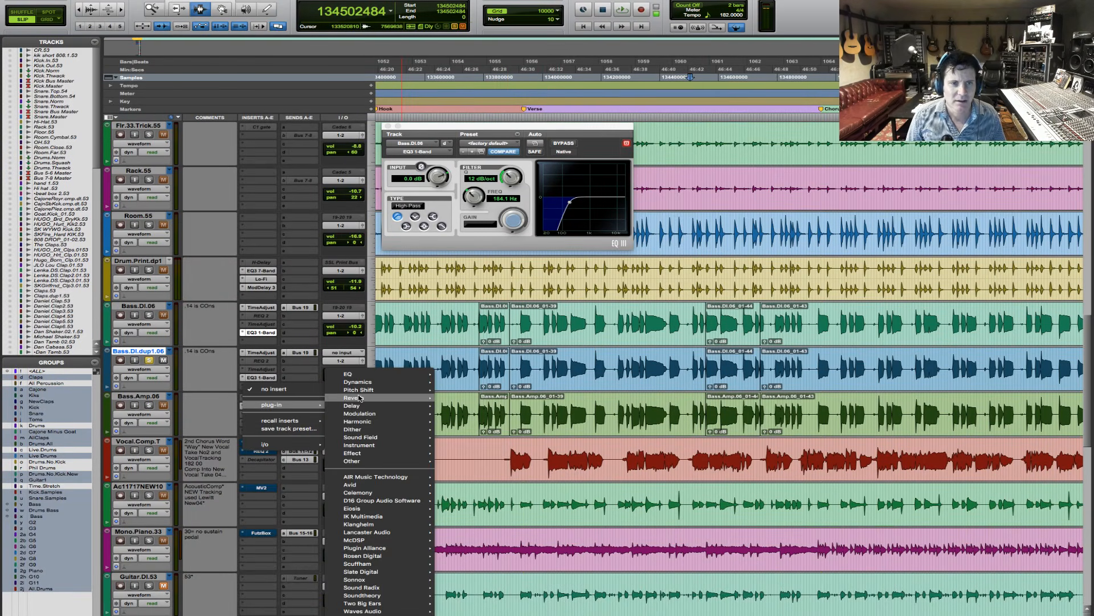
{"action": "mouse_move", "coordinate": [369, 421]}
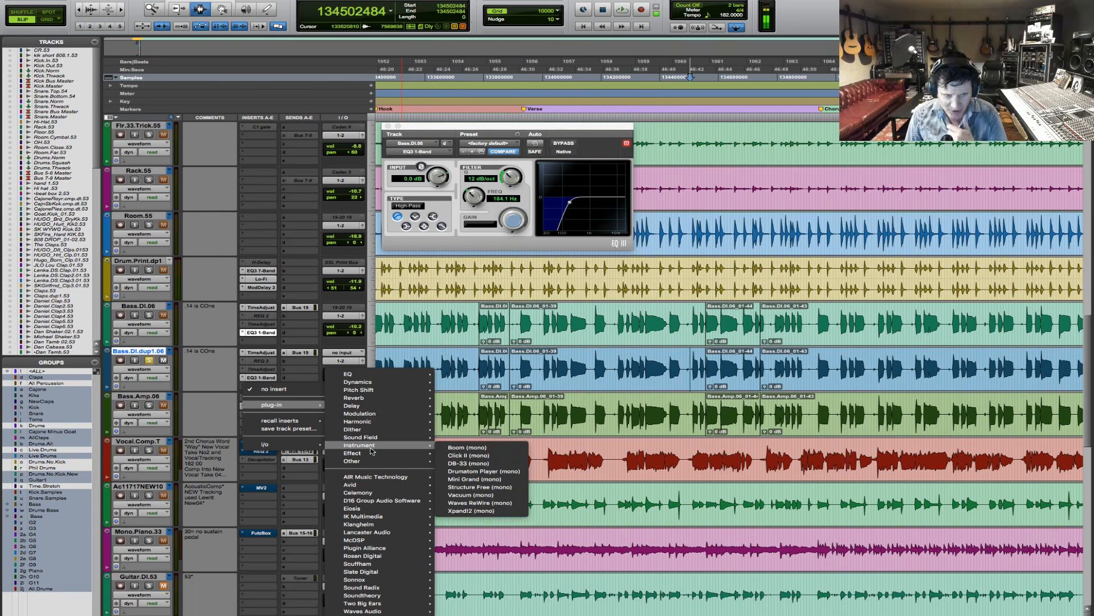
{"action": "mouse_move", "coordinate": [373, 542]}
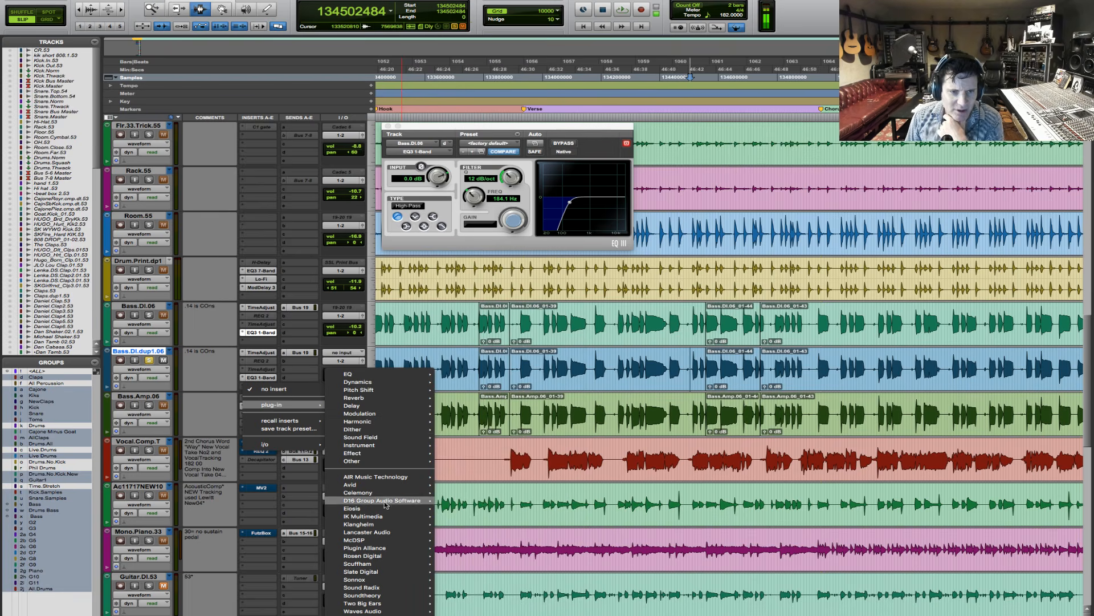
{"action": "mouse_move", "coordinate": [365, 485]}
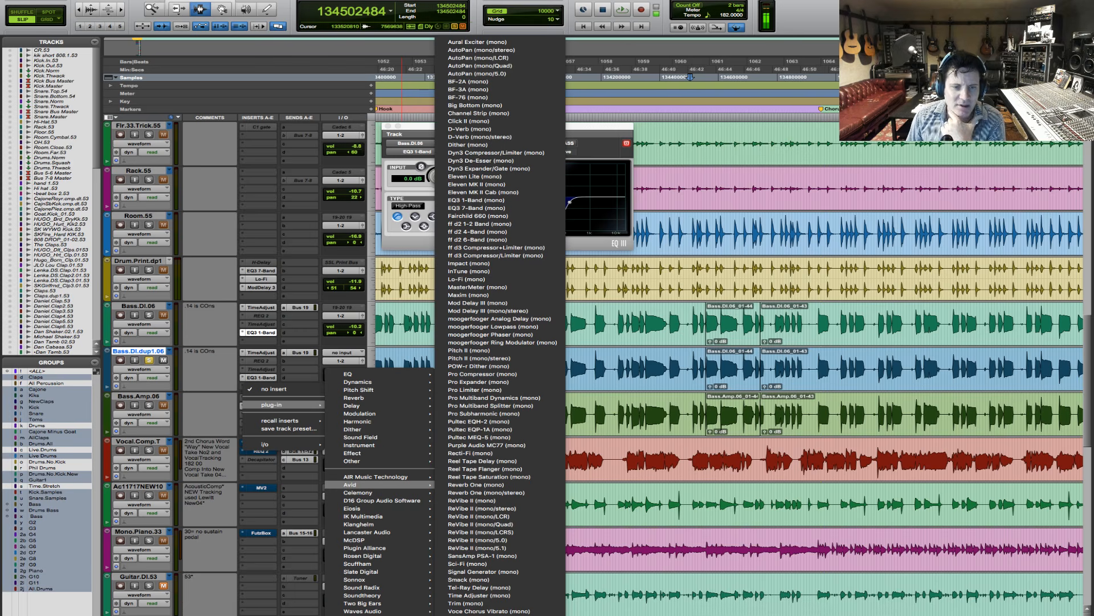
{"action": "left_click", "coordinate": [484, 556]}
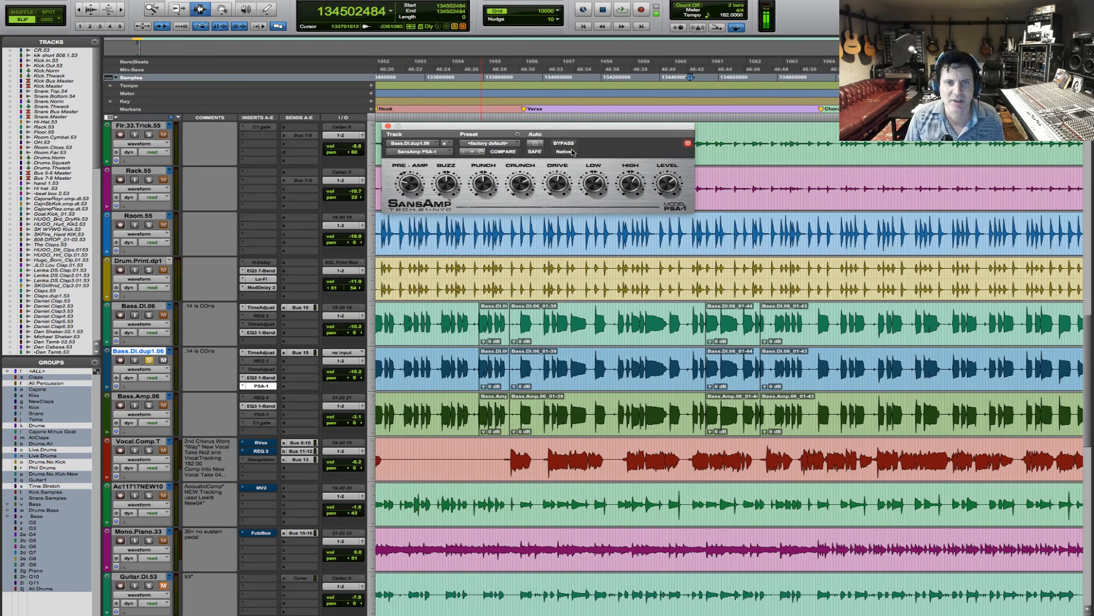
- Turn up the SansAmp's pre-amp amount on Bass.DI.dup1.06 while auditioning the track
{"action": "key", "text": "space"}
{"action": "left_click_drag", "start_coordinate": [418, 190], "coordinate": [420, 164]}
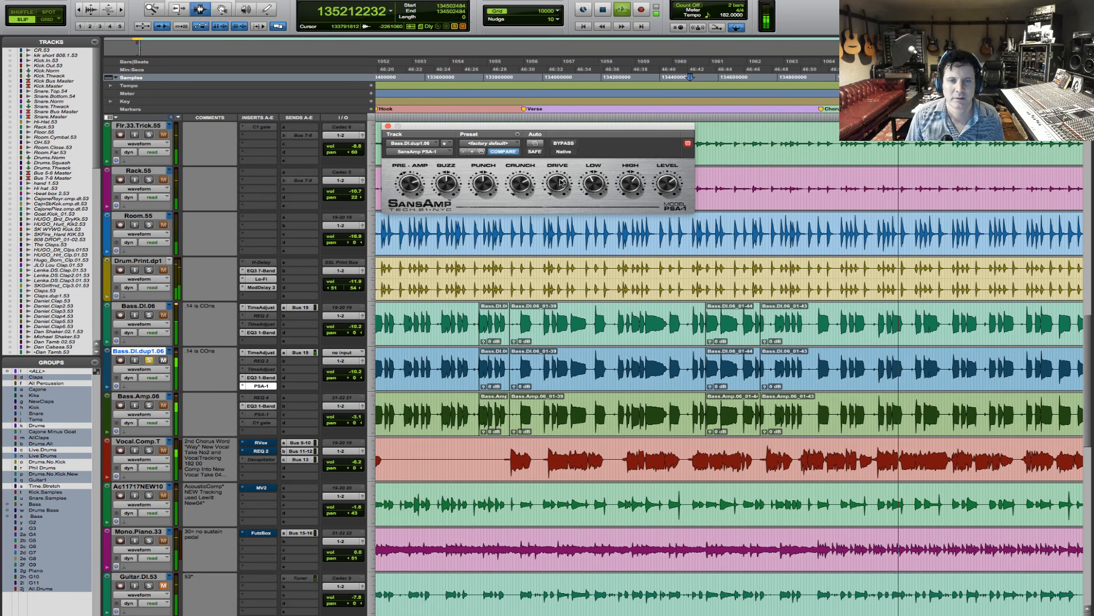
{"action": "key", "text": "space"}
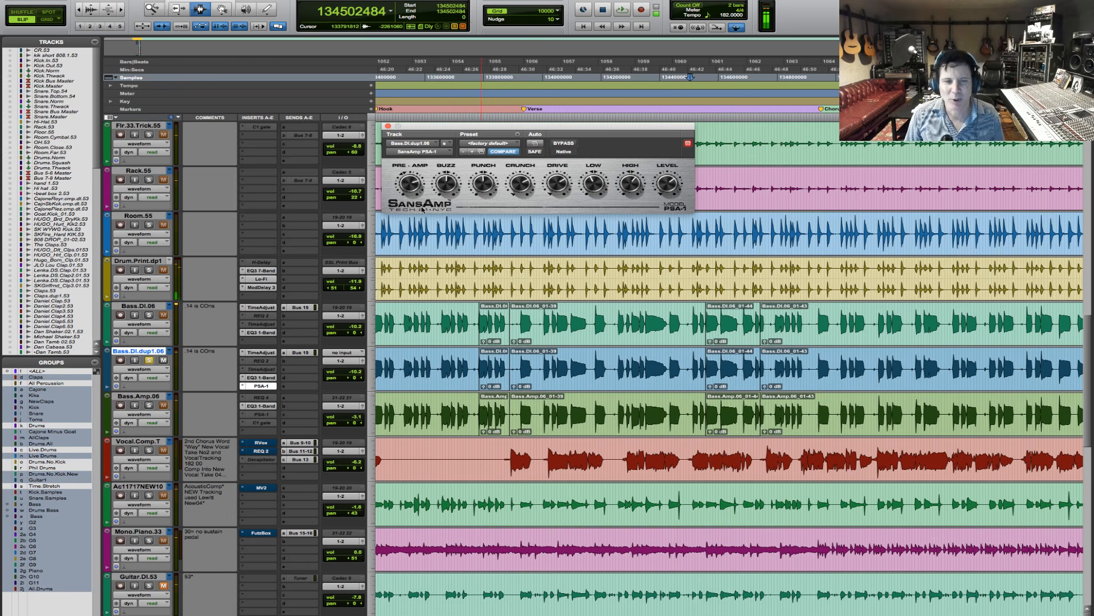
- Replace the second insert on Bass.DI.dup1.06 with the mono Dyn3 Expander/Gate
{"action": "left_click", "coordinate": [241, 363]}
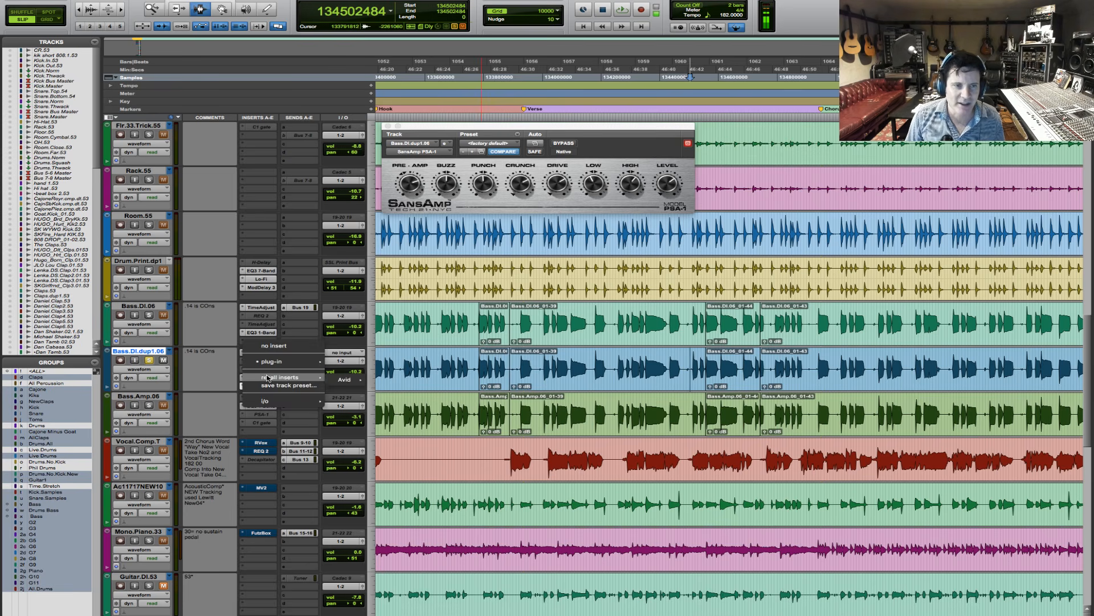
{"action": "mouse_move", "coordinate": [264, 361]}
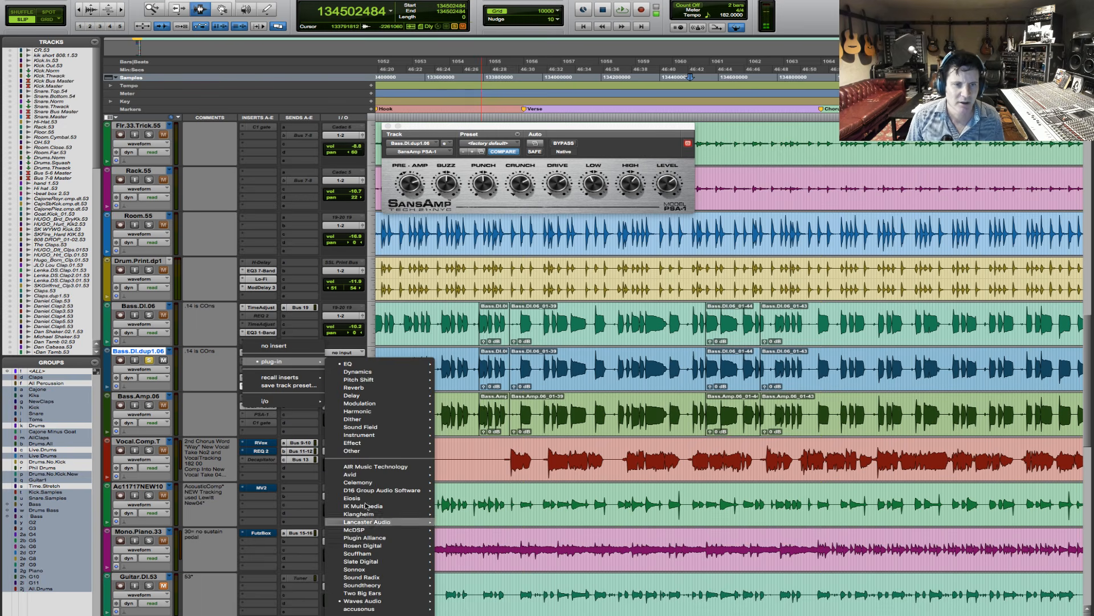
{"action": "mouse_move", "coordinate": [370, 474]}
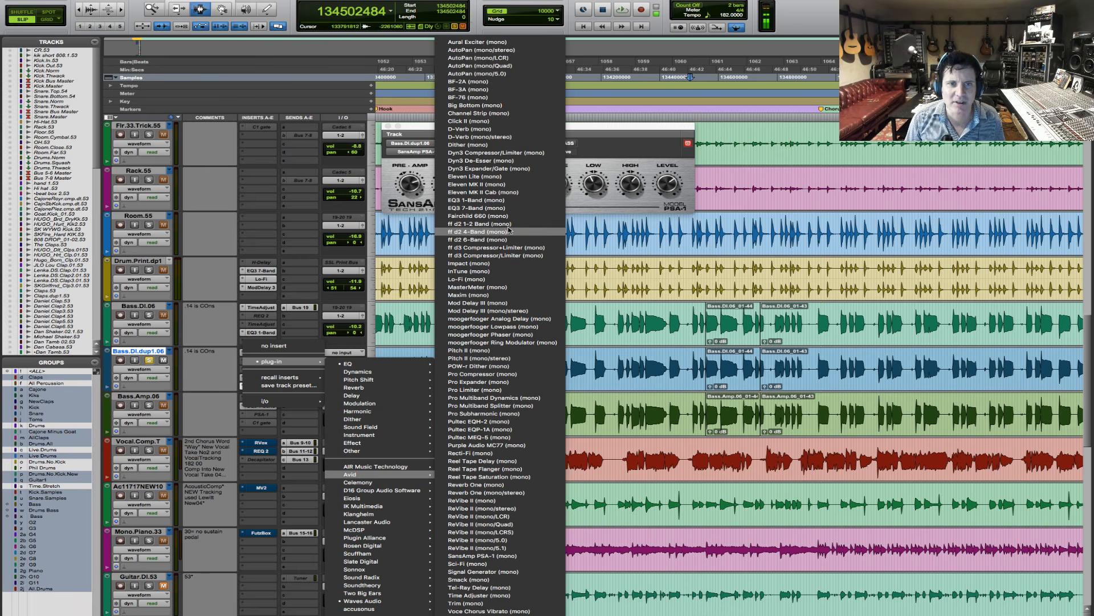
{"action": "left_click", "coordinate": [524, 170]}
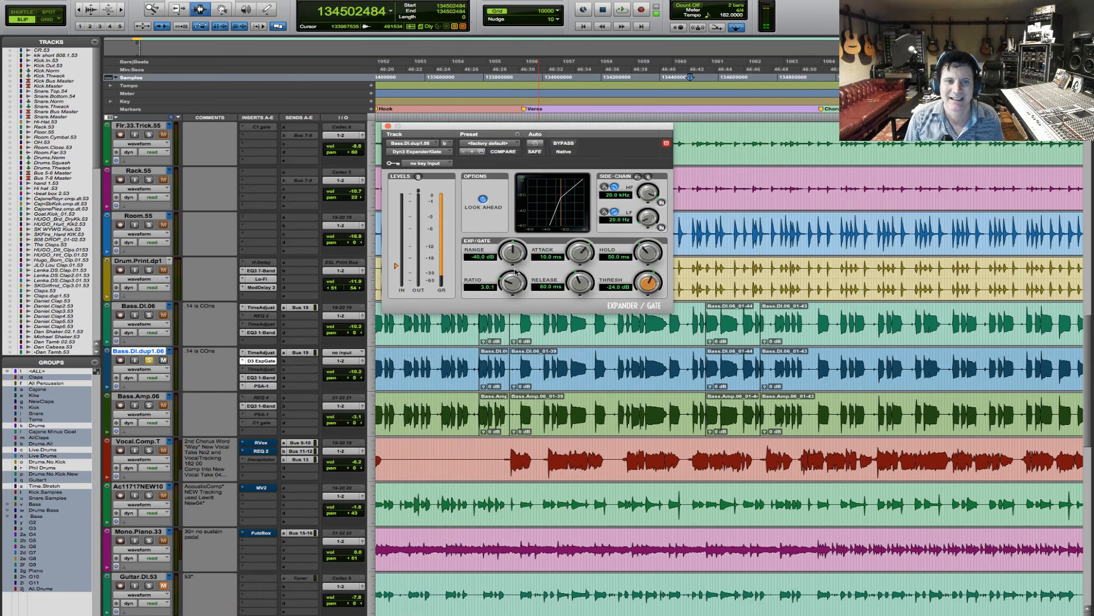
- Set the gate's hold to 79.8 ms and its threshold to about -18.6 dB during playback
{"action": "key", "text": "space"}
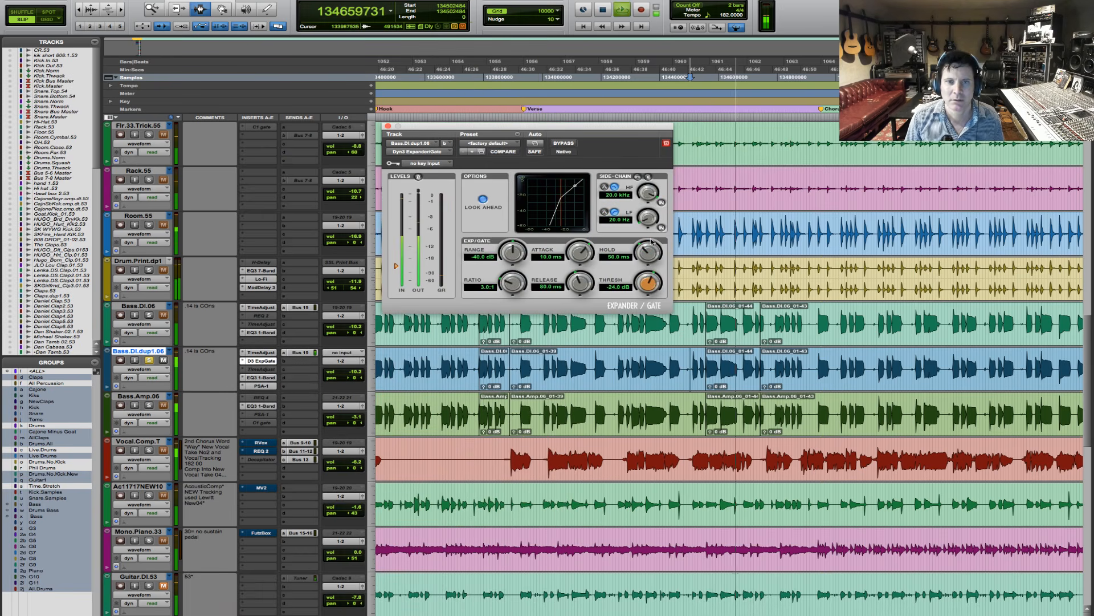
{"action": "left_click_drag", "start_coordinate": [646, 251], "coordinate": [647, 243]}
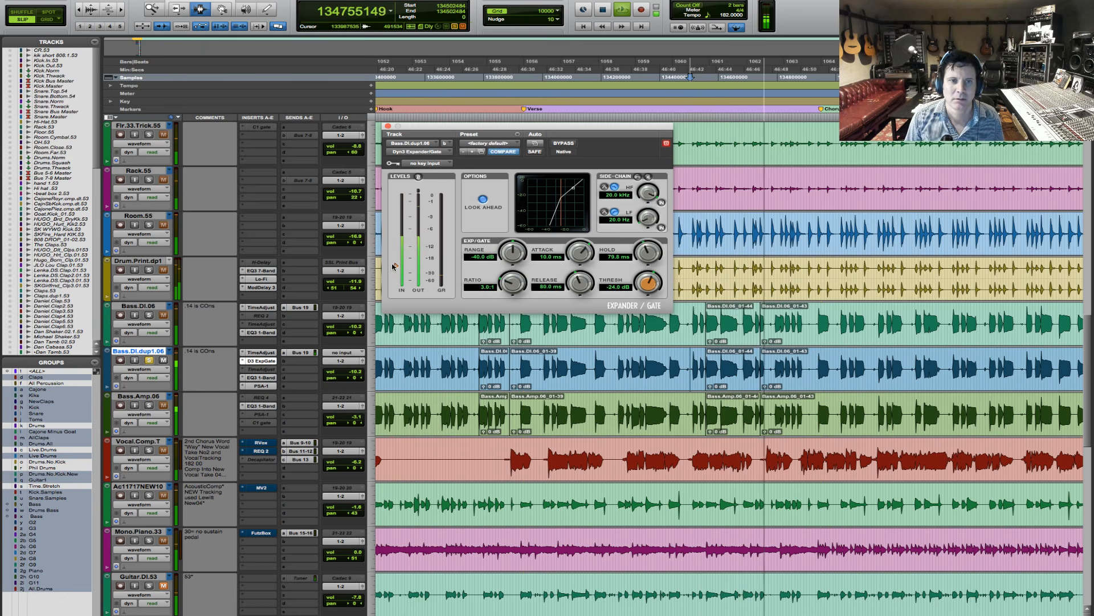
{"action": "left_click_drag", "start_coordinate": [396, 260], "coordinate": [397, 260]}
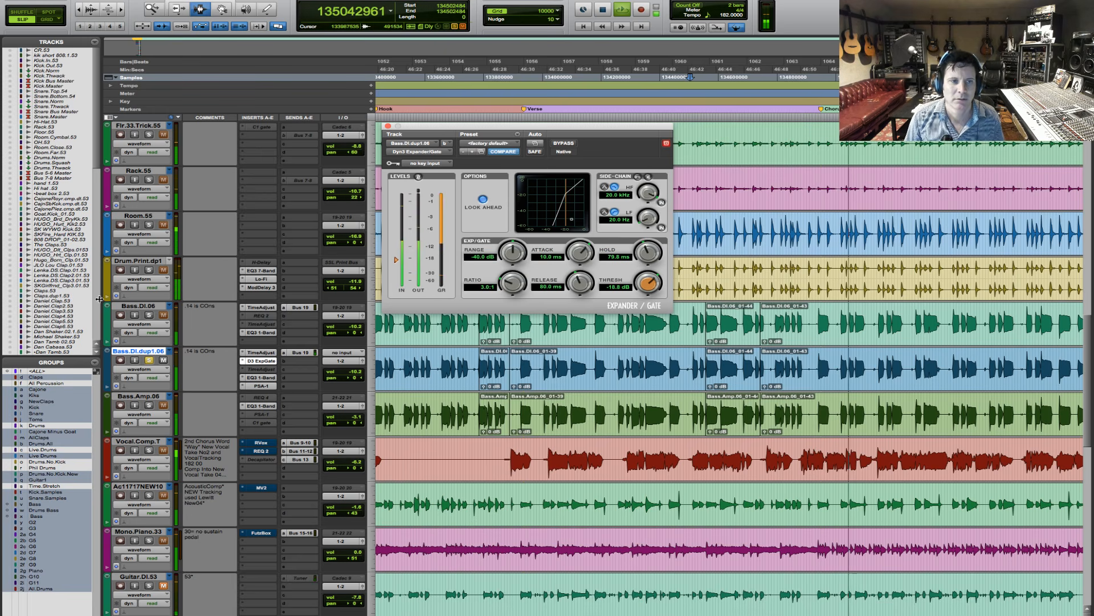
- Add Bass.DI.06 and Bass.Amp.06 to the solo and lower Bass.DI.dup1.06 to about -20.3 dB
{"action": "left_click", "coordinate": [149, 315]}
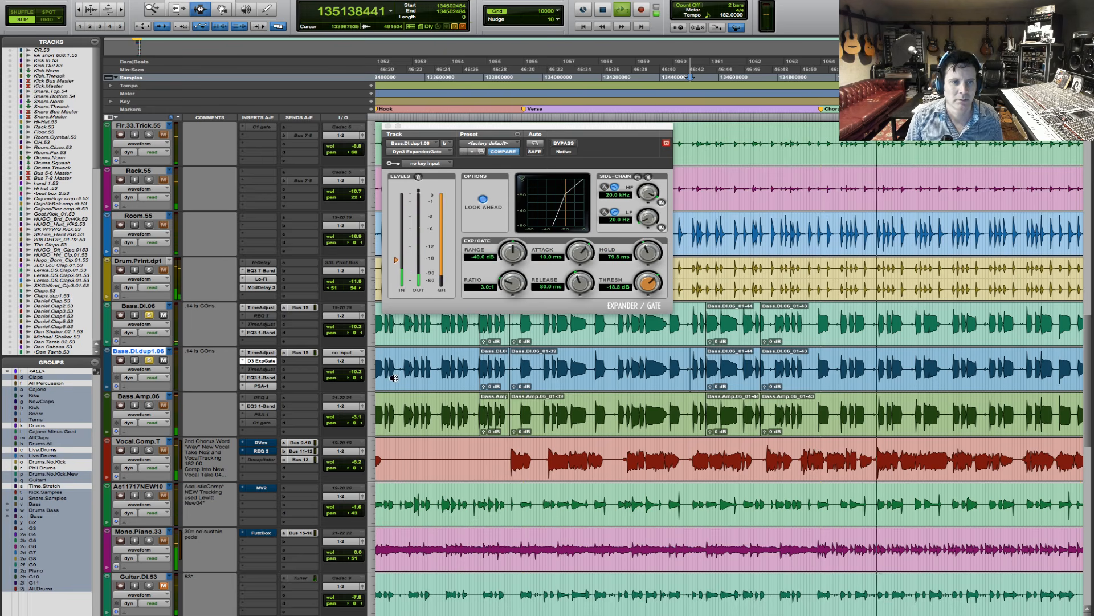
{"action": "left_click_drag", "start_coordinate": [356, 376], "coordinate": [356, 390]}
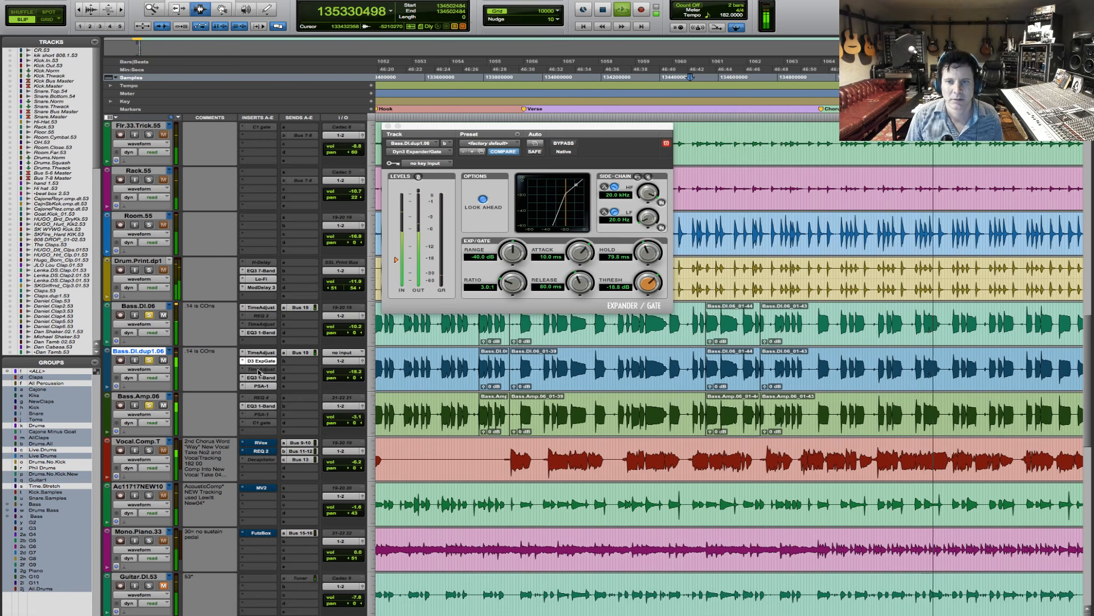
{"action": "left_click_drag", "start_coordinate": [354, 371], "coordinate": [353, 372]}
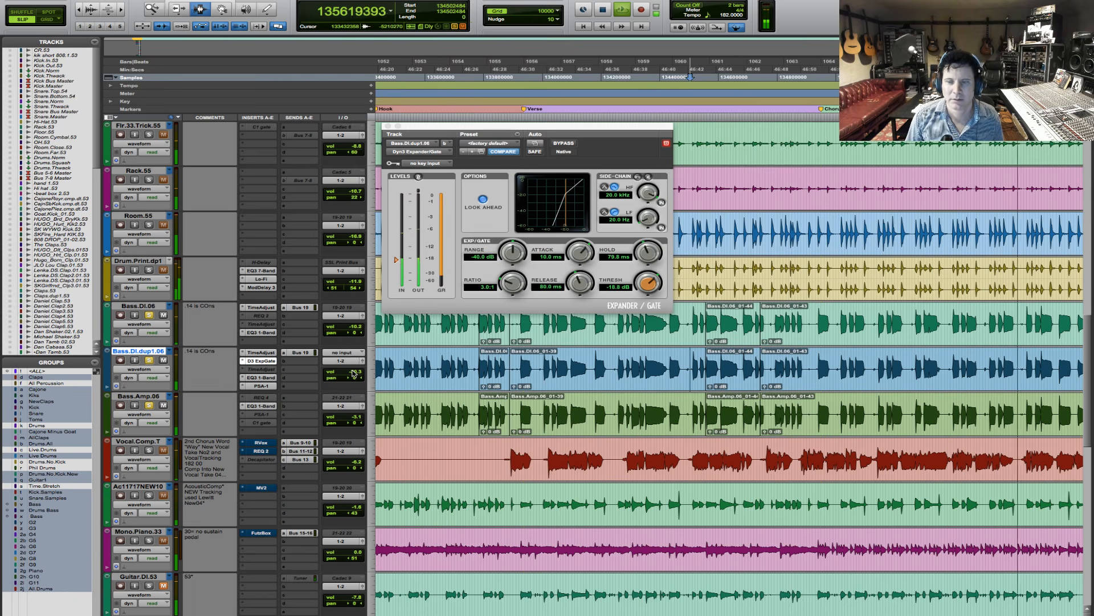
- Add the drum tracks, including Room.55, to the soloed basses and lower Bass.DI.dup1.06 to about -29.7 dB
{"action": "left_click", "coordinate": [748, 324]}
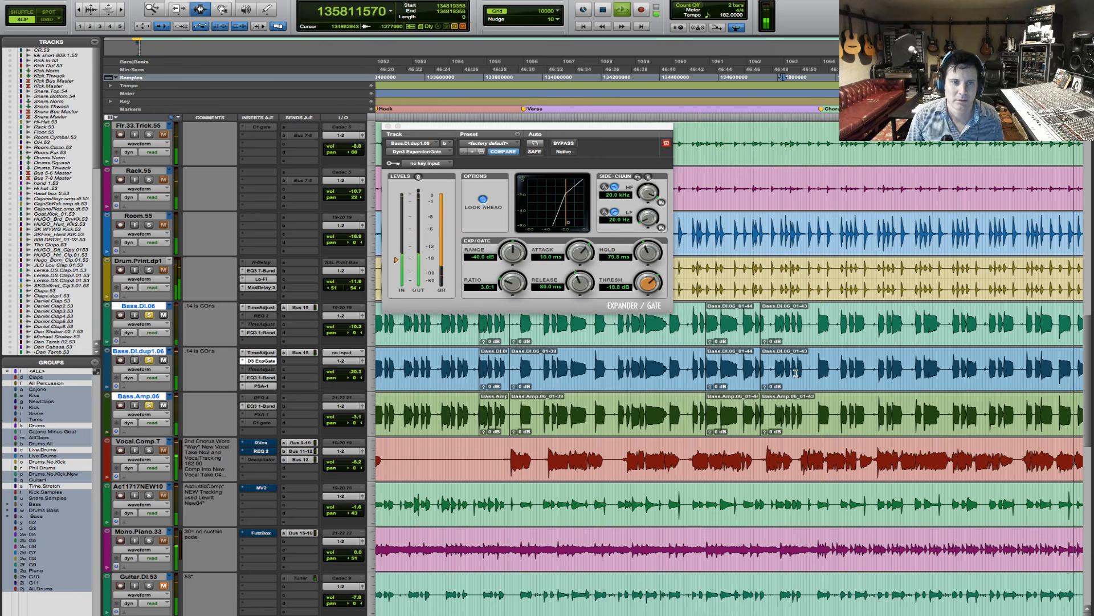
{"action": "key", "text": "r"}
{"action": "key", "text": "r"}
{"action": "key", "text": "r"}
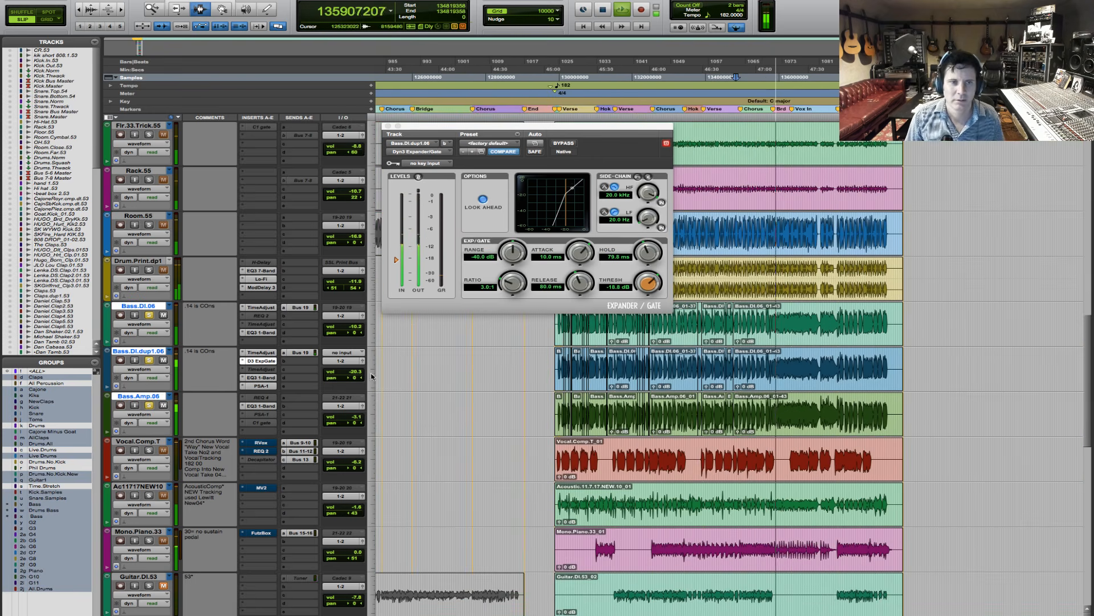
{"action": "left_click_drag", "start_coordinate": [354, 371], "coordinate": [354, 372]}
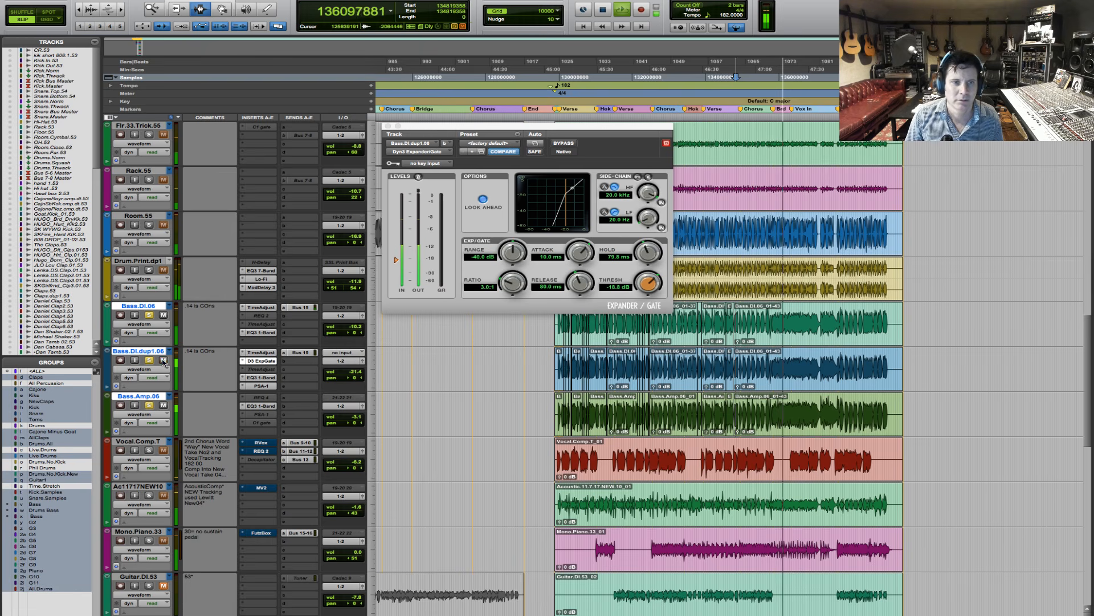
{"action": "left_click", "coordinate": [150, 224]}
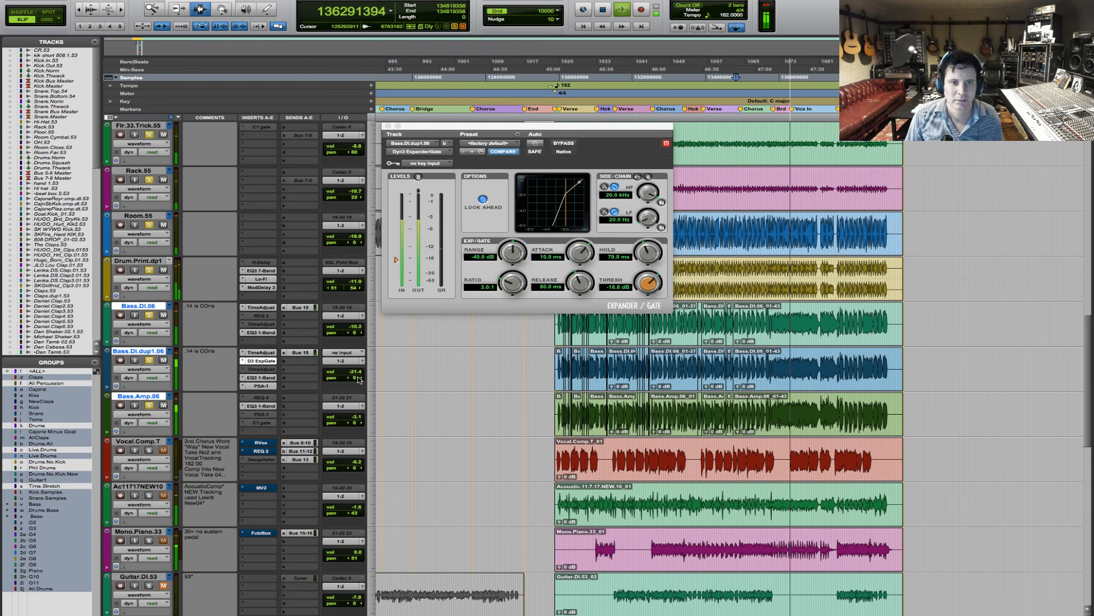
{"action": "left_click_drag", "start_coordinate": [355, 371], "coordinate": [358, 374]}
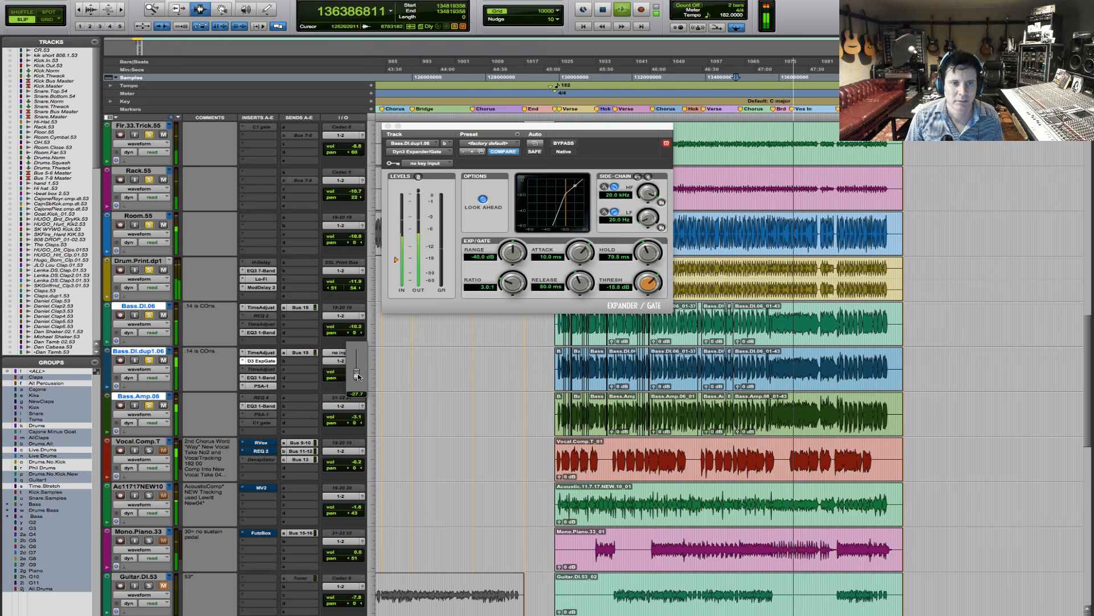
{"action": "left_click_drag", "start_coordinate": [356, 376], "coordinate": [356, 376]}
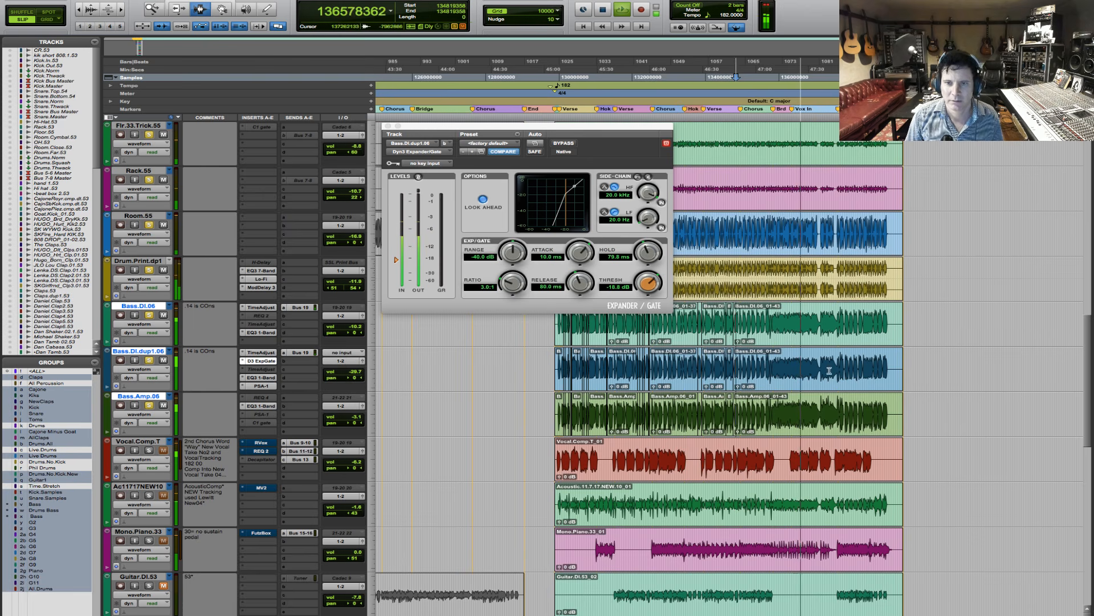
- Audition the soloed basses and drums through the section following the bridge
{"action": "left_click", "coordinate": [745, 359]}
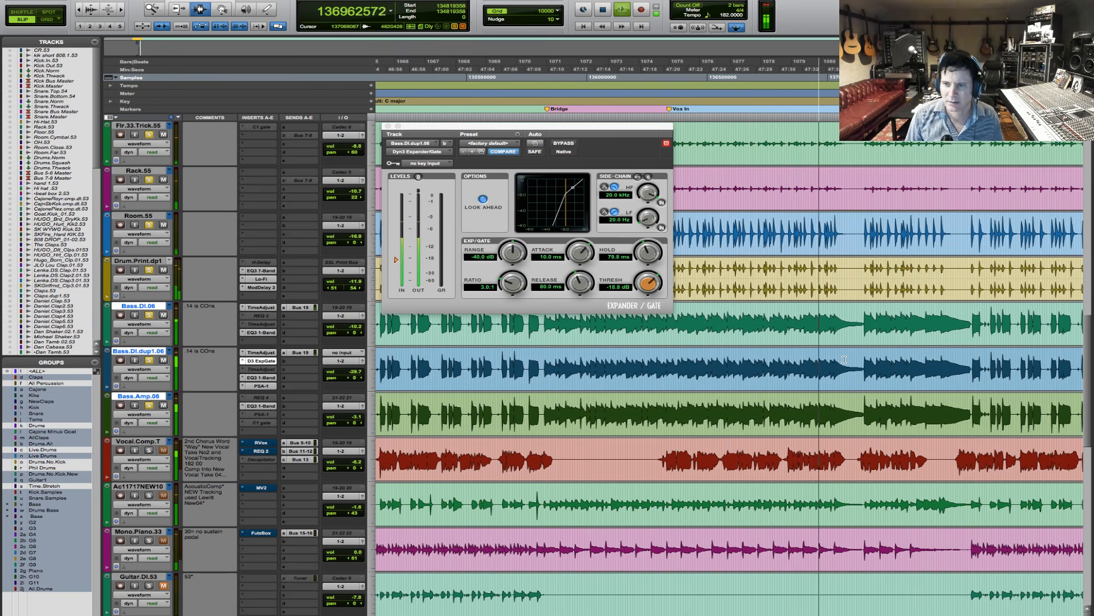
{"action": "key", "text": "r"}
{"action": "key", "text": "r"}
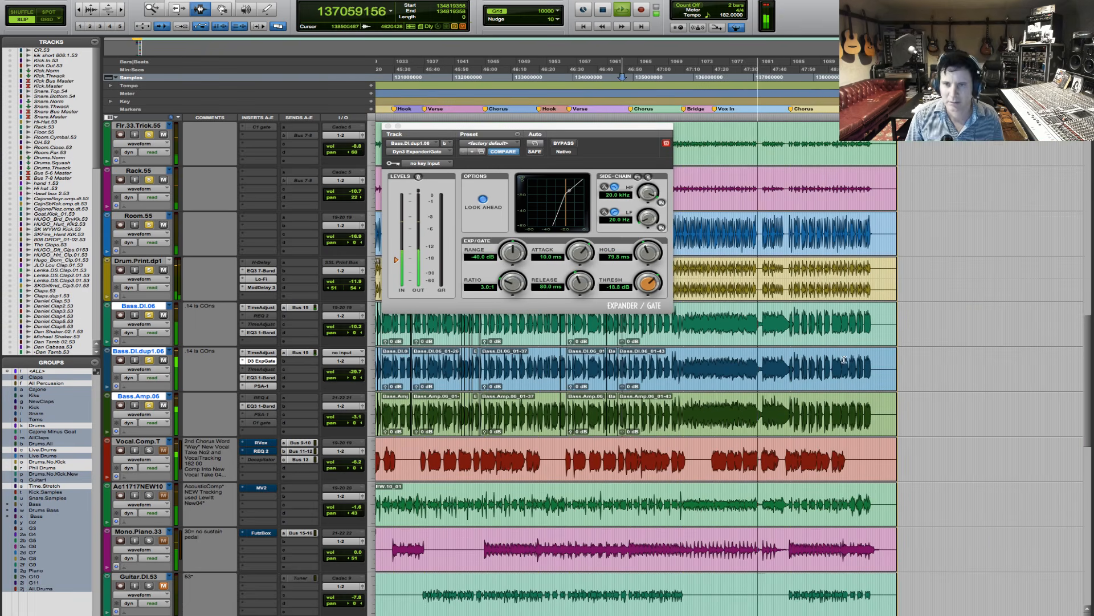
{"action": "key", "text": "space"}
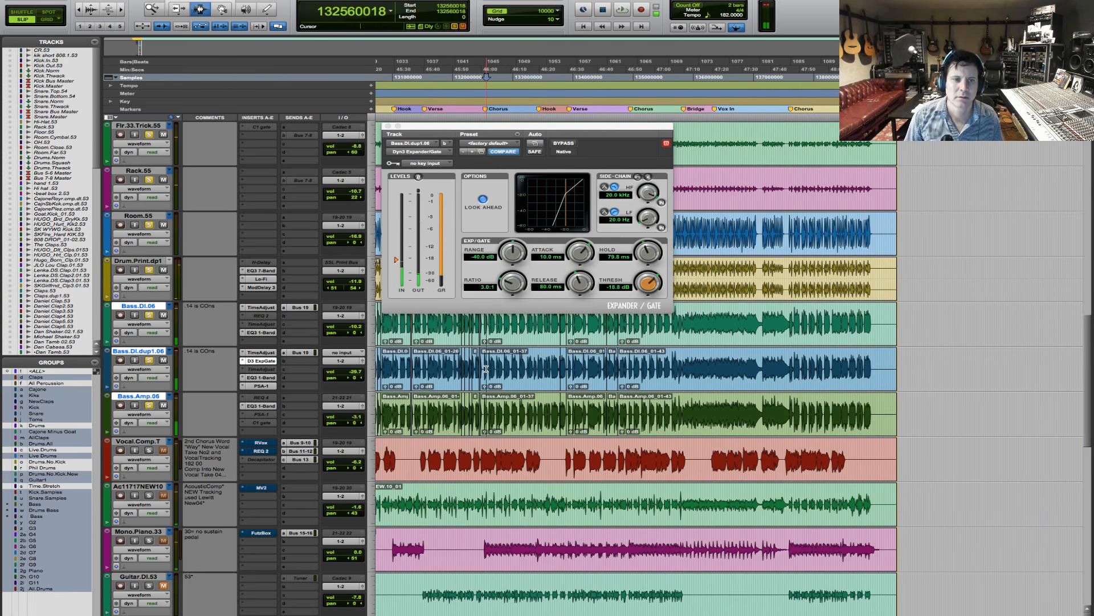
- Play the chorus and lower the volume of Bass.DI.dup1.06 to about -30.8 dB
{"action": "key", "text": "space"}
{"action": "key", "text": "t"}
{"action": "key", "text": "t"}
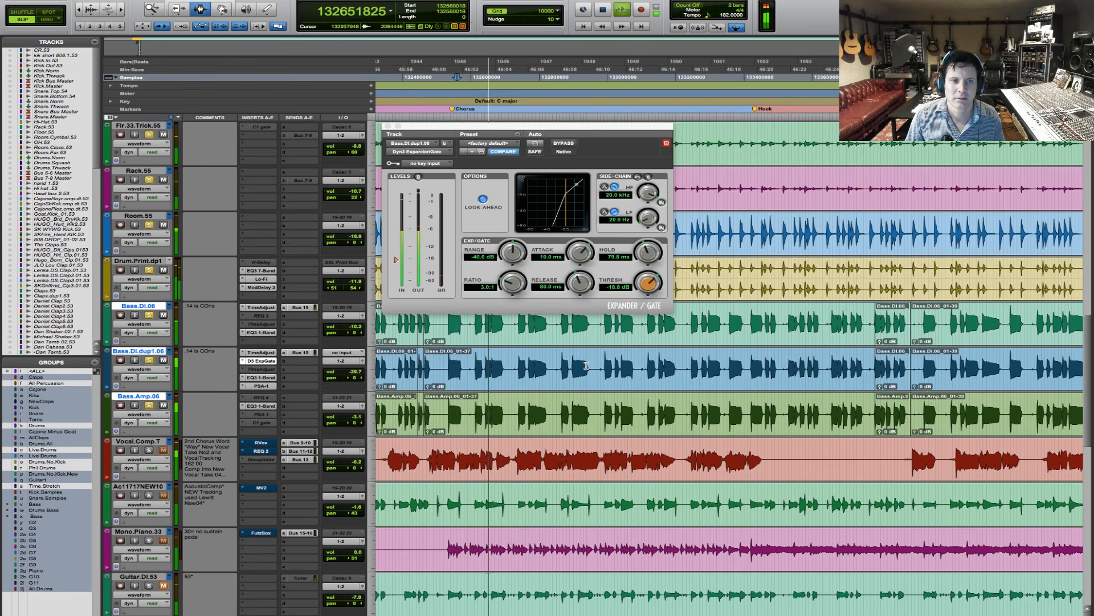
{"action": "left_click", "coordinate": [350, 374]}
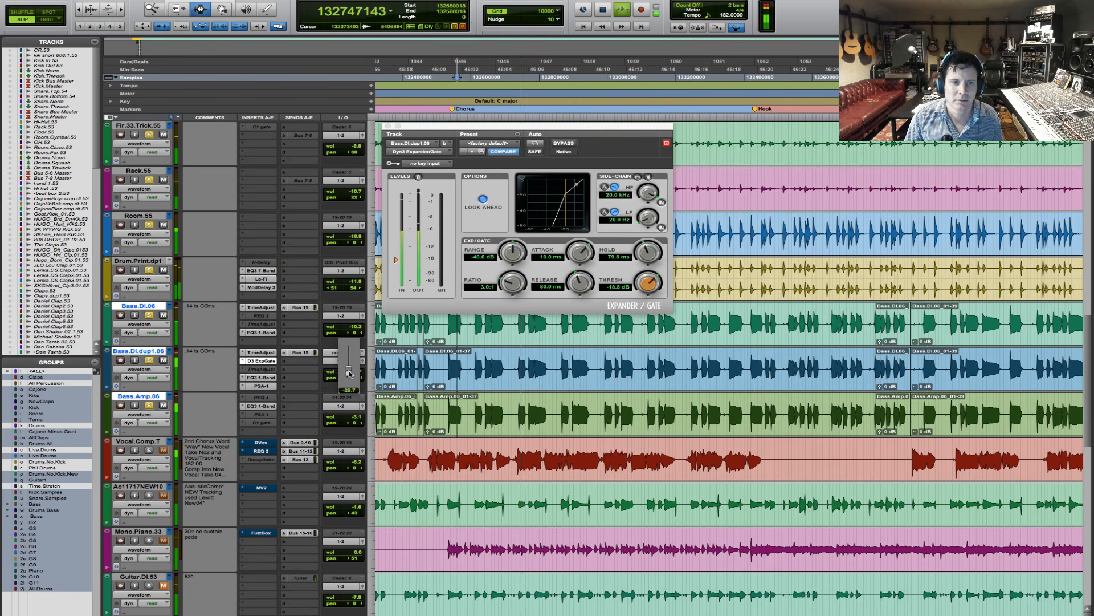
{"action": "left_click_drag", "start_coordinate": [350, 373], "coordinate": [352, 376]}
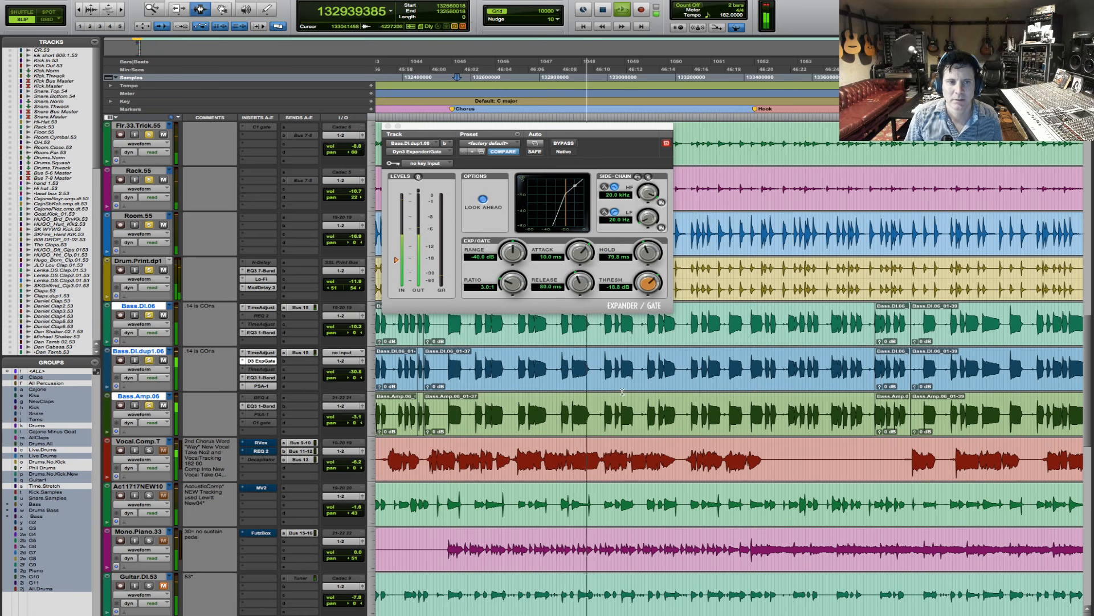
{"action": "key", "text": "space"}
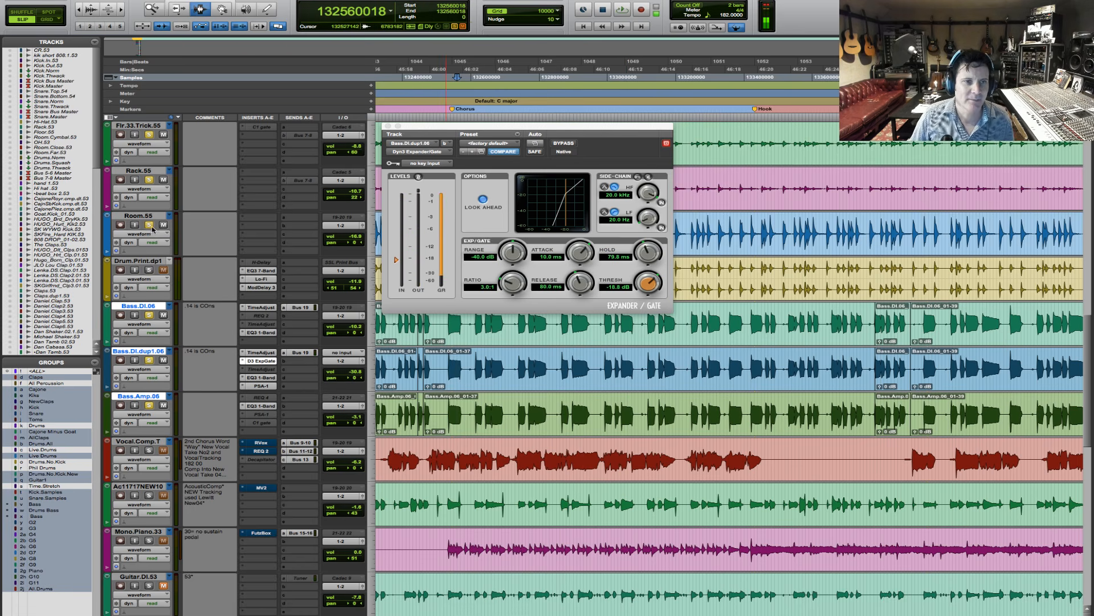
- Route the outputs of Bass.DI.06, Bass.DI.dup1.06 and Bass.Amp.06 to Bus 23 (Mono)
{"action": "left_click", "coordinate": [342, 314]}
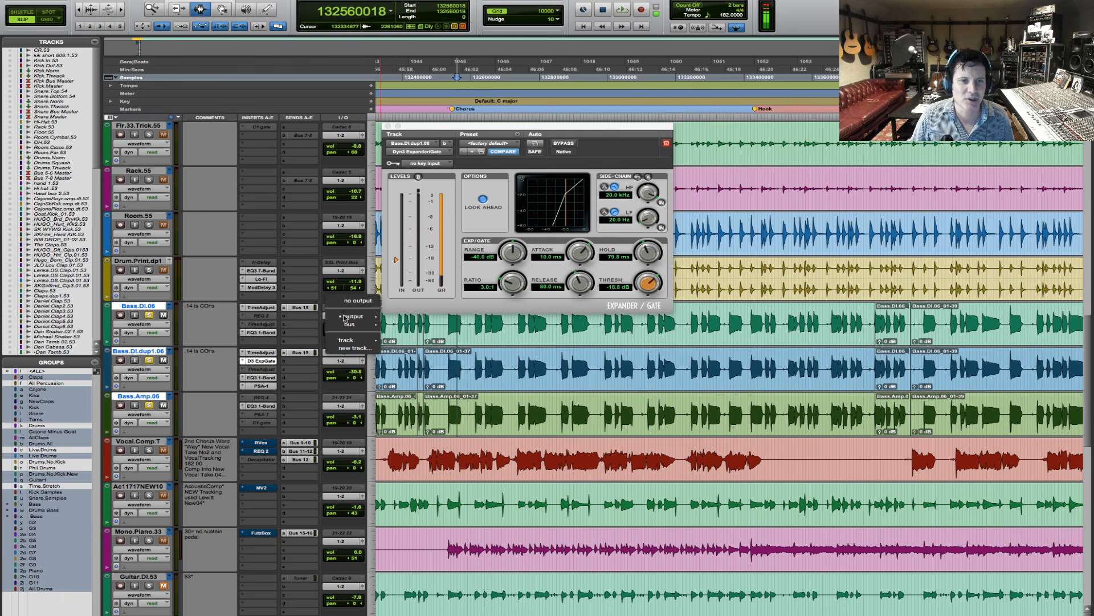
{"action": "mouse_move", "coordinate": [343, 324]}
{"action": "mouse_move", "coordinate": [422, 326]}
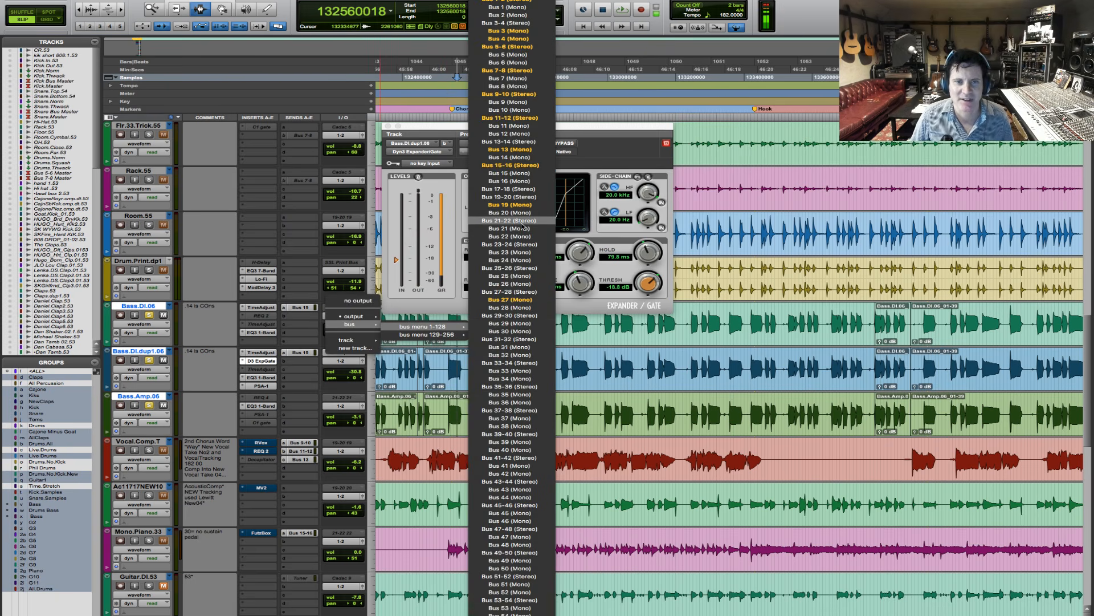
{"action": "left_click", "coordinate": [530, 253], "text": "alt+shift"}
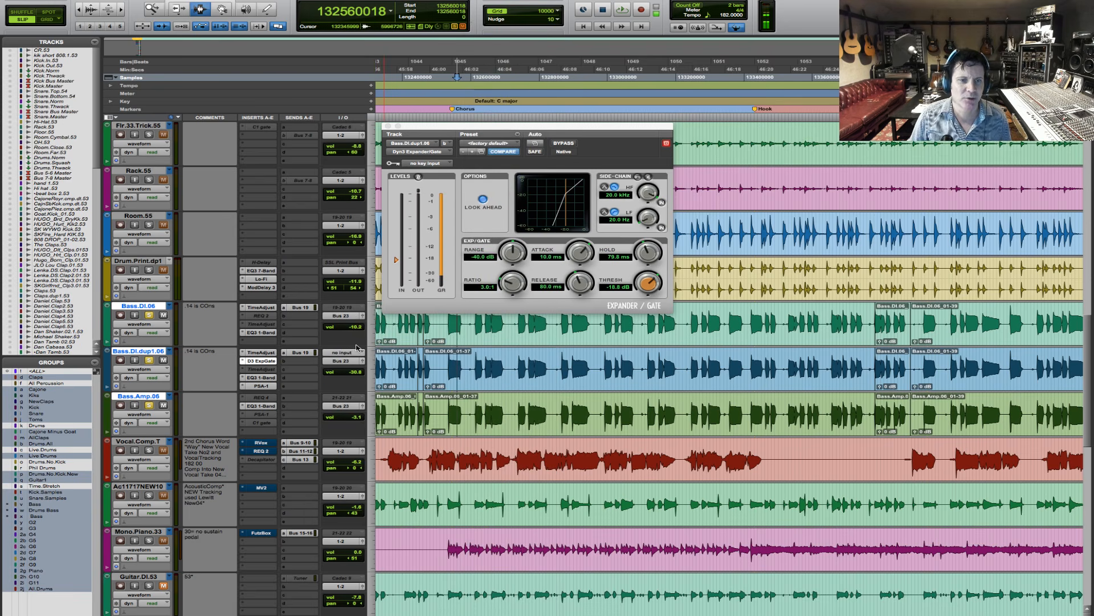
- Create one mono Aux Input track with Bus 23 (Mono) as its input and name it Bass.Sub
{"action": "key", "text": "ctrl+shift+n"}
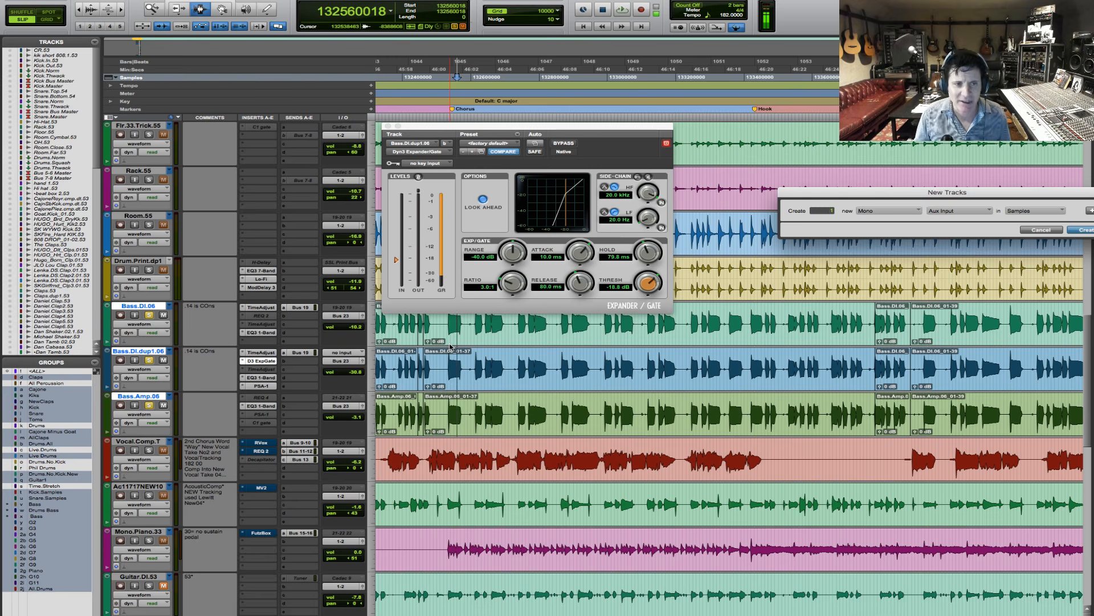
{"action": "key", "text": "Return"}
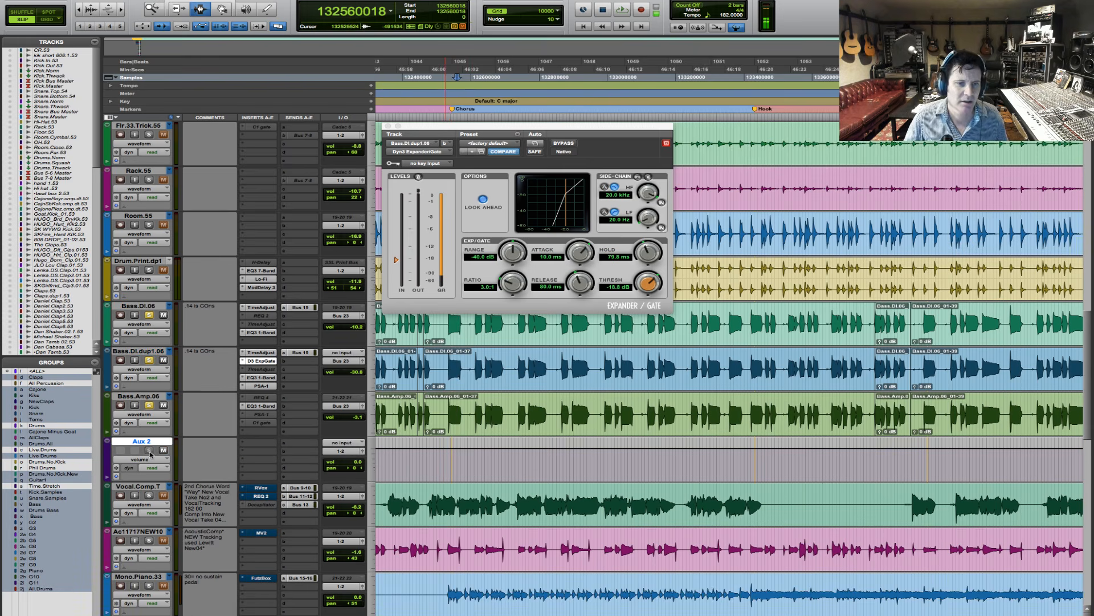
{"action": "left_click", "coordinate": [348, 447]}
{"action": "mouse_move", "coordinate": [351, 469]}
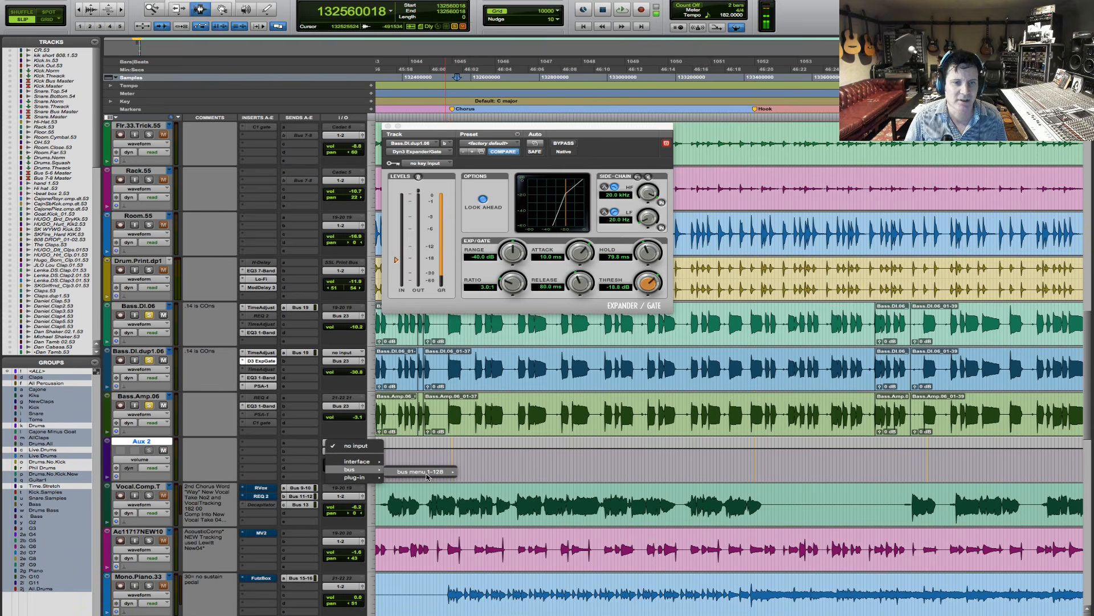
{"action": "mouse_move", "coordinate": [422, 472]}
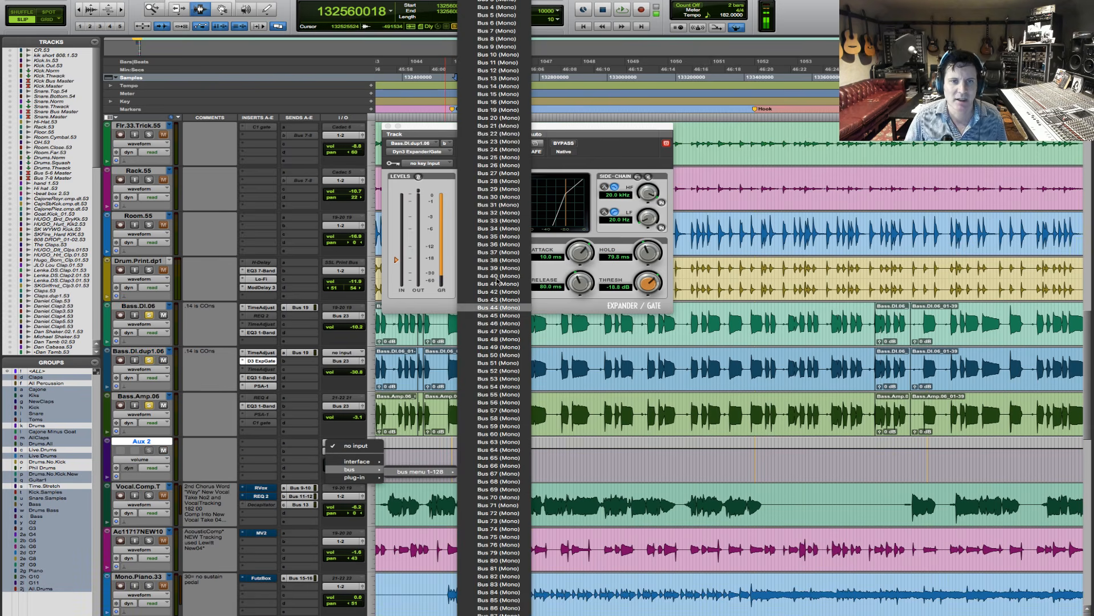
{"action": "left_click", "coordinate": [501, 142]}
{"action": "double_click", "coordinate": [142, 441]}
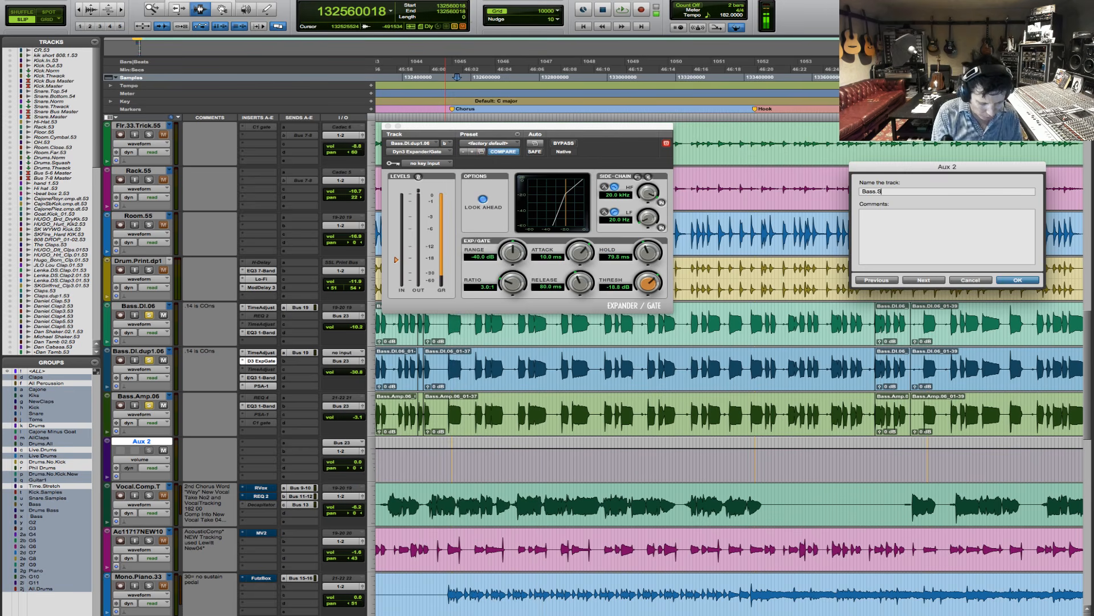
{"action": "key", "text": "Return"}
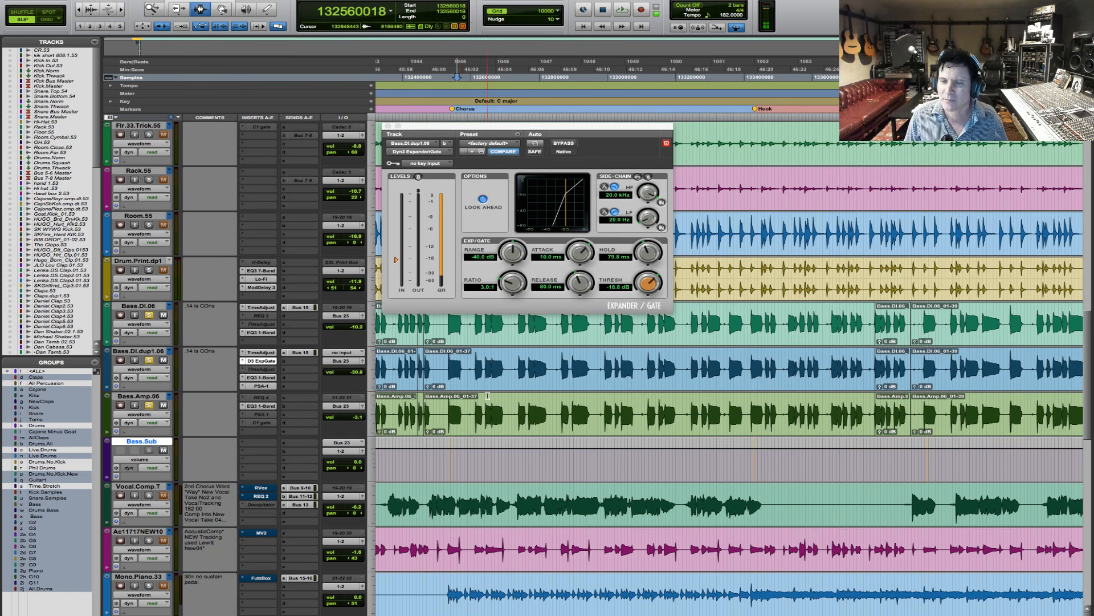
{"action": "left_click", "coordinate": [475, 380]}
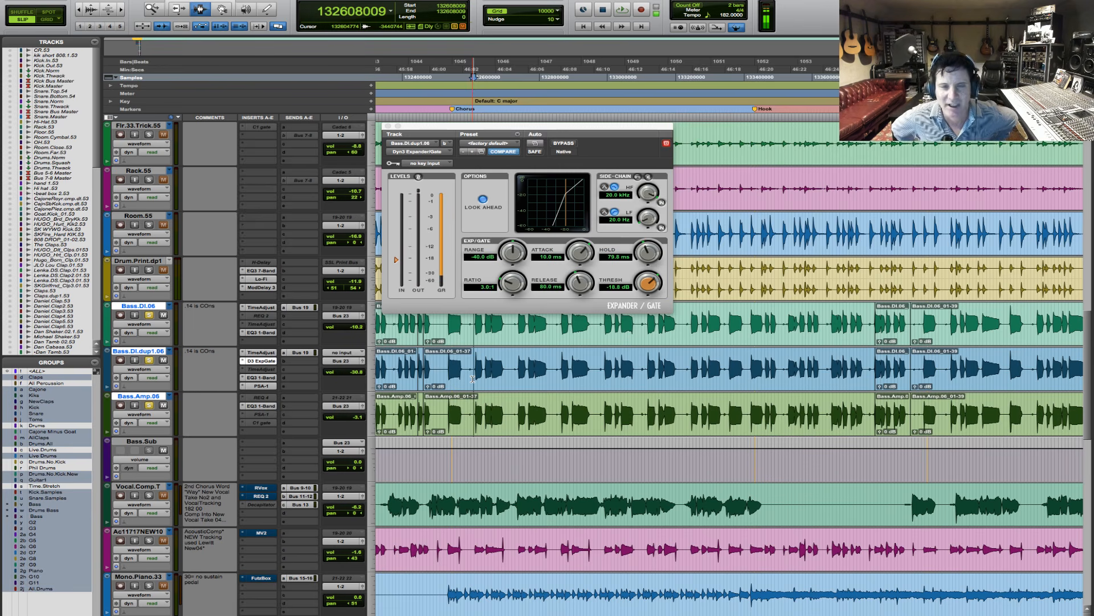
{"action": "left_click", "coordinate": [262, 446]}
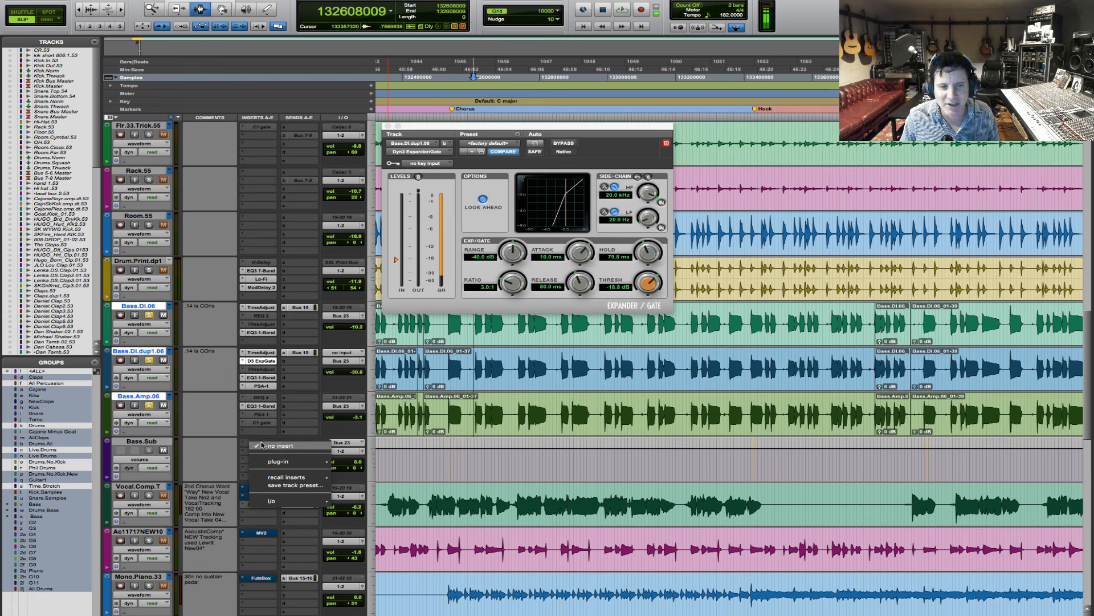
{"action": "mouse_move", "coordinate": [277, 462]}
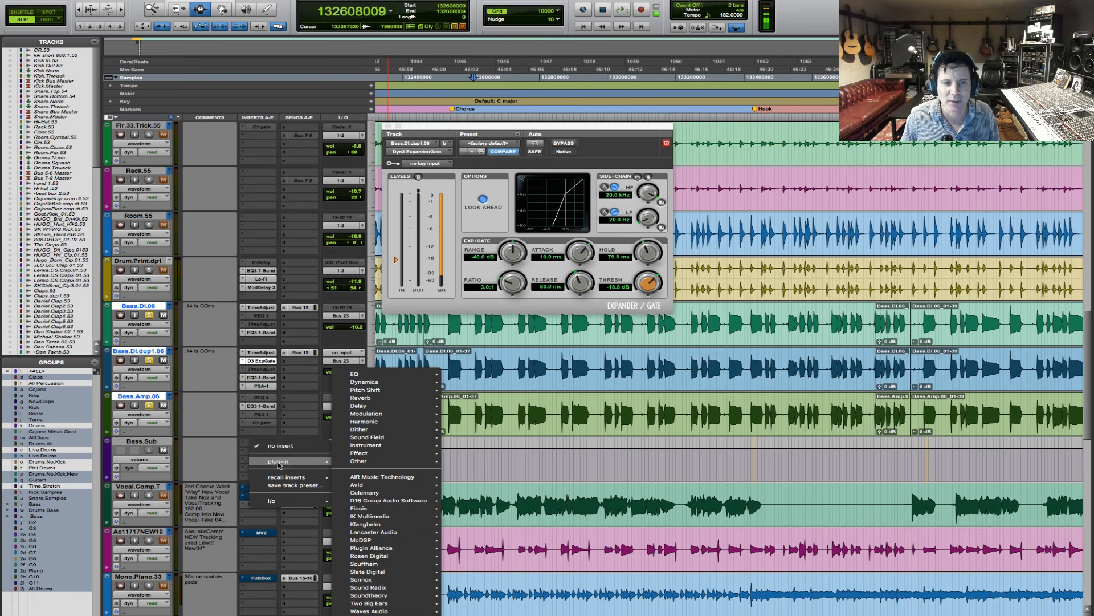
{"action": "mouse_move", "coordinate": [398, 383]}
{"action": "left_click", "coordinate": [824, 392]}
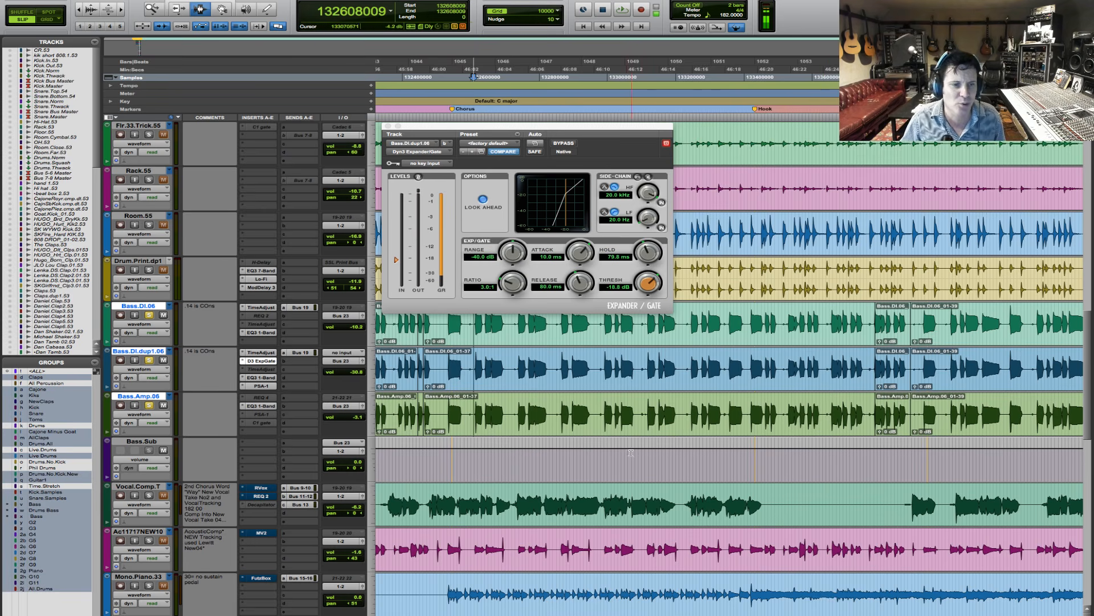
- Add the mono Dyn3 Compressor/Limiter to the first insert of Bass.Sub
{"action": "left_click", "coordinate": [265, 447]}
{"action": "mouse_move", "coordinate": [271, 465]}
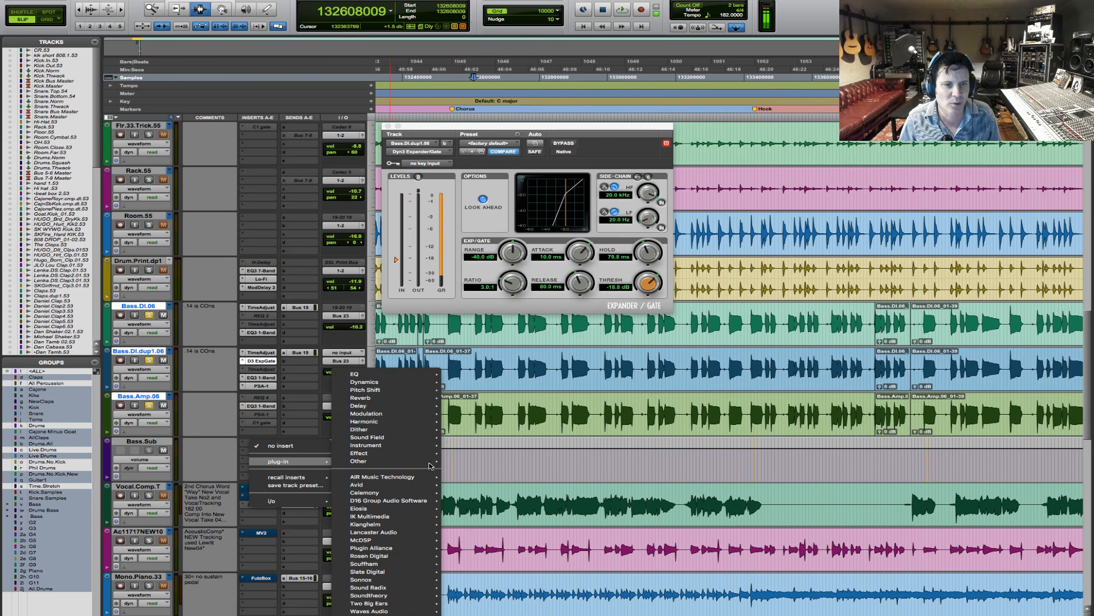
{"action": "mouse_move", "coordinate": [402, 383]}
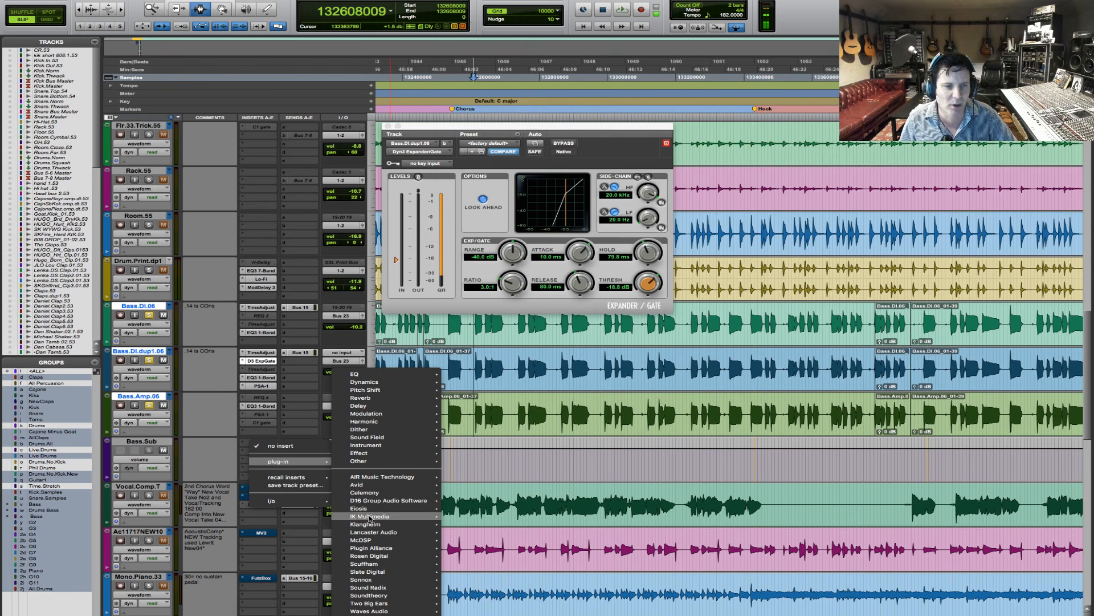
{"action": "mouse_move", "coordinate": [381, 485]}
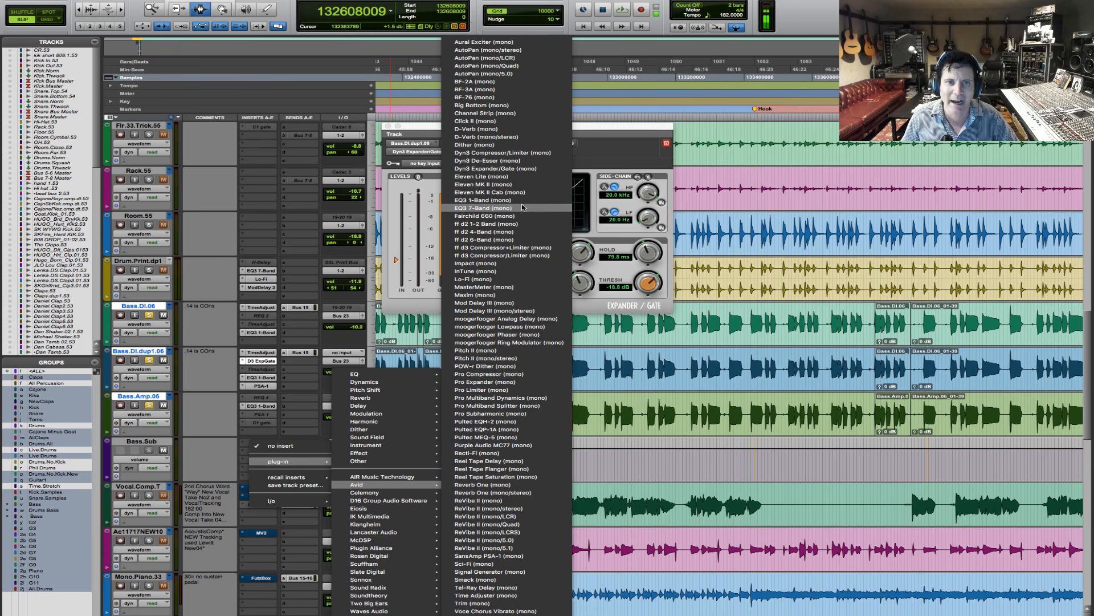
{"action": "left_click", "coordinate": [540, 154]}
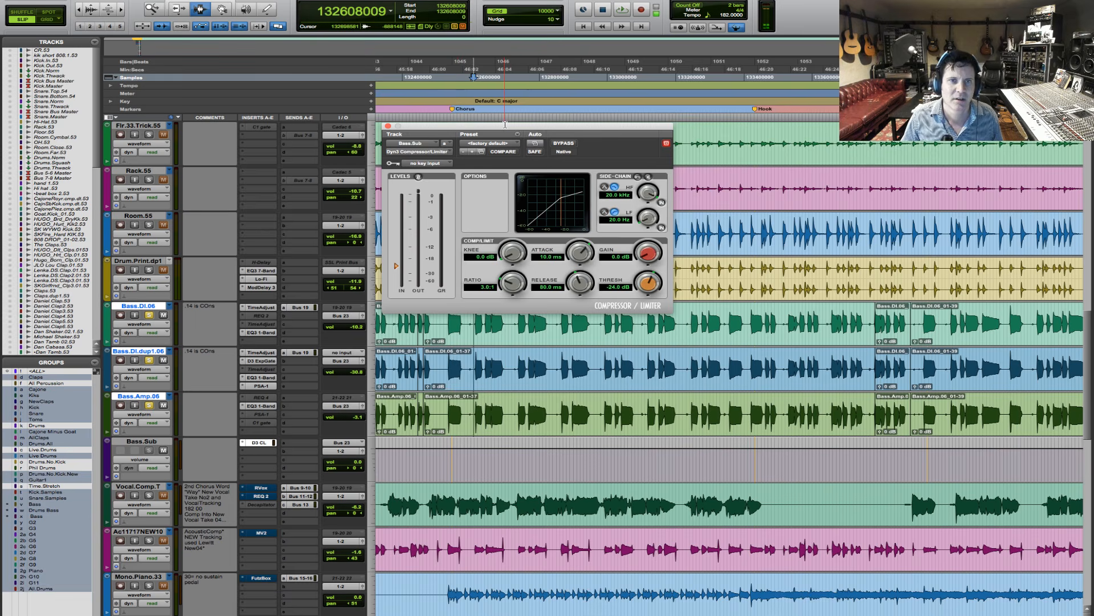
- Set the compressor's threshold to -14.0 dB and gain to 1.7 dB during playback, comparing the sound with bypass
{"action": "left_click_drag", "start_coordinate": [515, 126], "coordinate": [572, 264]}
{"action": "key", "text": "space"}
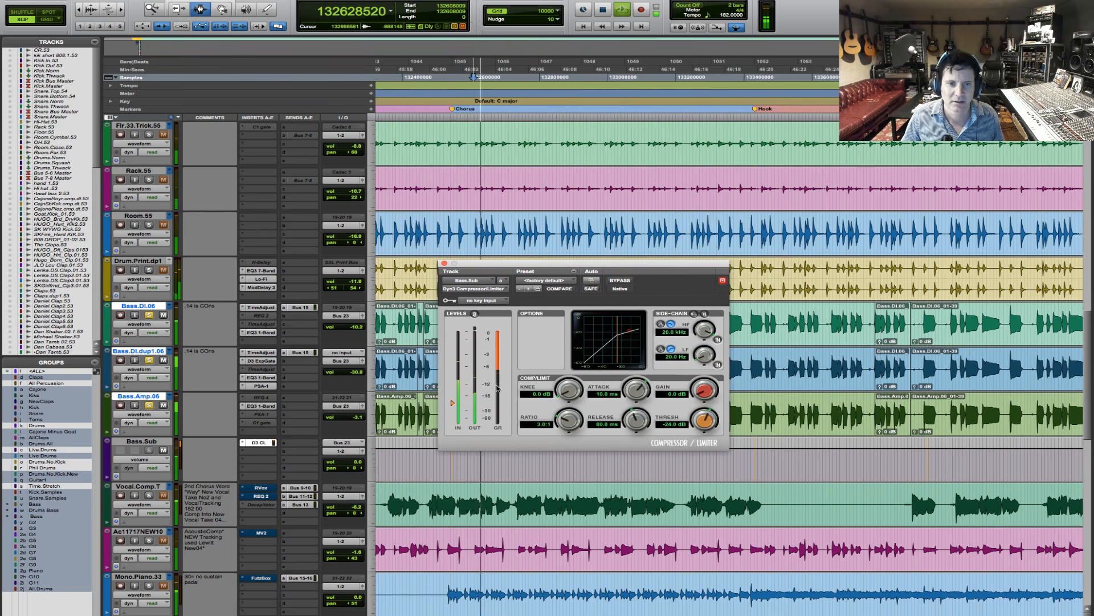
{"action": "left_click_drag", "start_coordinate": [452, 402], "coordinate": [454, 389]}
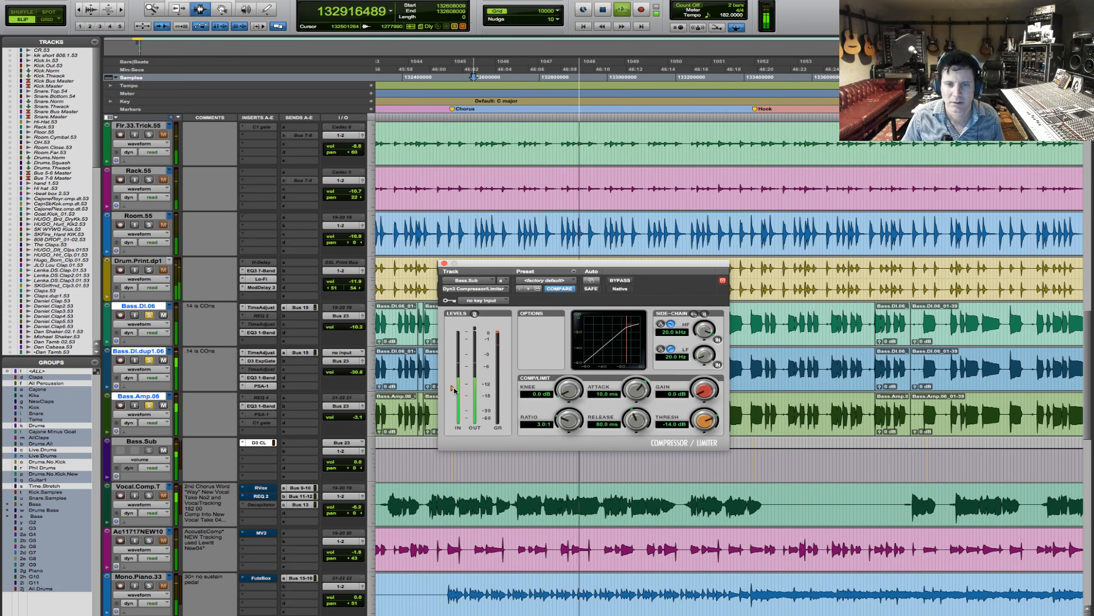
{"action": "left_click", "coordinate": [626, 280]}
{"action": "left_click", "coordinate": [626, 281]}
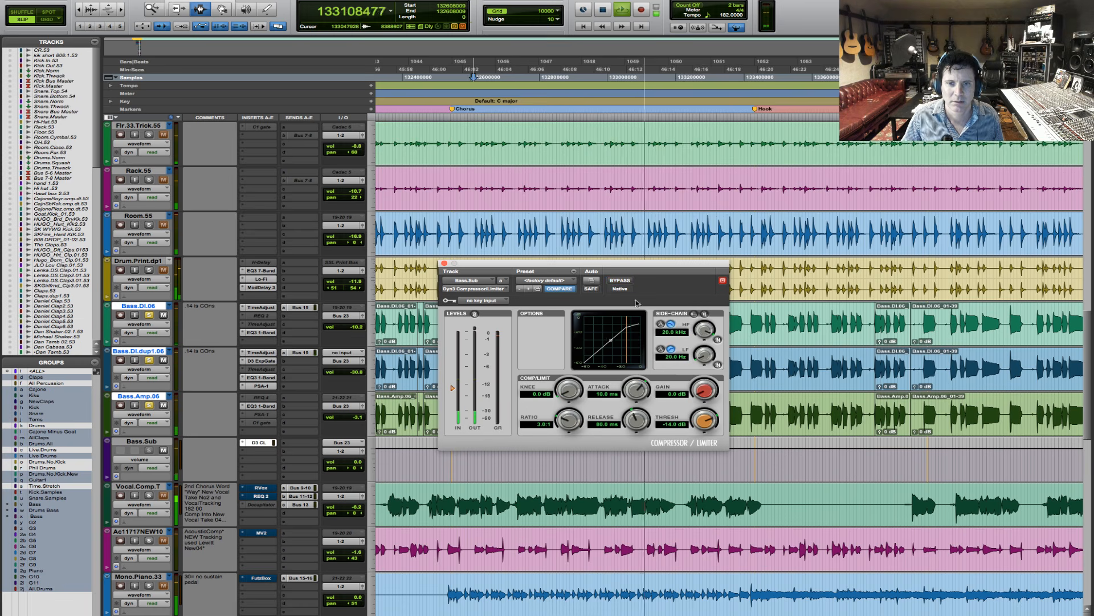
{"action": "left_click_drag", "start_coordinate": [701, 391], "coordinate": [699, 387]}
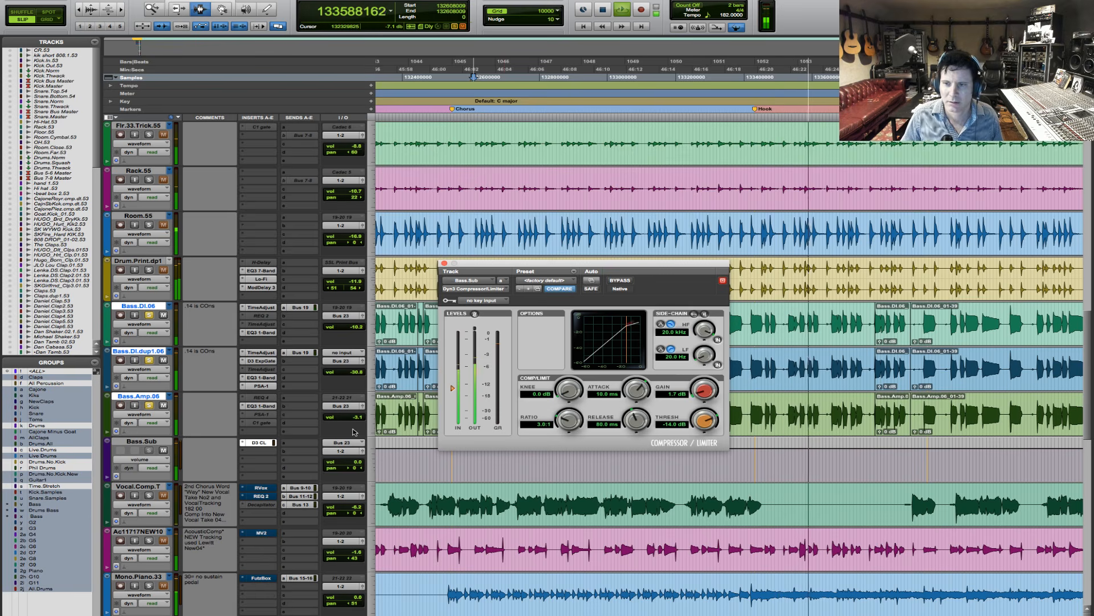
{"action": "key", "text": "space"}
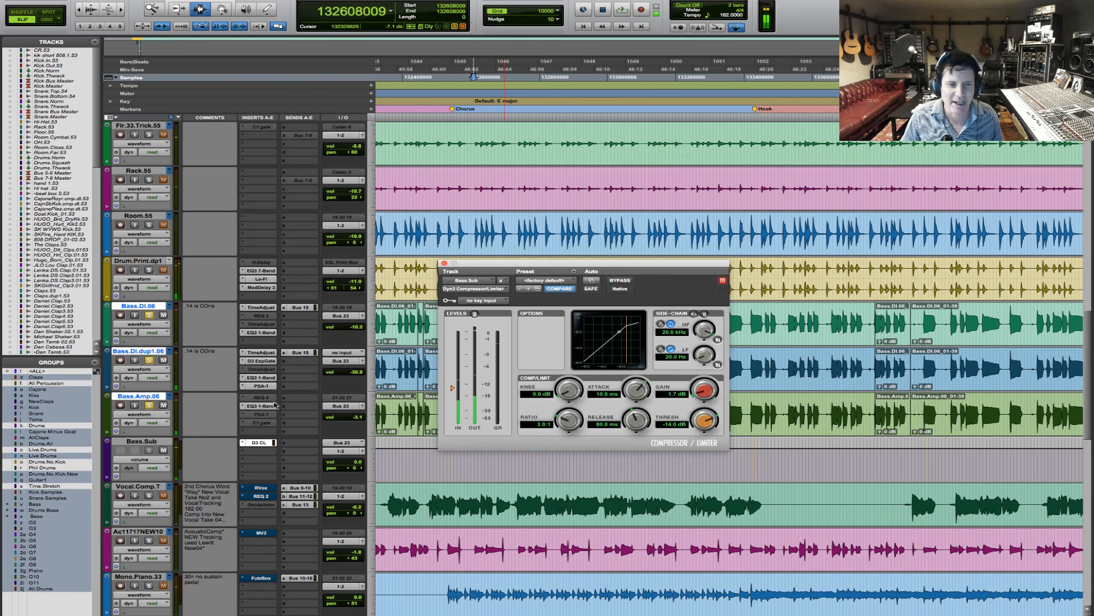
- Add the mono EQ3 7-Band to the second insert of Bass.Sub
{"action": "left_click", "coordinate": [246, 455]}
{"action": "mouse_move", "coordinate": [279, 470]}
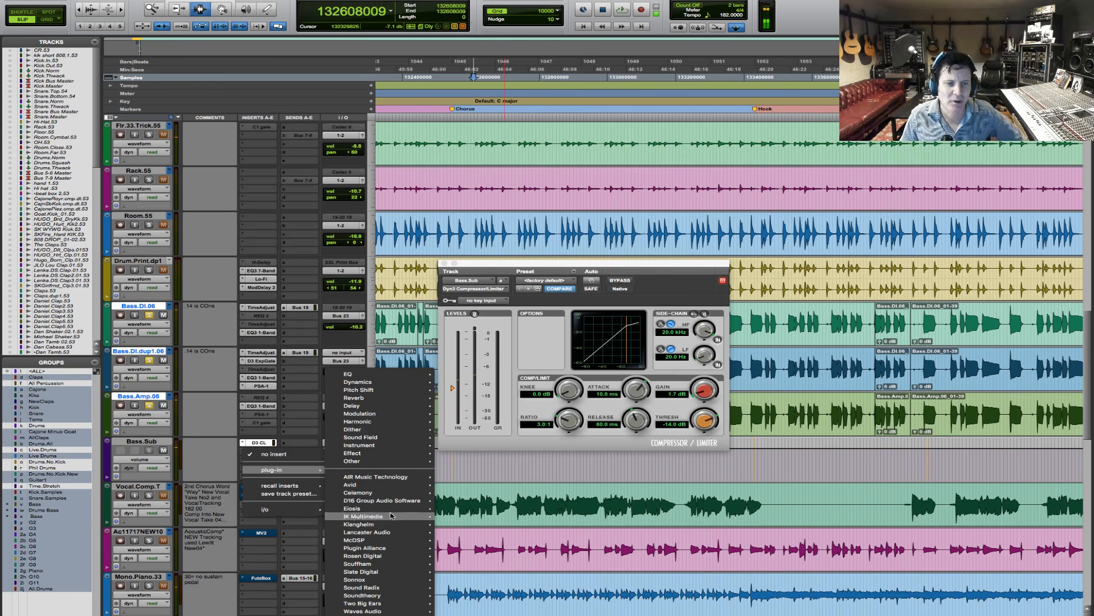
{"action": "mouse_move", "coordinate": [394, 485]}
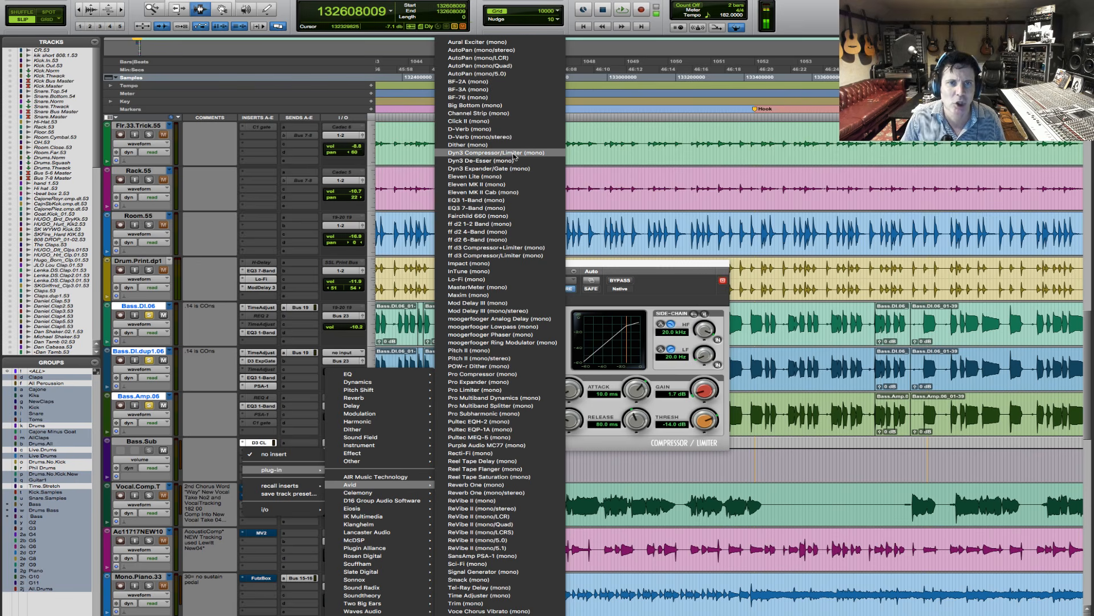
{"action": "left_click", "coordinate": [524, 209]}
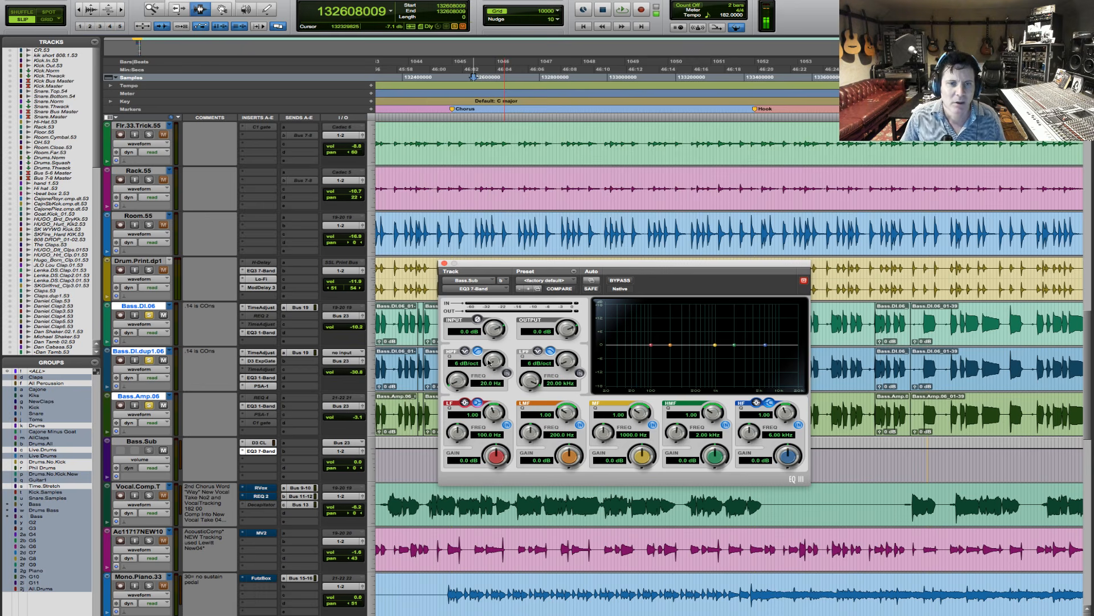
- Enable the EQ's high-pass filter and set its frequency to about 56.2 Hz during playback
{"action": "left_click", "coordinate": [506, 373]}
{"action": "key", "text": "space"}
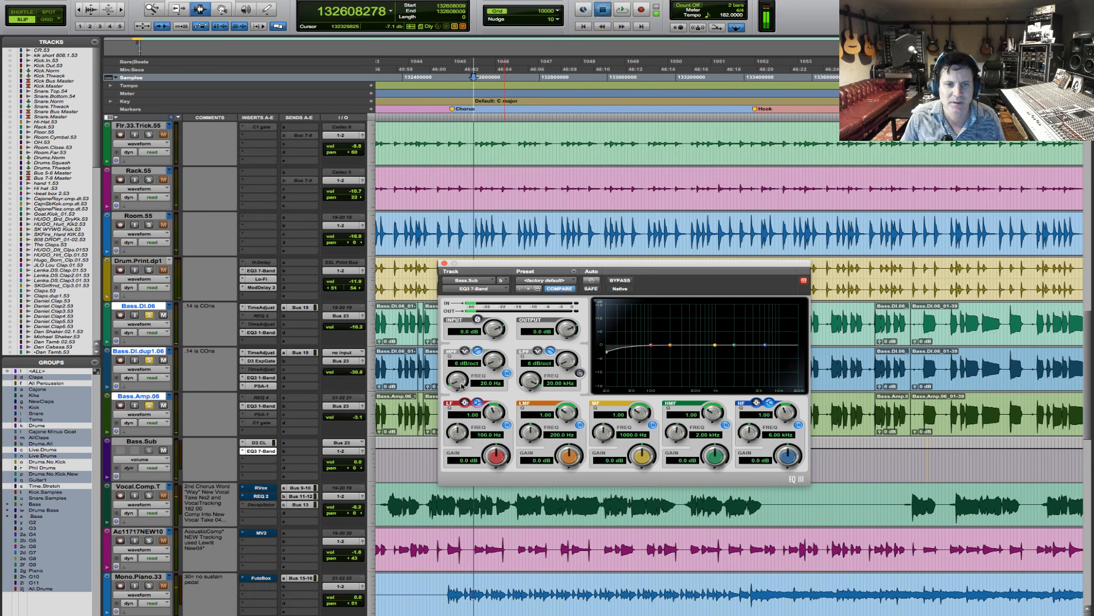
{"action": "left_click_drag", "start_coordinate": [457, 380], "coordinate": [460, 361]}
{"action": "key", "text": "space"}
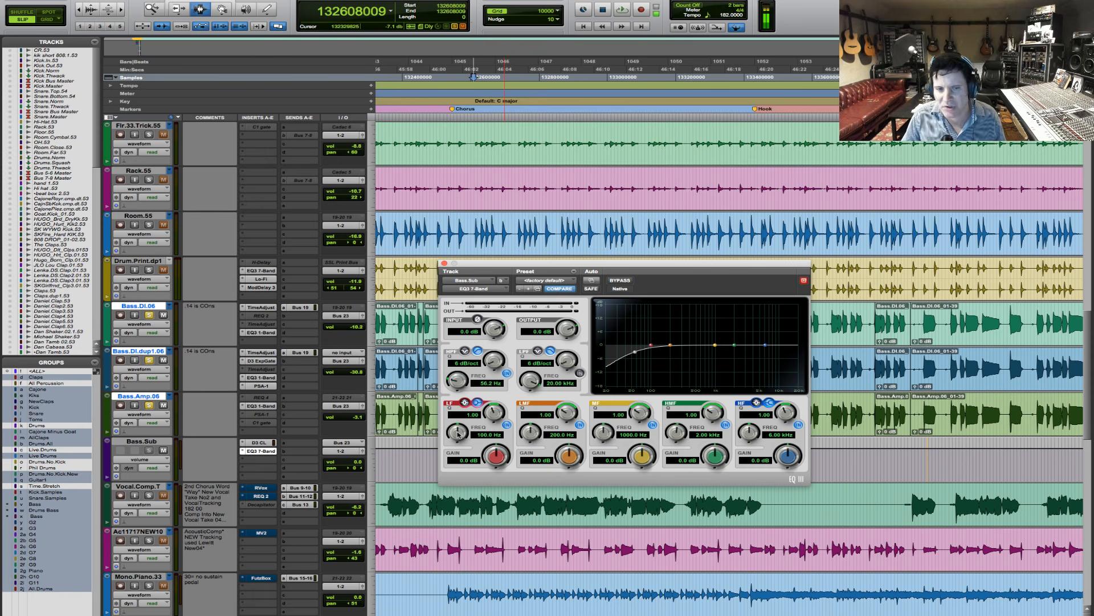
- Set the EQ's low-frequency band to 80 Hz and boost its gain to 4.3 dB during playback
{"action": "left_click", "coordinate": [489, 435]}
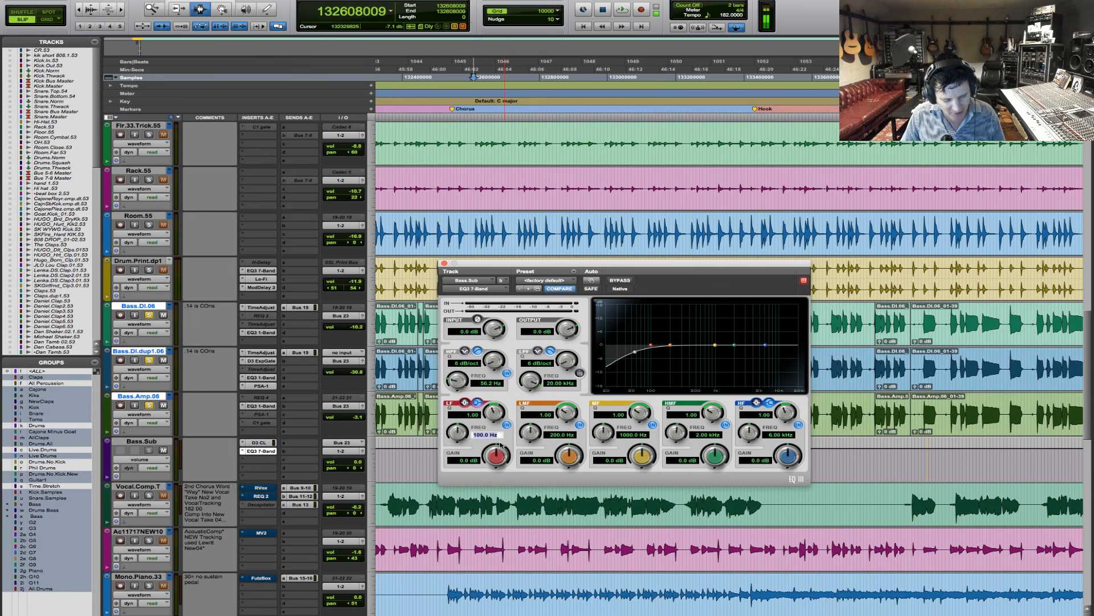
{"action": "type", "text": "80"}
{"action": "key", "text": "Return"}
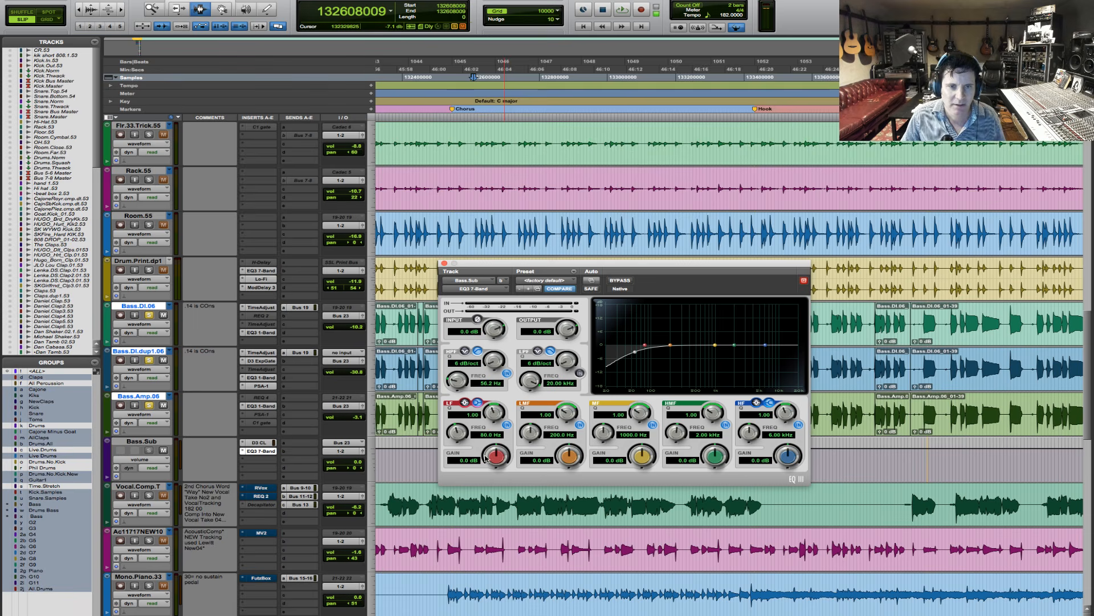
{"action": "key", "text": "space"}
{"action": "left_click_drag", "start_coordinate": [486, 459], "coordinate": [502, 445]}
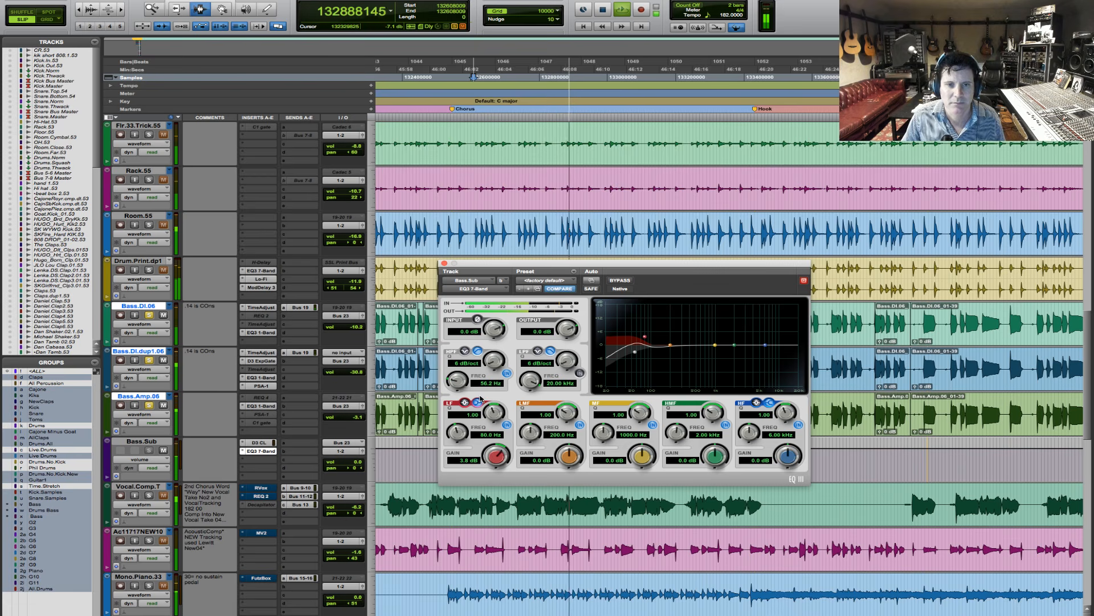
{"action": "key", "text": "space"}
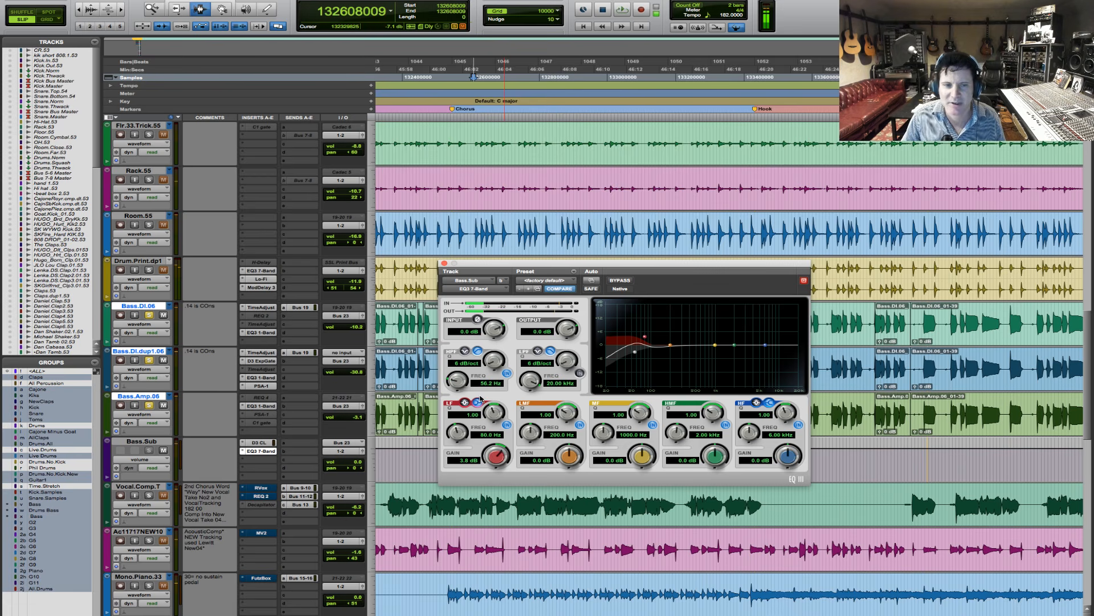
{"action": "key", "text": "space"}
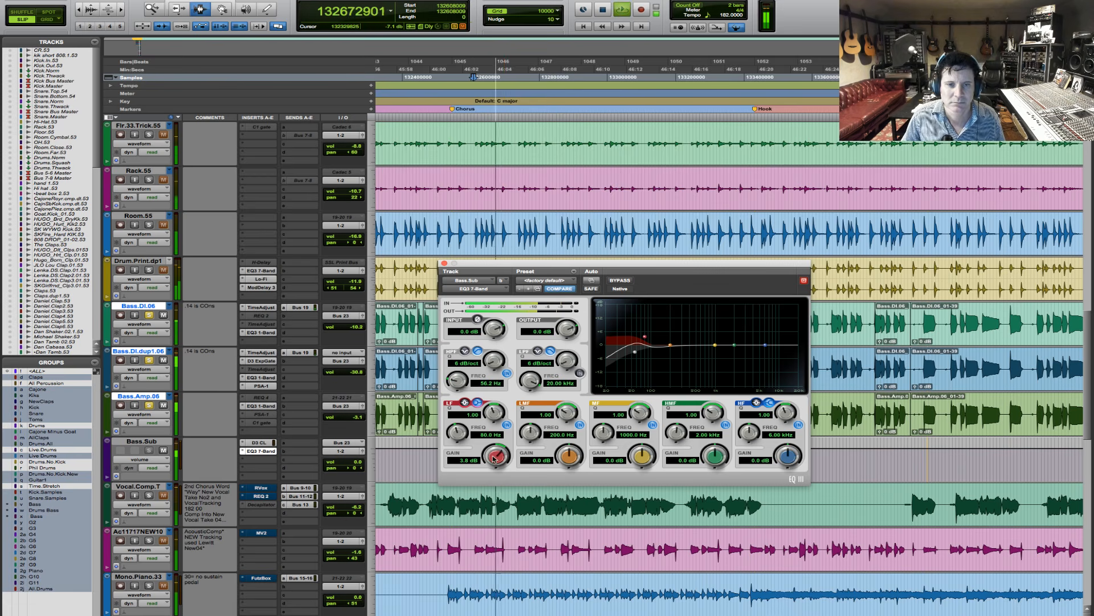
{"action": "left_click_drag", "start_coordinate": [494, 458], "coordinate": [495, 453]}
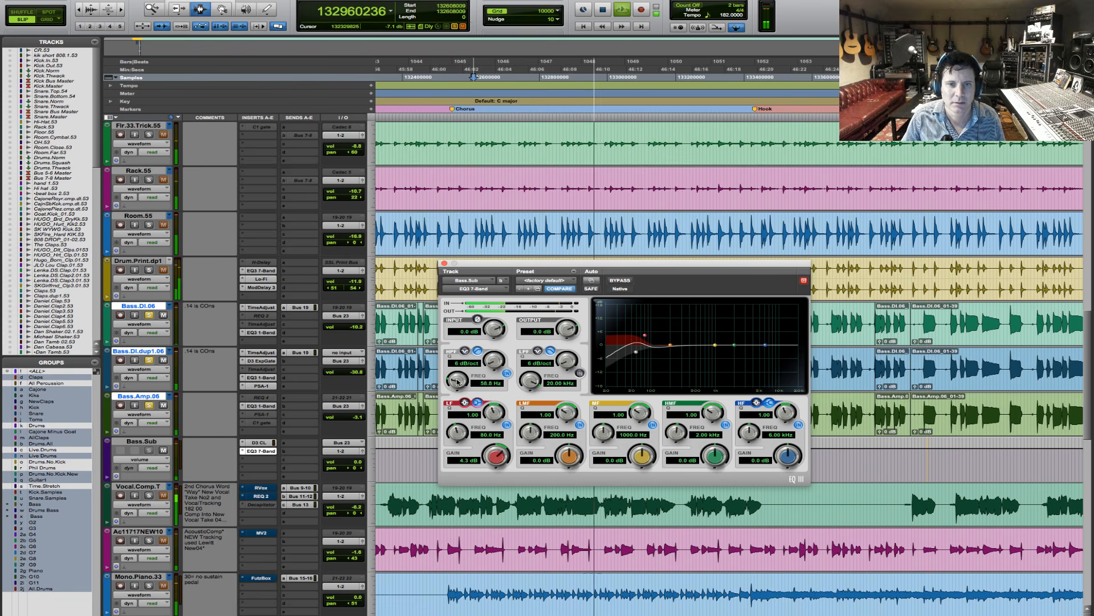
- Raise the EQ's high-pass filter frequency to about 60.6 Hz during playback and listen again from the chorus
{"action": "left_click_drag", "start_coordinate": [458, 382], "coordinate": [458, 380]}
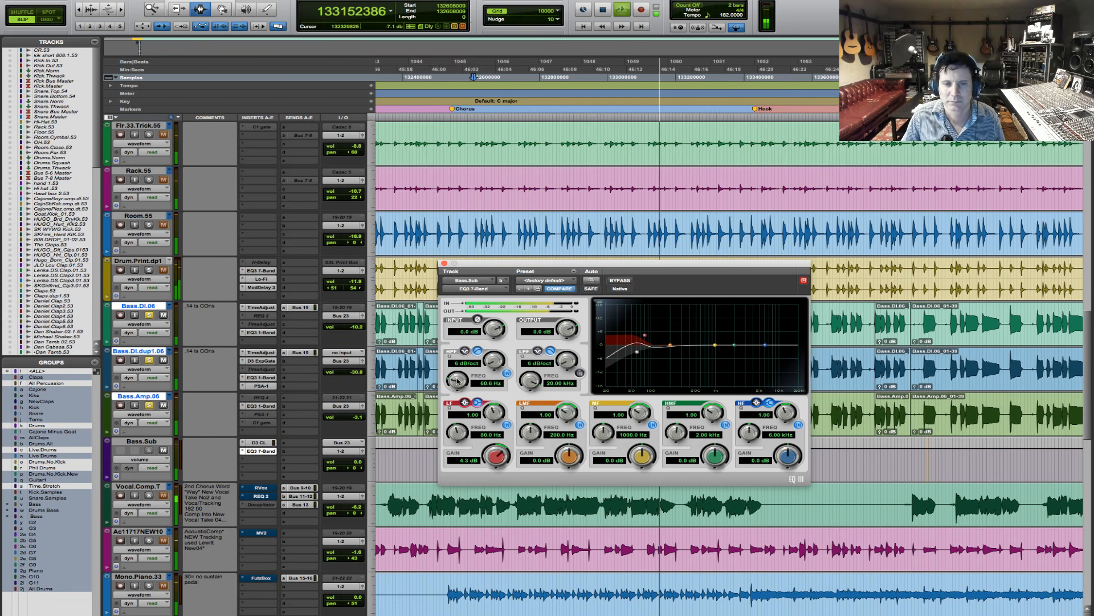
{"action": "key", "text": "space"}
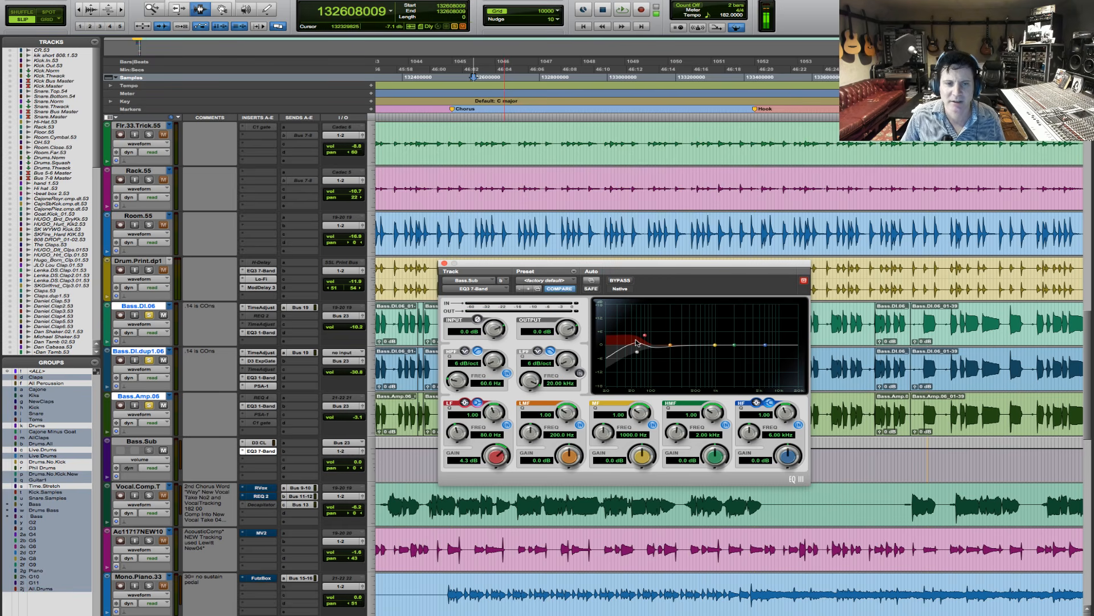
{"action": "key", "text": "space"}
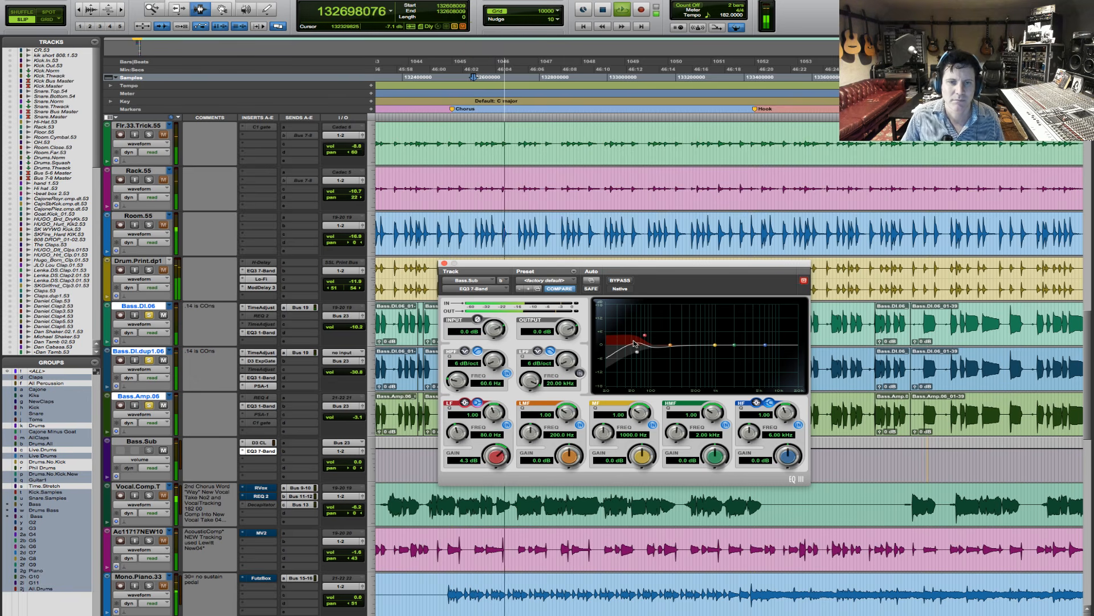
{"action": "key", "text": "space"}
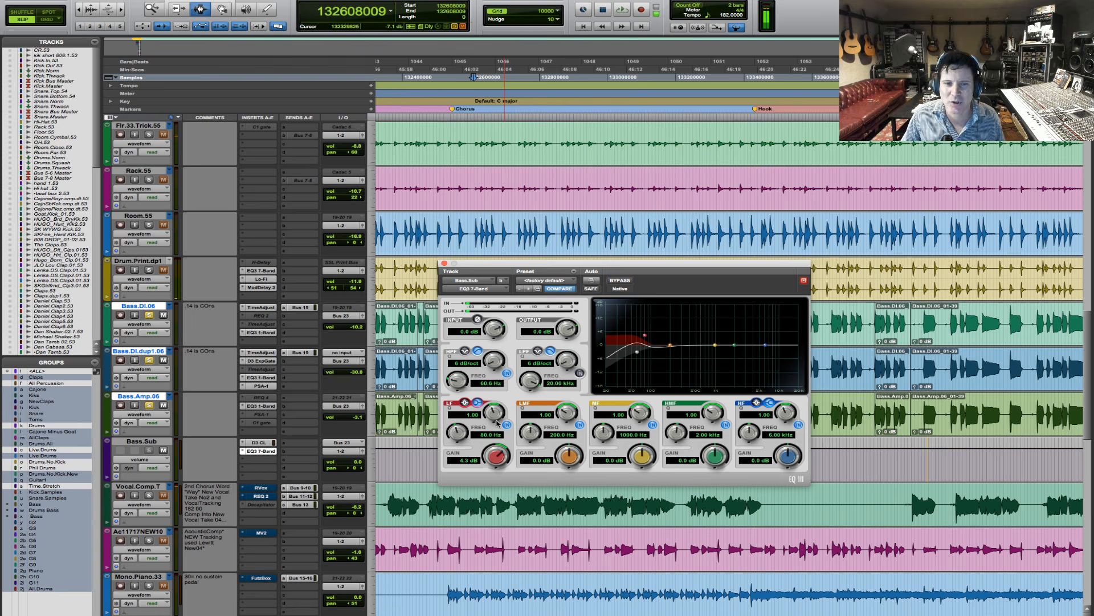
- Set the EQ's low-mid band to 110 Hz with Q 2.29 and gain 2.9 dB during playback
{"action": "left_click", "coordinate": [559, 435]}
{"action": "type", "text": "11"}
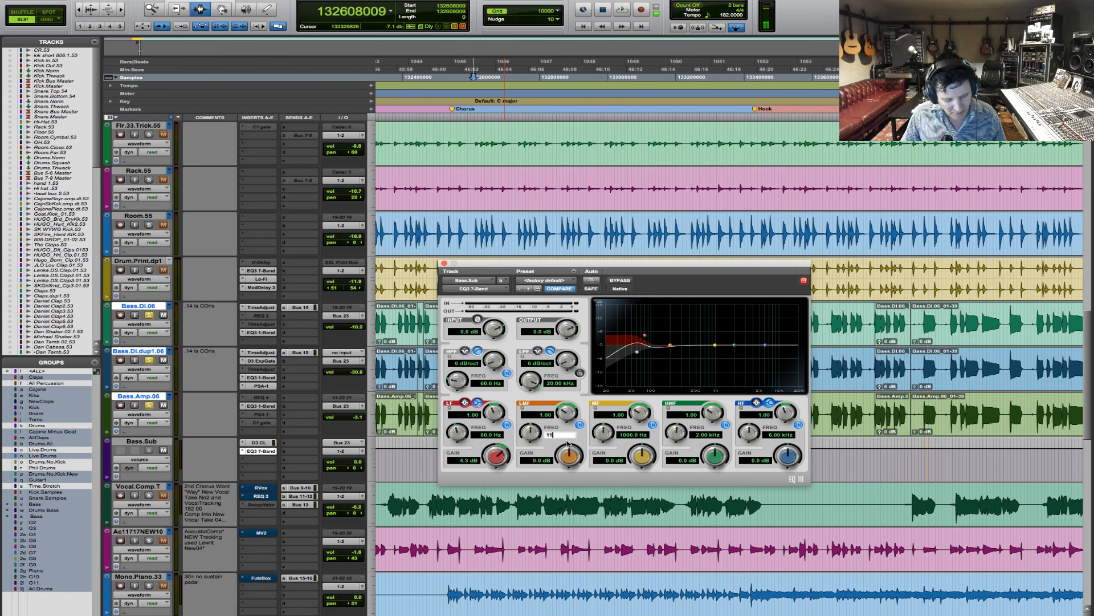
{"action": "type", "text": "0"}
{"action": "key", "text": "Return"}
{"action": "key", "text": "space"}
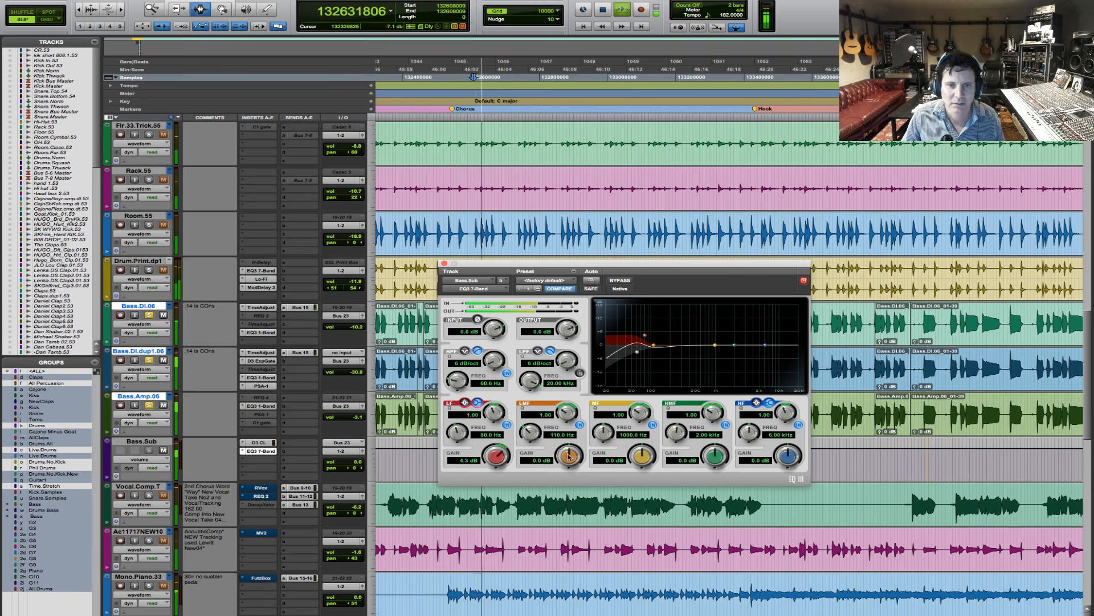
{"action": "left_click_drag", "start_coordinate": [570, 457], "coordinate": [572, 454]}
{"action": "left_click_drag", "start_coordinate": [577, 412], "coordinate": [574, 403]}
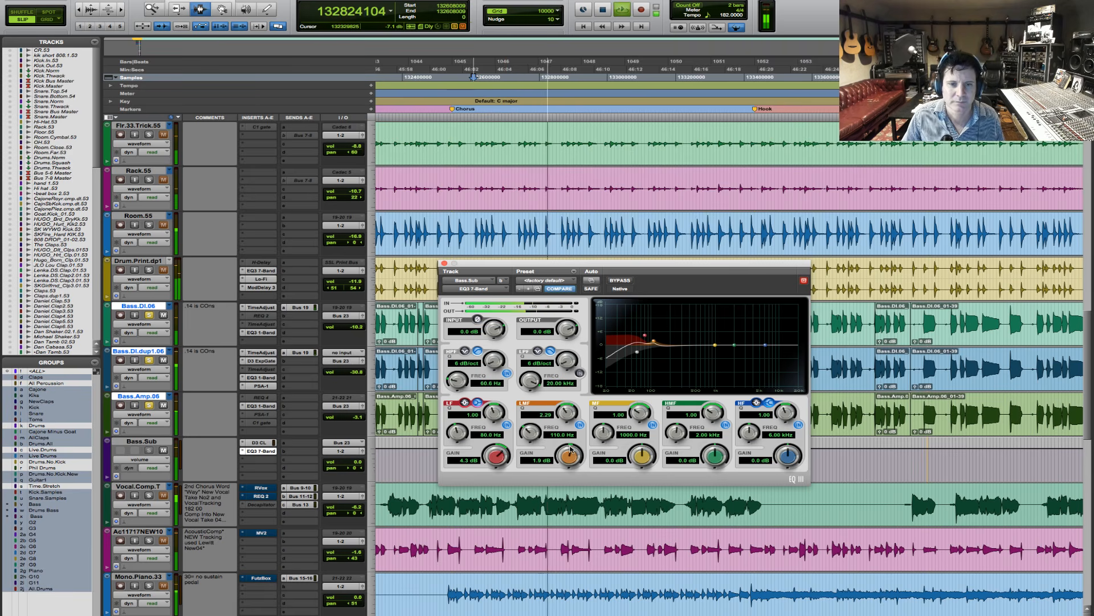
{"action": "left_click_drag", "start_coordinate": [570, 456], "coordinate": [571, 449]}
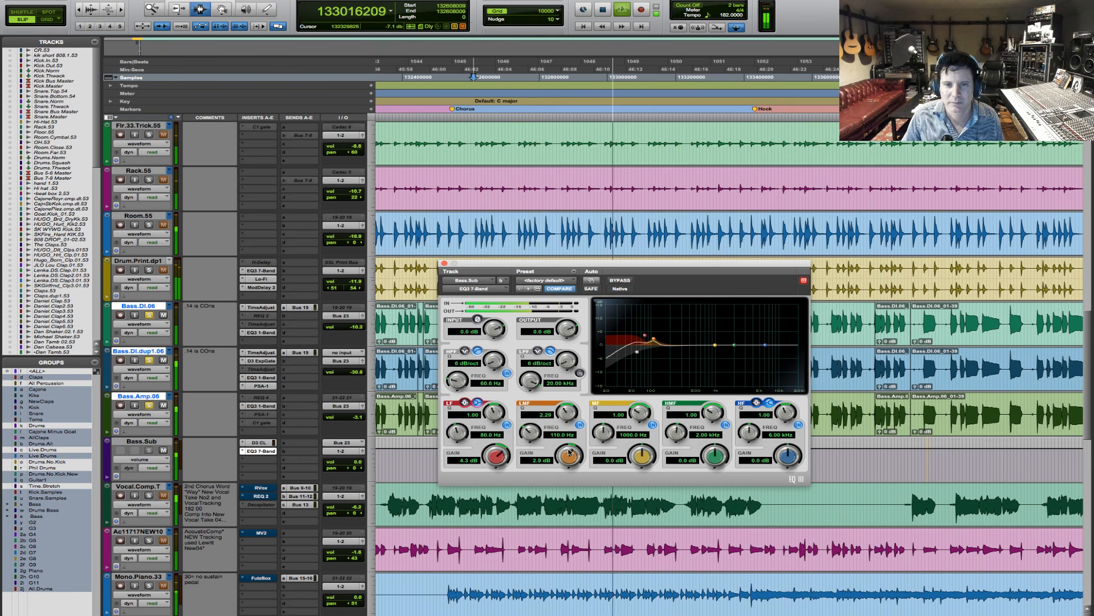
{"action": "key", "text": "space"}
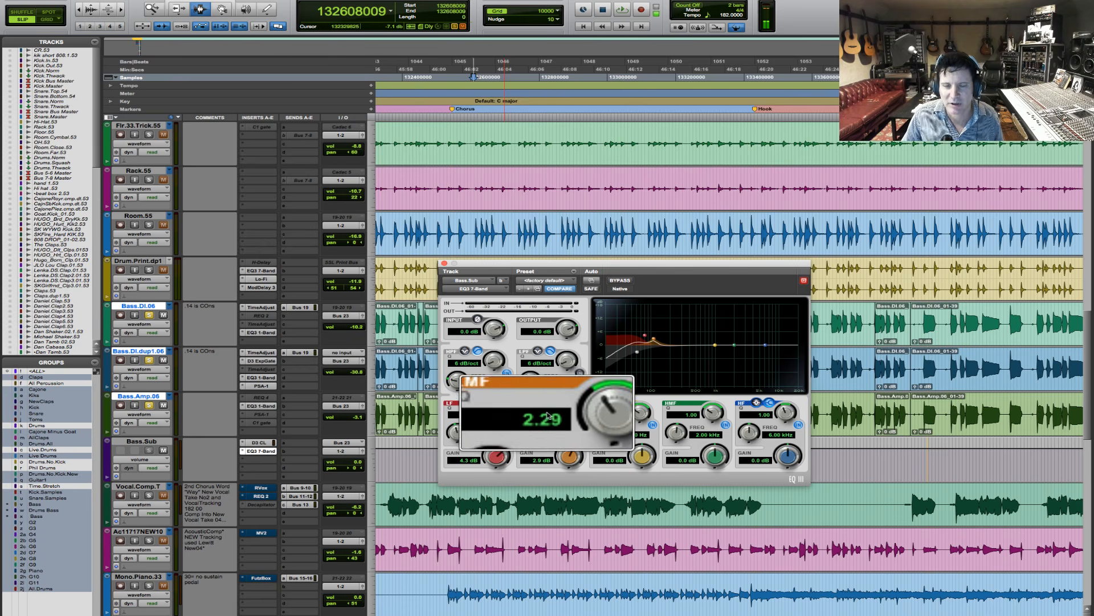
- Play the chorus and compare the bass bus with its EQ bypassed and active
{"action": "key", "text": "space"}
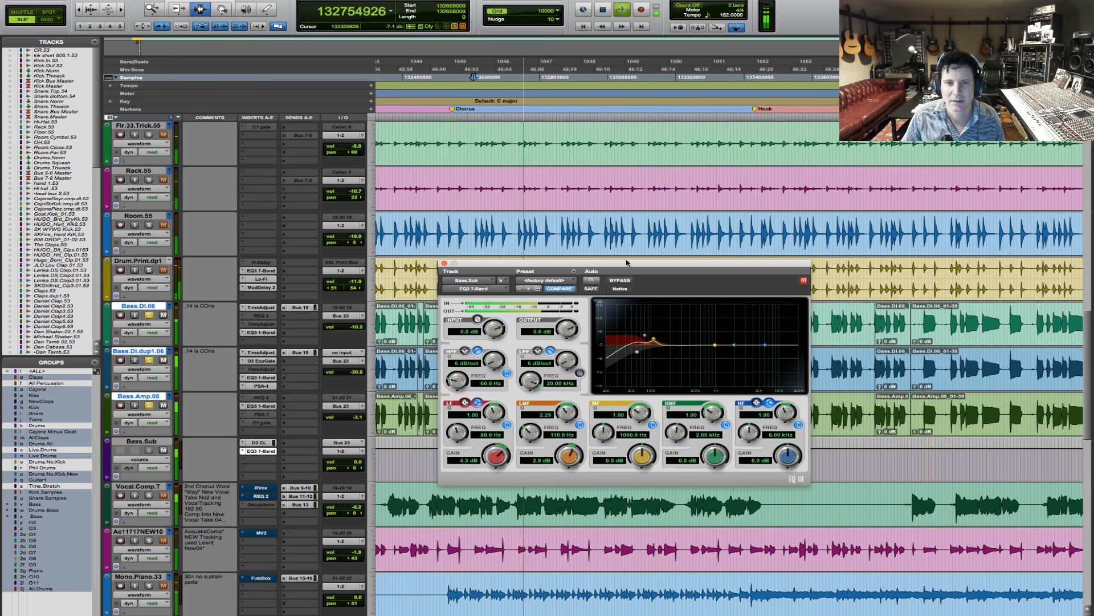
{"action": "left_click", "coordinate": [629, 284]}
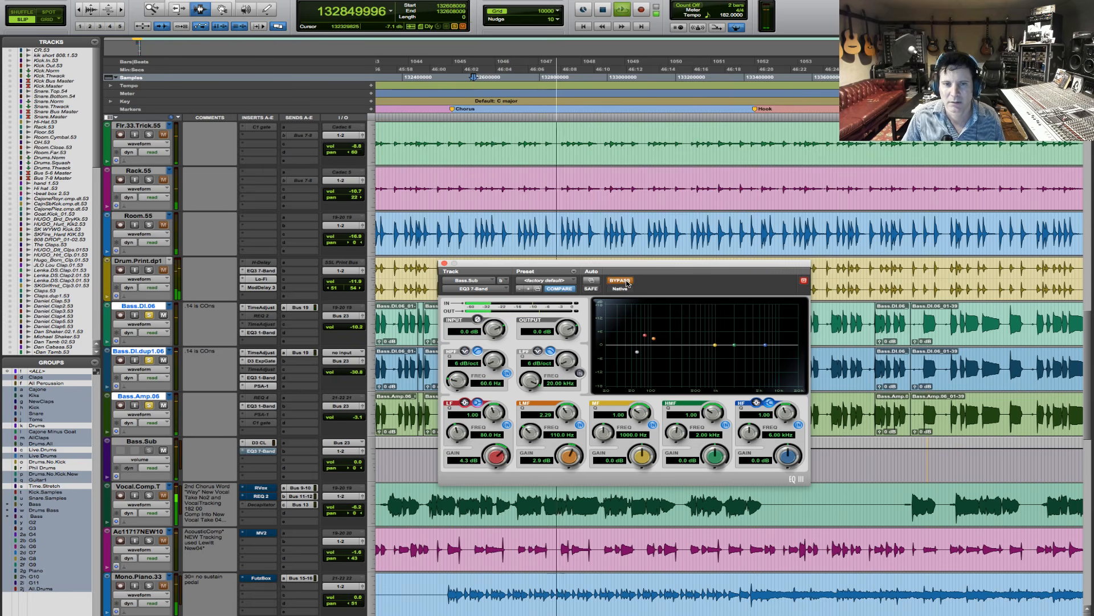
{"action": "left_click", "coordinate": [628, 283]}
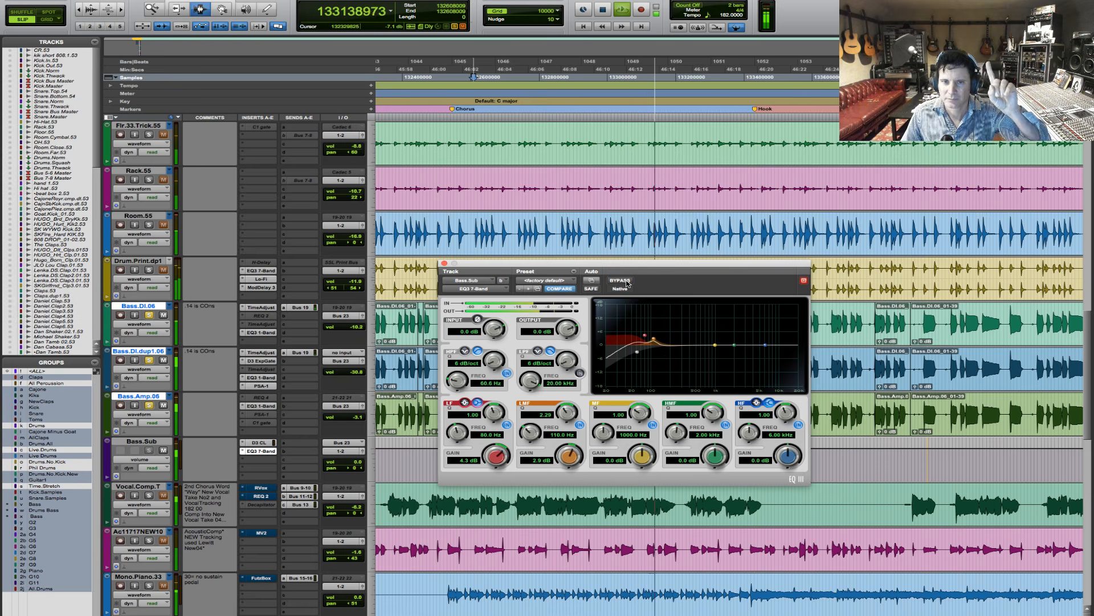
{"action": "left_click", "coordinate": [626, 283]}
{"action": "left_click", "coordinate": [626, 284]}
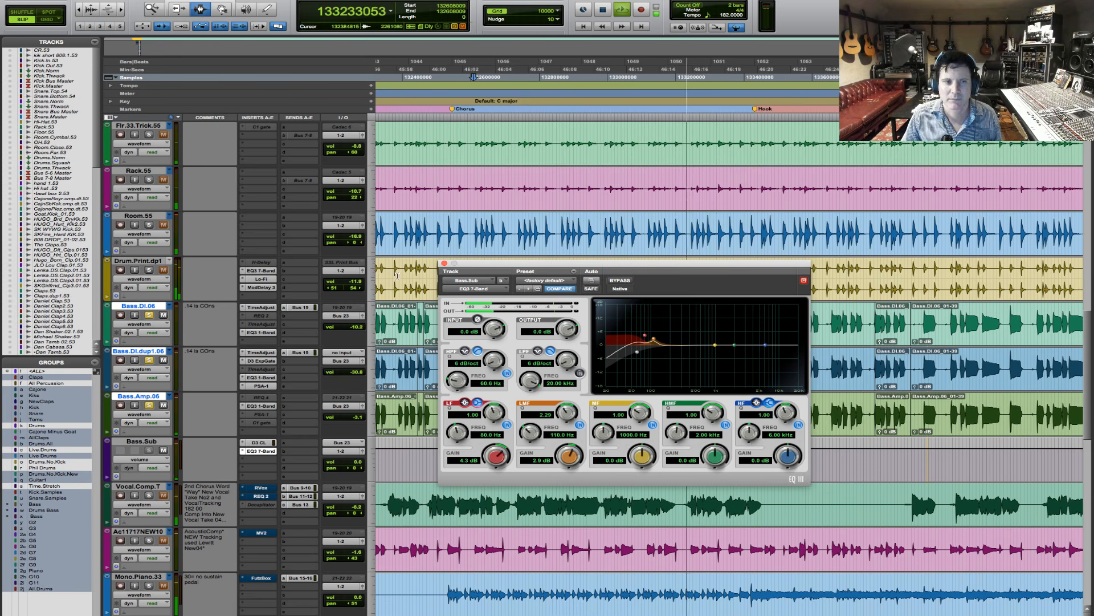
{"action": "key", "text": "space"}
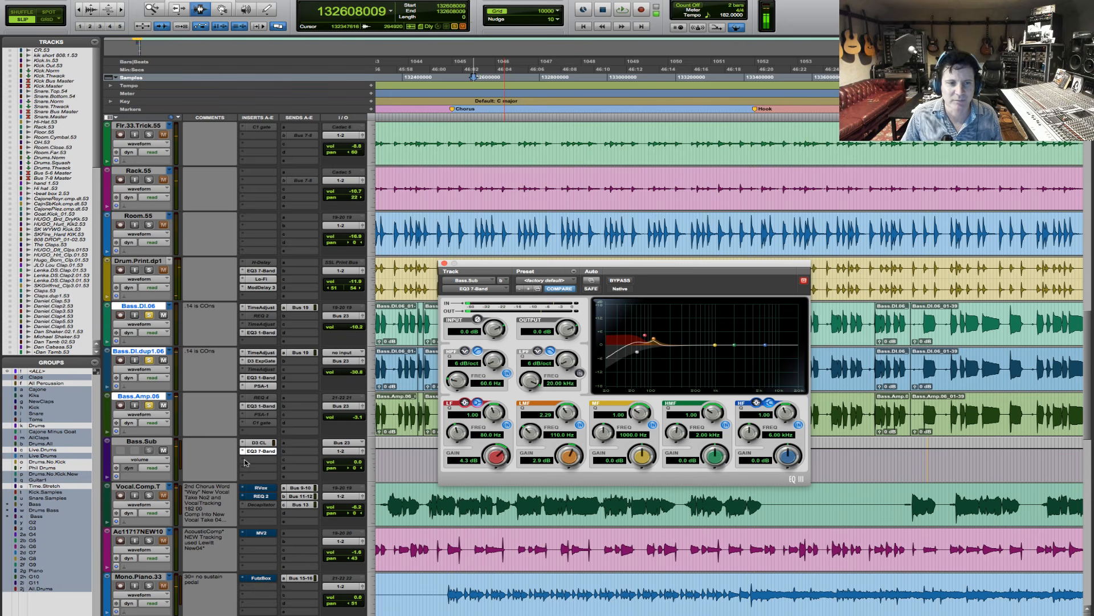
- Add the mono Avid Smack compressor to the third insert of Bass.Sub
{"action": "left_click", "coordinate": [246, 462]}
{"action": "mouse_move", "coordinate": [261, 481]}
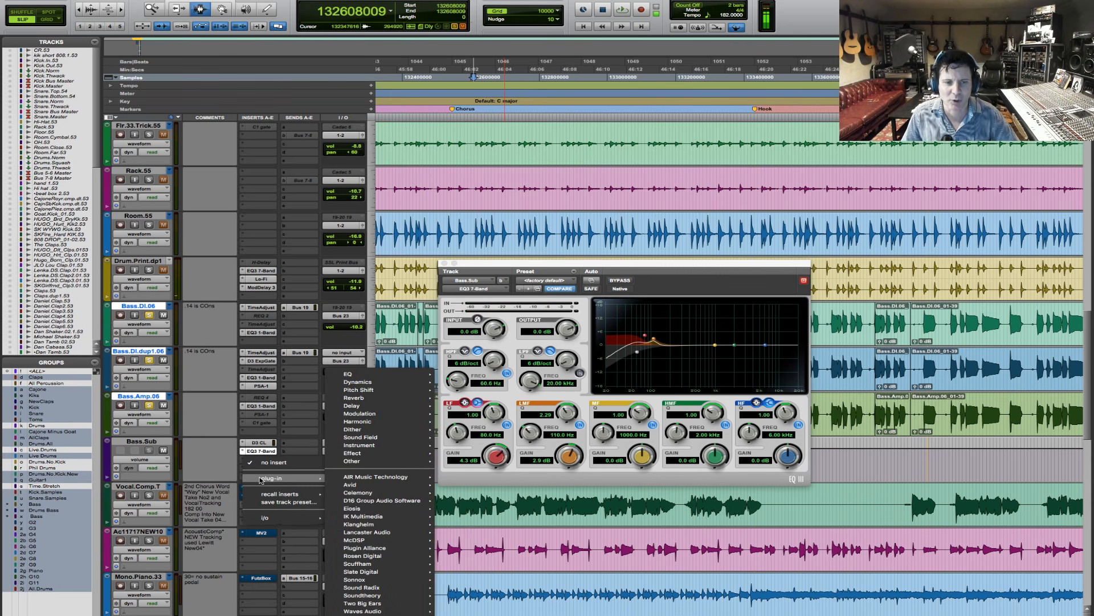
{"action": "mouse_move", "coordinate": [349, 485]}
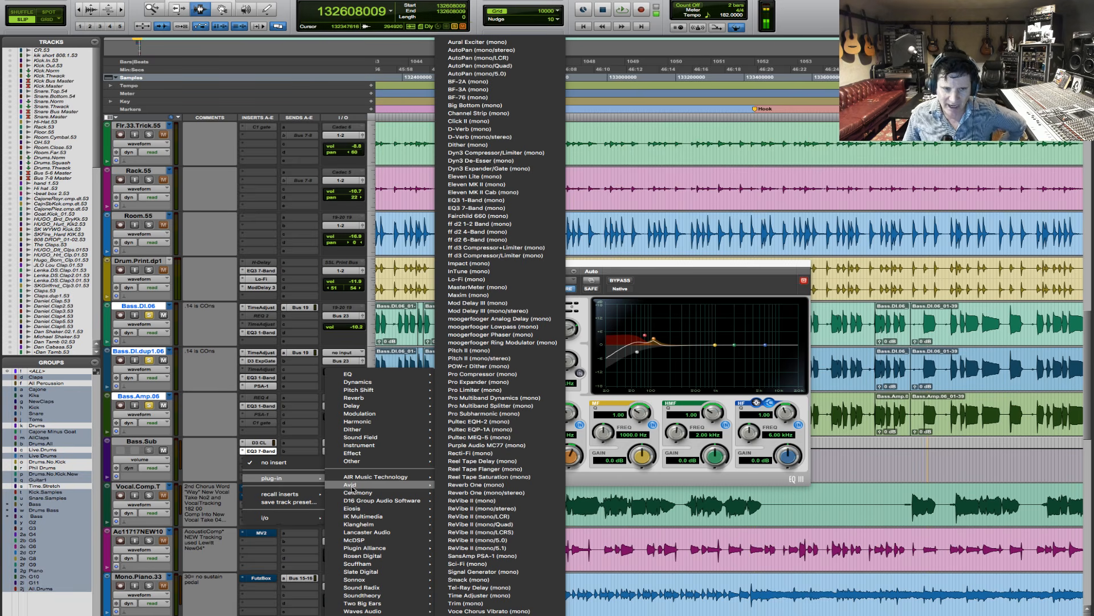
{"action": "left_click", "coordinate": [489, 578]}
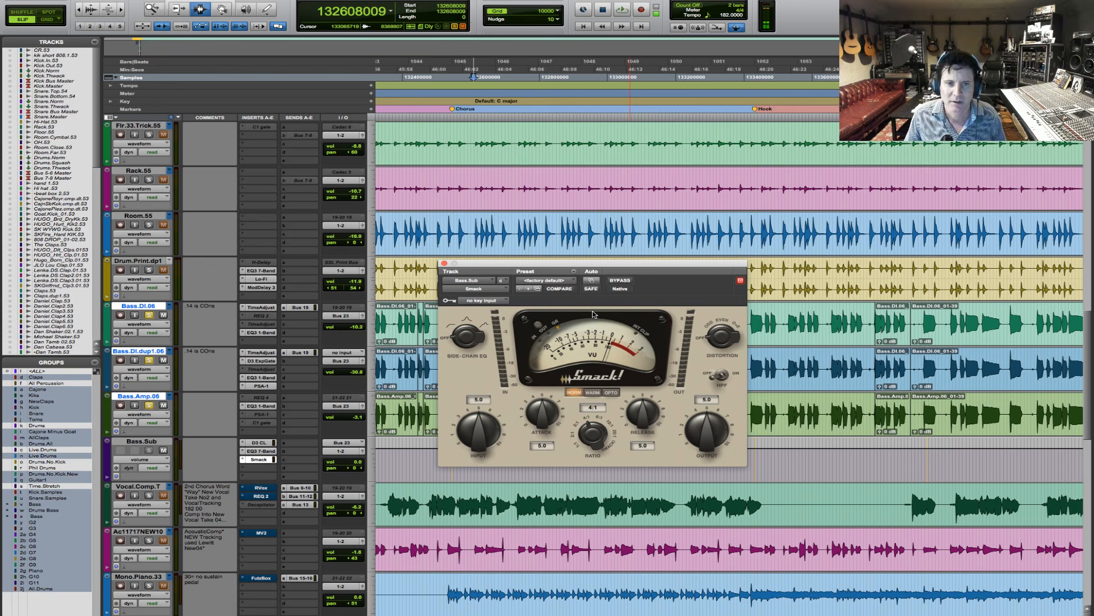
- Set Smack to a 20:1 ratio, input 3.8 and Warm mode during playback
{"action": "key", "text": "space"}
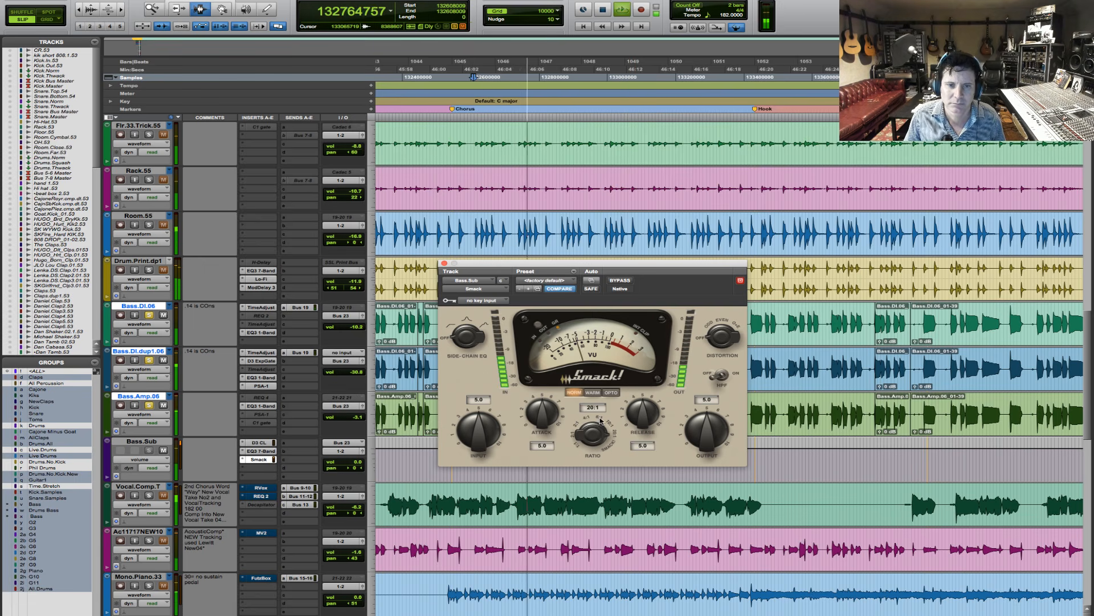
{"action": "left_click_drag", "start_coordinate": [484, 445], "coordinate": [474, 446]}
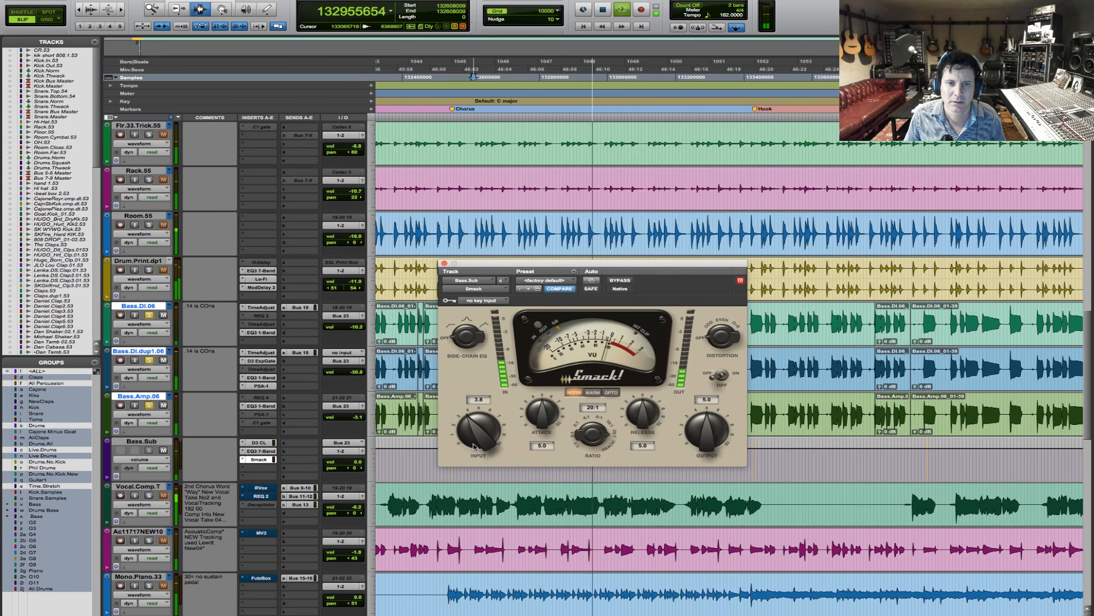
{"action": "left_click", "coordinate": [593, 393]}
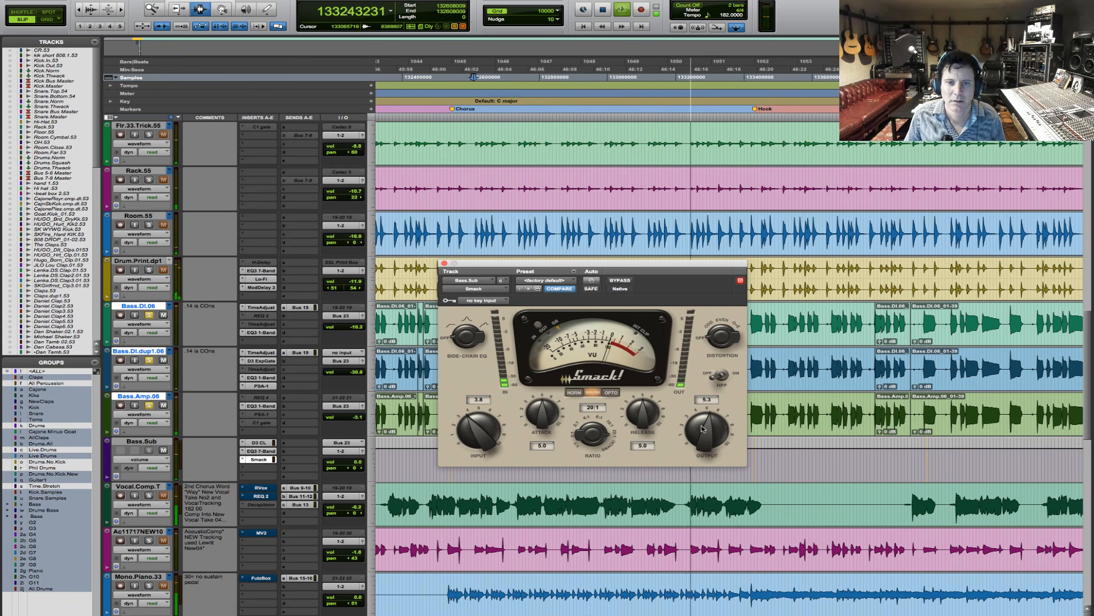
- Set Smack's output to 6.8 during playback, repeatedly comparing the level and sound with bypass
{"action": "left_click_drag", "start_coordinate": [702, 433], "coordinate": [702, 429]}
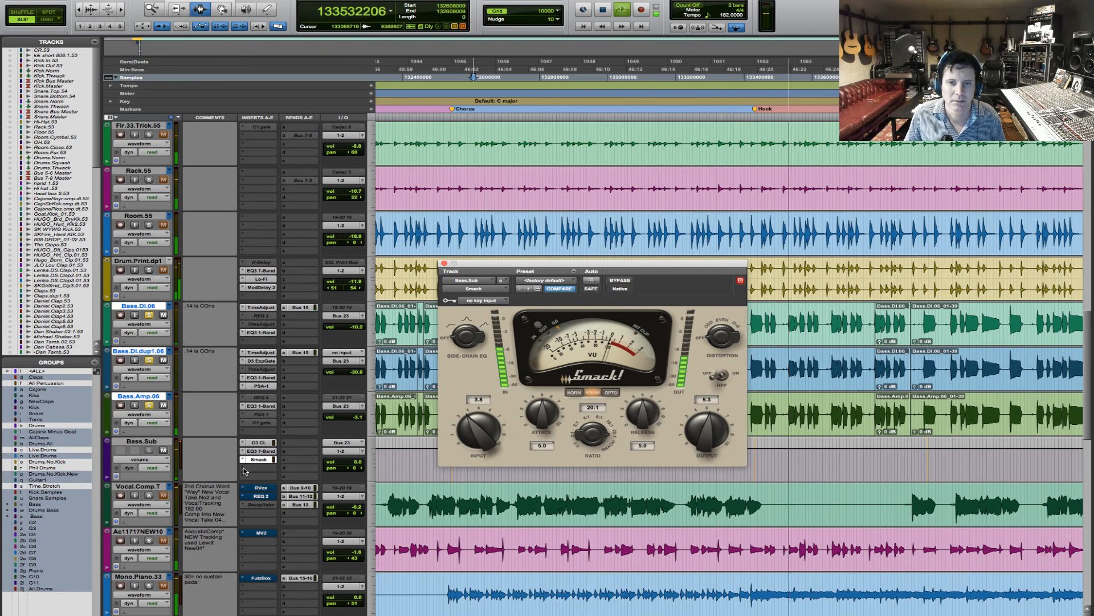
{"action": "left_click", "coordinate": [627, 281]}
{"action": "left_click", "coordinate": [627, 281]}
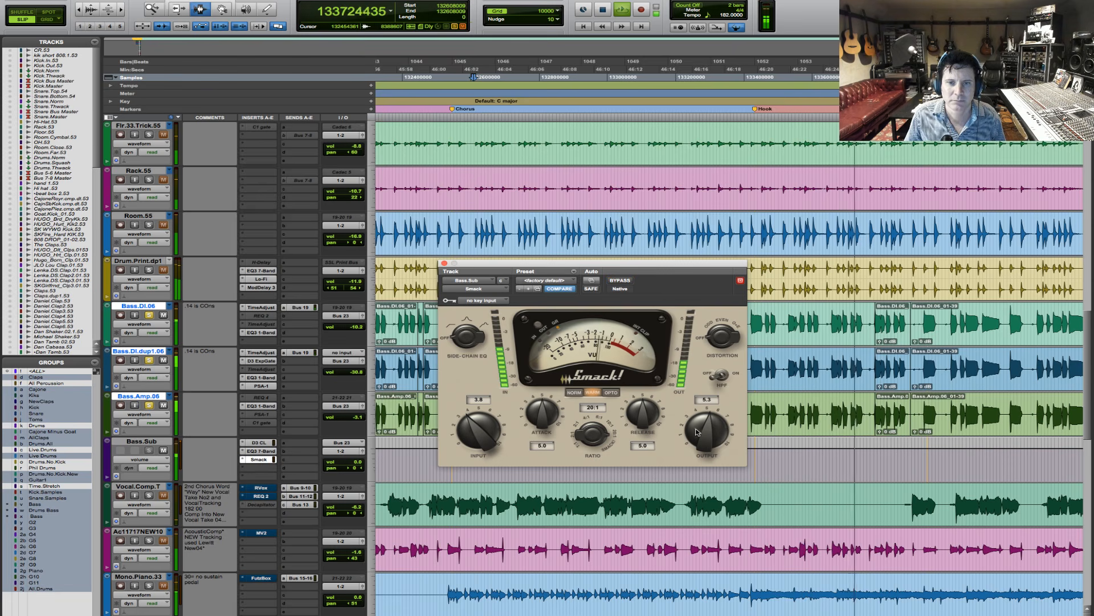
{"action": "left_click_drag", "start_coordinate": [705, 437], "coordinate": [704, 422]}
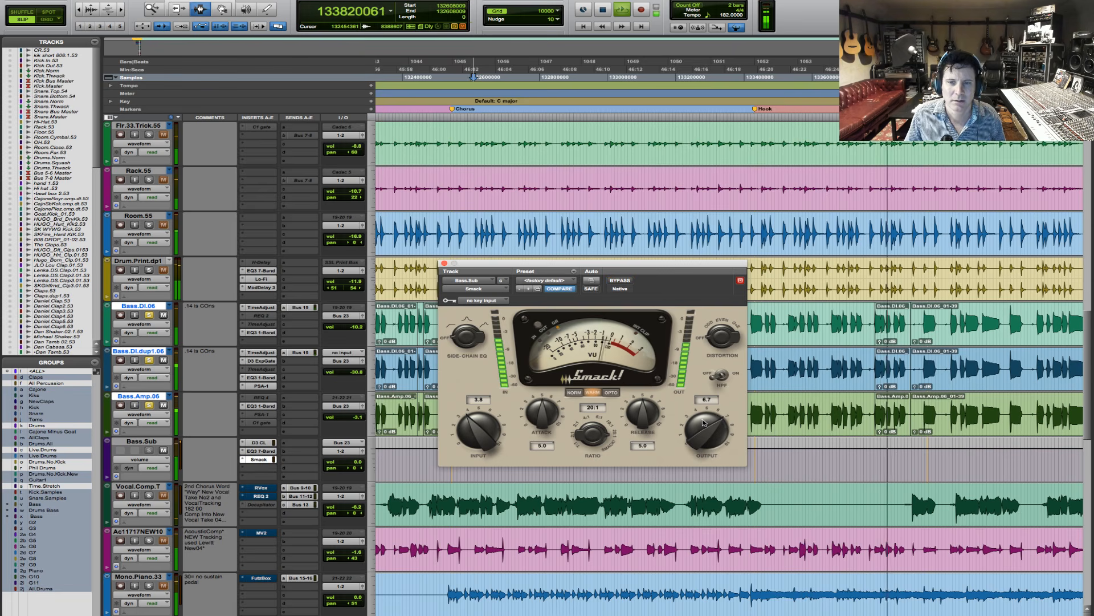
{"action": "left_click", "coordinate": [631, 281]}
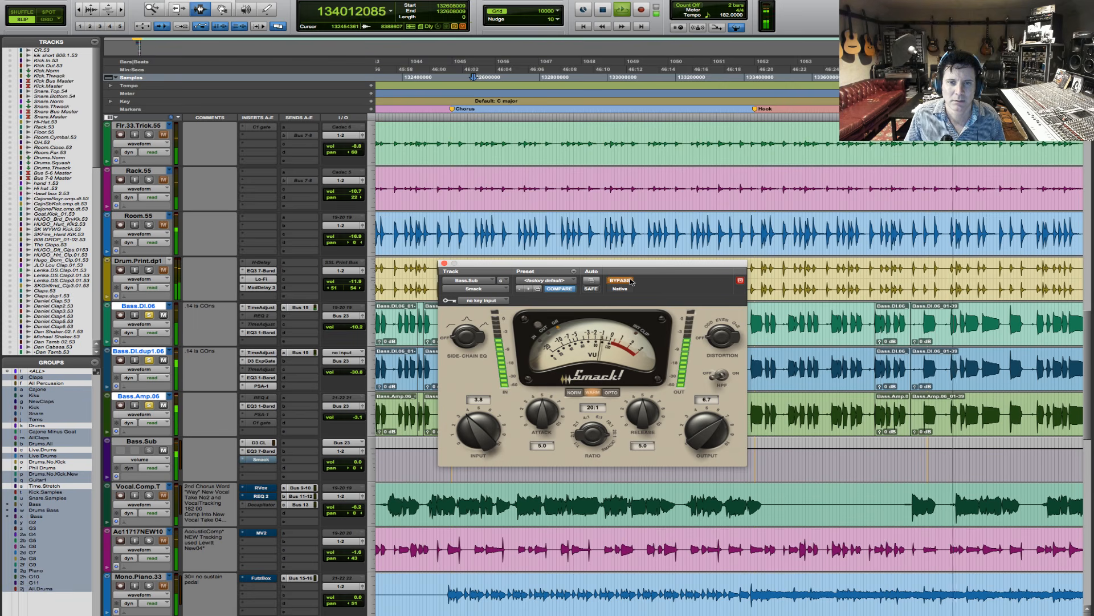
{"action": "left_click", "coordinate": [631, 281]}
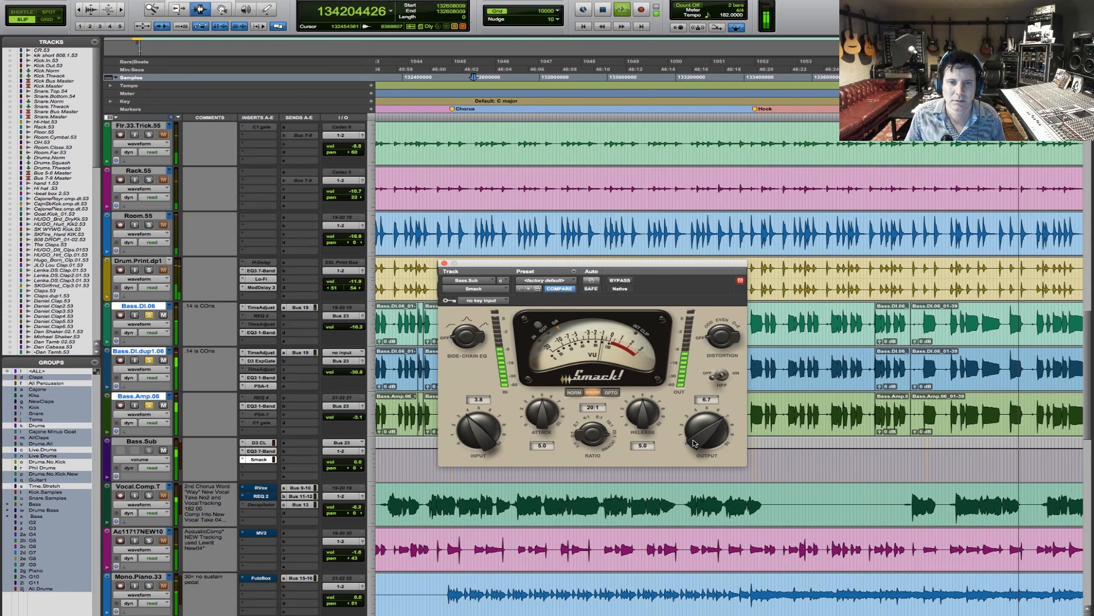
{"action": "left_click", "coordinate": [626, 280]}
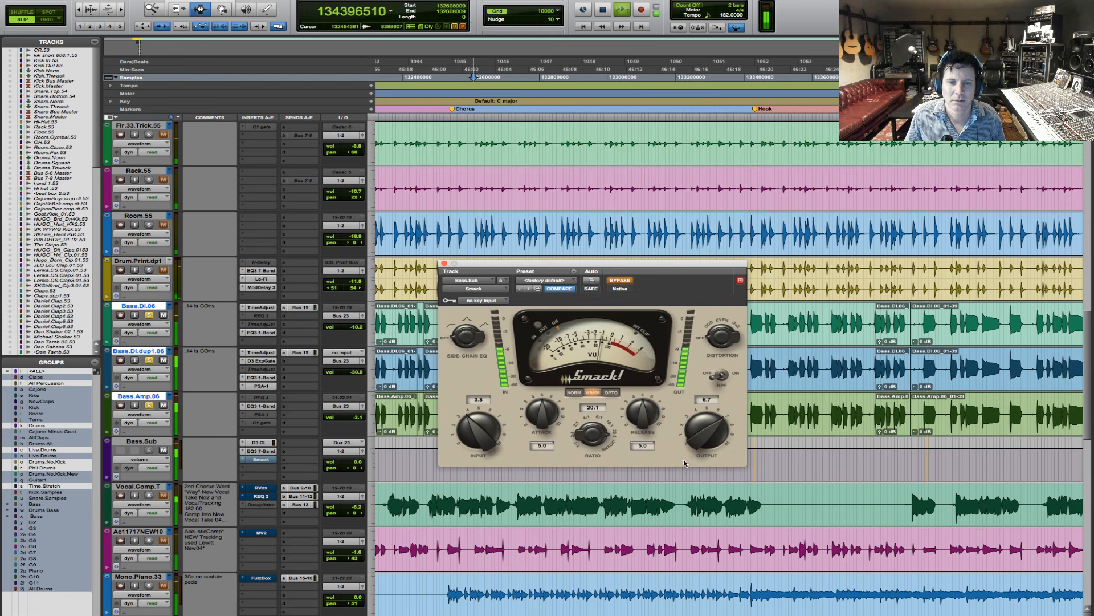
{"action": "left_click", "coordinate": [626, 279]}
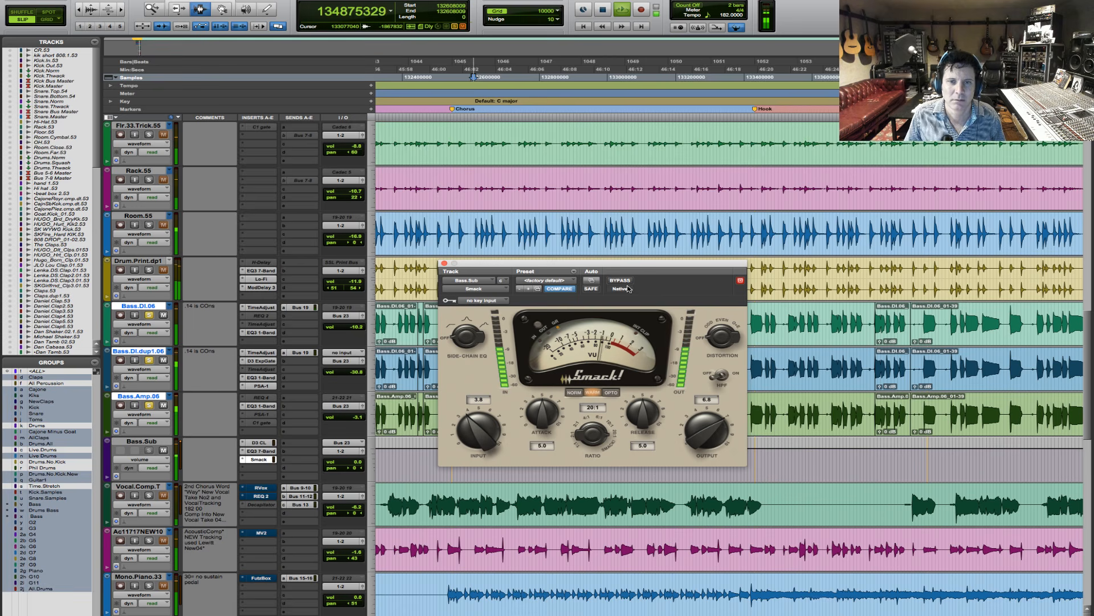
{"action": "left_click", "coordinate": [626, 280]}
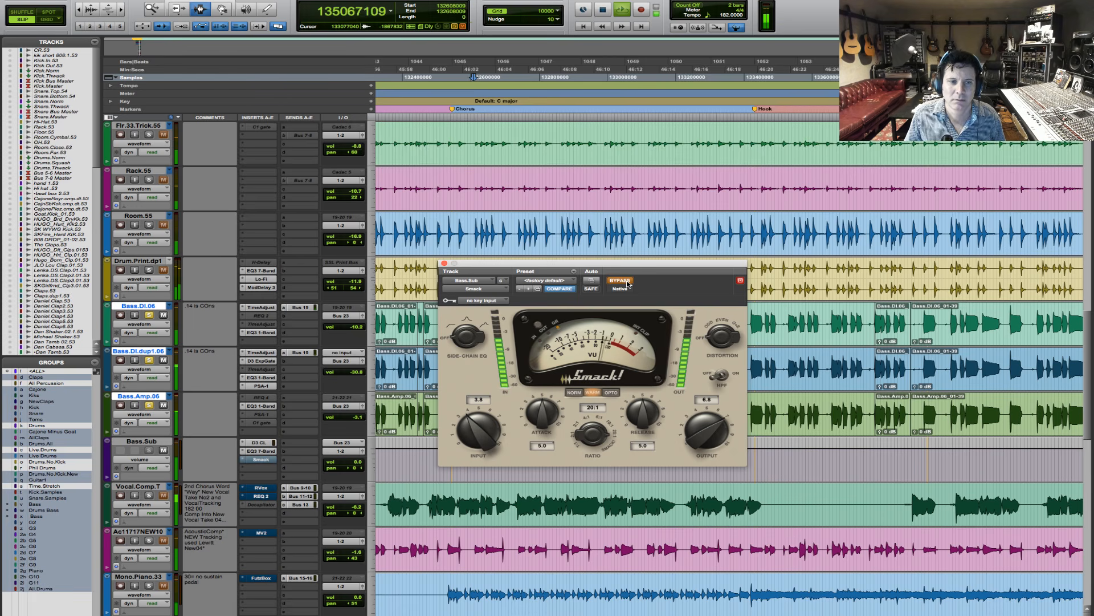
{"action": "left_click", "coordinate": [627, 281]}
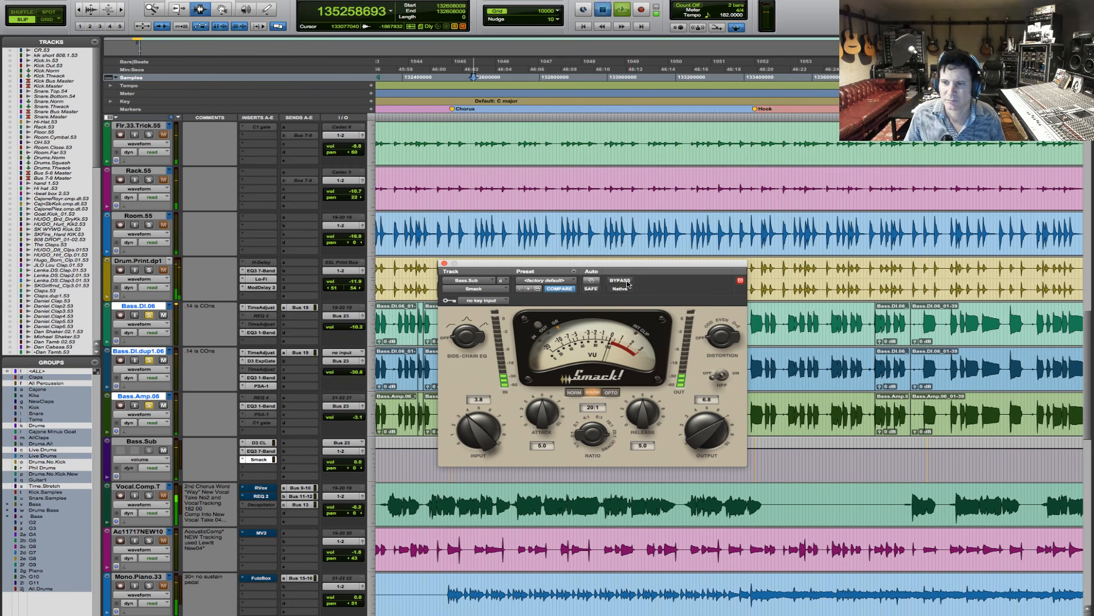
- Set Smack's output to 7.0 during chorus playback and compare the bass bus with the limiter bypassed and active
{"action": "key", "text": "space"}
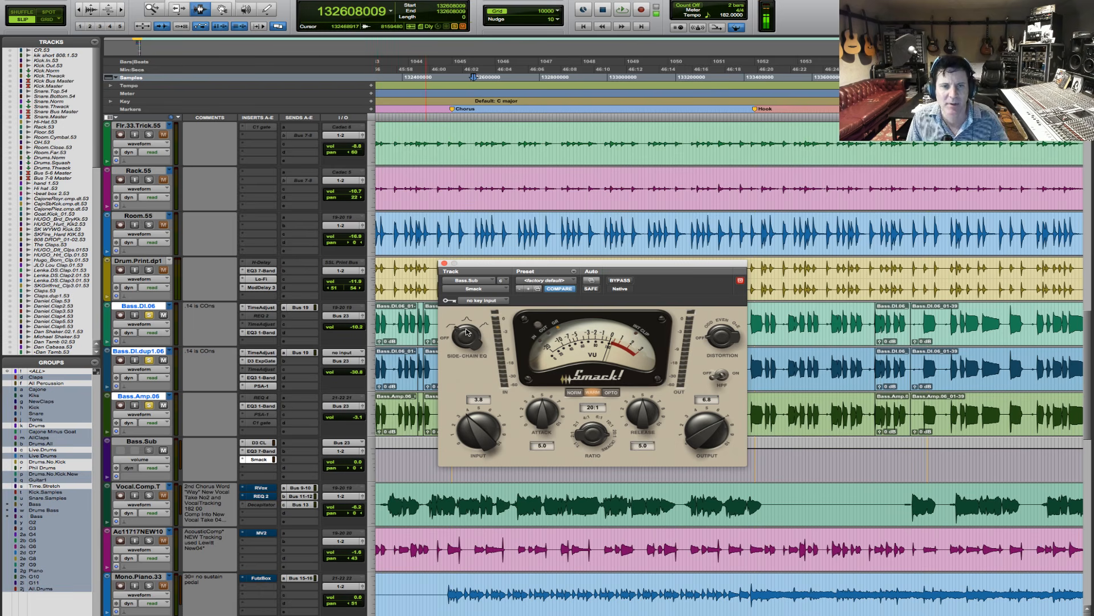
{"action": "key", "text": "space"}
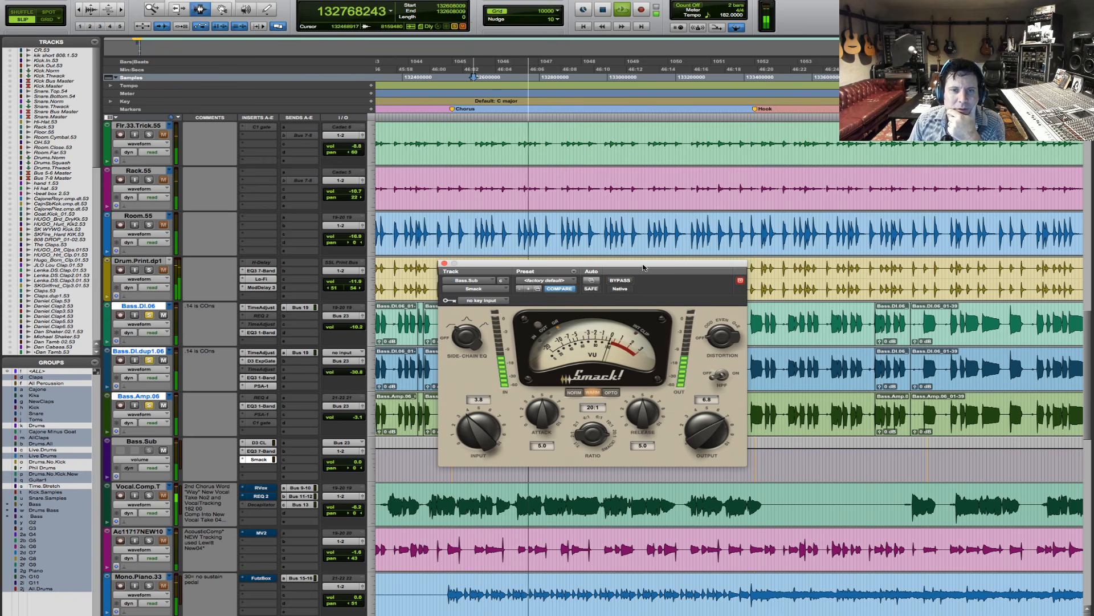
{"action": "left_click", "coordinate": [627, 281]}
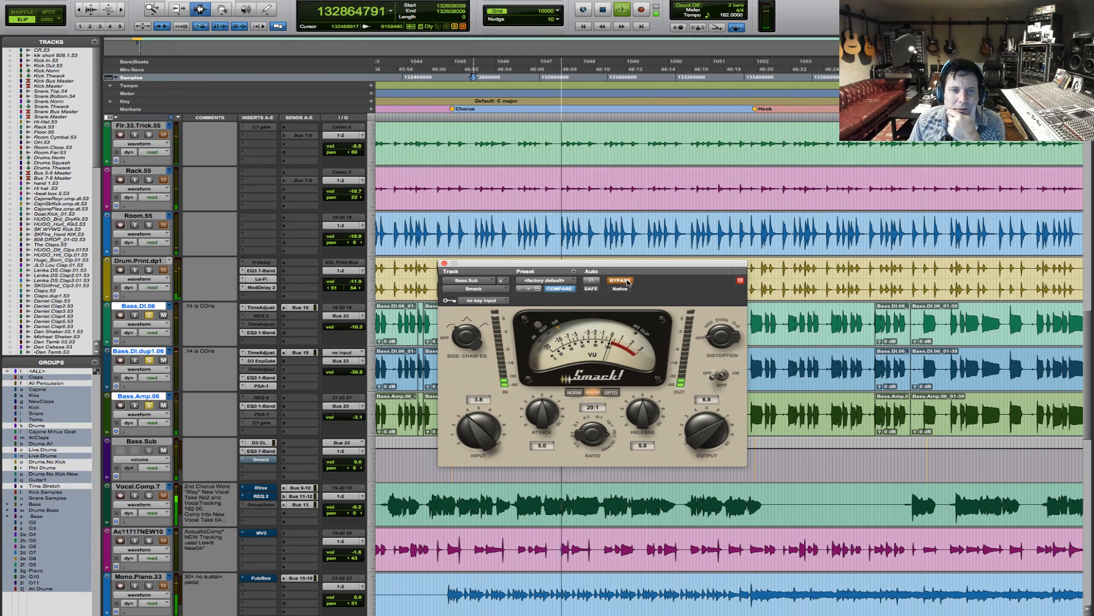
{"action": "left_click", "coordinate": [627, 282]}
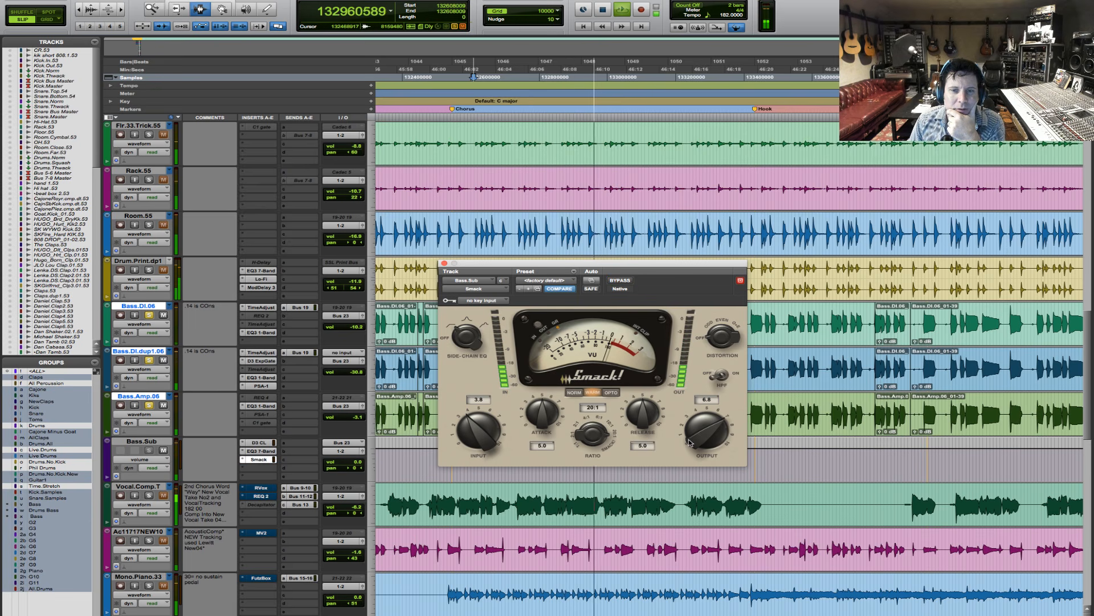
{"action": "left_click", "coordinate": [627, 280]}
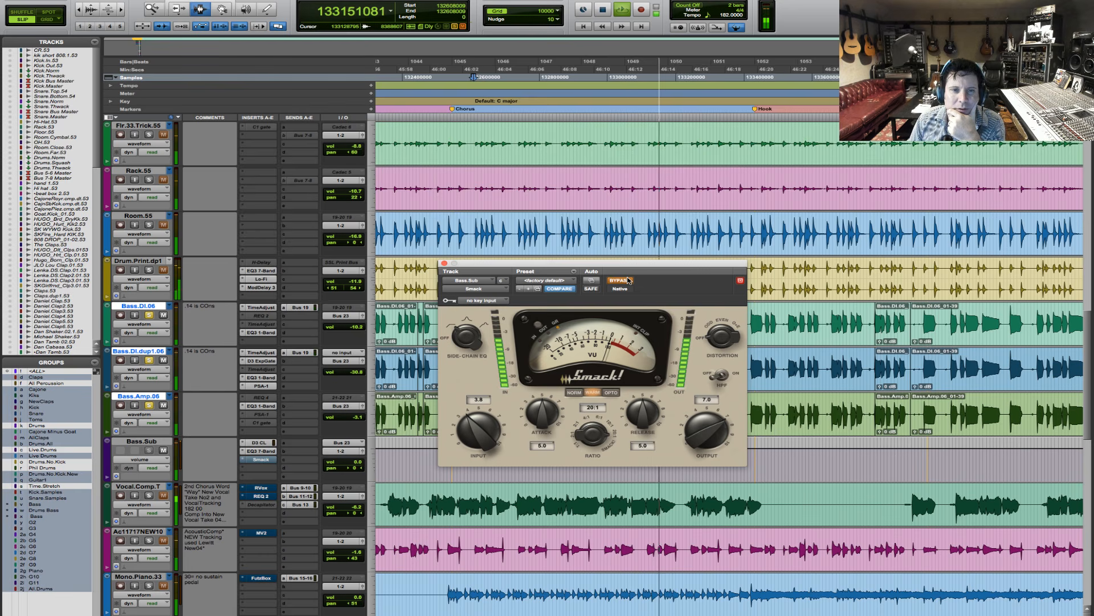
{"action": "left_click", "coordinate": [627, 280]}
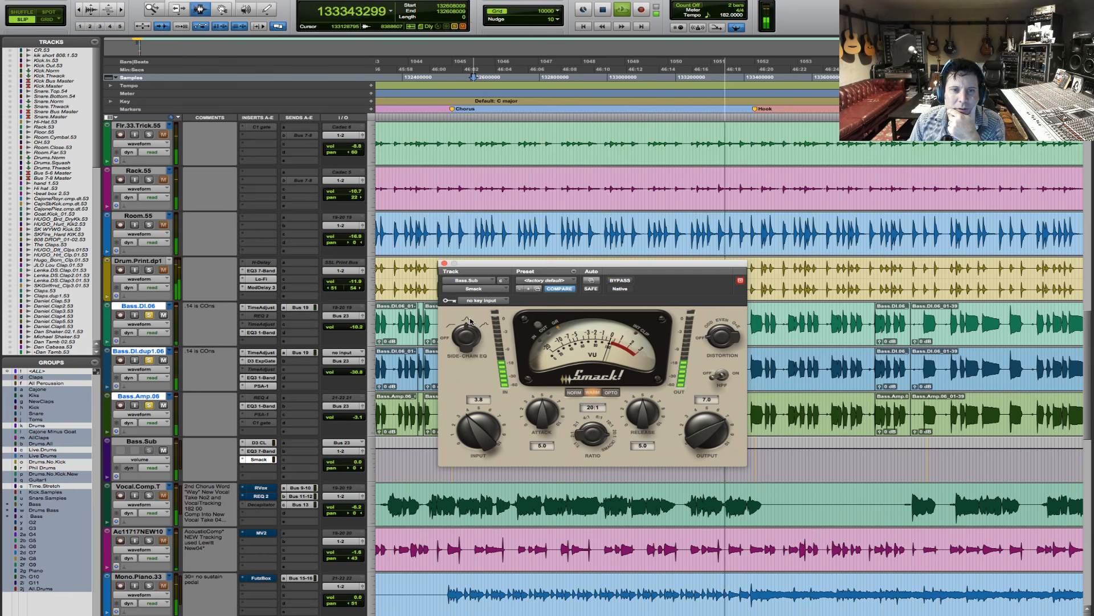
{"action": "left_click_drag", "start_coordinate": [470, 333], "coordinate": [476, 321]}
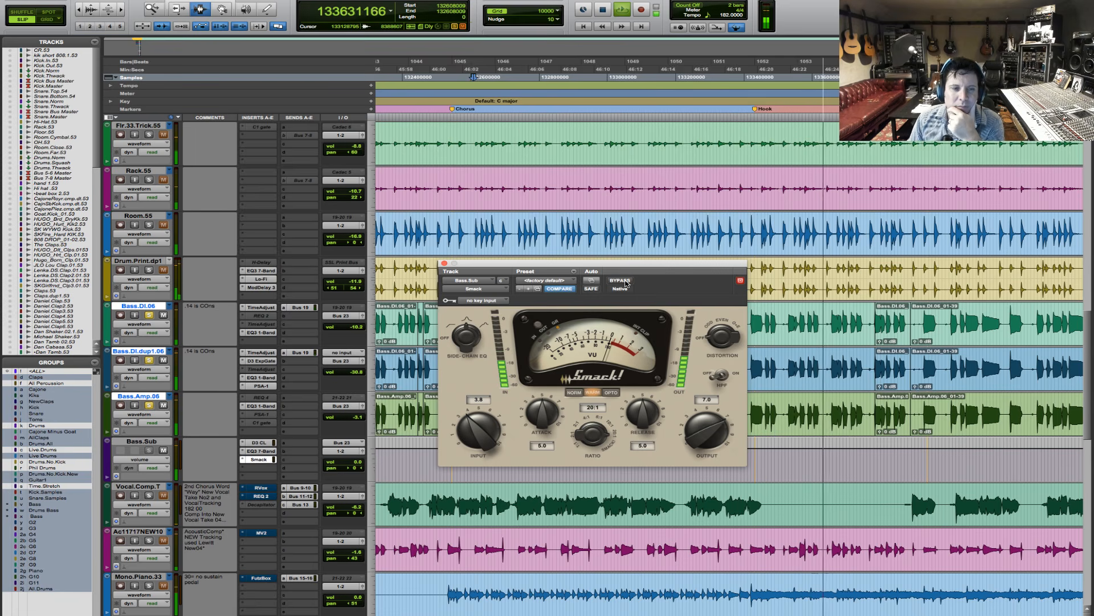
{"action": "key", "text": "space"}
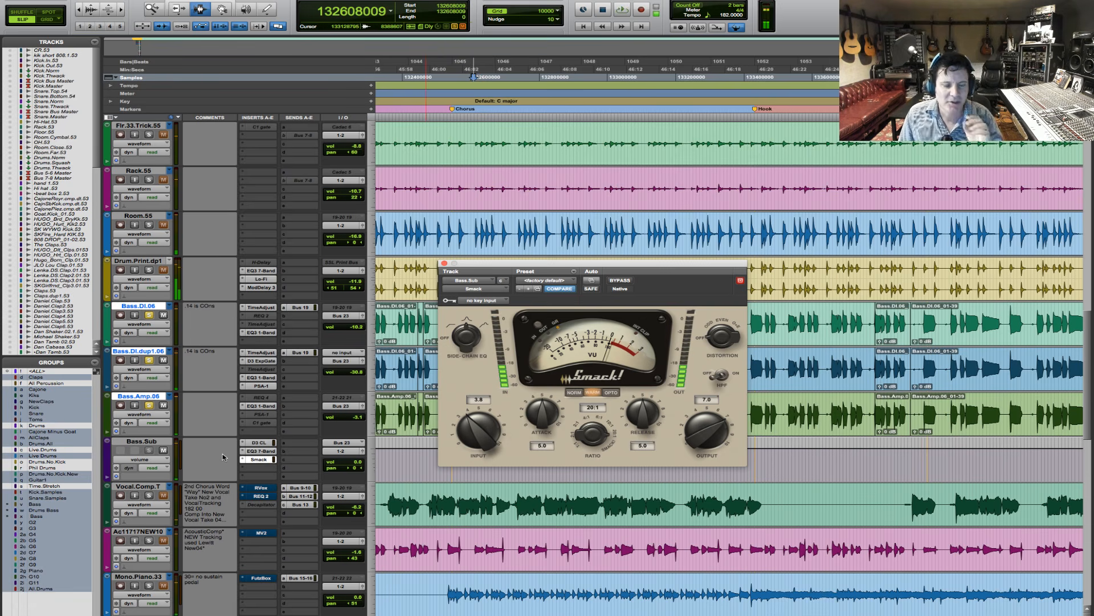
{"action": "key", "text": "space"}
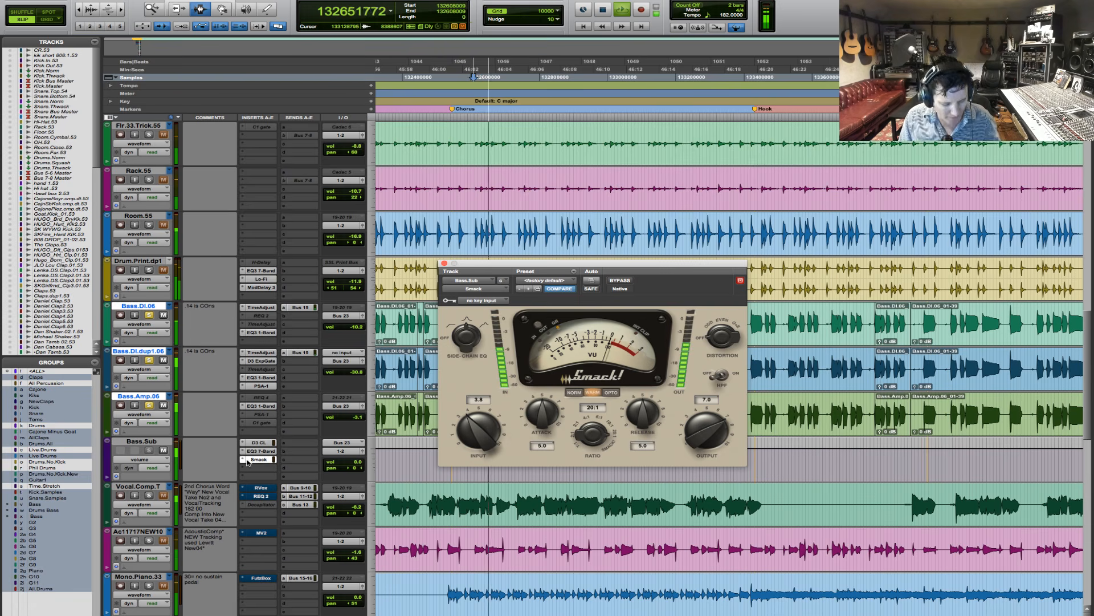
{"action": "key", "text": "space"}
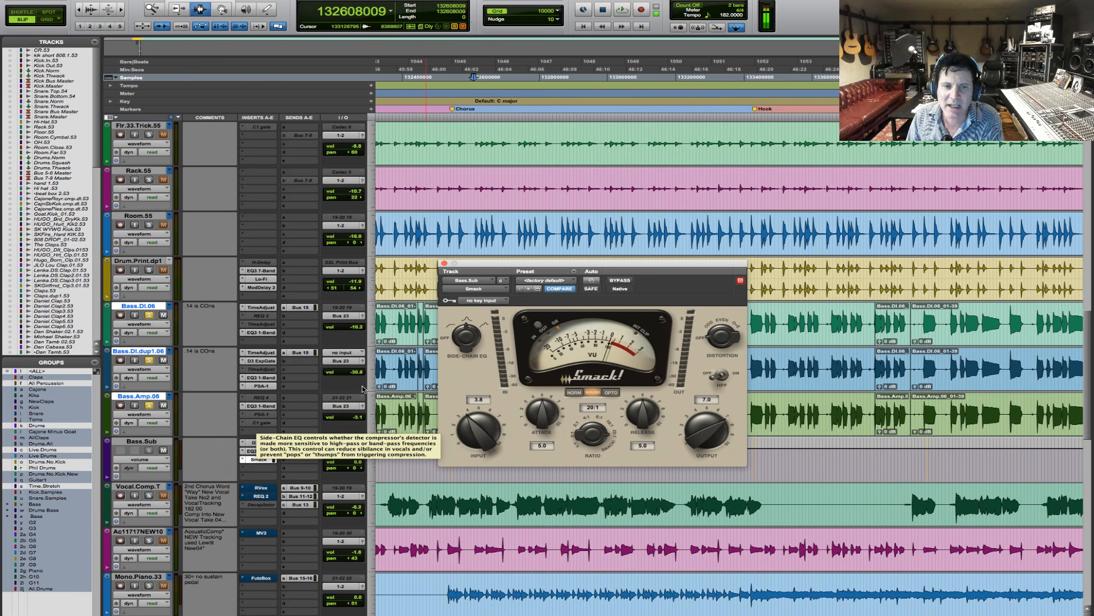
- Replace Smack on the third insert of Bass.Sub with the mono Avid Impact compressor, continuing past the licence expiration warning
{"action": "left_click", "coordinate": [243, 460]}
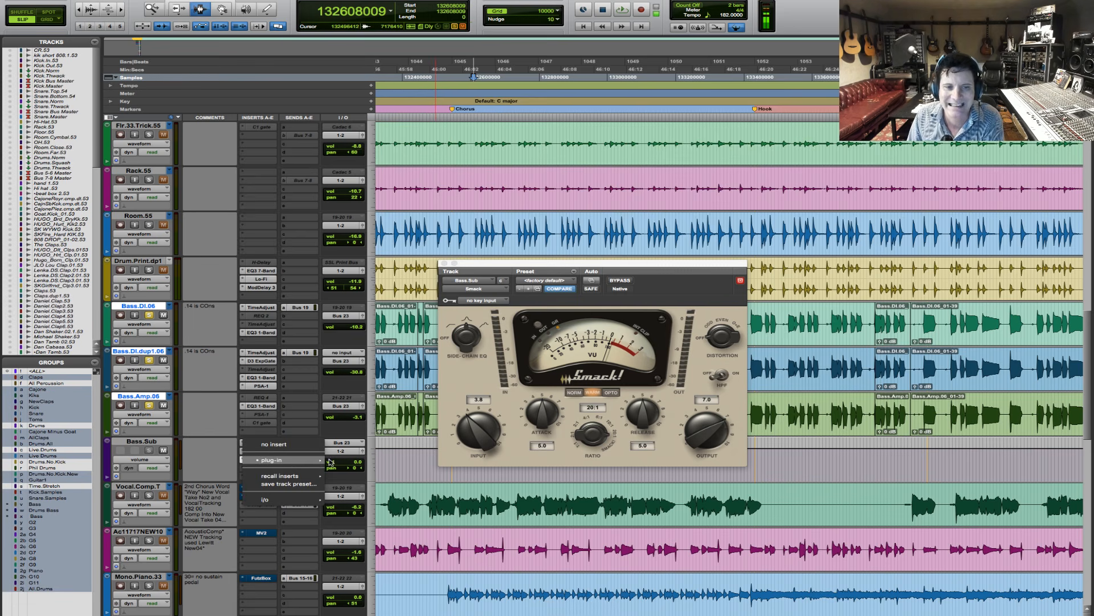
{"action": "mouse_move", "coordinate": [329, 462]}
{"action": "mouse_move", "coordinate": [358, 484]}
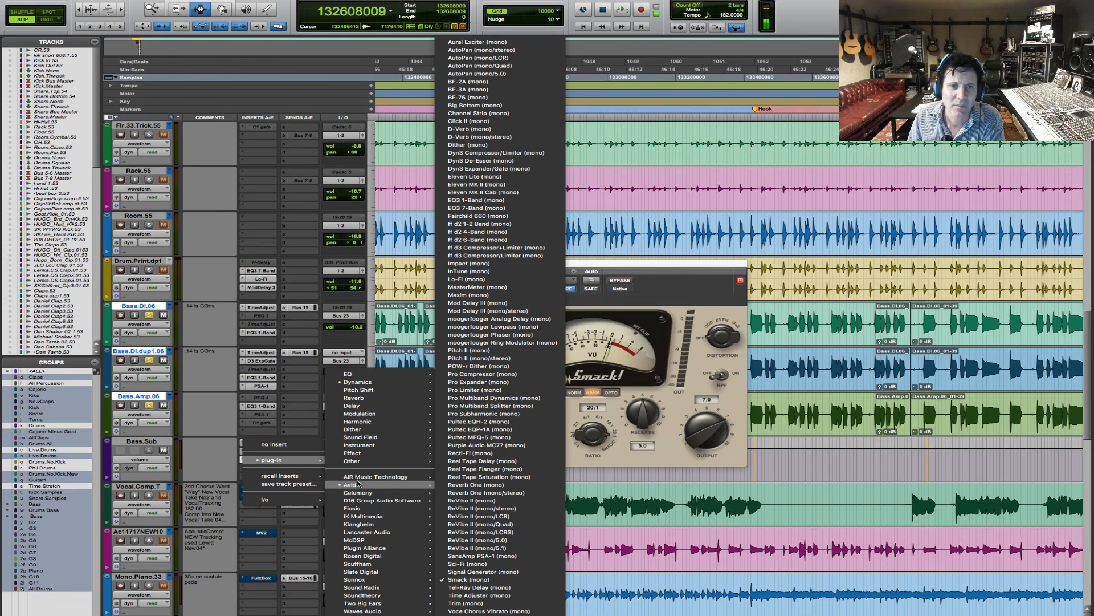
{"action": "left_click", "coordinate": [517, 266]}
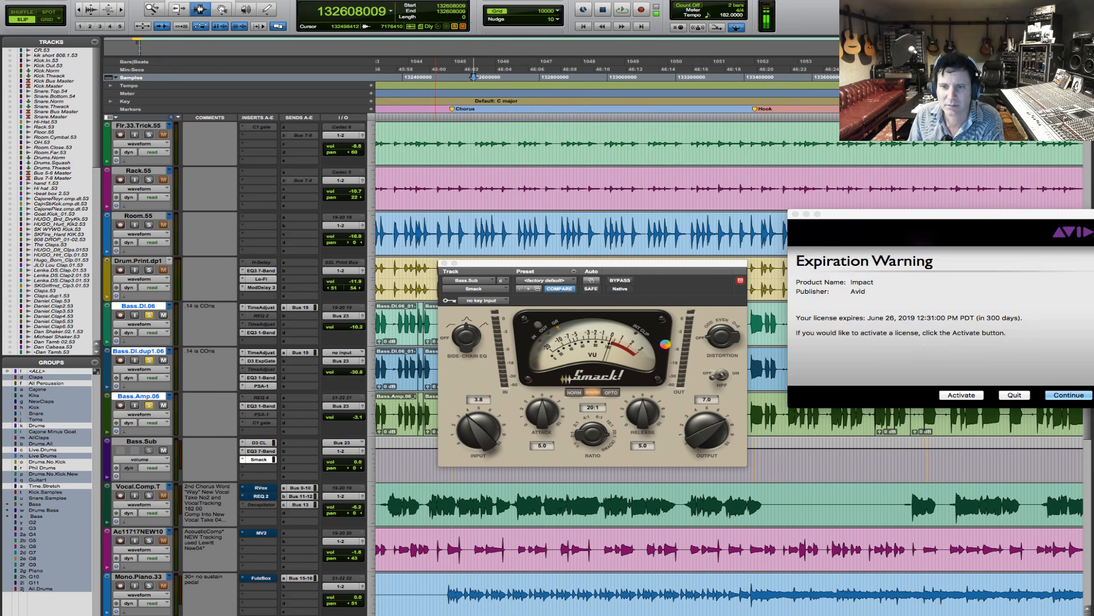
{"action": "left_click", "coordinate": [1062, 395]}
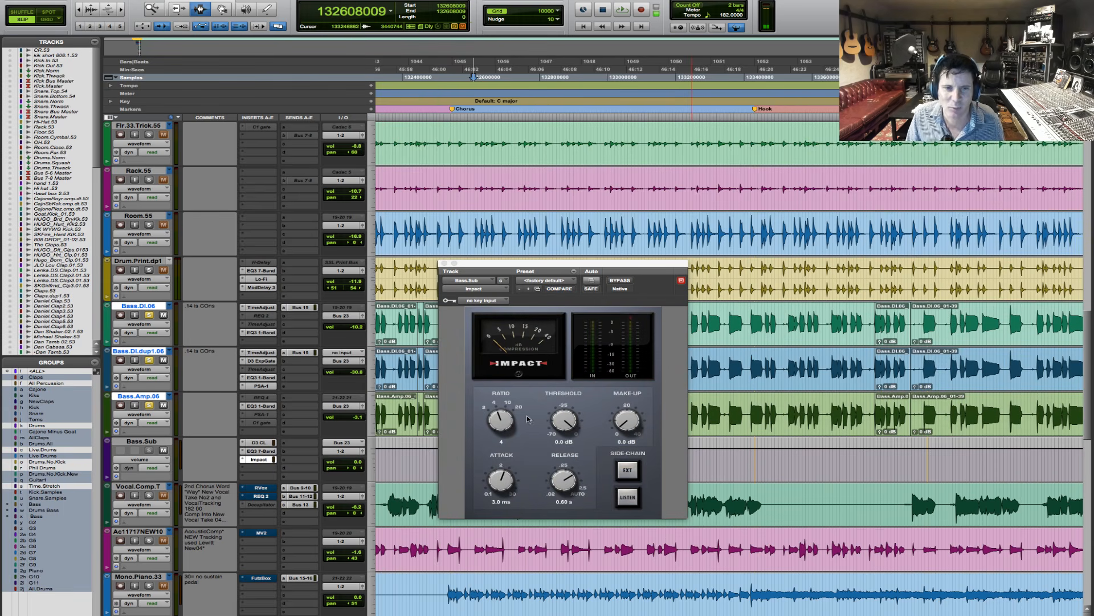
- During playback, set Impact to ratio 20, threshold -23.6 dB, make-up 3.3 dB and Auto release
{"action": "key", "text": "space"}
{"action": "left_click_drag", "start_coordinate": [502, 422], "coordinate": [554, 431]}
{"action": "left_click_drag", "start_coordinate": [552, 439], "coordinate": [553, 454]}
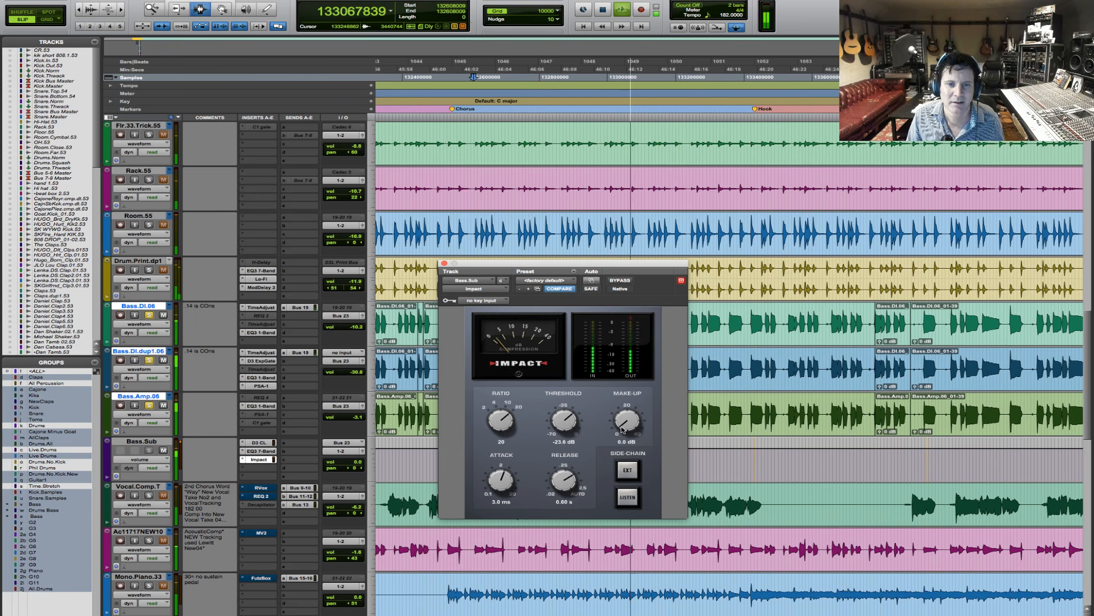
{"action": "left_click_drag", "start_coordinate": [625, 425], "coordinate": [623, 420]}
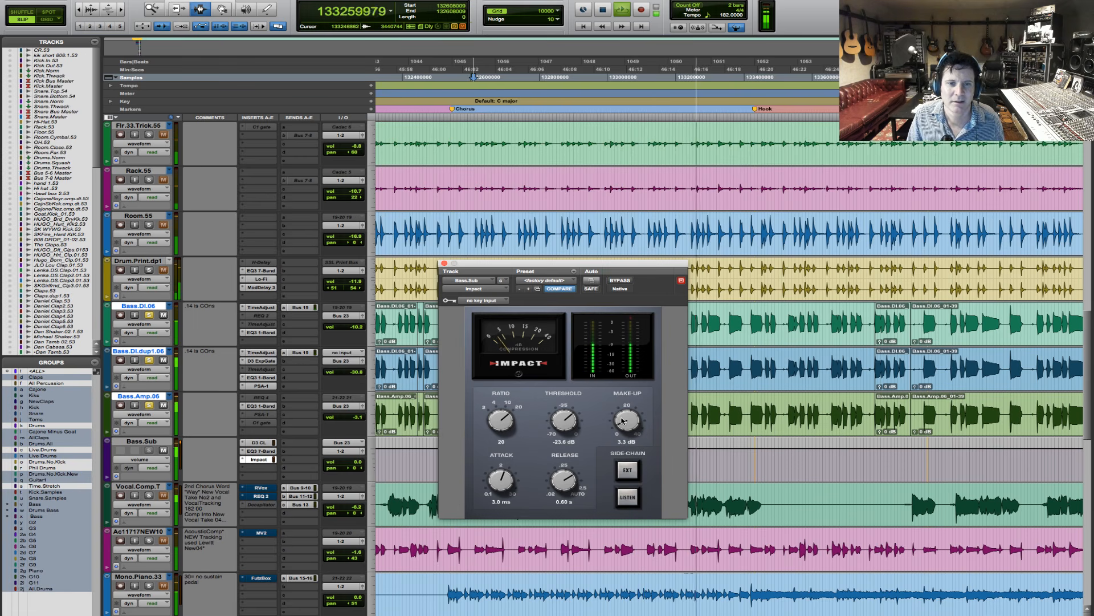
{"action": "left_click_drag", "start_coordinate": [571, 482], "coordinate": [580, 432]}
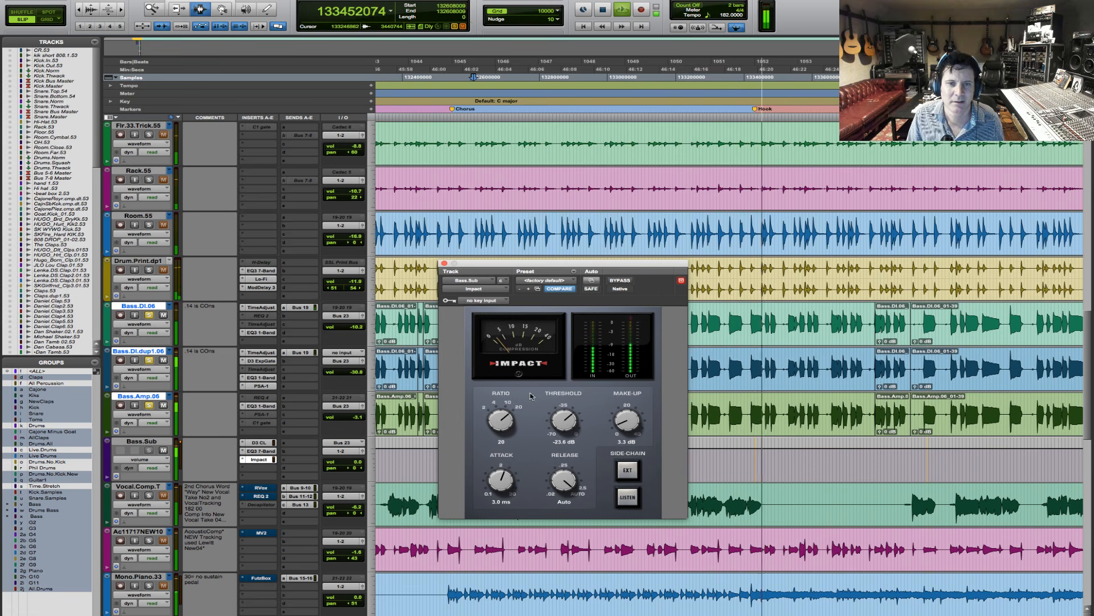
- Compare Impact with bypass, set its make-up to 3.4 dB and briefly audition the external side-chain before stopping playback
{"action": "left_click", "coordinate": [622, 281]}
{"action": "left_click", "coordinate": [621, 281]}
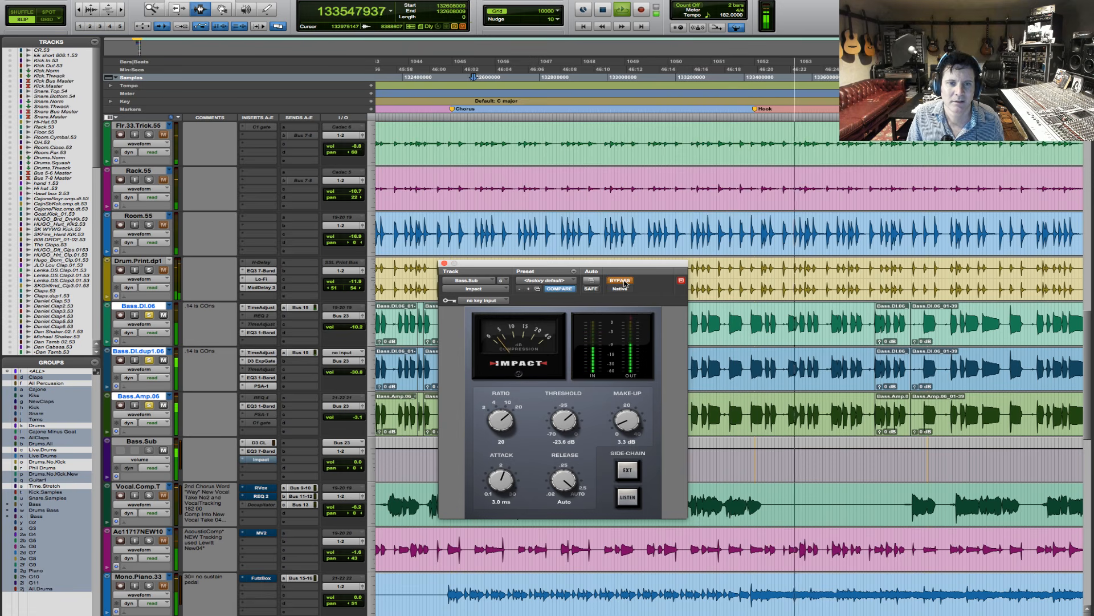
{"action": "left_click_drag", "start_coordinate": [622, 422], "coordinate": [622, 421]}
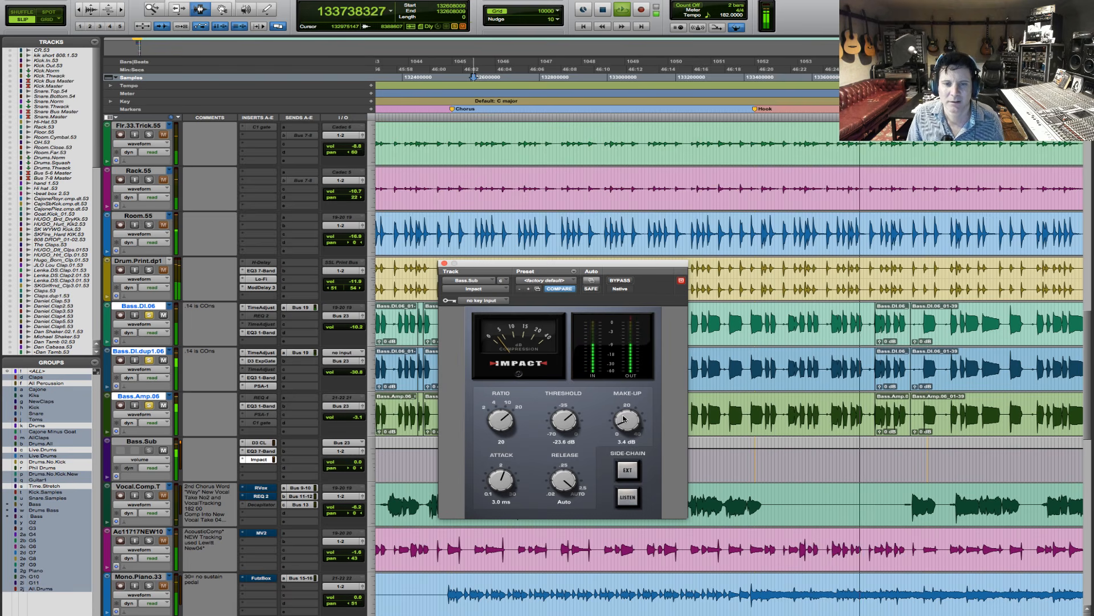
{"action": "left_click", "coordinate": [632, 471]}
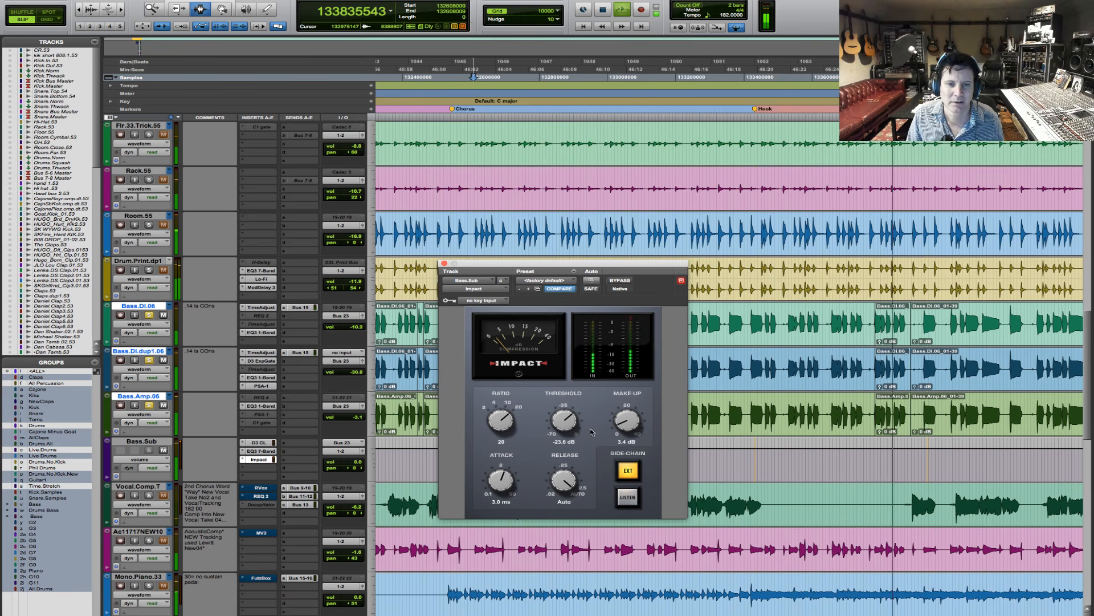
{"action": "left_click", "coordinate": [627, 470]}
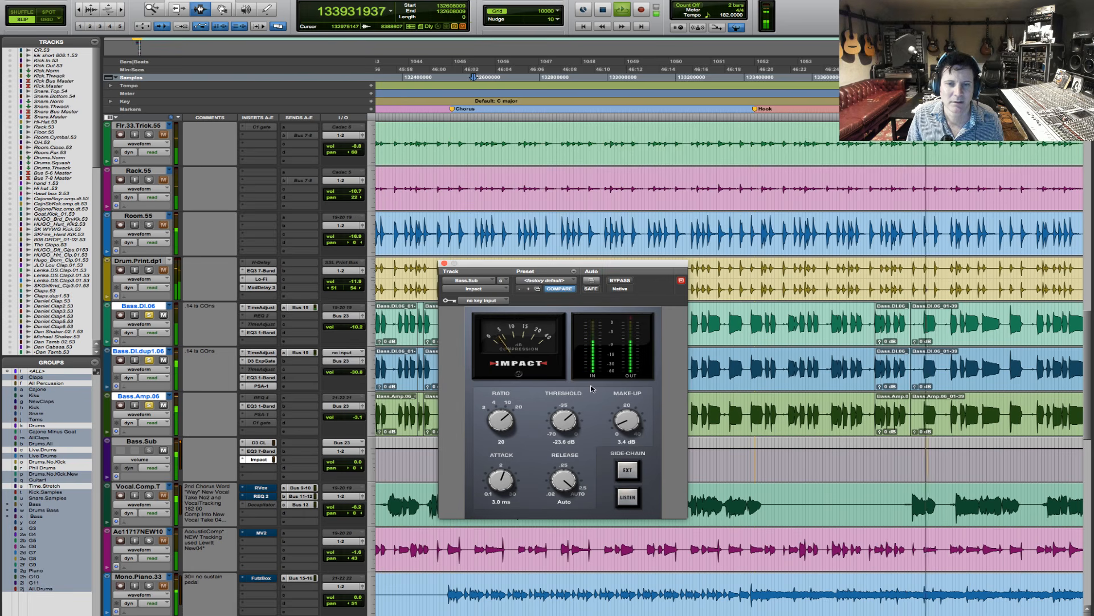
{"action": "key", "text": "space"}
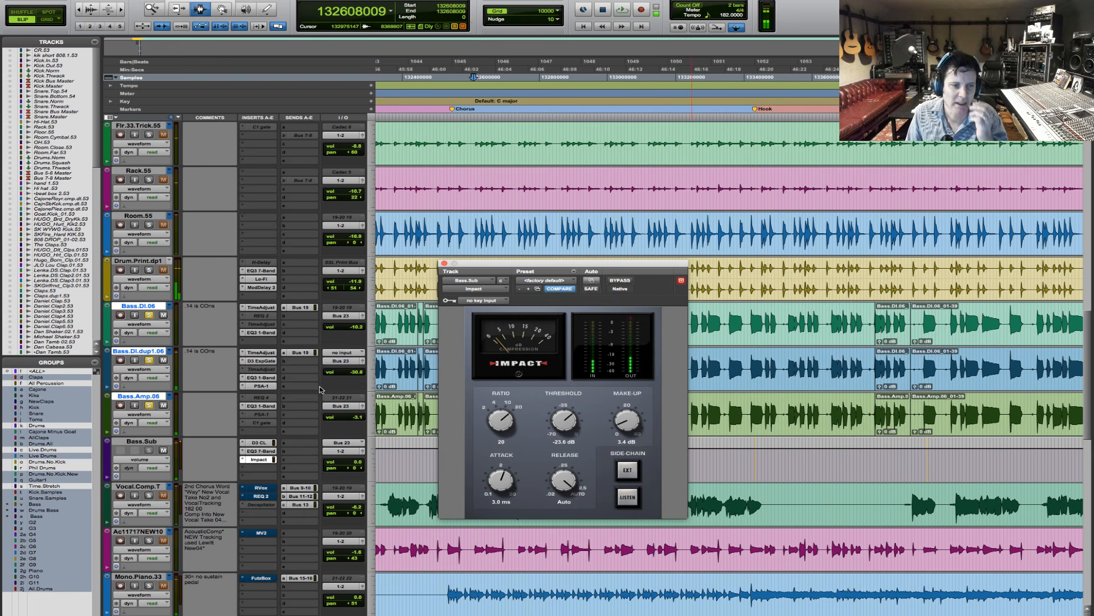
- Replace Impact on the third insert of Bass.Sub with the mono Avid Pro Multiband Dynamics
{"action": "left_click", "coordinate": [240, 459]}
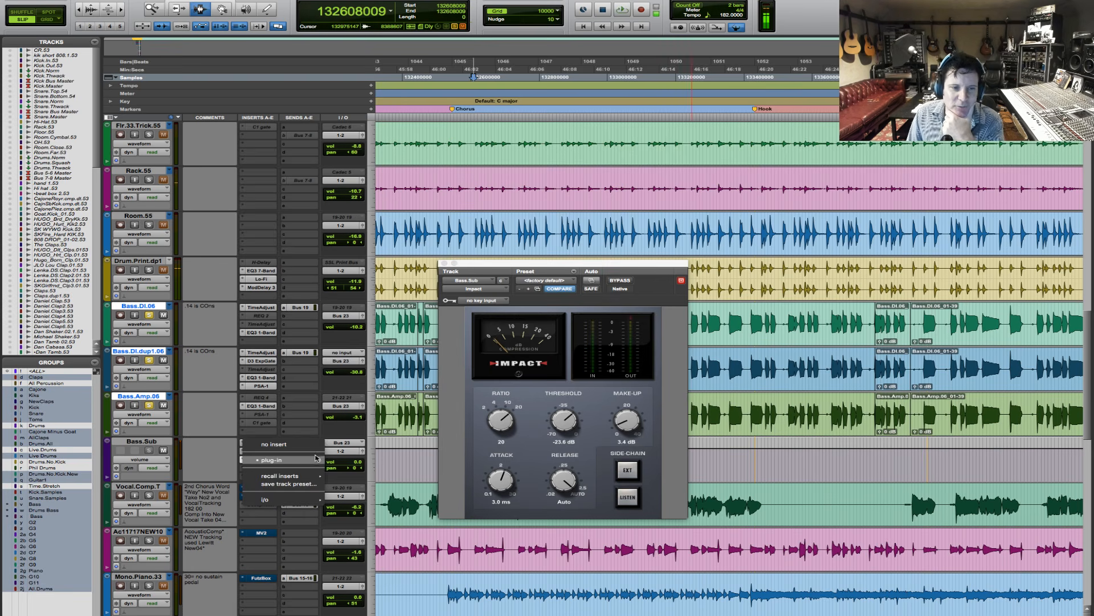
{"action": "mouse_move", "coordinate": [318, 461]}
{"action": "mouse_move", "coordinate": [393, 484]}
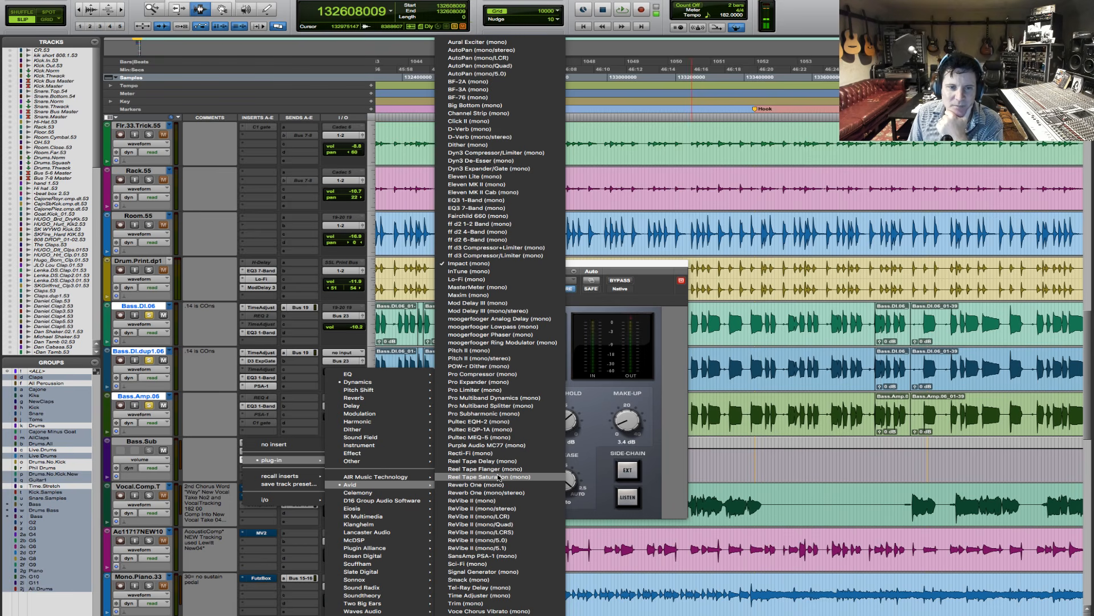
{"action": "left_click", "coordinate": [497, 396]}
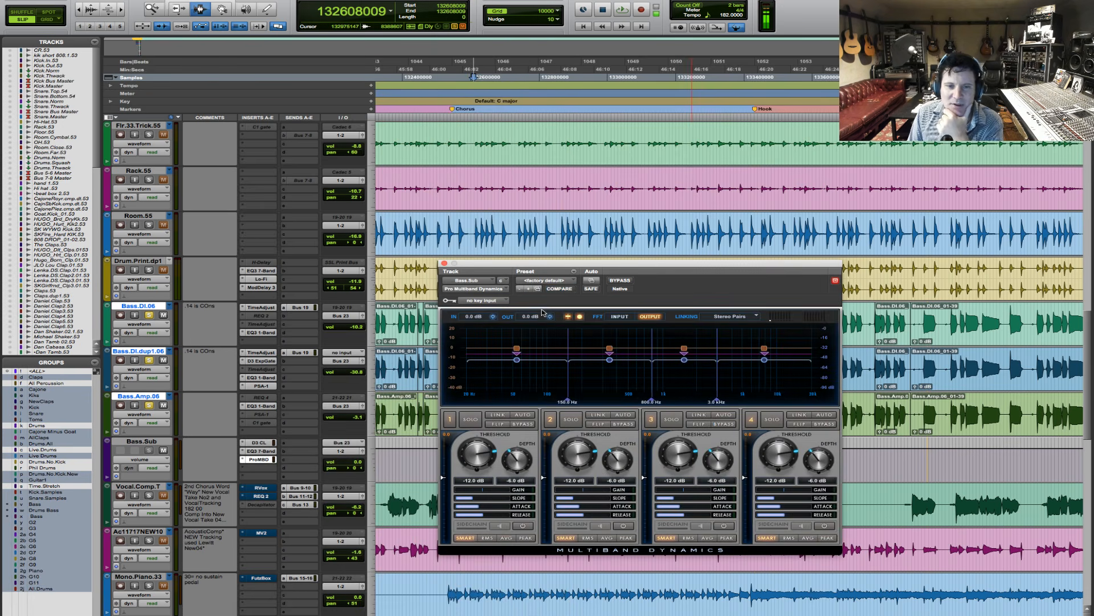
- Solo band 1 of Pro Multiband Dynamics during playback, set its threshold to -24.6 dB and raise its gain
{"action": "left_click", "coordinate": [472, 418]}
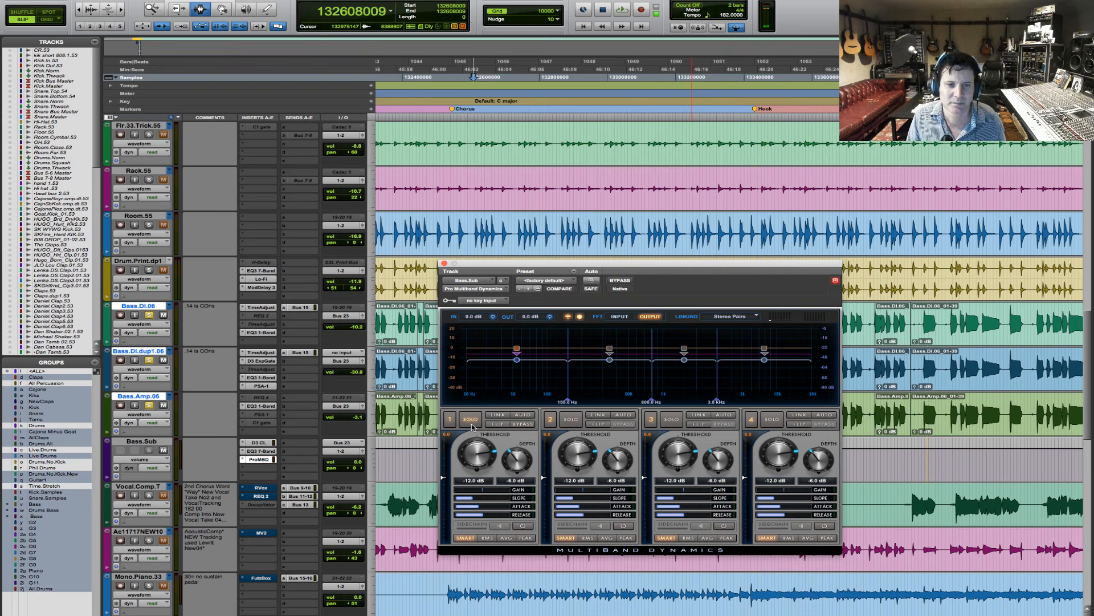
{"action": "key", "text": "space"}
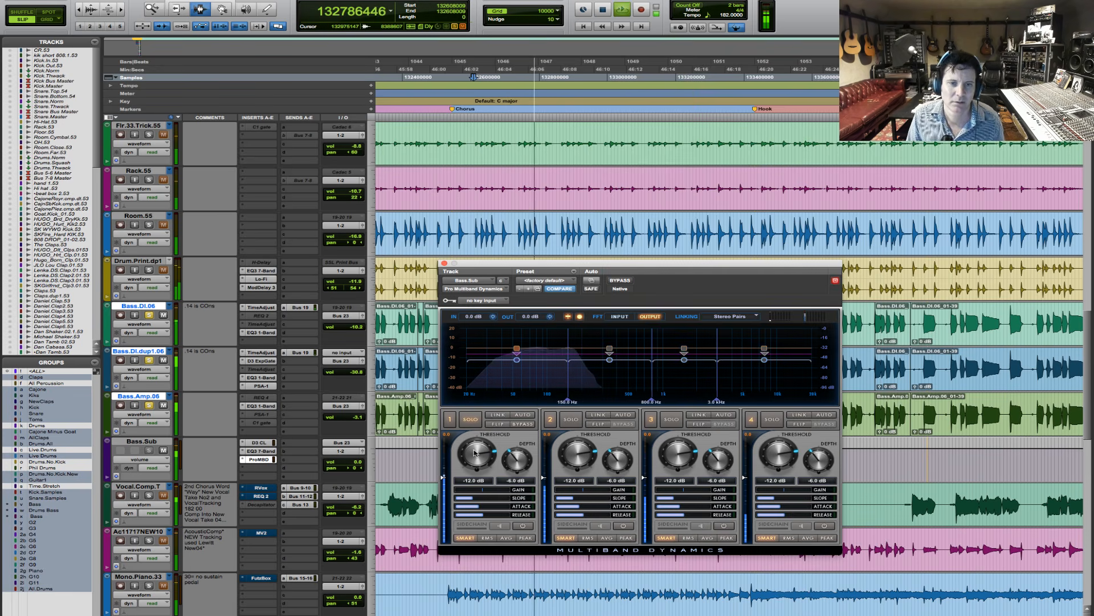
{"action": "left_click_drag", "start_coordinate": [476, 453], "coordinate": [502, 480]}
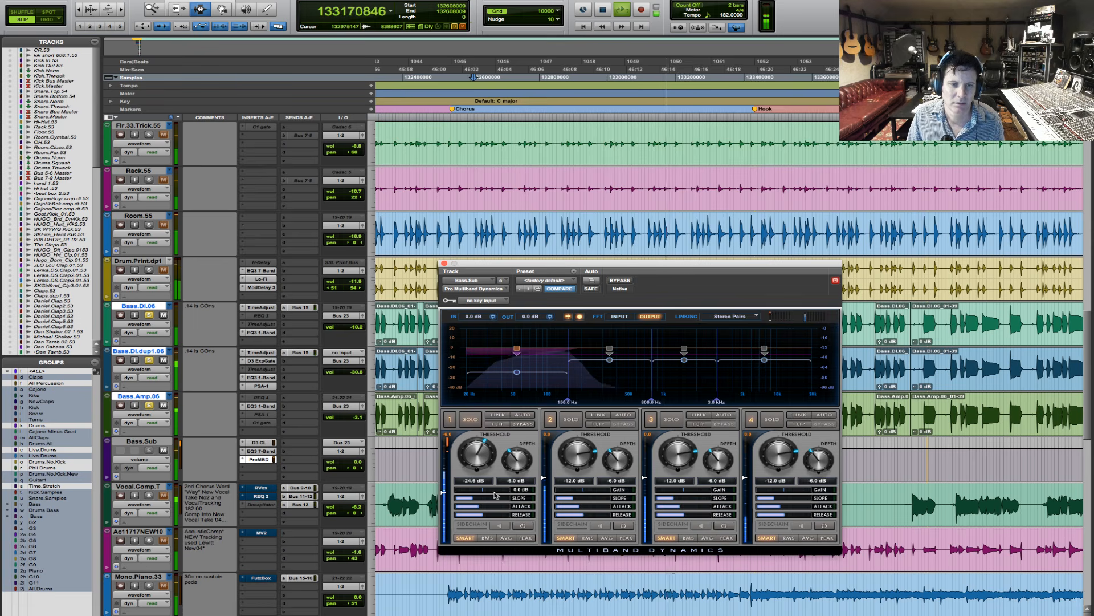
{"action": "left_click_drag", "start_coordinate": [484, 489], "coordinate": [488, 492]}
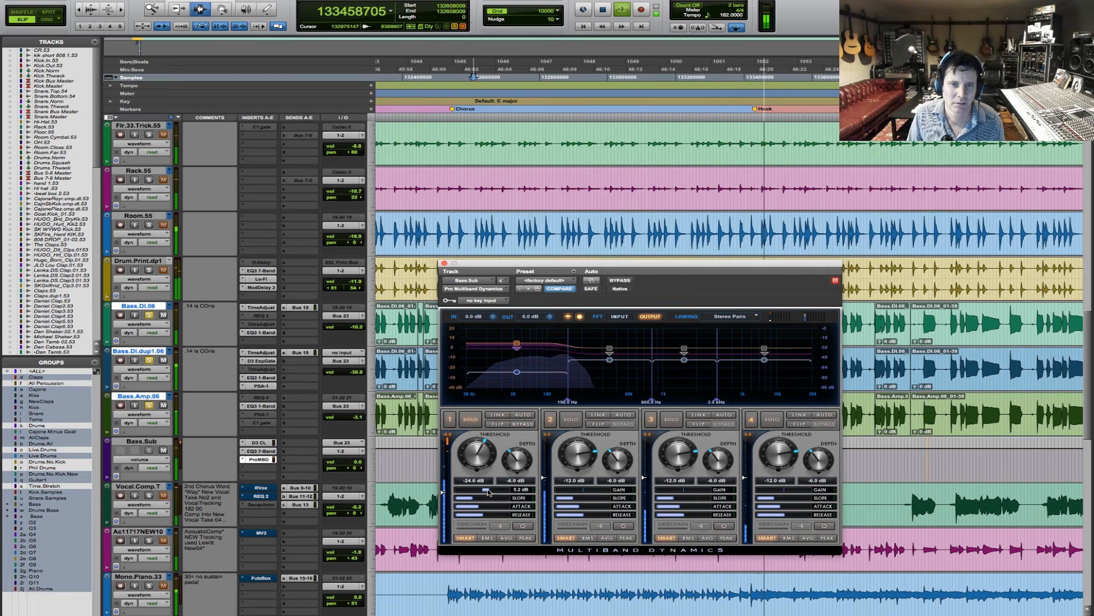
- Set the band 1 threshold to -22.2 dB and compare all bands with the multiband compressor bypassed and active, then stop playback
{"action": "left_click", "coordinate": [626, 281]}
{"action": "left_click", "coordinate": [627, 280]}
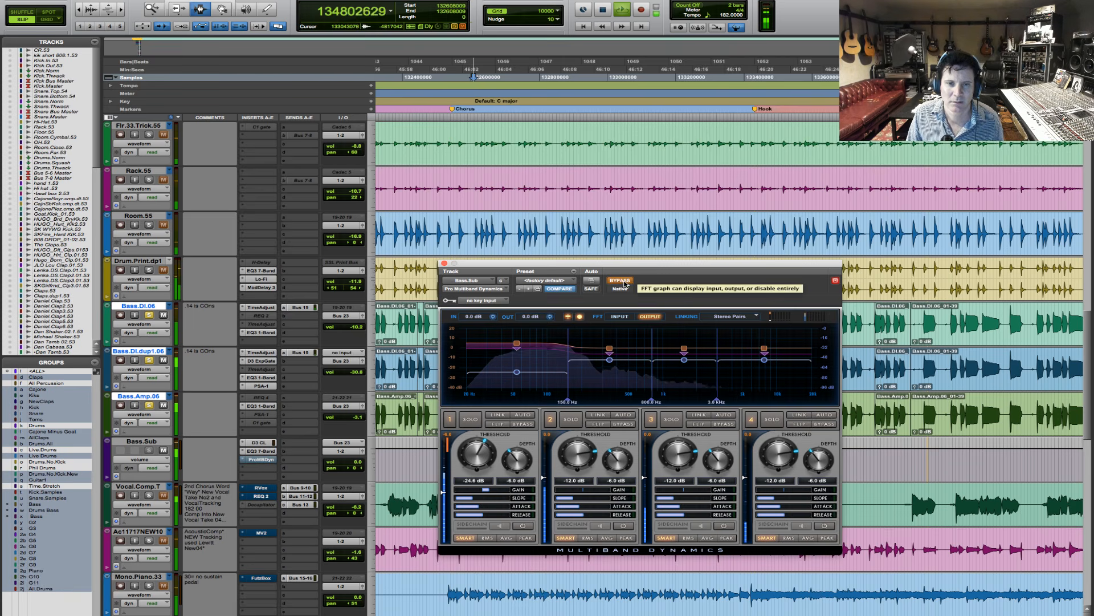
{"action": "left_click", "coordinate": [621, 281]}
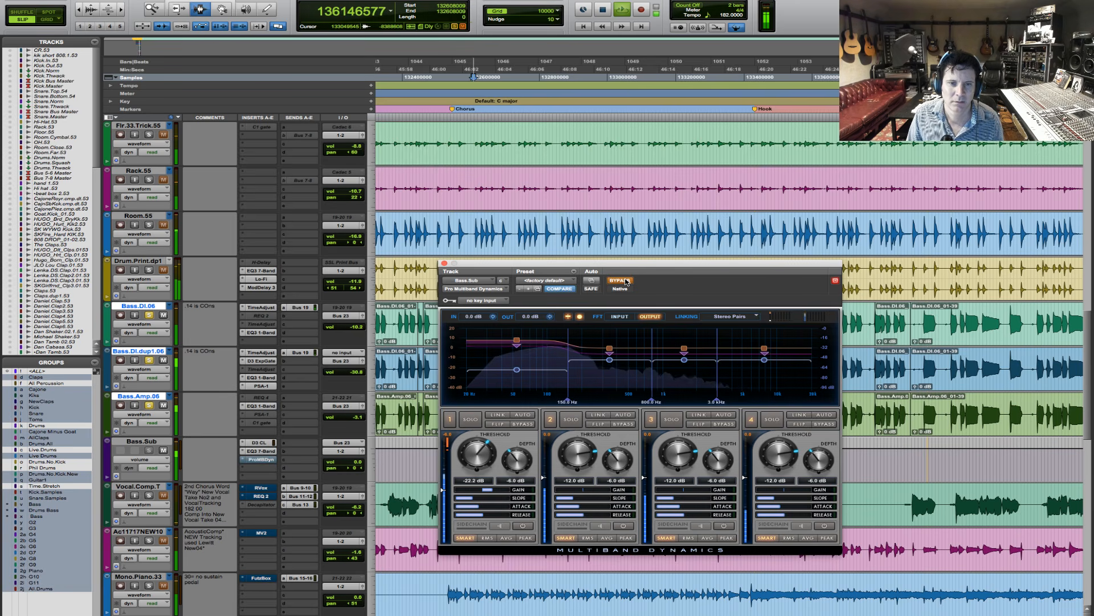
{"action": "key", "text": "space"}
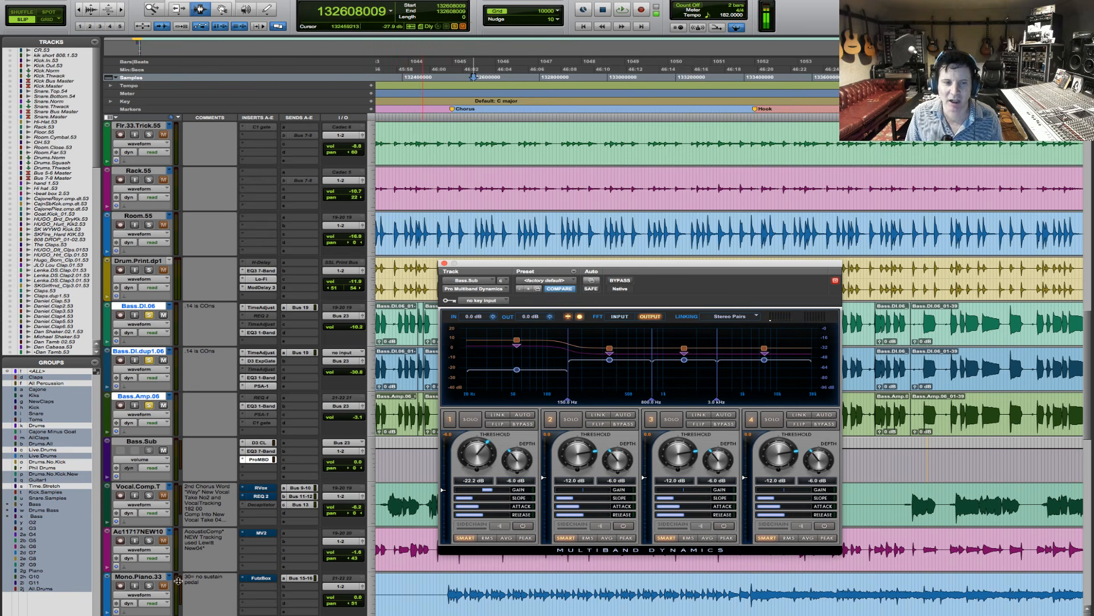
- Insert the mono Avid Smack plug-in on the fourth insert of Bass.Sub
{"action": "left_click", "coordinate": [243, 473]}
{"action": "mouse_move", "coordinate": [273, 488]}
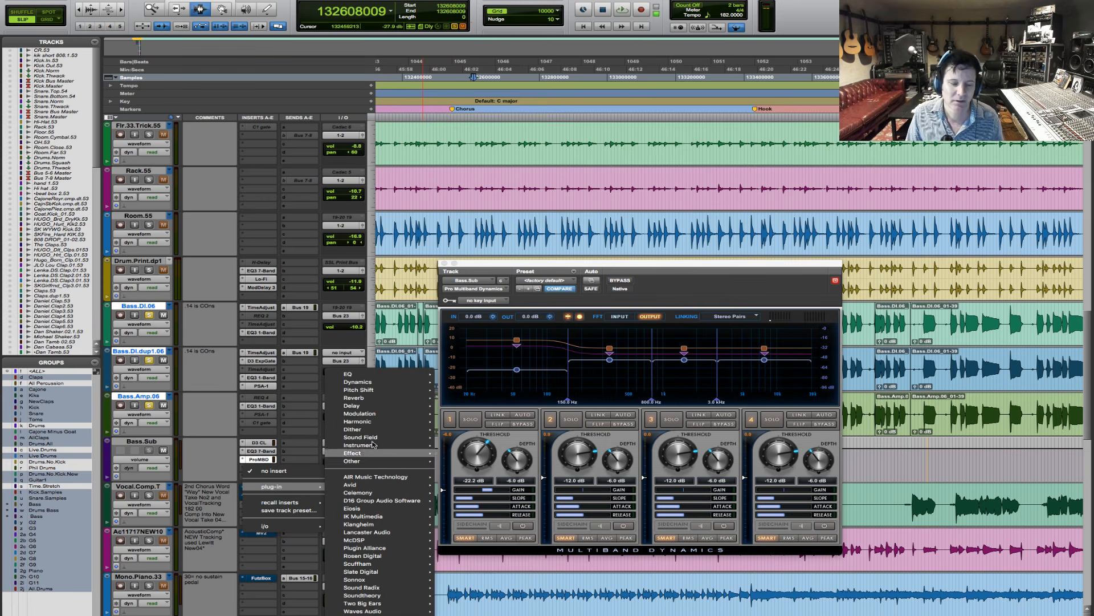
{"action": "mouse_move", "coordinate": [388, 382]}
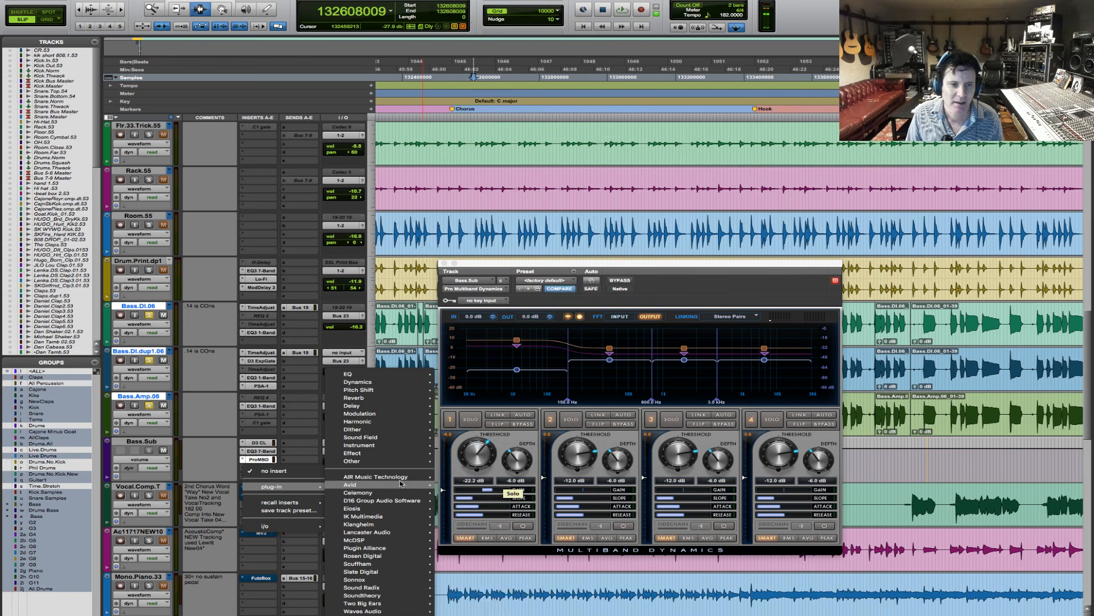
{"action": "mouse_move", "coordinate": [376, 500]}
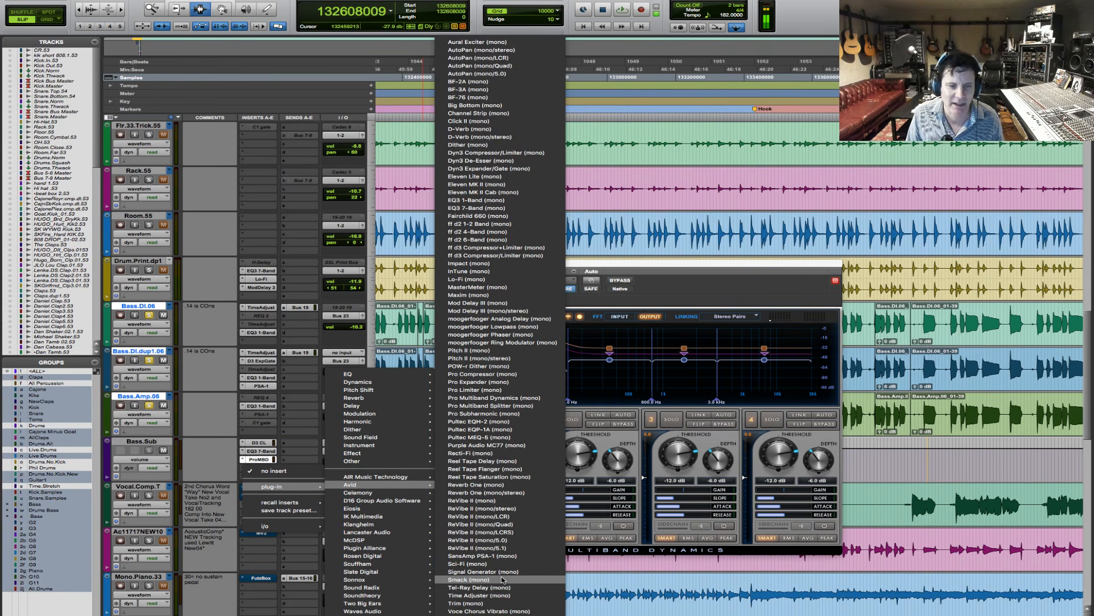
{"action": "left_click", "coordinate": [473, 579]}
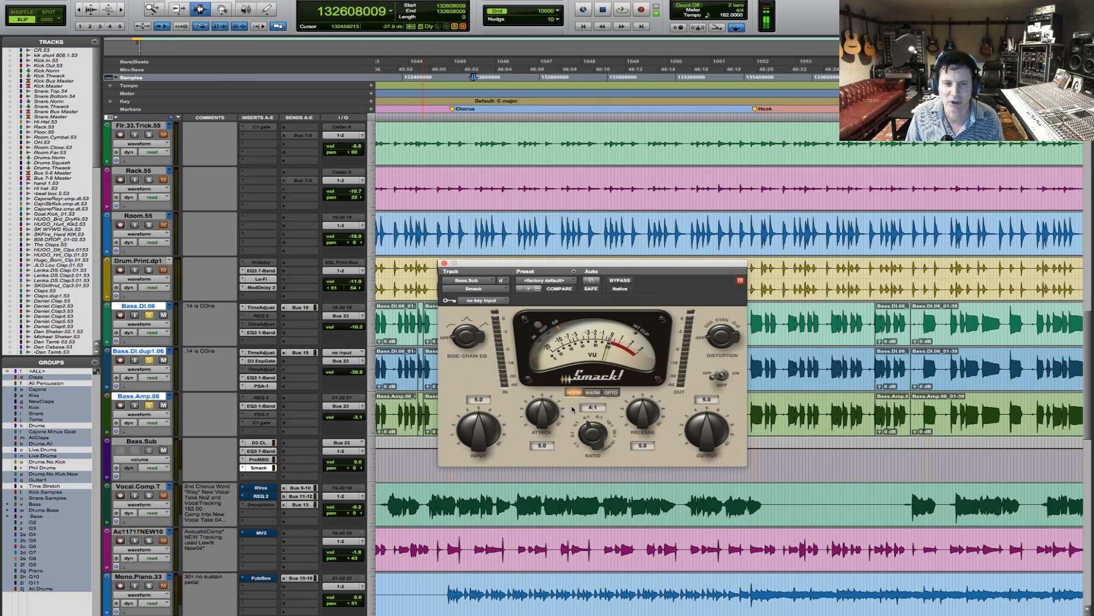
- During playback, set Smack's input to 3.7 and output to 6.2, and switch its mode to Warm
{"action": "key", "text": "space"}
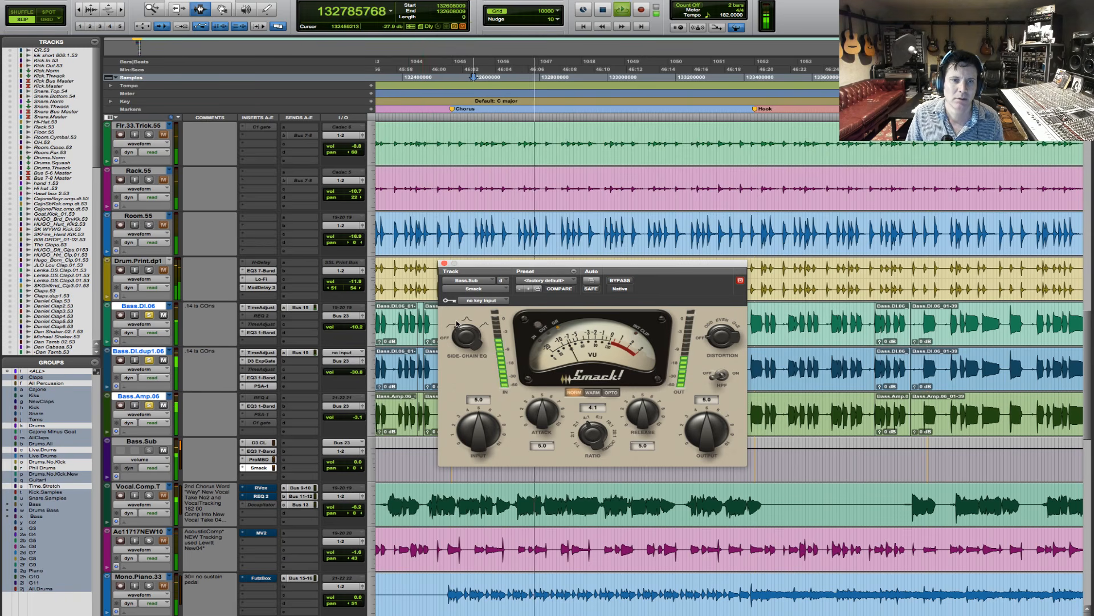
{"action": "left_click_drag", "start_coordinate": [474, 424], "coordinate": [470, 437]}
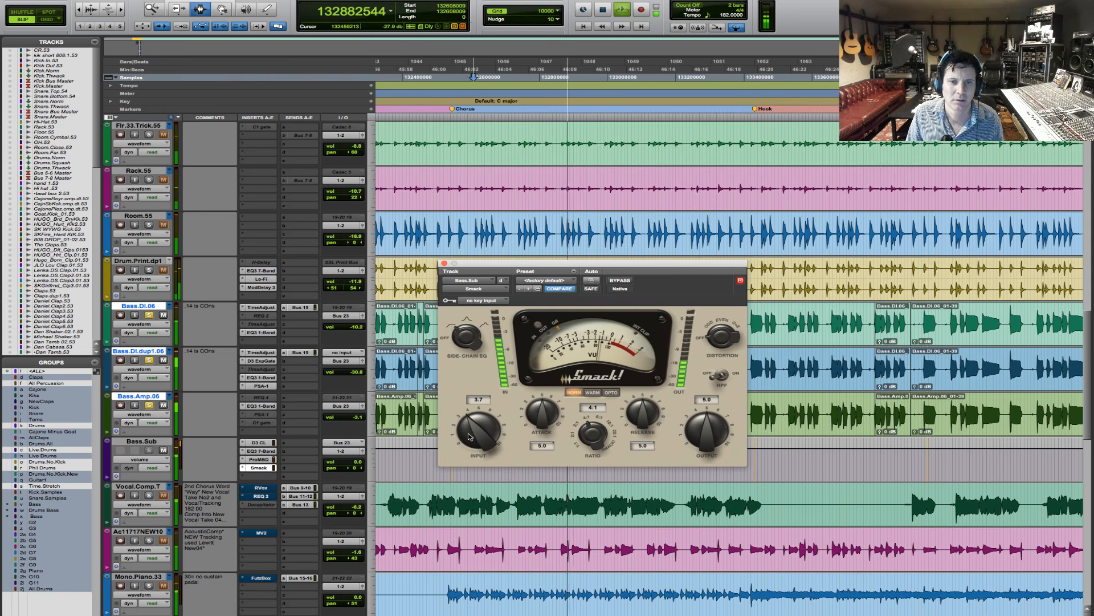
{"action": "left_click_drag", "start_coordinate": [708, 439], "coordinate": [710, 430]}
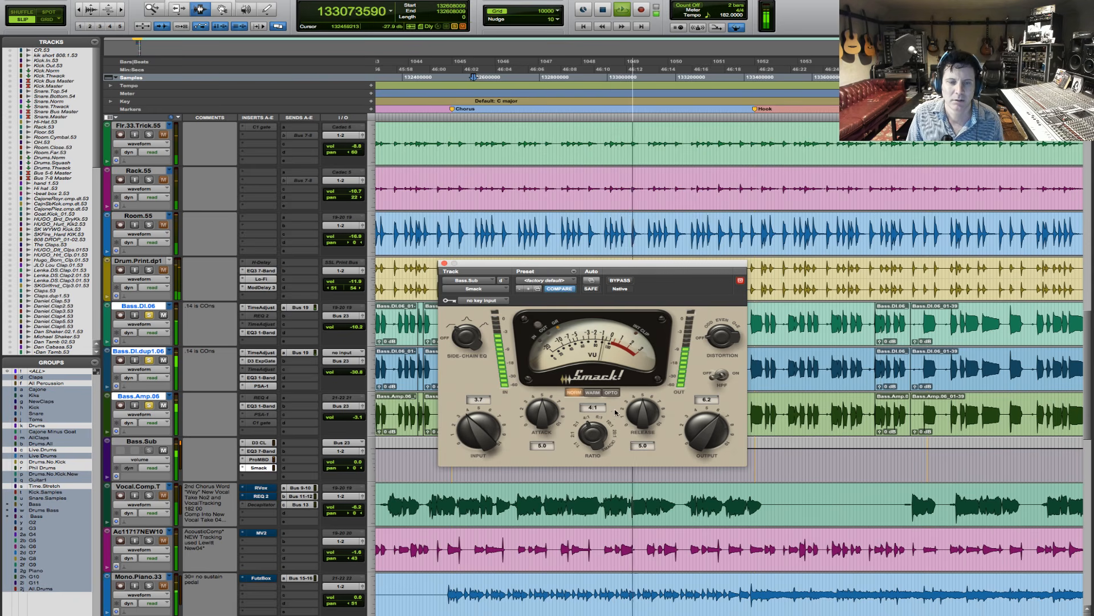
{"action": "left_click", "coordinate": [593, 392]}
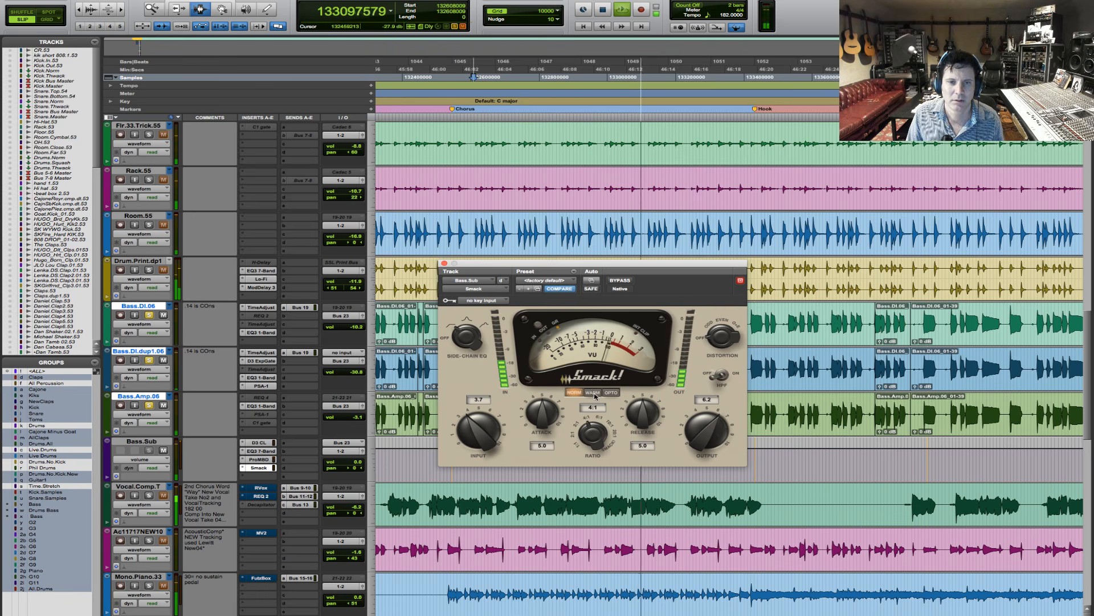
- Compare Smack with bypass while raising its output to 7.9, and set its ratio to 20:1
{"action": "left_click", "coordinate": [625, 284]}
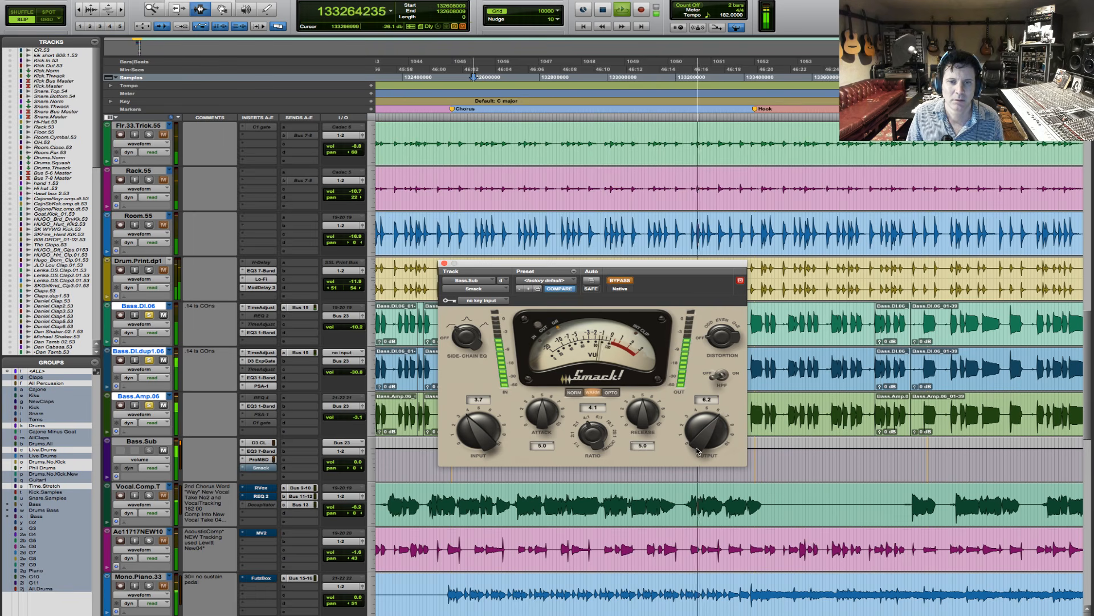
{"action": "left_click_drag", "start_coordinate": [697, 452], "coordinate": [692, 443]}
{"action": "left_click", "coordinate": [625, 281]}
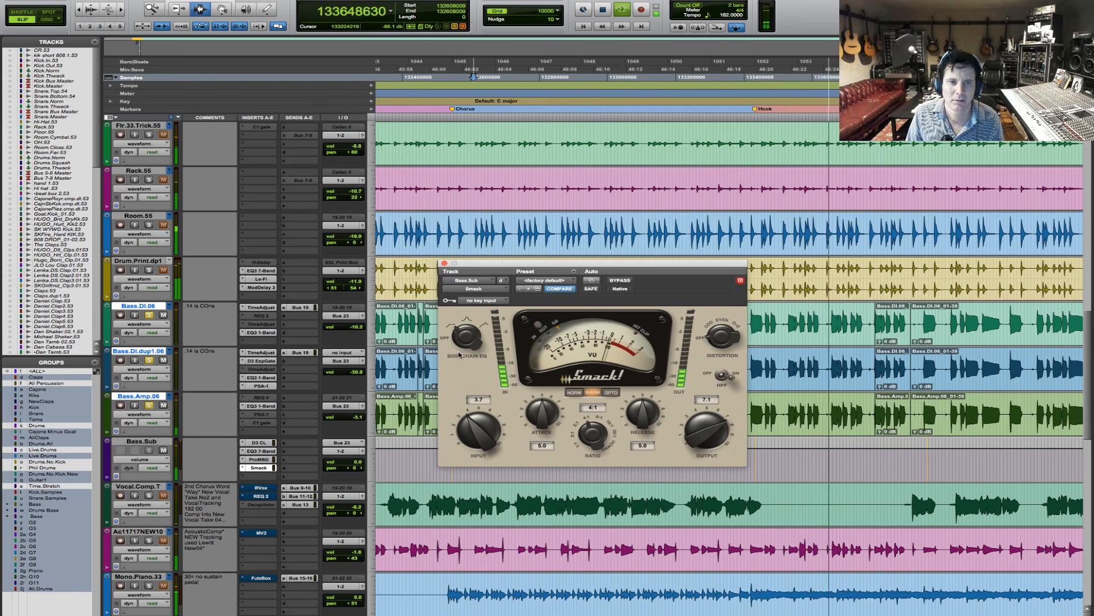
{"action": "left_click_drag", "start_coordinate": [696, 445], "coordinate": [695, 434]}
{"action": "left_click", "coordinate": [623, 281]}
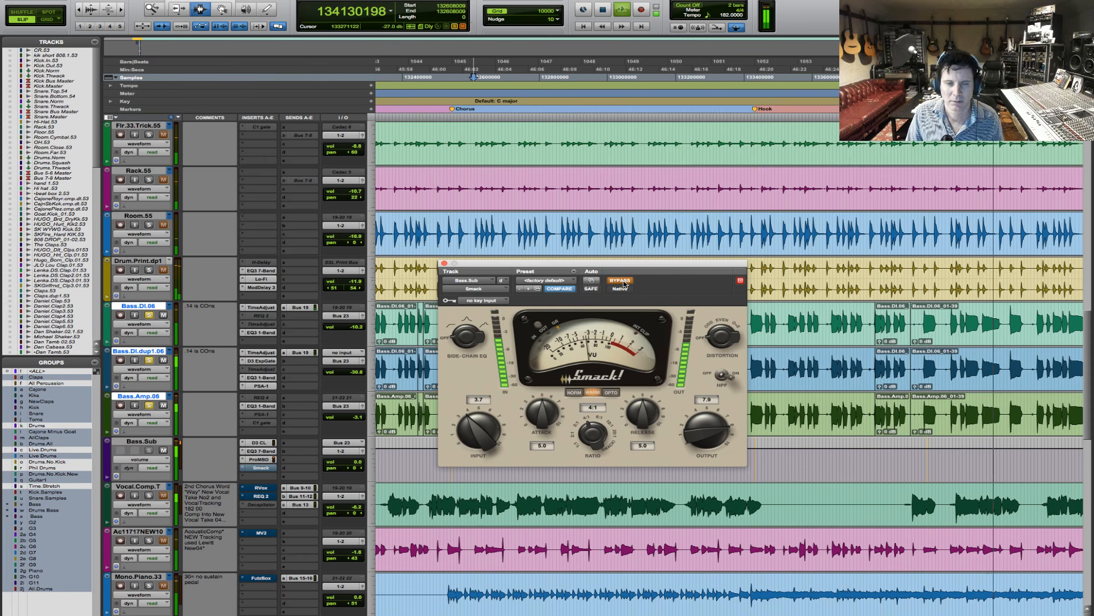
{"action": "left_click", "coordinate": [623, 281]}
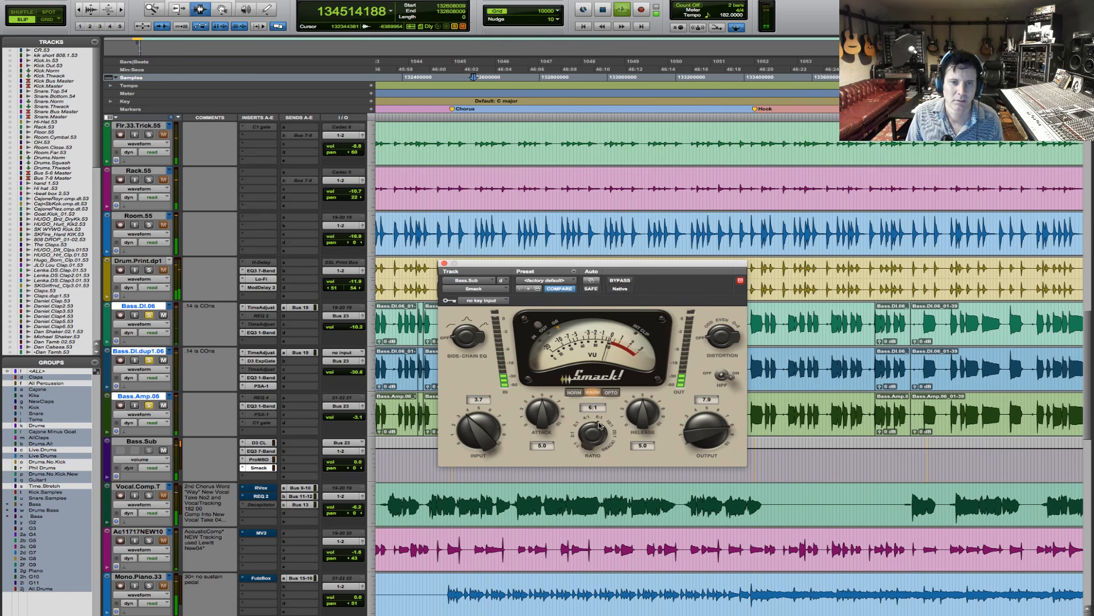
{"action": "left_click_drag", "start_coordinate": [600, 424], "coordinate": [601, 416]}
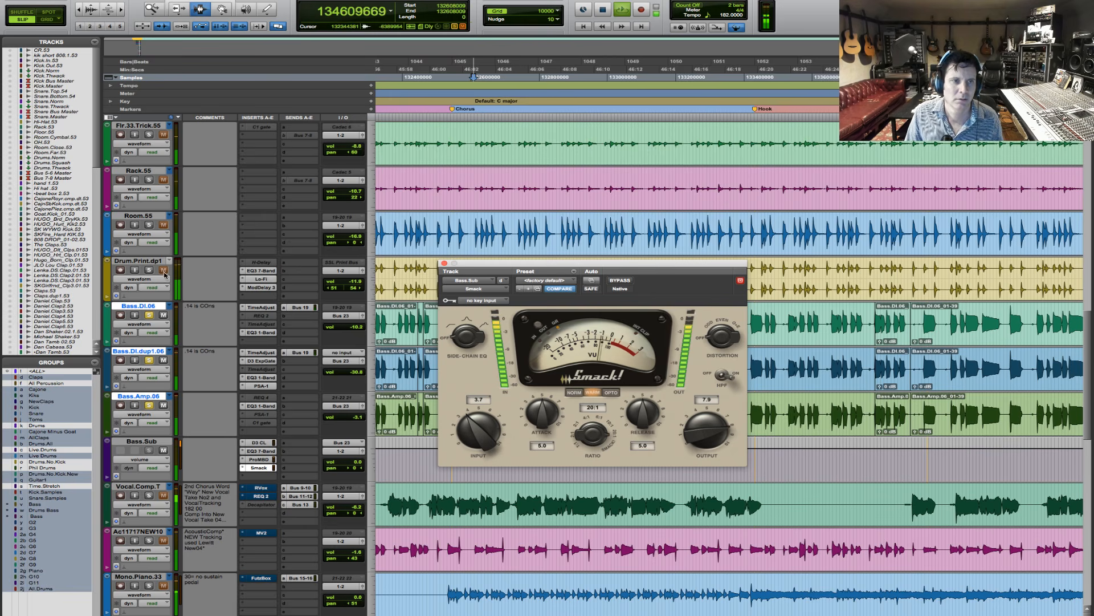
- Solo the drum tracks alongside the bass, move the playback start just before the Chorus marker and briefly audition the mix
{"action": "left_click", "coordinate": [151, 270]}
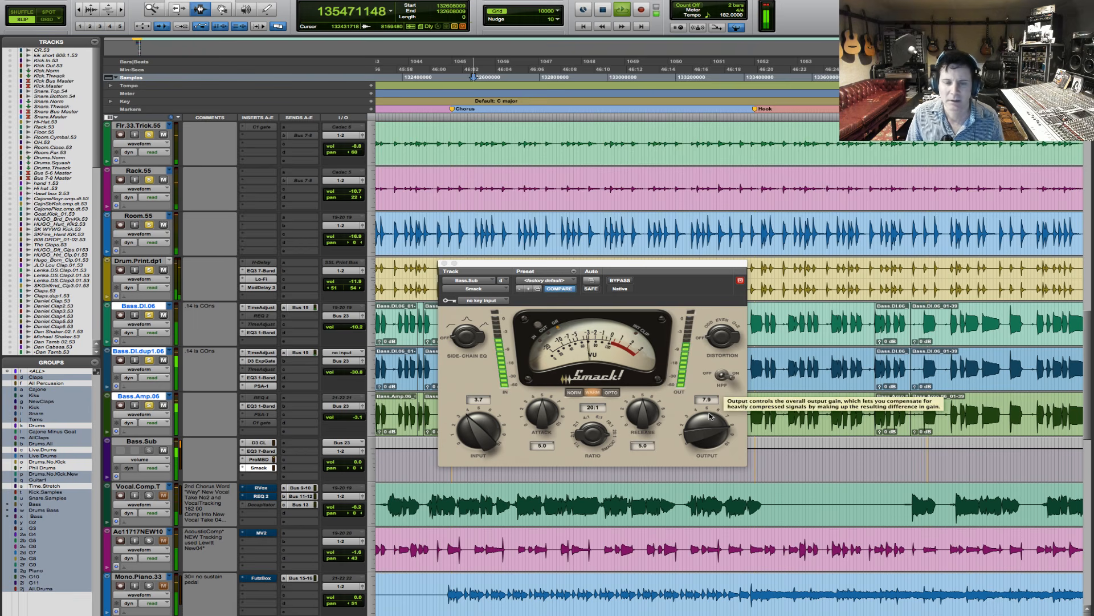
{"action": "key", "text": "space"}
{"action": "left_click", "coordinate": [399, 318]}
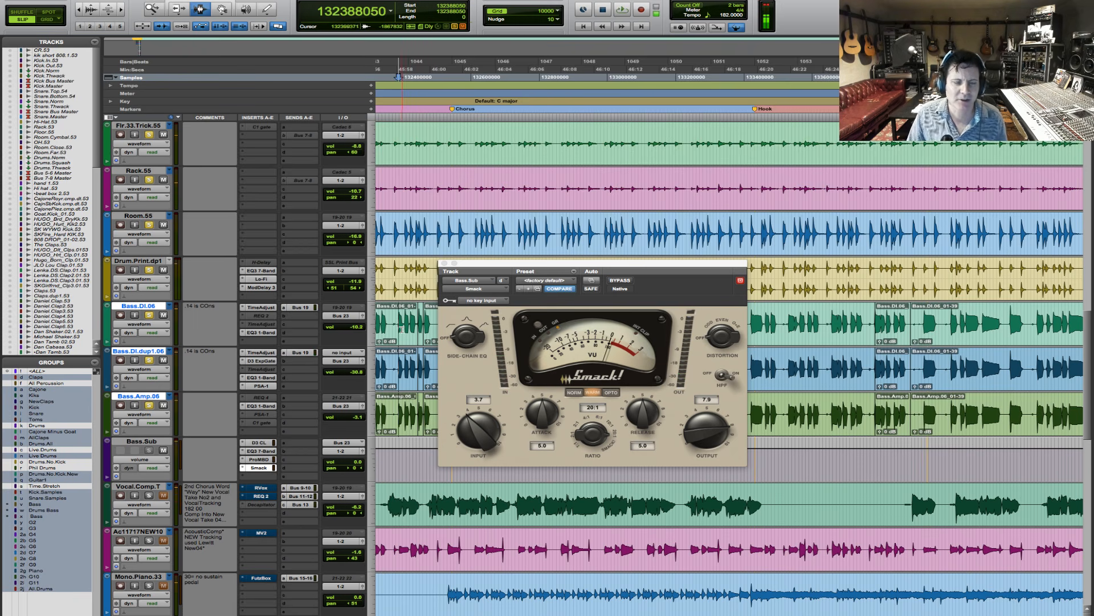
{"action": "key", "text": "space"}
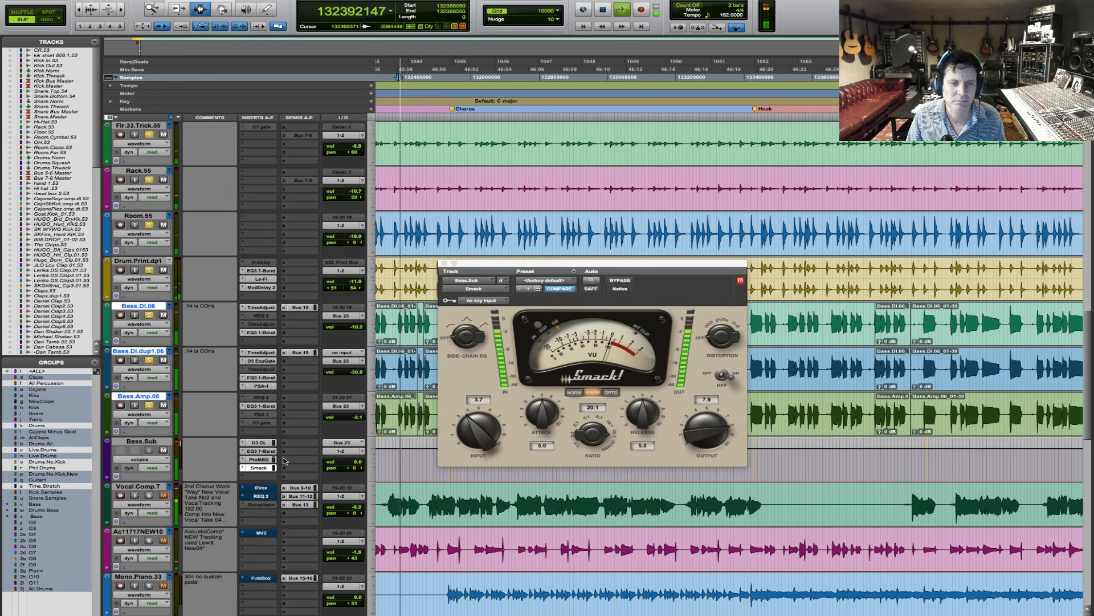
{"action": "key", "text": "space"}
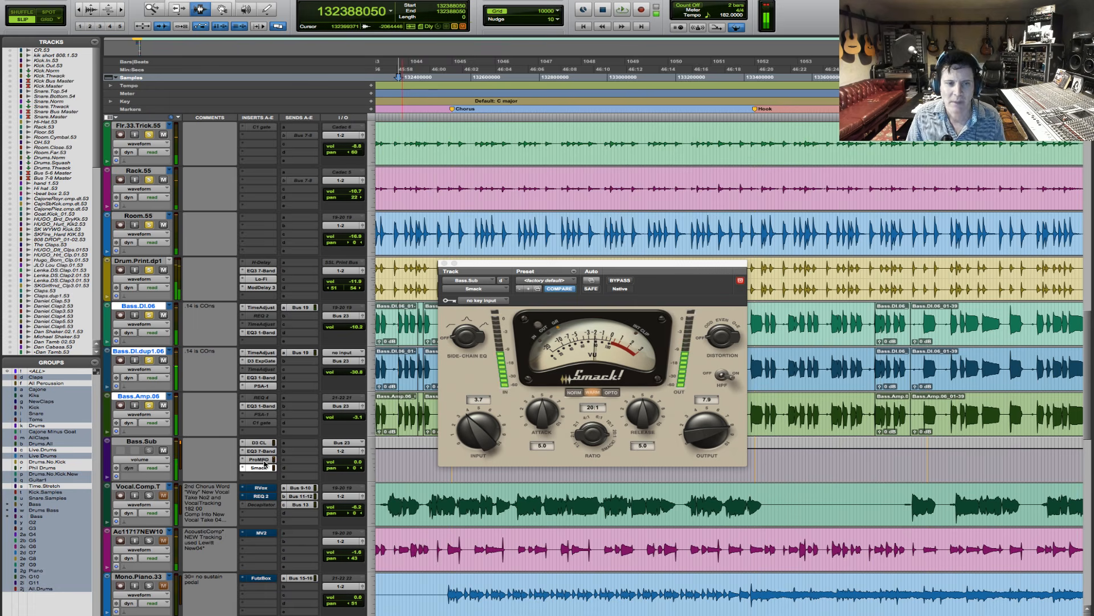
- Reopen Pro Multiband Dynamics on Bass.Sub and look through the mono Avid plug-in choices without changing the insert
{"action": "left_click", "coordinate": [262, 460]}
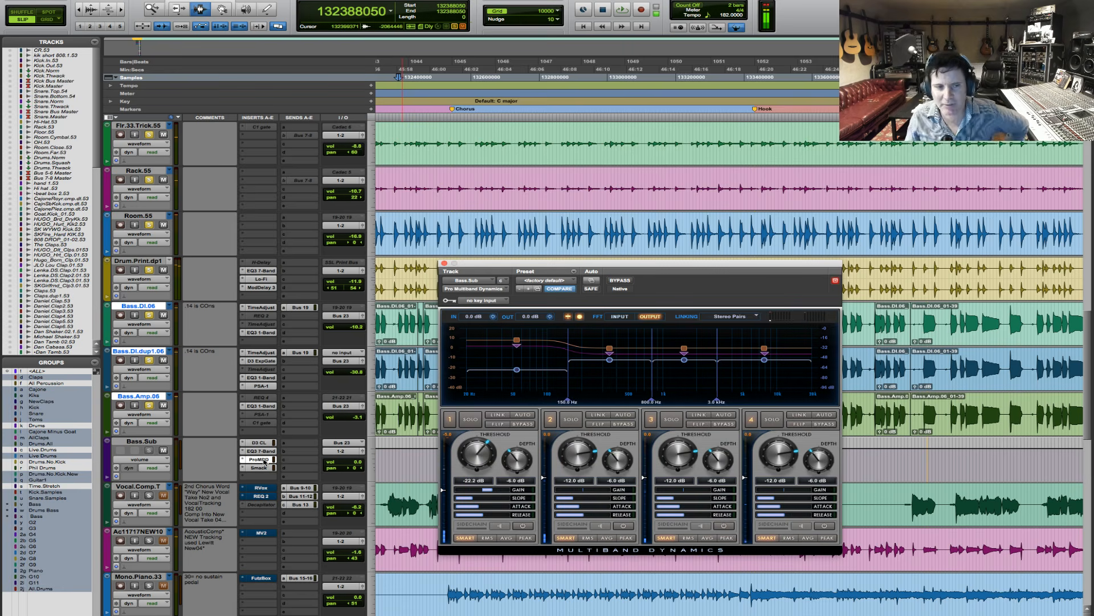
{"action": "left_click", "coordinate": [240, 459]}
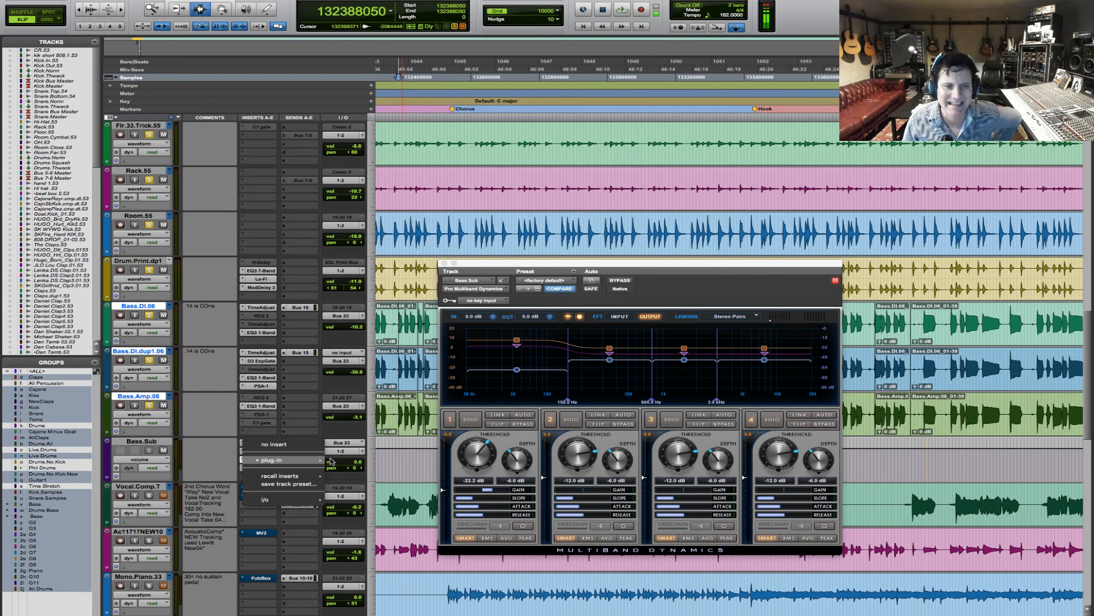
{"action": "mouse_move", "coordinate": [331, 460]}
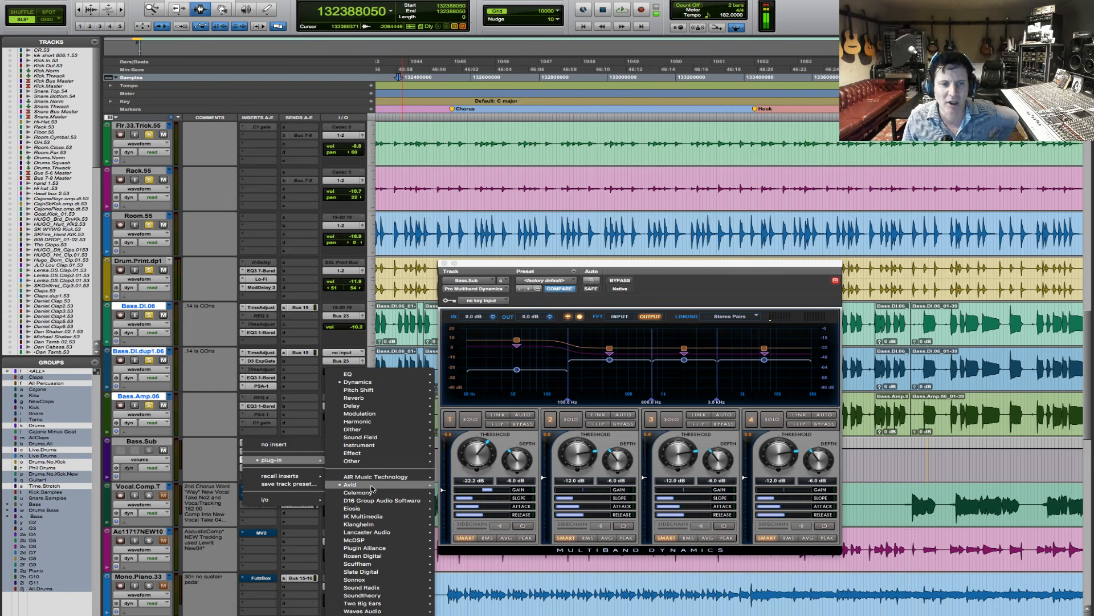
{"action": "mouse_move", "coordinate": [373, 486]}
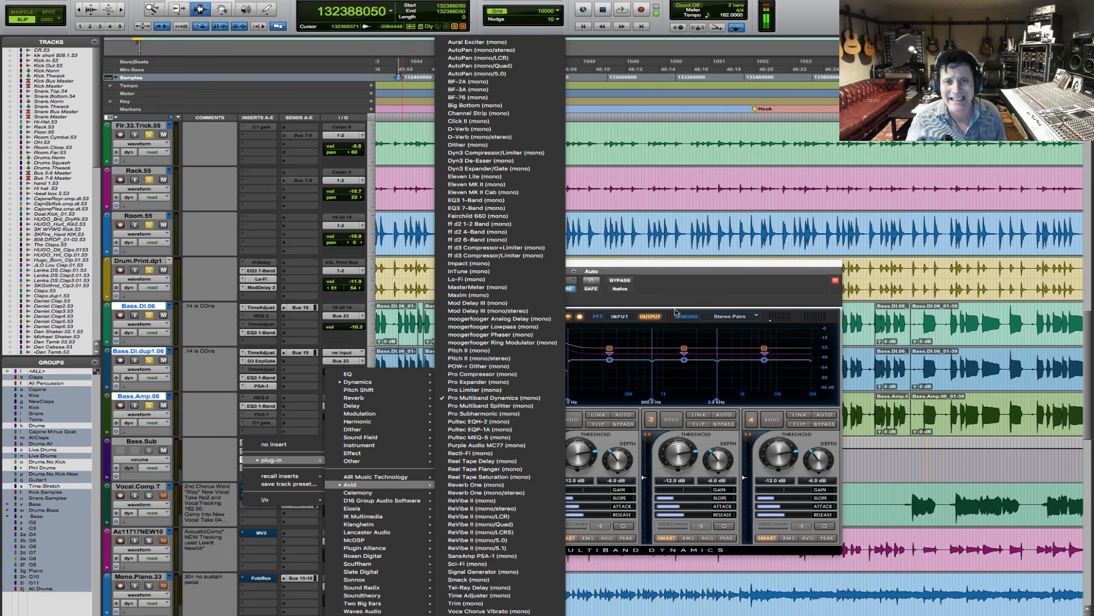
{"action": "left_click", "coordinate": [197, 429]}
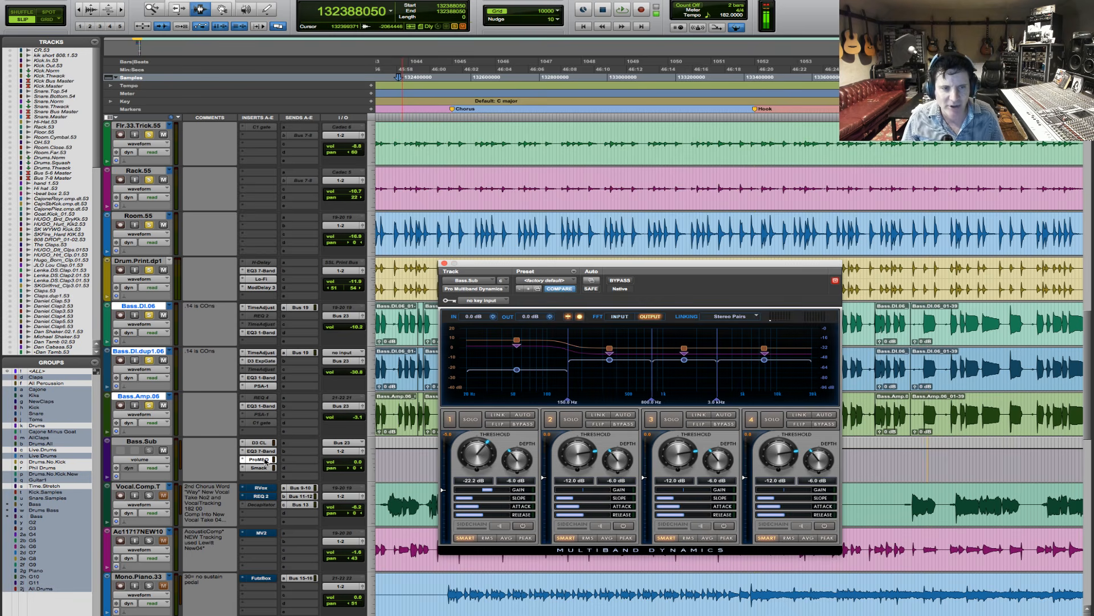
- Make Pro Multiband Dynamics and Smack inactive on Bass.Sub, and leave only Bass.Amp.06 soloed
{"action": "left_click", "coordinate": [266, 460], "text": "ctrl+super"}
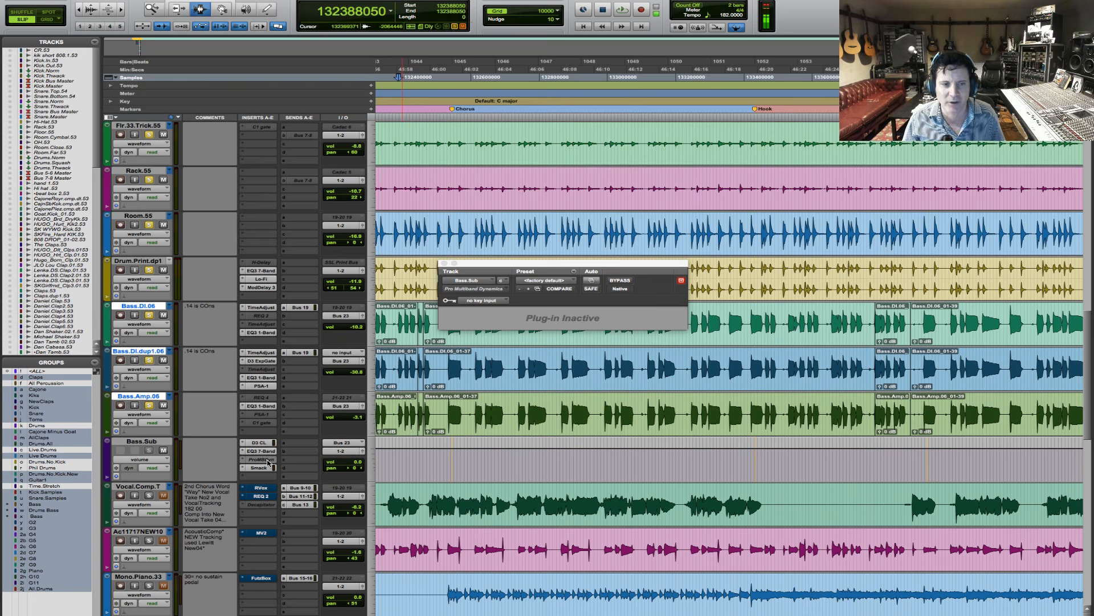
{"action": "left_click", "coordinate": [265, 468], "text": "ctrl+super"}
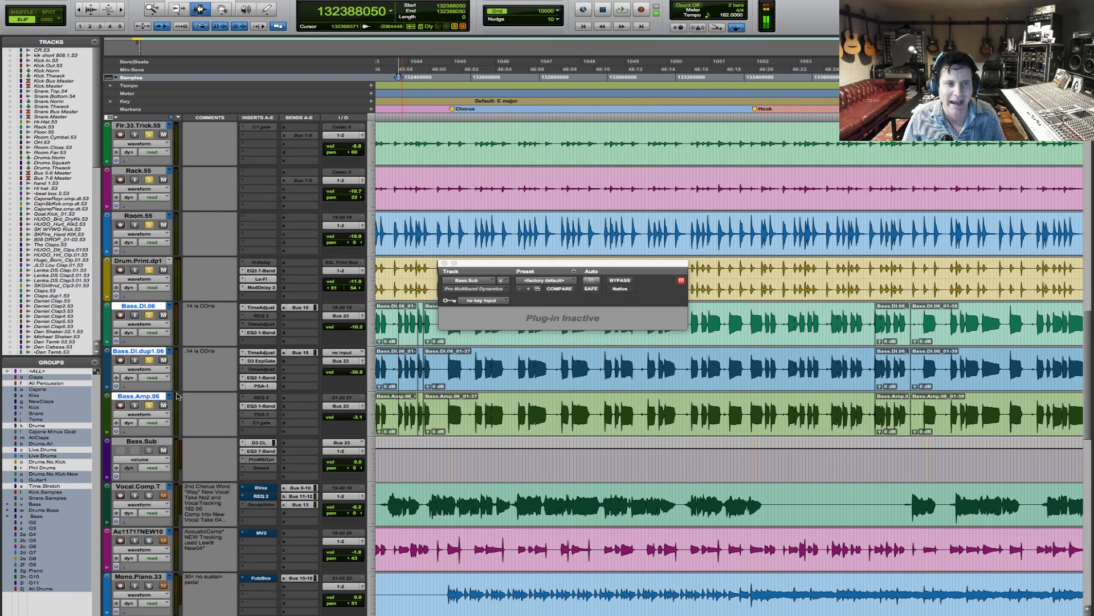
{"action": "left_click", "coordinate": [150, 361], "text": "alt"}
{"action": "left_click", "coordinate": [151, 359]}
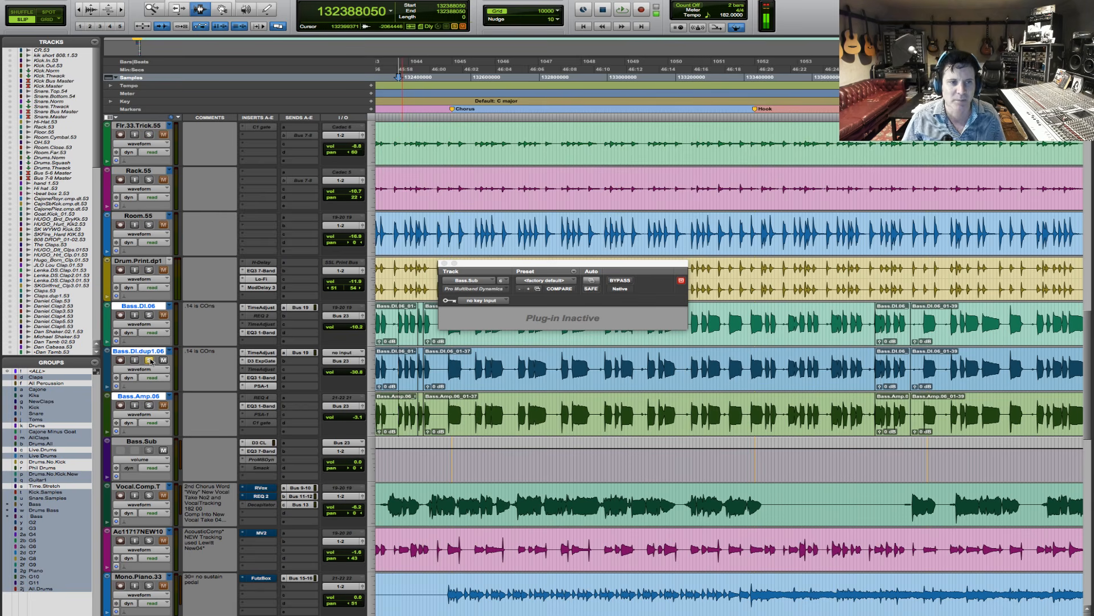
{"action": "left_click", "coordinate": [149, 405]}
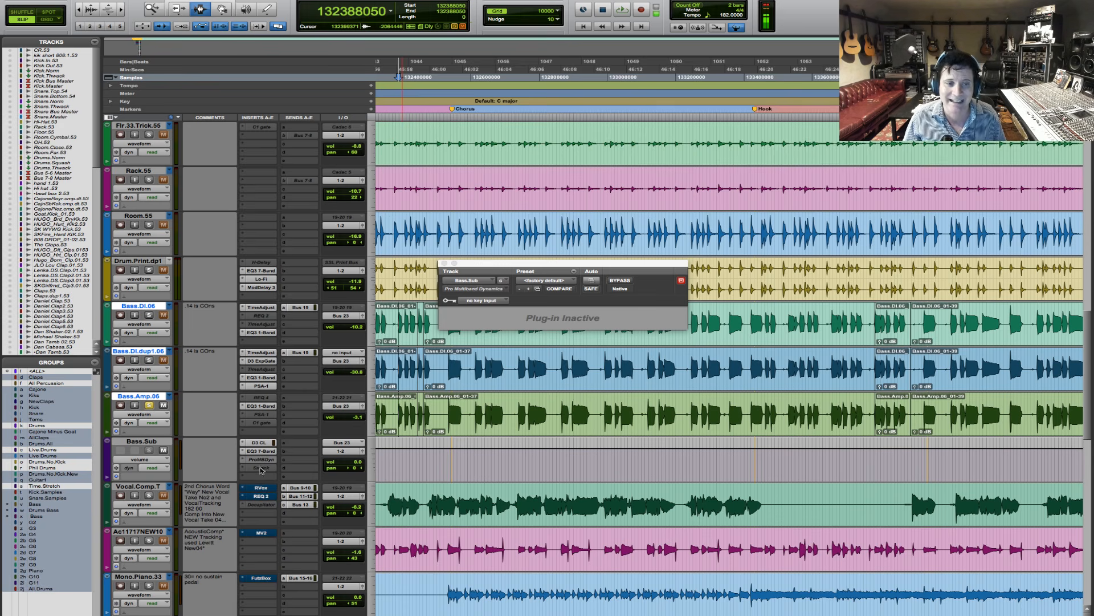
- Move Smack from Bass.Sub to the fifth insert of Bass.Amp.06 and compare it with bypass during playback
{"action": "left_click_drag", "start_coordinate": [262, 469], "coordinate": [260, 432]}
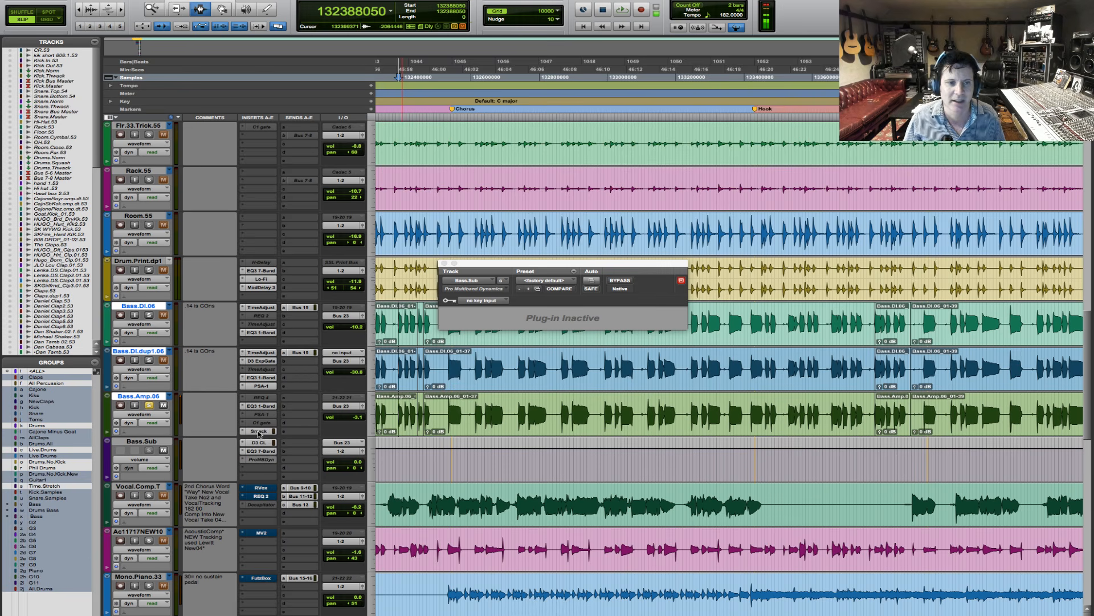
{"action": "left_click", "coordinate": [258, 432]}
{"action": "key", "text": "space"}
{"action": "left_click", "coordinate": [621, 281]}
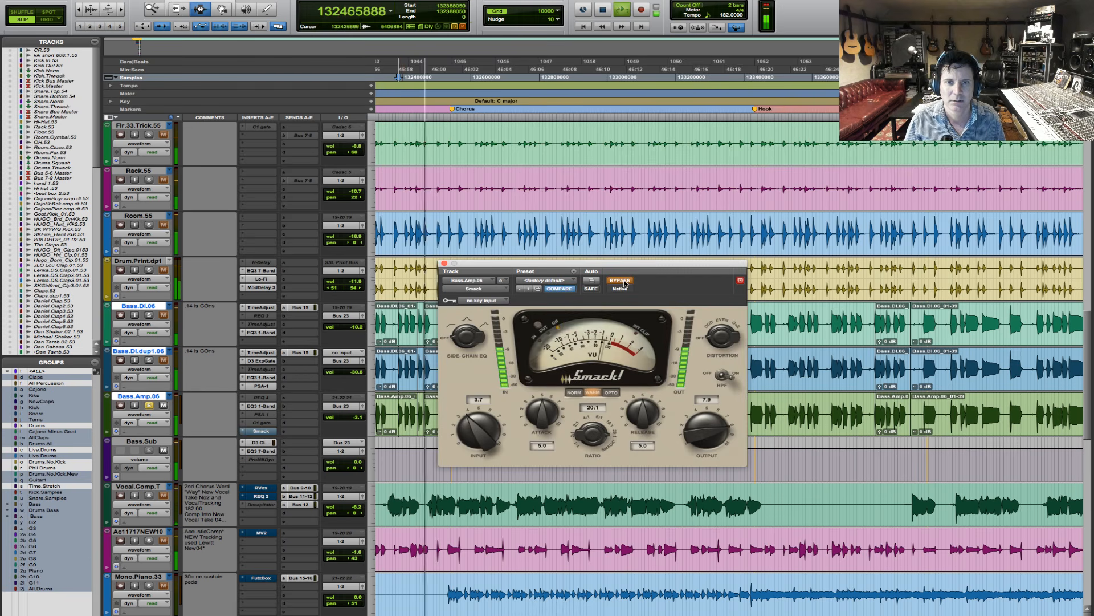
{"action": "left_click", "coordinate": [621, 281]}
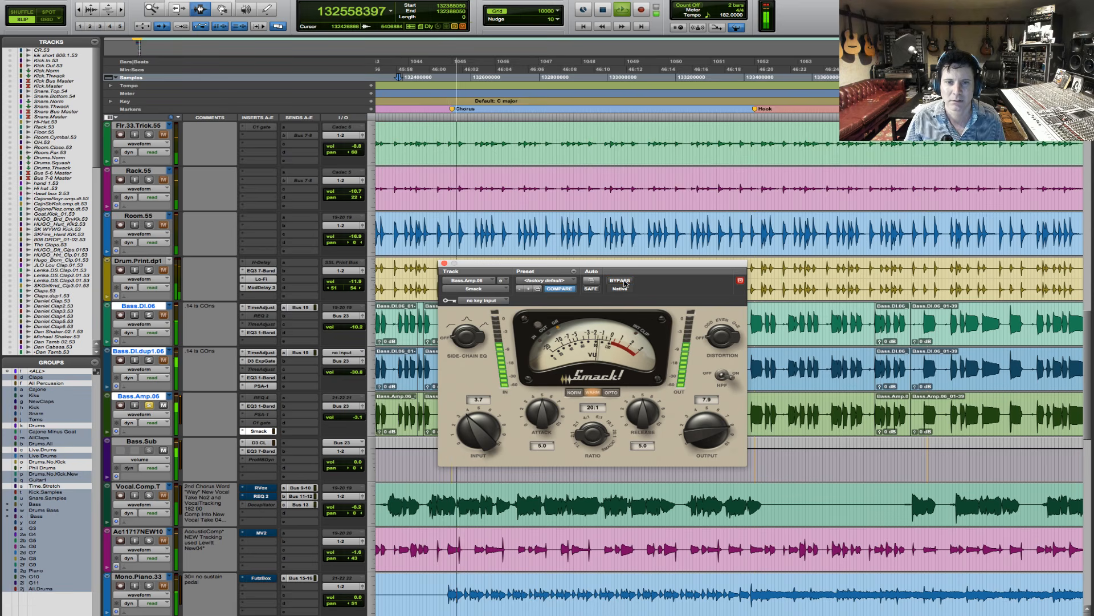
- Raise Smack's output on Bass.Amp.06 to 8.6, compare it with bypass again and stop playback
{"action": "left_click_drag", "start_coordinate": [690, 446], "coordinate": [690, 436]}
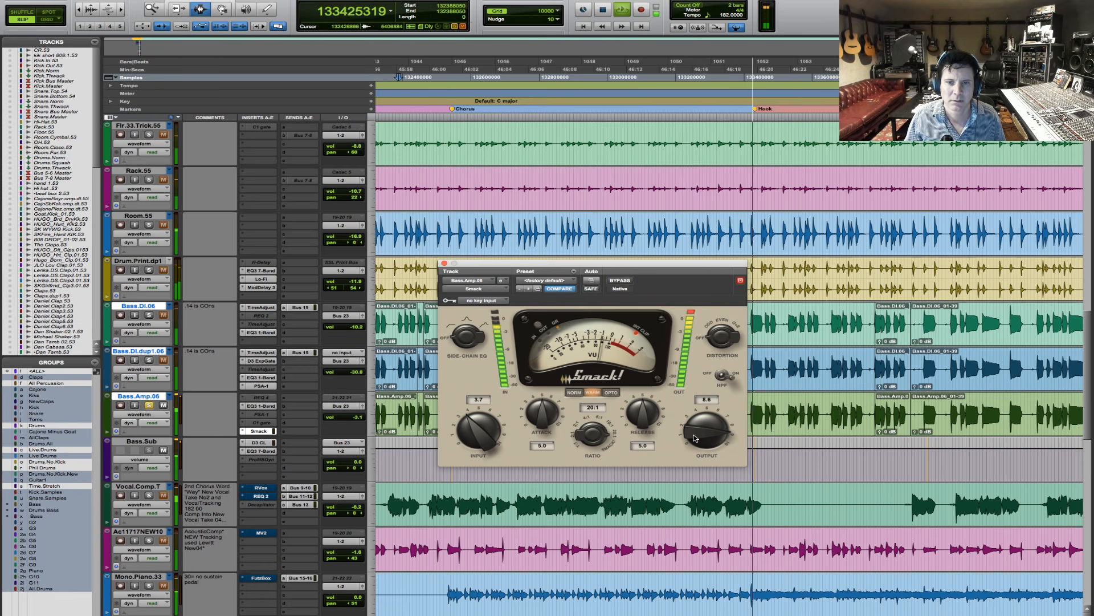
{"action": "left_click", "coordinate": [620, 281]}
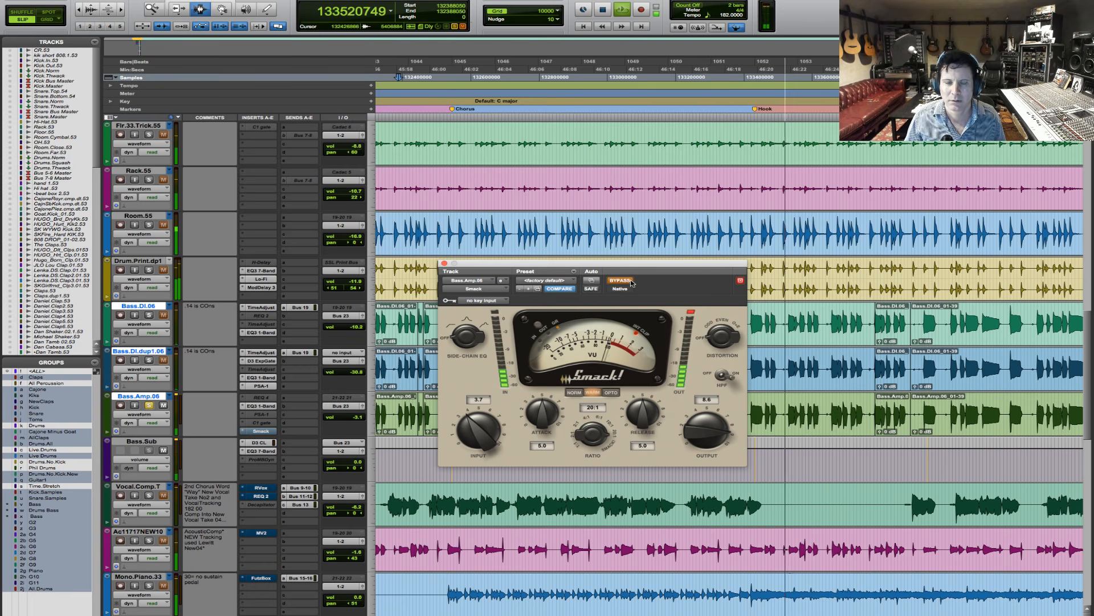
{"action": "left_click", "coordinate": [630, 281]}
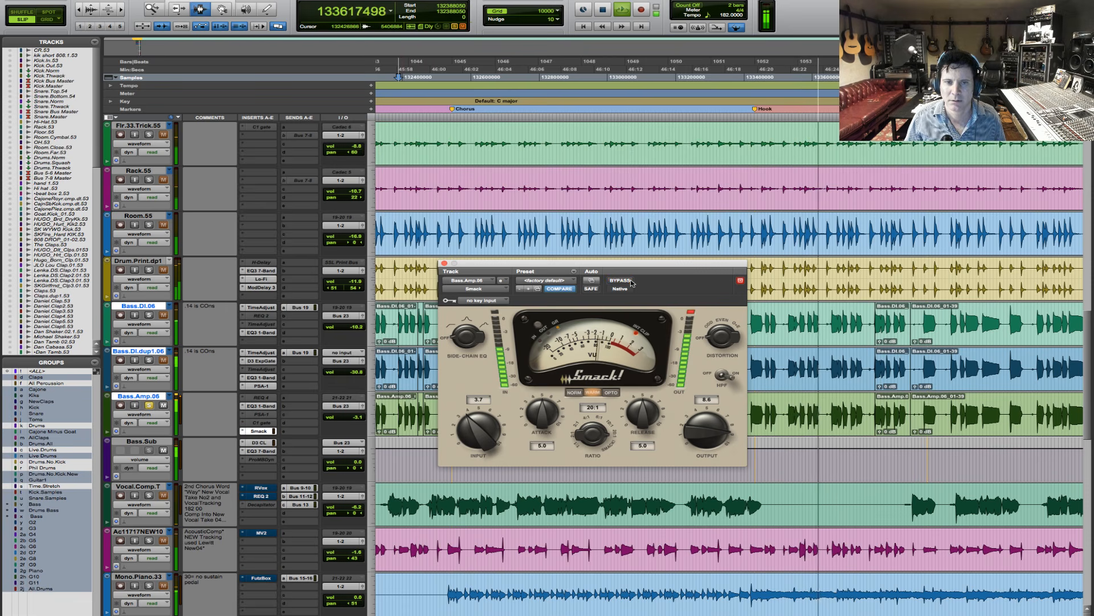
{"action": "key", "text": "space"}
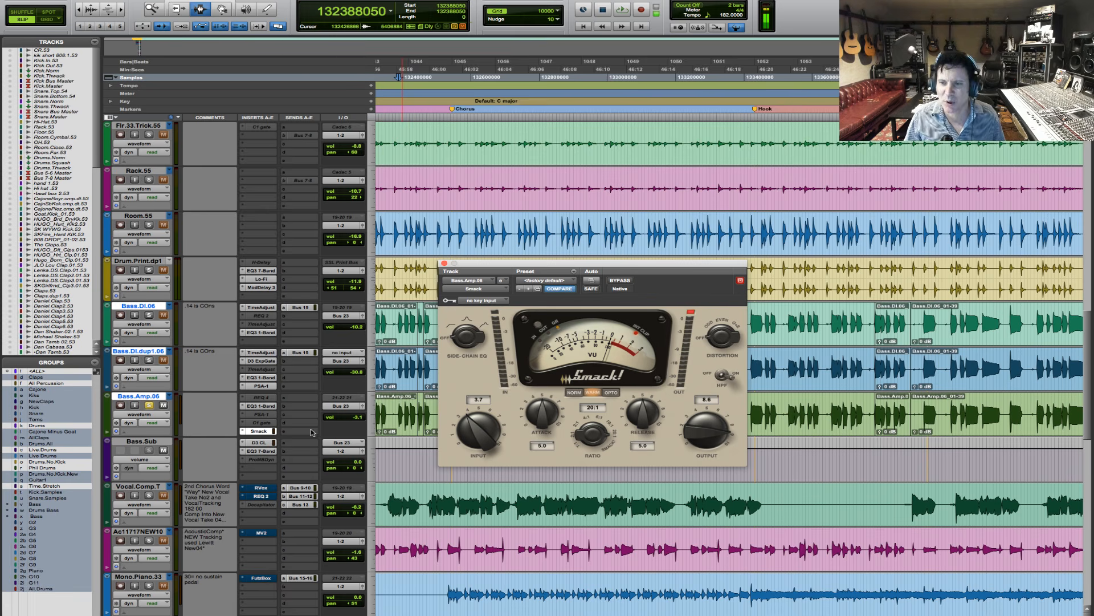
- Restart playback, trim Smack's output on Bass.Amp.06 to 8.5 and compare it bypassed and active
{"action": "key", "text": "space"}
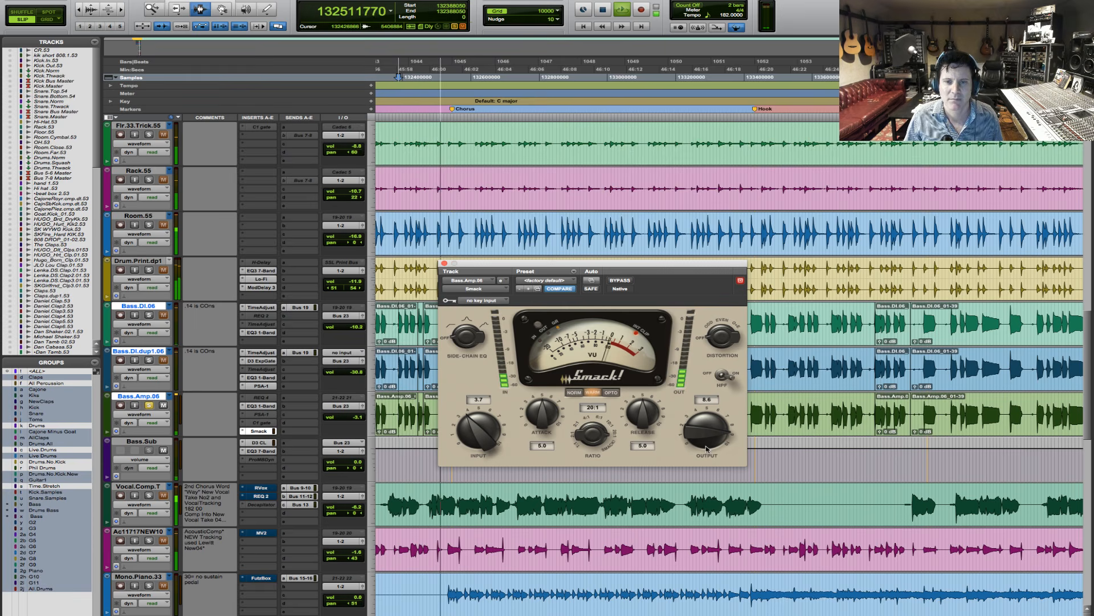
{"action": "left_click", "coordinate": [620, 281]}
{"action": "left_click", "coordinate": [620, 281]}
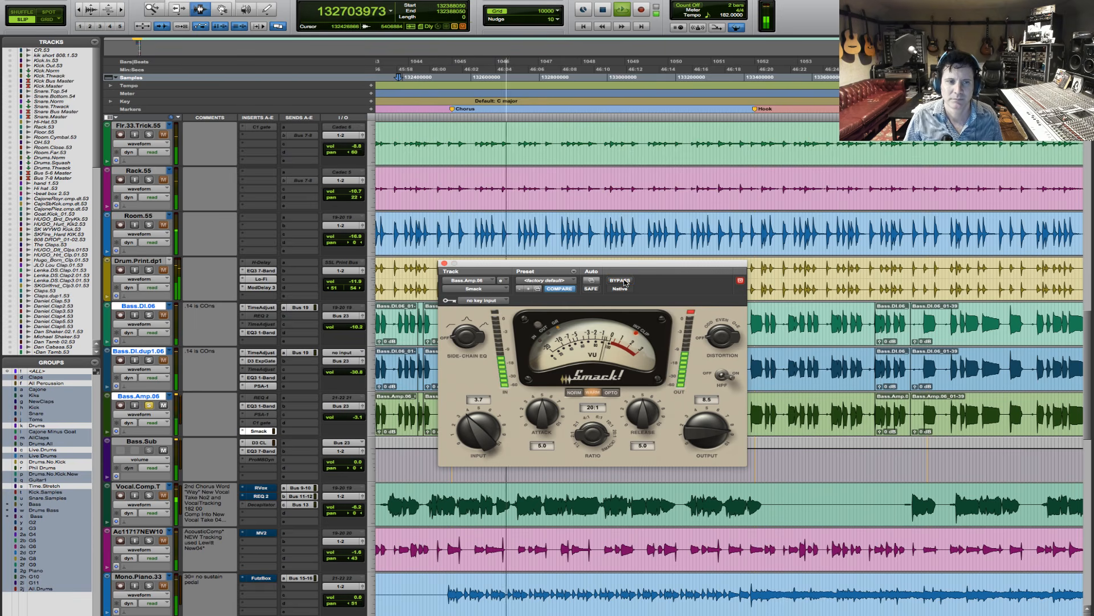
- Stop playback, move Smack to the third insert of Bass.Amp.06 and add a mono EQ3 7-Band on its fifth insert
{"action": "key", "text": "space"}
{"action": "left_click", "coordinate": [270, 417]}
{"action": "left_click_drag", "start_coordinate": [268, 403], "coordinate": [267, 413]}
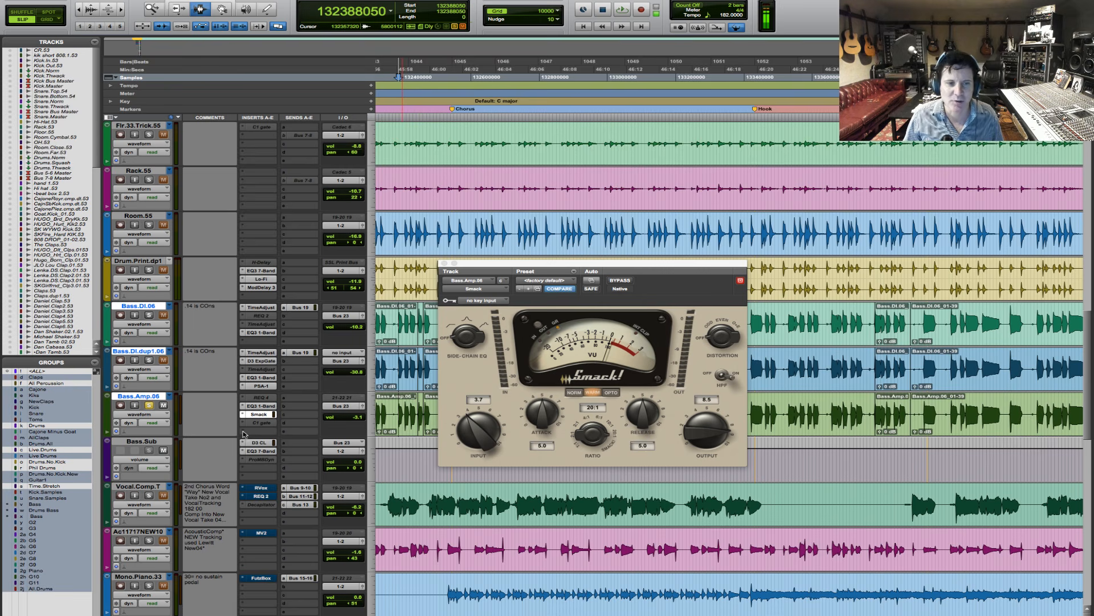
{"action": "left_click", "coordinate": [243, 433]}
{"action": "mouse_move", "coordinate": [282, 450]}
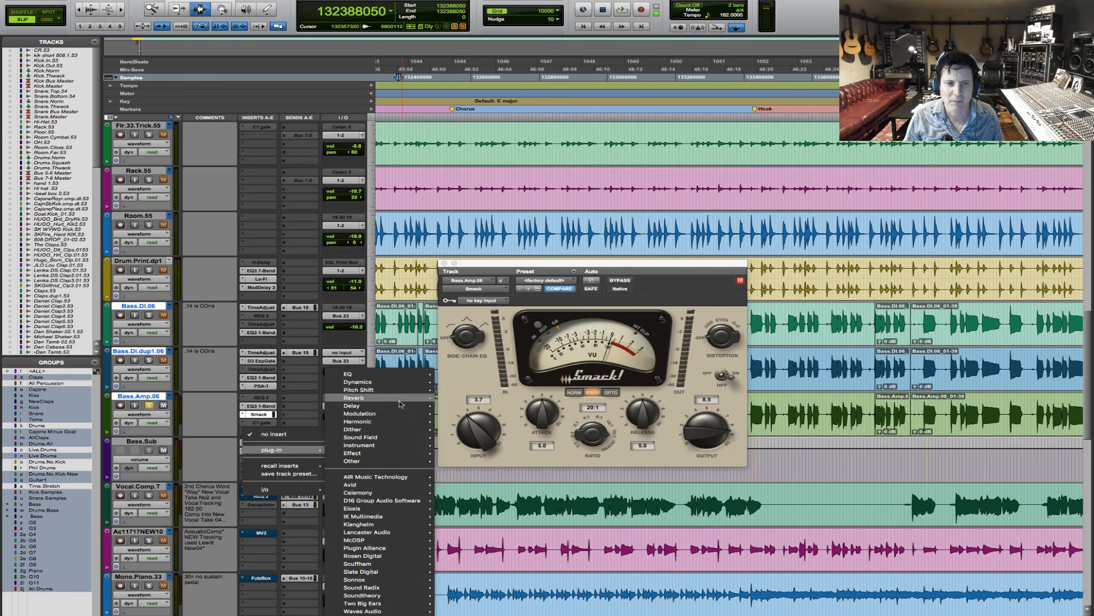
{"action": "mouse_move", "coordinate": [385, 485]}
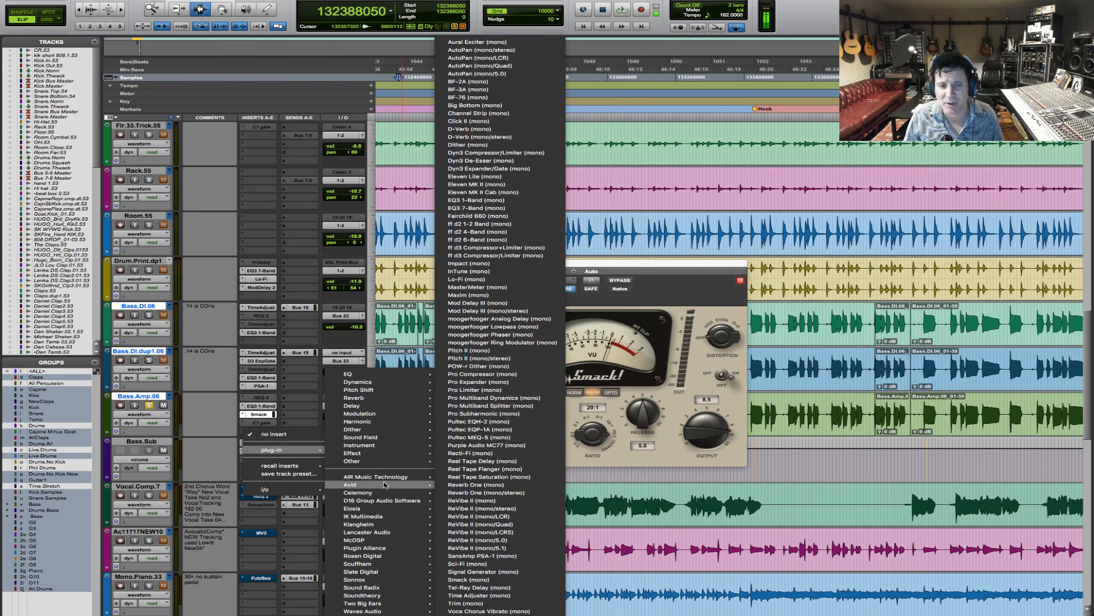
{"action": "left_click", "coordinate": [545, 208]}
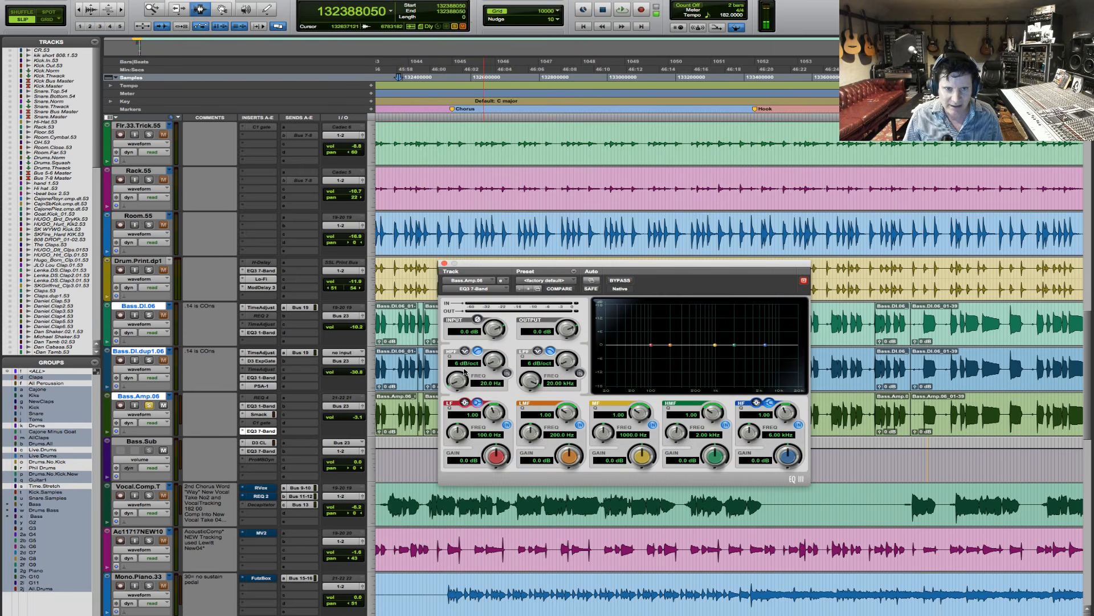
- During playback, set the EQ3 7-Band high-pass to 46.3 Hz, low band to 2.3 dB at 109.3 Hz and output to -1.5 dB
{"action": "key", "text": "space"}
{"action": "left_click", "coordinate": [506, 373]}
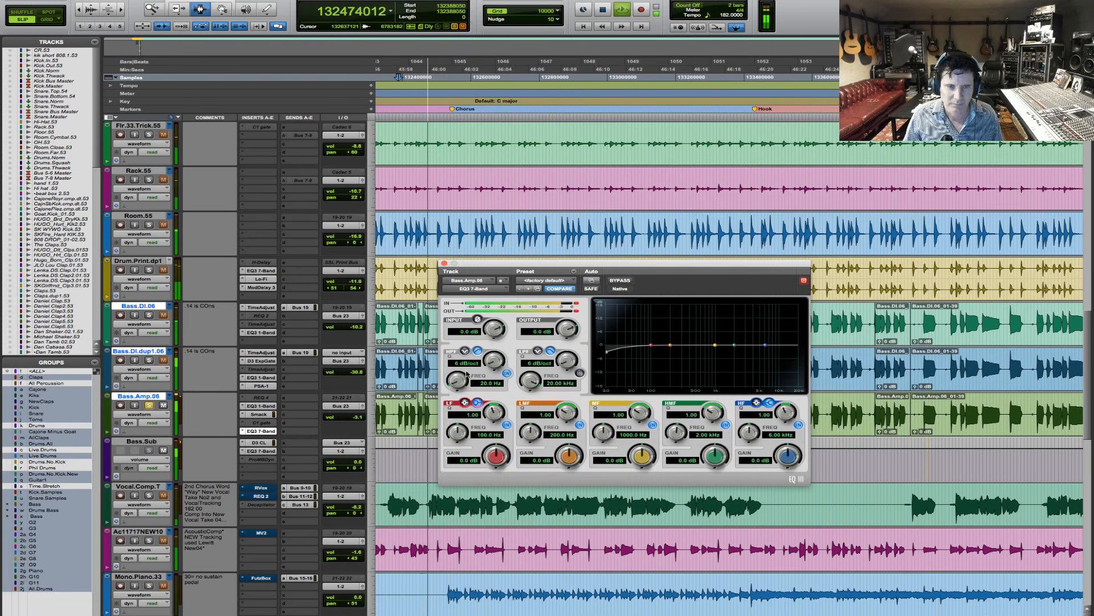
{"action": "left_click_drag", "start_coordinate": [459, 379], "coordinate": [459, 368]}
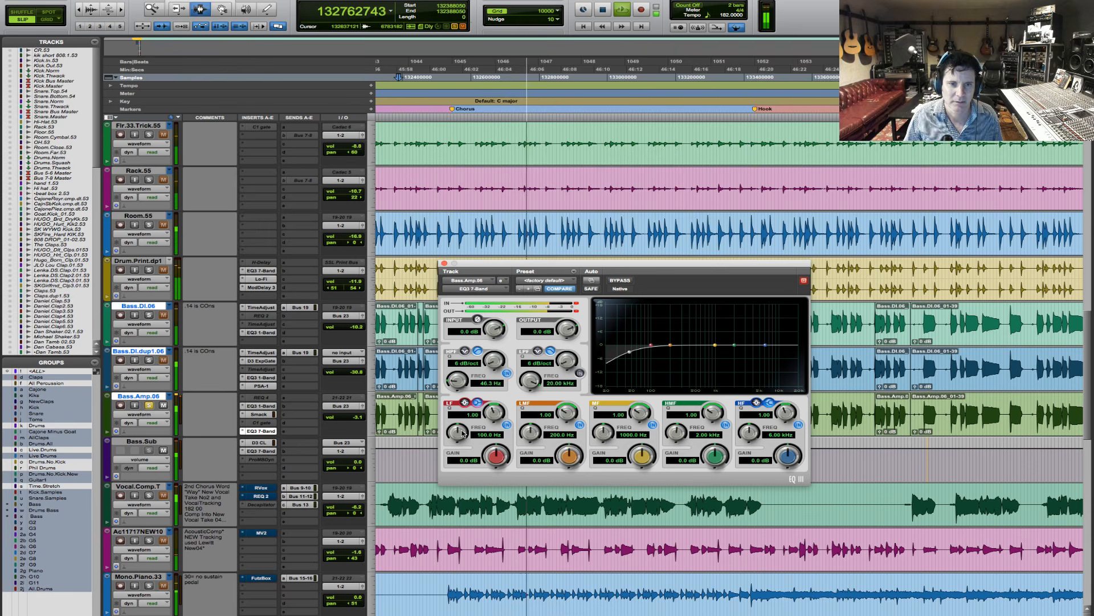
{"action": "left_click_drag", "start_coordinate": [463, 433], "coordinate": [496, 450]}
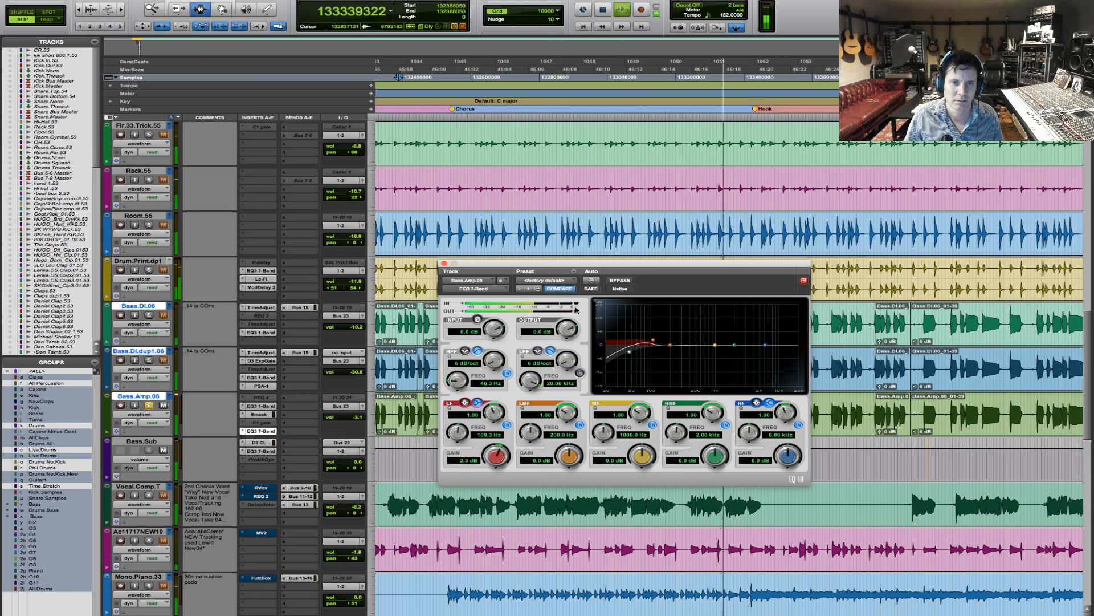
{"action": "left_click_drag", "start_coordinate": [567, 330], "coordinate": [566, 335]}
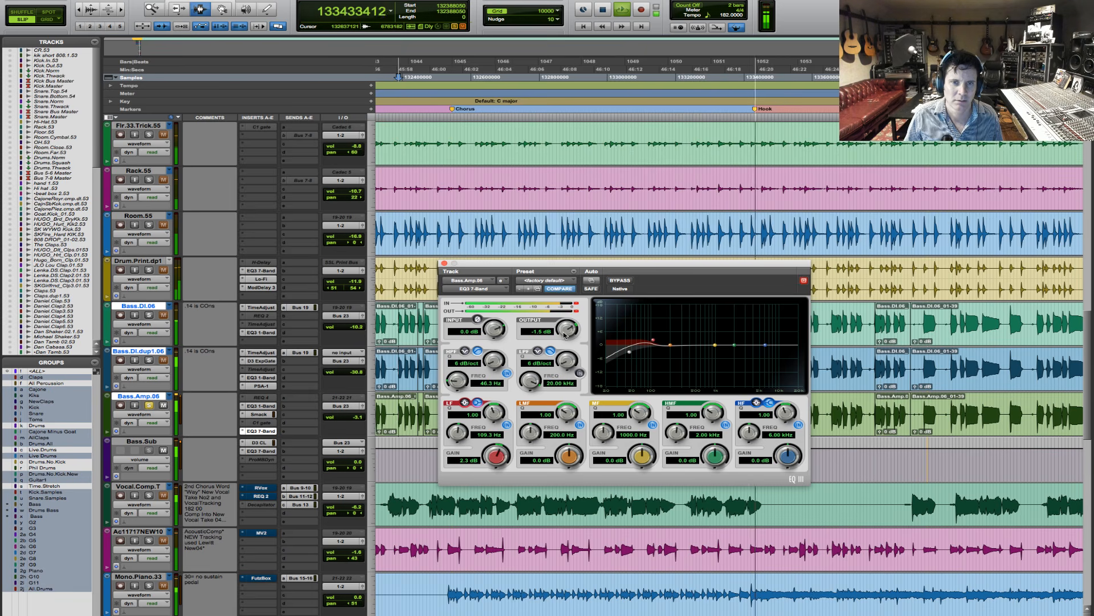
{"action": "key", "text": "space"}
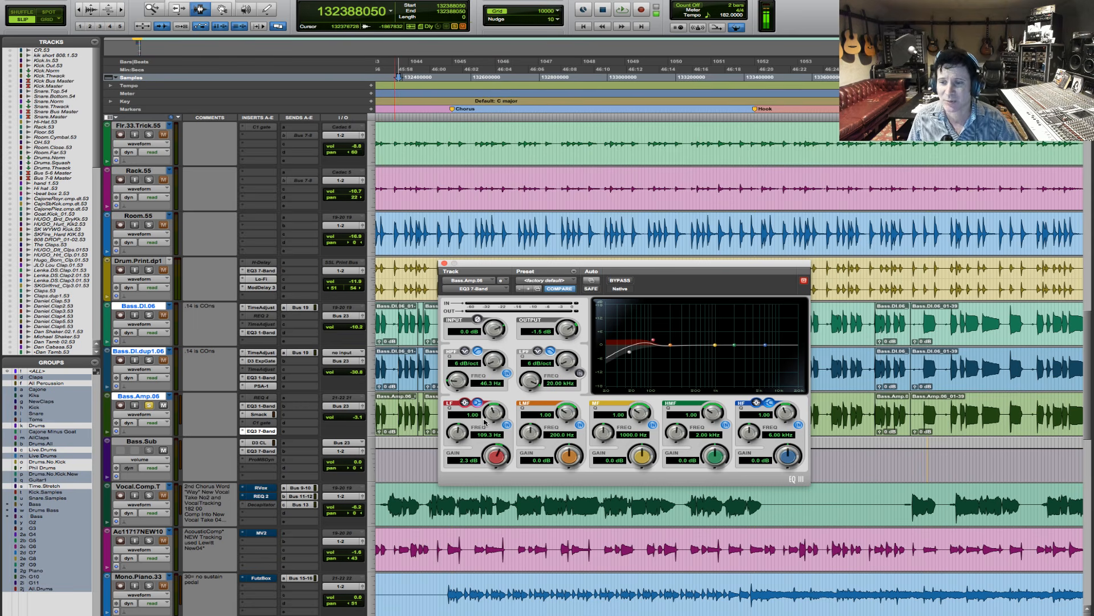
- Review the EQ3 1-Band, Smack and EQ3 7-Band settings on Bass.Amp.06 in insert order
{"action": "left_click", "coordinate": [265, 407]}
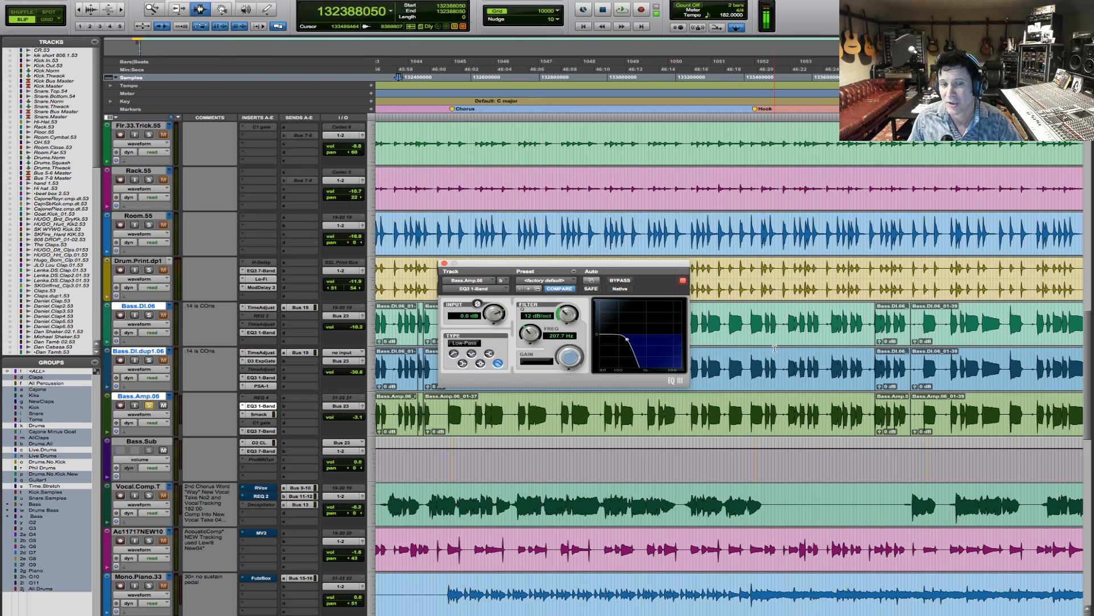
{"action": "left_click", "coordinate": [259, 414]}
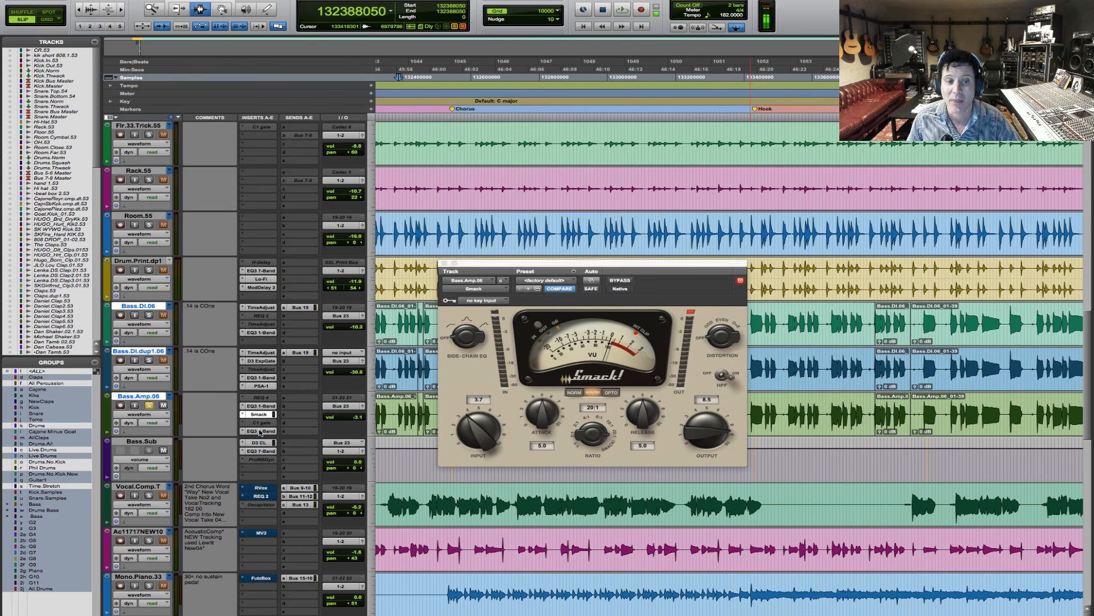
{"action": "left_click", "coordinate": [260, 431]}
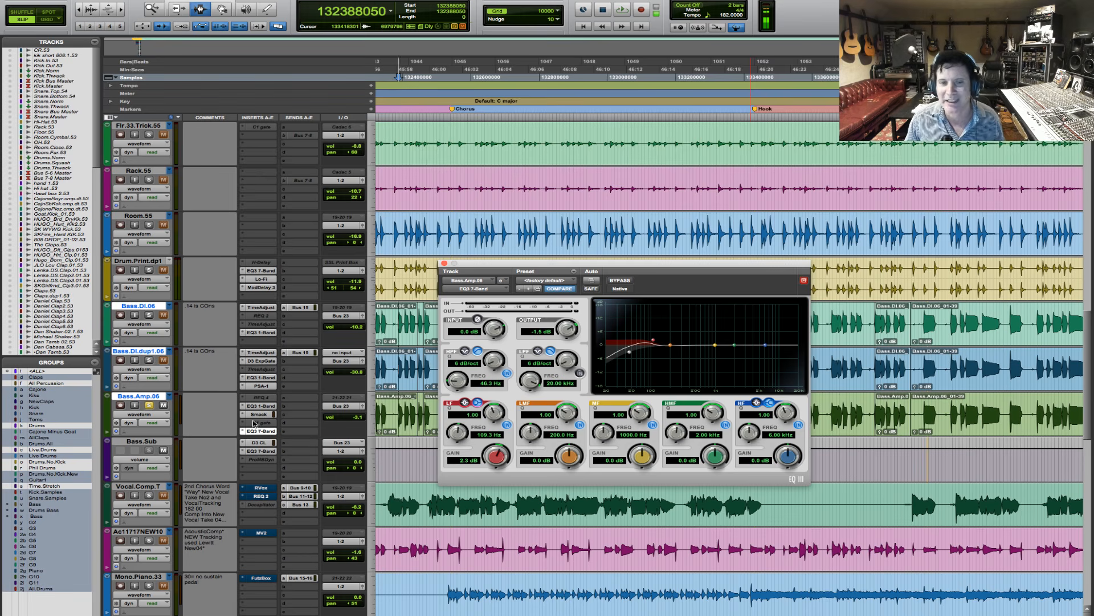
- Solo Bass.DI.06 and Bass.DI.dup1.06 with the amp track, and raise Bass.Amp.06's volume to -0.8 dB during playback
{"action": "left_click", "coordinate": [149, 360]}
{"action": "key", "text": "space"}
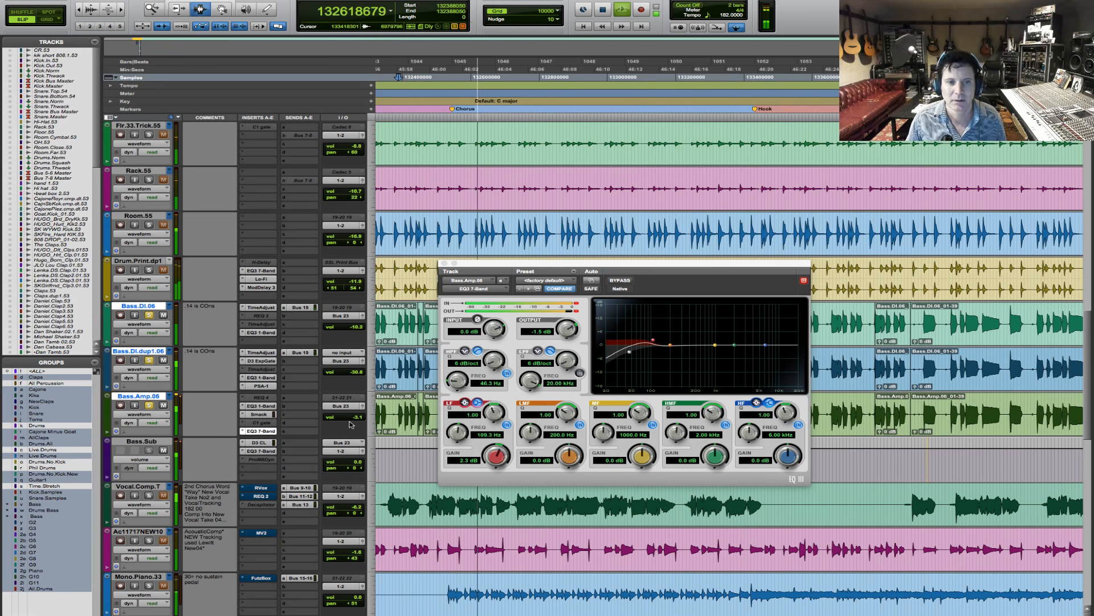
{"action": "left_click_drag", "start_coordinate": [356, 416], "coordinate": [359, 419]}
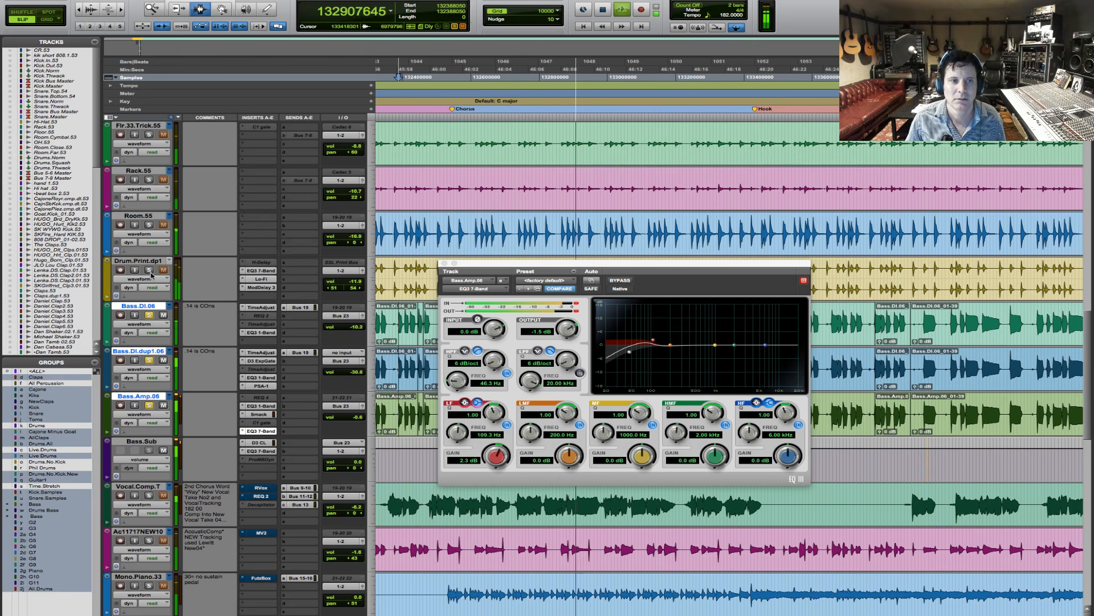
- Solo the drum tracks alongside the basses, close the EQ3 7-Band window and stop playback
{"action": "left_click", "coordinate": [148, 225]}
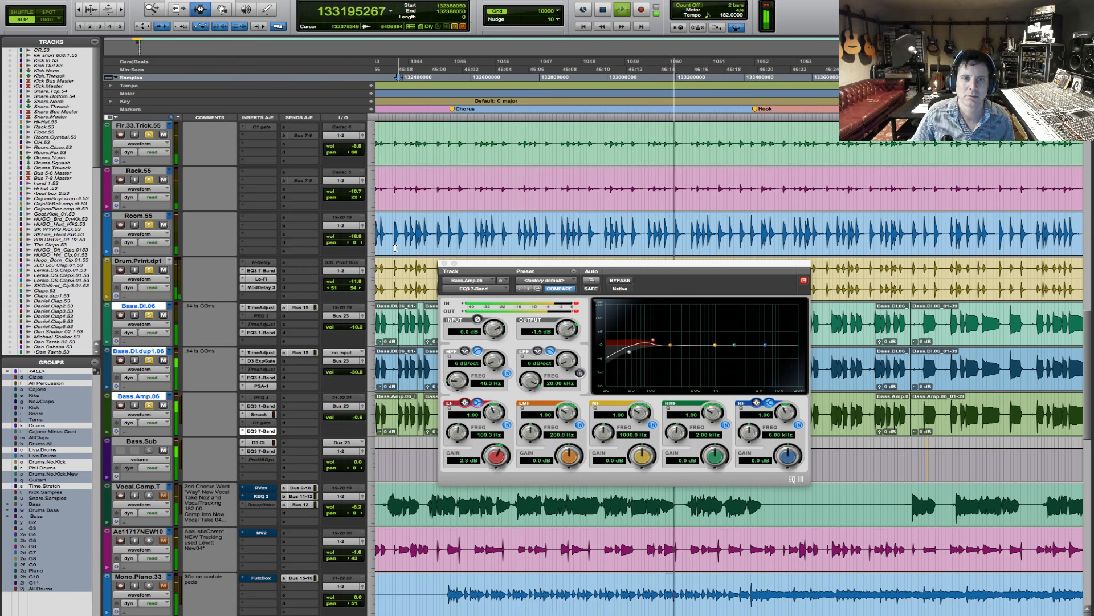
{"action": "left_click", "coordinate": [444, 263]}
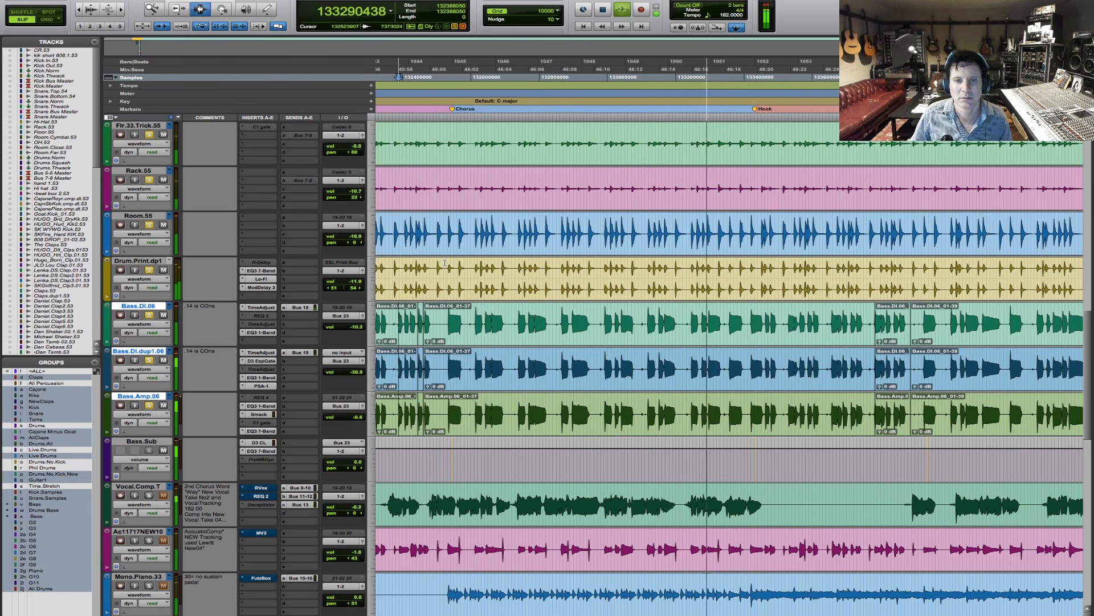
{"action": "key", "text": "r"}
{"action": "key", "text": "r"}
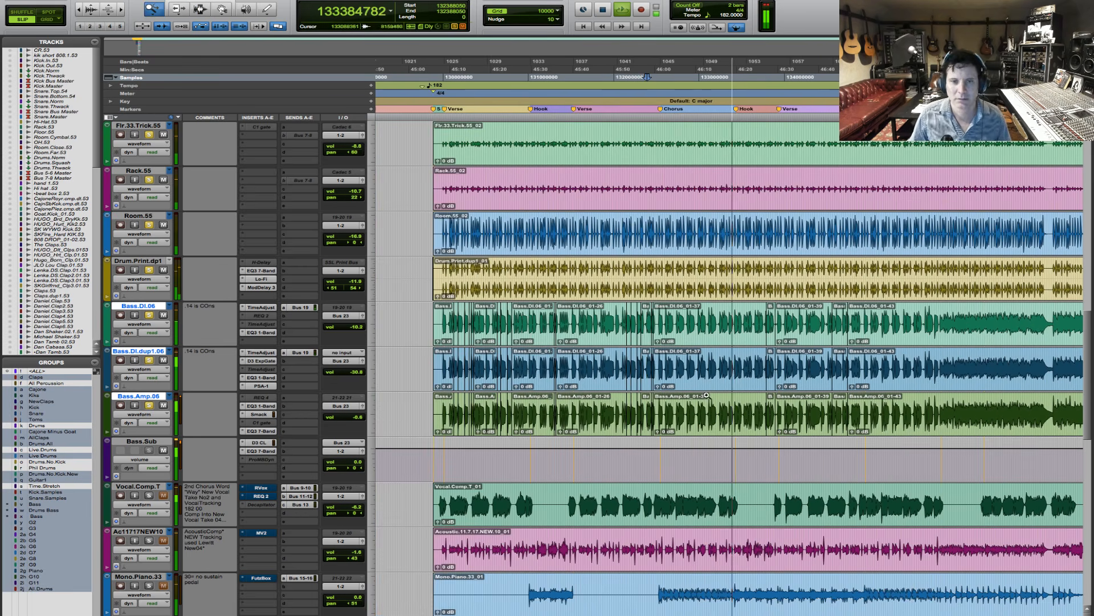
{"action": "key", "text": "t"}
{"action": "key", "text": "t"}
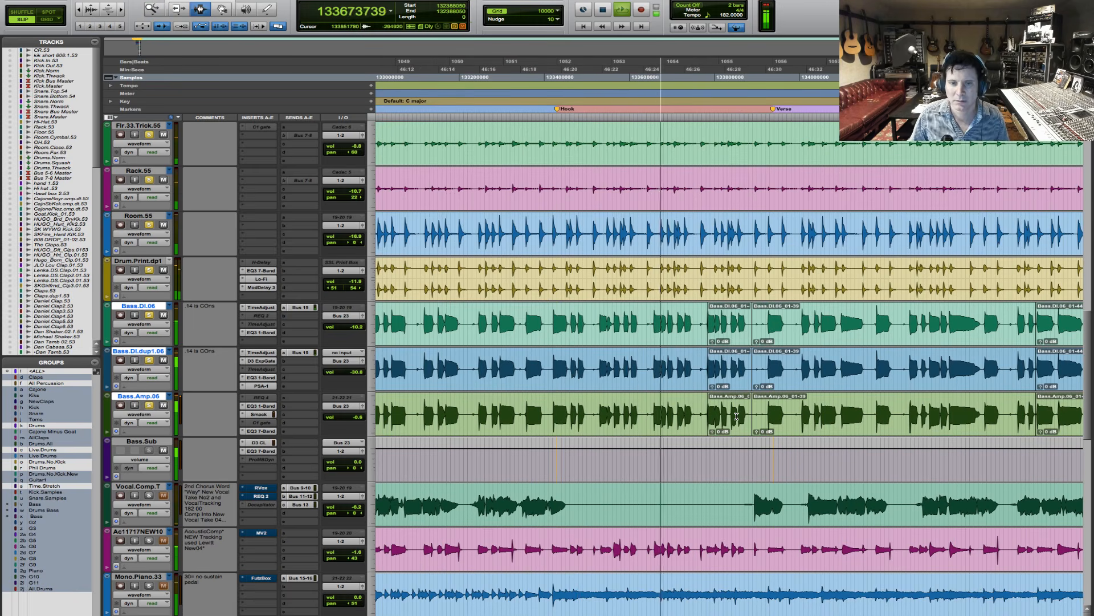
{"action": "key", "text": "space"}
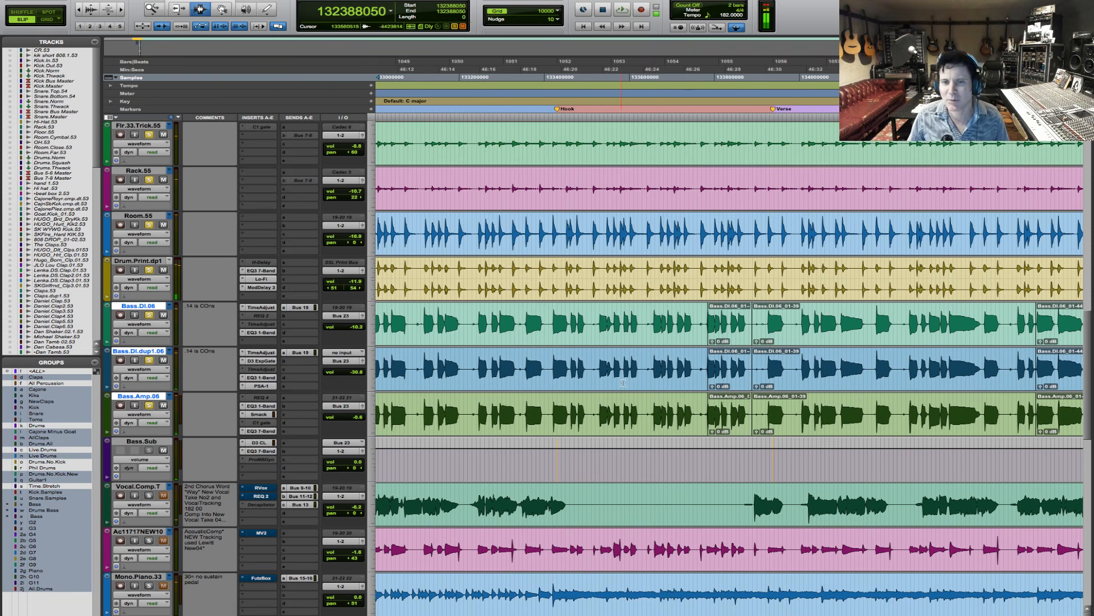
- Audition the soloed drums and basses from the middle of the Hook section and stop playback
{"action": "left_click", "coordinate": [647, 329]}
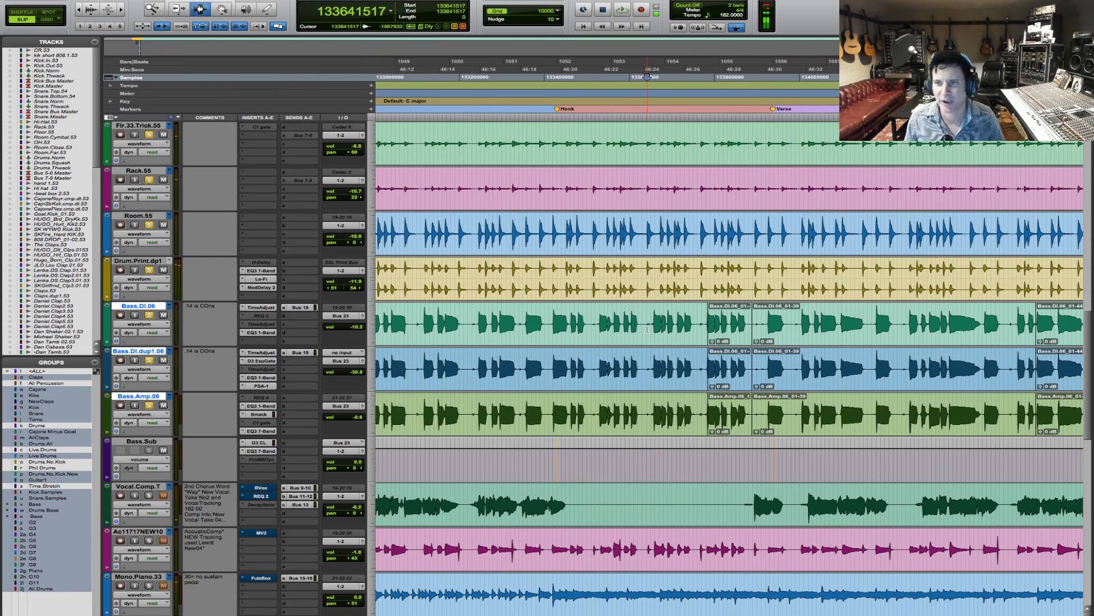
{"action": "key", "text": "space"}
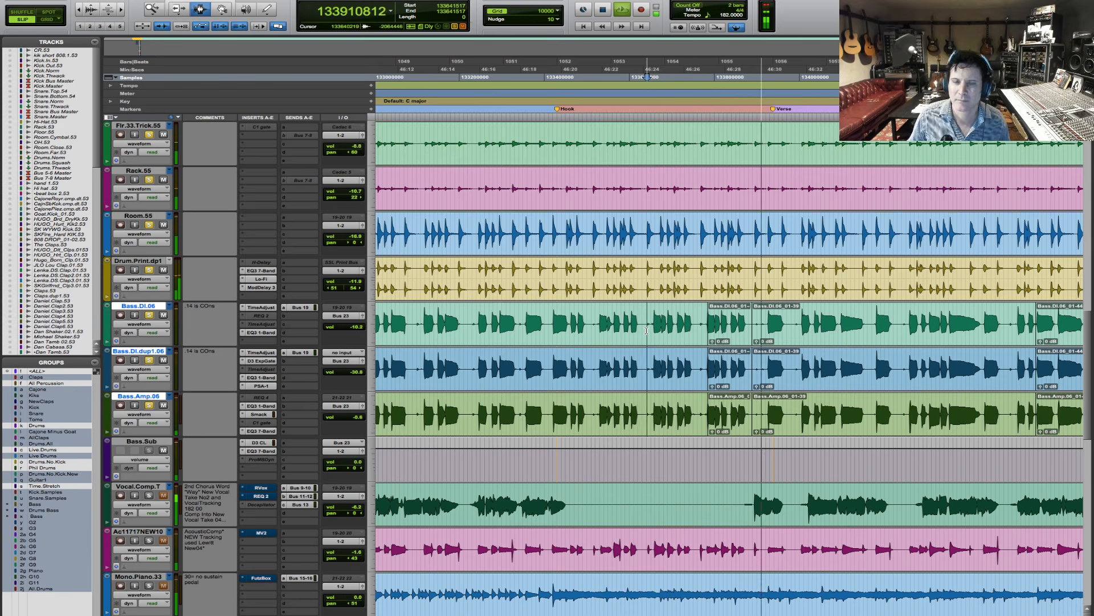
{"action": "key", "text": "space"}
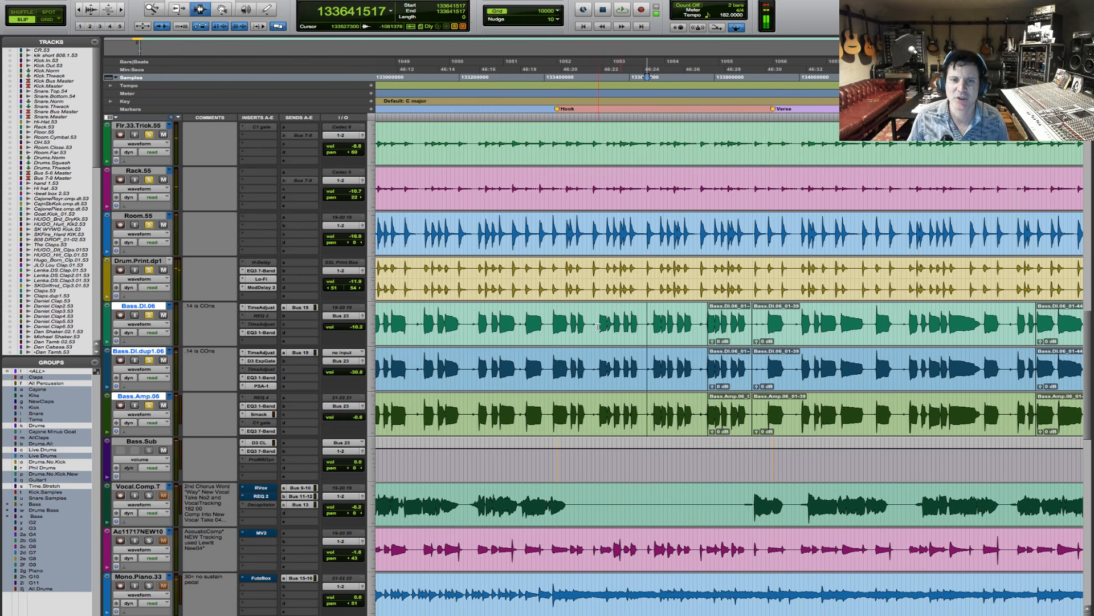
- Set playback to start early in the Hook and inspect the EQ3 1-Band, Smack and EQ3 7-Band on Bass.Amp.06 again
{"action": "left_click", "coordinate": [598, 327]}
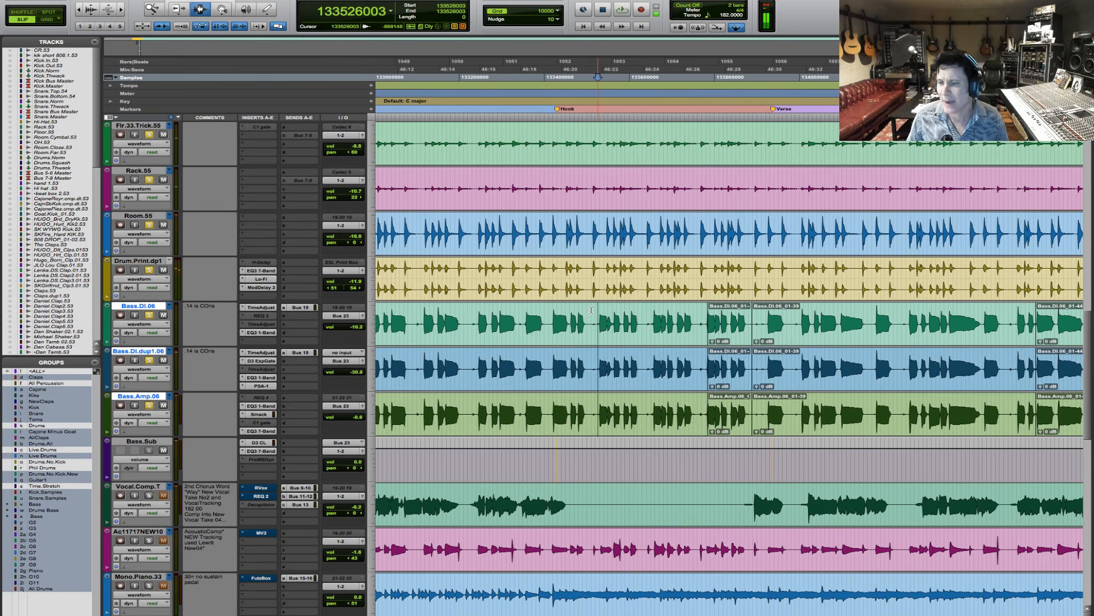
{"action": "left_click", "coordinate": [267, 406]}
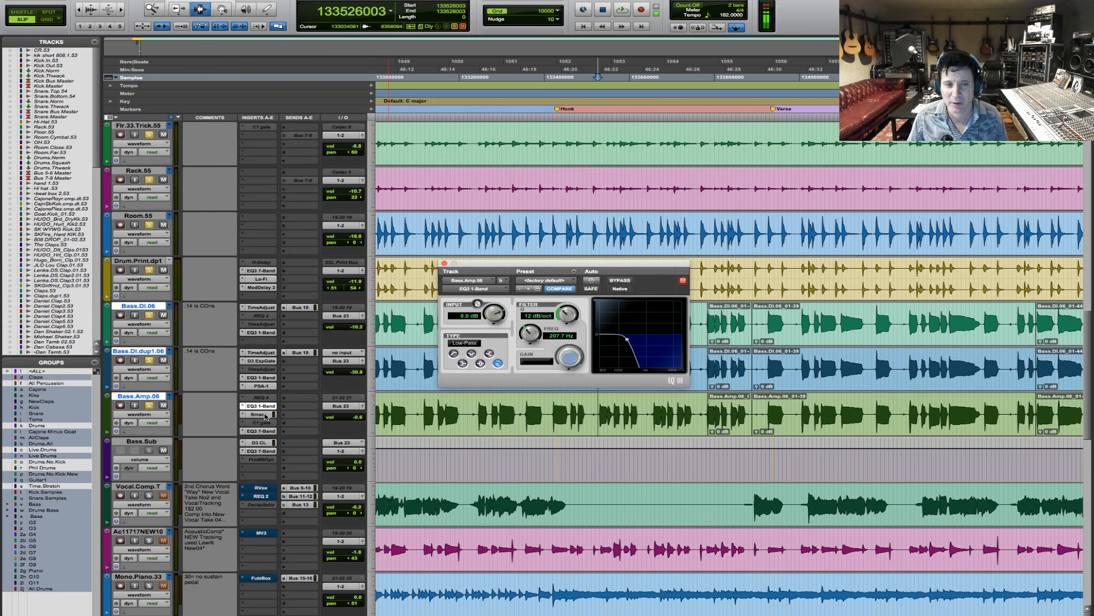
{"action": "left_click", "coordinate": [265, 416]}
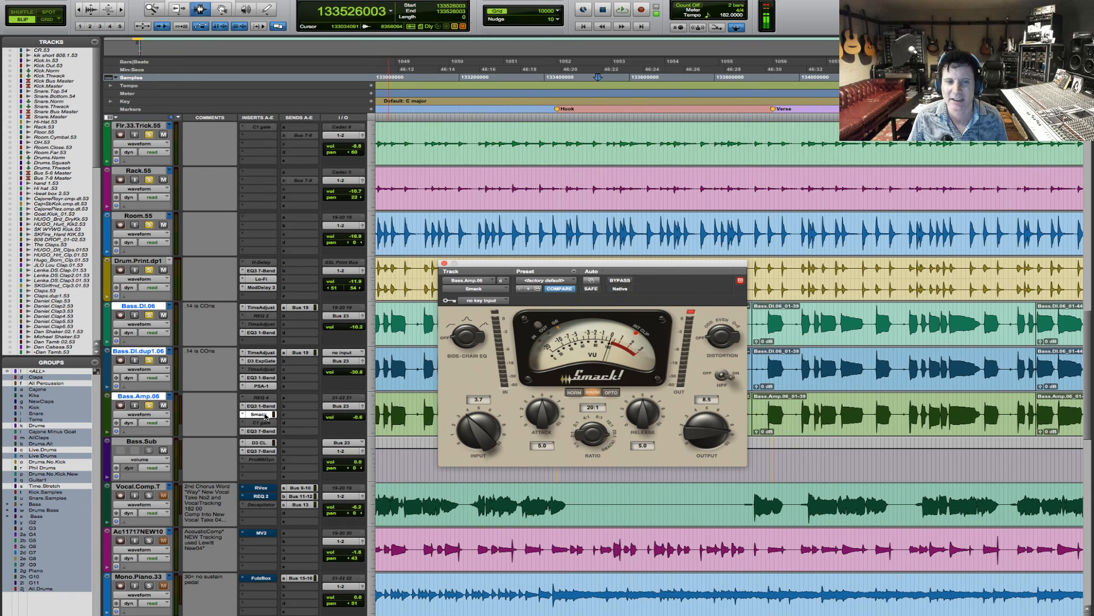
{"action": "left_click", "coordinate": [263, 431]}
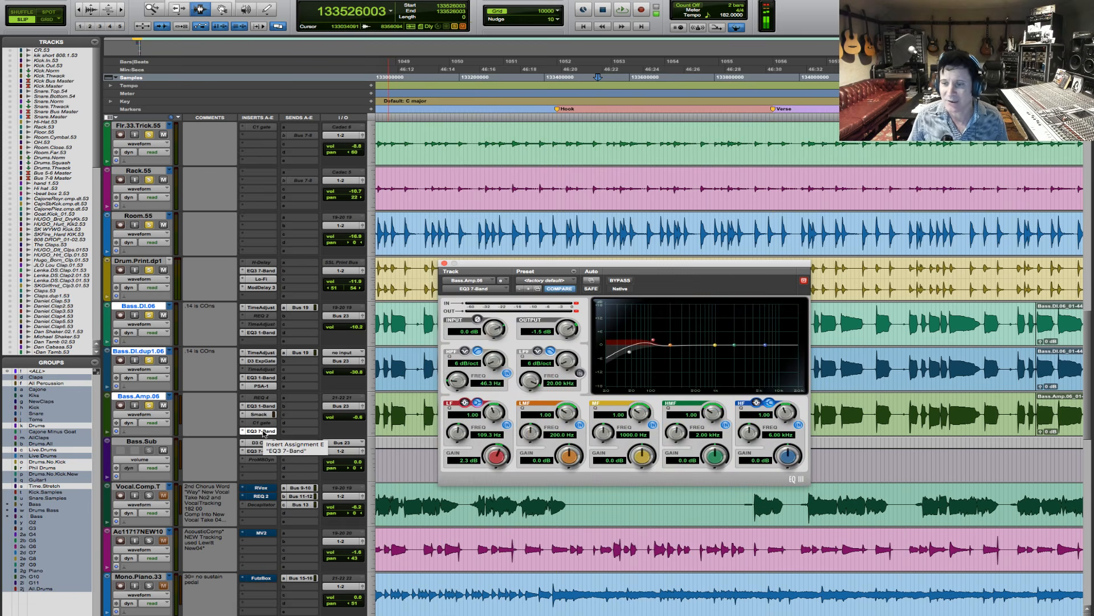
- Audition the drums and basses repeatedly from early in the Hook, selecting only the Bass.Amp.06 track between passes
{"action": "key", "text": "space"}
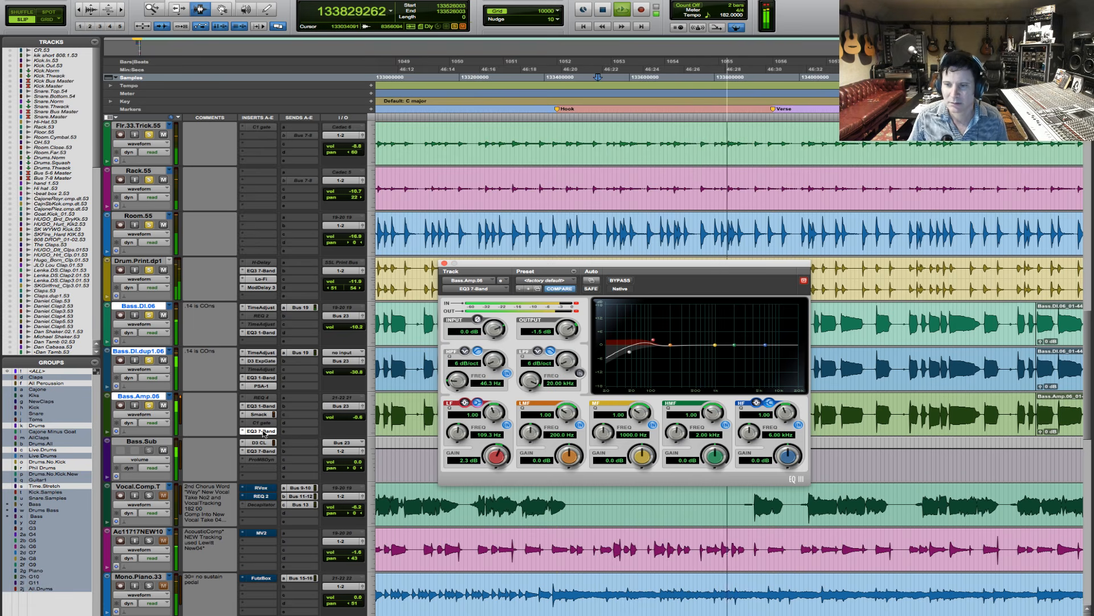
{"action": "key", "text": "space"}
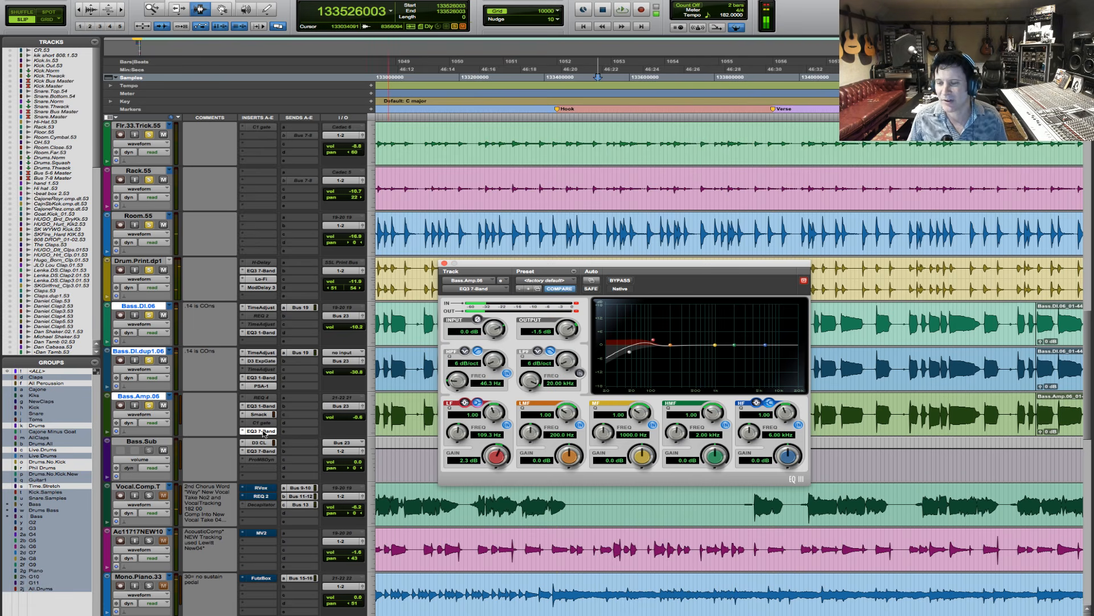
{"action": "key", "text": "space"}
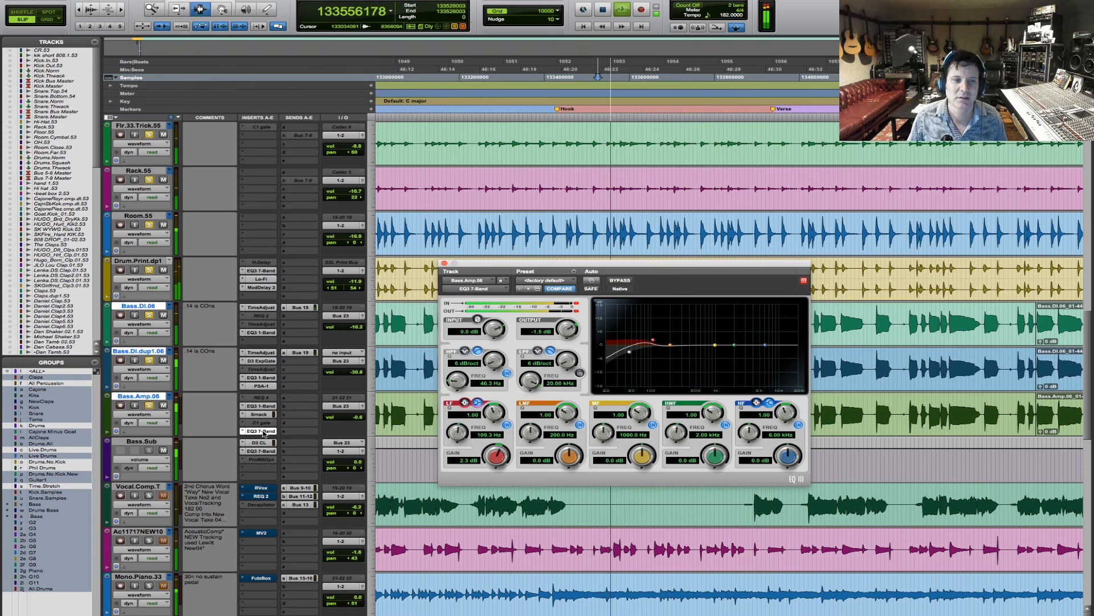
{"action": "key", "text": "space"}
{"action": "left_click", "coordinate": [147, 397]}
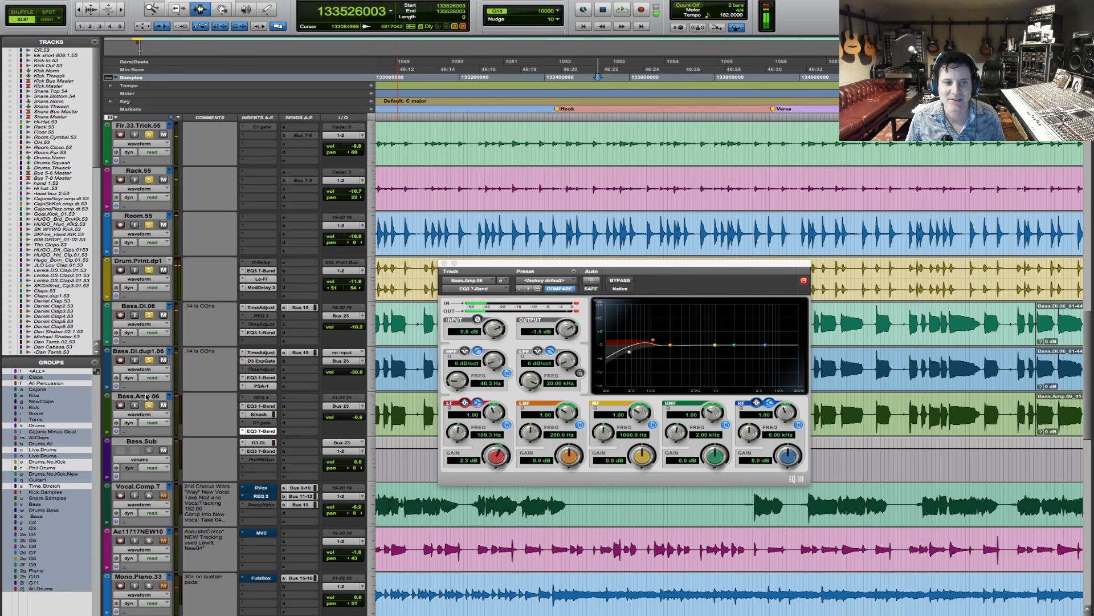
{"action": "key", "text": "space"}
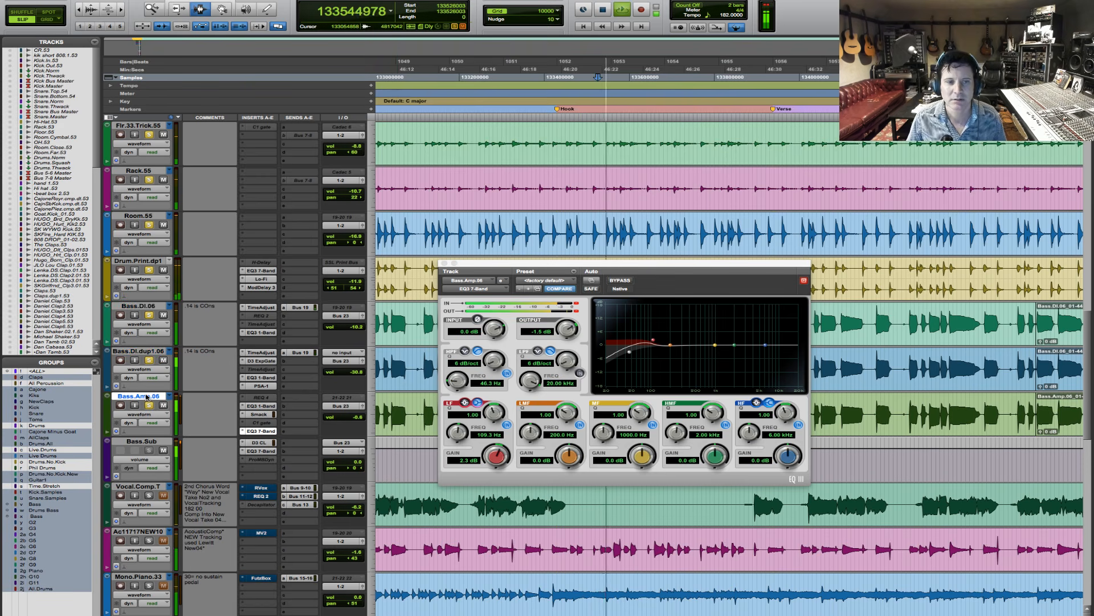
{"action": "key", "text": "space"}
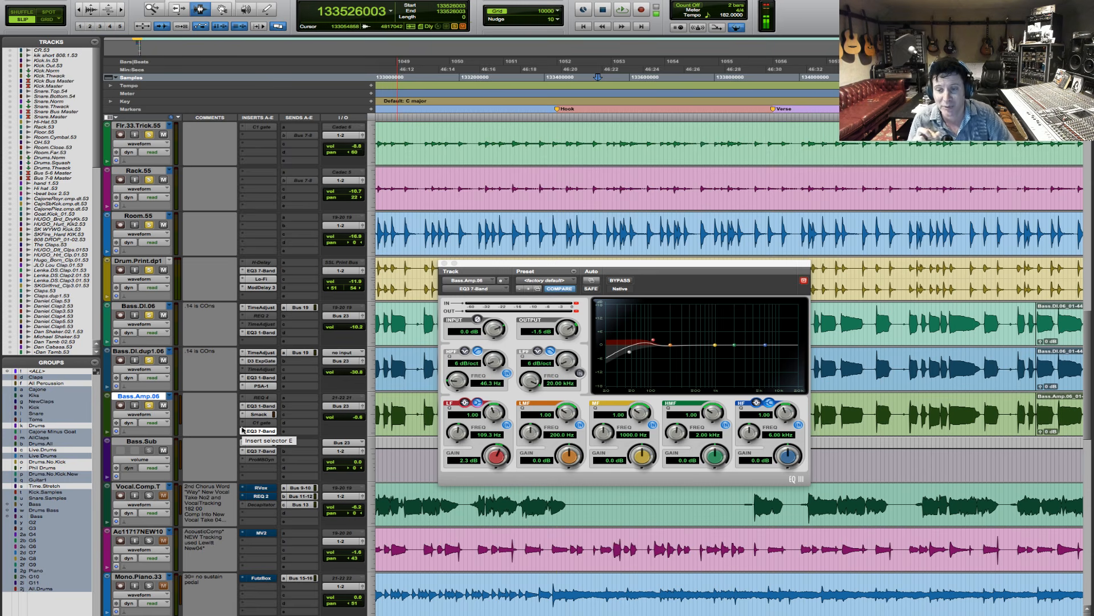
{"action": "key", "text": "space"}
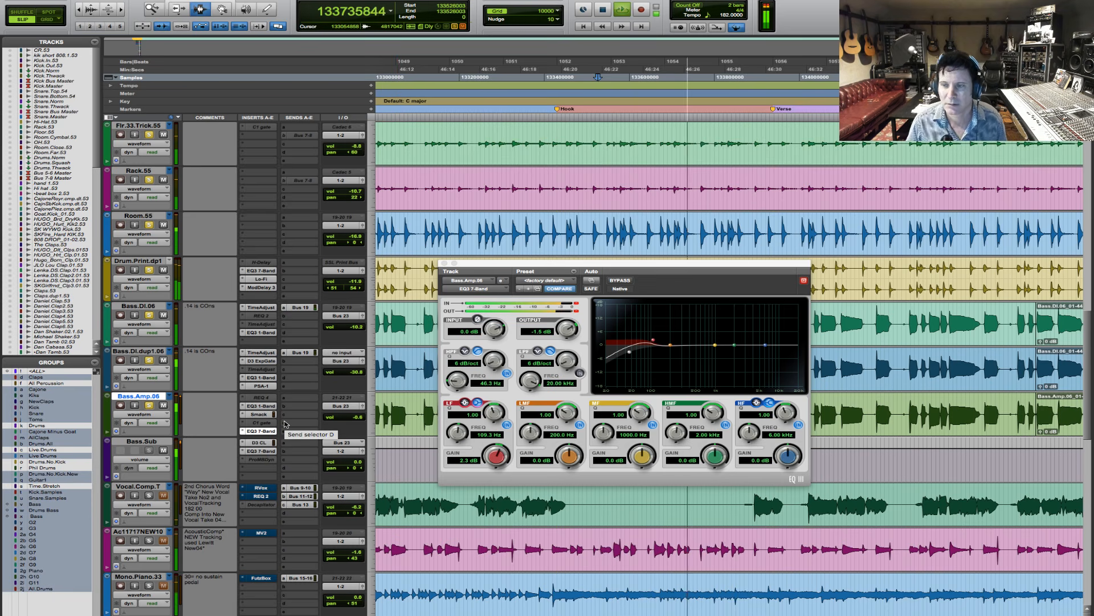
{"action": "key", "text": "space"}
- Move the playback position back into the Chorus, ahead of the Hook marker
{"action": "left_click", "coordinate": [477, 242]}
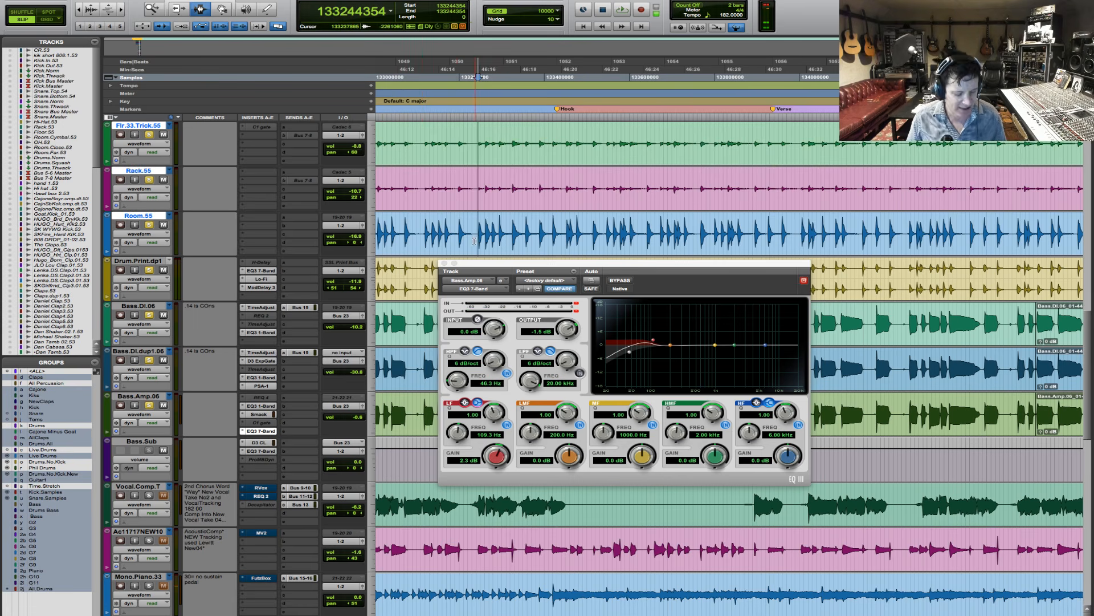
{"action": "key", "text": "r"}
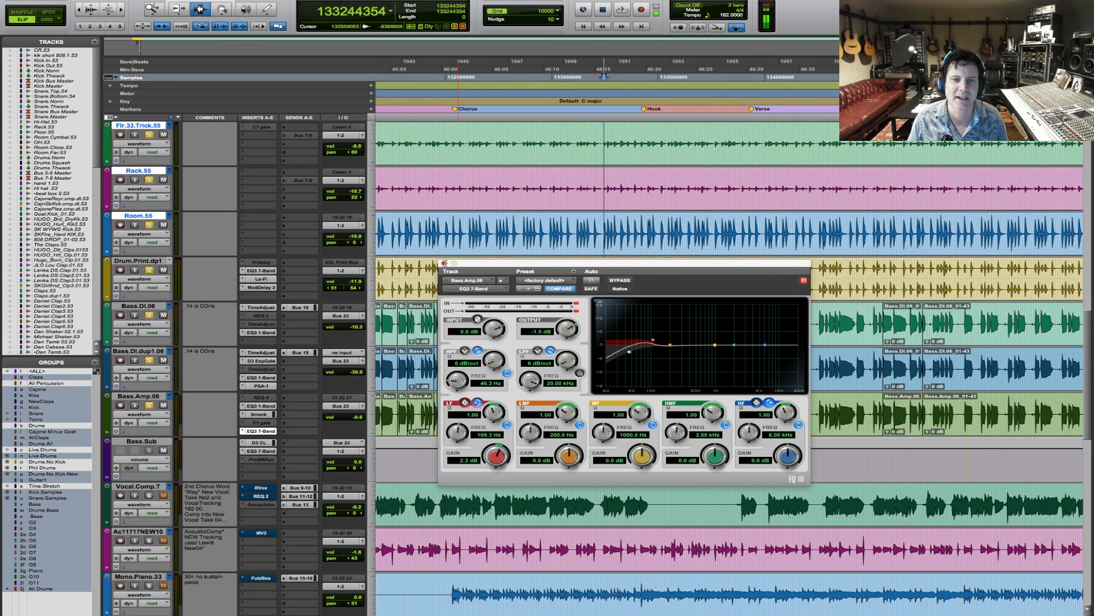
- Close the EQ3 7-Band window and set playback to start just before the Chorus marker
{"action": "left_click", "coordinate": [444, 263]}
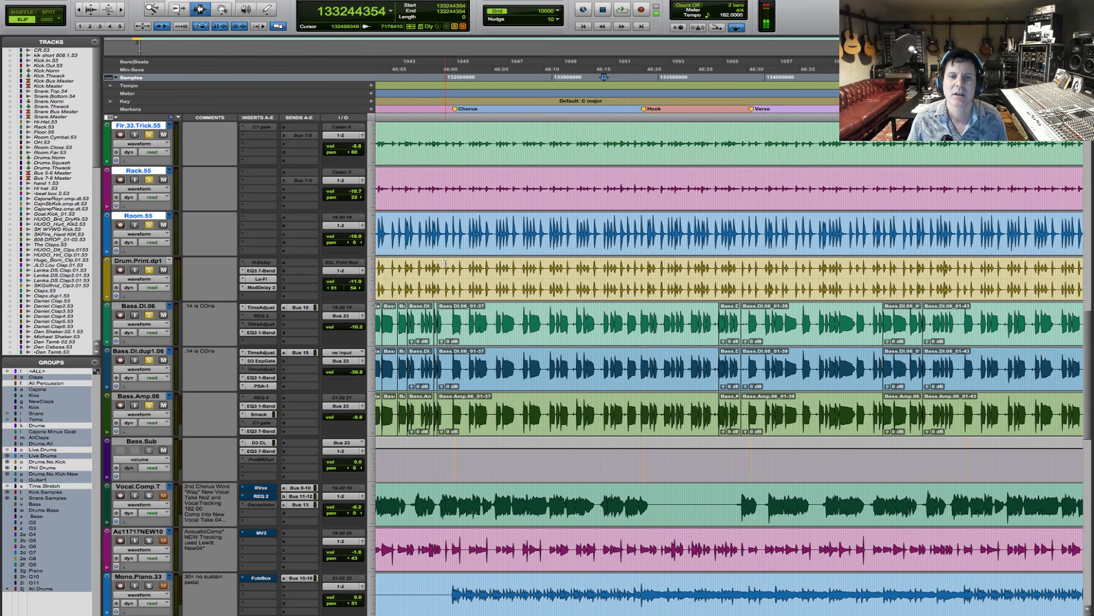
{"action": "left_click", "coordinate": [548, 318]}
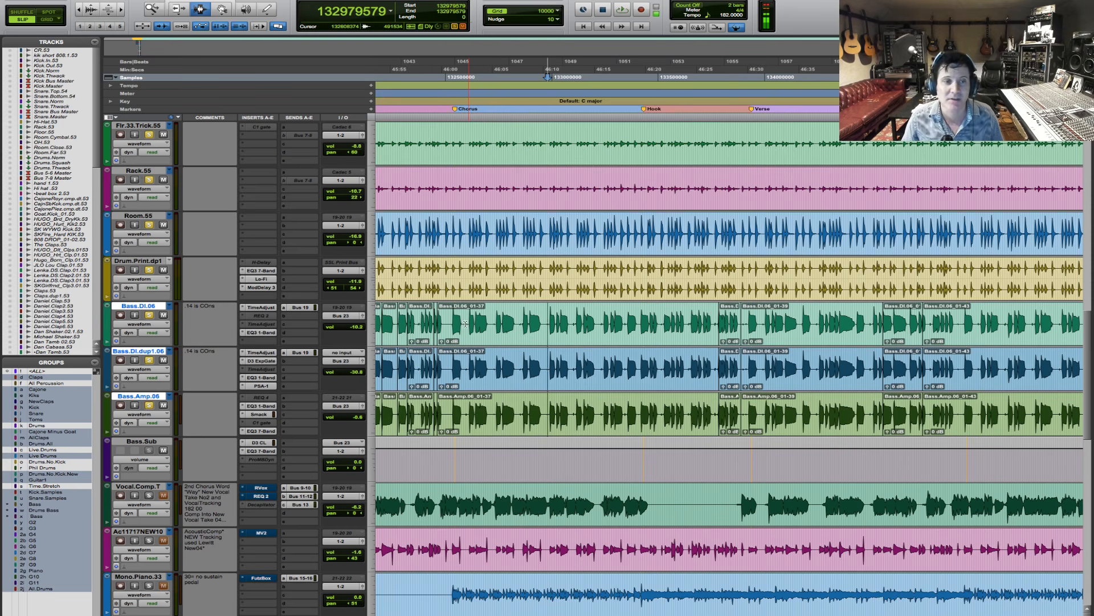
{"action": "left_click", "coordinate": [445, 226]}
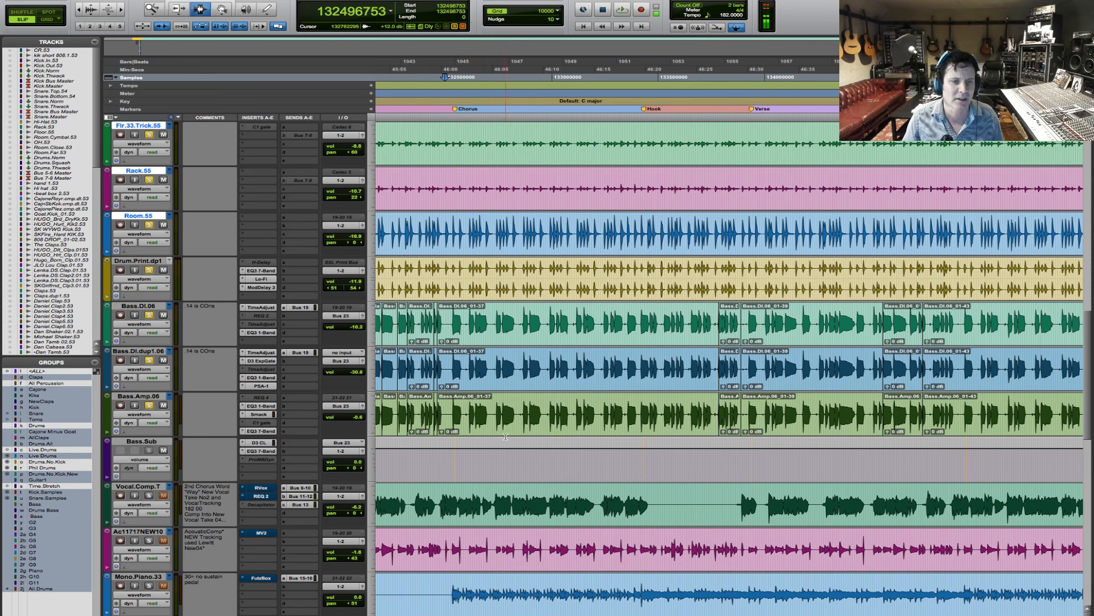
- Clear the solos on the drums and basses and play the full mix from just before the Chorus
{"action": "scroll", "coordinate": [527, 437], "scroll_direction": "down", "scroll_amount": 4}
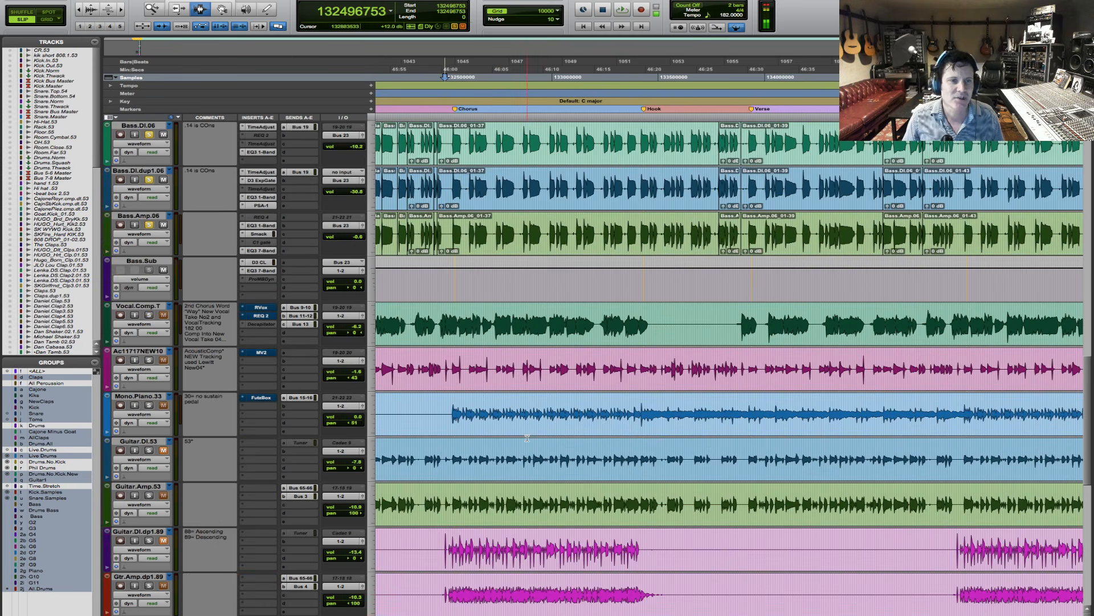
{"action": "scroll", "coordinate": [527, 438], "scroll_direction": "up", "scroll_amount": 2}
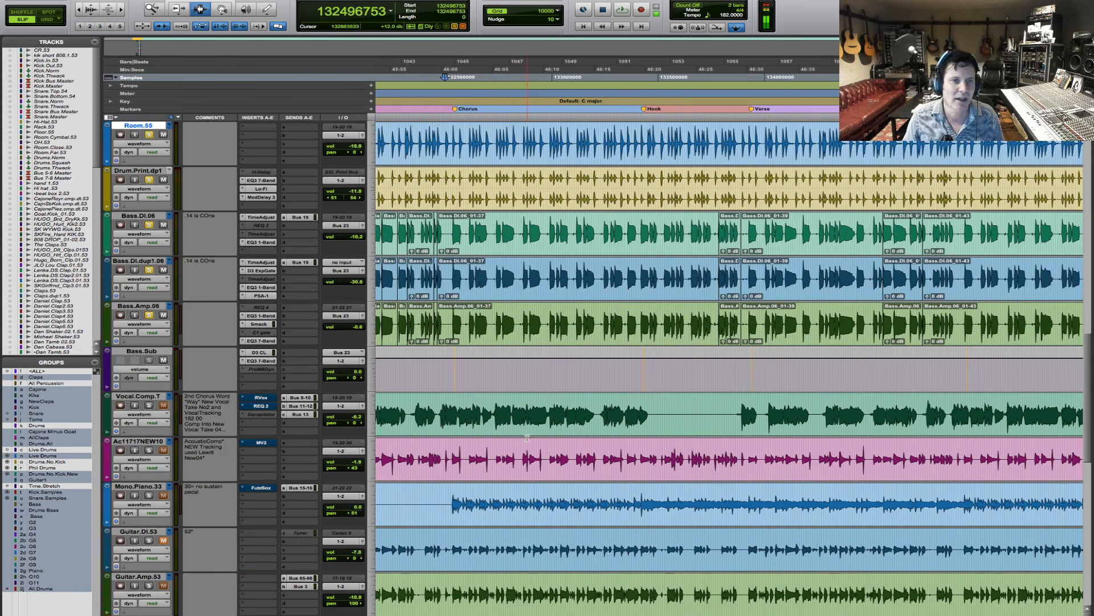
{"action": "left_click", "coordinate": [149, 406]}
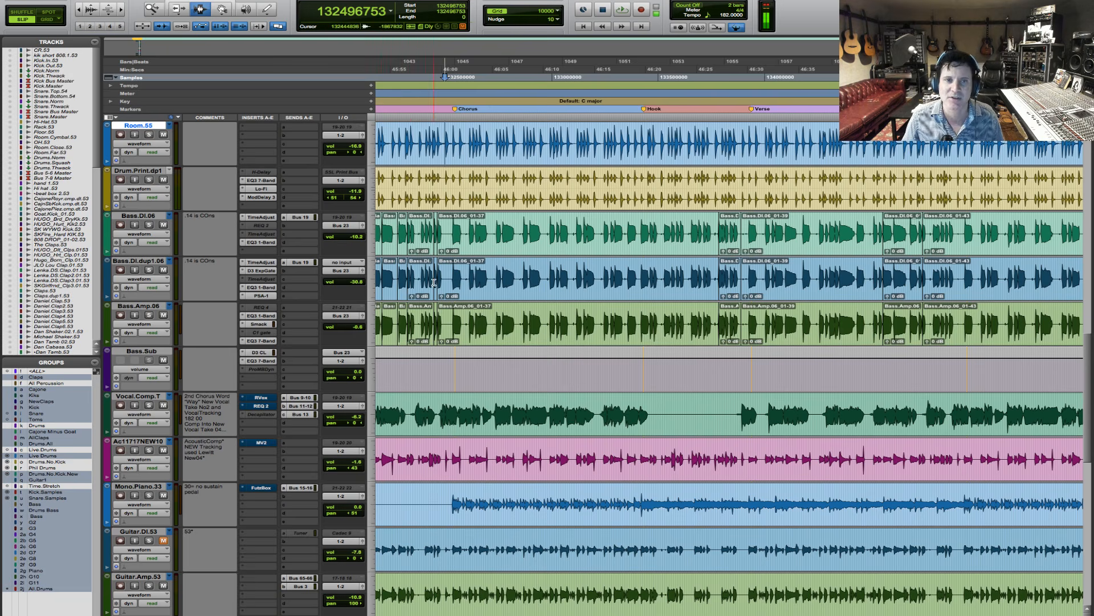
{"action": "key", "text": "space"}
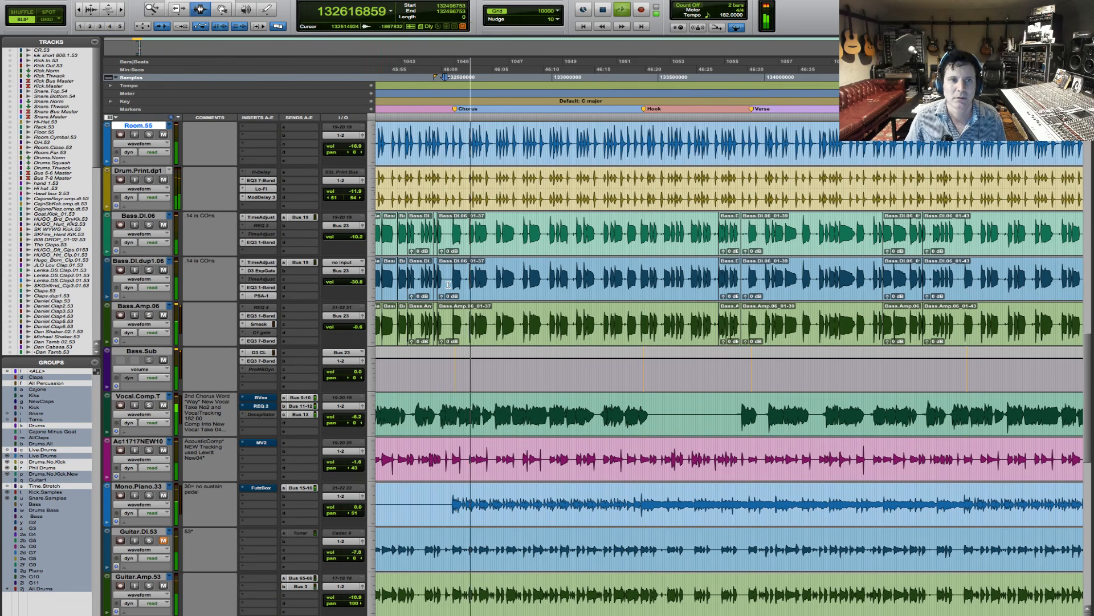
- Mute the Vocal.Comp.T track and lower the Bass.Sub volume slightly while the mix plays
{"action": "left_click", "coordinate": [163, 405]}
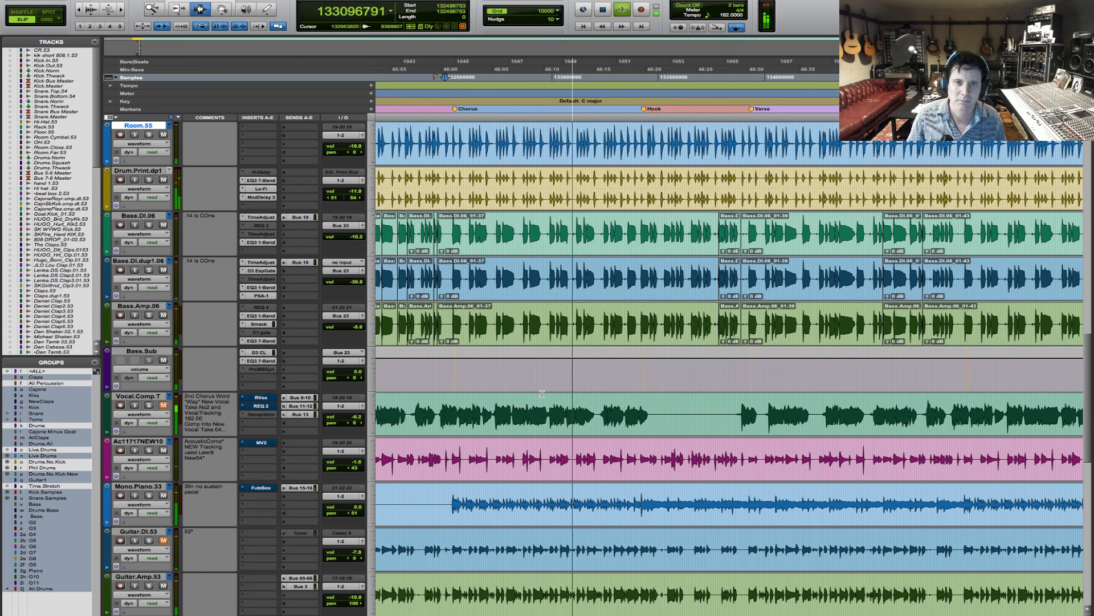
{"action": "scroll", "coordinate": [623, 300], "scroll_direction": "up", "scroll_amount": 3}
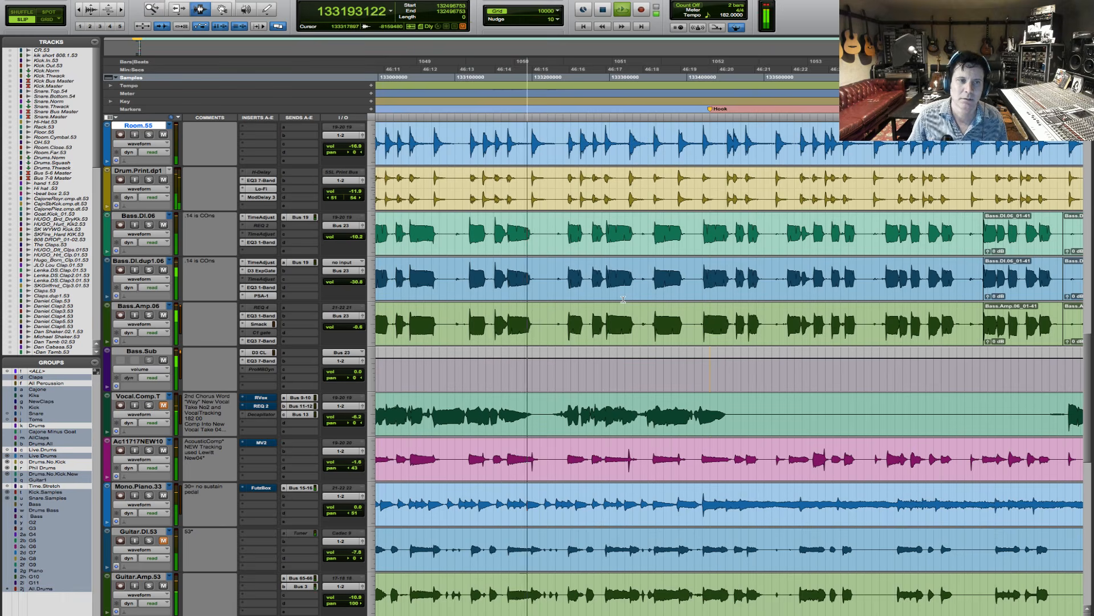
{"action": "left_click_drag", "start_coordinate": [354, 372], "coordinate": [354, 377]}
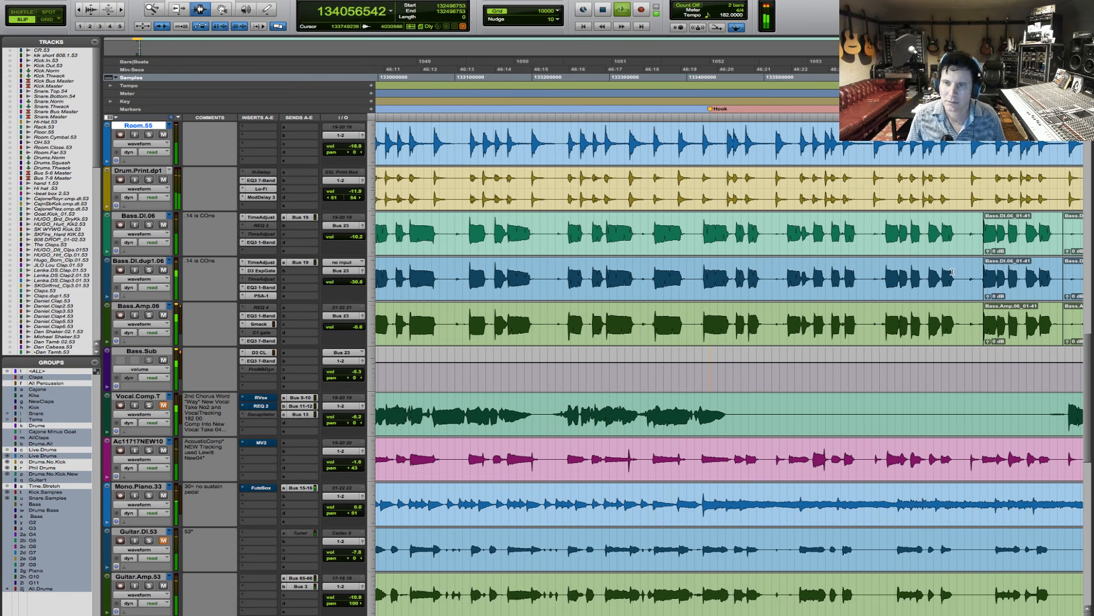
- Examine the bass clips against the drums in the Verse after the Hook while the full mix plays
{"action": "scroll", "coordinate": [767, 288], "scroll_direction": "down", "scroll_amount": 4}
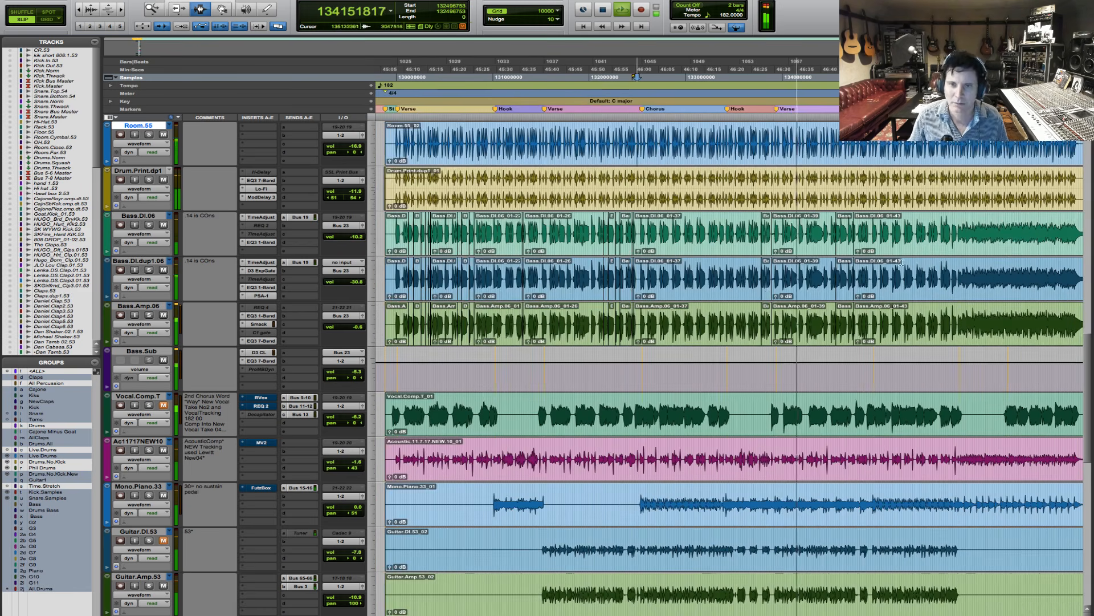
{"action": "scroll", "coordinate": [826, 276], "scroll_direction": "up", "scroll_amount": 3}
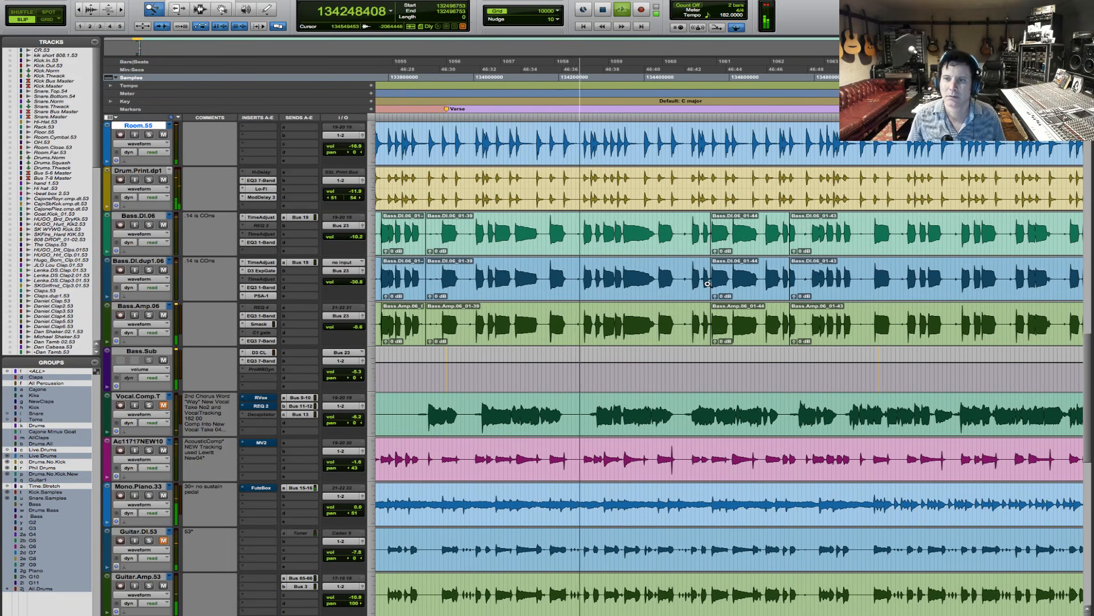
{"action": "key", "text": "F5"}
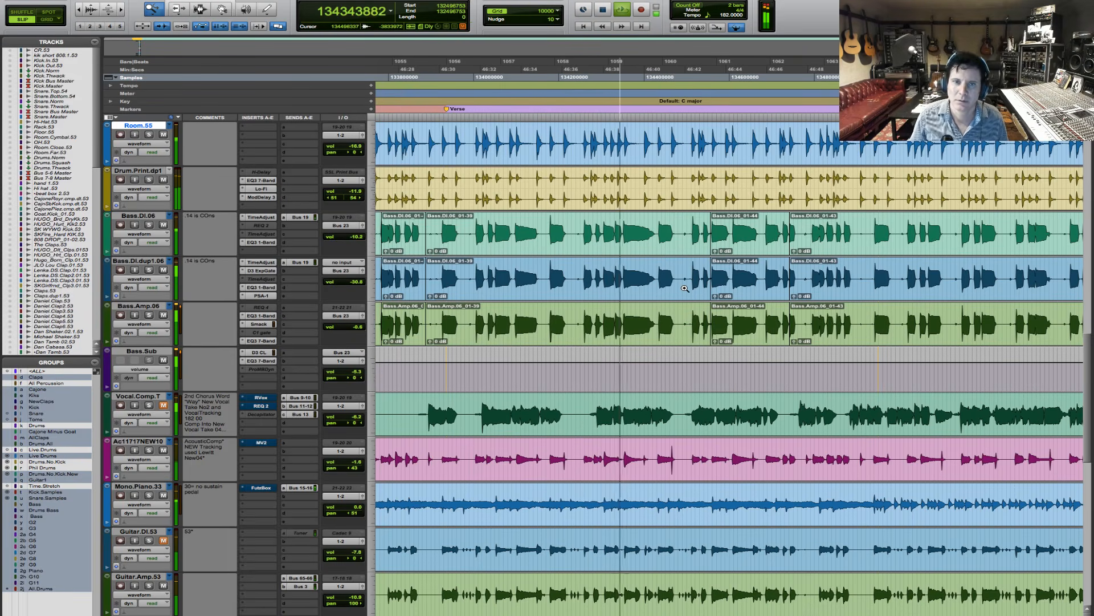
{"action": "left_click", "coordinate": [750, 233]}
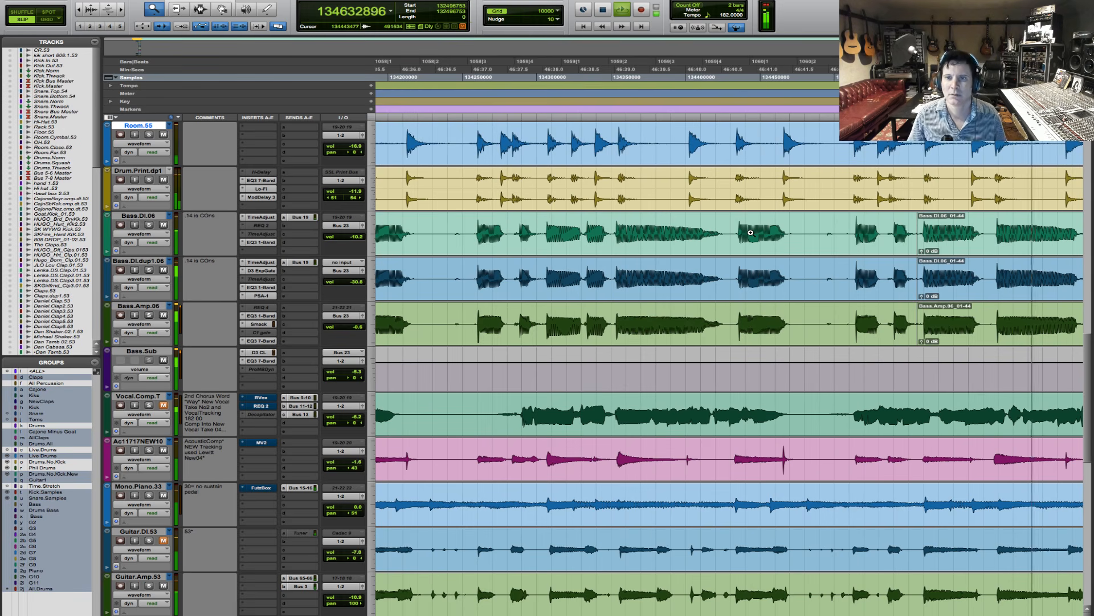
{"action": "key", "text": "r"}
{"action": "key", "text": "r"}
{"action": "key", "text": "r"}
{"action": "key", "text": "r"}
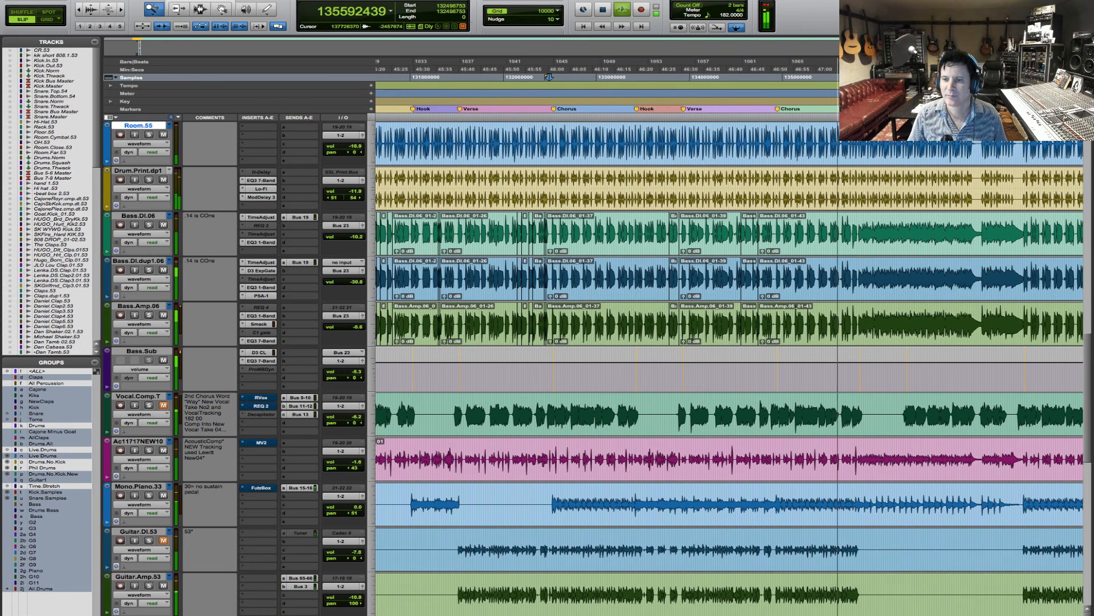
- Place the edit cursor on the bass tracks just after the Bridge marker and examine the bass waveforms there
{"action": "left_click", "coordinate": [199, 9]}
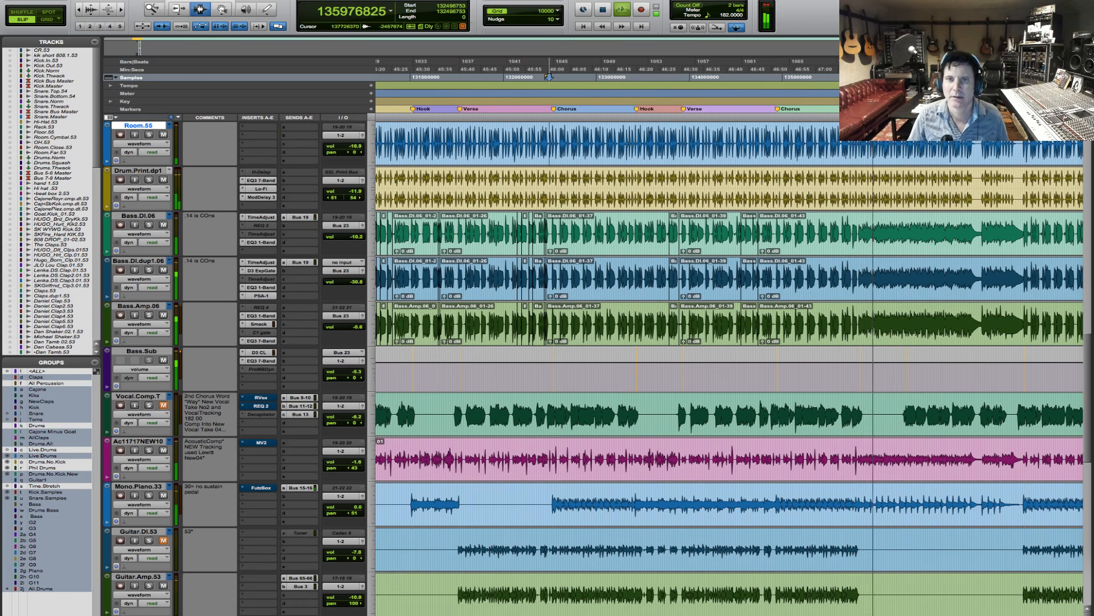
{"action": "left_click", "coordinate": [875, 307]}
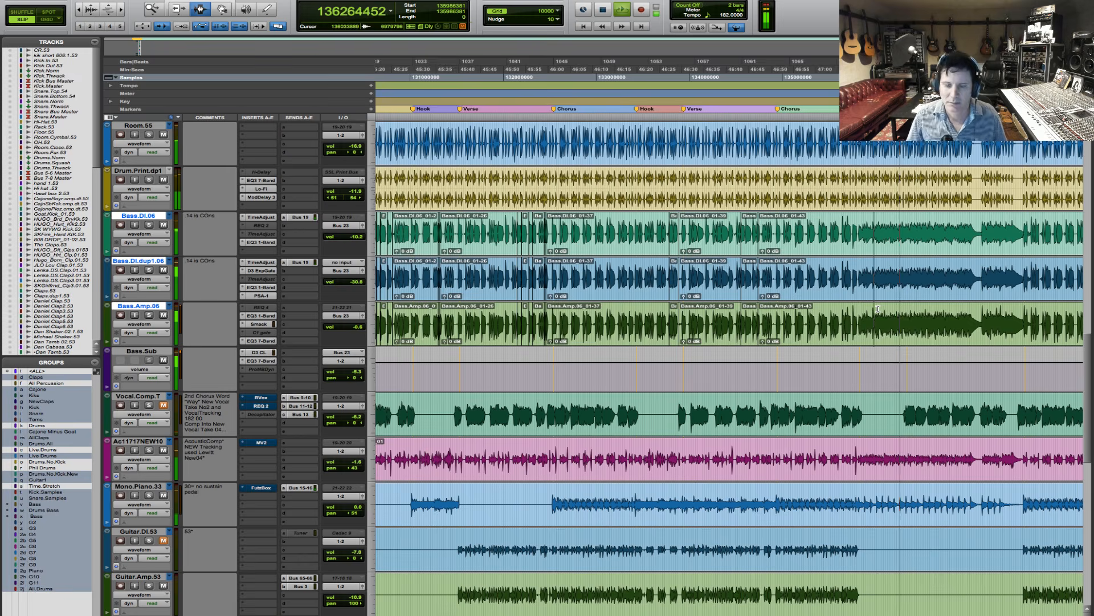
{"action": "key", "text": "r"}
{"action": "key", "text": "F5"}
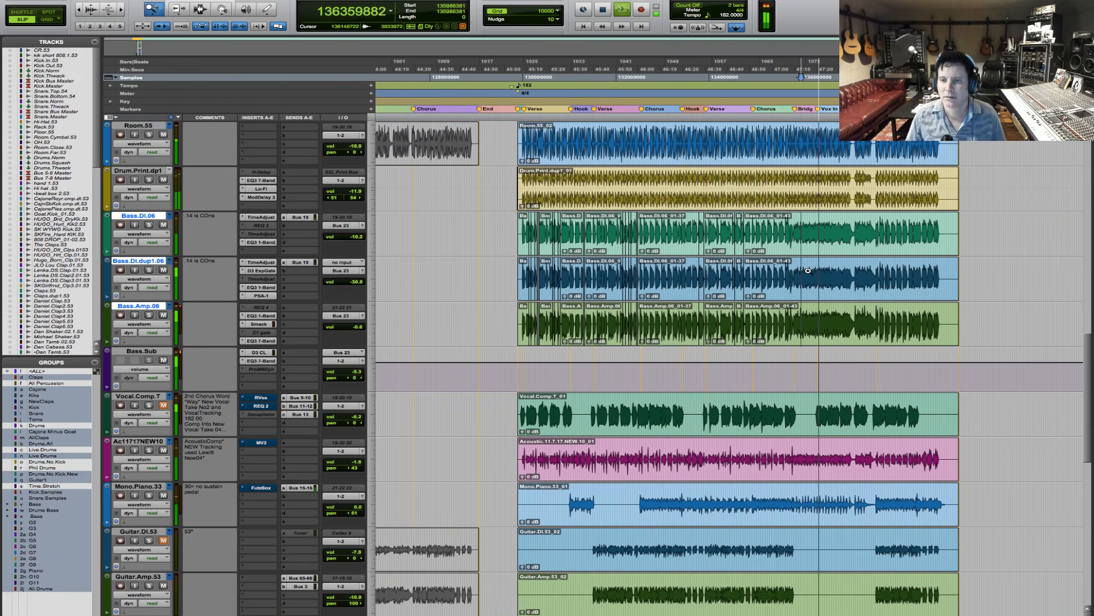
{"action": "left_click", "coordinate": [769, 283]}
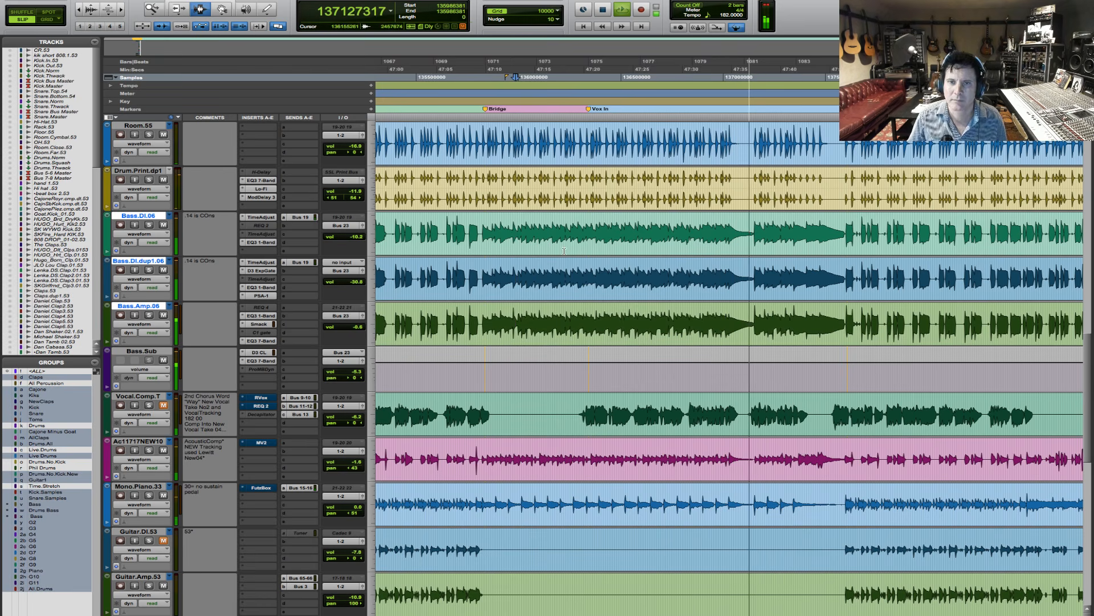
- Select the first bass note of the final Chorus on the three bass tracks and separate it into its own clips
{"action": "key", "text": "F5"}
{"action": "left_click_drag", "start_coordinate": [711, 241], "coordinate": [936, 243]}
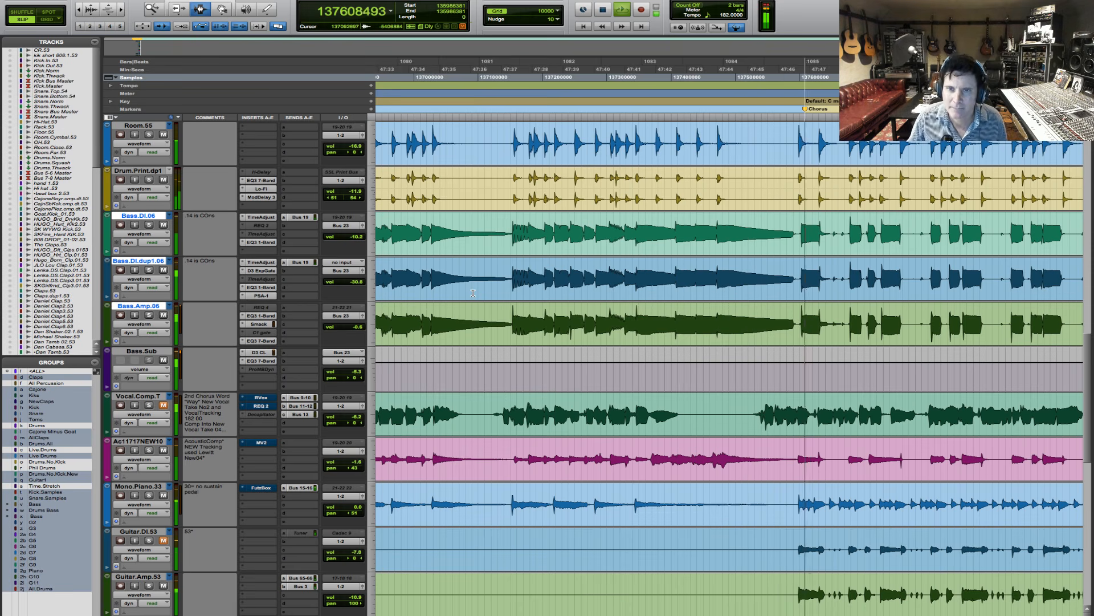
{"action": "key", "text": "F5"}
{"action": "left_click", "coordinate": [740, 244]}
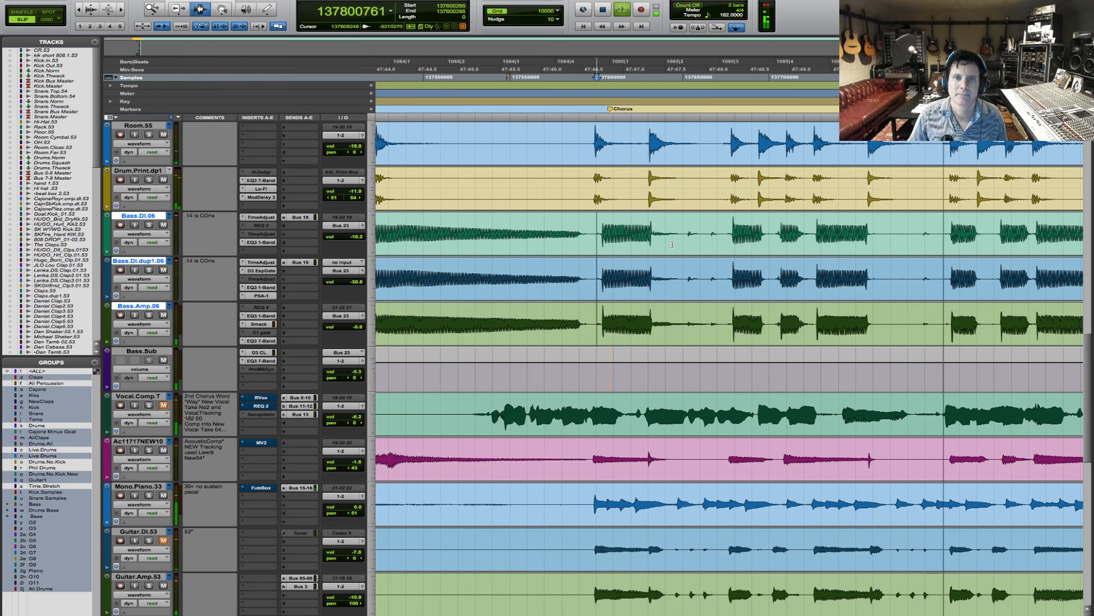
{"action": "left_click_drag", "start_coordinate": [602, 245], "coordinate": [663, 255]}
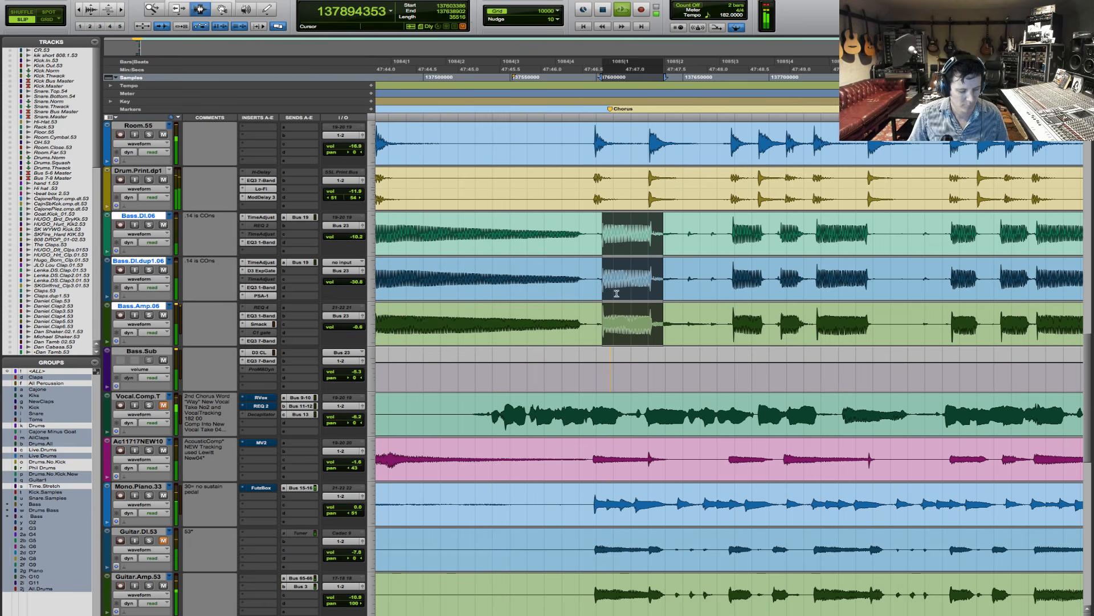
{"action": "key", "text": "ctrl+e"}
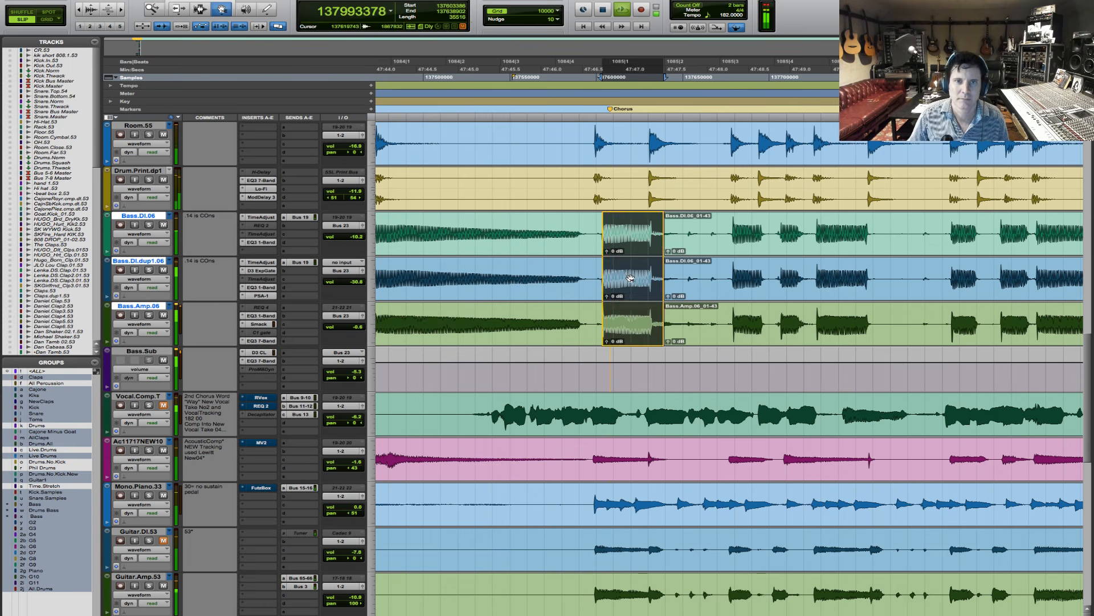
- Move the separated bass note slightly earlier to line up with the drum hit and extend its end
{"action": "left_click_drag", "start_coordinate": [630, 277], "coordinate": [680, 269]}
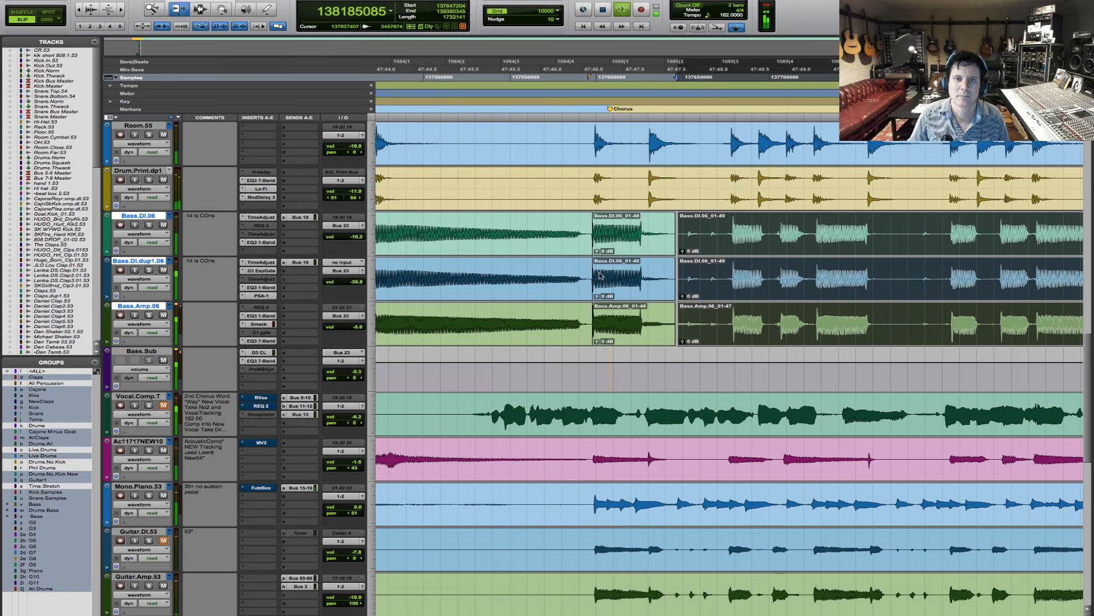
{"action": "left_click", "coordinate": [612, 260]}
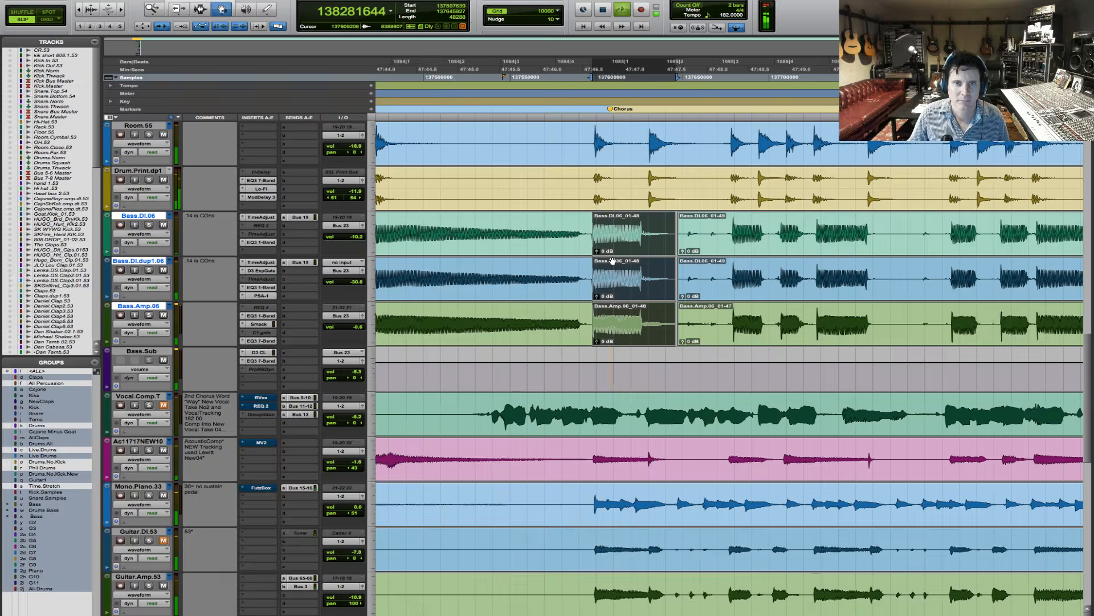
{"action": "left_click_drag", "start_coordinate": [613, 260], "coordinate": [614, 263]}
- Audition the corrected bass entrance from shortly before the final Chorus and stop playback
{"action": "left_click", "coordinate": [444, 237]}
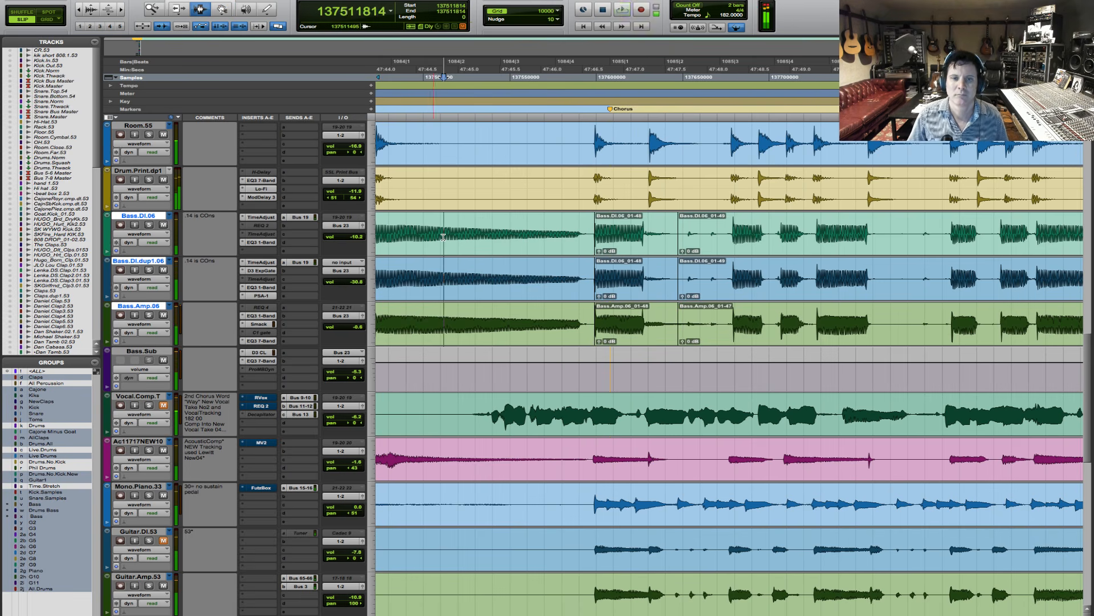
{"action": "key", "text": "space"}
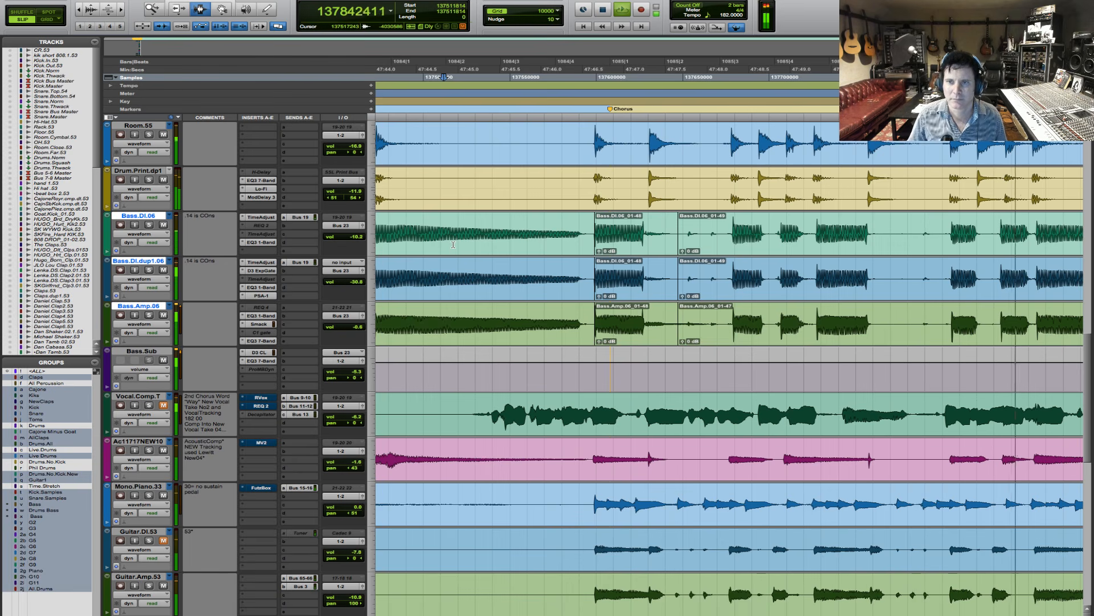
{"action": "key", "text": "r"}
{"action": "key", "text": "r"}
{"action": "key", "text": "r"}
{"action": "key", "text": "F5"}
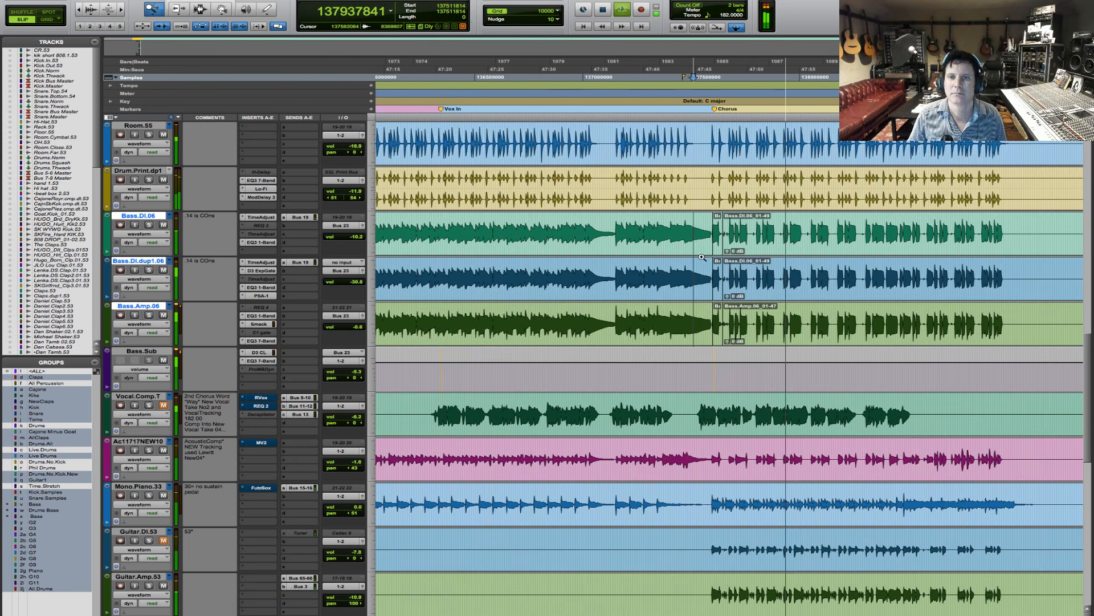
{"action": "left_click", "coordinate": [702, 257]}
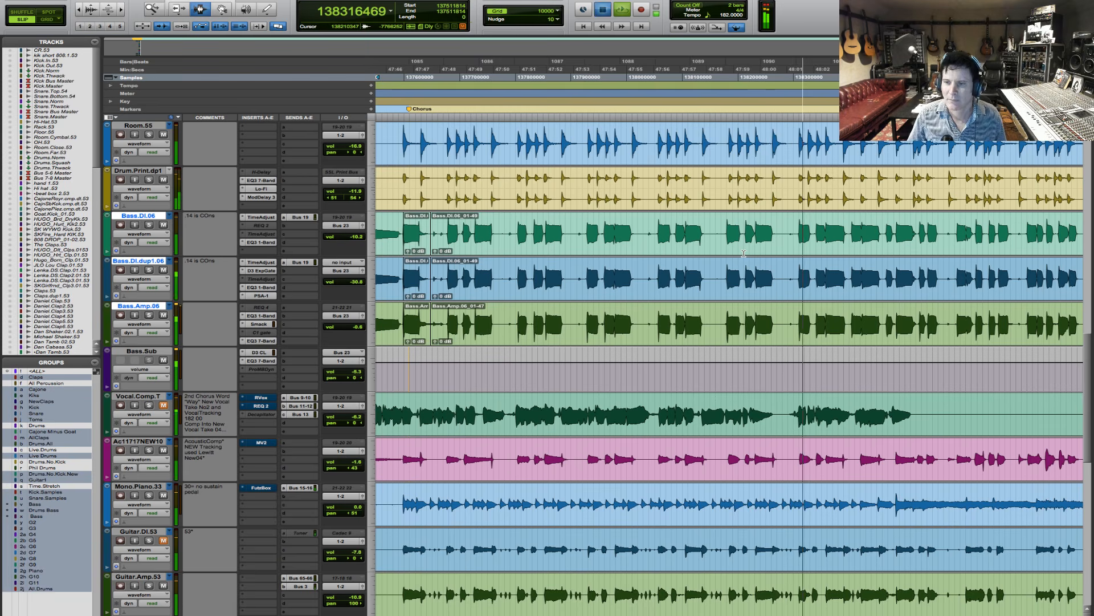
{"action": "key", "text": "space"}
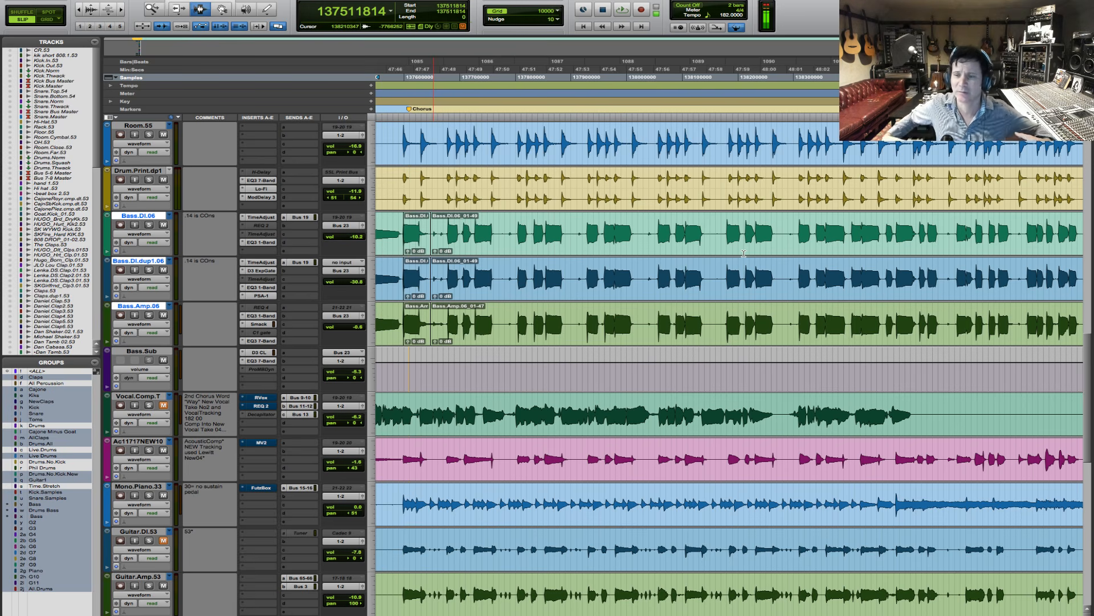
- Compare Bass.DI.06, Bass.Amp.06 and Bass.Sub with their inserts bypassed and active while playing into the final Chorus, and stop playback
{"action": "left_click", "coordinate": [624, 154]}
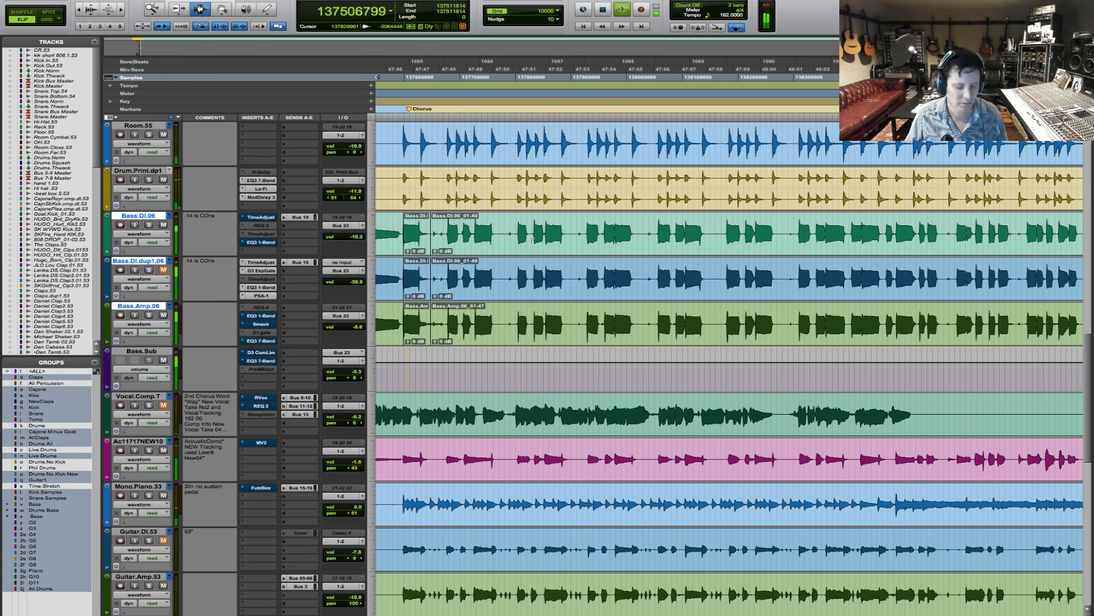
{"action": "key", "text": "r"}
{"action": "key", "text": "r"}
{"action": "key", "text": "r"}
{"action": "key", "text": "r"}
{"action": "key", "text": "F5"}
{"action": "left_click_drag", "start_coordinate": [677, 242], "coordinate": [821, 242]}
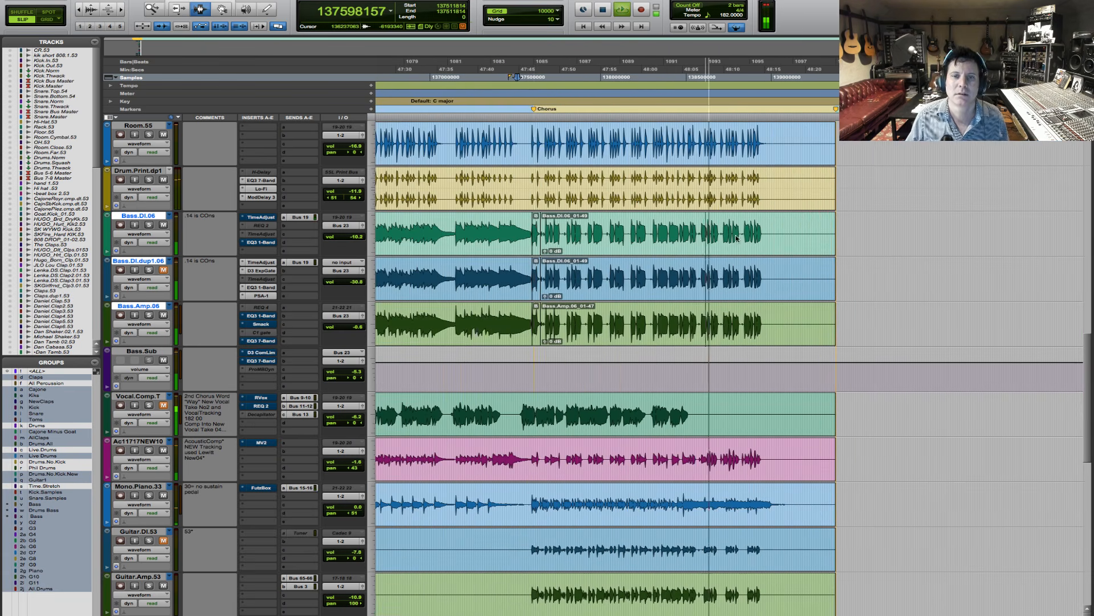
{"action": "key", "text": "F5"}
{"action": "left_click_drag", "start_coordinate": [516, 240], "coordinate": [758, 240]}
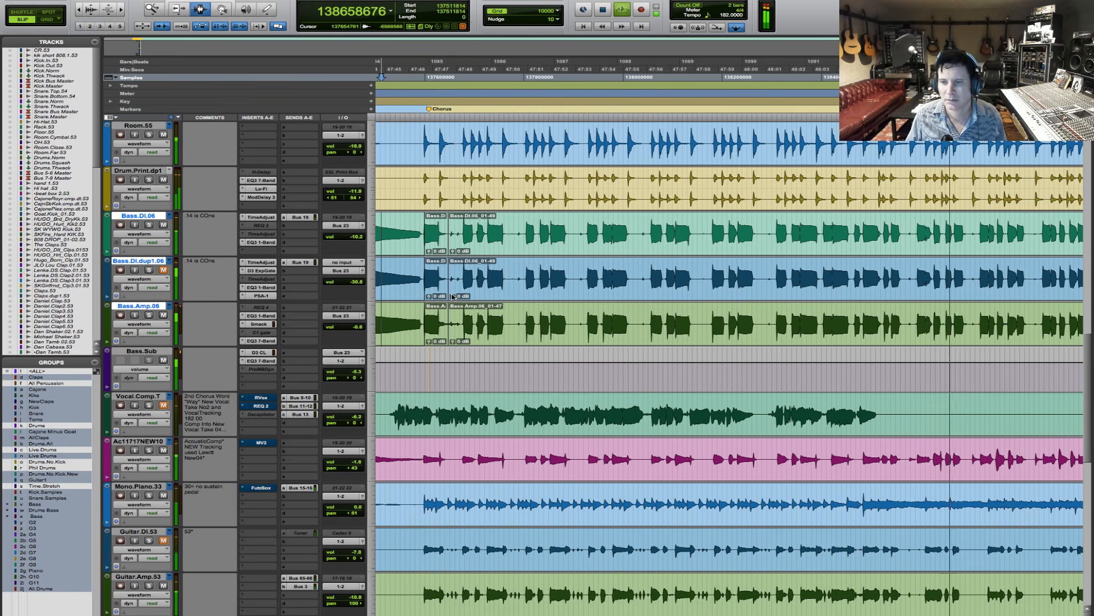
{"action": "key", "text": "space"}
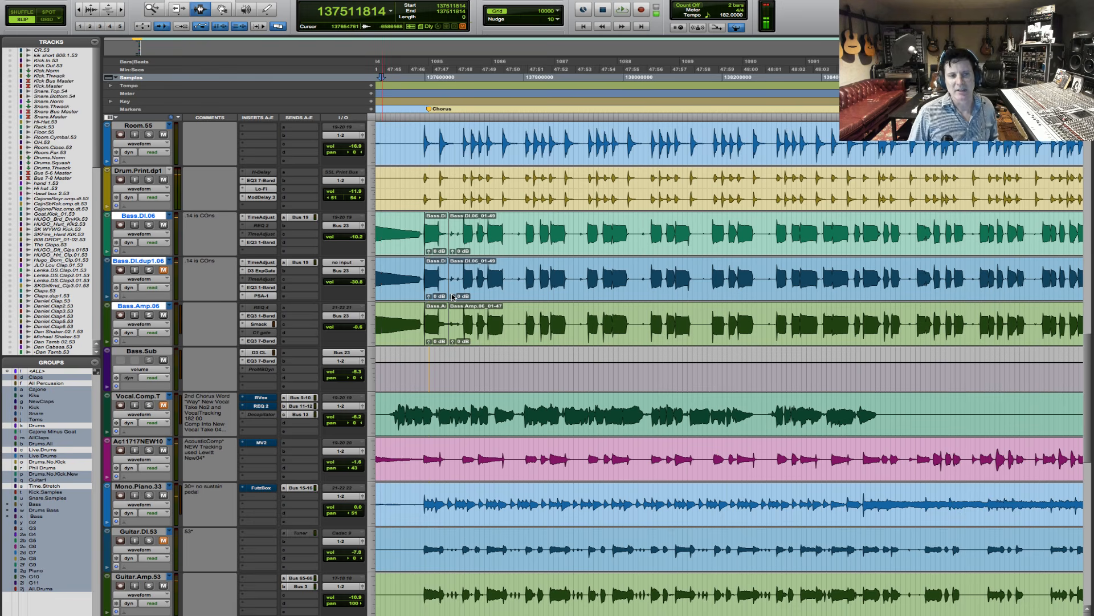
- Open the EQ3 7-Band on the Bass.Sub track
{"action": "left_click", "coordinate": [264, 362]}
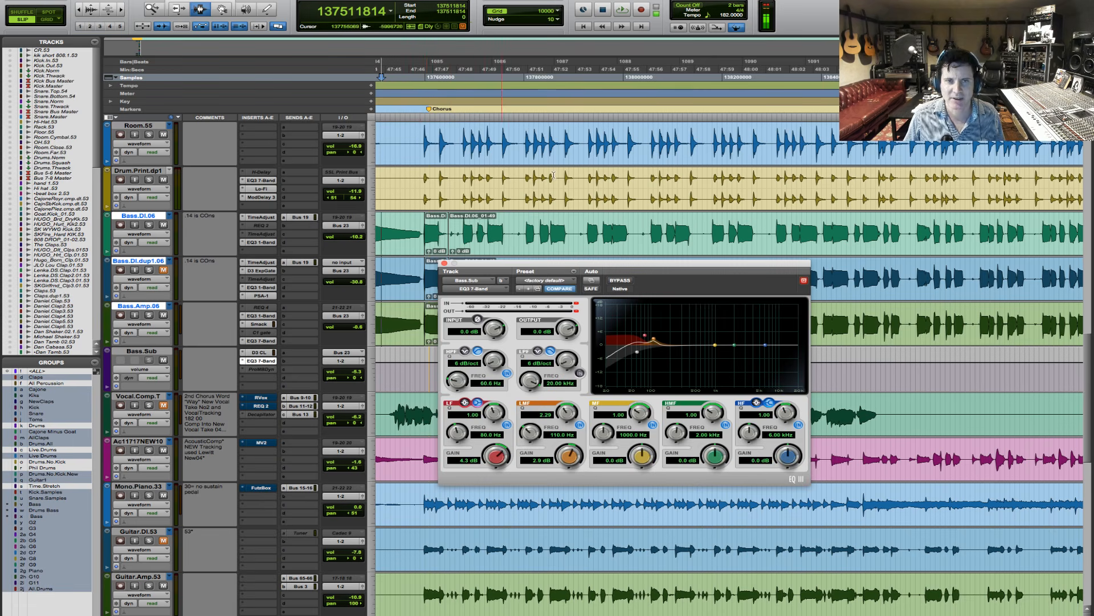
- Audition the processed bass within the full mix from shortly before the final Chorus and stop playback
{"action": "left_click", "coordinate": [415, 222]}
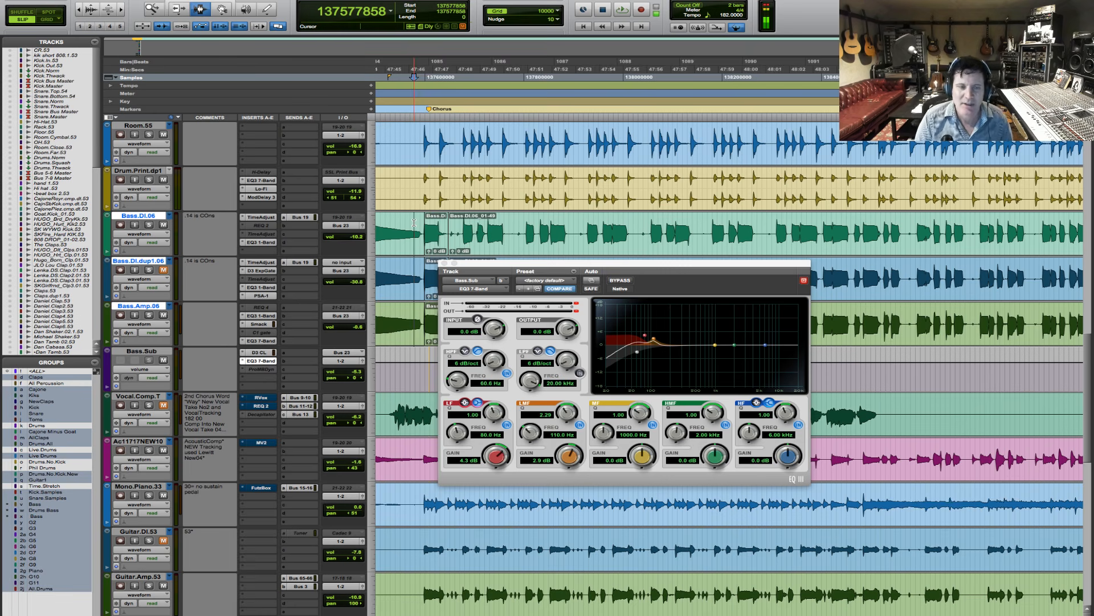
{"action": "key", "text": "r"}
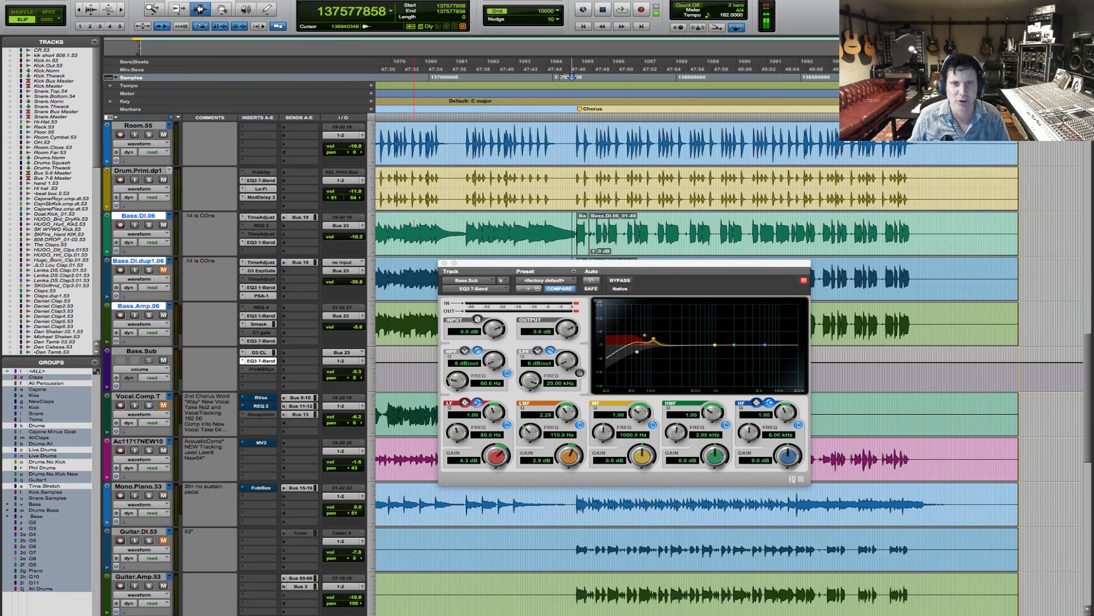
{"action": "left_click", "coordinate": [598, 229]}
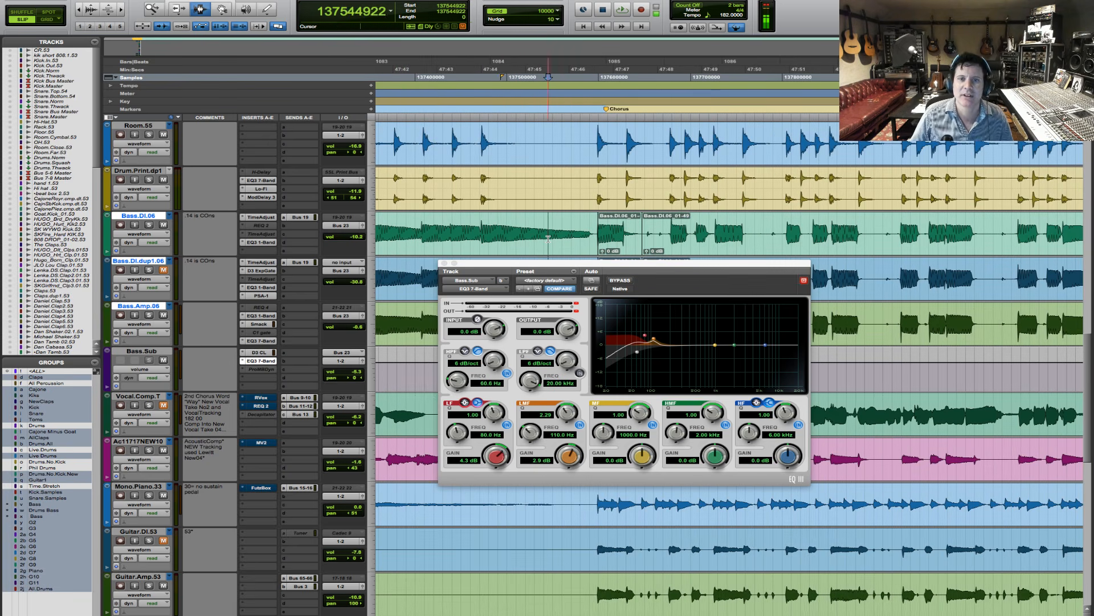
{"action": "key", "text": "space"}
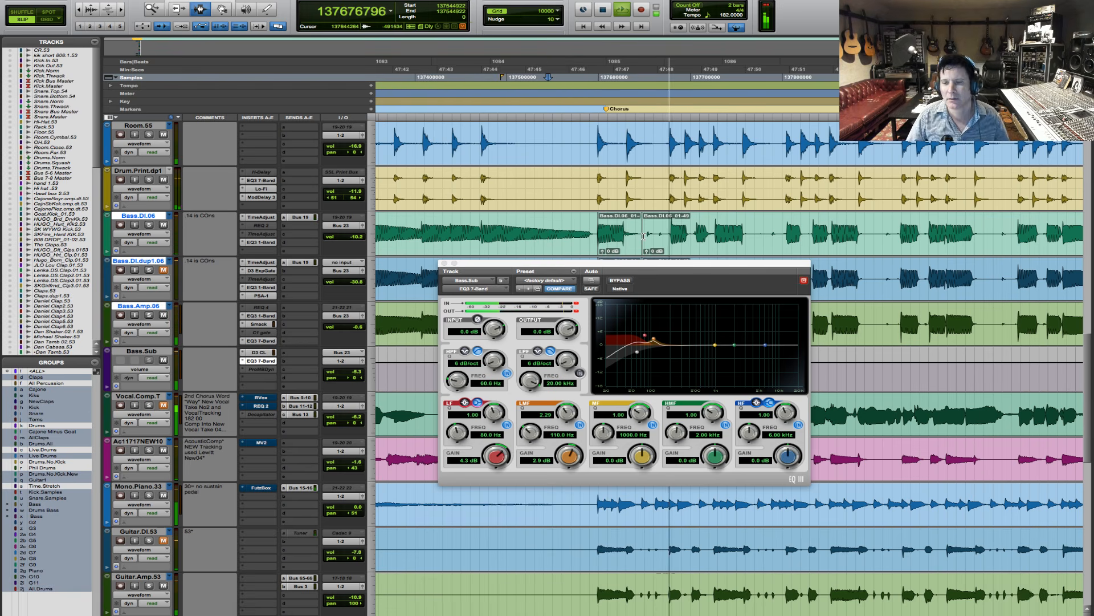
{"action": "key", "text": "space"}
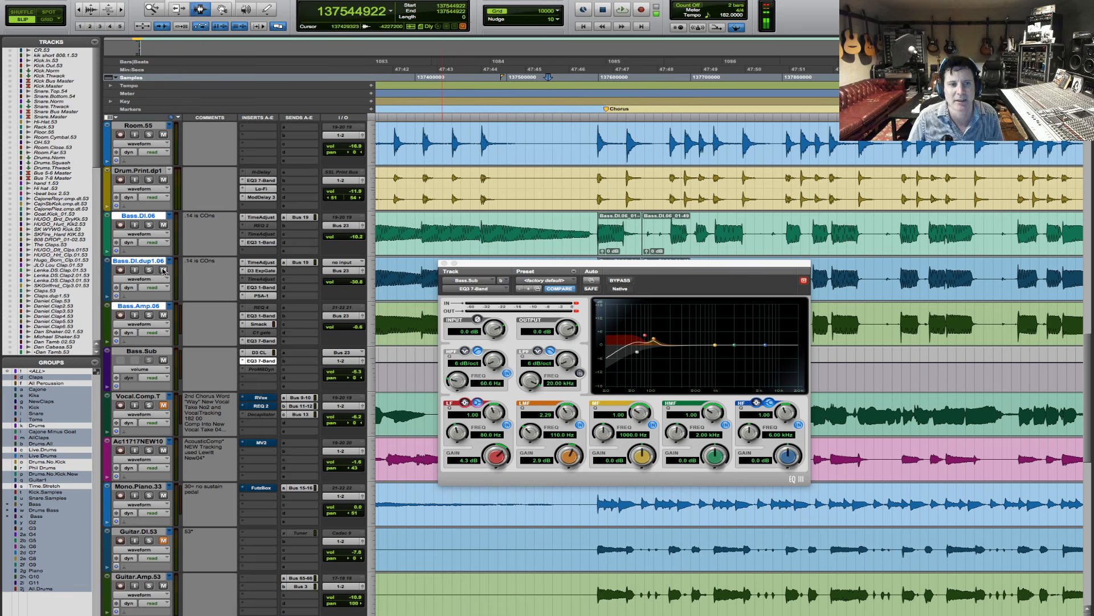
- Play the full mix from shortly before the final Chorus through the ending, following the bass clips, and stop playback
{"action": "key", "text": "space"}
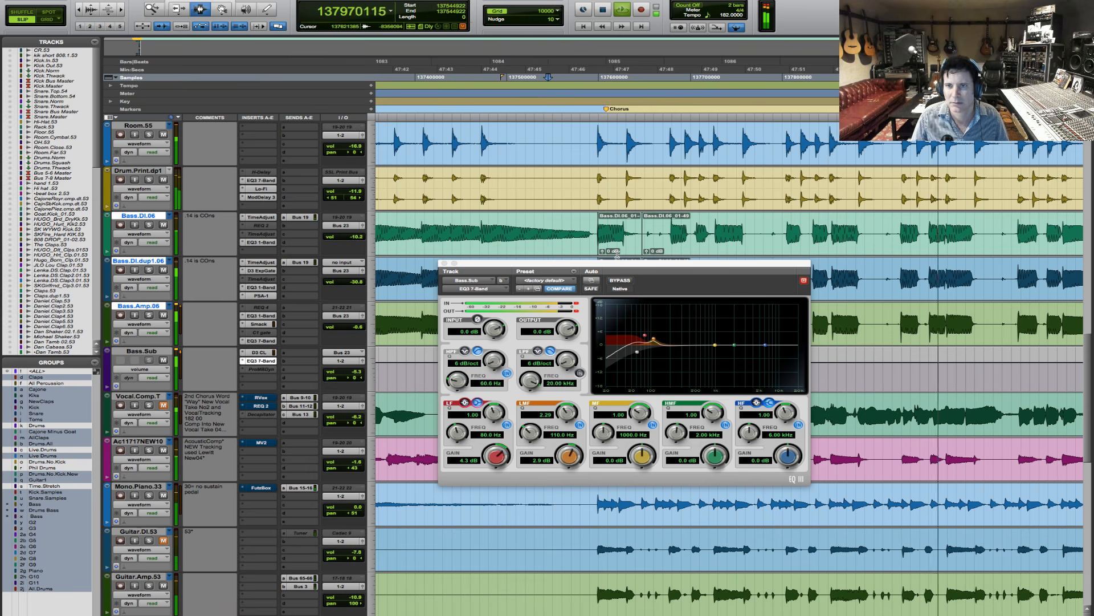
{"action": "key", "text": "r"}
{"action": "key", "text": "r"}
{"action": "key", "text": "F5"}
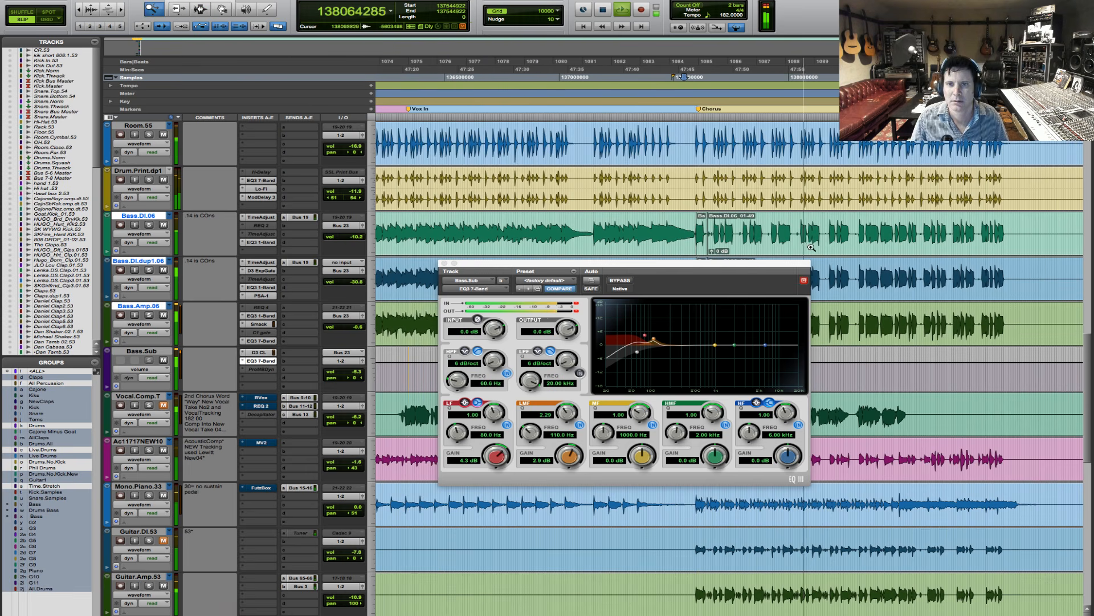
{"action": "left_click_drag", "start_coordinate": [787, 245], "coordinate": [965, 243]}
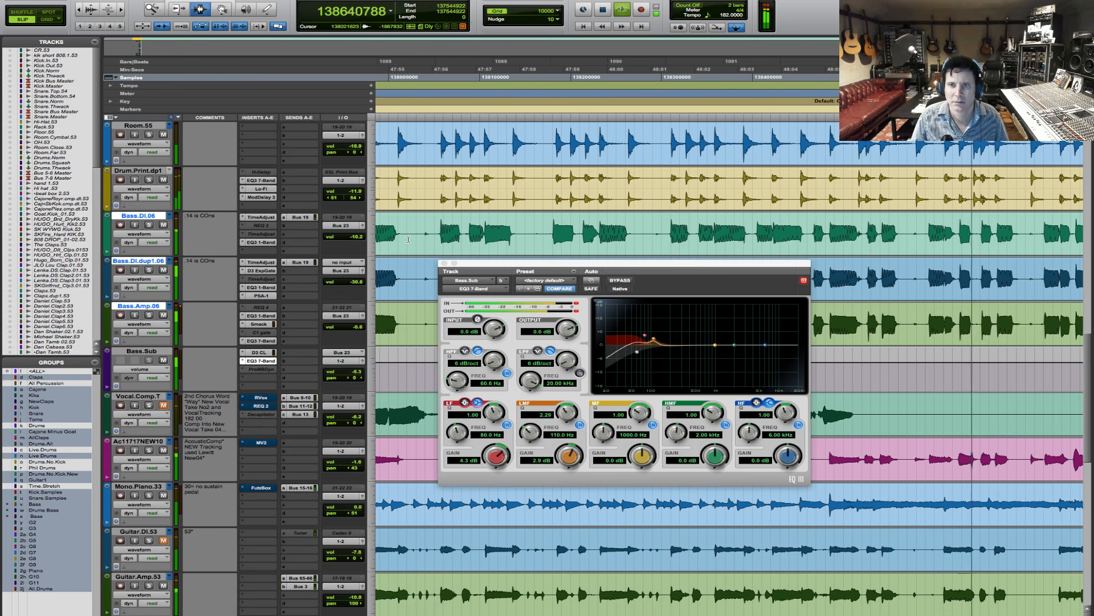
{"action": "key", "text": "r"}
{"action": "key", "text": "r"}
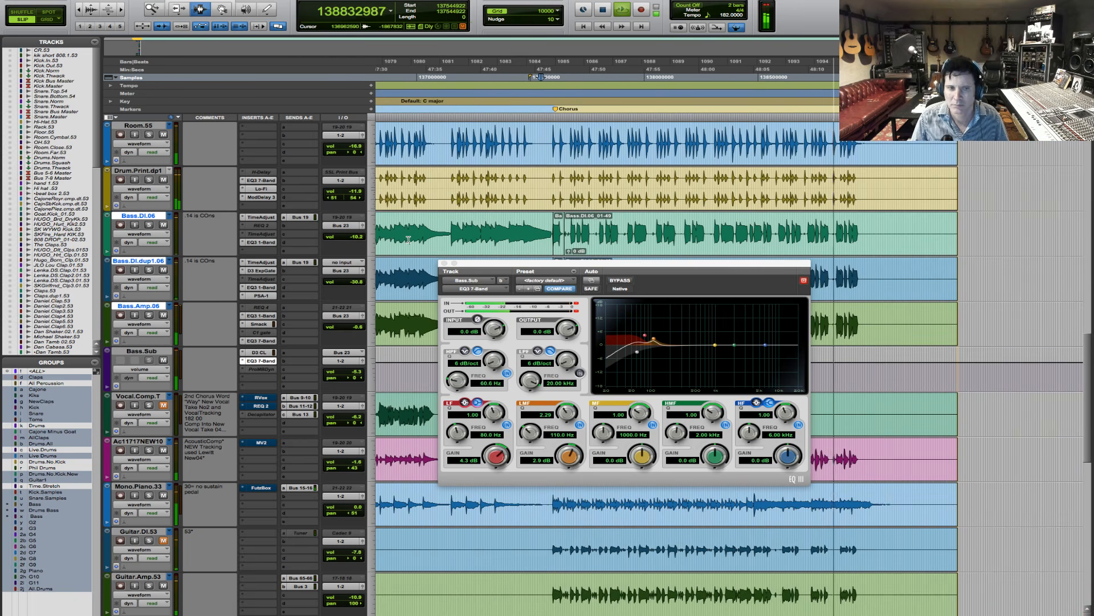
{"action": "key", "text": "space"}
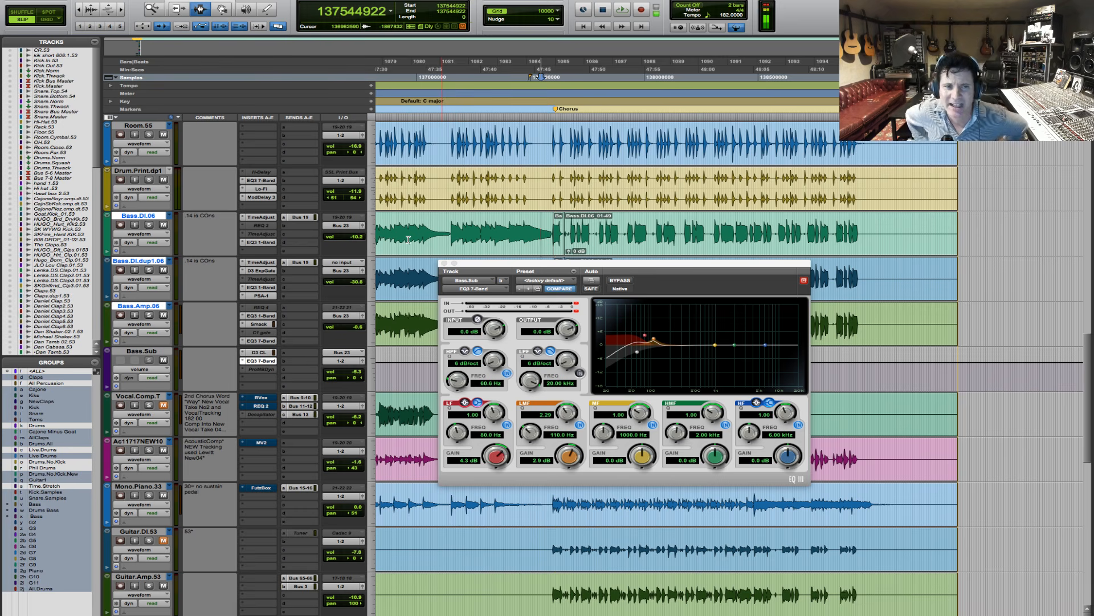
- Solo Bass.DI.dup1.06 and audition the distorted duplicate from just inside the final Chorus, stopping playback after each listen
{"action": "left_click", "coordinate": [569, 228]}
{"action": "left_click", "coordinate": [149, 270]}
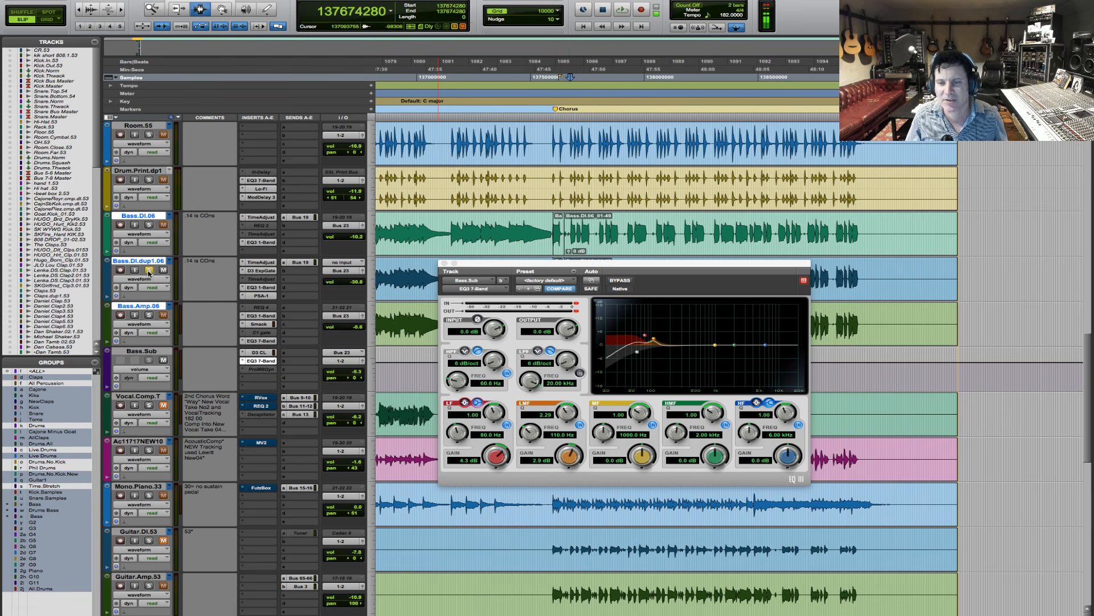
{"action": "key", "text": "space"}
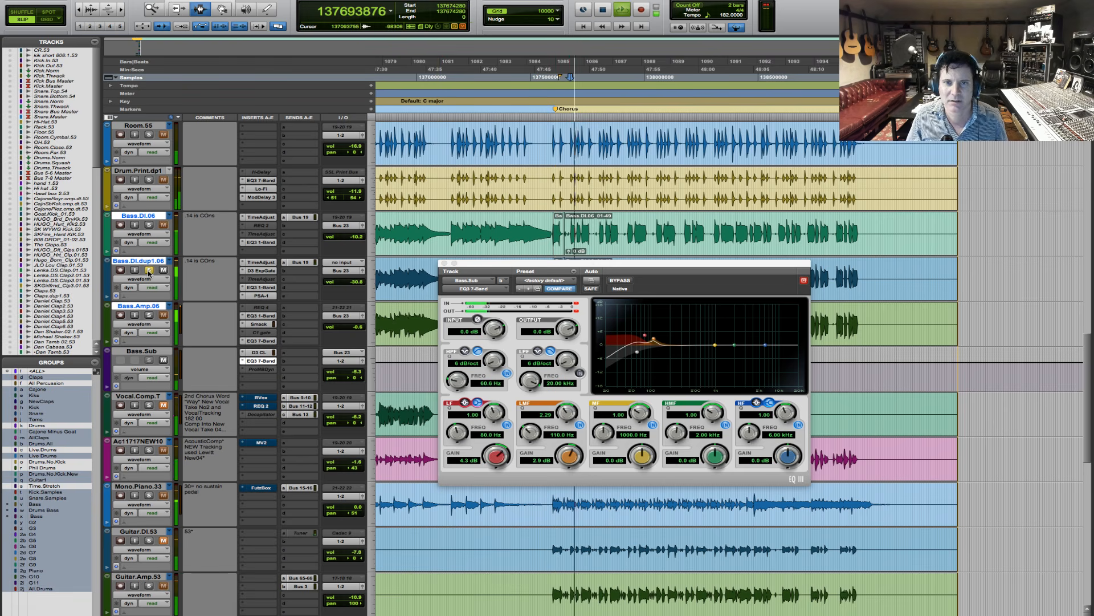
{"action": "key", "text": "space"}
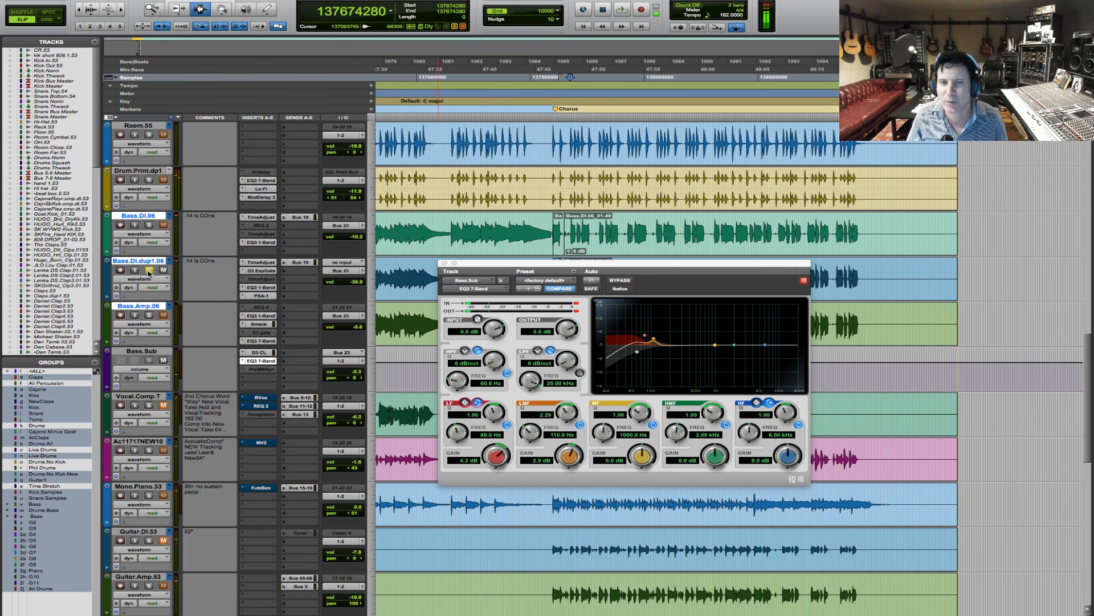
{"action": "key", "text": "space"}
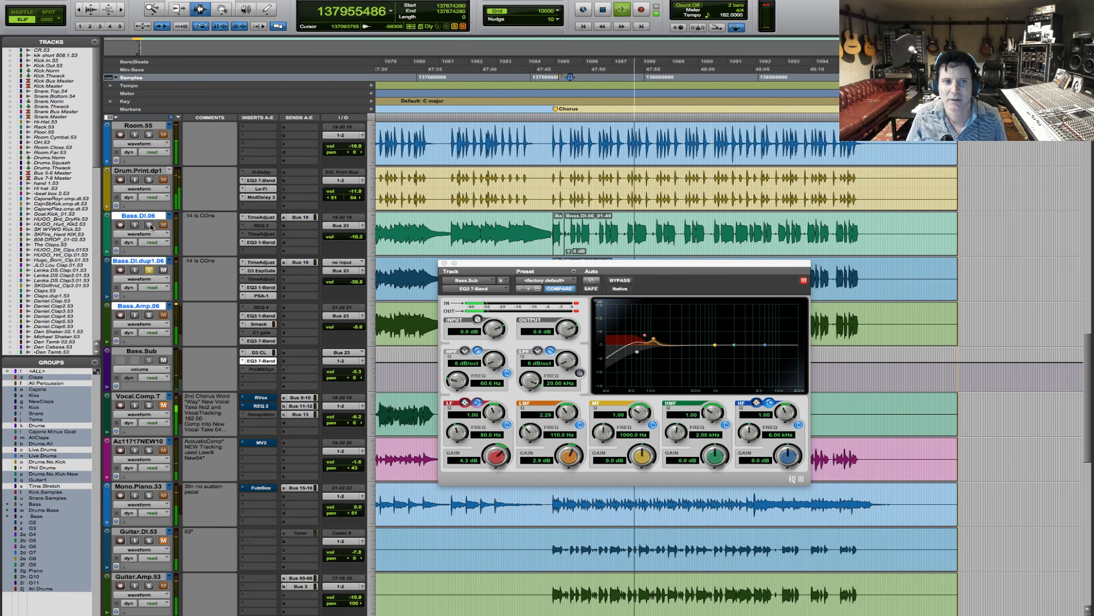
{"action": "key", "text": "space"}
{"action": "key", "text": "space"}
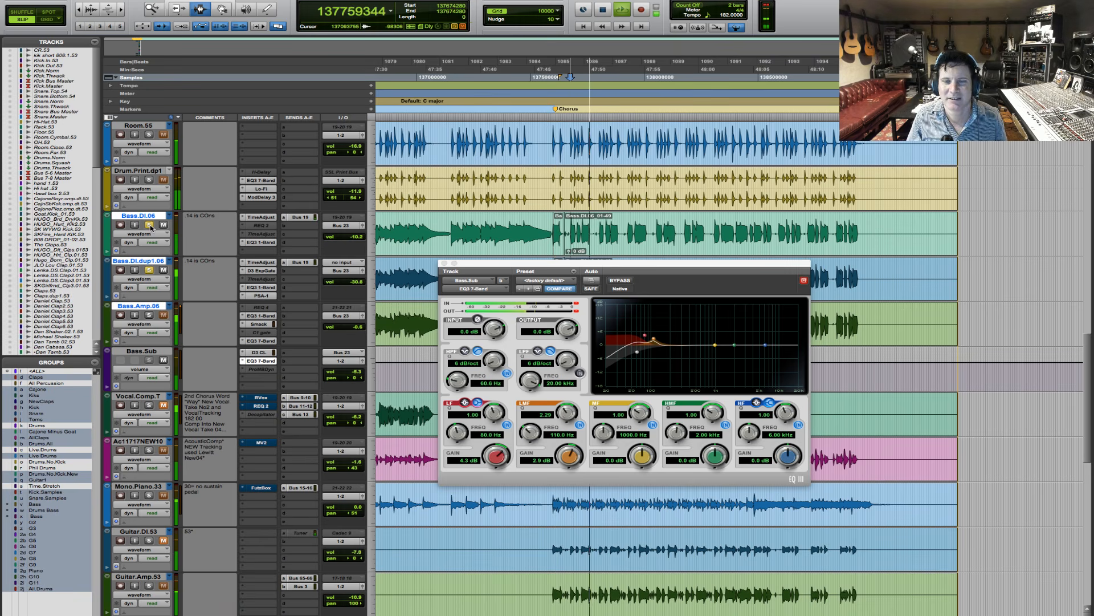
- Add Bass.DI.06 to the solo and audition it with the distorted duplicate in the final Chorus
{"action": "key", "text": "space"}
{"action": "key", "text": "space"}
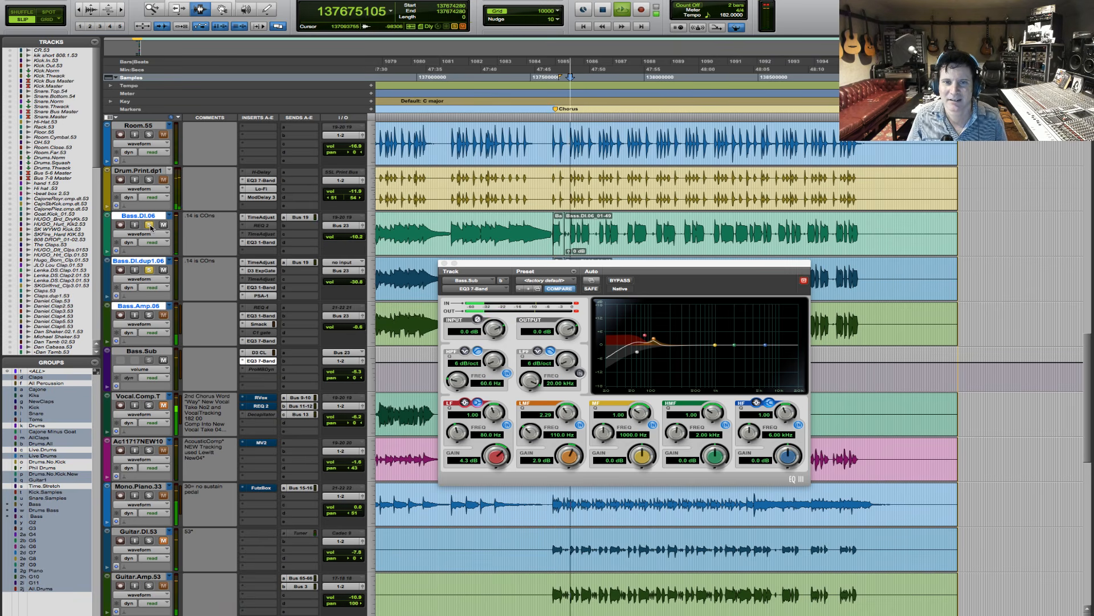
{"action": "key", "text": "space"}
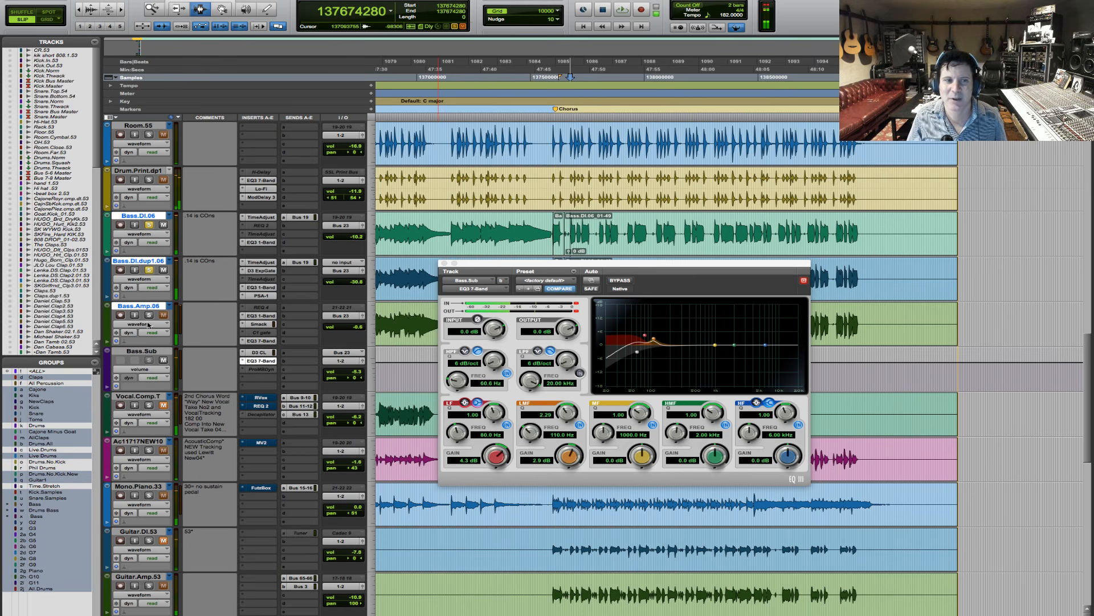
- Add Bass.Amp.06 to the solo, audition all three bass tracks together, and clear the bass solos
{"action": "left_click", "coordinate": [148, 315]}
{"action": "key", "text": "space"}
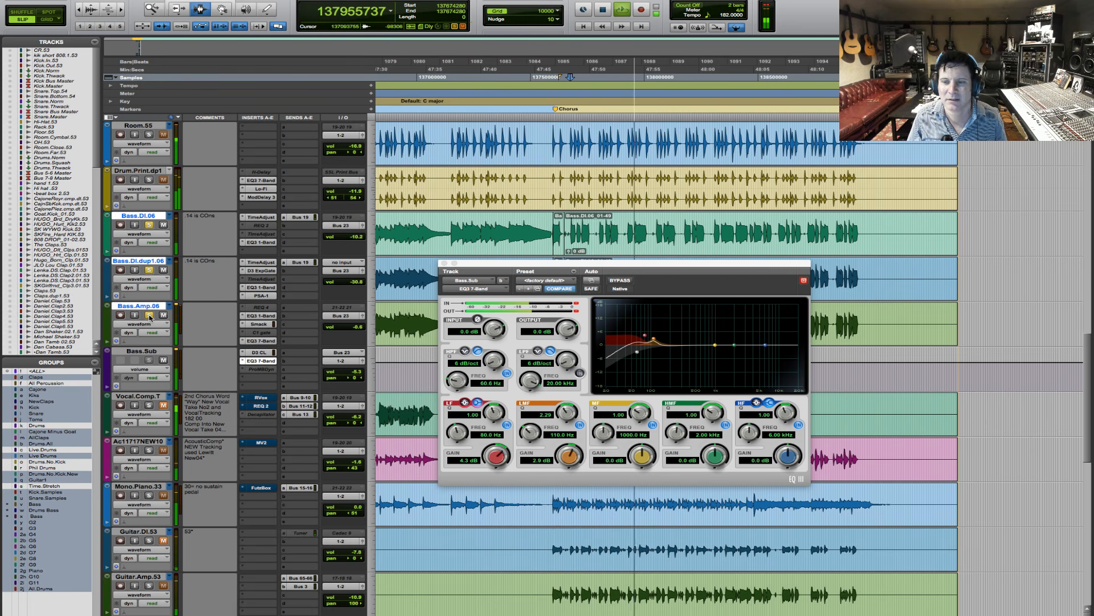
{"action": "key", "text": "space"}
{"action": "left_click", "coordinate": [149, 316]}
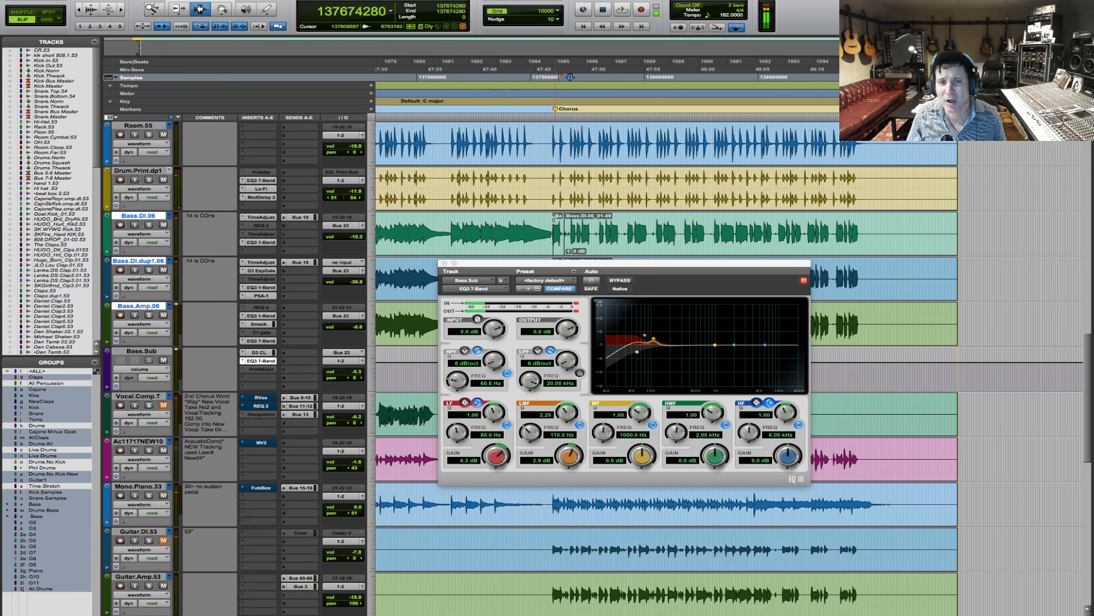
- Place the playback position just before the final Chorus and close the Bass.Sub EQ
{"action": "left_click", "coordinate": [550, 224]}
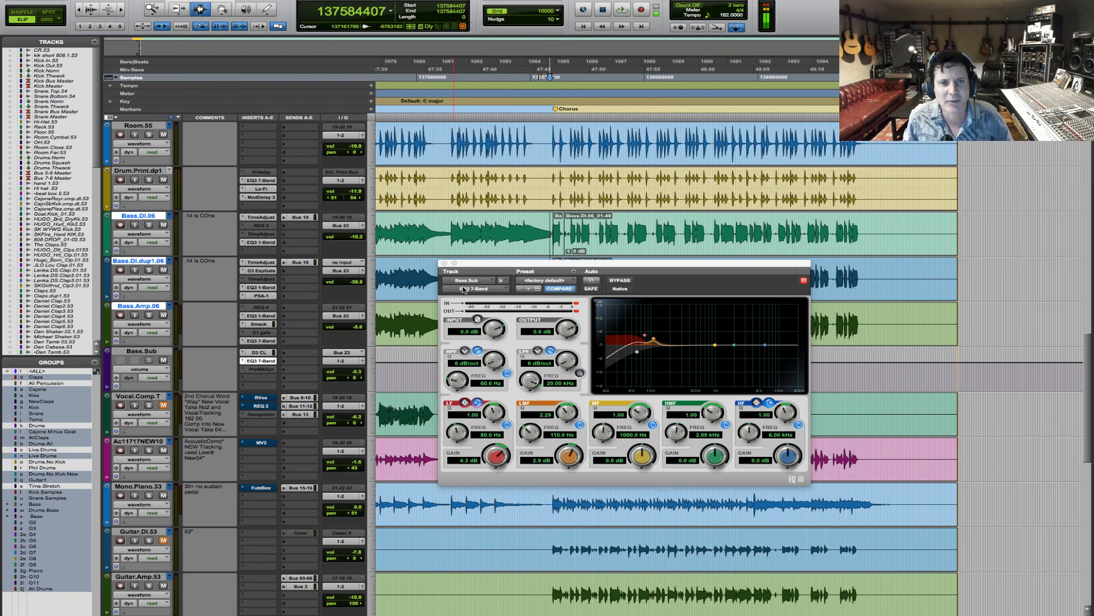
{"action": "left_click", "coordinate": [444, 263]}
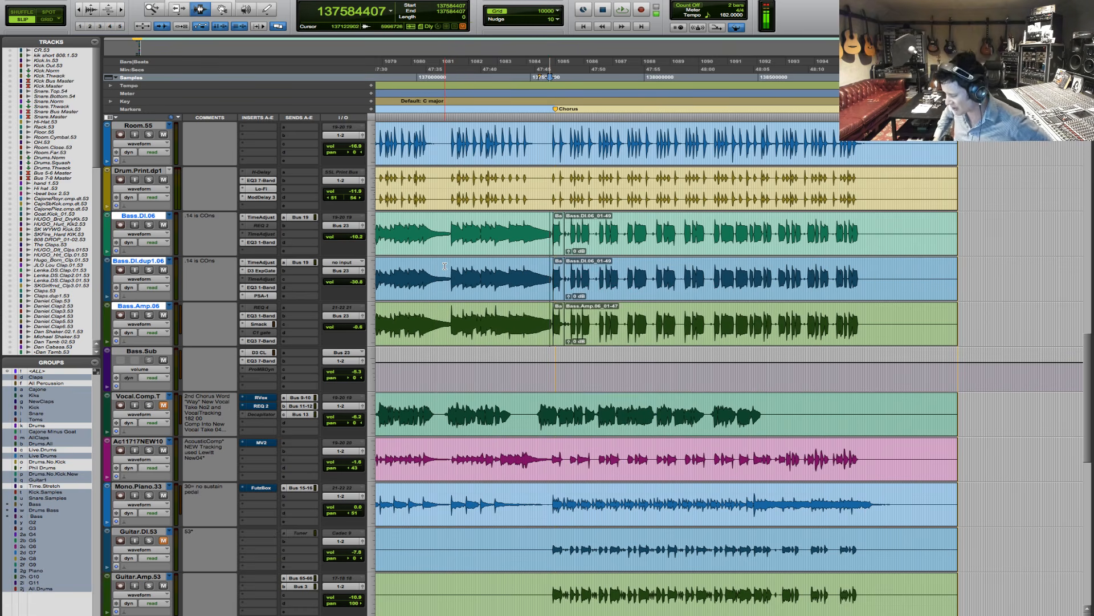
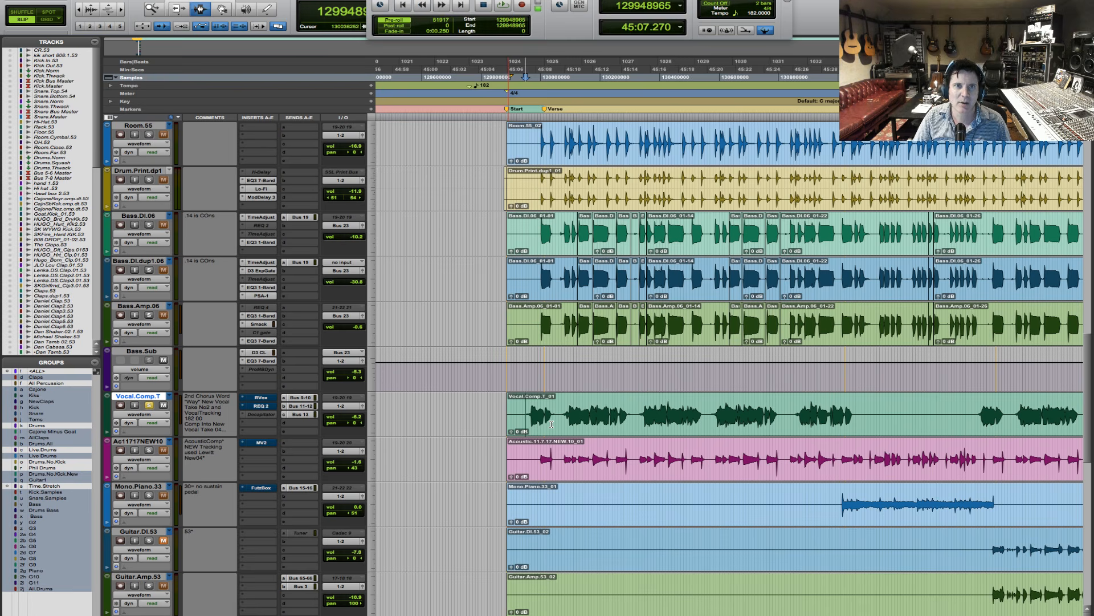
- Turn off pre-roll, audition the full mix from just before the Verse, and hide the floating transport window
{"action": "left_click", "coordinate": [400, 21]}
{"action": "left_click_drag", "start_coordinate": [632, 0], "coordinate": [641, 24]}
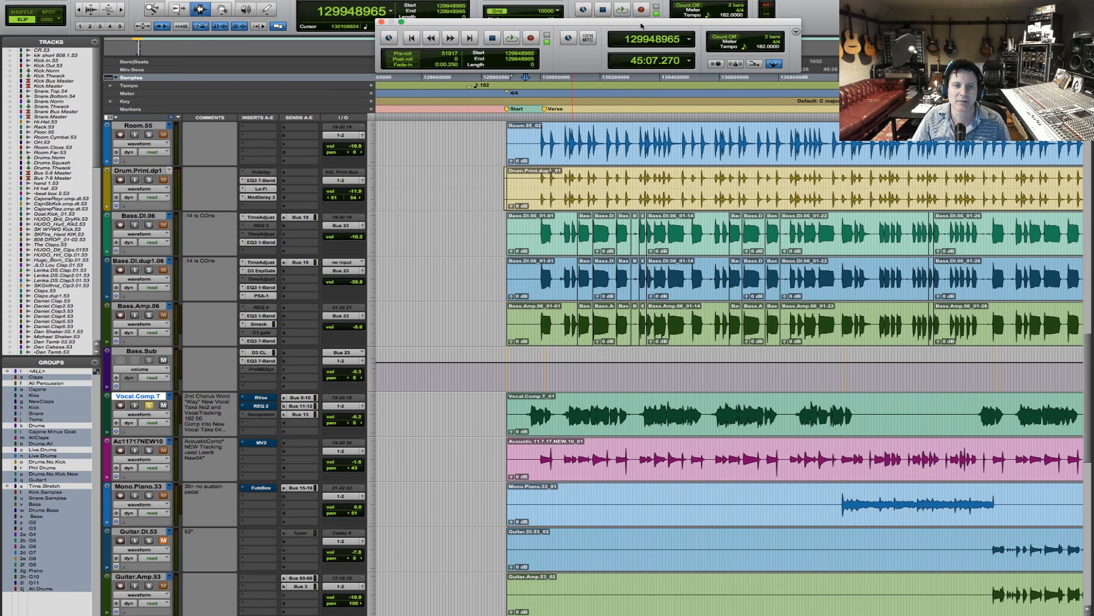
{"action": "key", "text": "space"}
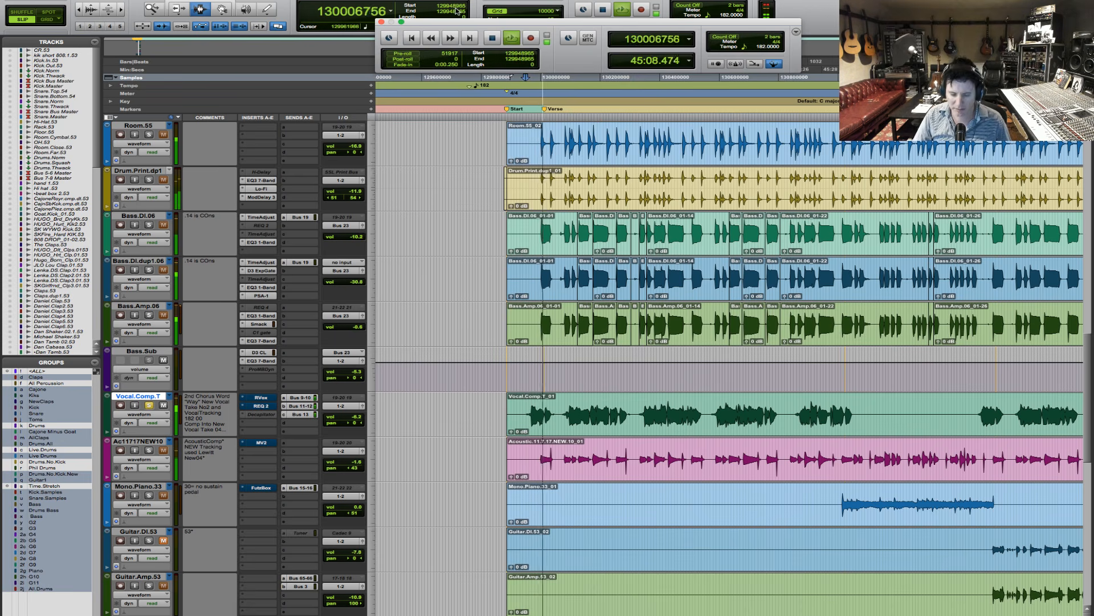
{"action": "key", "text": "super+1"}
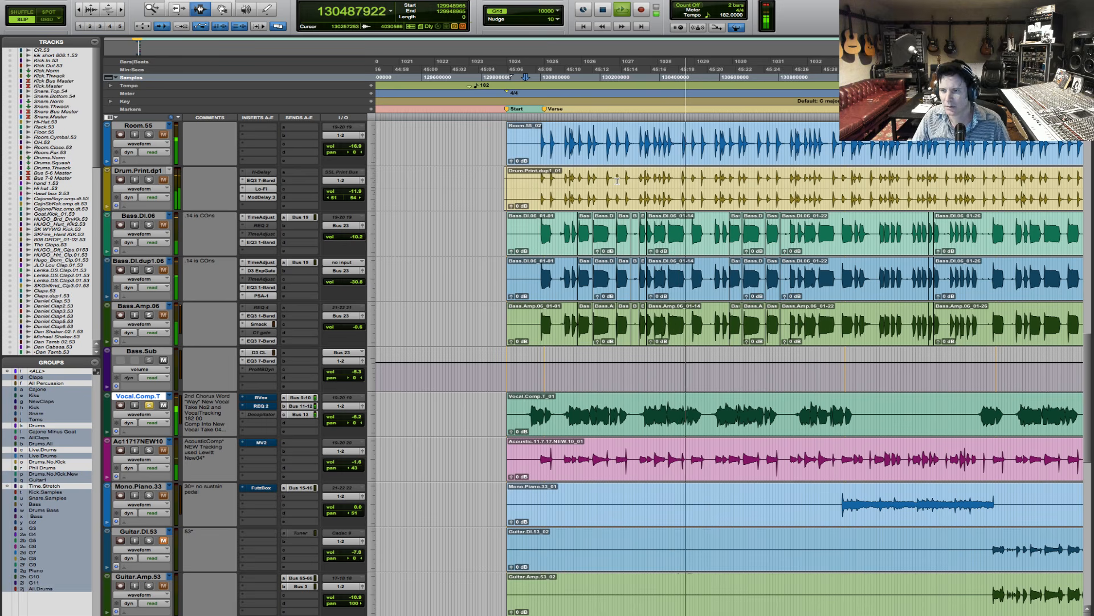
{"action": "key", "text": "space"}
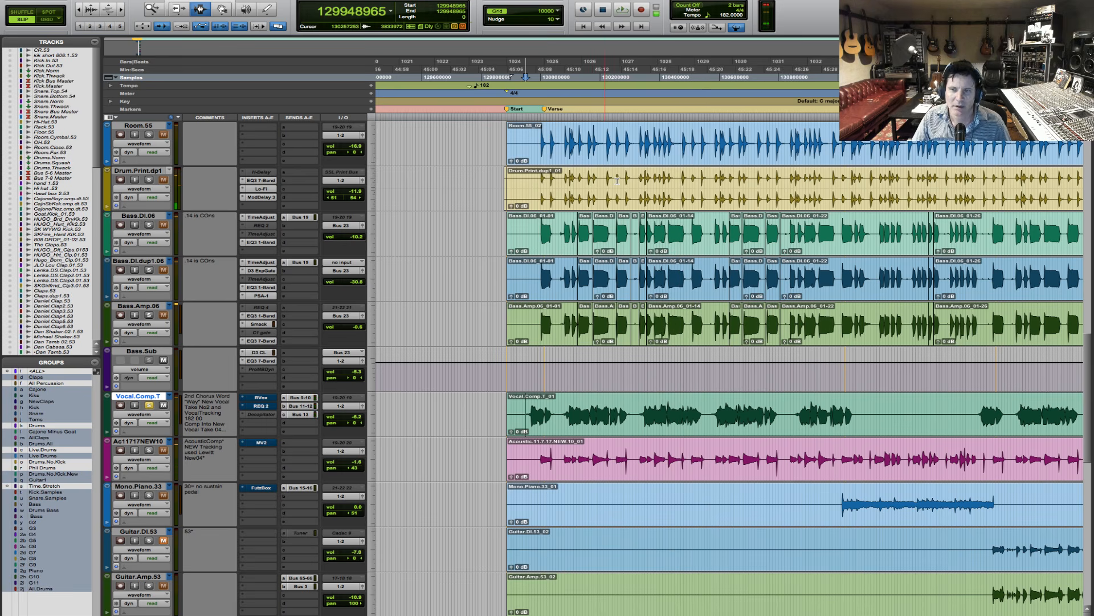
- Select the second vocal phrase on Vocal.Comp.T, near the start of the Verse, and audition it in the mix
{"action": "key", "text": "F5"}
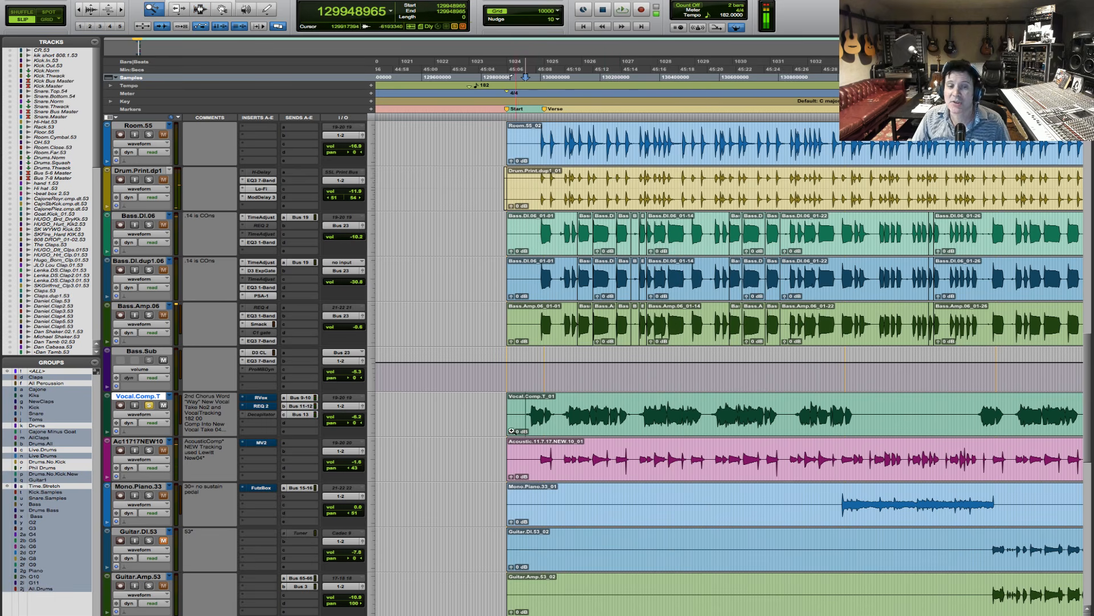
{"action": "left_click_drag", "start_coordinate": [493, 413], "coordinate": [830, 410]}
{"action": "left_click_drag", "start_coordinate": [514, 416], "coordinate": [671, 422]}
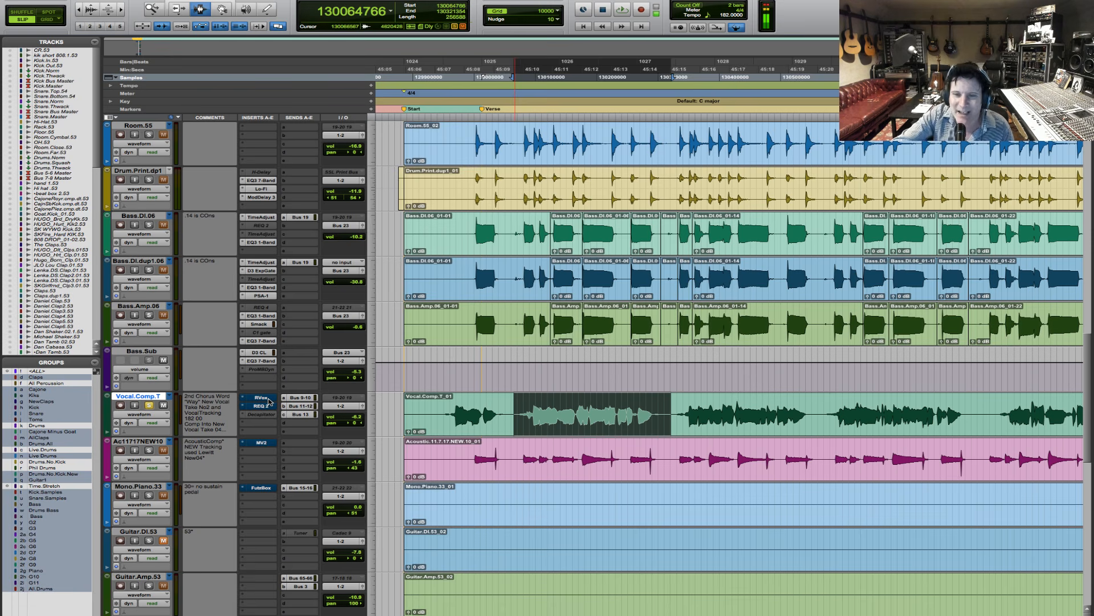
{"action": "key", "text": "space"}
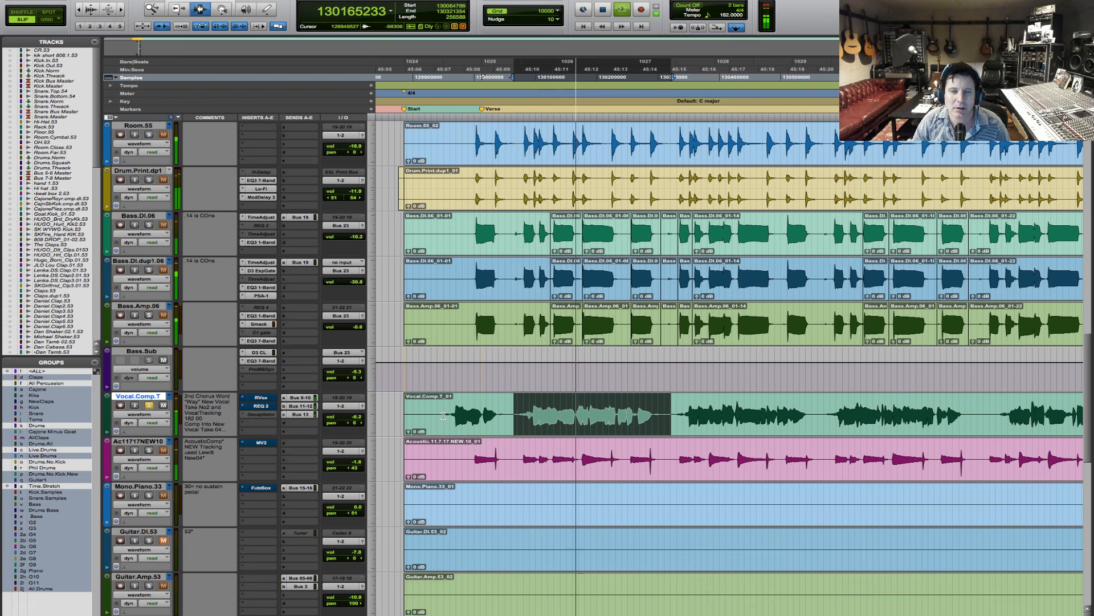
{"action": "key", "text": "space"}
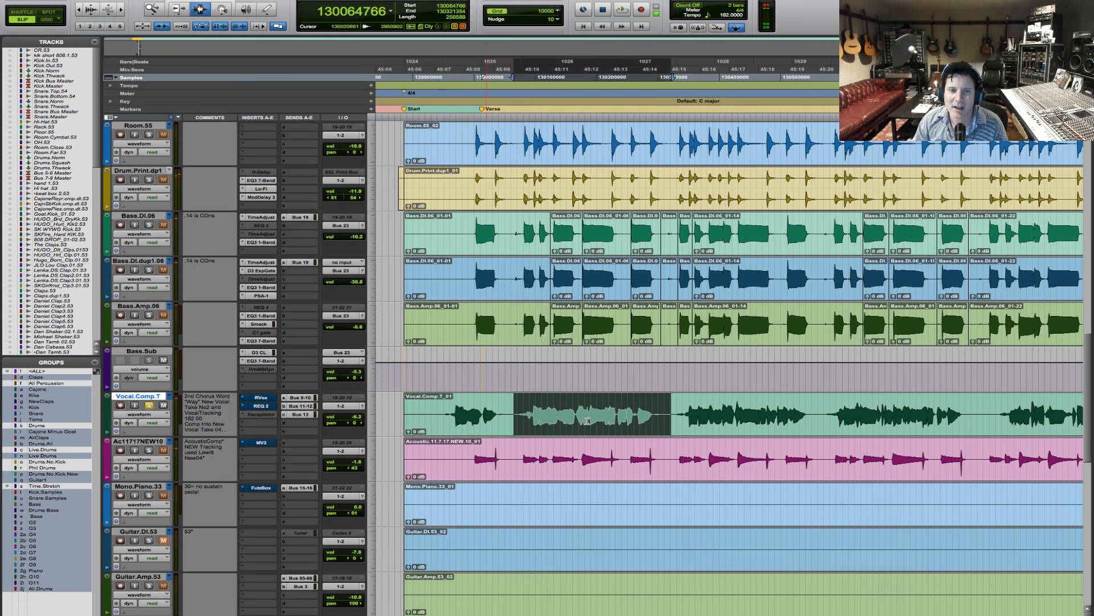
- Select the third vocal phrase on Vocal.Comp.T, audition it, and extend the selection's end slightly
{"action": "left_click_drag", "start_coordinate": [670, 410], "coordinate": [816, 426]}
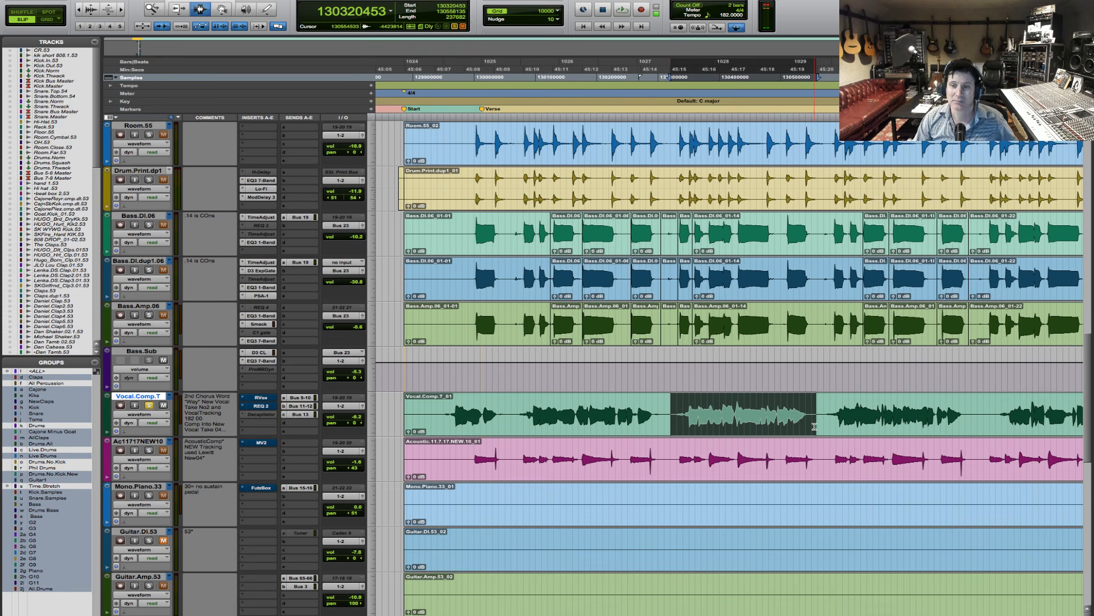
{"action": "key", "text": "space"}
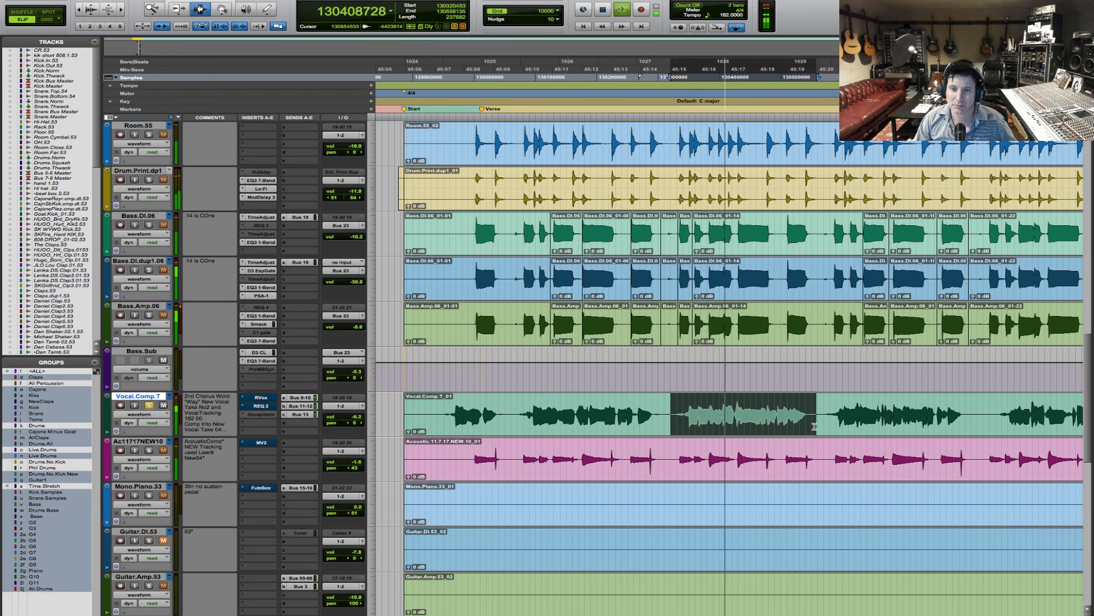
{"action": "key", "text": "space"}
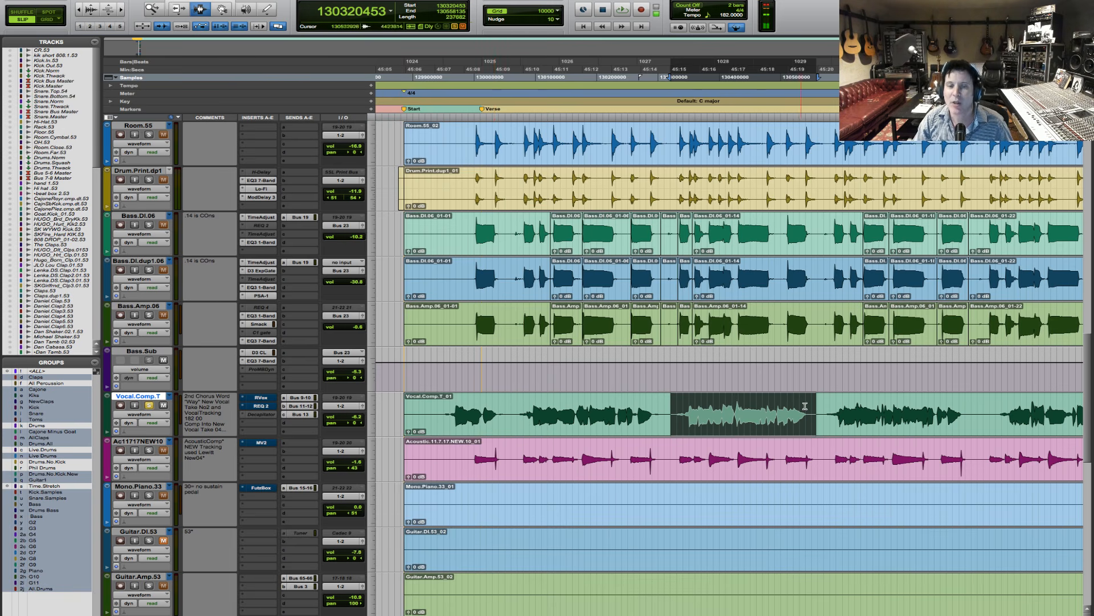
{"action": "left_click", "coordinate": [819, 423], "text": "shift"}
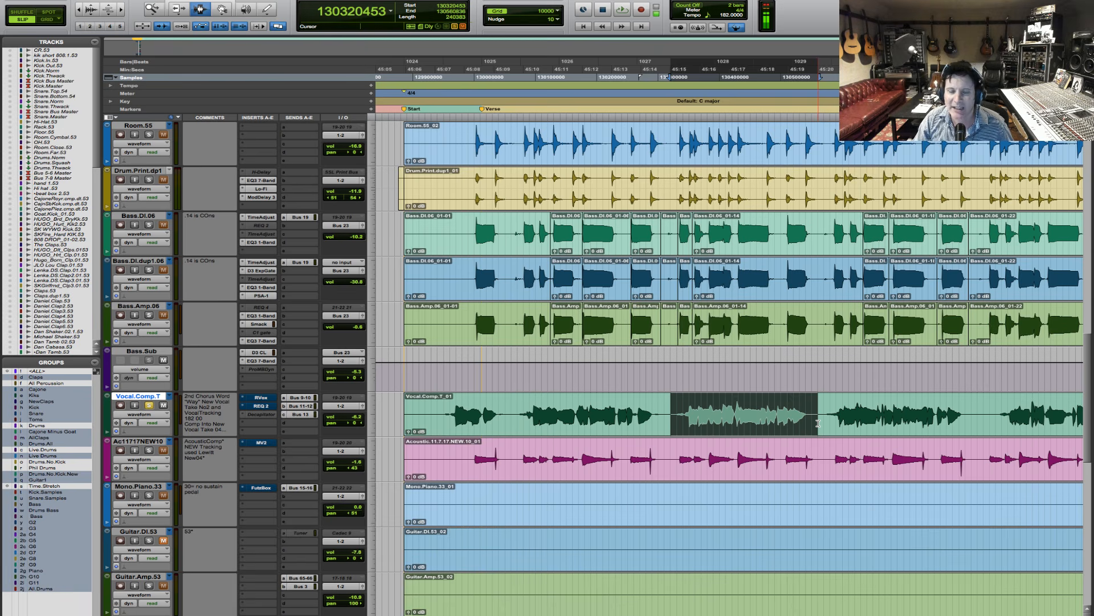
- Deactivate the RVox and REQ 2 inserts on Vocal.Comp.T and replace RVox with a mono EQ3 7-Band
{"action": "left_click", "coordinate": [261, 399], "text": "ctrl+super"}
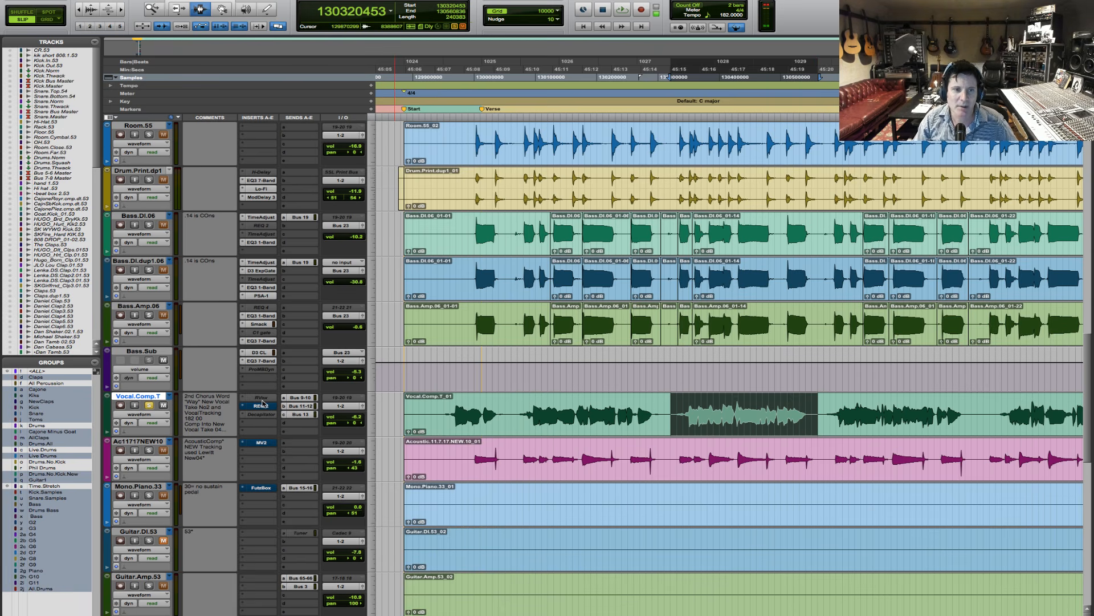
{"action": "left_click", "coordinate": [260, 407], "text": "ctrl+super"}
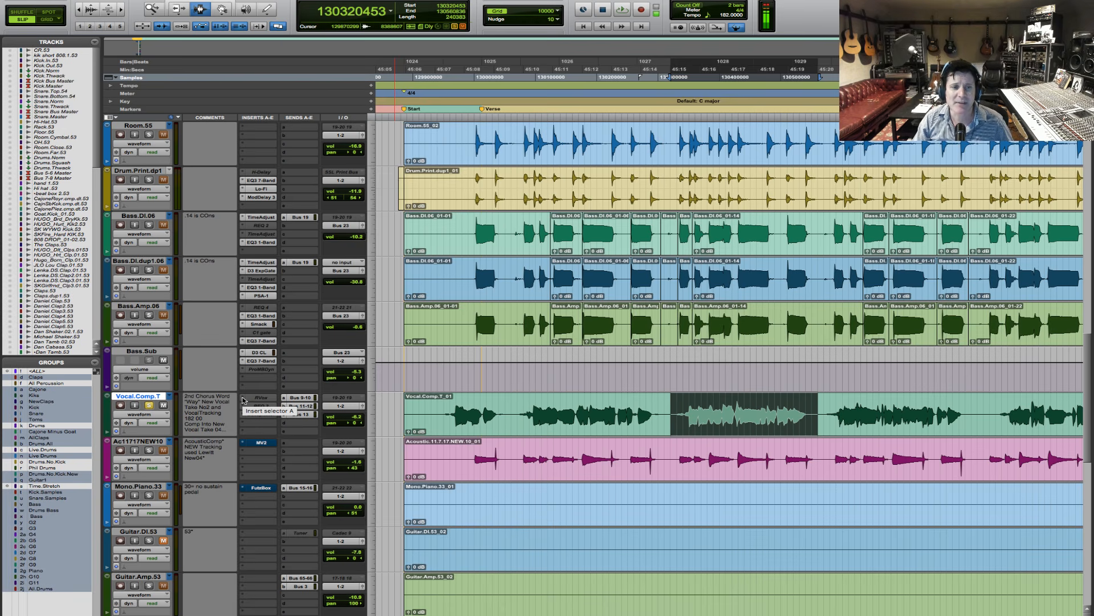
{"action": "left_click", "coordinate": [243, 401]}
{"action": "mouse_move", "coordinate": [285, 398]}
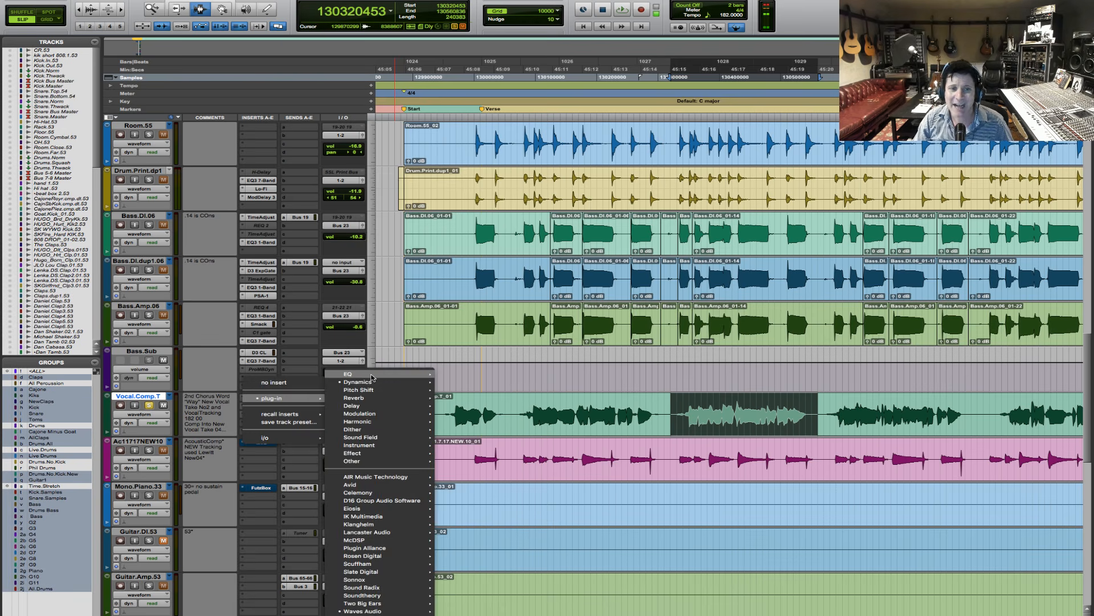
{"action": "mouse_move", "coordinate": [372, 376]}
{"action": "mouse_move", "coordinate": [371, 484]}
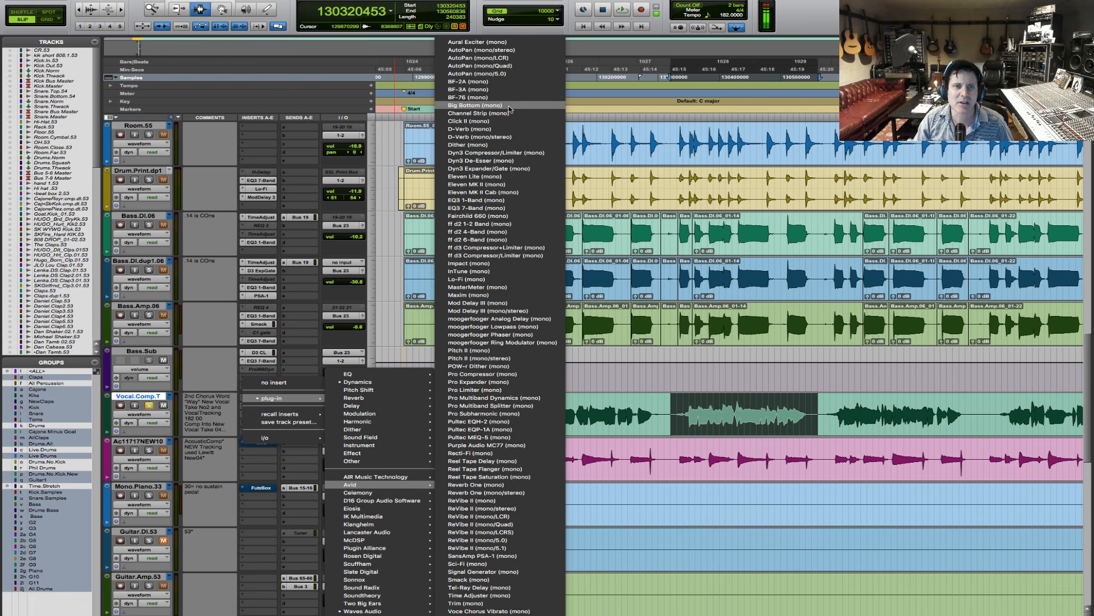
{"action": "key", "text": "Escape"}
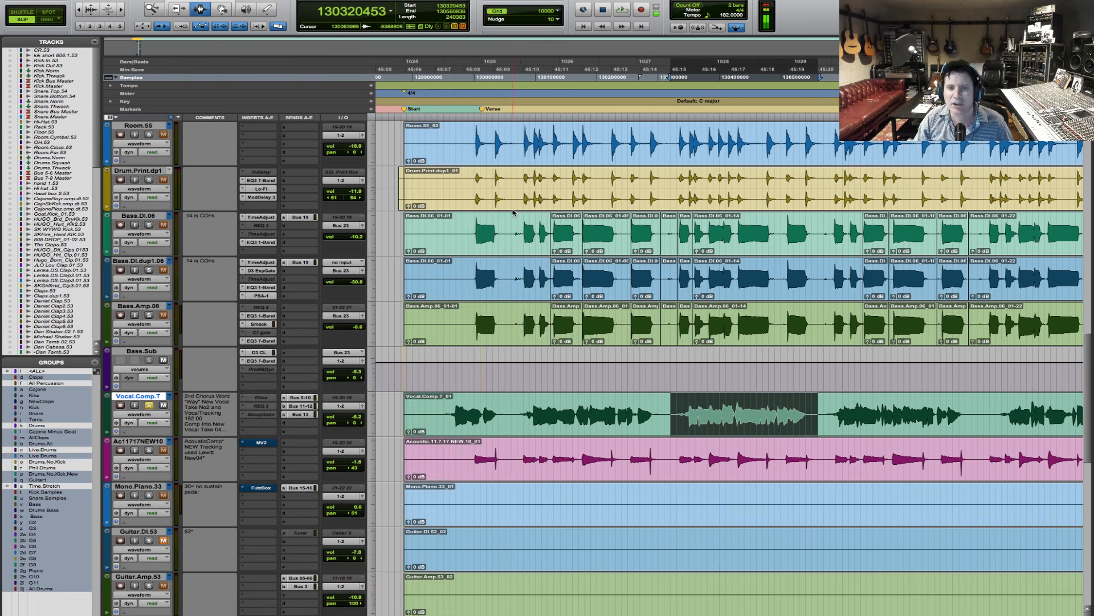
- Enable the vocal EQ's high-pass filter at 6 dB/oct, set it to 167.8 Hz, and audition the selected phrase
{"action": "key", "text": "space"}
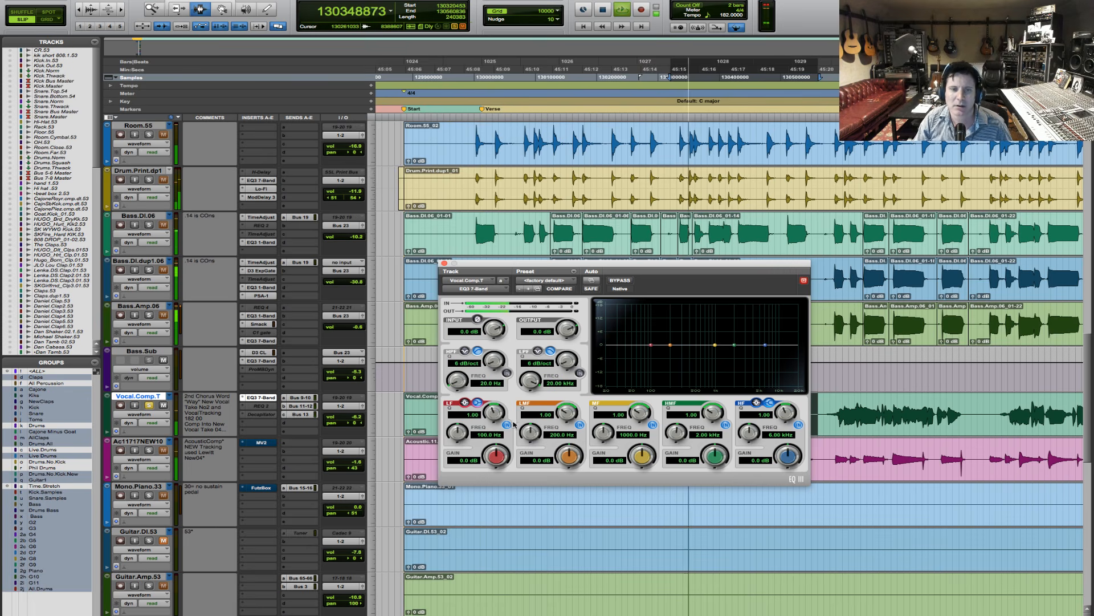
{"action": "left_click", "coordinate": [506, 373]}
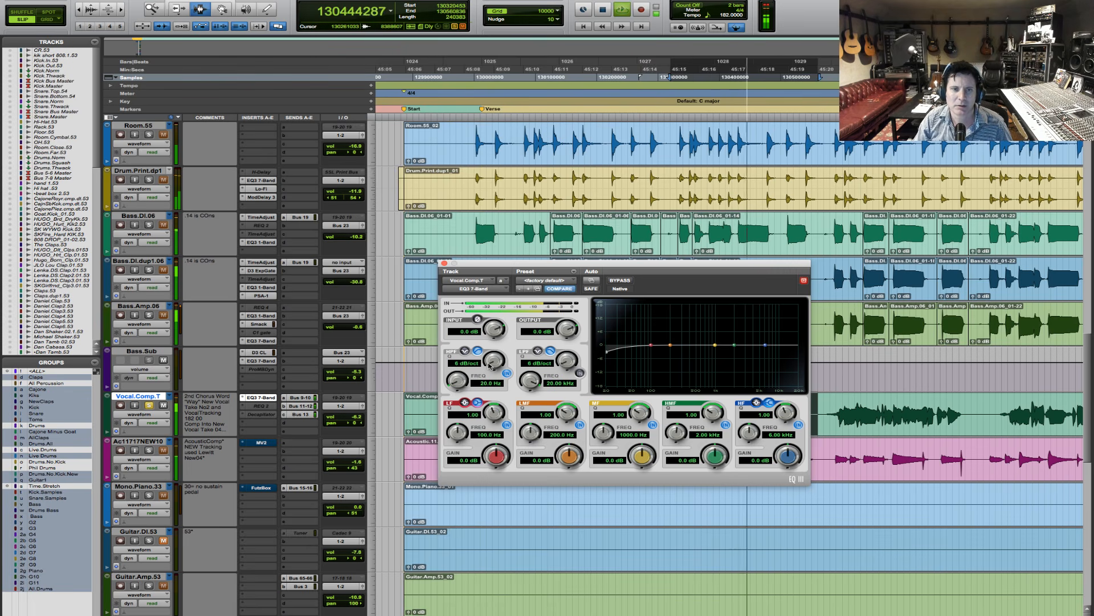
{"action": "left_click_drag", "start_coordinate": [457, 381], "coordinate": [458, 350]}
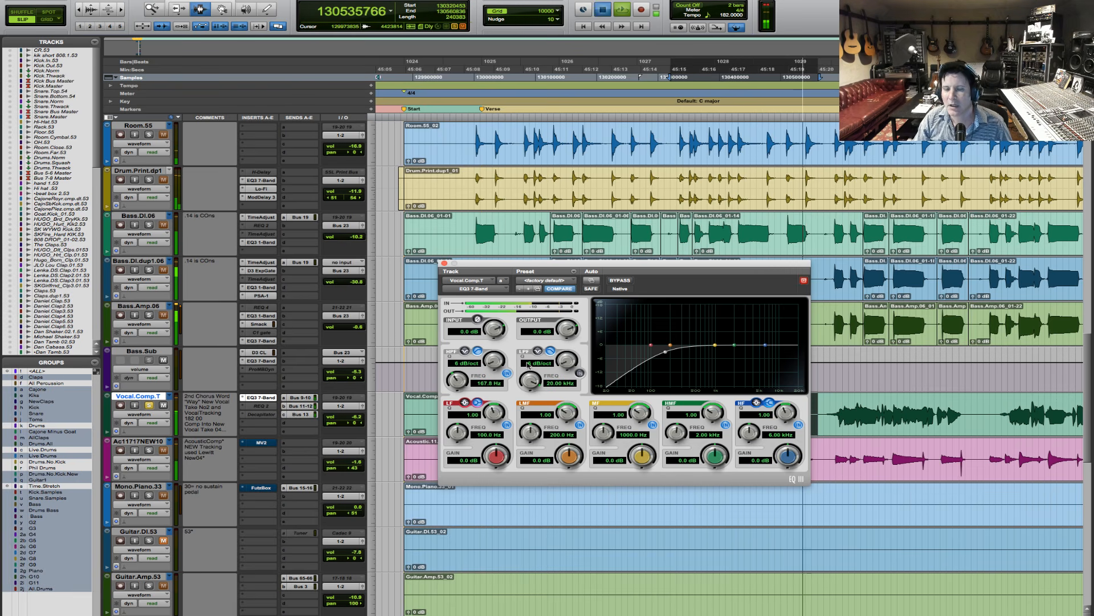
{"action": "key", "text": "space"}
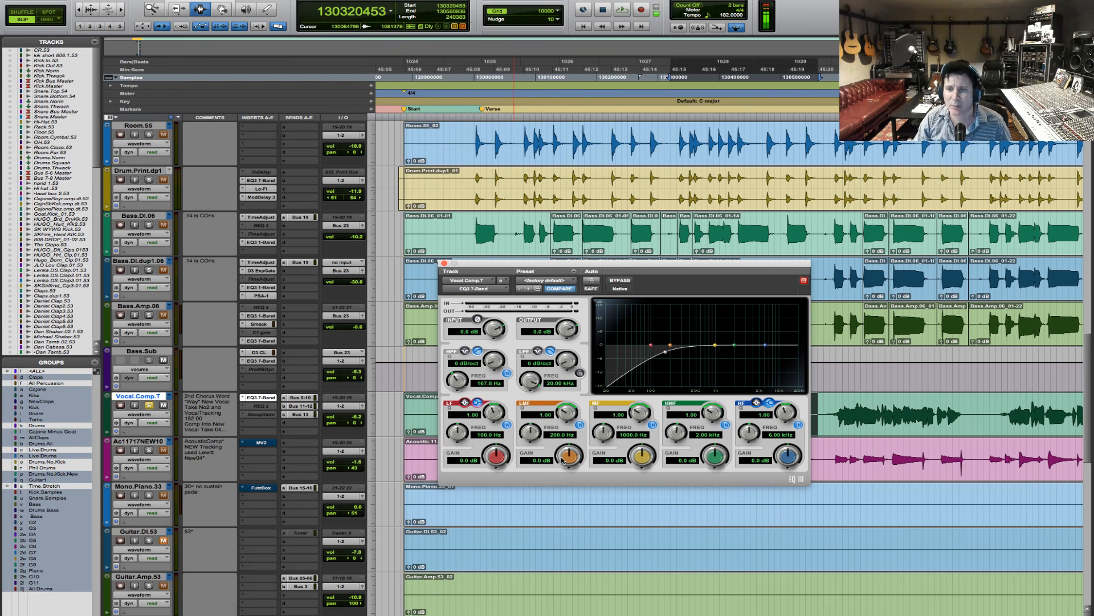
{"action": "key", "text": "space"}
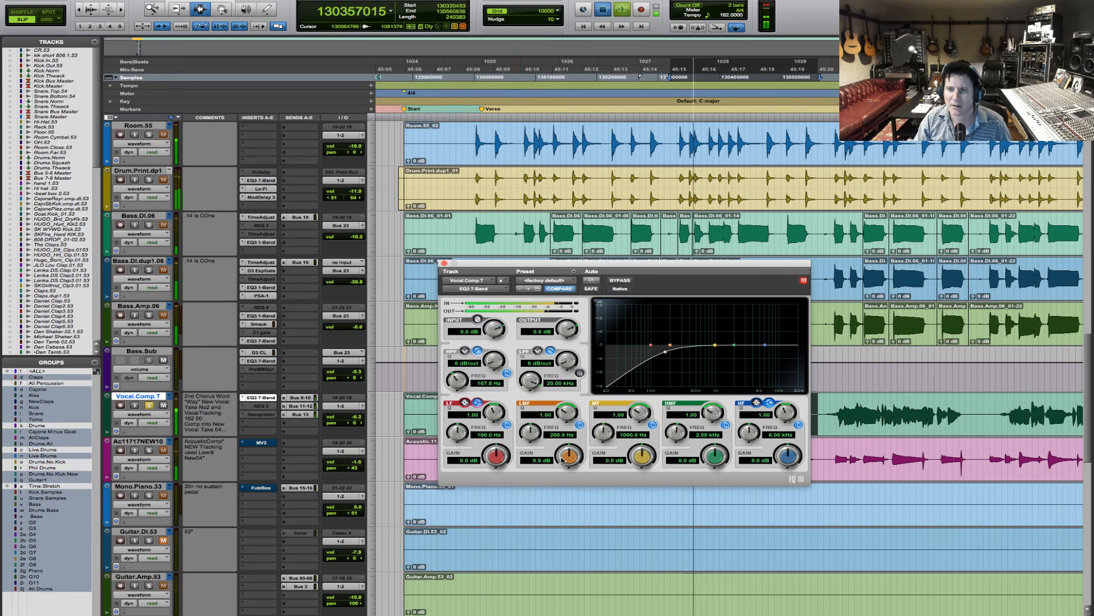
{"action": "key", "text": "space"}
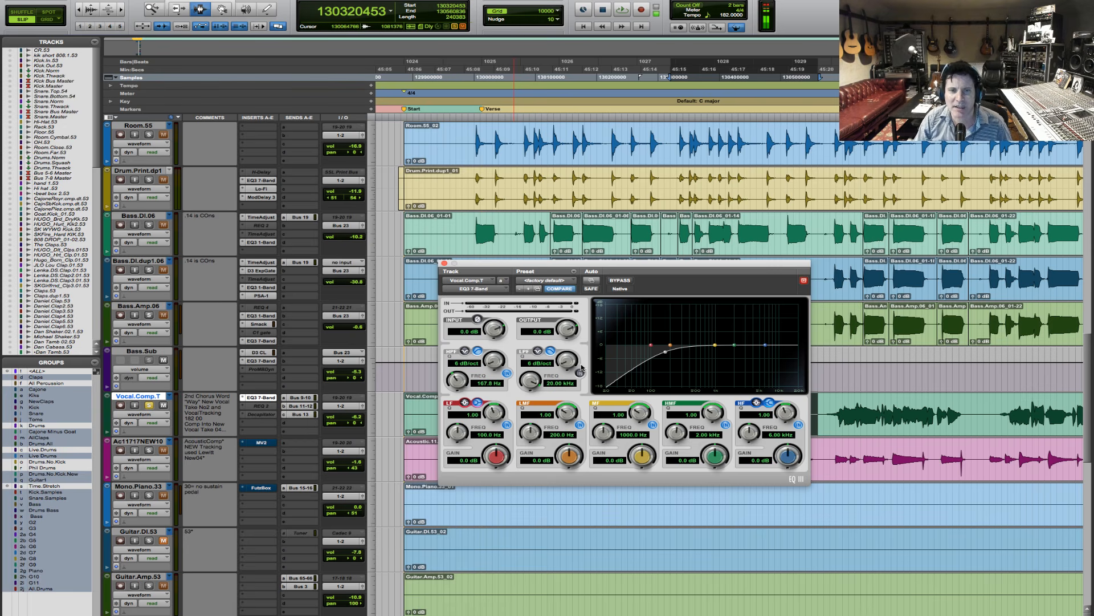
- Boost the vocal EQ's low-mid band at 200 Hz to 3.6 dB while auditioning the phrase
{"action": "key", "text": "space"}
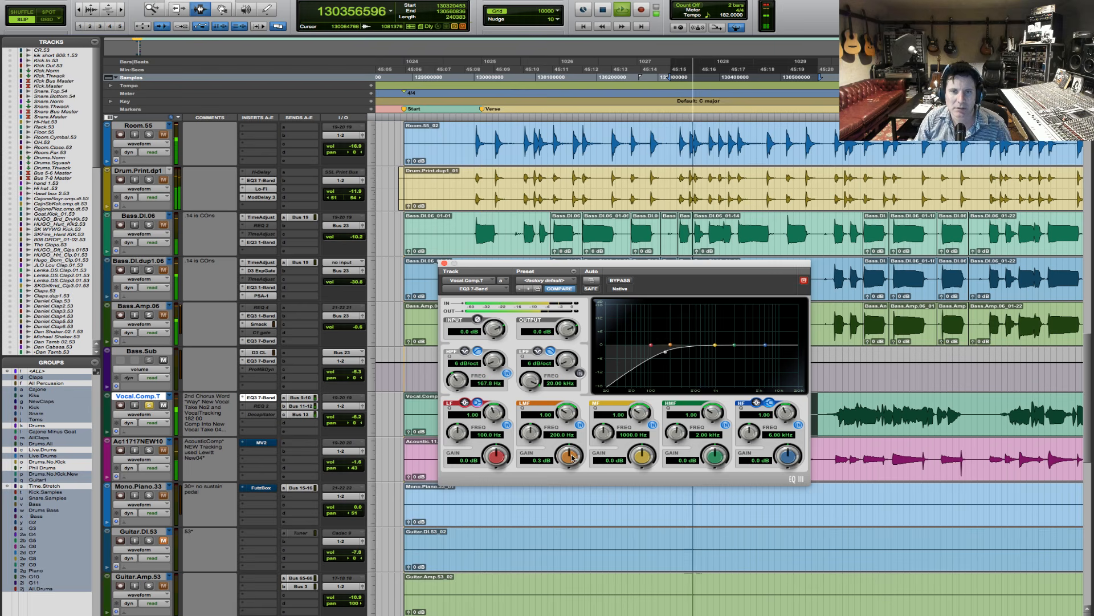
{"action": "mouse_move", "coordinate": [570, 459]}
{"action": "left_mouse_down"}
{"action": "mouse_move", "coordinate": [574, 444]}
{"action": "mouse_move", "coordinate": [571, 468]}
{"action": "left_mouse_up"}
{"action": "key", "text": "space"}
{"action": "key", "text": "space"}
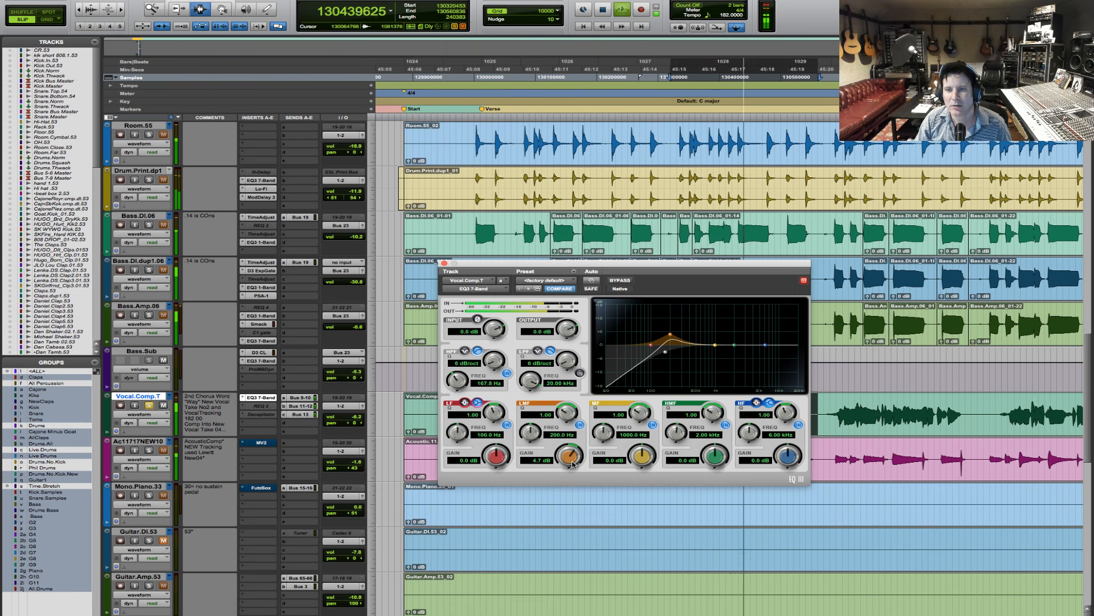
{"action": "left_click_drag", "start_coordinate": [573, 464], "coordinate": [571, 464]}
{"action": "key", "text": "space"}
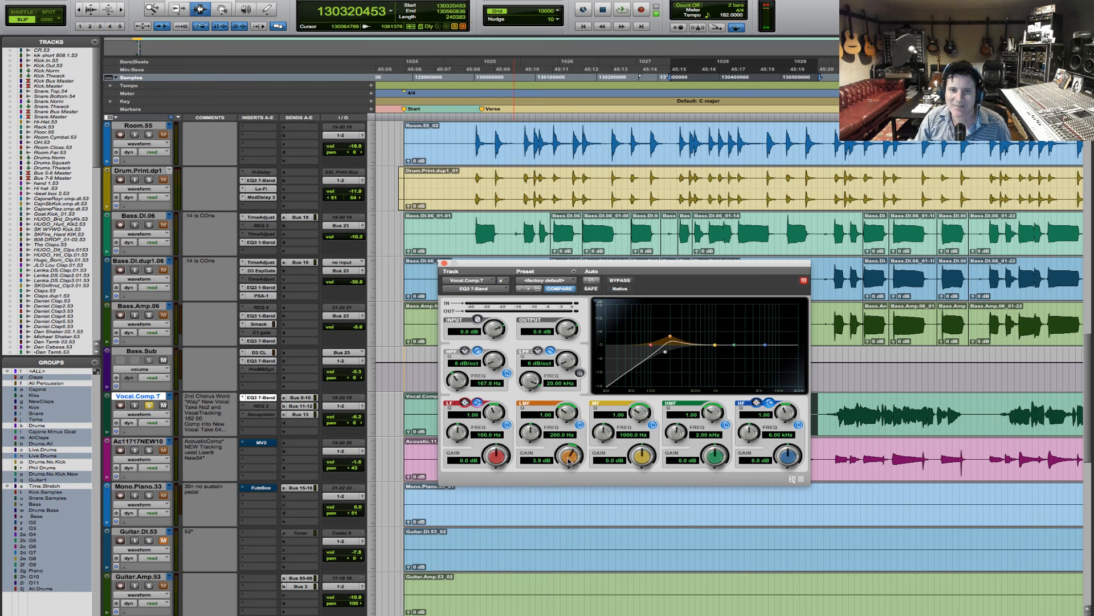
{"action": "left_click_drag", "start_coordinate": [570, 459], "coordinate": [569, 464]}
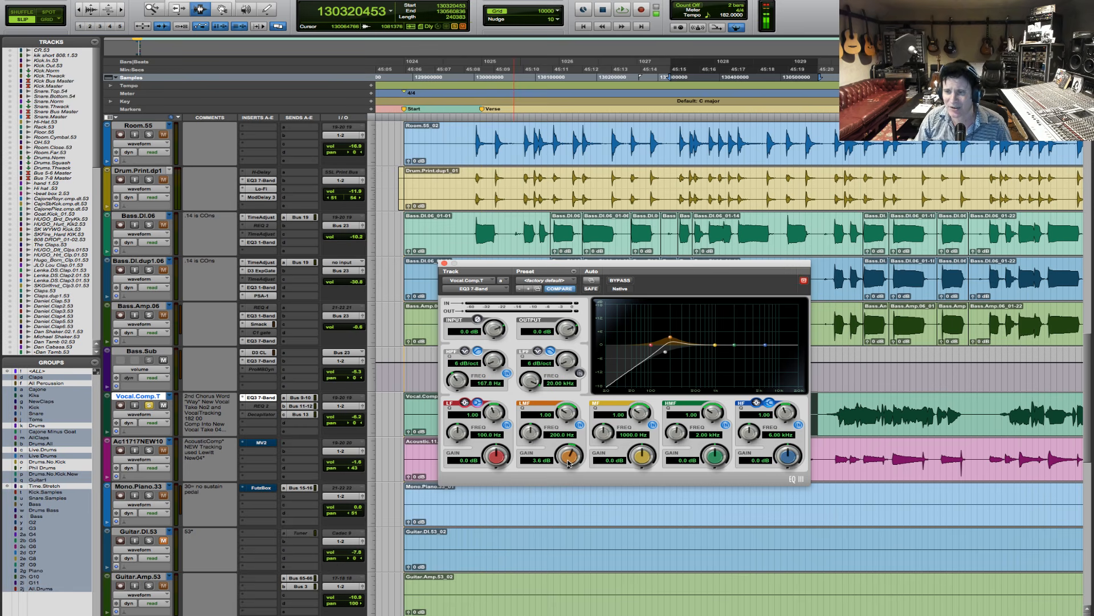
{"action": "key", "text": "space"}
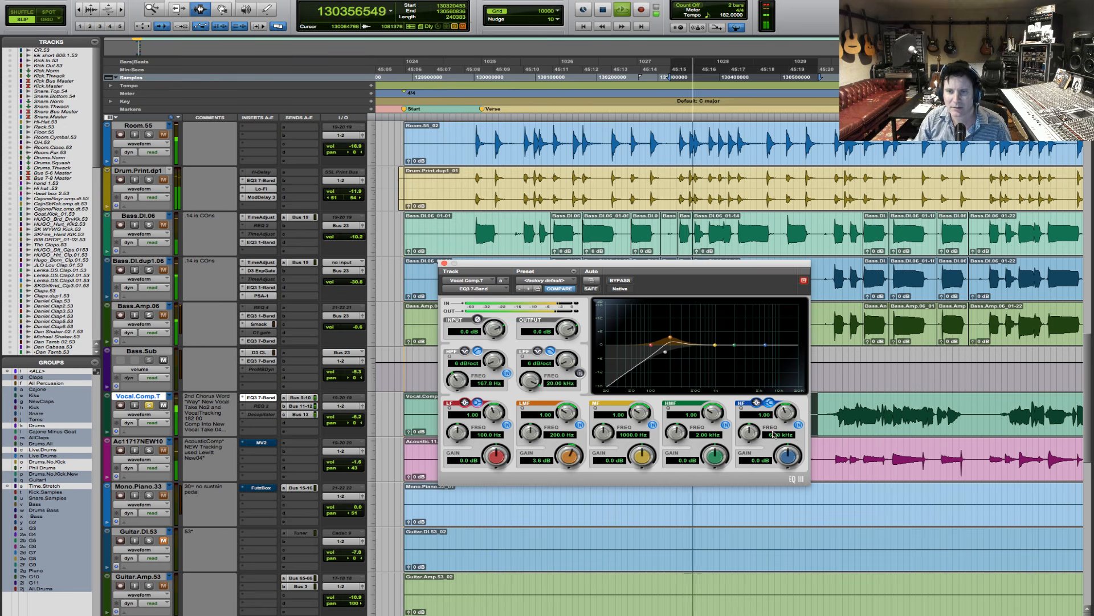
{"action": "key", "text": "space"}
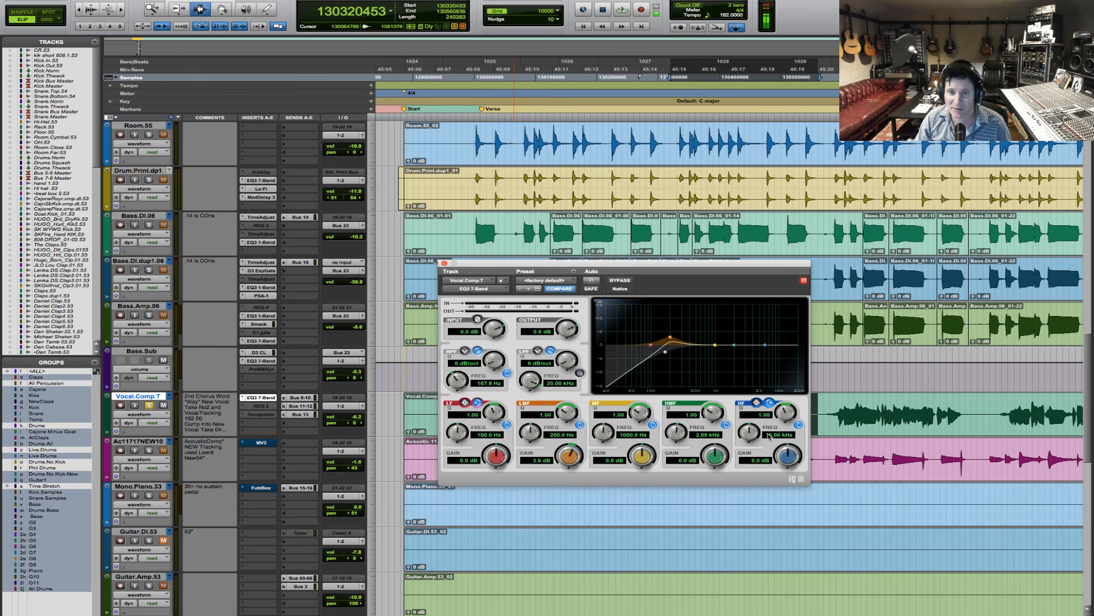
- Boost the vocal EQ's high band by 3.7 dB at 7.10 kHz and the high-mid band by 6.8 dB at 4.40 kHz during playback
{"action": "key", "text": "space"}
{"action": "left_click_drag", "start_coordinate": [750, 433], "coordinate": [786, 440]}
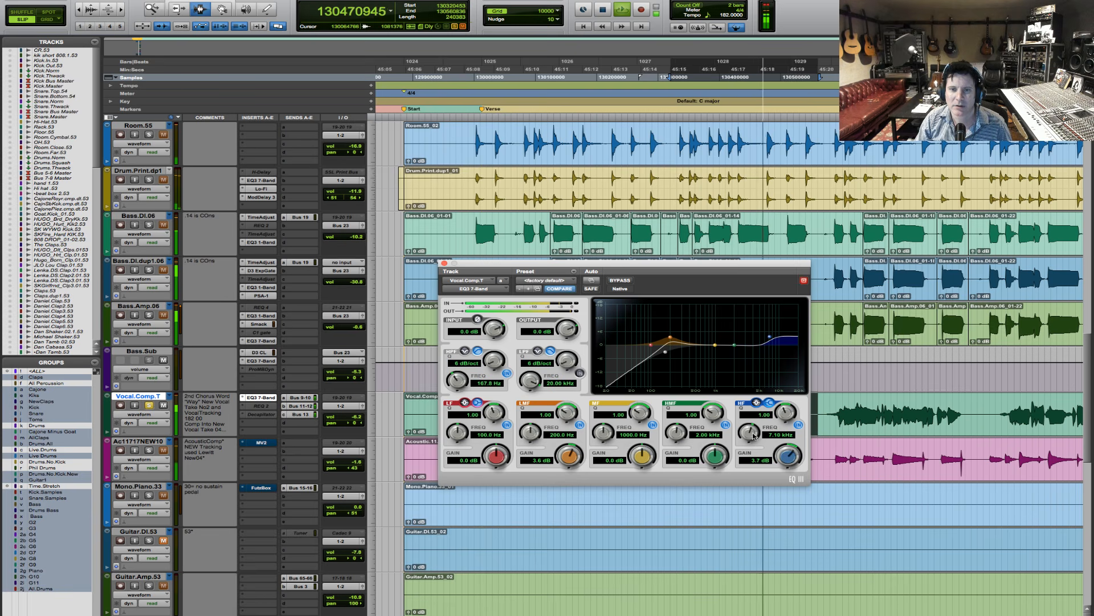
{"action": "left_click_drag", "start_coordinate": [714, 454], "coordinate": [690, 424]}
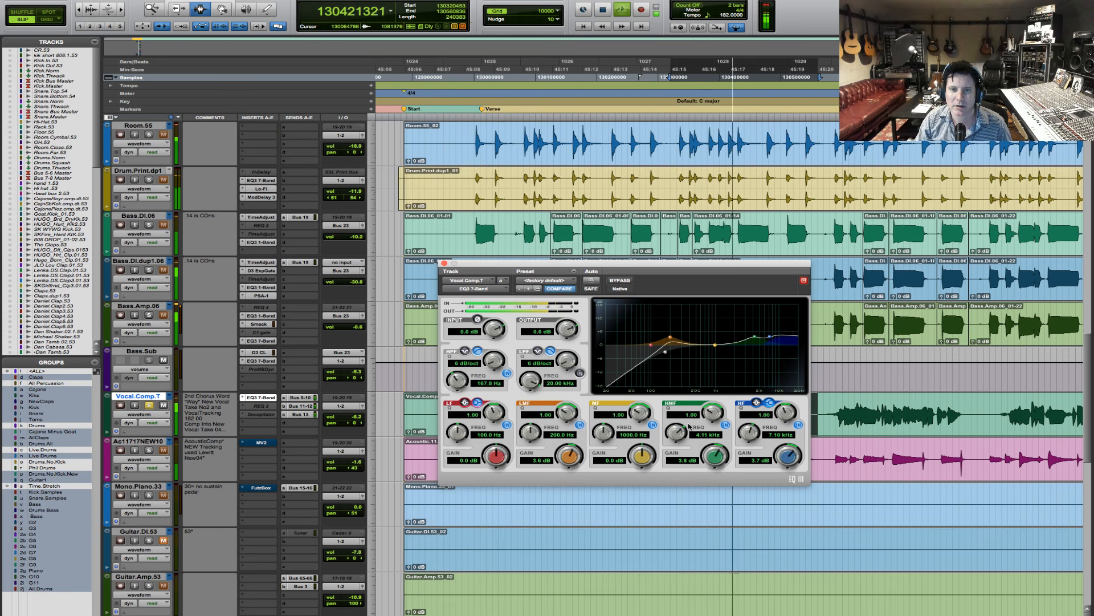
{"action": "left_click_drag", "start_coordinate": [715, 458], "coordinate": [715, 450]}
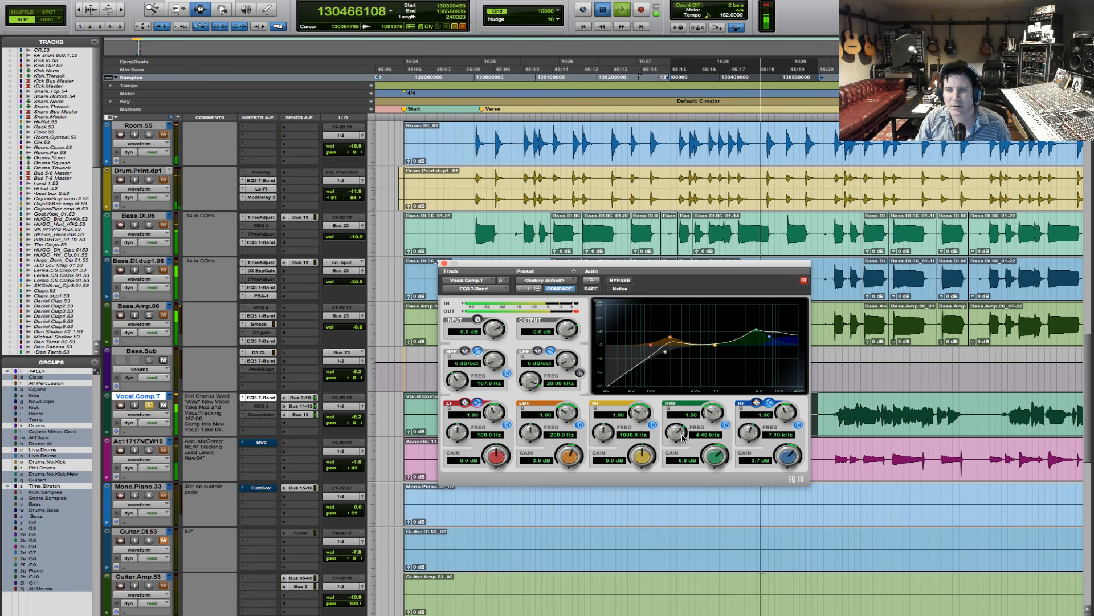
{"action": "key", "text": "space"}
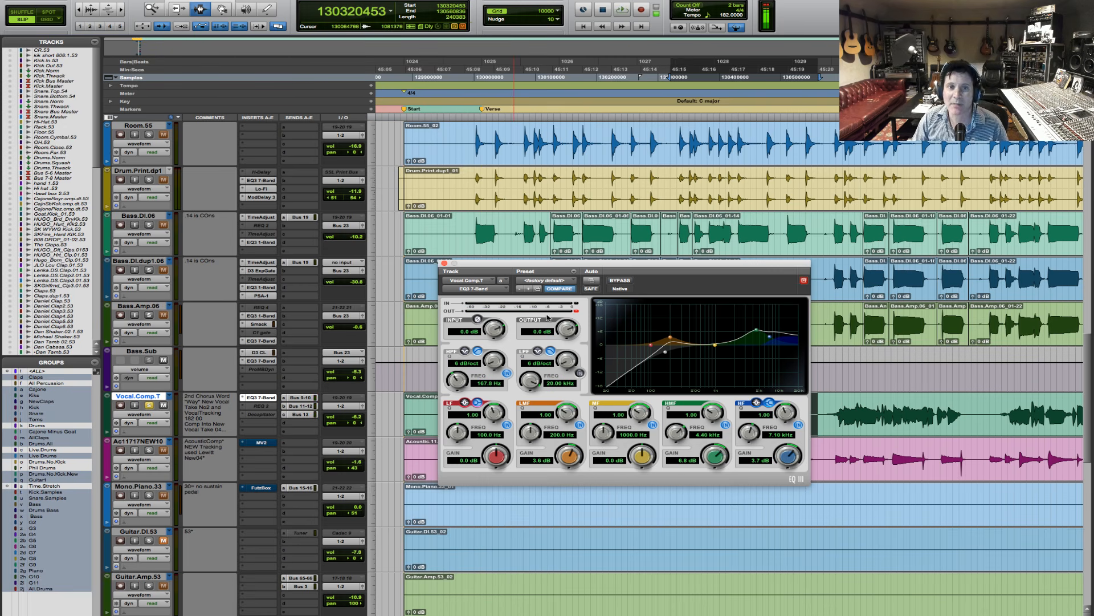
- Compare the selected vocal phrase with the EQ3 7-Band bypassed and active during playback
{"action": "left_click", "coordinate": [620, 281]}
{"action": "key", "text": "space"}
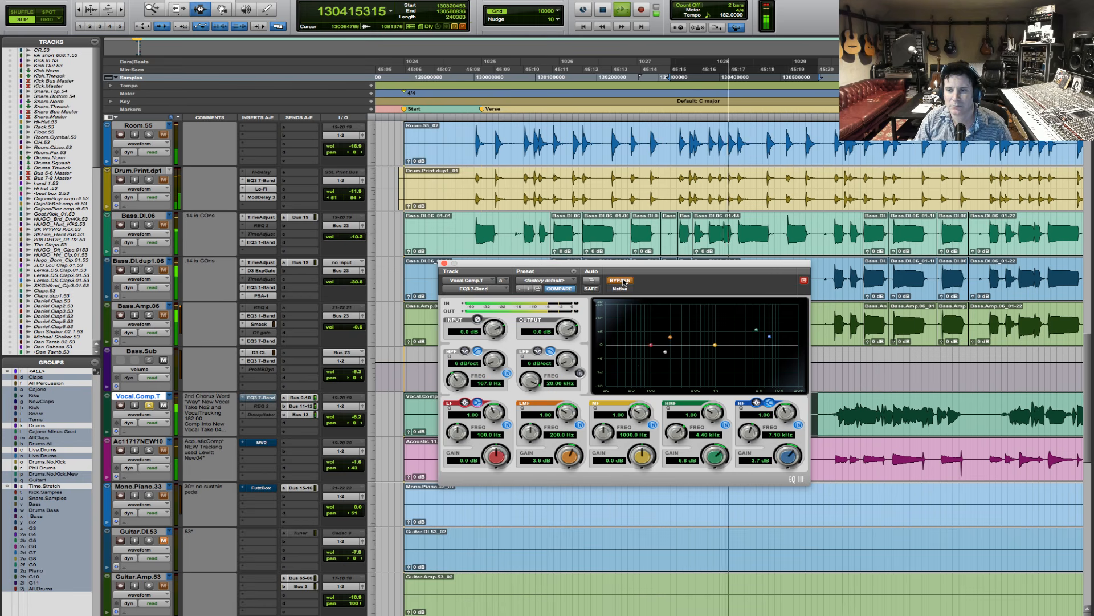
{"action": "left_click", "coordinate": [624, 282]}
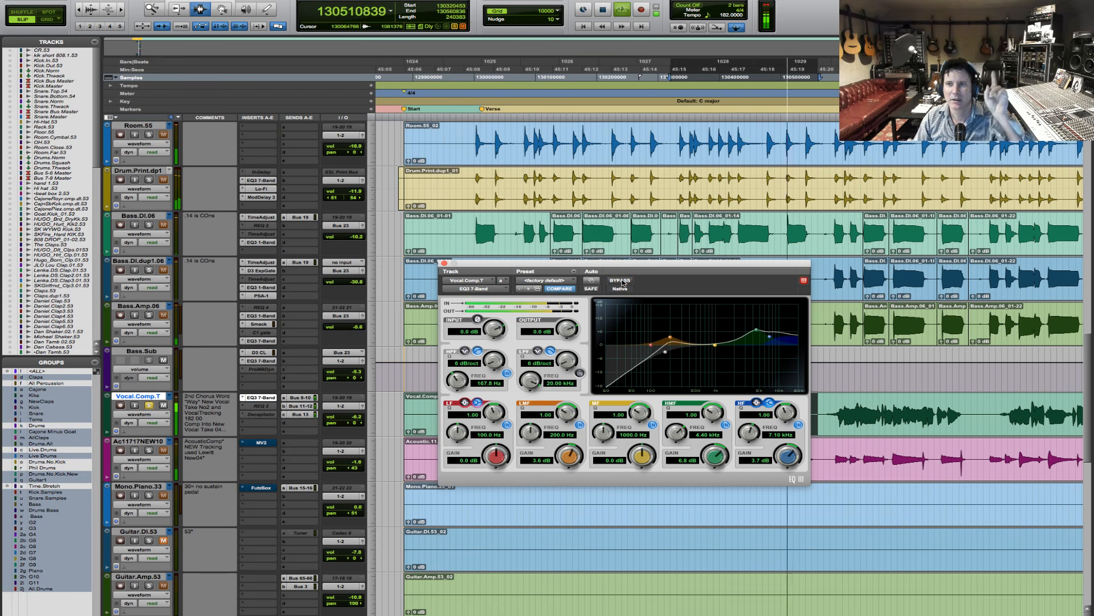
- Audition the selected vocal phrase repeatedly with the boosted EQ3 7-Band active
{"action": "key", "text": "space"}
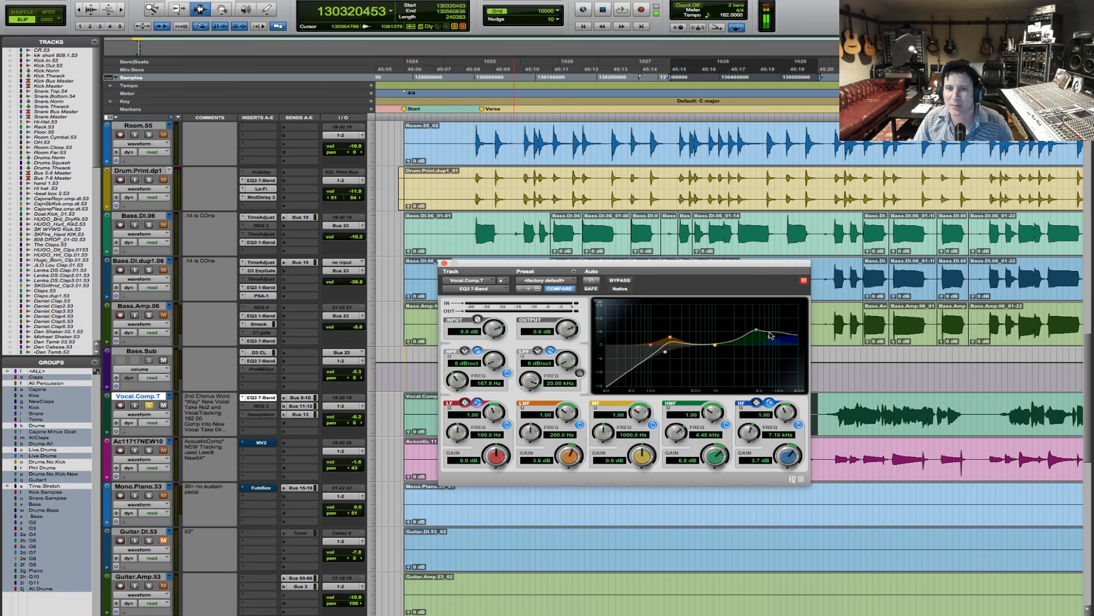
{"action": "key", "text": "space"}
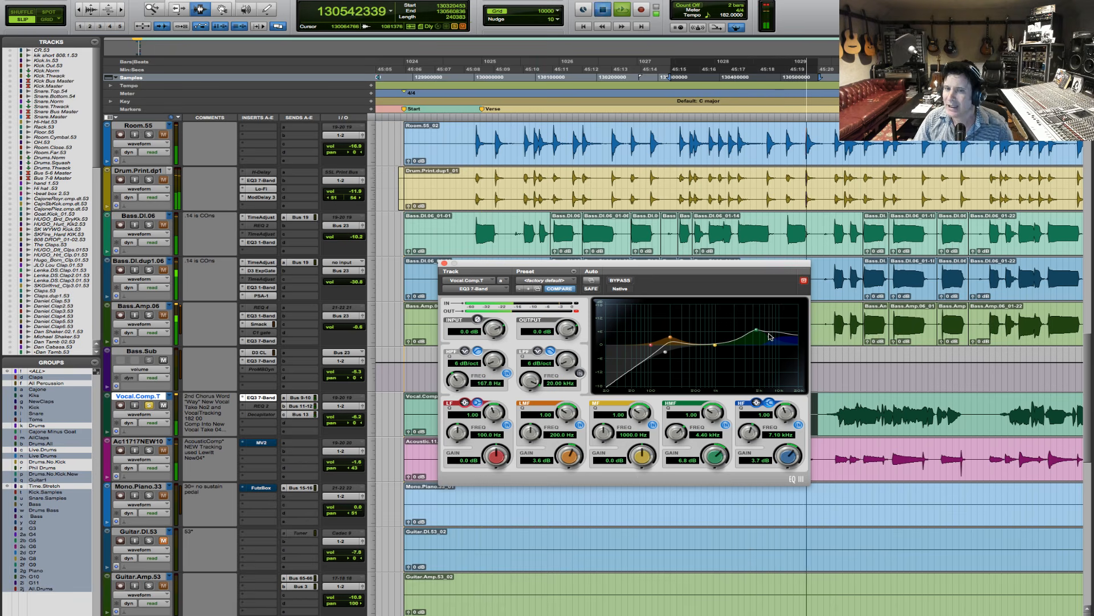
{"action": "key", "text": "space"}
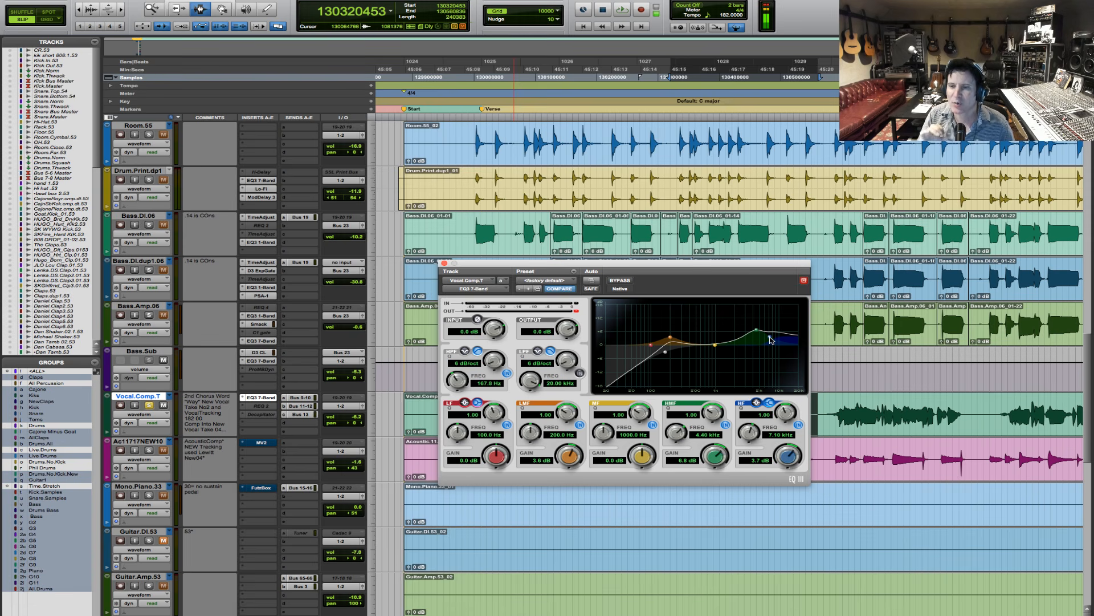
{"action": "key", "text": "space"}
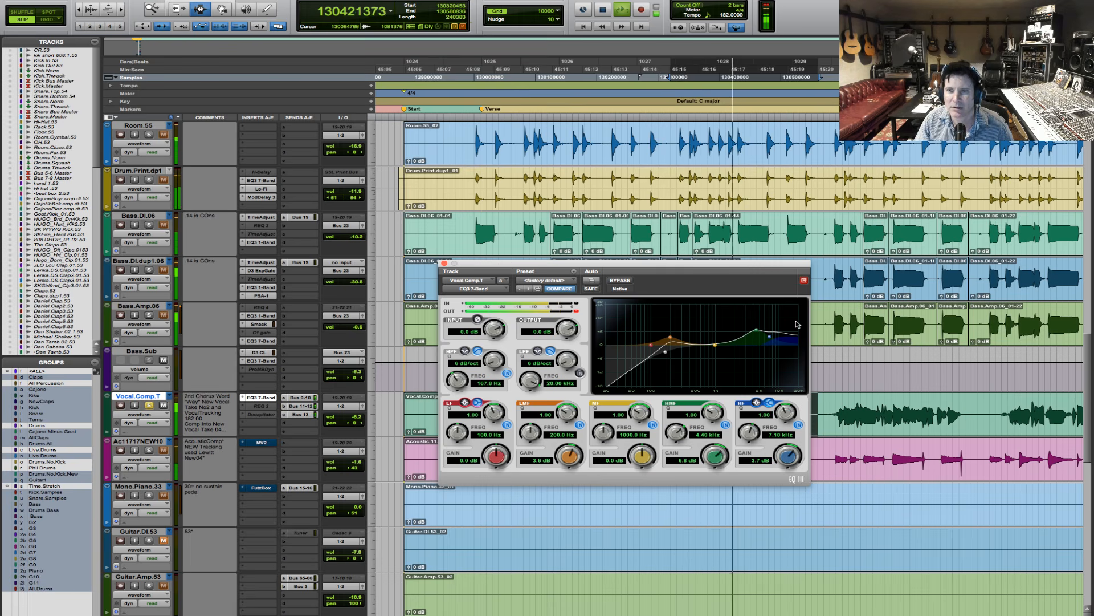
{"action": "key", "text": "space"}
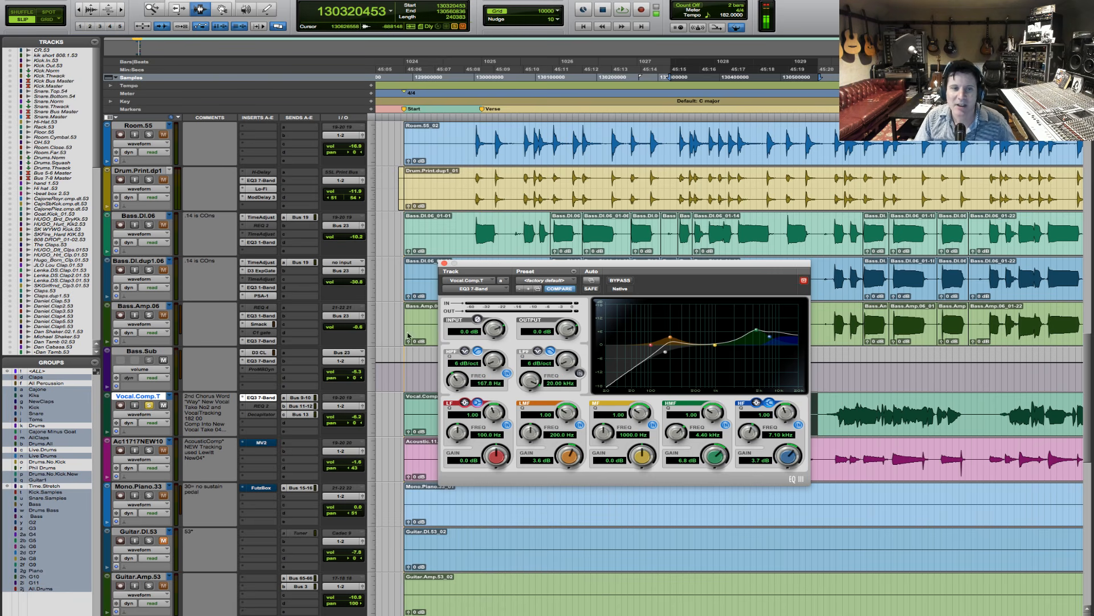
- Copy the vocal's EQ3 7-Band to insert C, bypass the original in insert A, and open the copy
{"action": "left_click", "coordinate": [263, 417]}
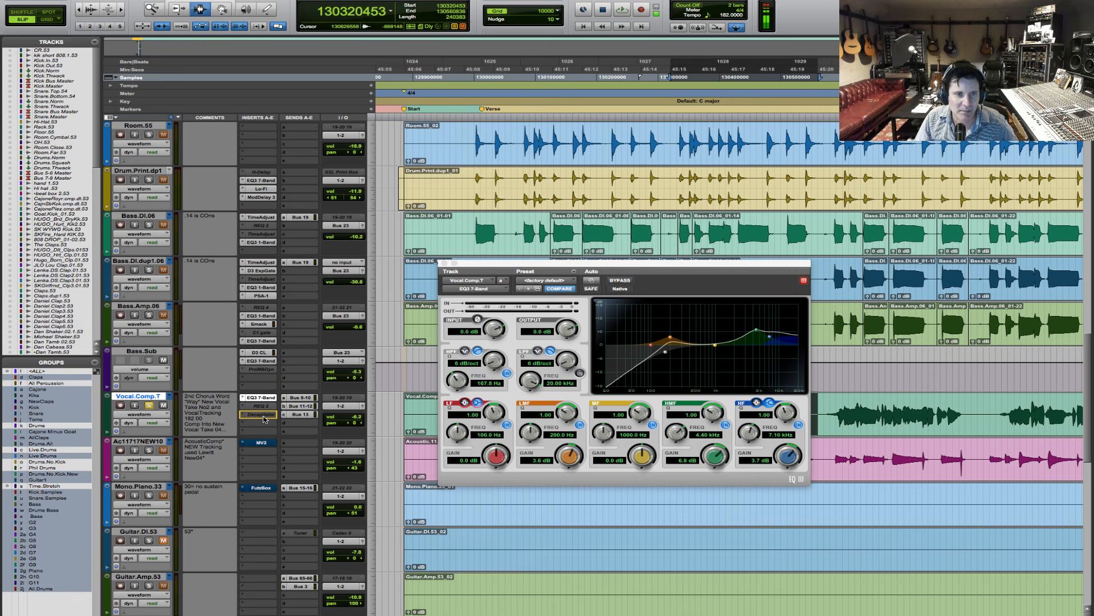
{"action": "left_click_drag", "start_coordinate": [263, 417], "coordinate": [264, 415]}
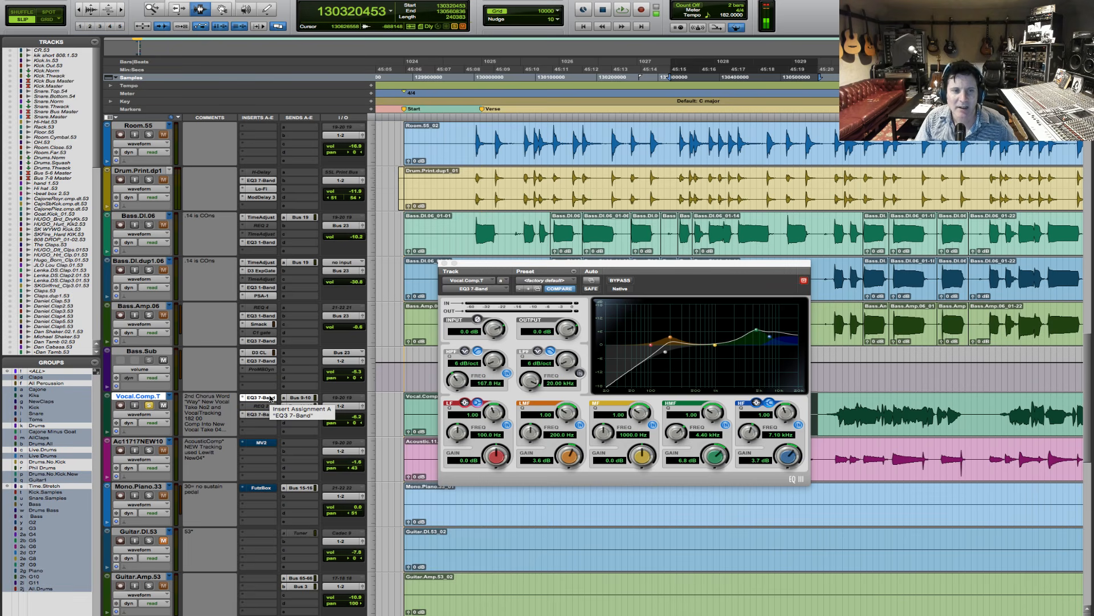
{"action": "left_click", "coordinate": [271, 397], "text": "super"}
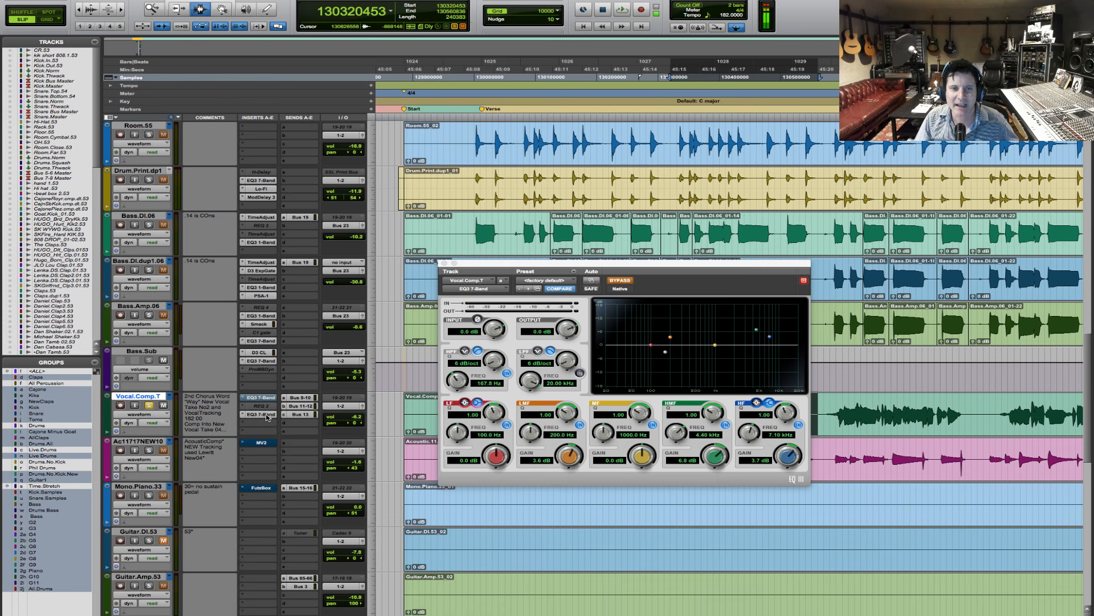
{"action": "left_click", "coordinate": [266, 416]}
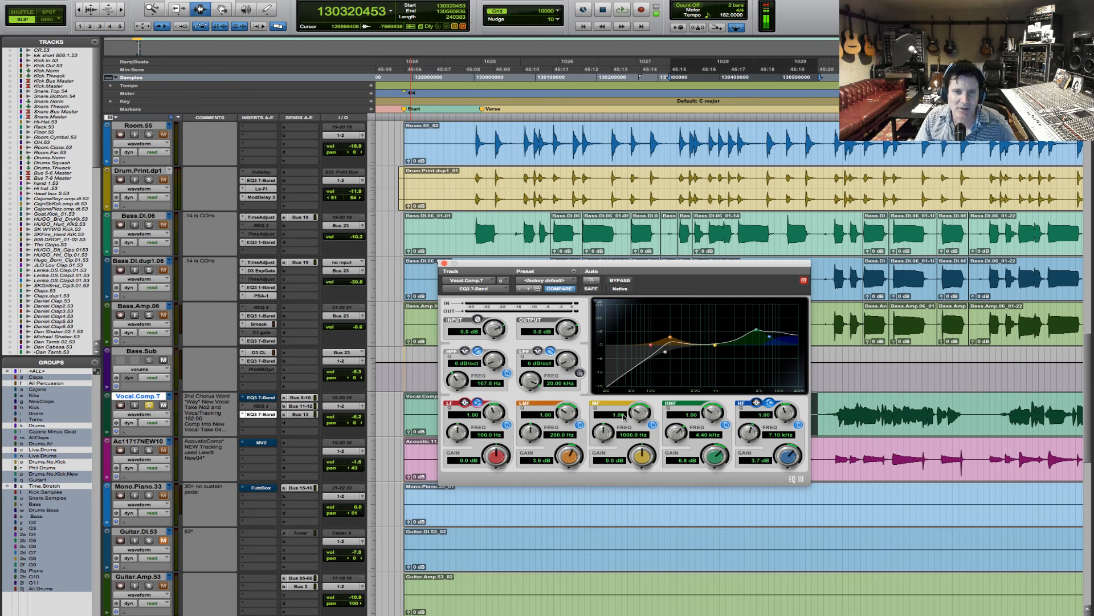
- Flatten the copied EQ by zeroing its high, high-mid and low-mid gains, resetting the high-pass frequency to 20 Hz and disabling that filter
{"action": "left_click", "coordinate": [788, 456], "text": "alt"}
{"action": "left_click", "coordinate": [715, 456], "text": "alt"}
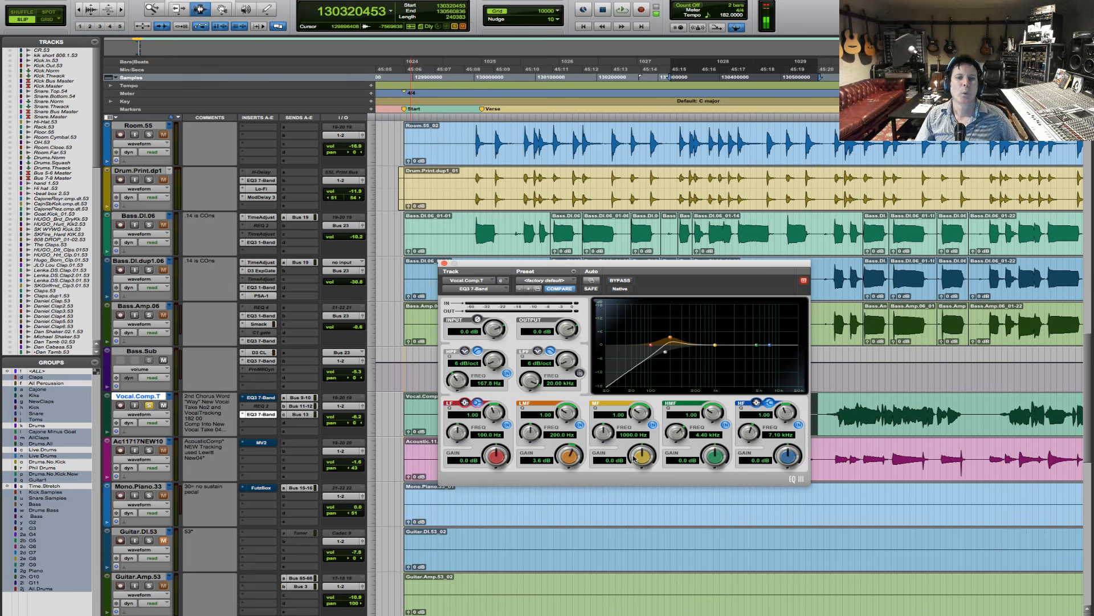
{"action": "left_click", "coordinate": [456, 380], "text": "alt"}
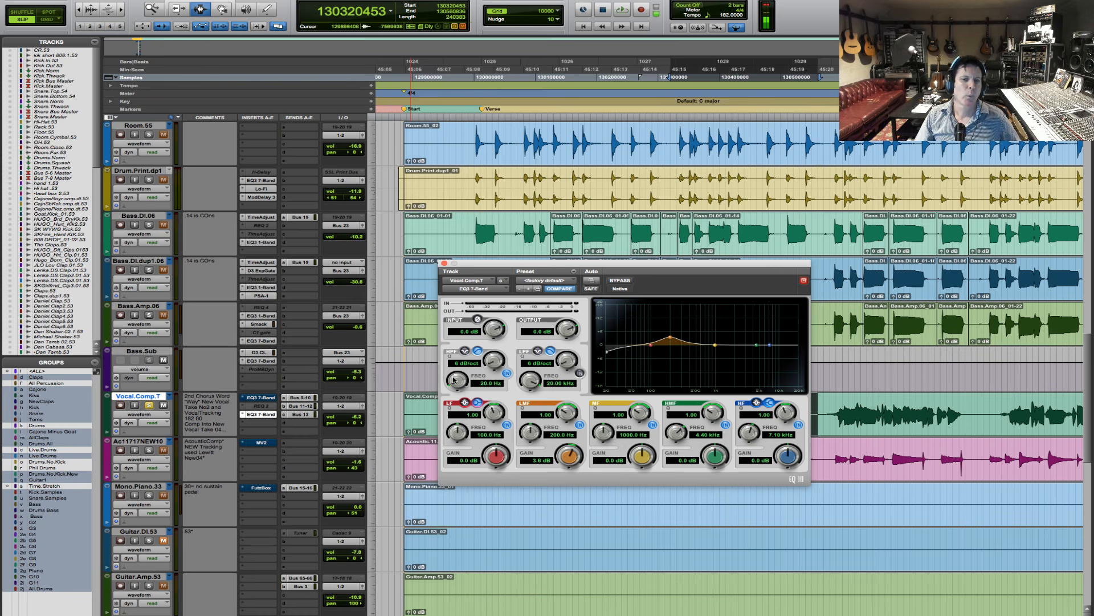
{"action": "left_click", "coordinate": [570, 456], "text": "alt"}
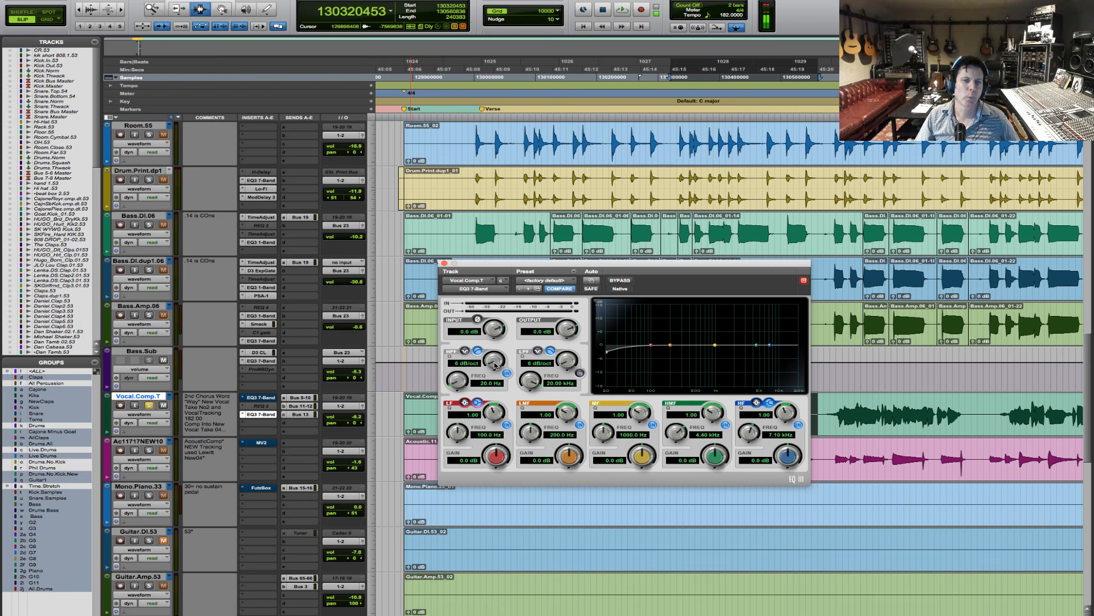
{"action": "left_click", "coordinate": [507, 373]}
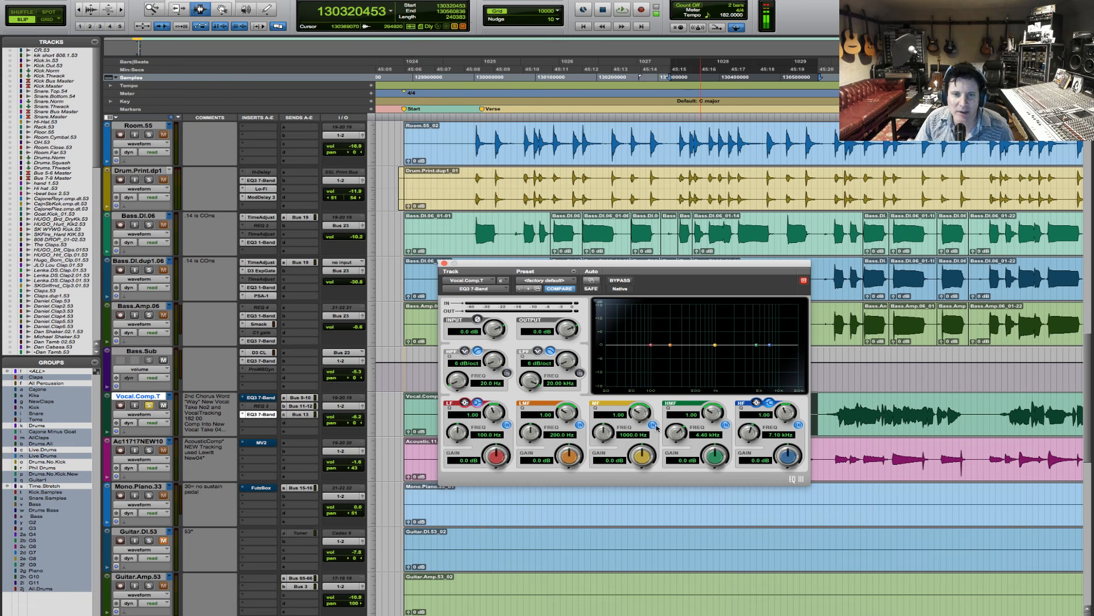
- Cut the copied EQ's mid band by about 6 dB at about 695 Hz and audition the vocal phrase
{"action": "left_click_drag", "start_coordinate": [613, 437], "coordinate": [604, 438]}
{"action": "key", "text": "space"}
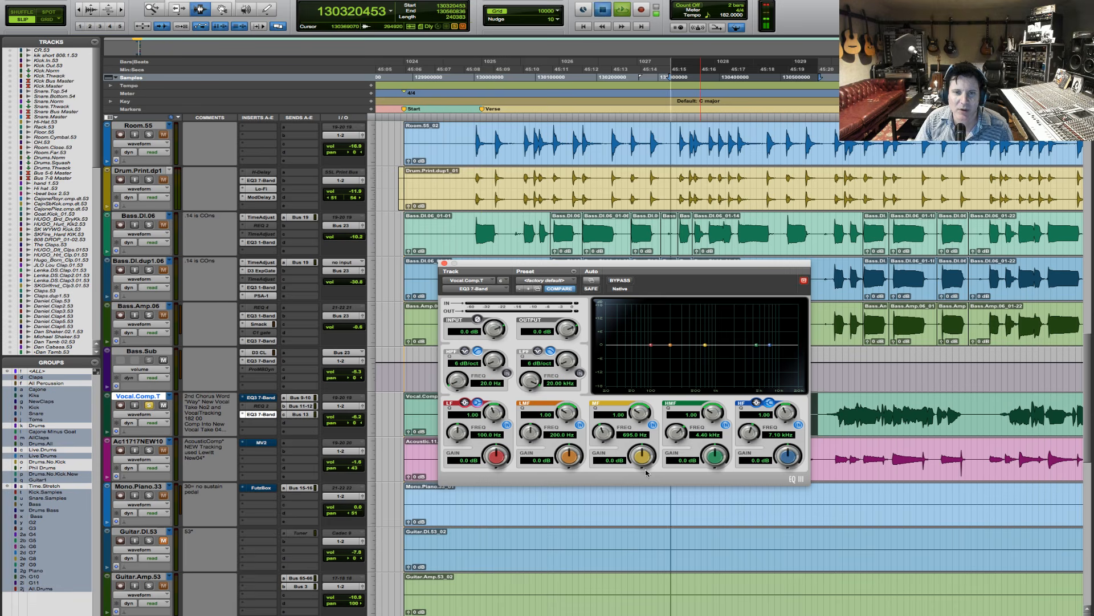
{"action": "left_click_drag", "start_coordinate": [641, 454], "coordinate": [631, 469]}
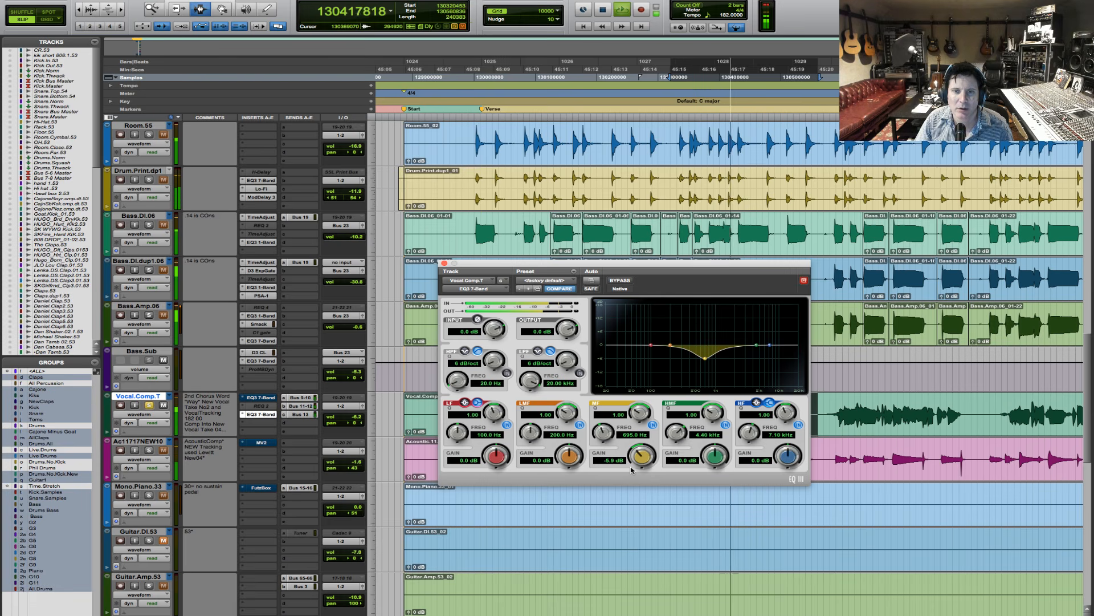
{"action": "key", "text": "space"}
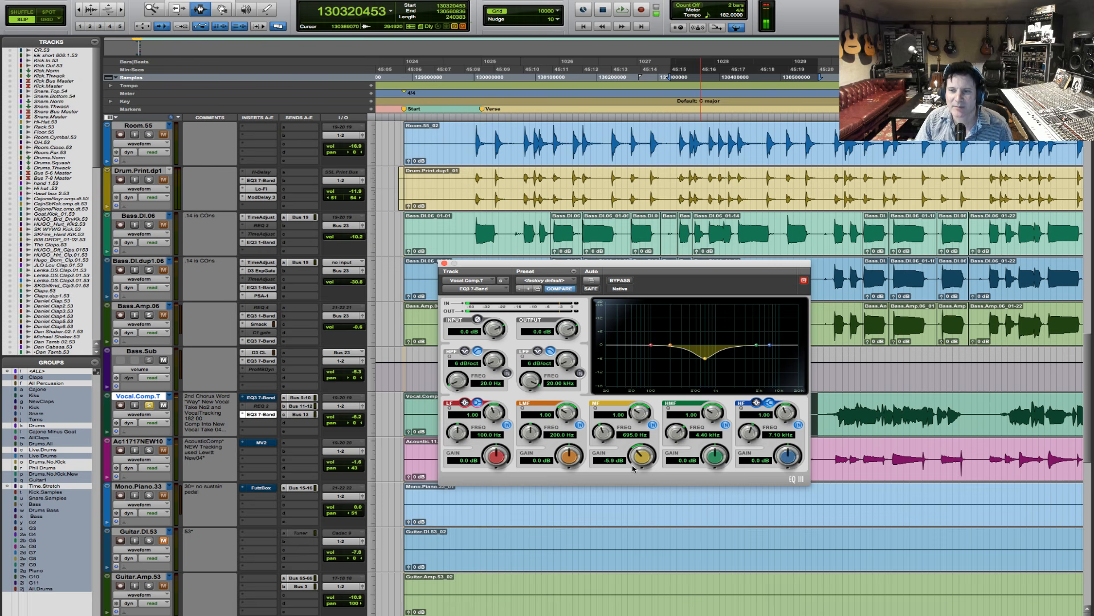
{"action": "key", "text": "space"}
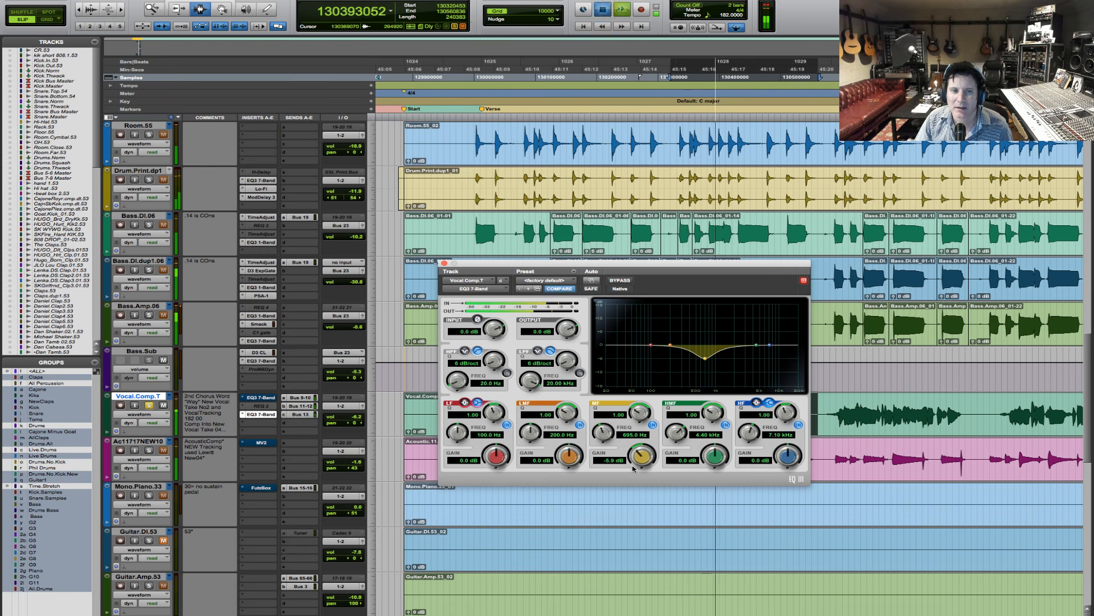
{"action": "key", "text": "space"}
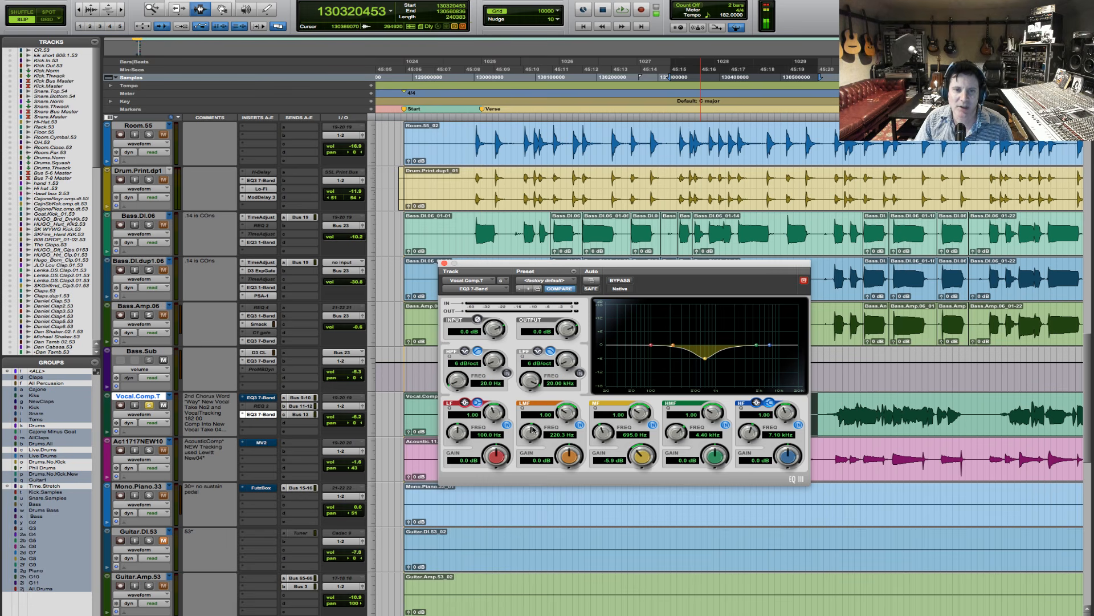
- Cut the low-mid band by 3.0 dB at 440.1 Hz and narrow the low-mid Q to 4.12 and mid Q to 3.72, auditioning briefly
{"action": "left_click_drag", "start_coordinate": [534, 431], "coordinate": [540, 411]}
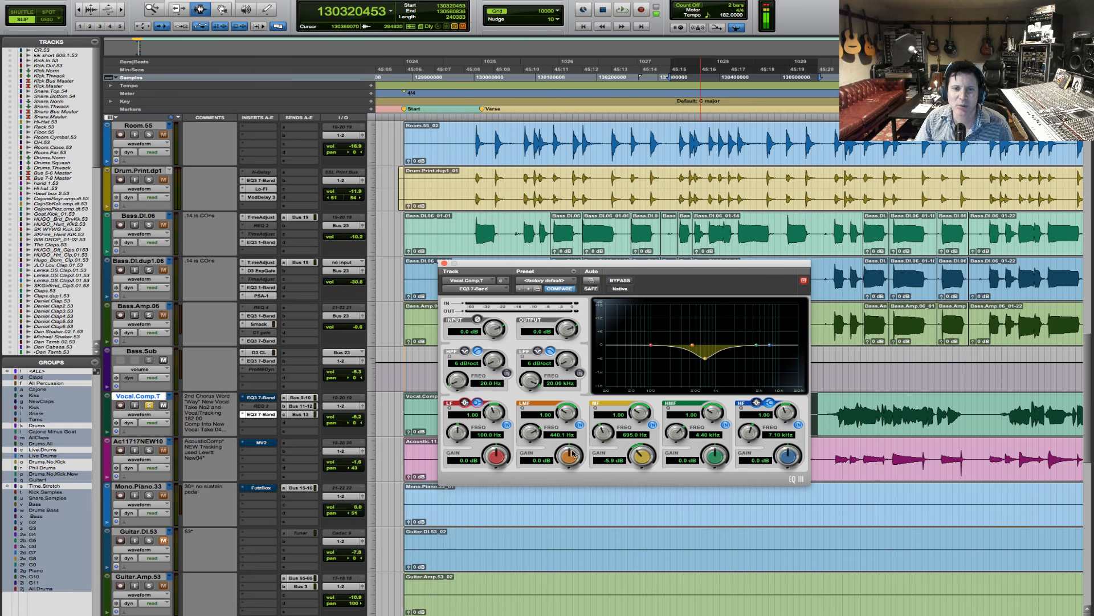
{"action": "left_click_drag", "start_coordinate": [574, 454], "coordinate": [567, 460]}
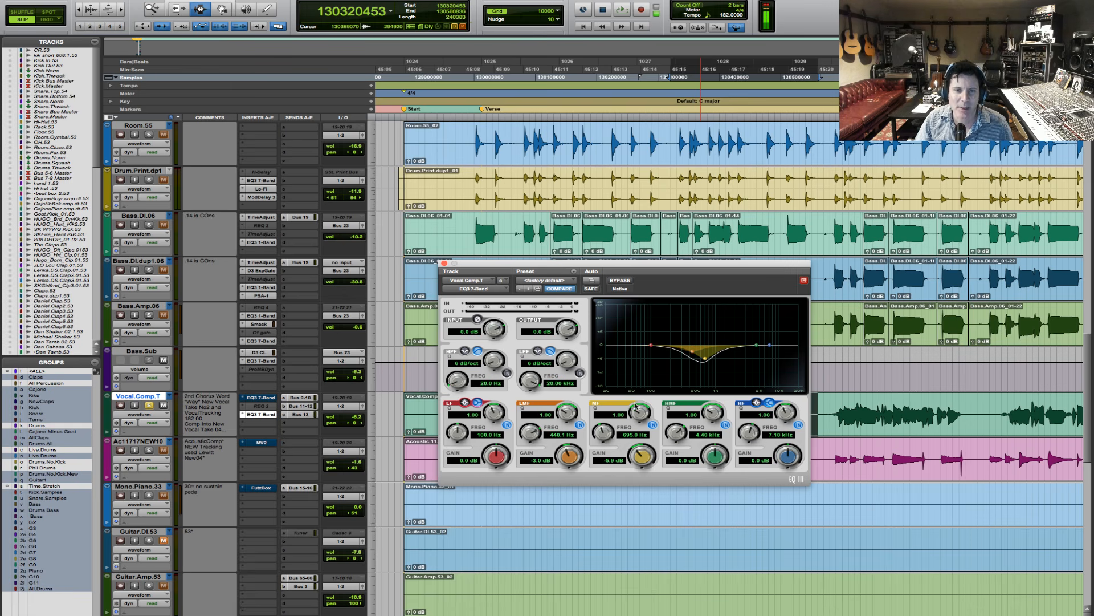
{"action": "left_click_drag", "start_coordinate": [643, 416], "coordinate": [569, 399]}
{"action": "key", "text": "space"}
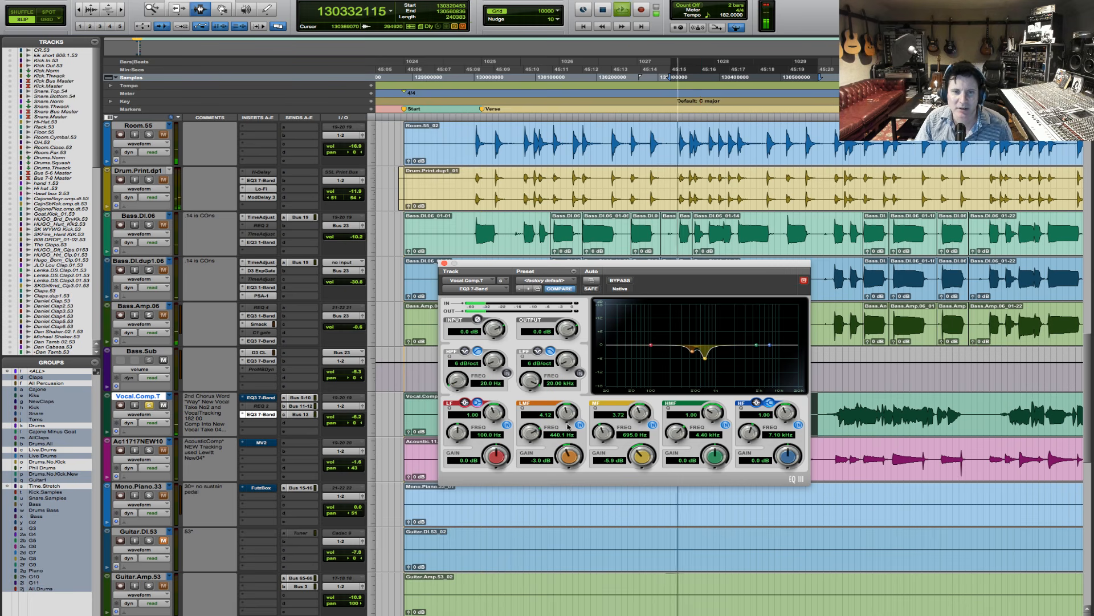
{"action": "key", "text": "space"}
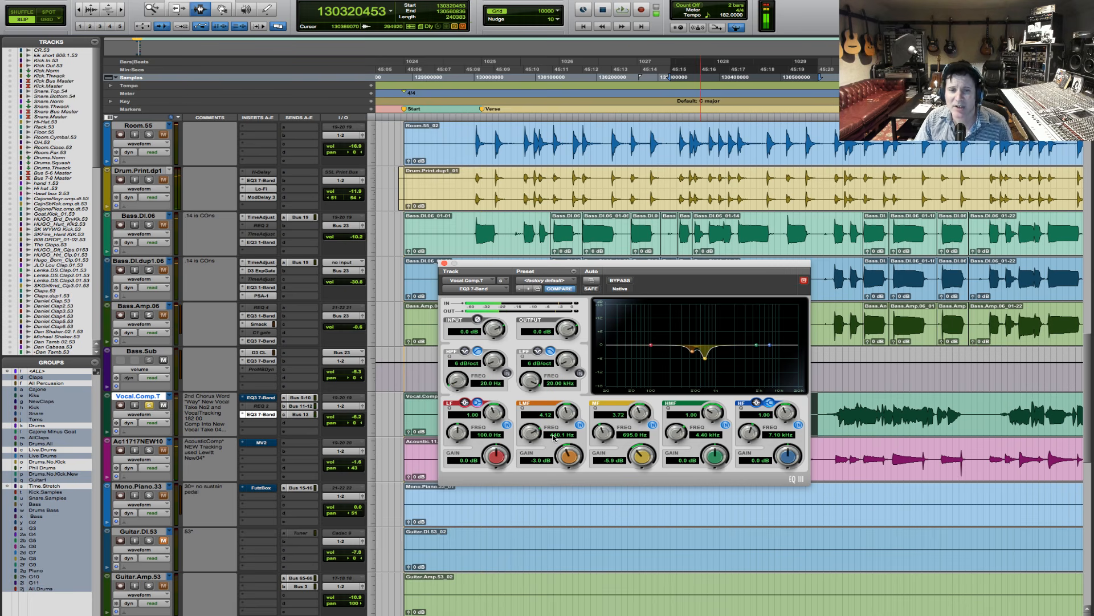
- Enable the copied EQ's high-pass filter, set it to 189.1 Hz, and audition the vocal phrase
{"action": "left_click", "coordinate": [507, 372]}
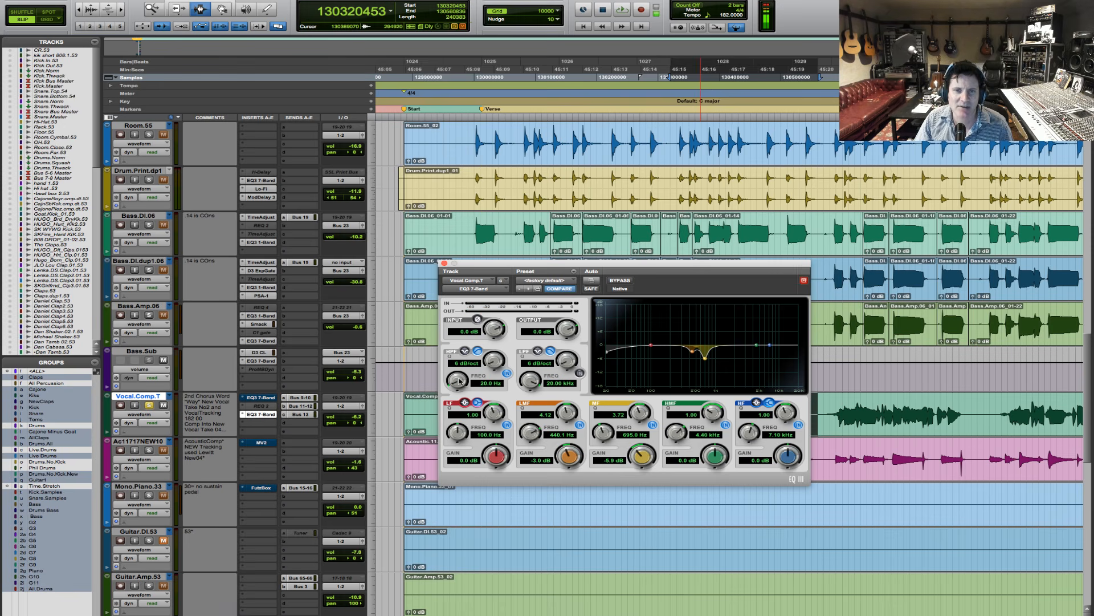
{"action": "left_click_drag", "start_coordinate": [460, 381], "coordinate": [463, 365]}
{"action": "left_click_drag", "start_coordinate": [456, 378], "coordinate": [459, 366]}
{"action": "key", "text": "space"}
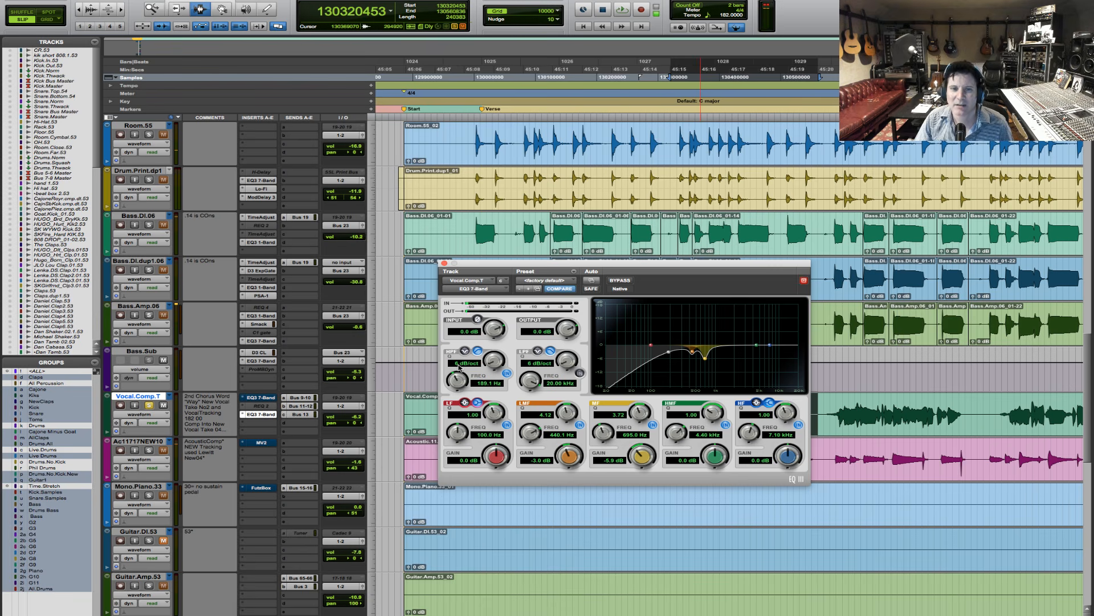
{"action": "key", "text": "space"}
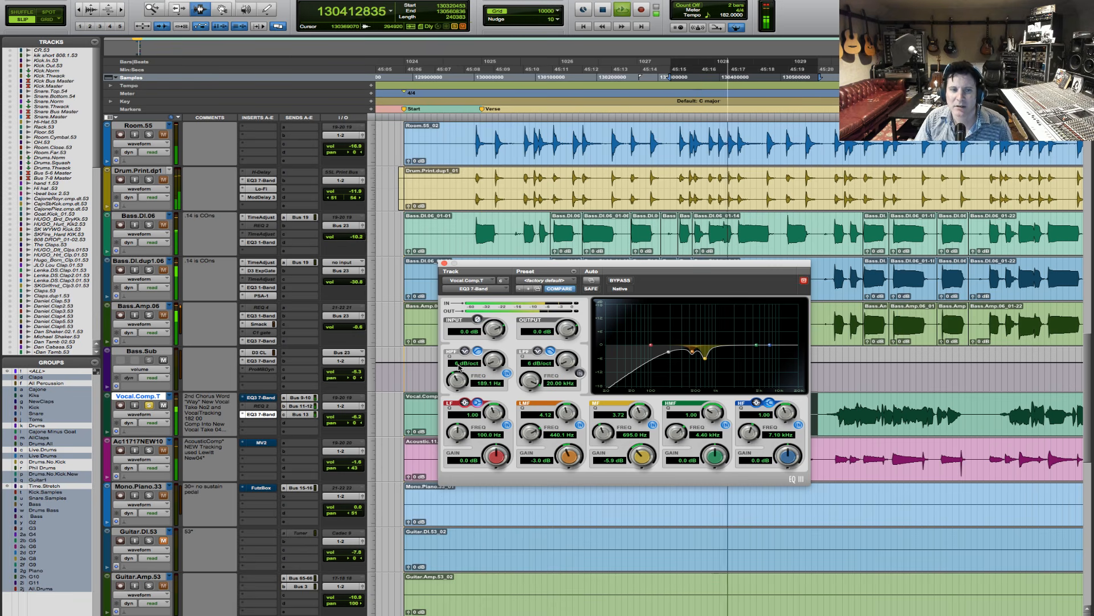
{"action": "key", "text": "space"}
{"action": "key", "text": "space"}
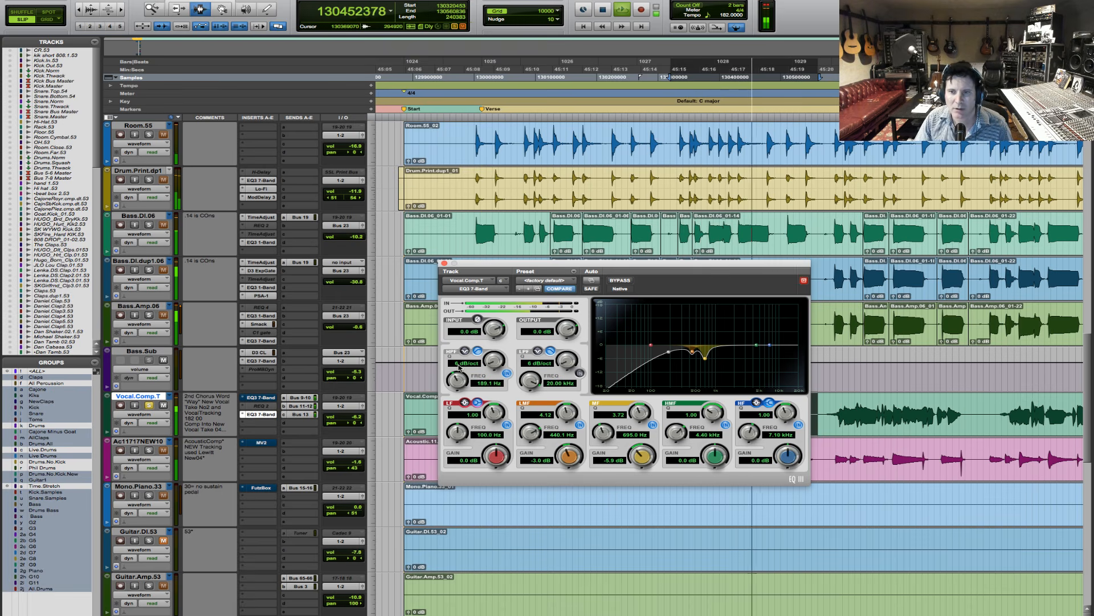
{"action": "key", "text": "space"}
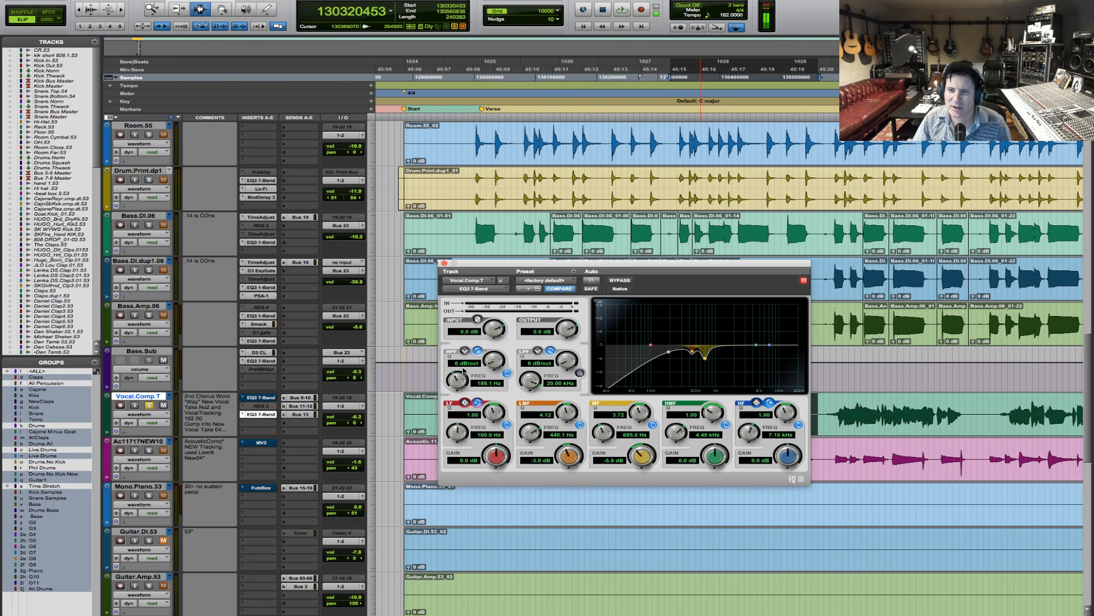
- Raise the copied EQ's output to 1.2 dB while auditioning the vocal phrase
{"action": "key", "text": "space"}
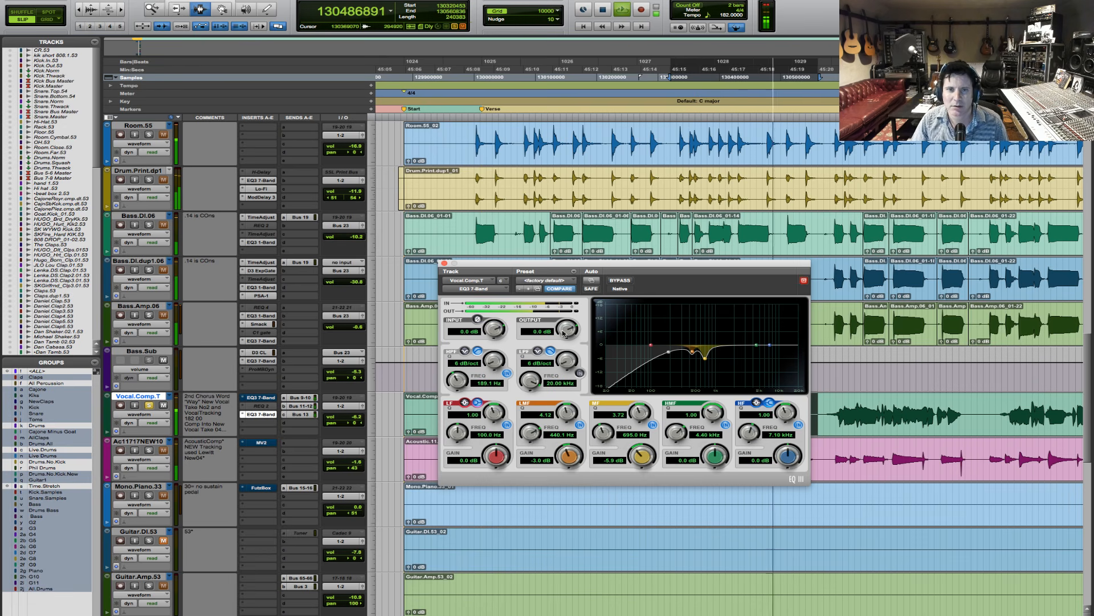
{"action": "key", "text": "space"}
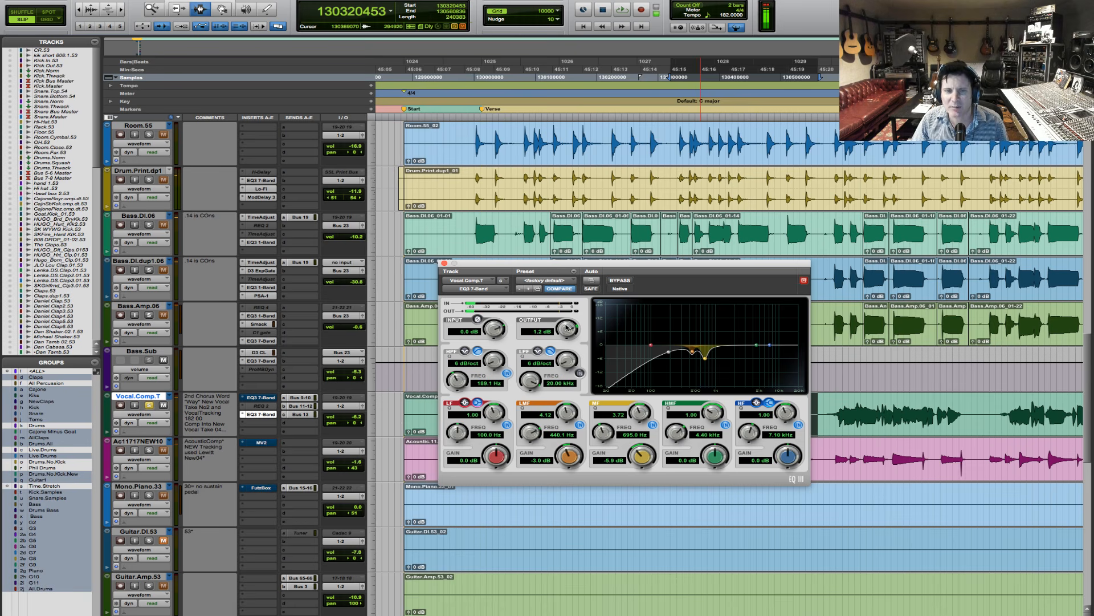
{"action": "key", "text": "space"}
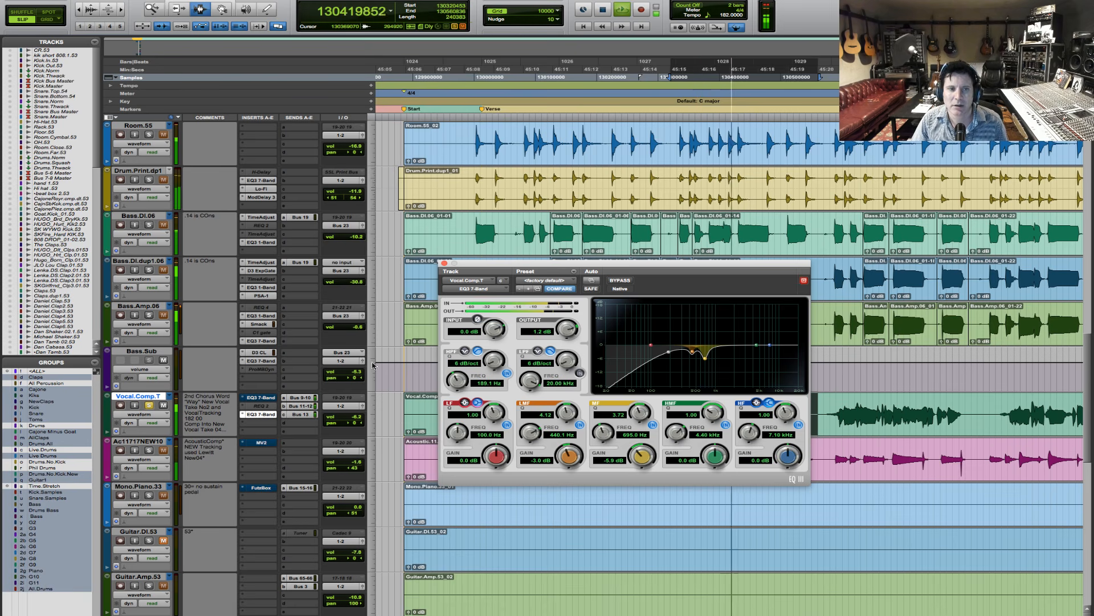
{"action": "key", "text": "space"}
- Compare the vocal phrase with the subtractive EQ in insert C bypassed and active
{"action": "left_click", "coordinate": [261, 414], "text": "super"}
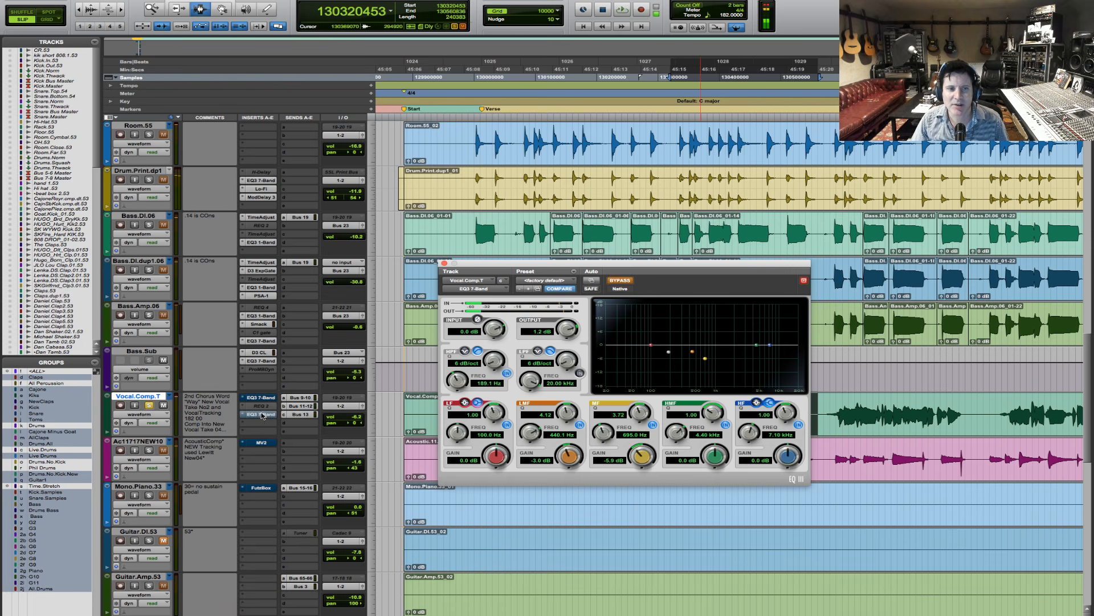
{"action": "key", "text": "space"}
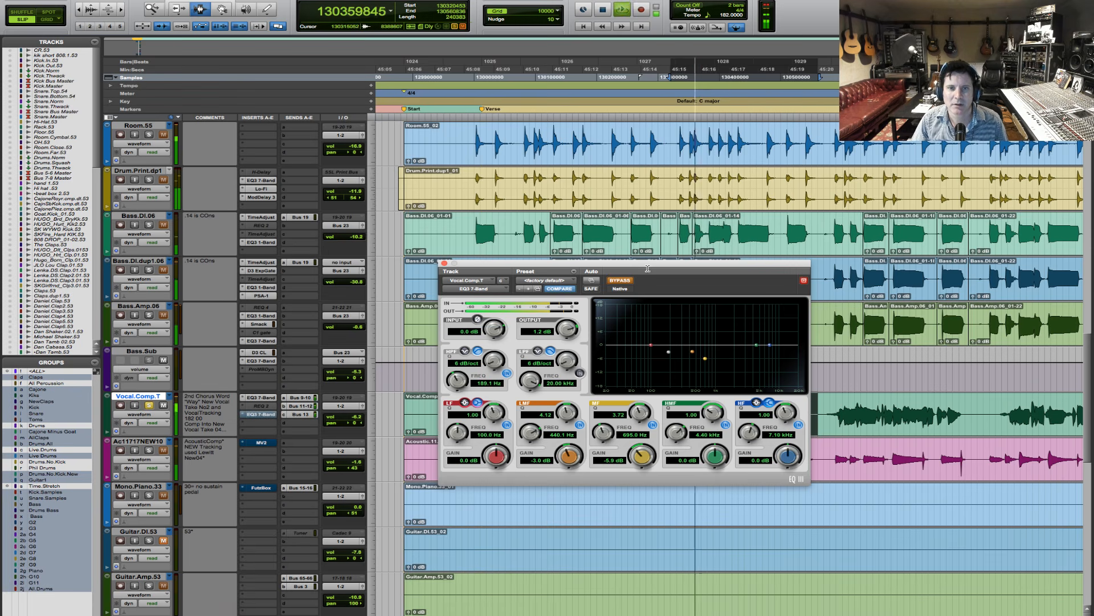
{"action": "key", "text": "space"}
{"action": "left_click", "coordinate": [261, 415], "text": "super"}
{"action": "key", "text": "space"}
{"action": "key", "text": "space"}
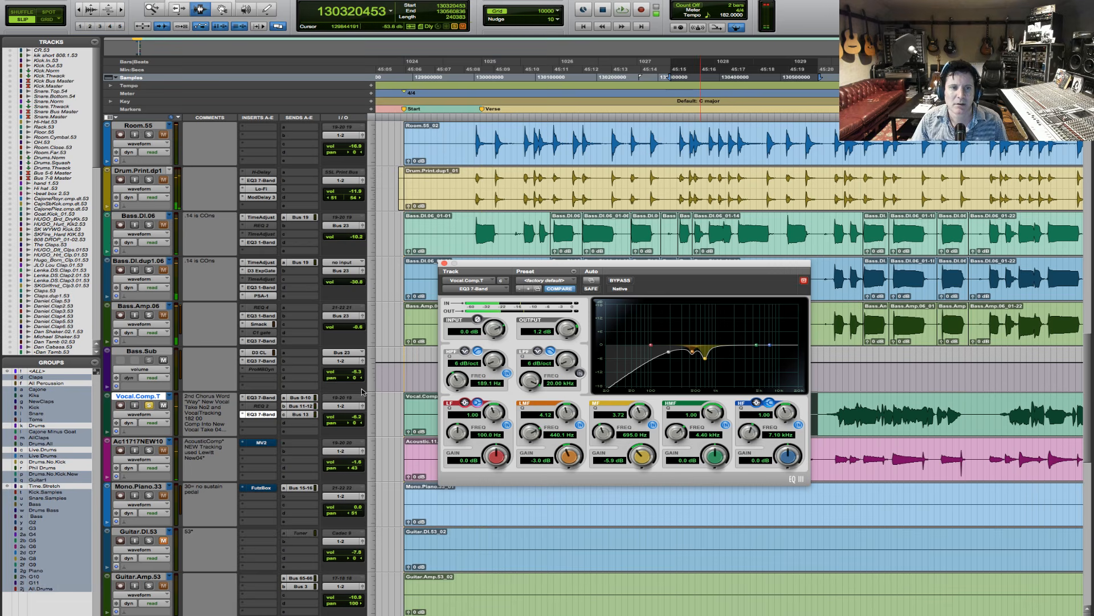
- Bypass the subtractive EQ in insert C, reactivate the boosted EQ in insert A, and play the vocal phrase
{"action": "left_click", "coordinate": [264, 414], "text": "super"}
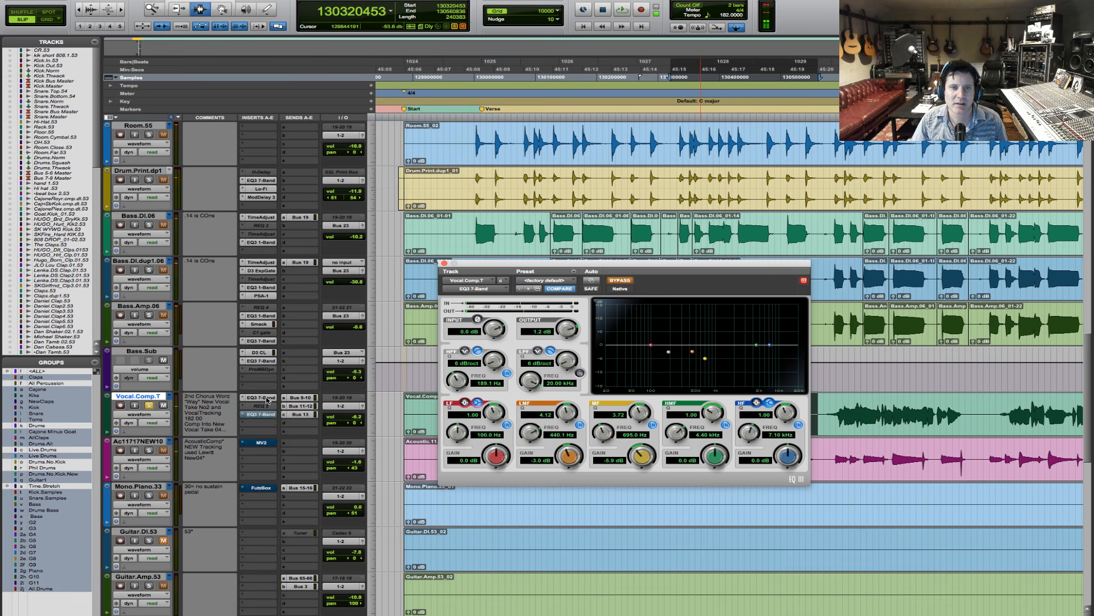
{"action": "left_click", "coordinate": [268, 398]}
{"action": "key", "text": "space"}
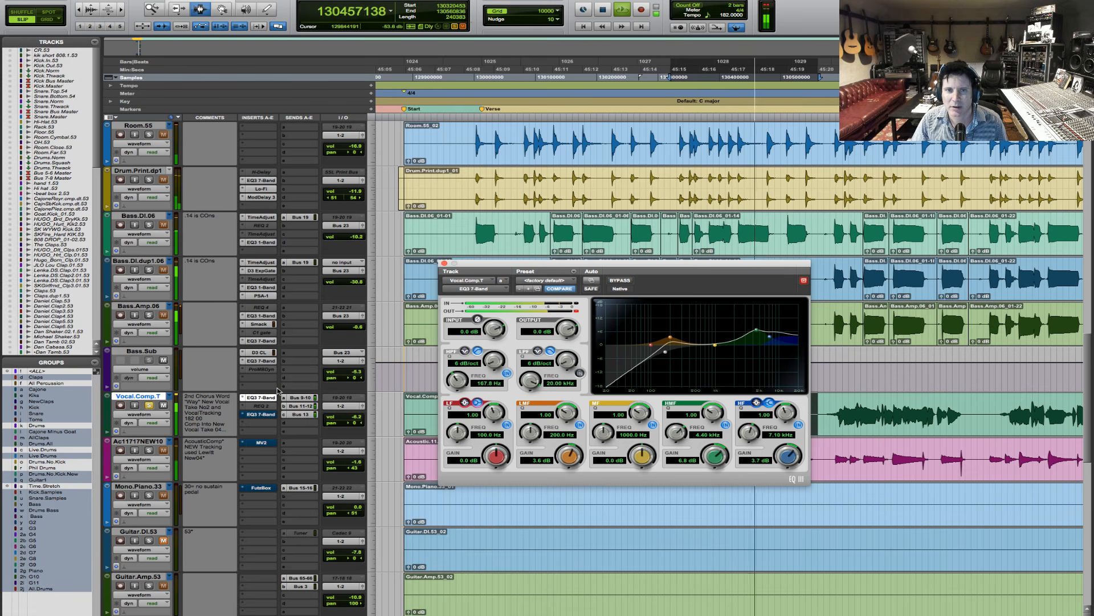
- Audition the vocal phrase repeatedly with the boosted EQ in insert A active
{"action": "key", "text": "space"}
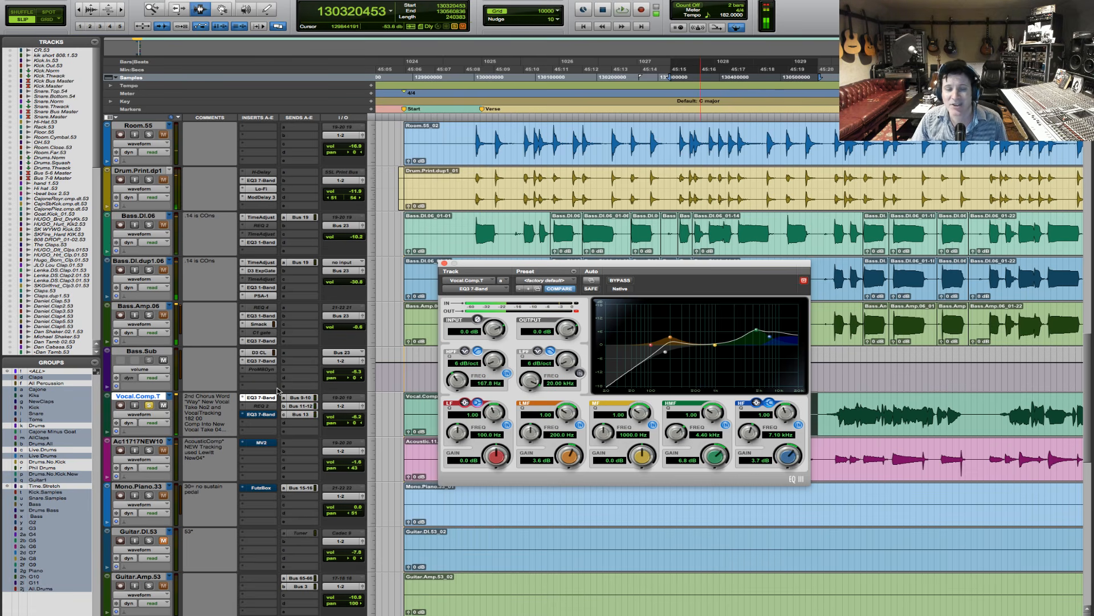
{"action": "key", "text": "space"}
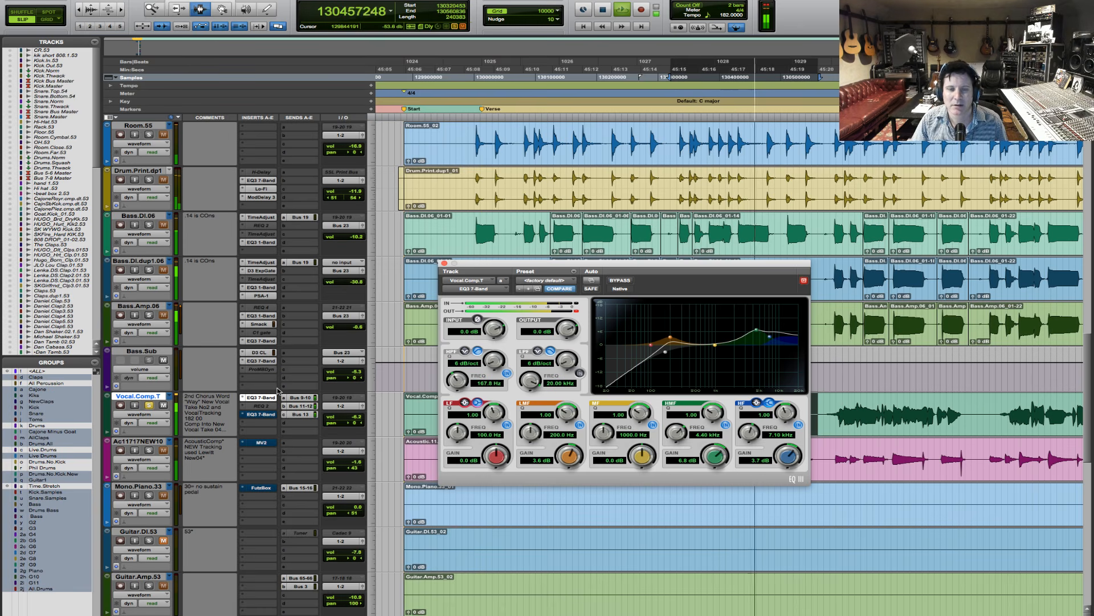
{"action": "key", "text": "space"}
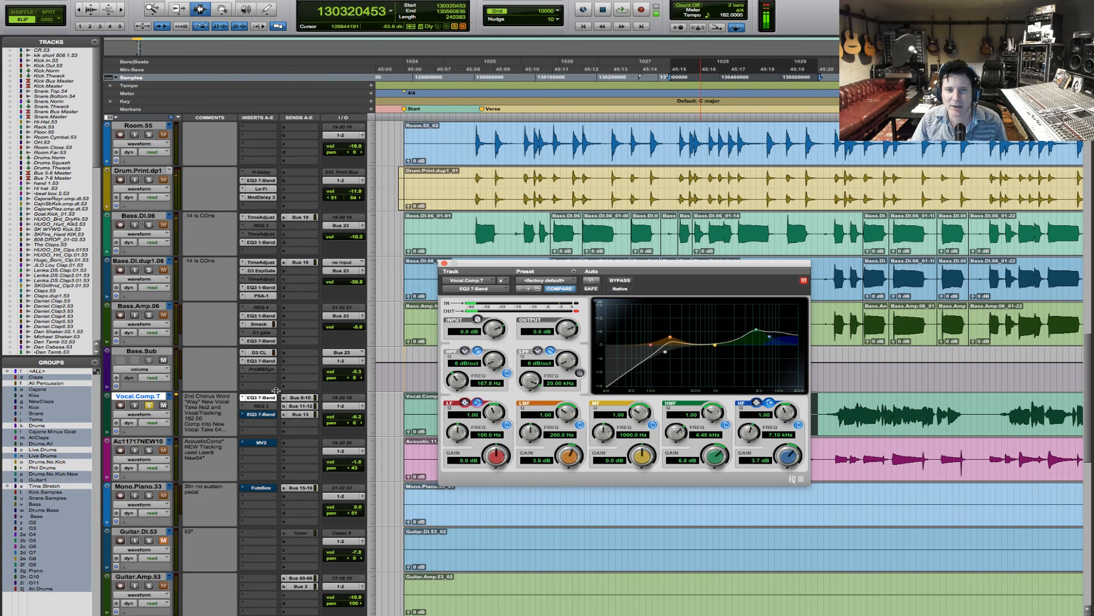
{"action": "key", "text": "space"}
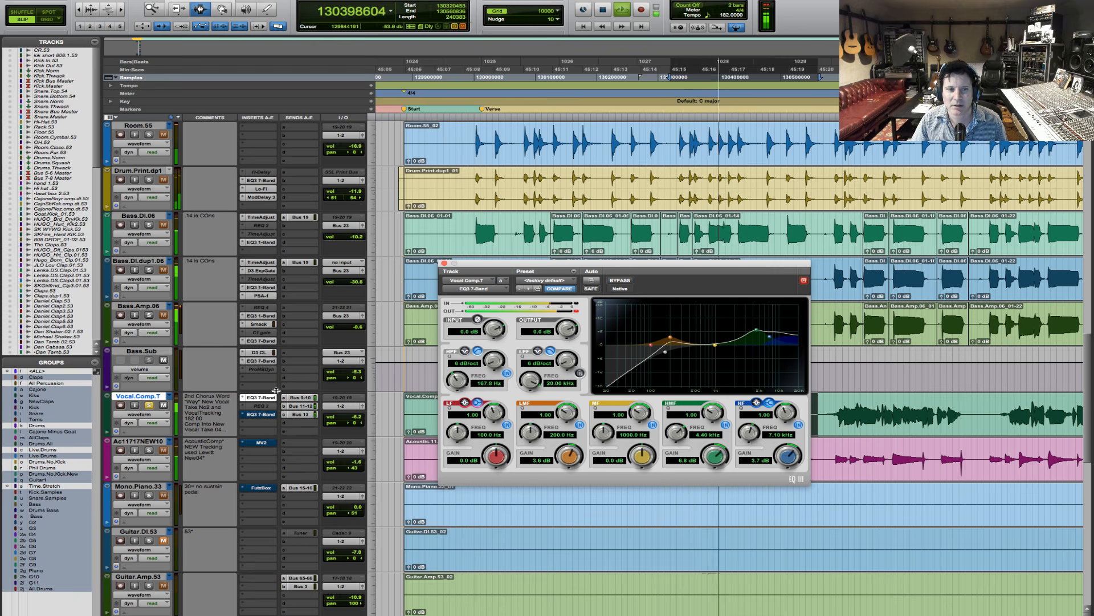
{"action": "key", "text": "space"}
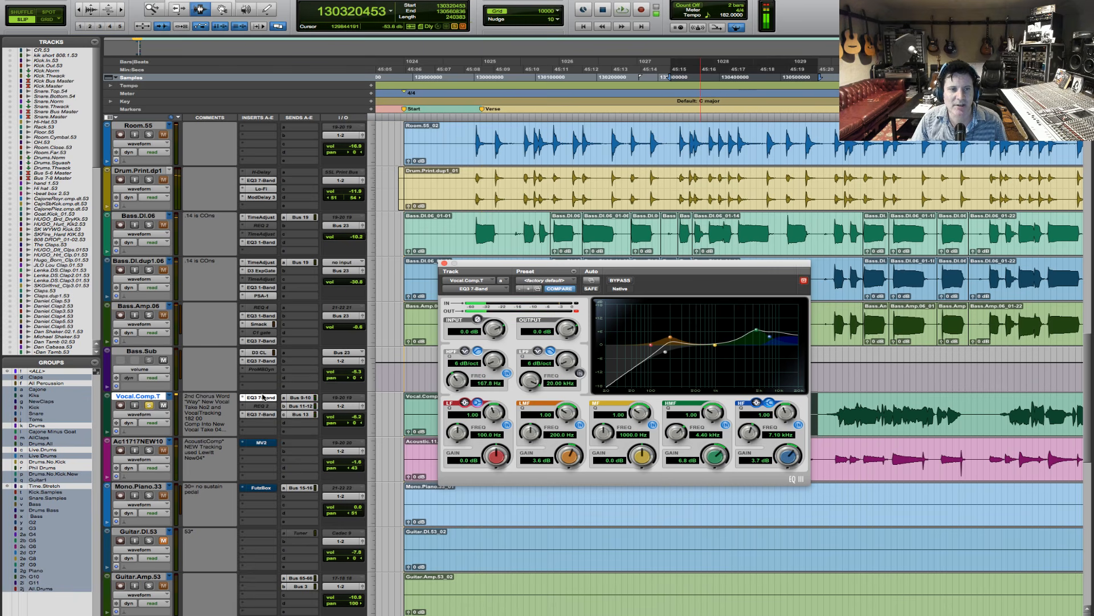
- Toggle the bypass of the boosted EQ in insert A and play the vocal phrase with it active
{"action": "left_click", "coordinate": [263, 397], "text": "super"}
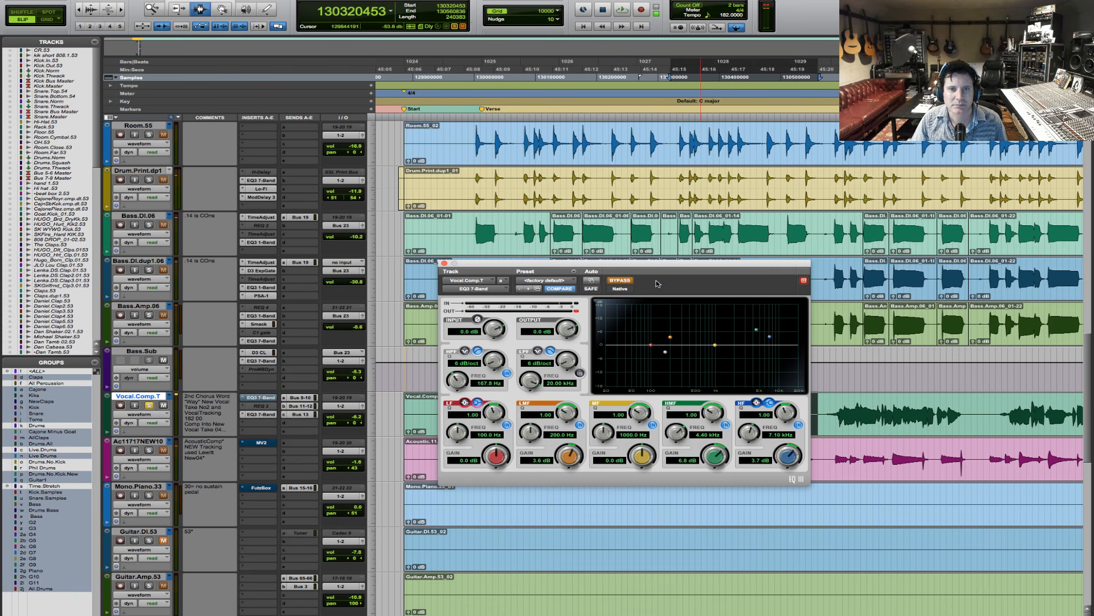
{"action": "left_click", "coordinate": [629, 282]}
{"action": "key", "text": "space"}
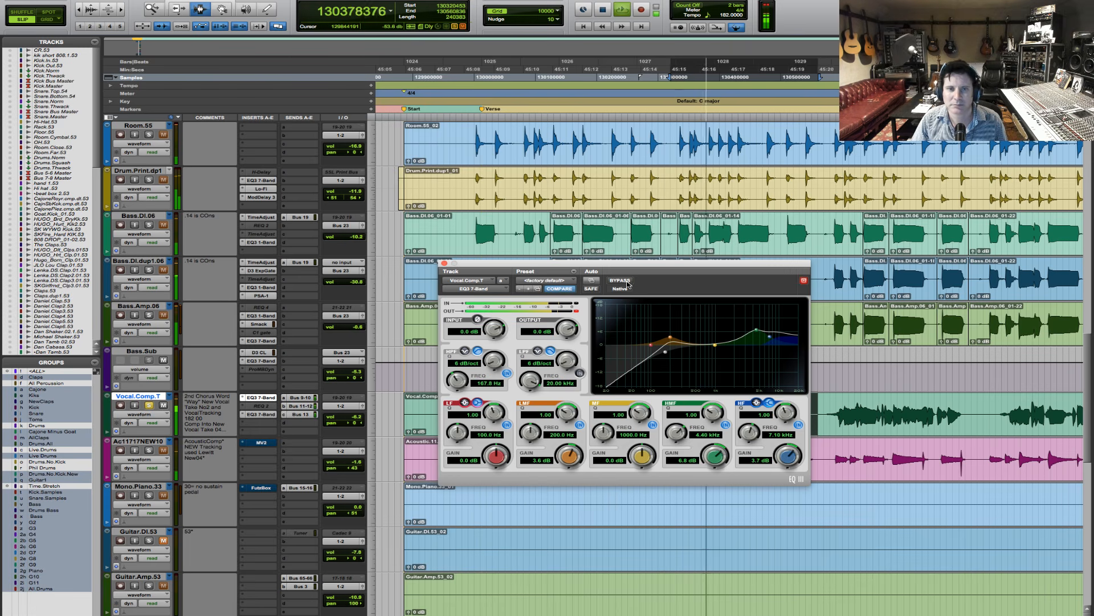
{"action": "key", "text": "space"}
- Open the subtractive EQ in insert C and audition the vocal phrase with it active and the boosted EQ bypassed
{"action": "left_click", "coordinate": [261, 414]}
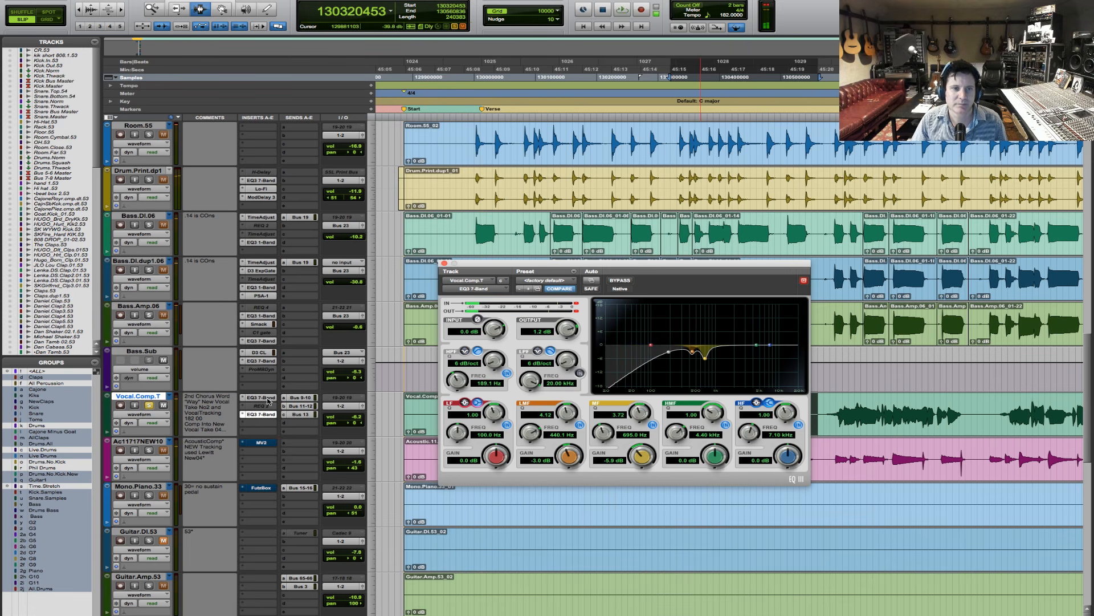
{"action": "key", "text": "space"}
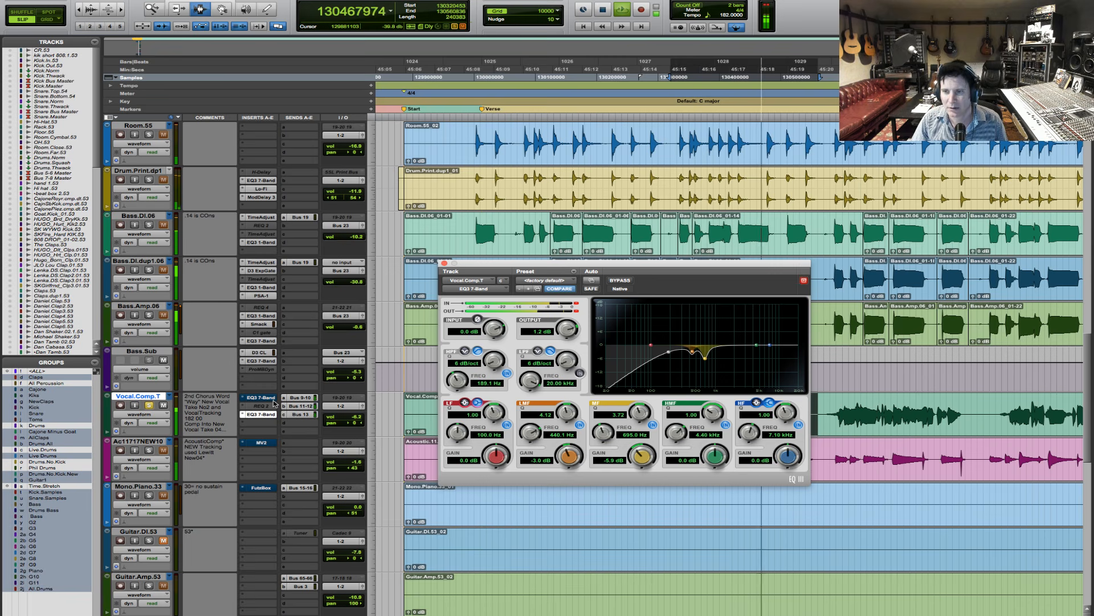
{"action": "key", "text": "space"}
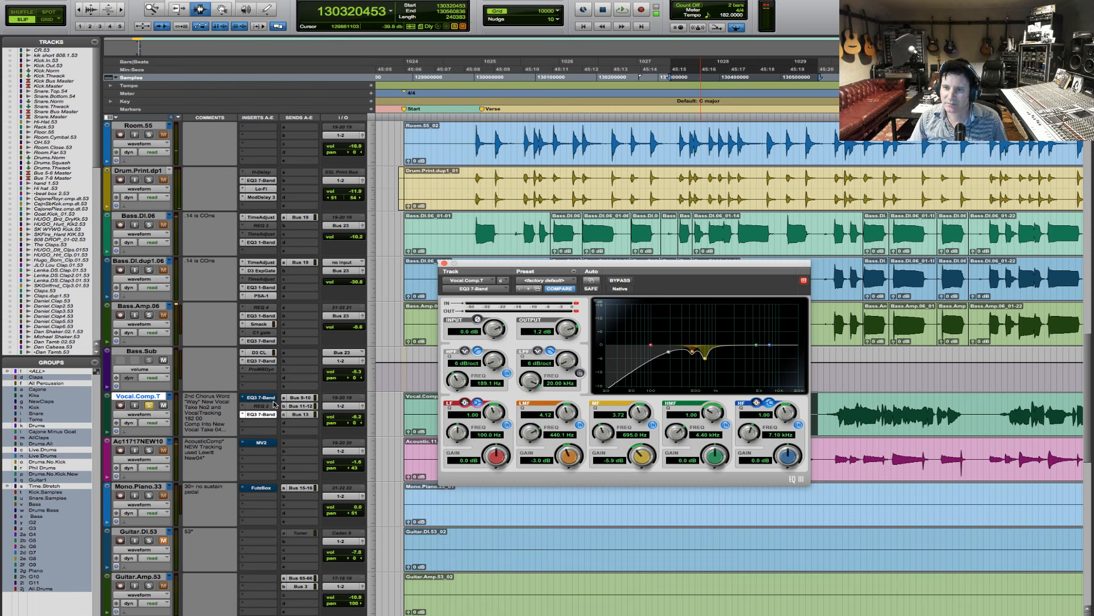
{"action": "key", "text": "space"}
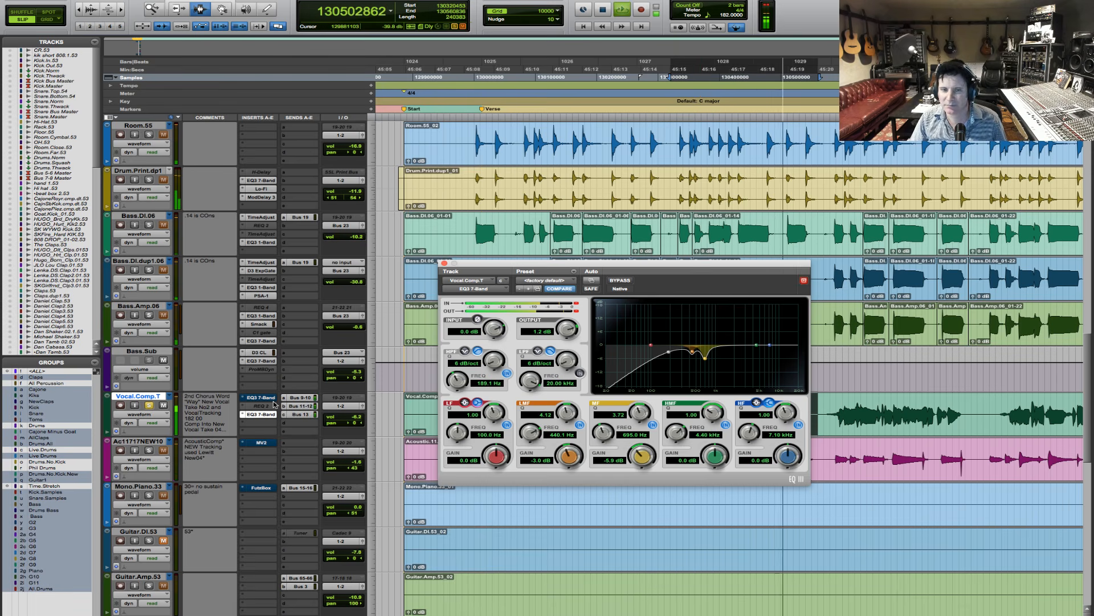
{"action": "key", "text": "space"}
- Bypass the subtractive EQ, audition the vocal phrase through the boosted EQ, and close the EQ window
{"action": "left_click", "coordinate": [263, 405], "text": "super"}
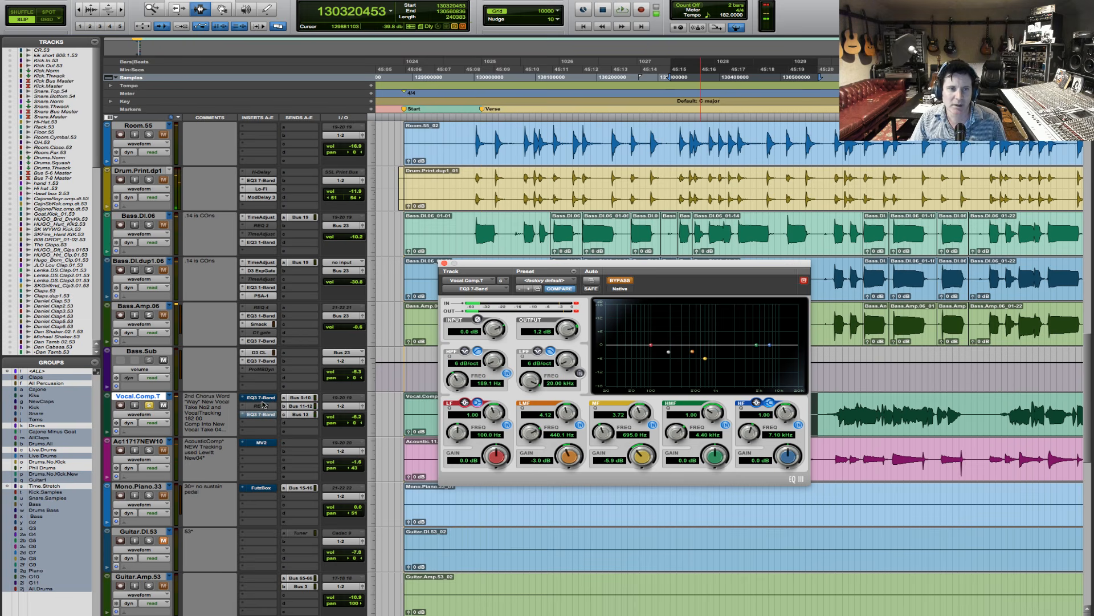
{"action": "key", "text": "space"}
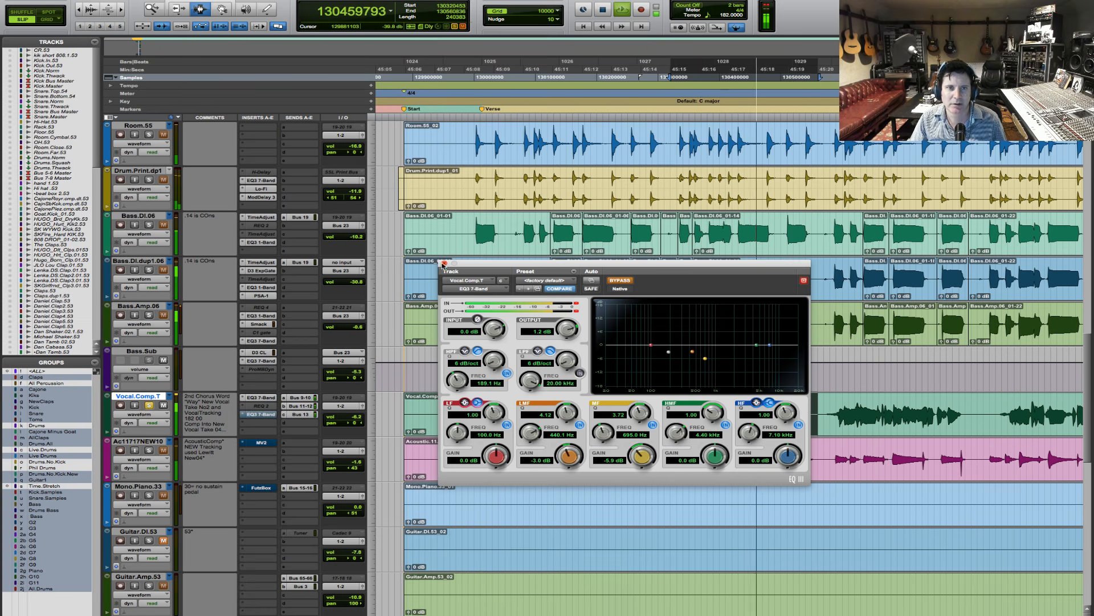
{"action": "key", "text": "super+w"}
{"action": "key", "text": "space"}
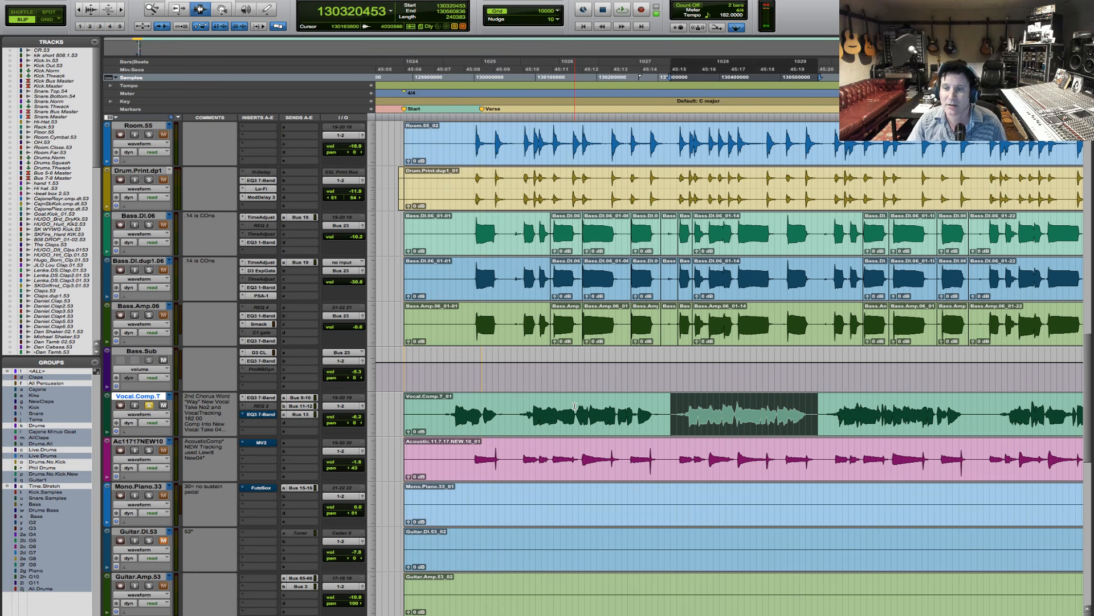
- Open the boosted EQ in insert A and lower its output to -0.7 dB while auditioning the vocal phrase
{"action": "left_click", "coordinate": [270, 398]}
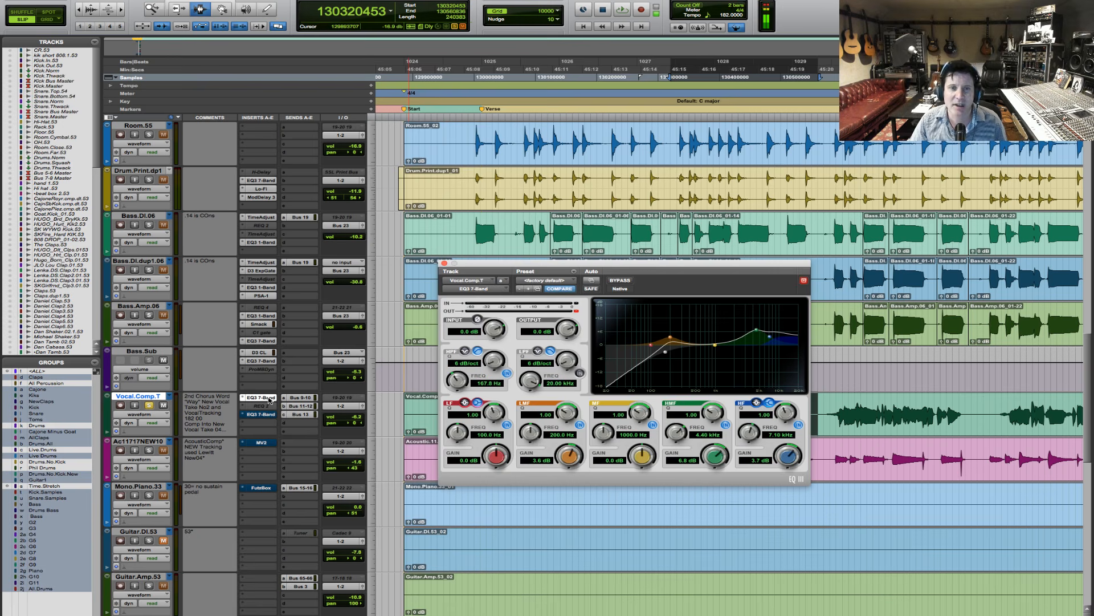
{"action": "key", "text": "space"}
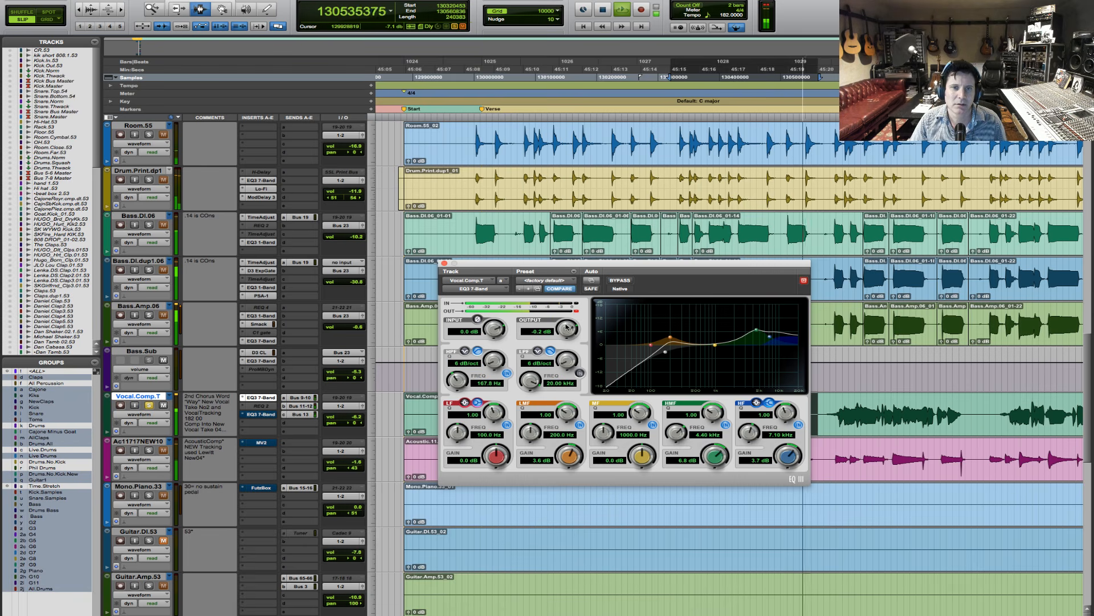
{"action": "left_click_drag", "start_coordinate": [566, 327], "coordinate": [562, 331]}
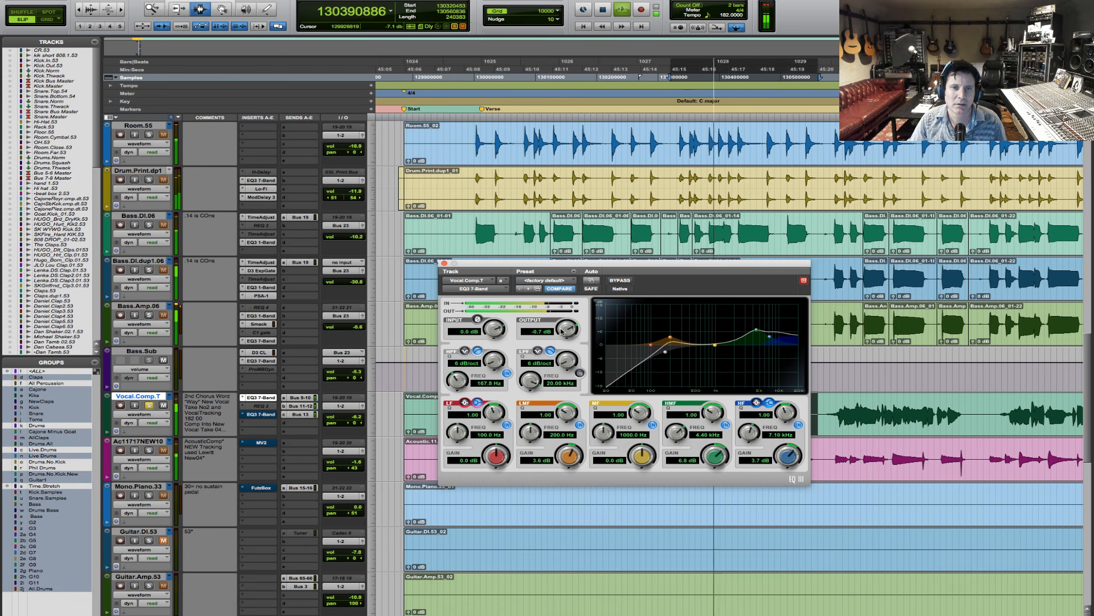
{"action": "key", "text": "space"}
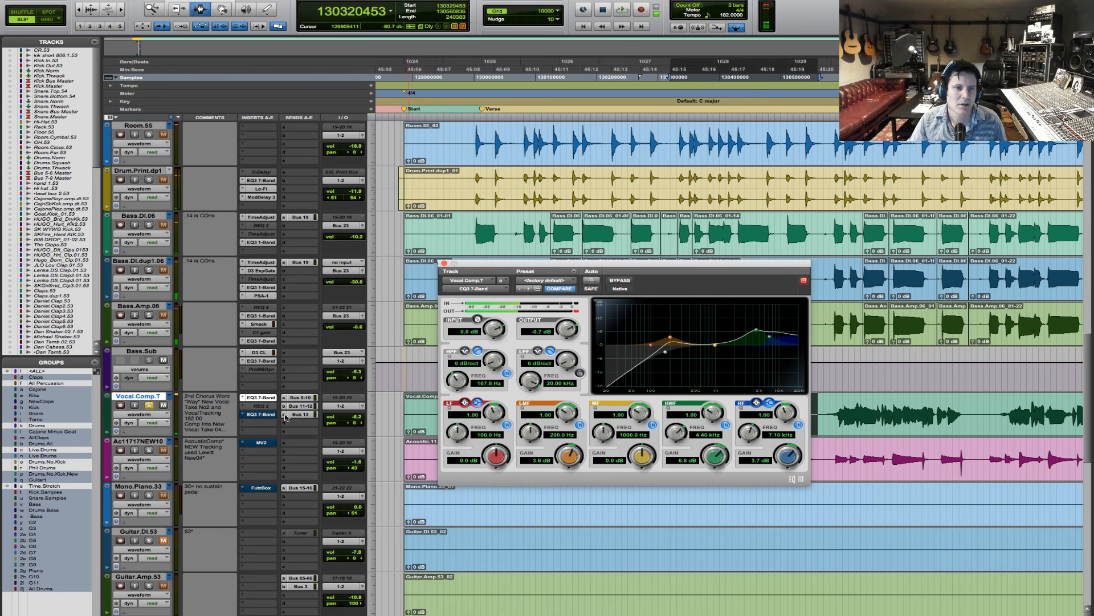
- Move the boosted EQ to insert C in place of the subtractive EQ, and add the Avid Dyn3 De-Esser (mono) in insert A
{"action": "left_click_drag", "start_coordinate": [263, 401], "coordinate": [260, 409]}
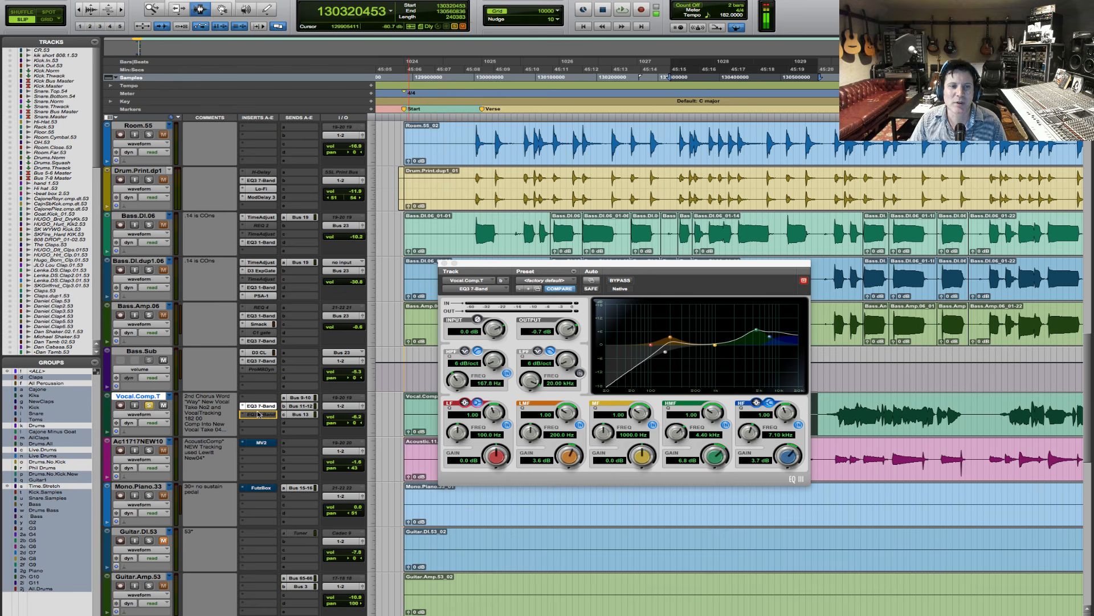
{"action": "left_click_drag", "start_coordinate": [258, 414], "coordinate": [259, 415]}
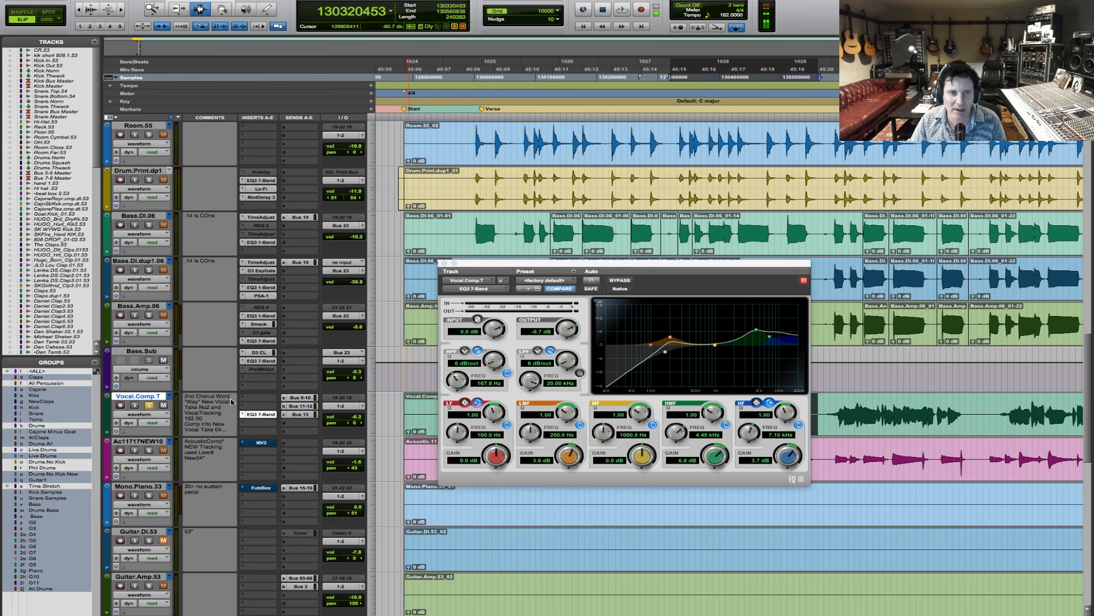
{"action": "left_click", "coordinate": [245, 400]}
{"action": "mouse_move", "coordinate": [284, 419]}
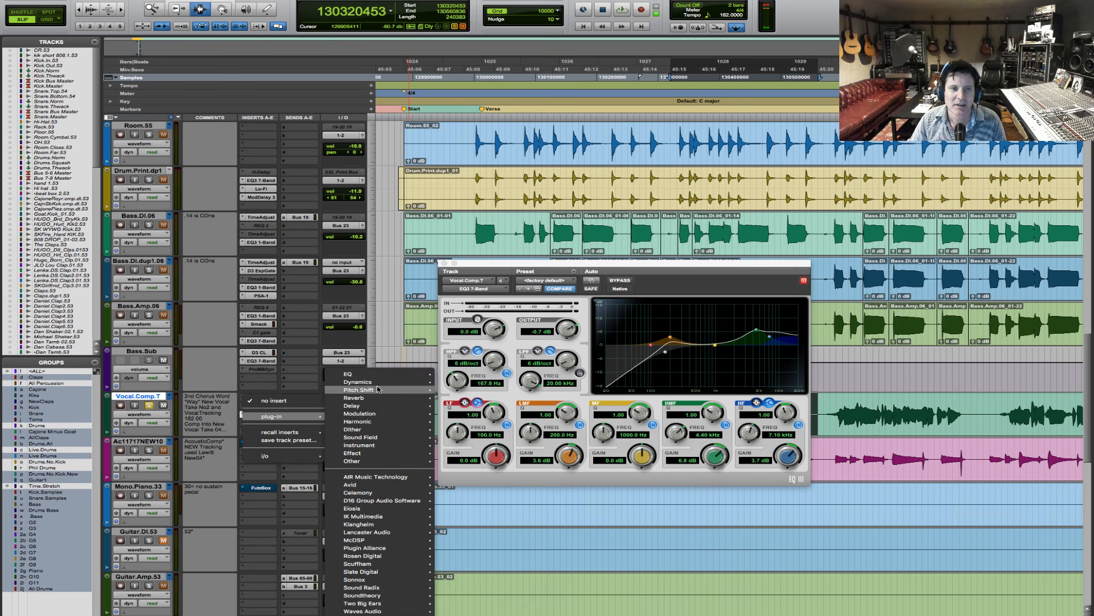
{"action": "mouse_move", "coordinate": [376, 386]}
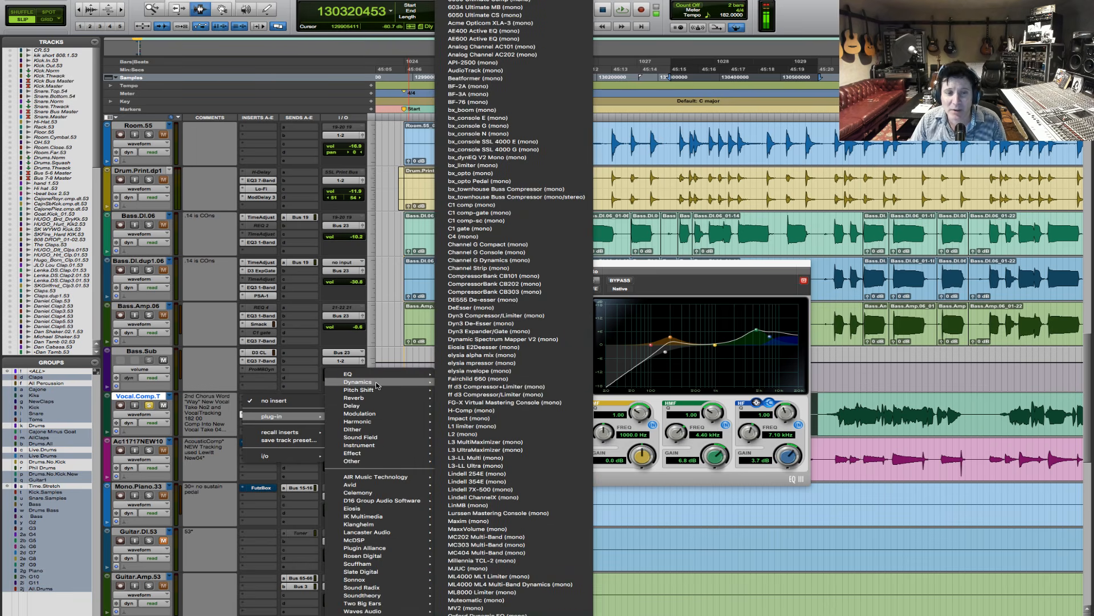
{"action": "mouse_move", "coordinate": [375, 485]}
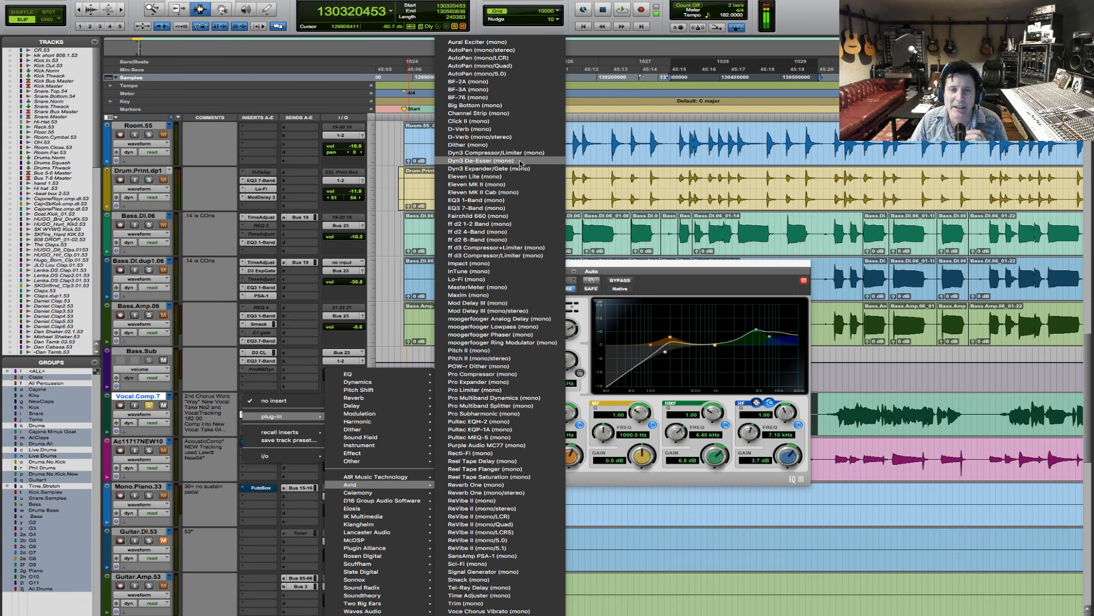
{"action": "left_click", "coordinate": [481, 161]}
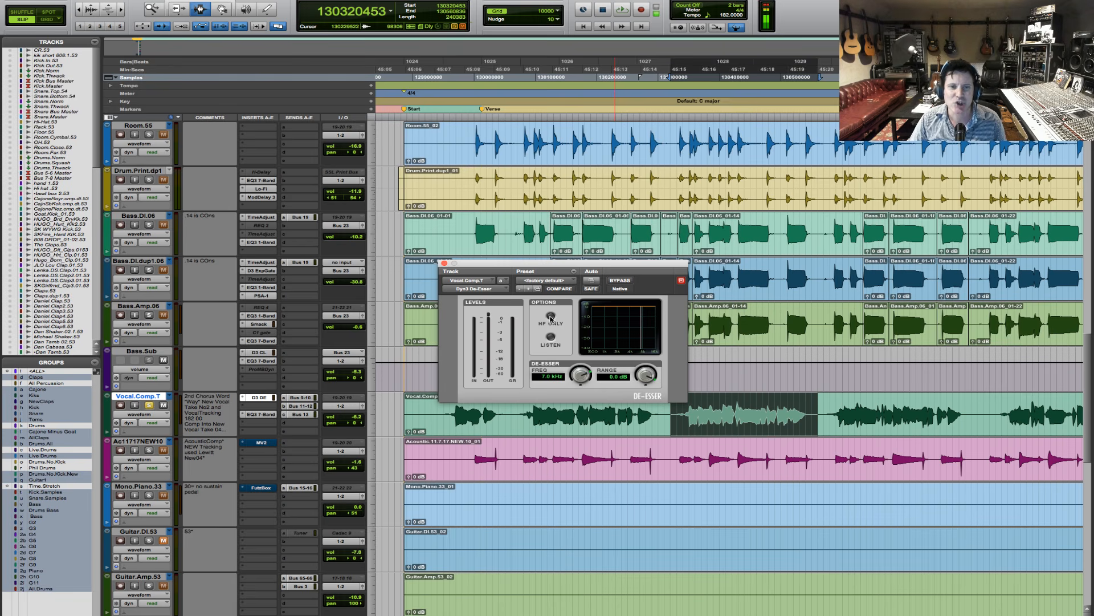
- Turn on the de-esser's Listen mode and loop a short section in the middle of the vocal phrase
{"action": "key", "text": "space"}
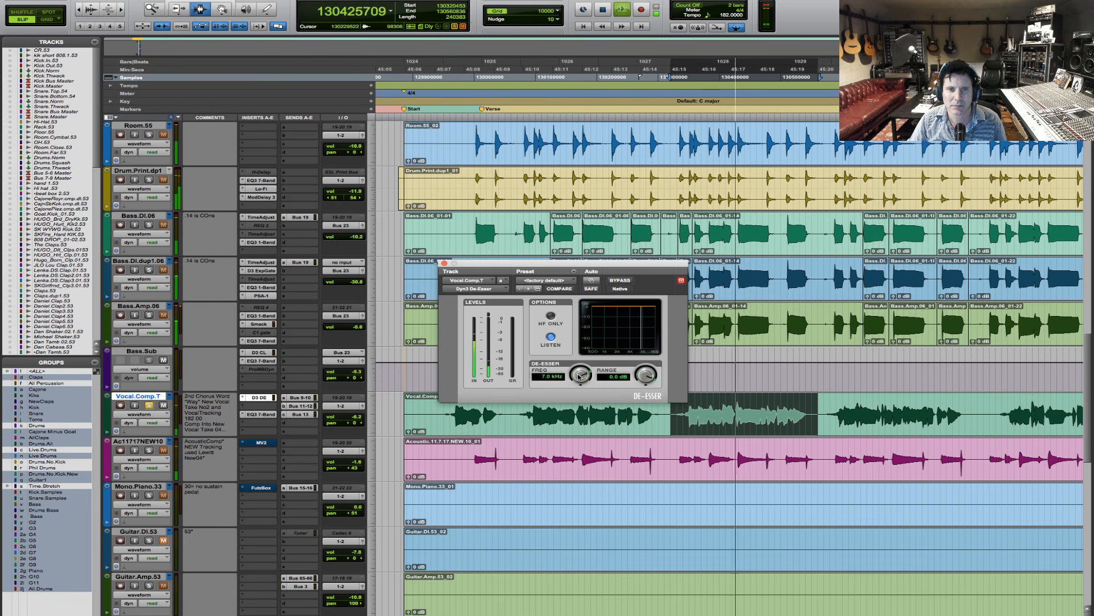
{"action": "left_click", "coordinate": [741, 422]}
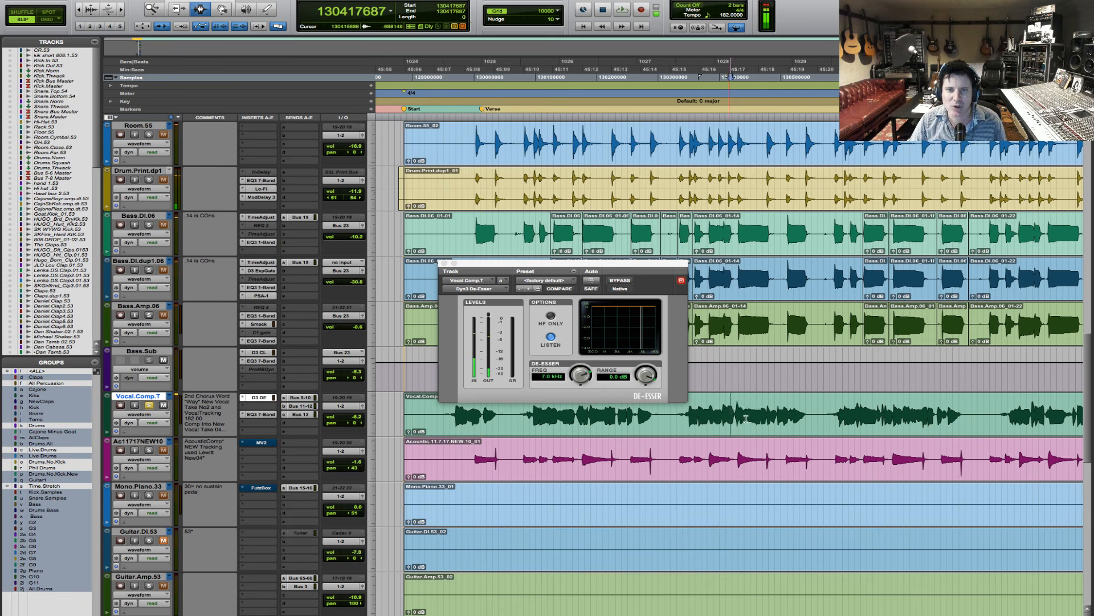
{"action": "key", "text": "space"}
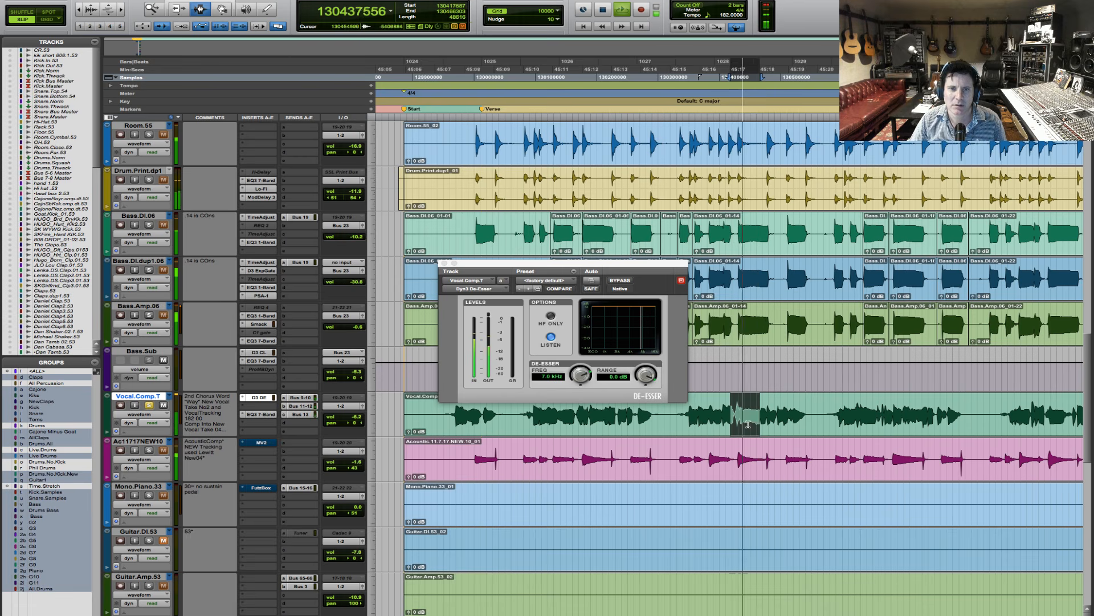
- Set the de-esser's frequency to 5.6 kHz and its range to -8.2 dB while the short vocal section loops
{"action": "left_click", "coordinate": [550, 317]}
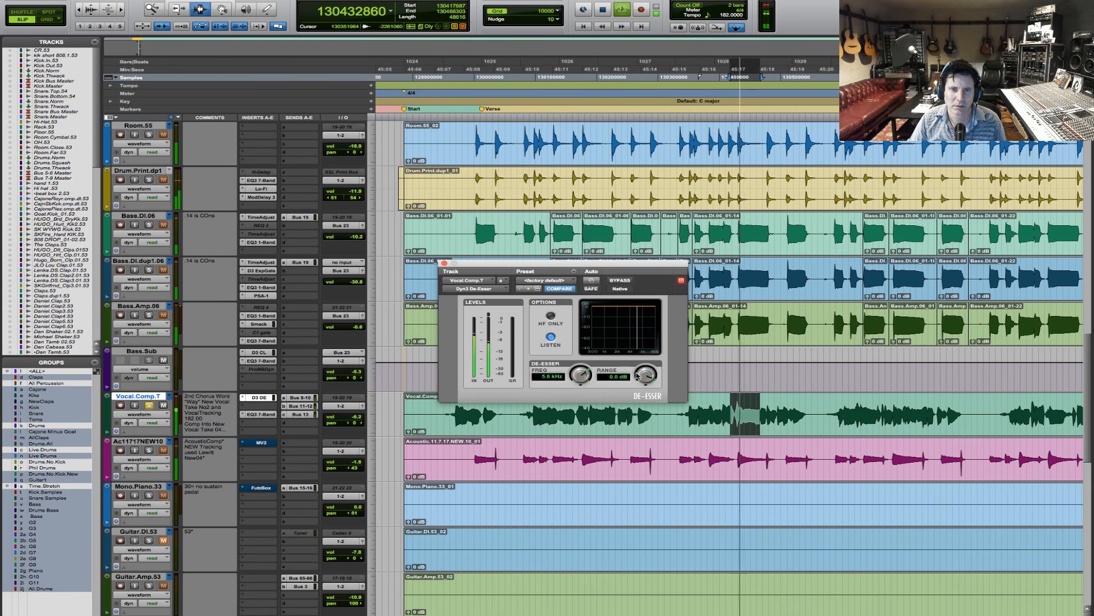
{"action": "left_click_drag", "start_coordinate": [637, 374], "coordinate": [634, 394]}
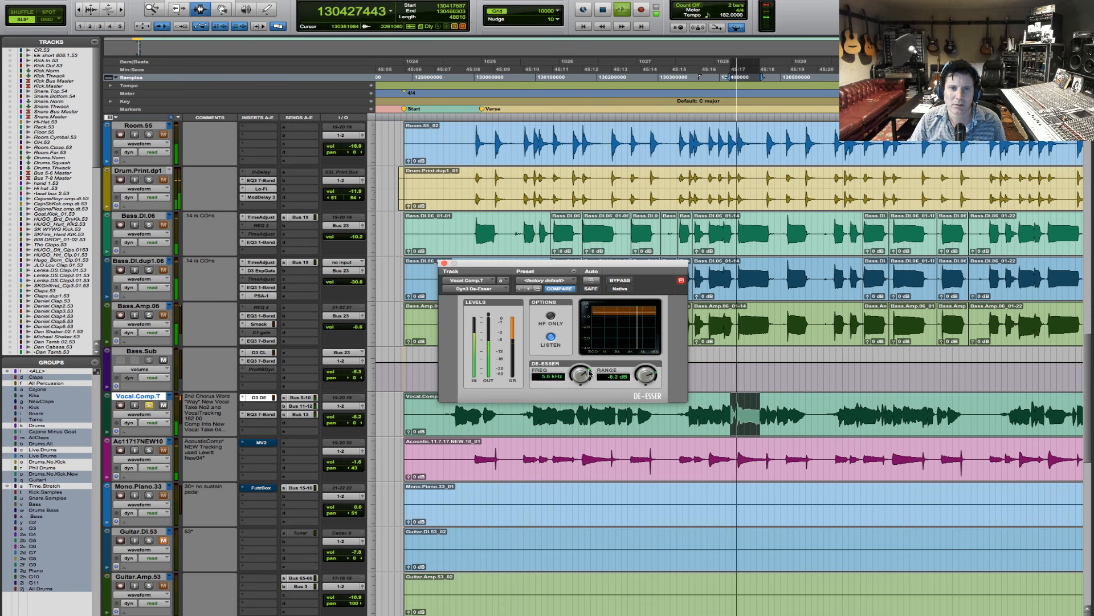
{"action": "key", "text": "space"}
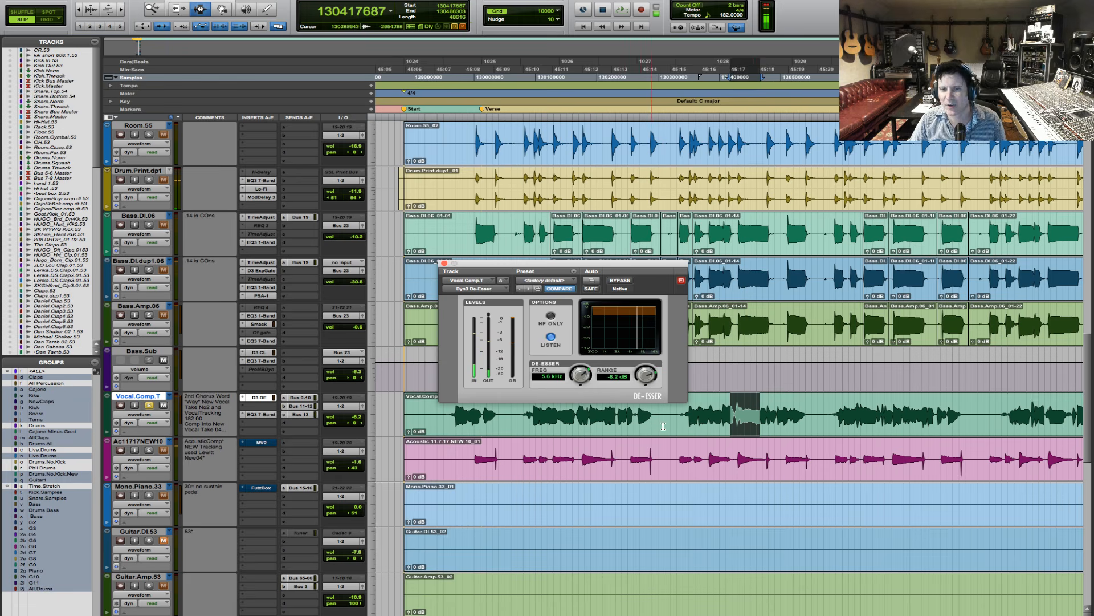
- Reselect the whole vocal phrase and ease the de-esser's range to -2.4 dB during playback
{"action": "left_click_drag", "start_coordinate": [669, 424], "coordinate": [820, 430]}
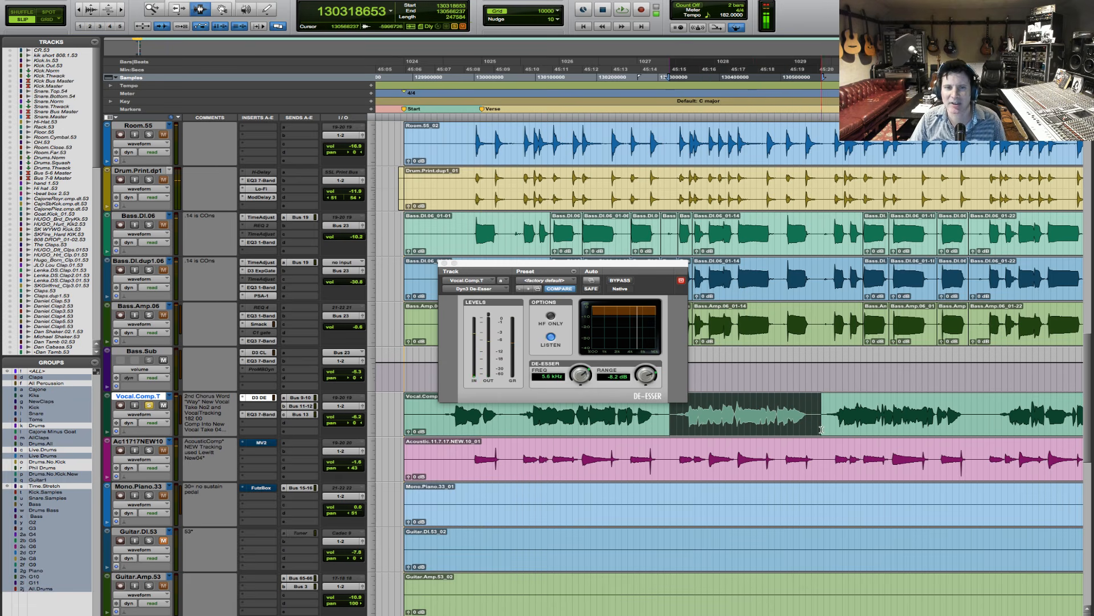
{"action": "key", "text": "space"}
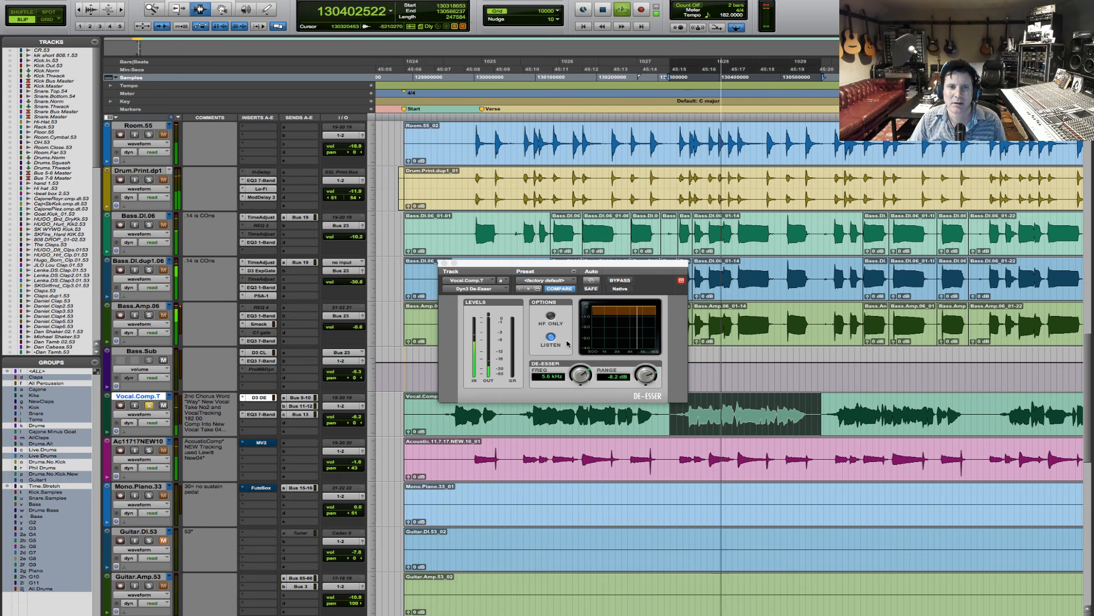
{"action": "left_click", "coordinate": [578, 375]}
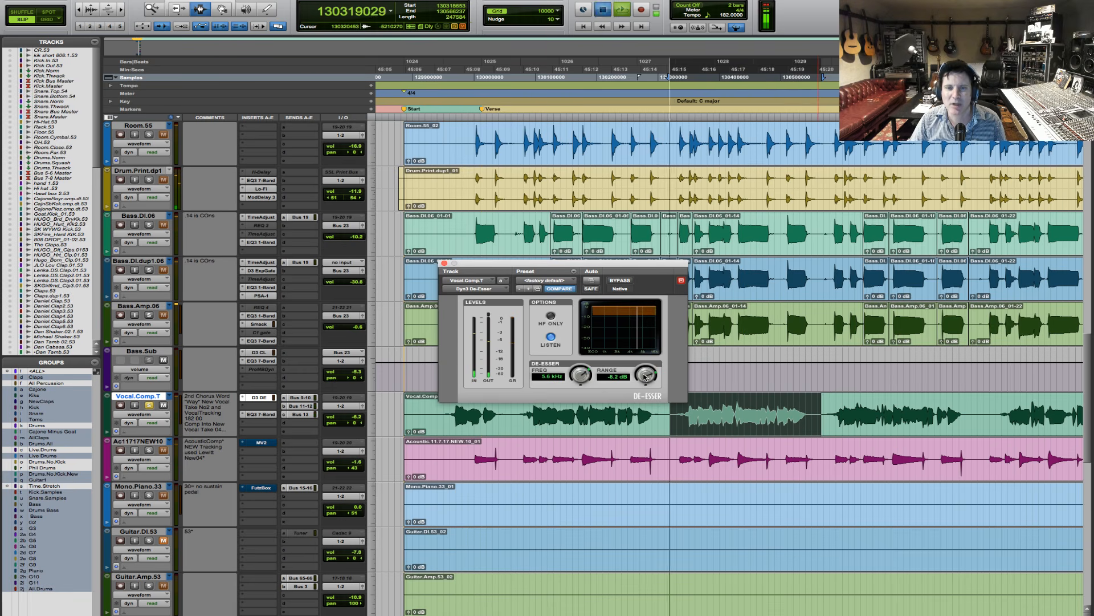
{"action": "left_click_drag", "start_coordinate": [645, 376], "coordinate": [647, 371]}
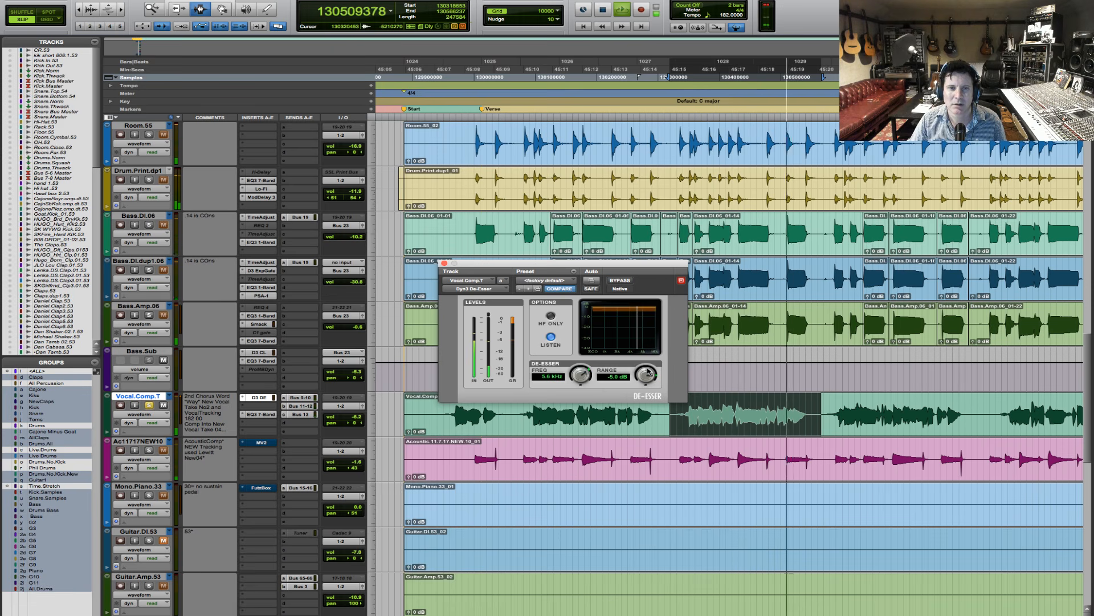
{"action": "left_click_drag", "start_coordinate": [648, 371], "coordinate": [647, 369]}
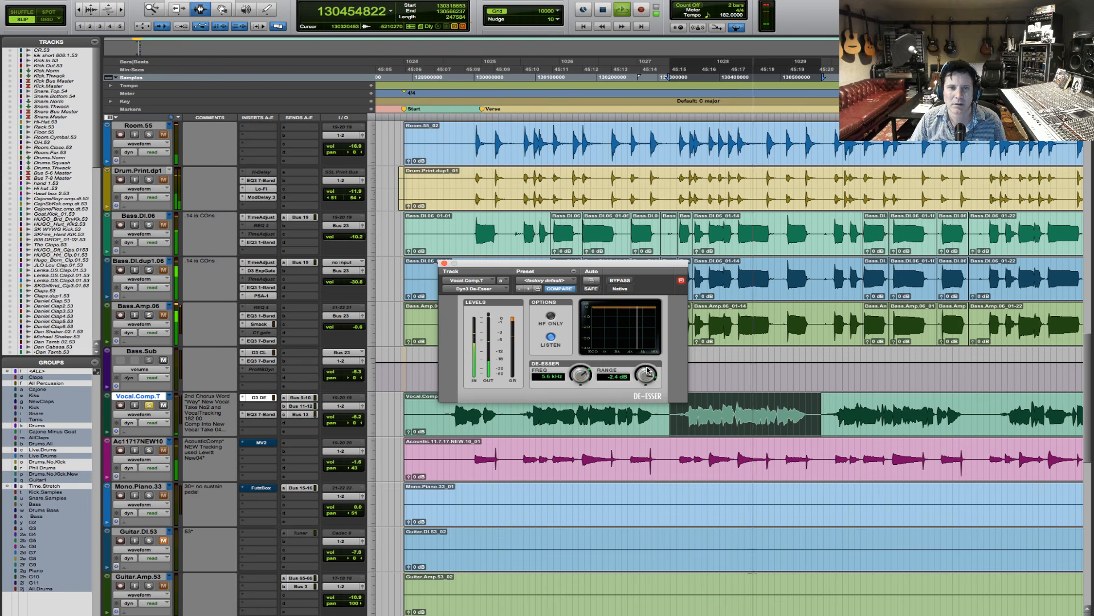
- Turn off the de-esser's Listen mode, open the boosted EQ in insert C and audition the vocal phrase through it
{"action": "left_click", "coordinate": [552, 338]}
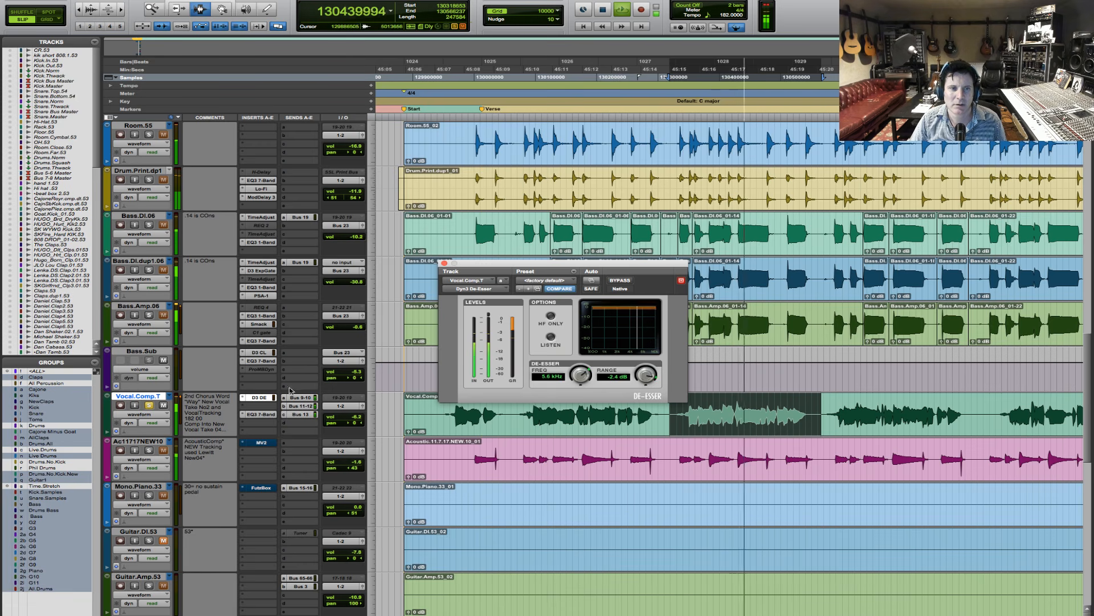
{"action": "left_click", "coordinate": [260, 414]}
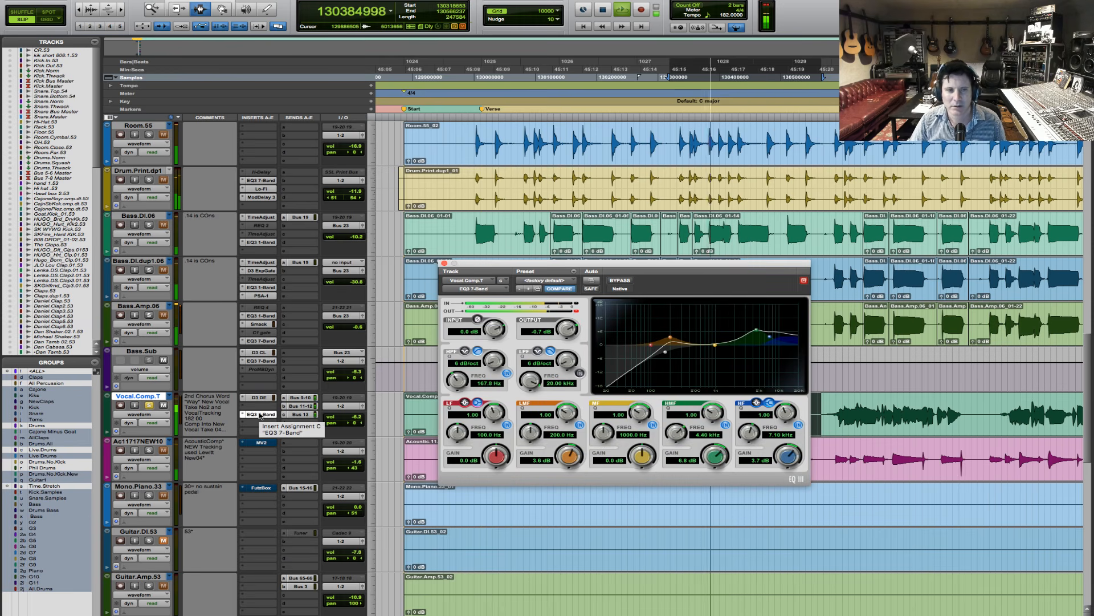
{"action": "key", "text": "space"}
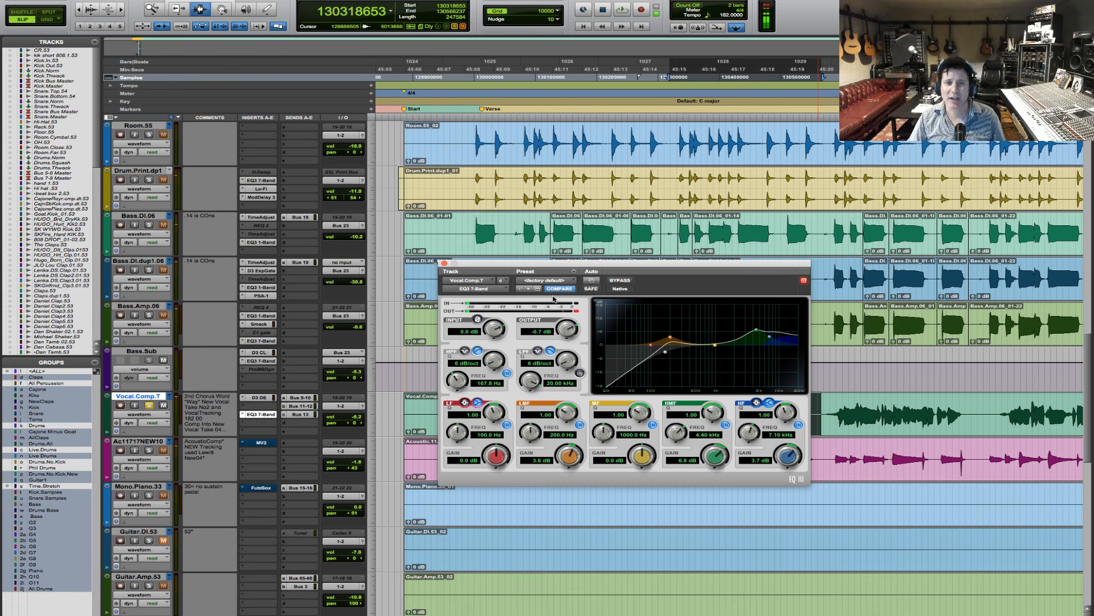
{"action": "key", "text": "space"}
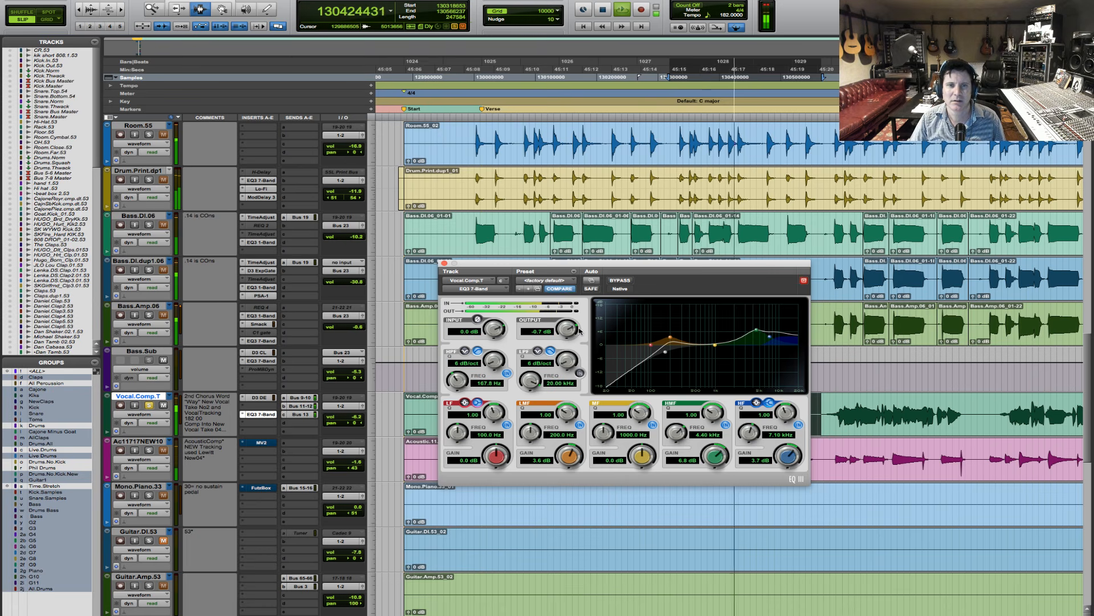
{"action": "key", "text": "space"}
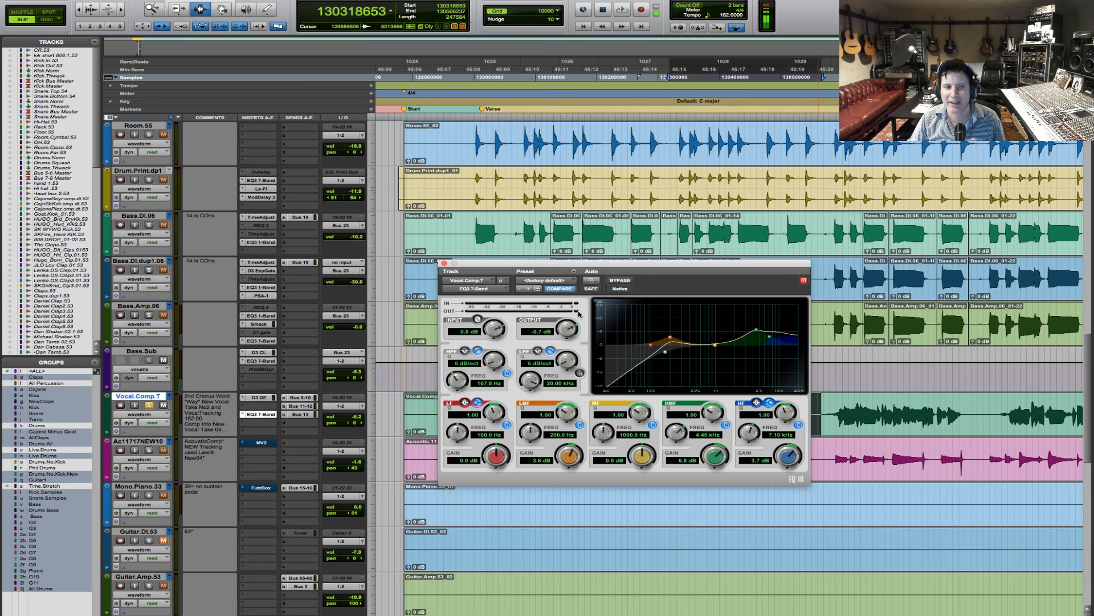
- Move the boosted EQ up to insert B and set its HMF gain to 7.0 dB and HF gain to 4.4 dB
{"action": "left_click_drag", "start_coordinate": [268, 416], "coordinate": [271, 408]}
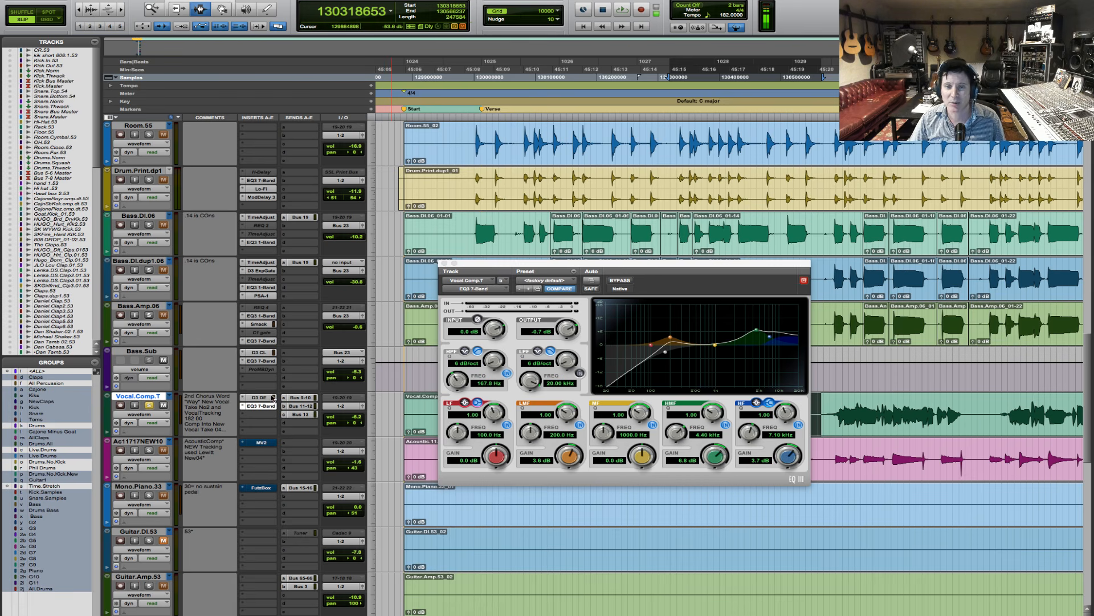
{"action": "key", "text": "space"}
{"action": "left_click_drag", "start_coordinate": [792, 458], "coordinate": [792, 454]}
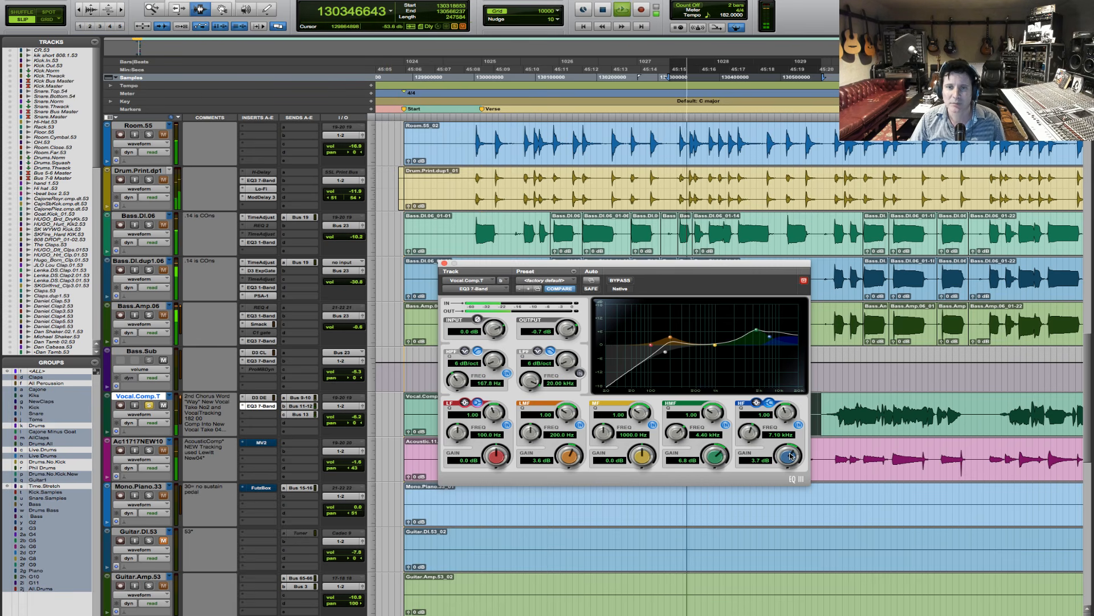
{"action": "left_click_drag", "start_coordinate": [717, 459], "coordinate": [717, 452]}
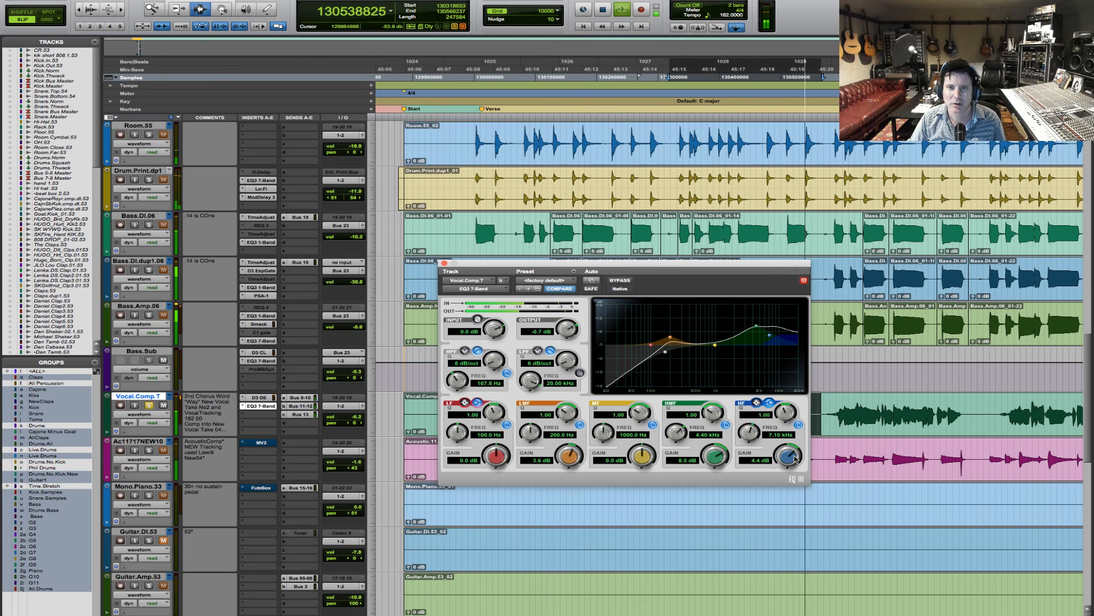
{"action": "left_click_drag", "start_coordinate": [795, 459], "coordinate": [795, 456]}
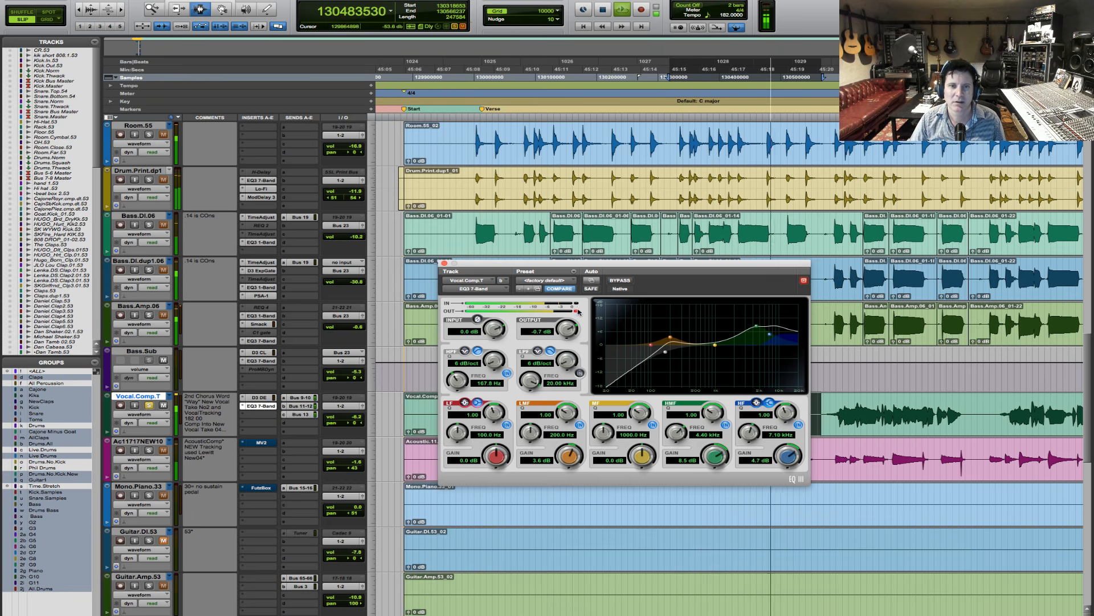
{"action": "key", "text": "space"}
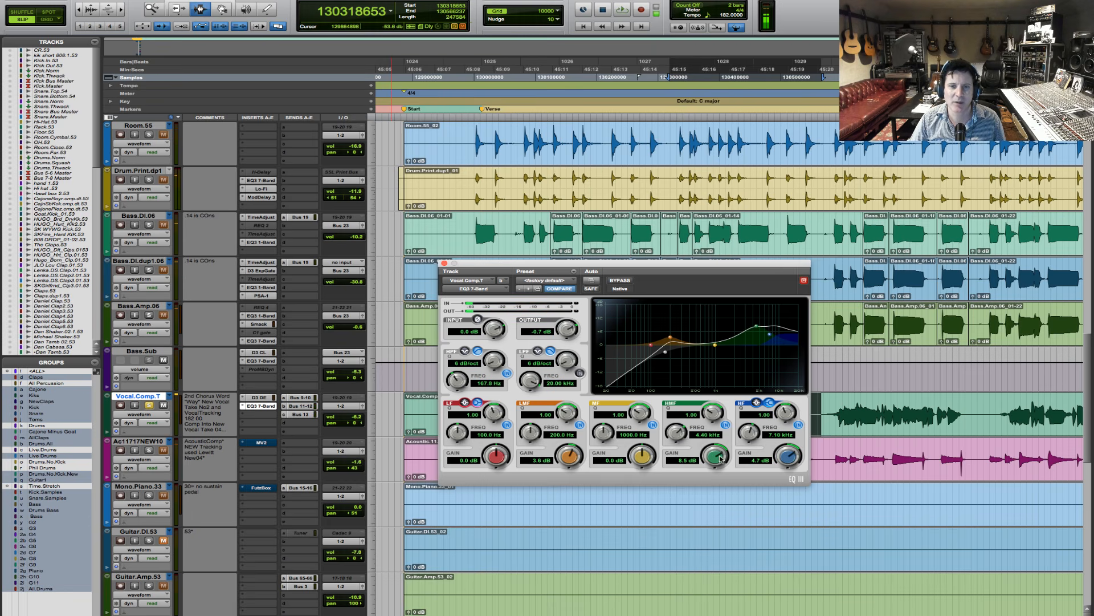
{"action": "left_click_drag", "start_coordinate": [721, 460], "coordinate": [721, 466]}
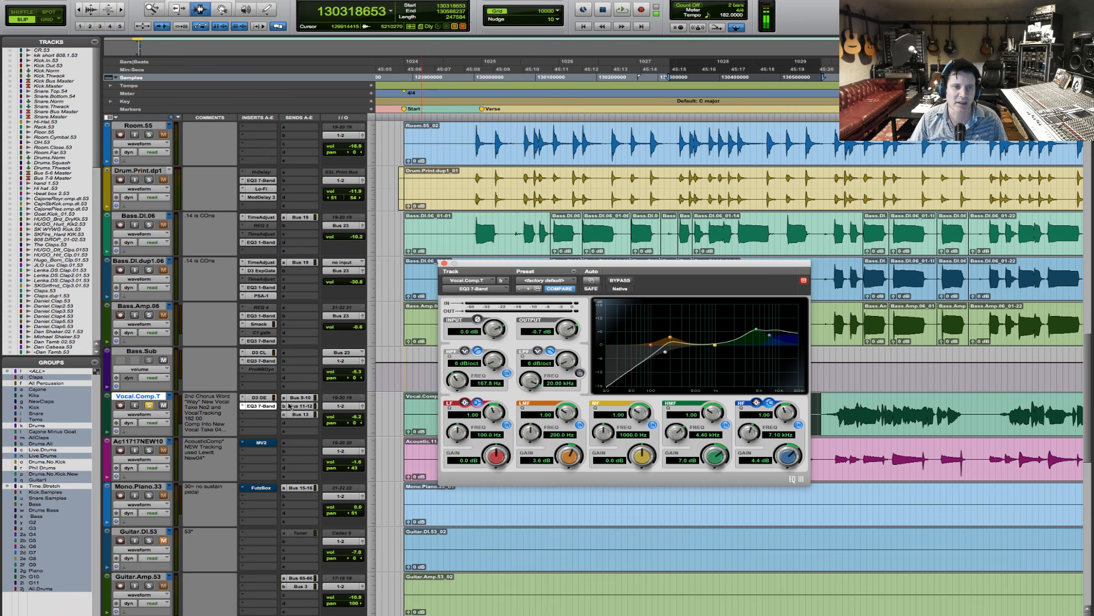
- Copy the de-esser to insert C after the EQ, and set the copy to 6.7 kHz with a -1.1 dB range
{"action": "left_click_drag", "start_coordinate": [259, 397], "coordinate": [262, 419]}
{"action": "key", "text": "space"}
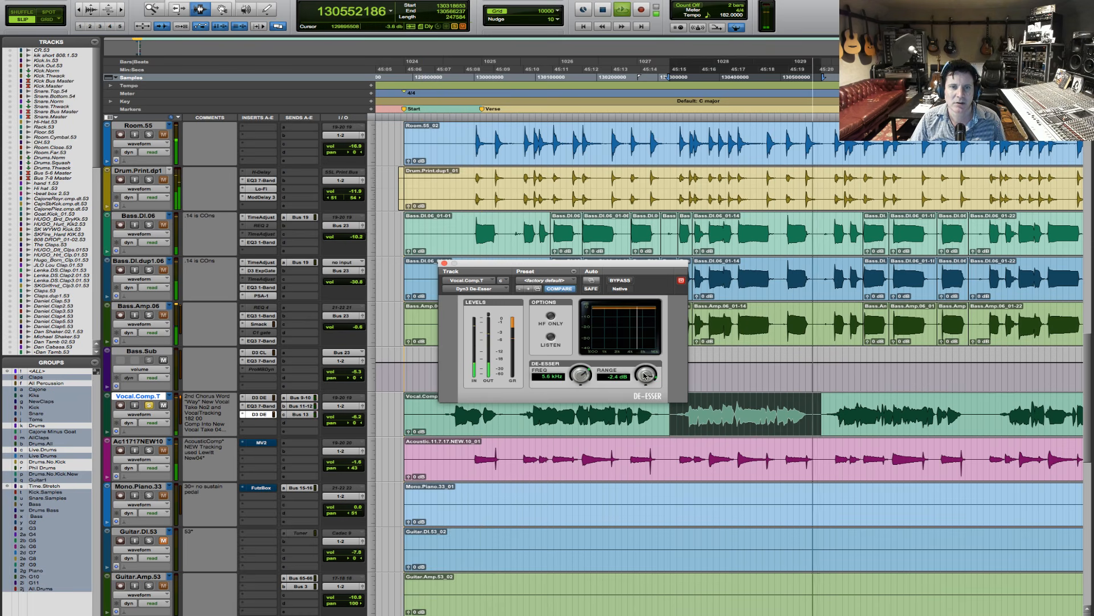
{"action": "left_click_drag", "start_coordinate": [646, 379], "coordinate": [580, 372]}
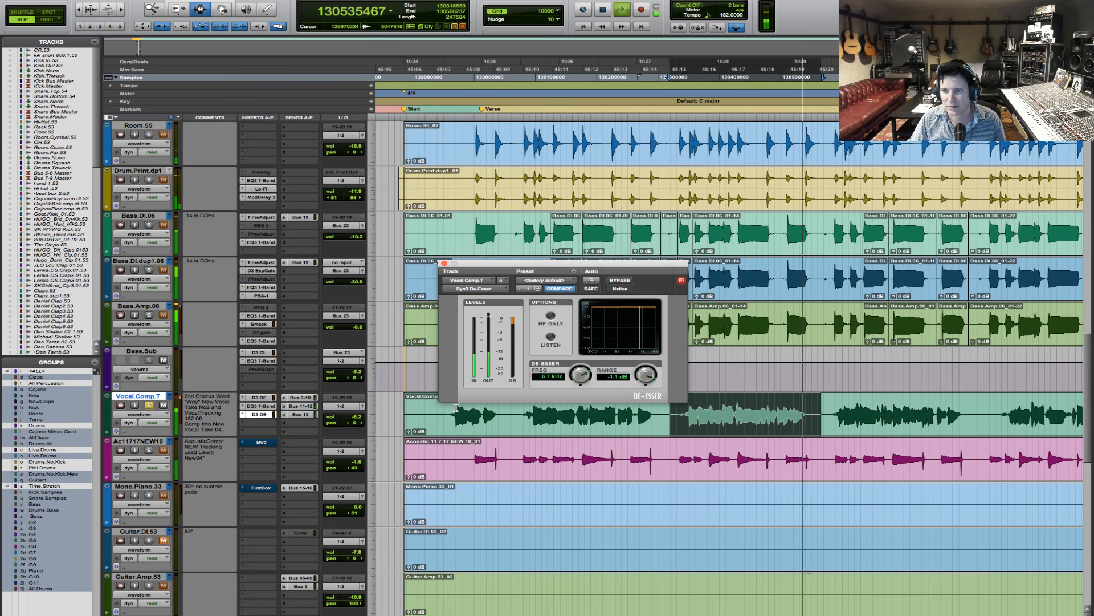
{"action": "key", "text": "space"}
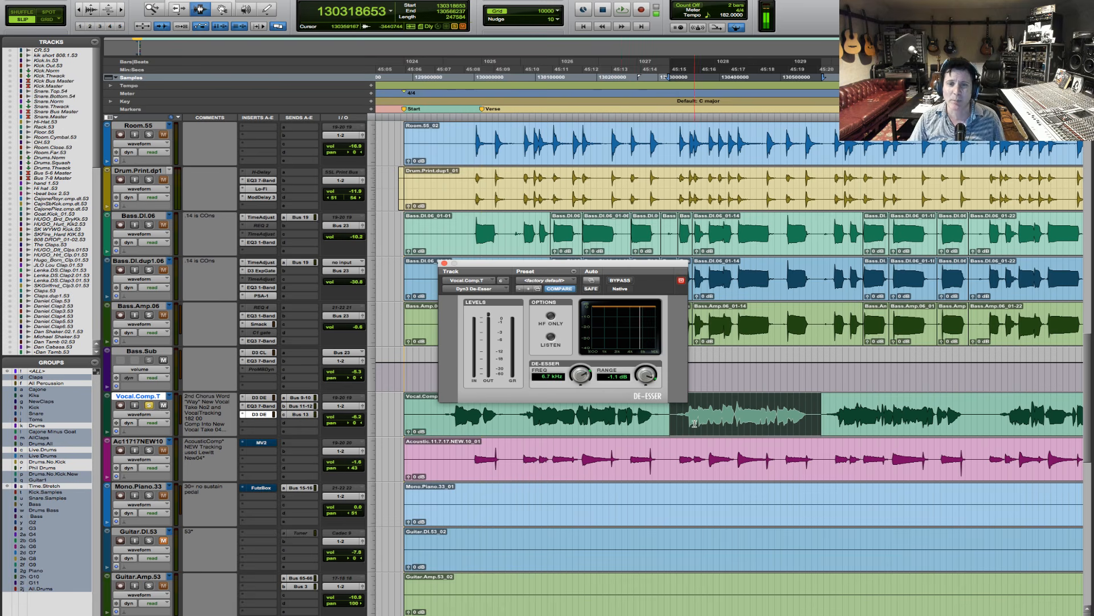
- Select the preceding phrase on the lead vocal track and audition it through the two de-essers and EQ
{"action": "left_click_drag", "start_coordinate": [675, 419], "coordinate": [816, 423]}
{"action": "left_click", "coordinate": [665, 423], "text": "shift"}
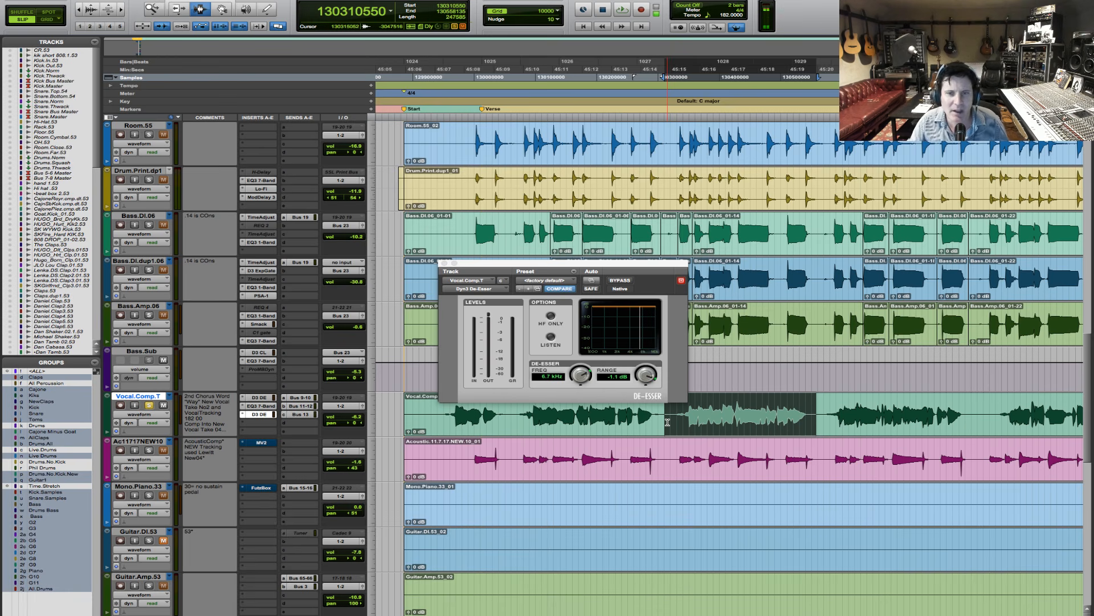
{"action": "left_click_drag", "start_coordinate": [518, 421], "coordinate": [669, 433]}
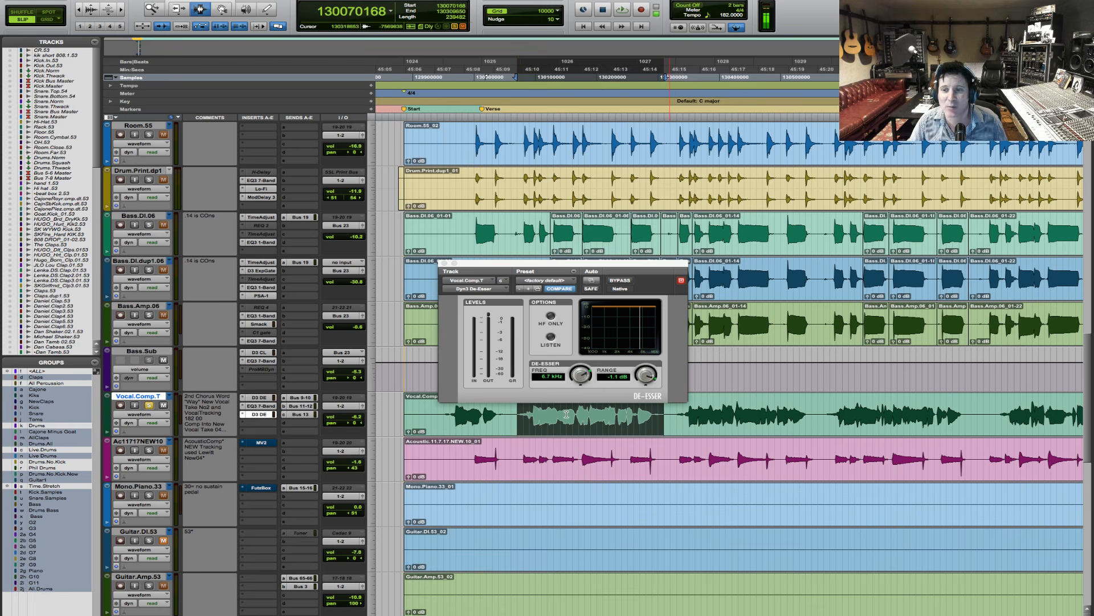
{"action": "key", "text": "space"}
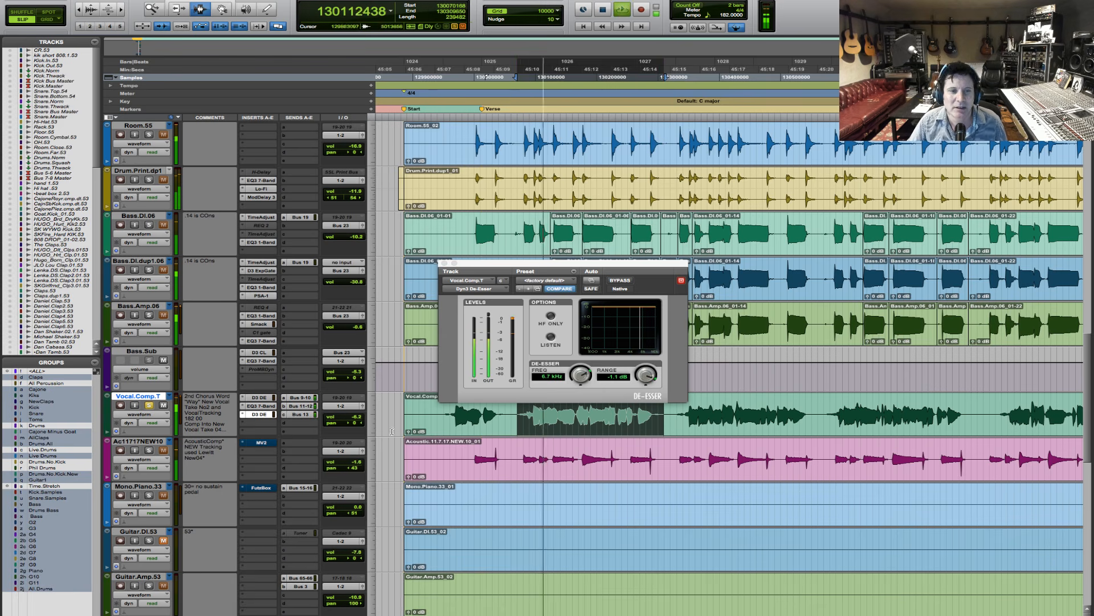
{"action": "key", "text": "space"}
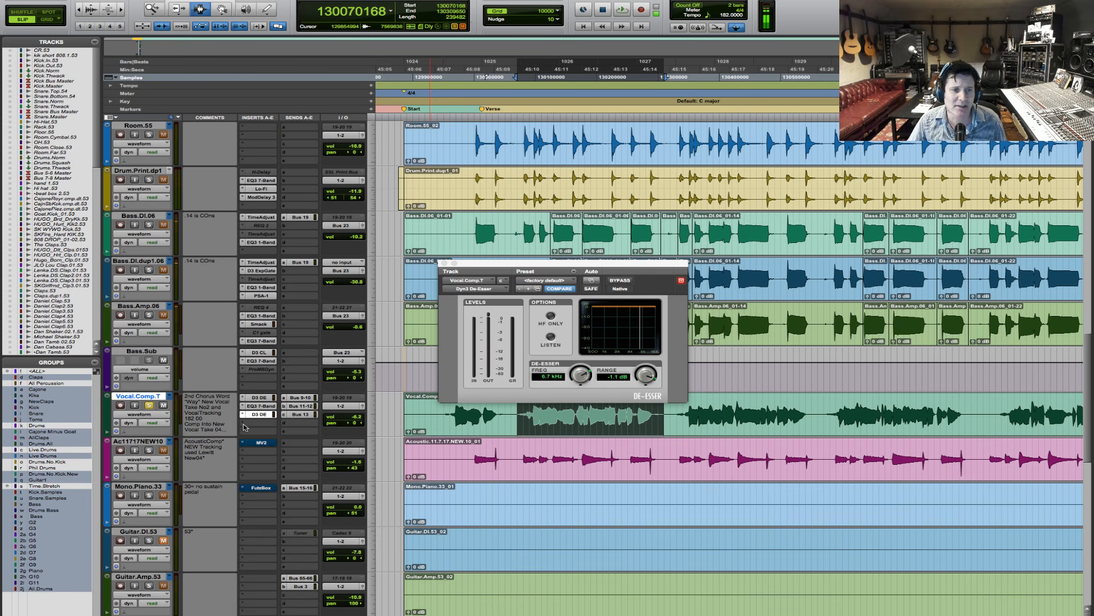
- Add the Avid EQ3 7-Band (mono) in insert D of the lead vocal track
{"action": "left_click", "coordinate": [245, 425]}
{"action": "mouse_move", "coordinate": [263, 441]}
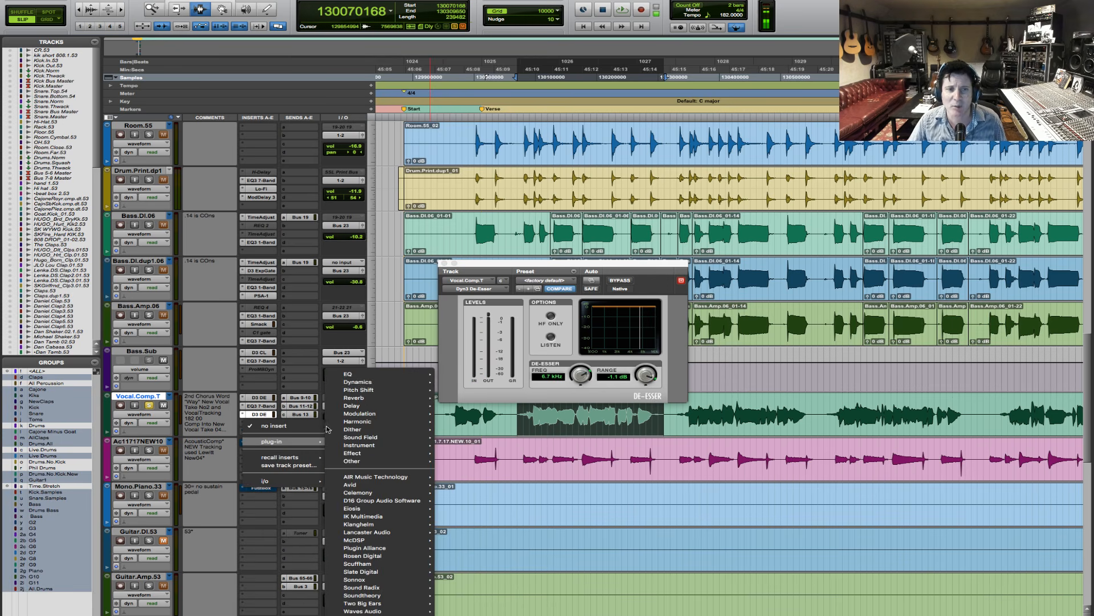
{"action": "mouse_move", "coordinate": [355, 376]}
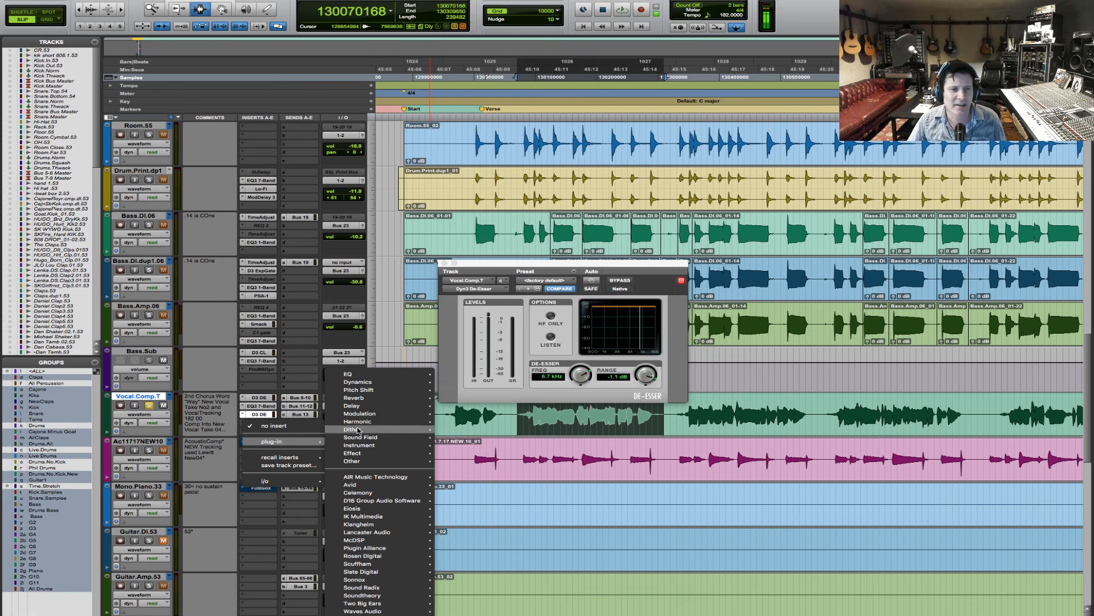
{"action": "mouse_move", "coordinate": [346, 475]}
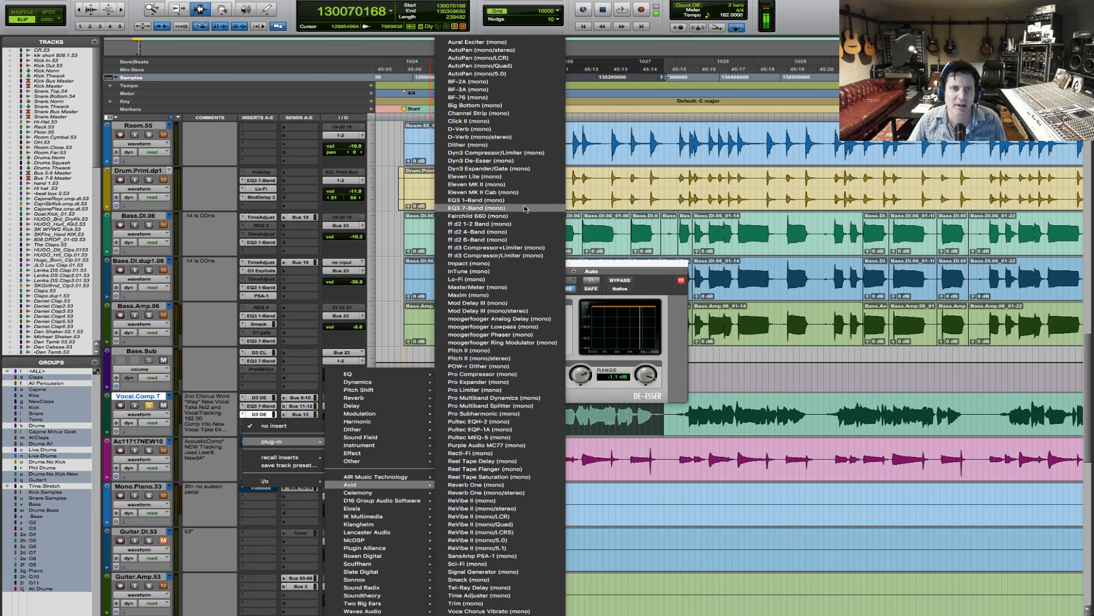
{"action": "left_click", "coordinate": [479, 208]}
- Boost the new EQ's HF band 5.8 dB at 7.06 kHz and its HMF band 9.5 dB at 4.02 kHz during playback
{"action": "key", "text": "space"}
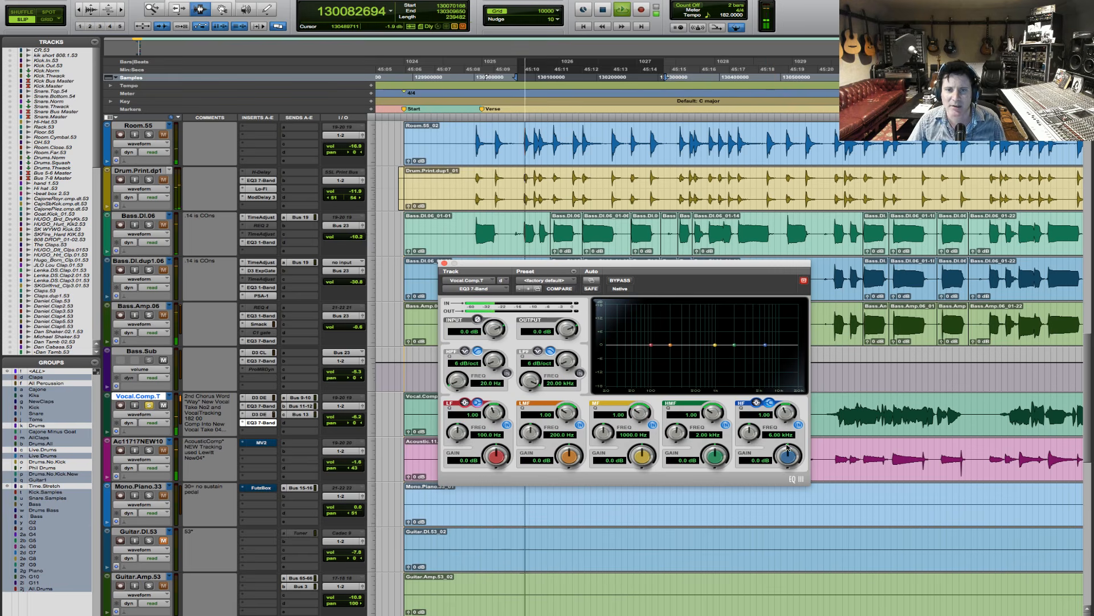
{"action": "left_click_drag", "start_coordinate": [749, 434], "coordinate": [798, 447]}
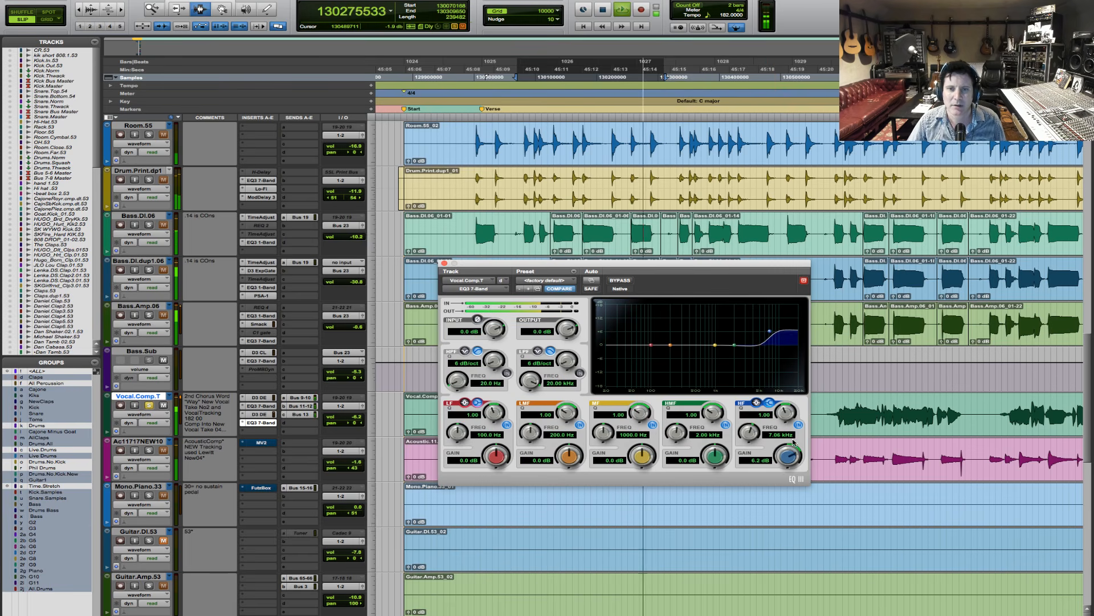
{"action": "mouse_move", "coordinate": [723, 456]}
{"action": "left_mouse_down"}
{"action": "mouse_move", "coordinate": [724, 444]}
{"action": "mouse_move", "coordinate": [692, 434]}
{"action": "mouse_move", "coordinate": [728, 456]}
{"action": "left_mouse_up"}
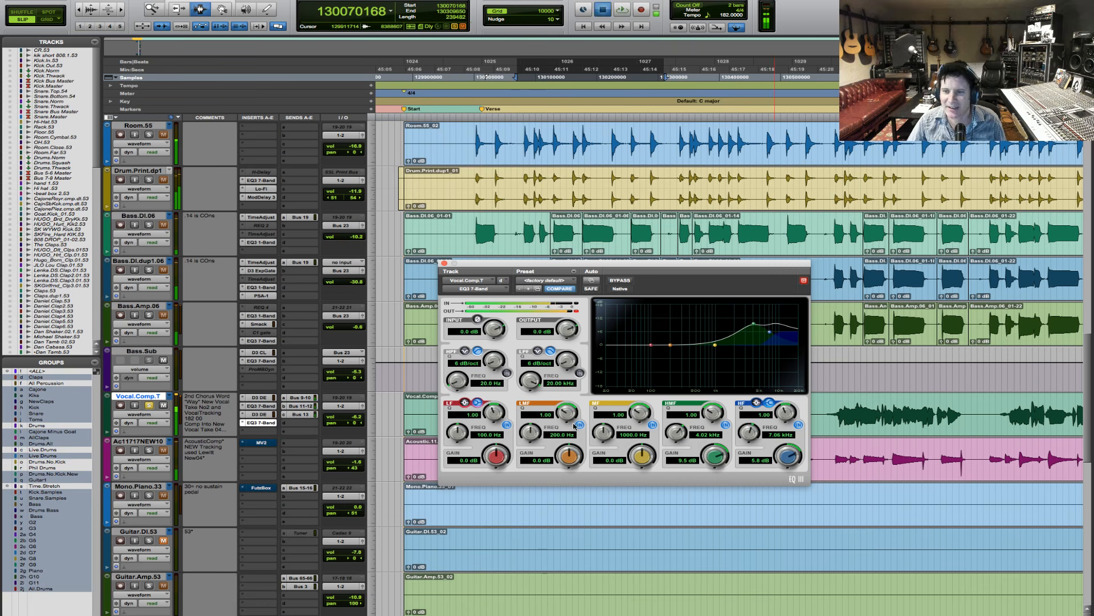
- Move the EQ window clear of the vocal track and play the following vocal phrase together with the drums and bass
{"action": "left_click_drag", "start_coordinate": [695, 292], "coordinate": [709, 122]}
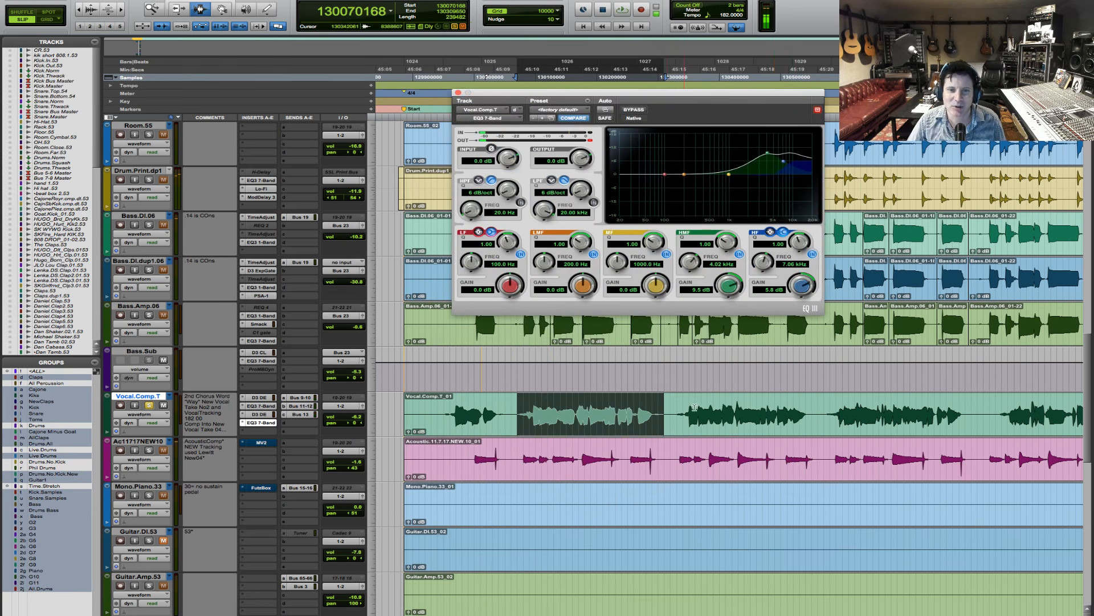
{"action": "left_click_drag", "start_coordinate": [673, 412], "coordinate": [822, 412]}
{"action": "key", "text": "space"}
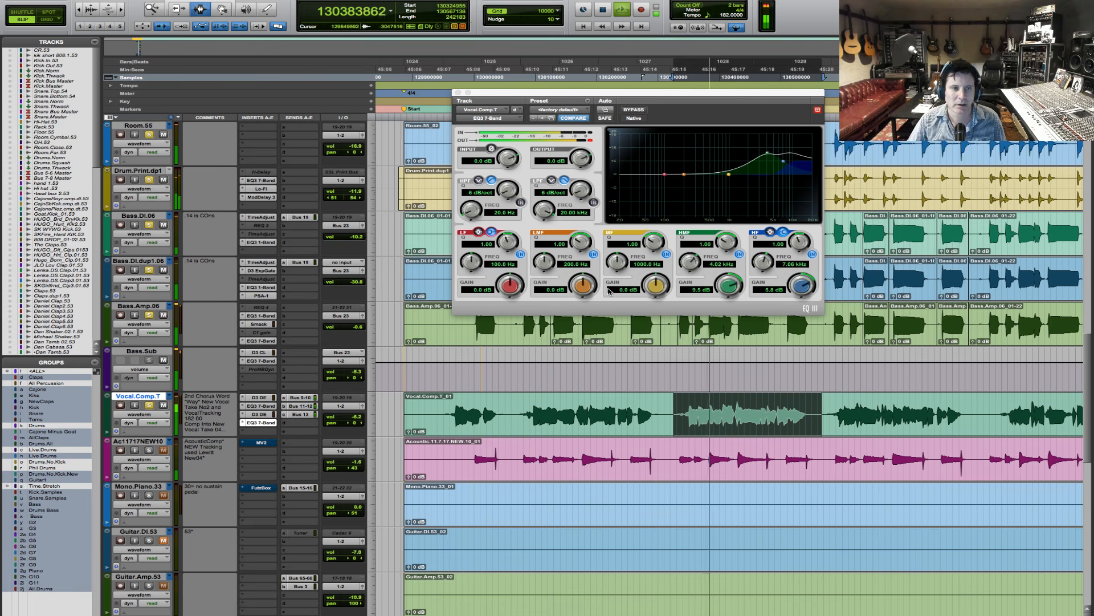
{"action": "key", "text": "r"}
{"action": "key", "text": "r"}
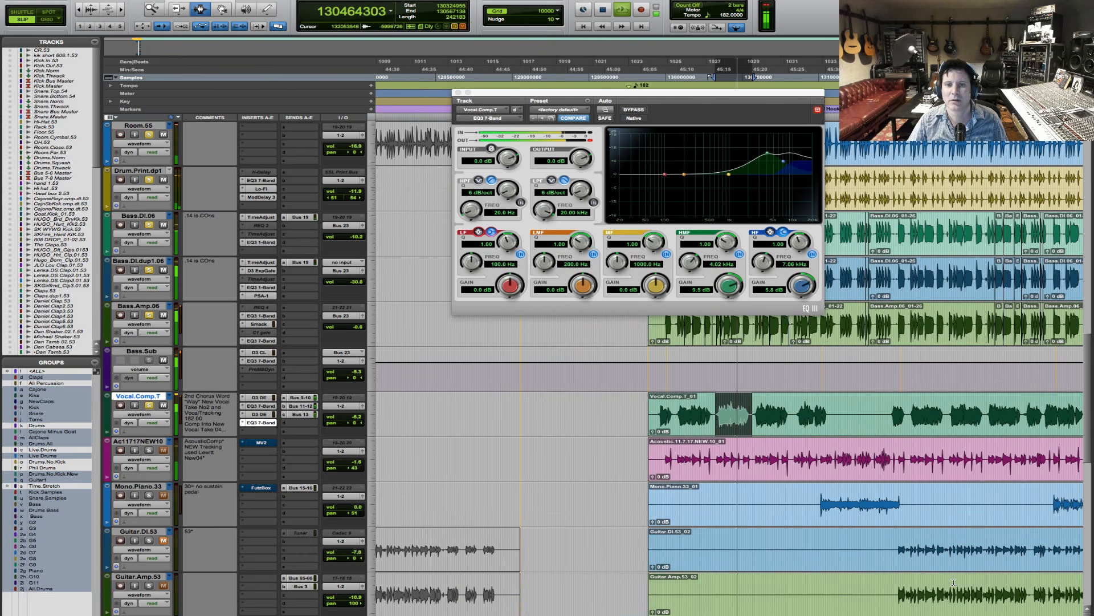
{"action": "key", "text": "t"}
{"action": "key", "text": "space"}
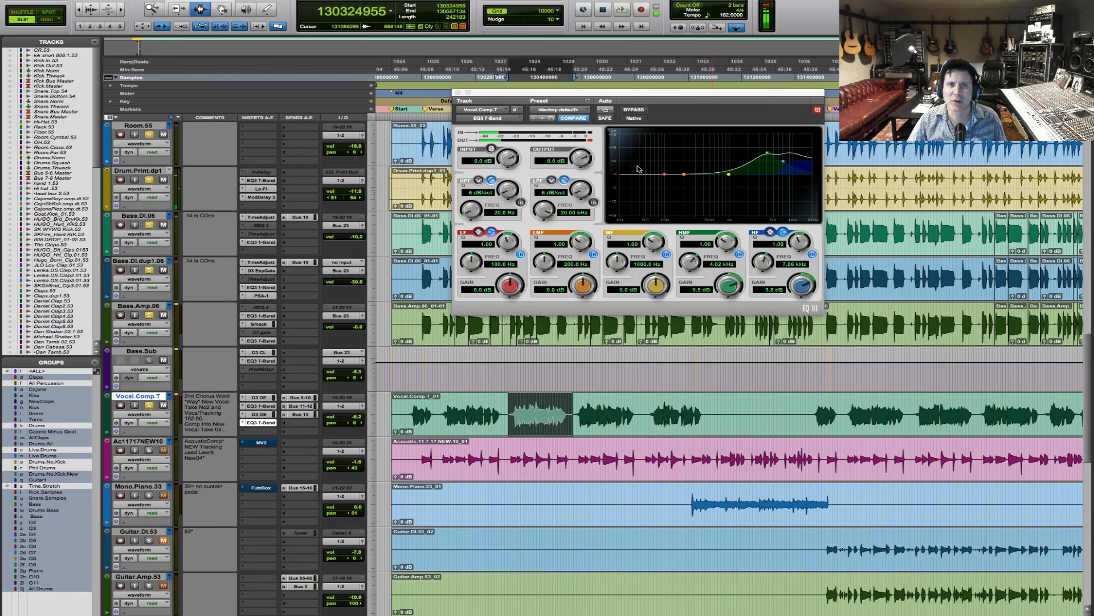
- Enable the high-pass filter on the insert D EQ and set its frequency to 57.1 Hz
{"action": "left_click", "coordinate": [591, 140]}
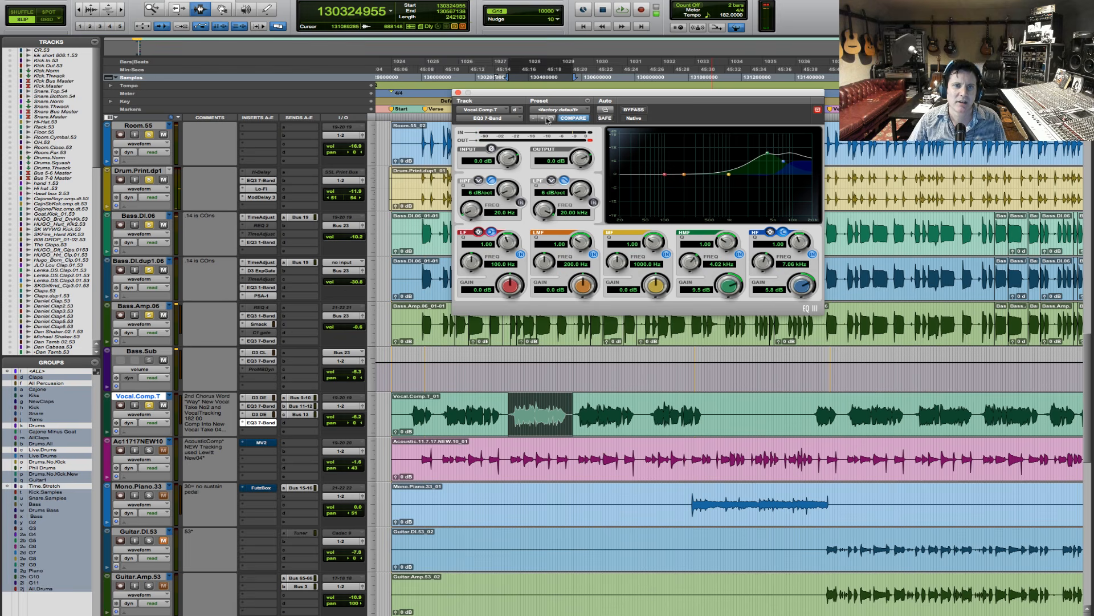
{"action": "left_click", "coordinate": [520, 202]}
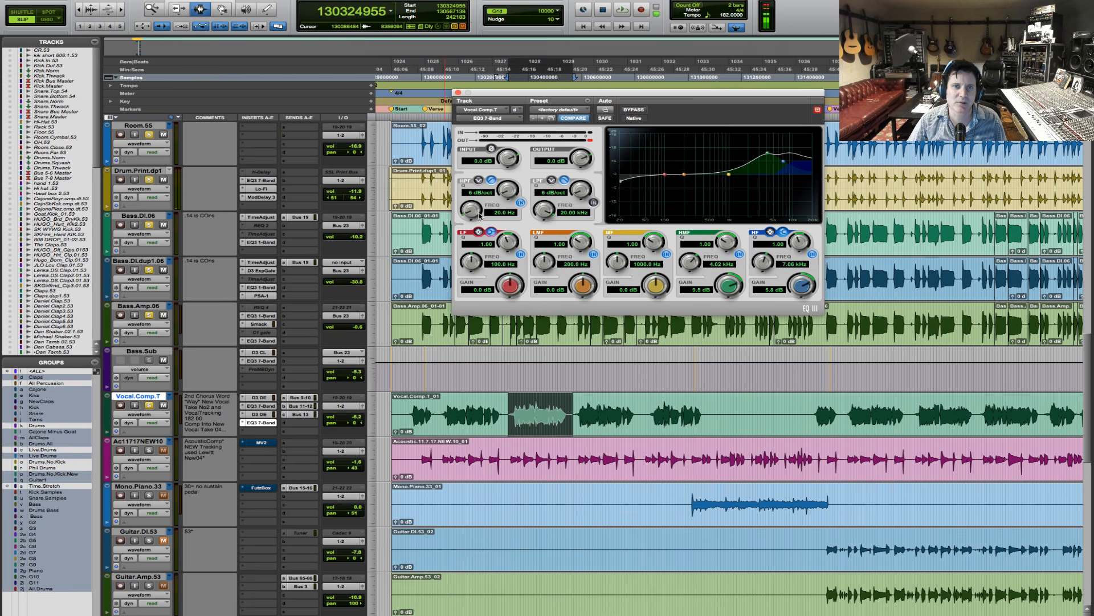
{"action": "left_click_drag", "start_coordinate": [480, 217], "coordinate": [472, 205]}
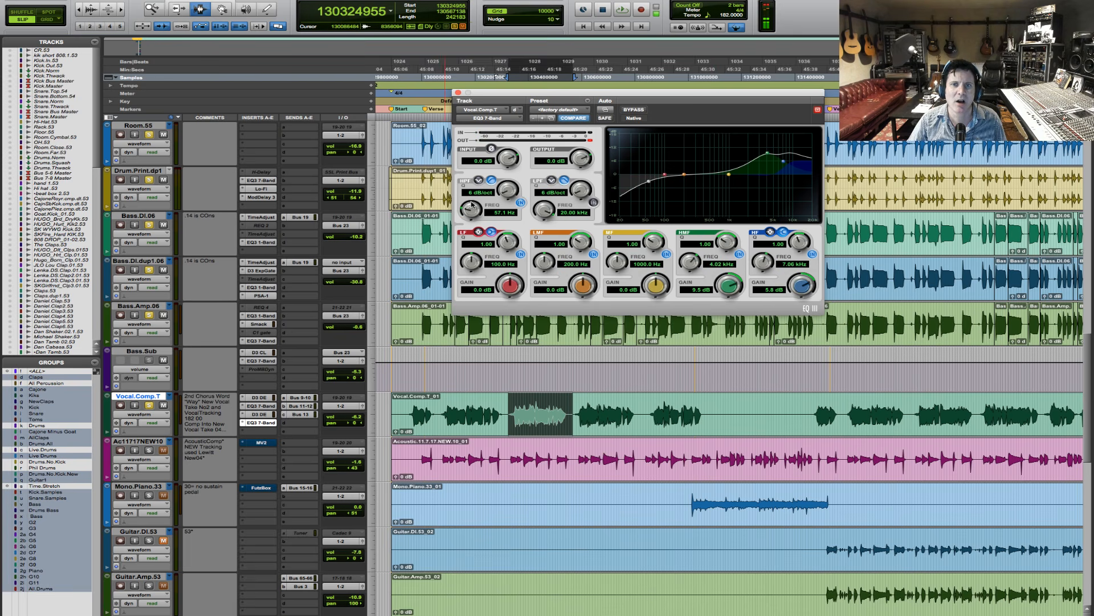
- Play the vocal with the drums and bass from early in the verse after the hook, and close the EQ window
{"action": "left_click", "coordinate": [852, 404]}
{"action": "key", "text": "space"}
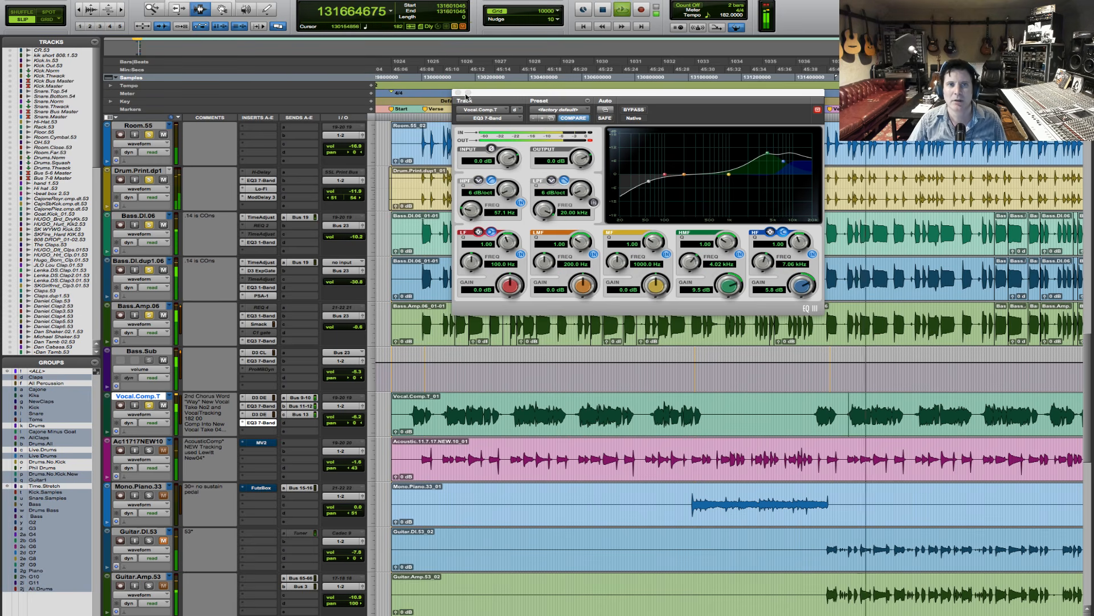
{"action": "left_click", "coordinate": [458, 93]}
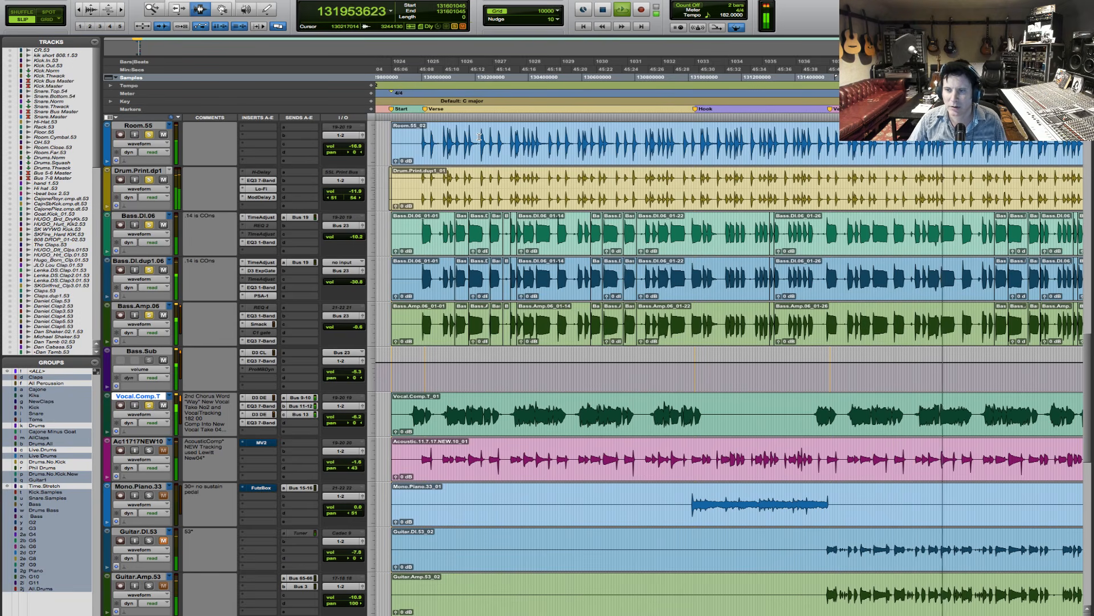
{"action": "key", "text": "r"}
{"action": "key", "text": "r"}
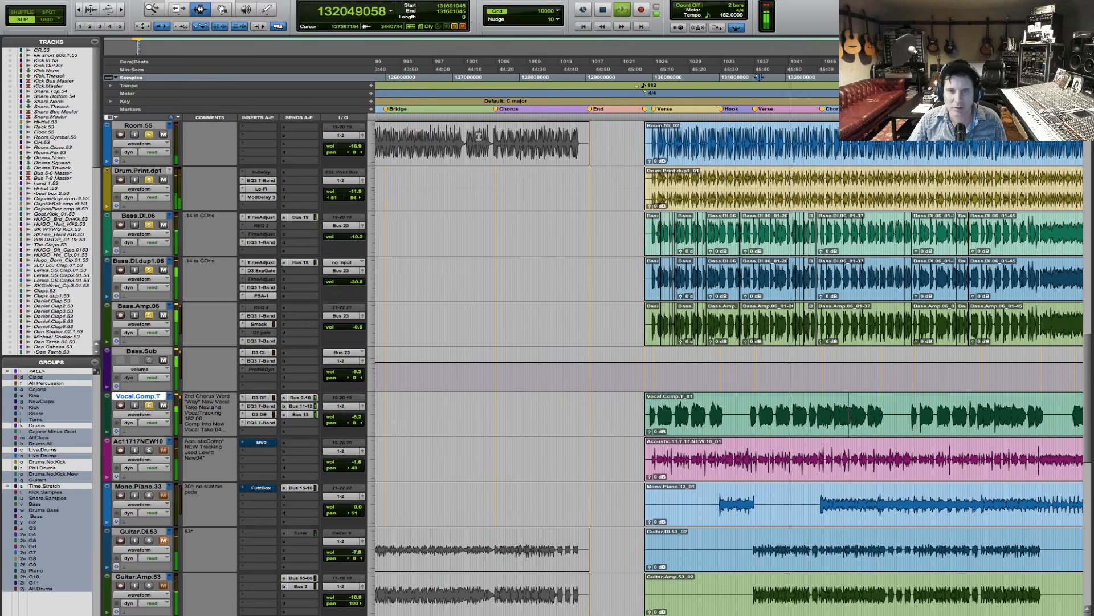
{"action": "key", "text": "space"}
{"action": "key", "text": "t"}
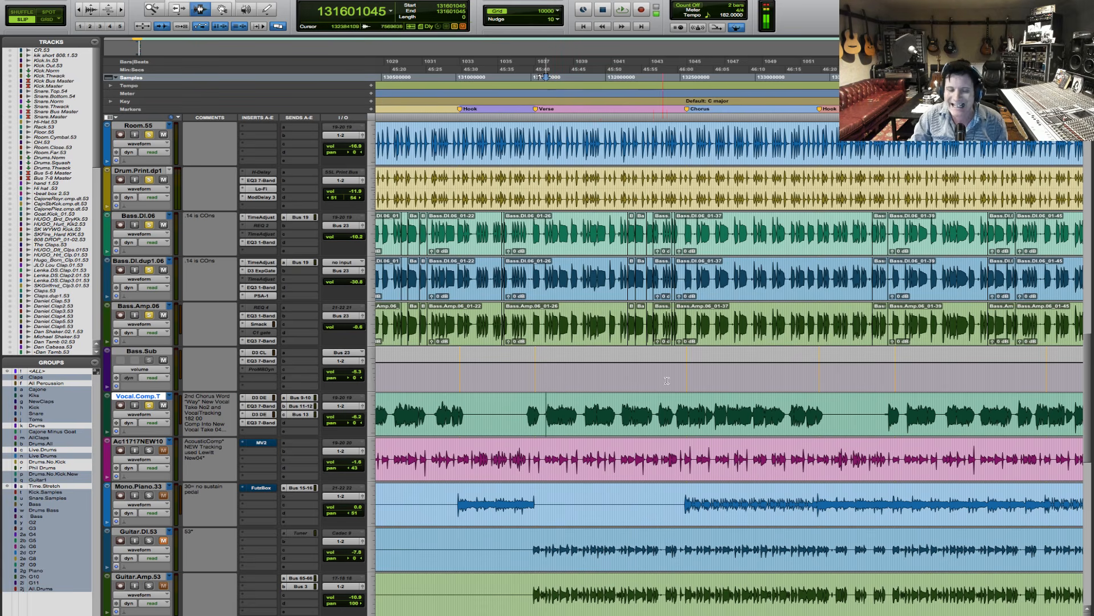
- Play the vocal into the chorus and reduce the insert D EQ's boosts to 7.2 dB HMF and 4.8 dB HF, closing the EQ window
{"action": "left_click", "coordinate": [674, 408]}
{"action": "key", "text": "space"}
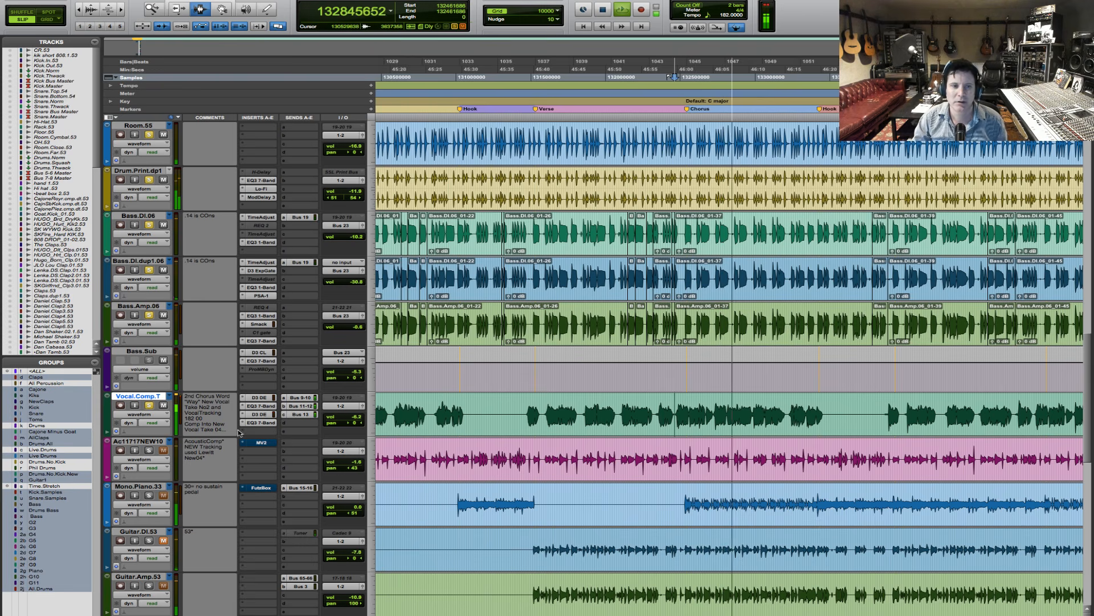
{"action": "left_click", "coordinate": [261, 422]}
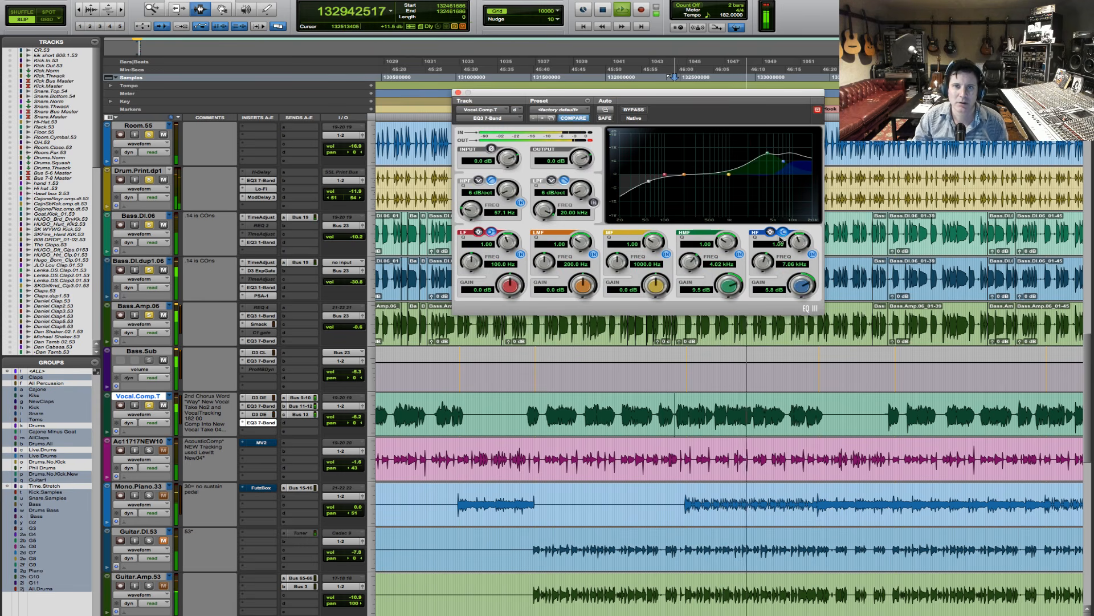
{"action": "left_click_drag", "start_coordinate": [729, 286], "coordinate": [729, 290]}
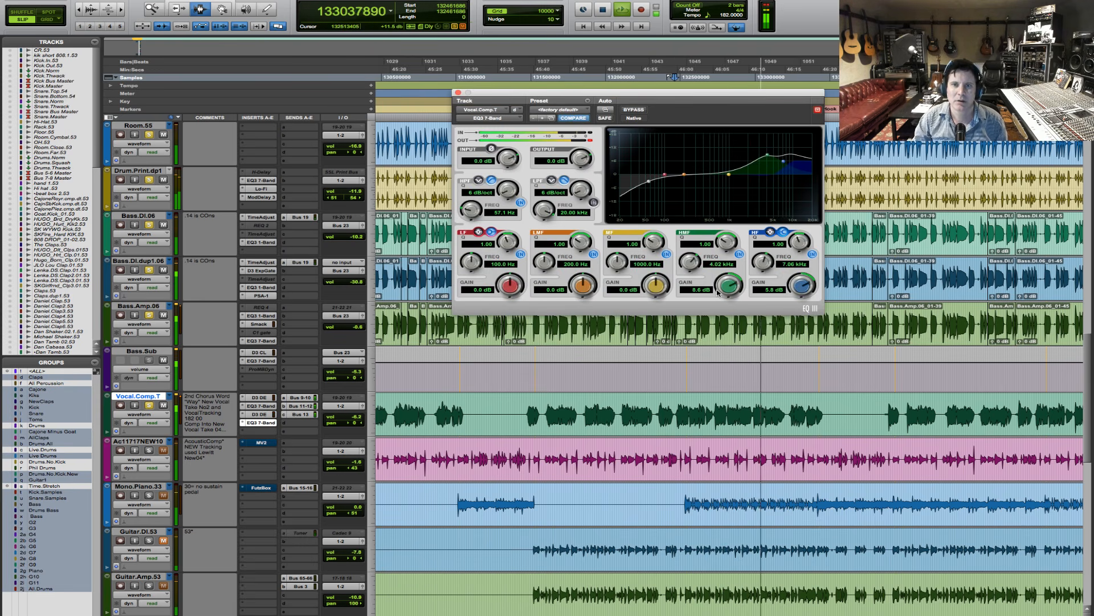
{"action": "left_click_drag", "start_coordinate": [803, 285], "coordinate": [802, 290]}
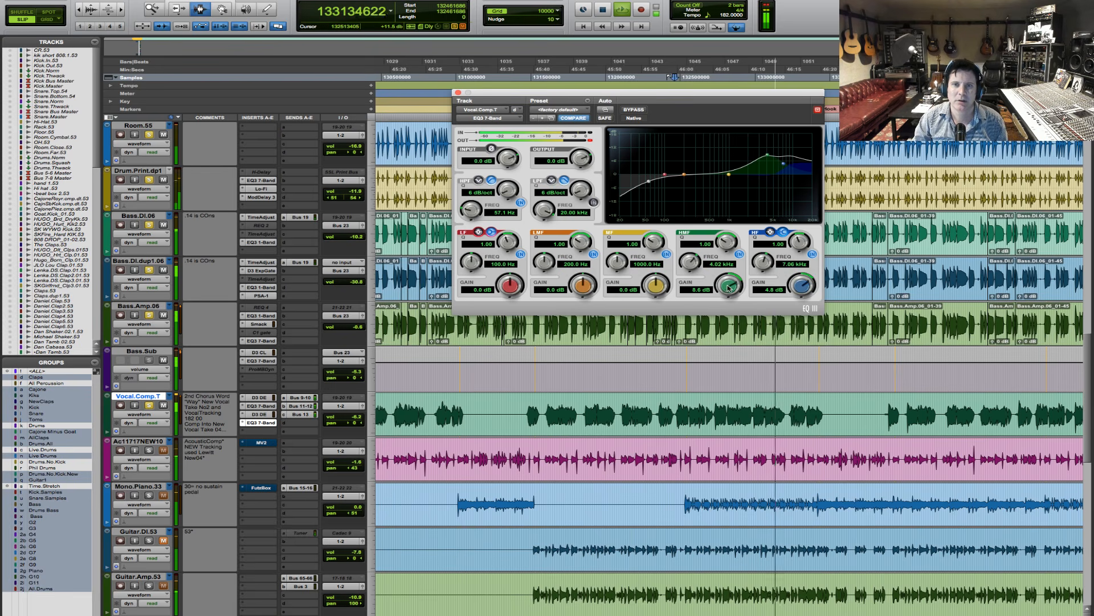
{"action": "left_click_drag", "start_coordinate": [737, 273], "coordinate": [737, 281]}
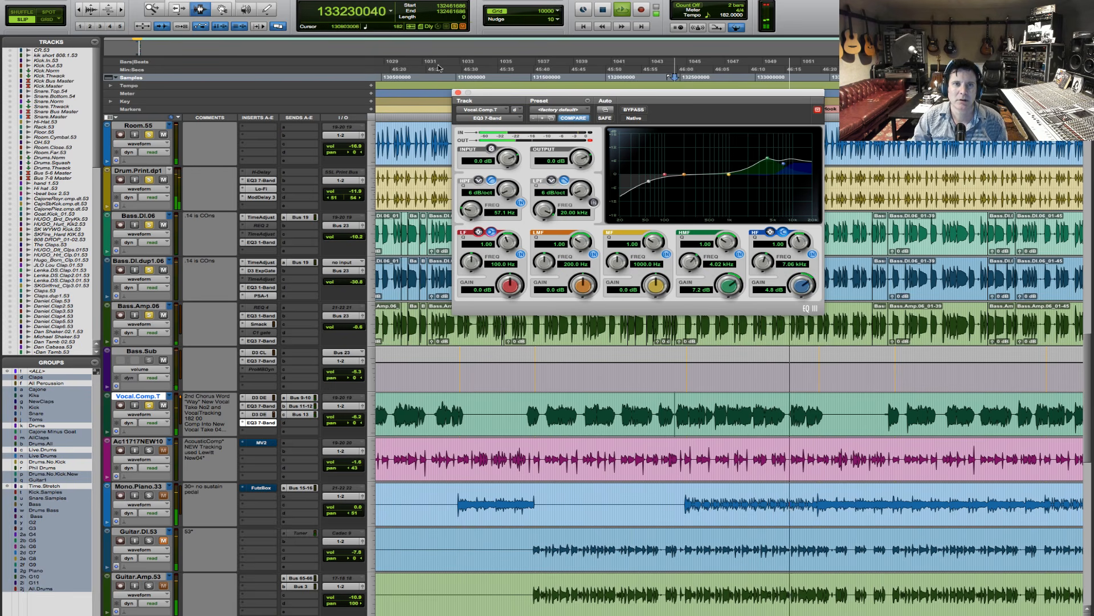
{"action": "left_click", "coordinate": [457, 92]}
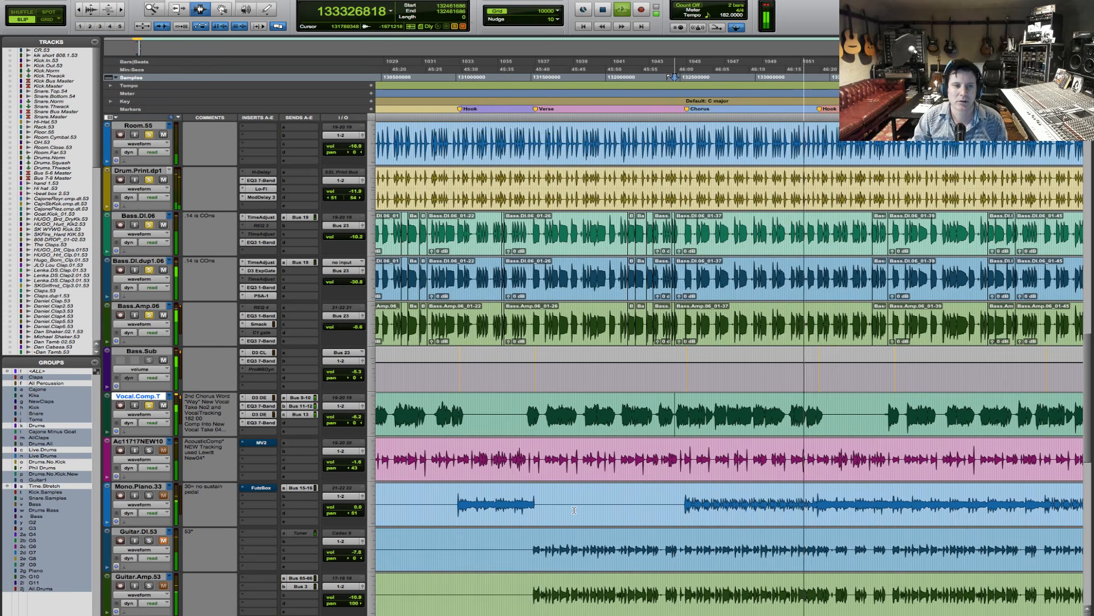
- Play the vocal with the drums and bass from late in the next verse into its following chorus
{"action": "scroll", "coordinate": [592, 473], "scroll_direction": "down", "scroll_amount": 15}
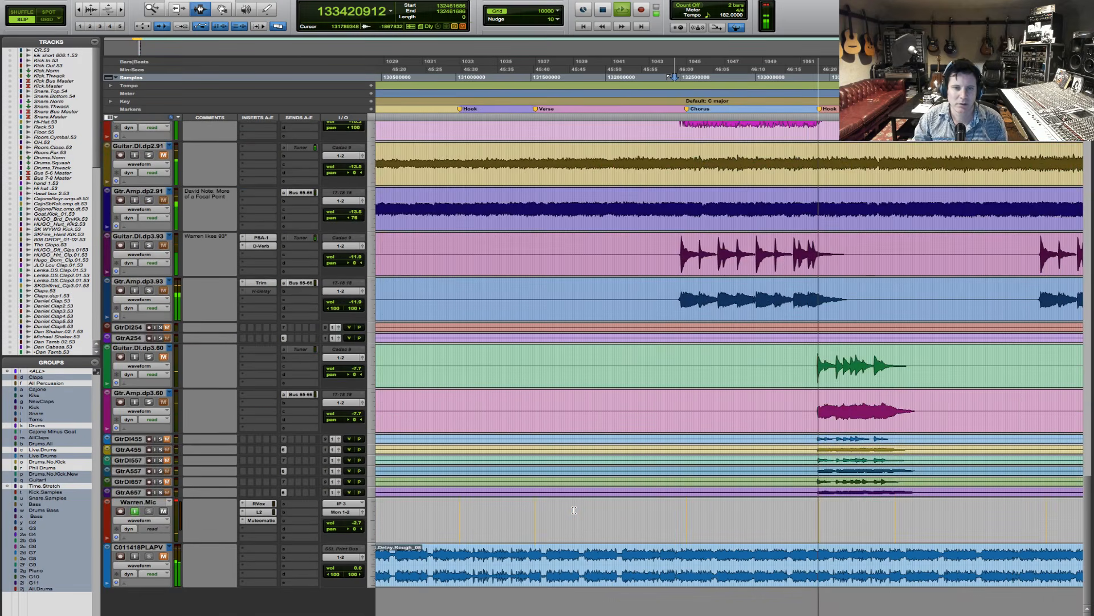
{"action": "scroll", "coordinate": [574, 510], "scroll_direction": "up", "scroll_amount": 8}
{"action": "scroll", "coordinate": [574, 511], "scroll_direction": "up", "scroll_amount": 2}
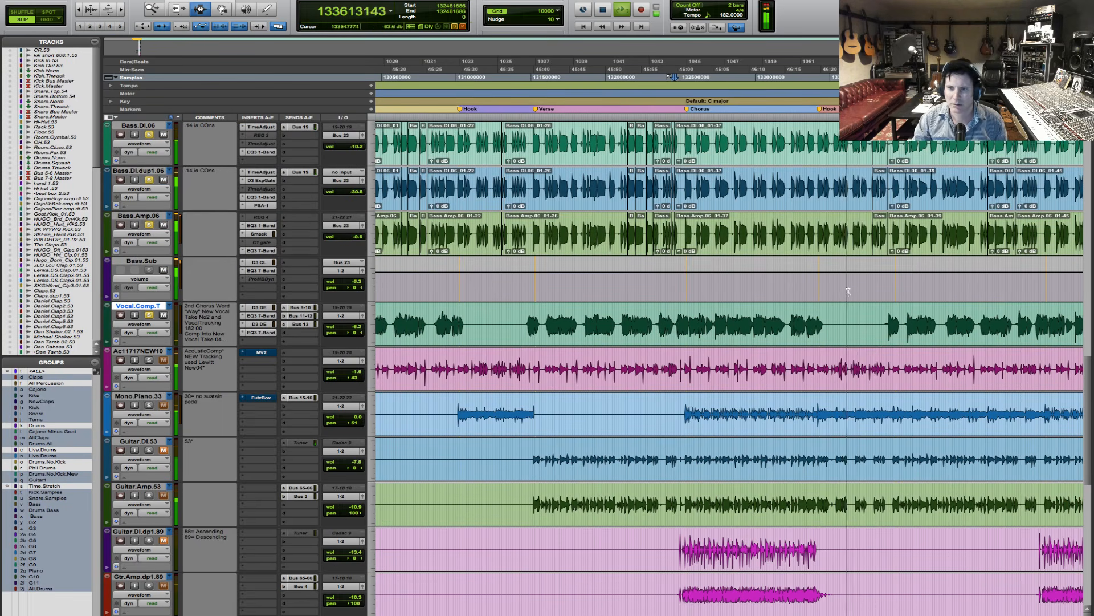
{"action": "key", "text": "space"}
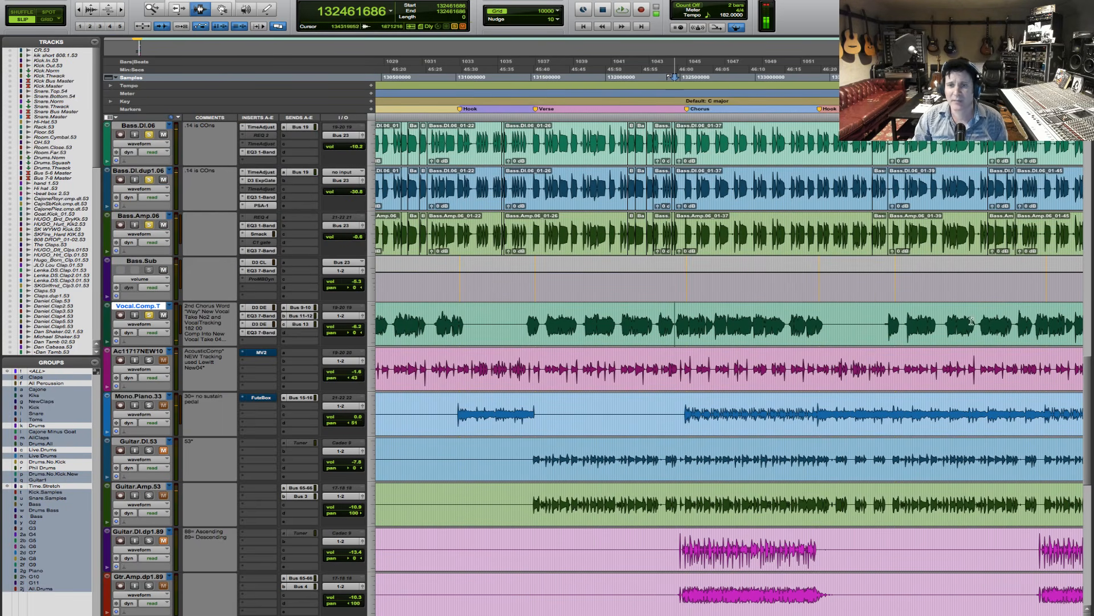
{"action": "left_click", "coordinate": [1015, 318]}
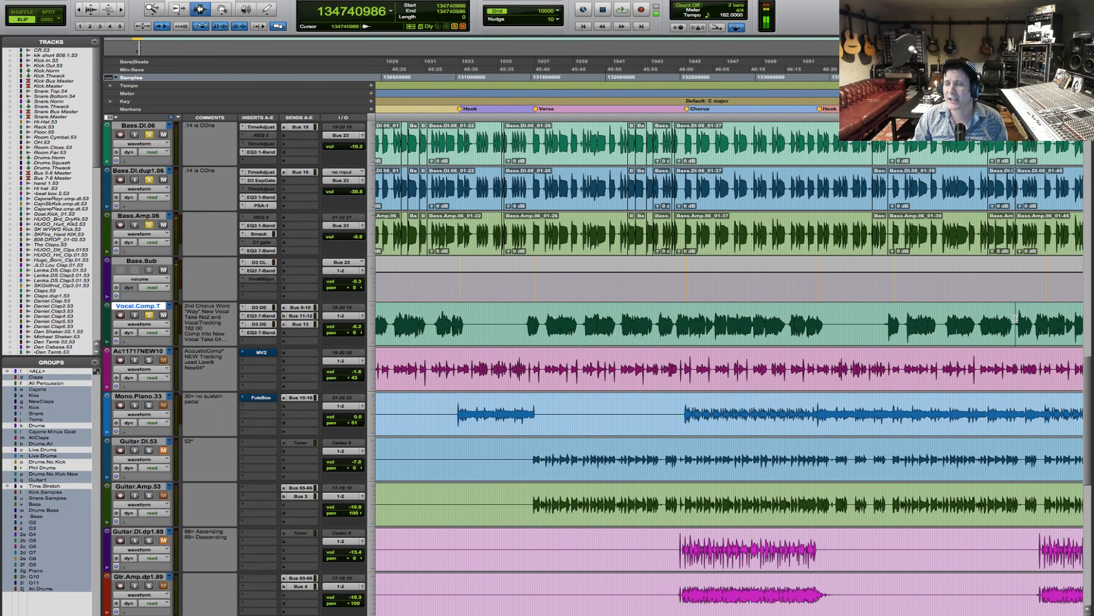
{"action": "key", "text": "space"}
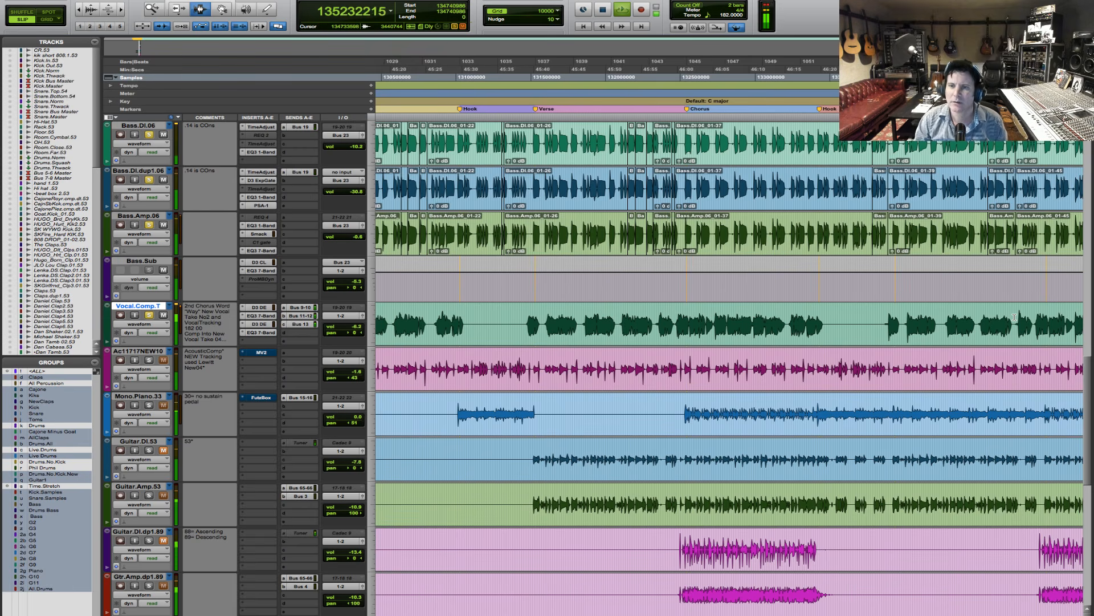
{"action": "key", "text": "r"}
{"action": "key", "text": "r"}
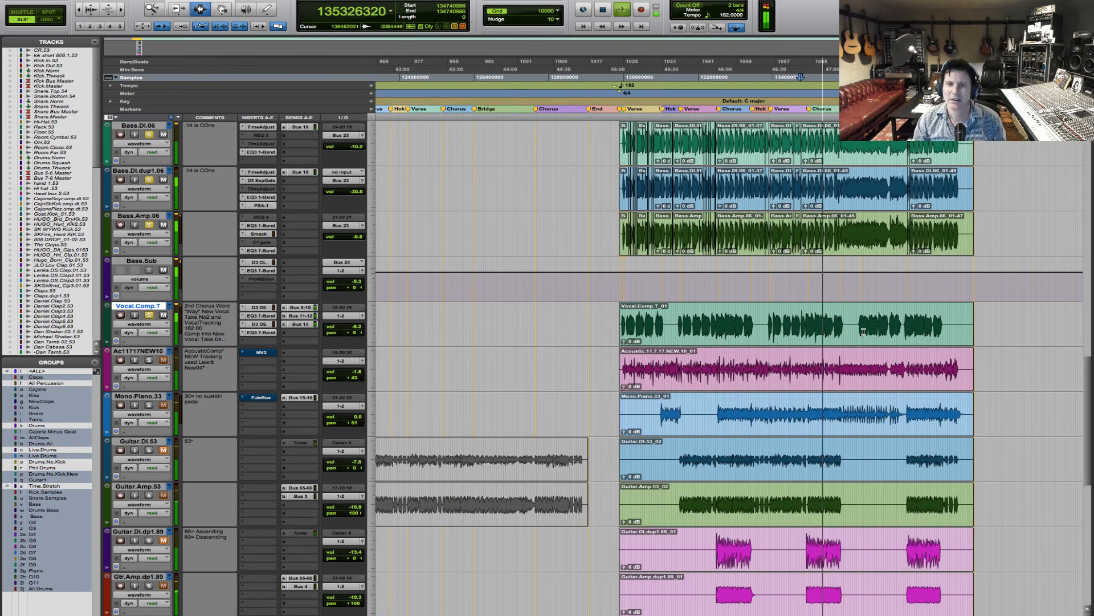
{"action": "key", "text": "space"}
- Find the vocal entry in the bridge and play it with the drums and bass from just before the Vox In marker
{"action": "key", "text": "F5"}
{"action": "left_click_drag", "start_coordinate": [758, 342], "coordinate": [851, 325]}
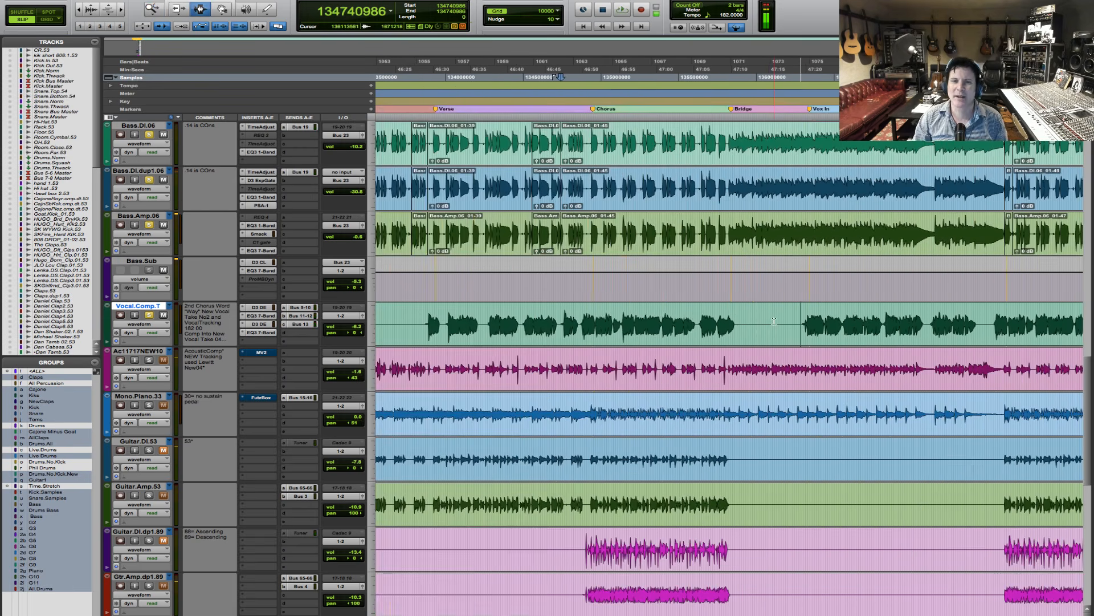
{"action": "left_click", "coordinate": [564, 321]}
{"action": "left_click", "coordinate": [563, 321]}
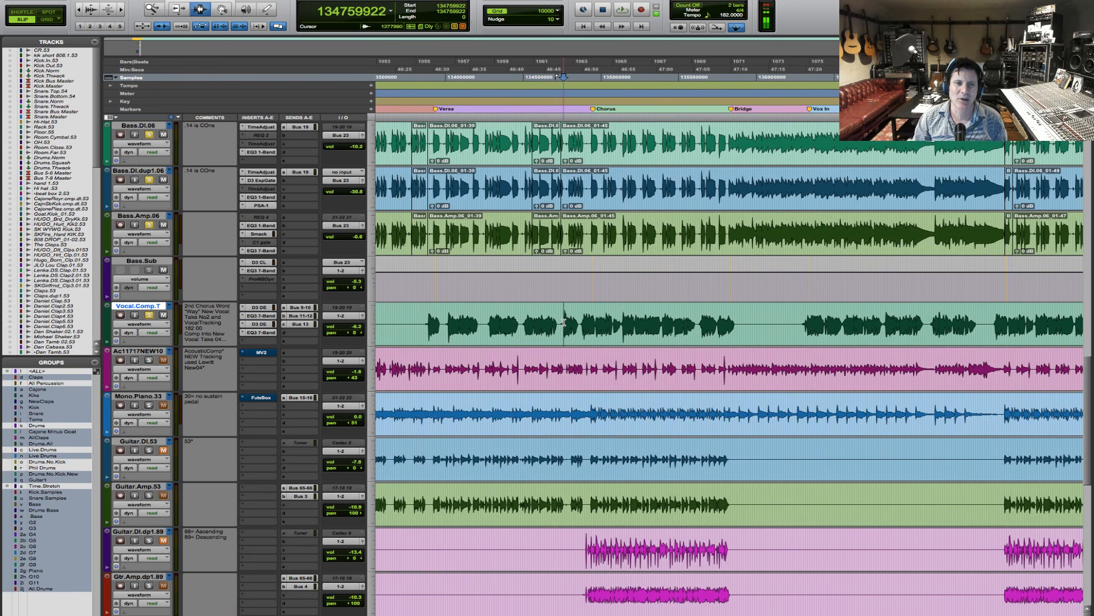
{"action": "left_click", "coordinate": [561, 321]}
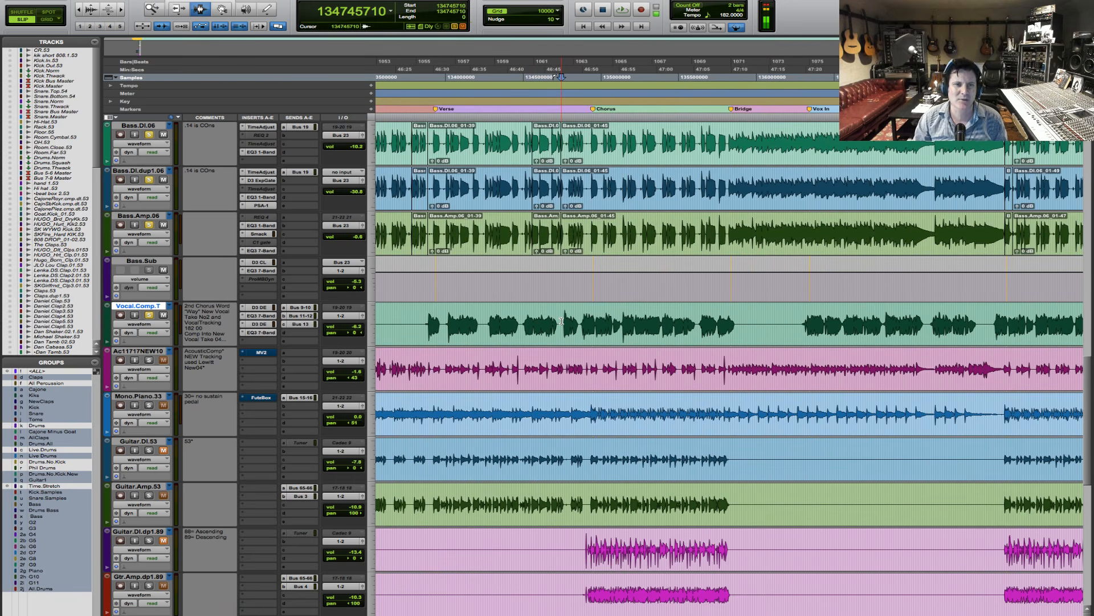
{"action": "key", "text": "F5"}
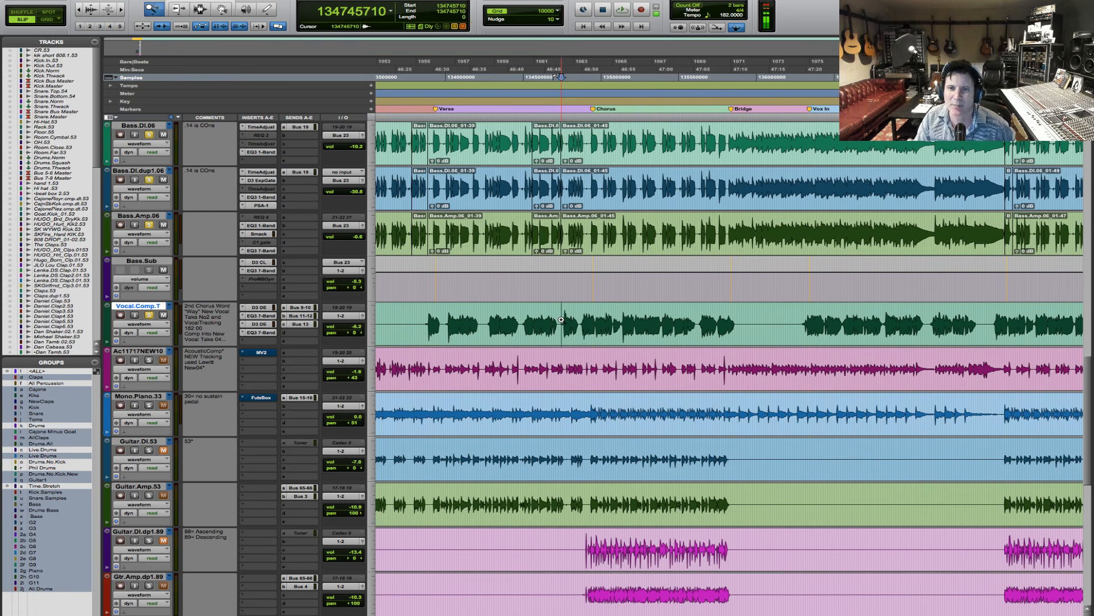
{"action": "left_click", "coordinate": [909, 310]}
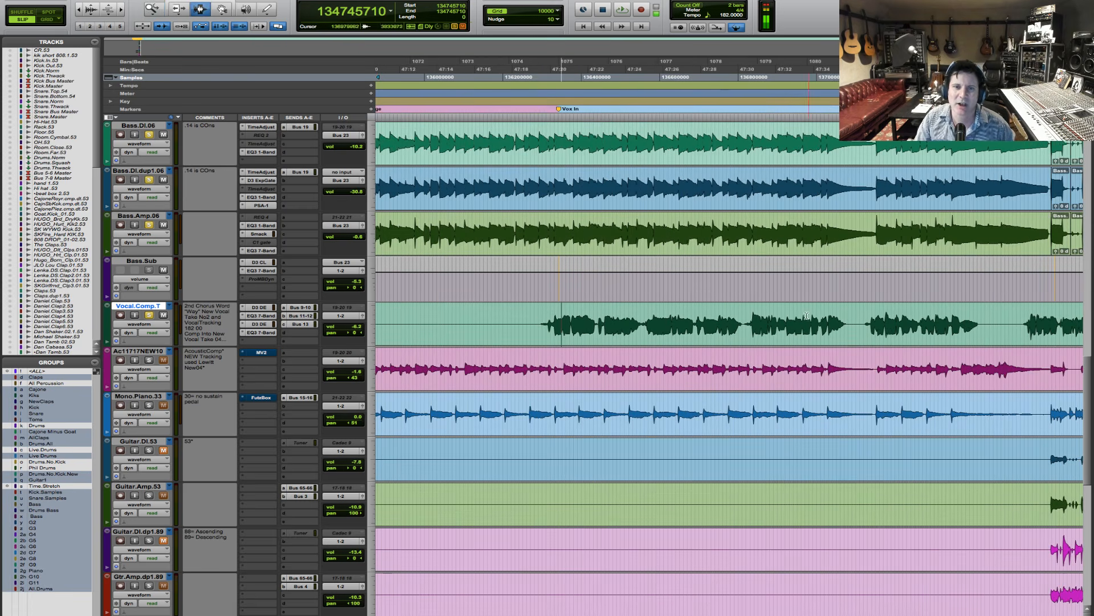
{"action": "left_click", "coordinate": [541, 321]}
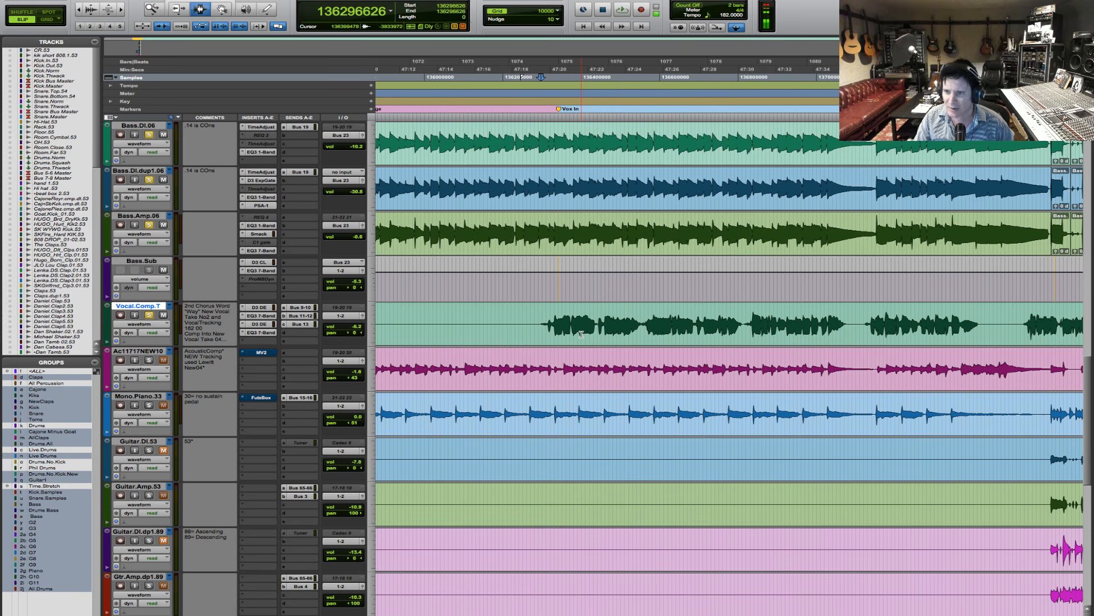
{"action": "key", "text": "space"}
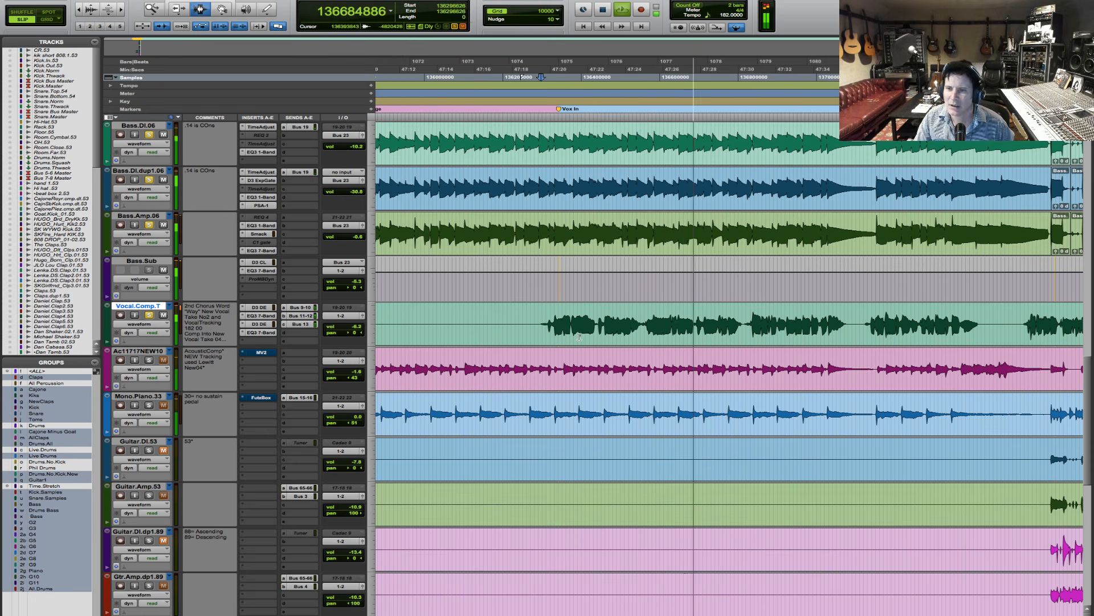
{"action": "key", "text": "space"}
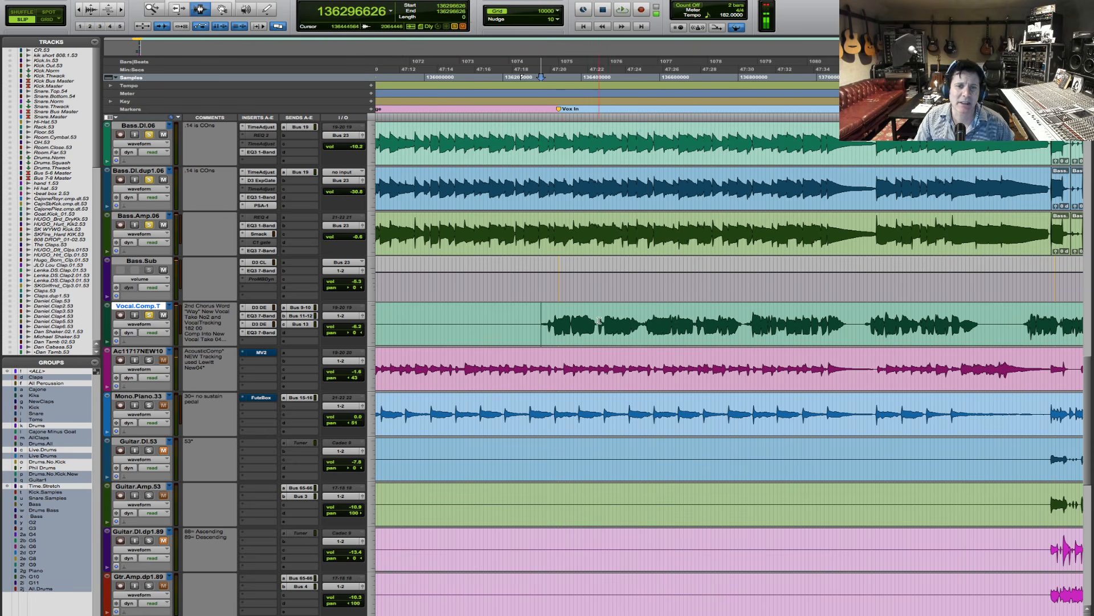
- Play the bridge vocal from the gap after its first phrase, and again from the gap after its second phrase
{"action": "left_click", "coordinate": [596, 318]}
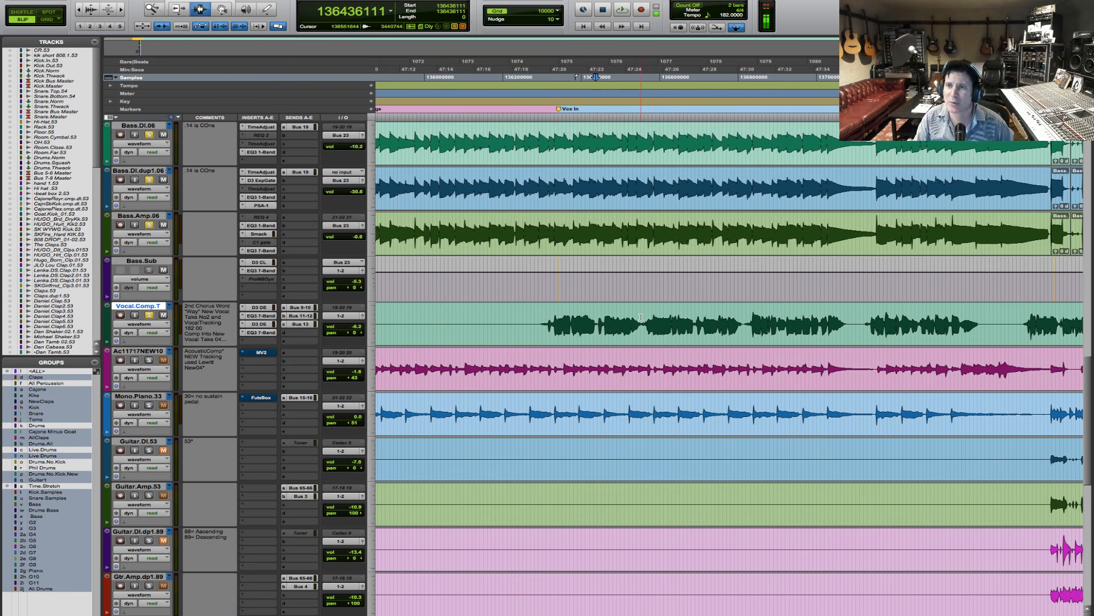
{"action": "key", "text": "space"}
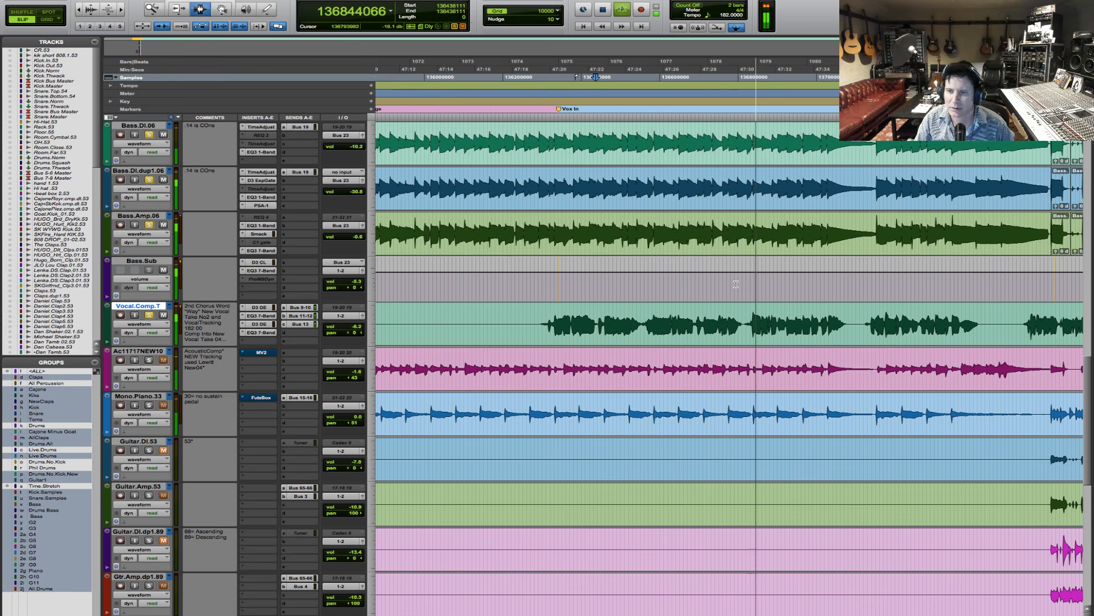
{"action": "key", "text": "space"}
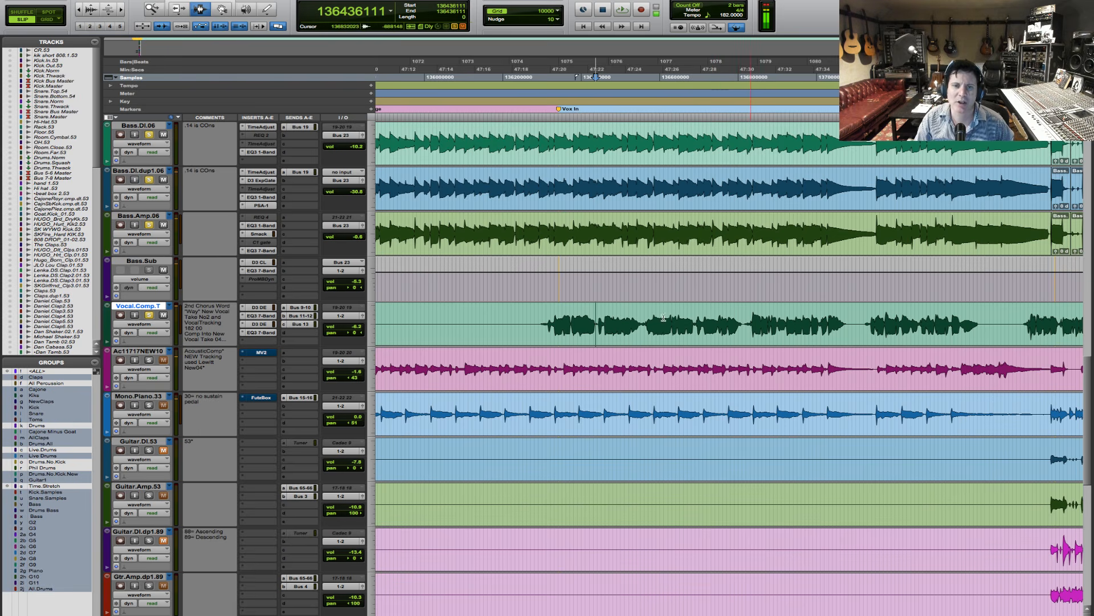
{"action": "left_click", "coordinate": [642, 323]}
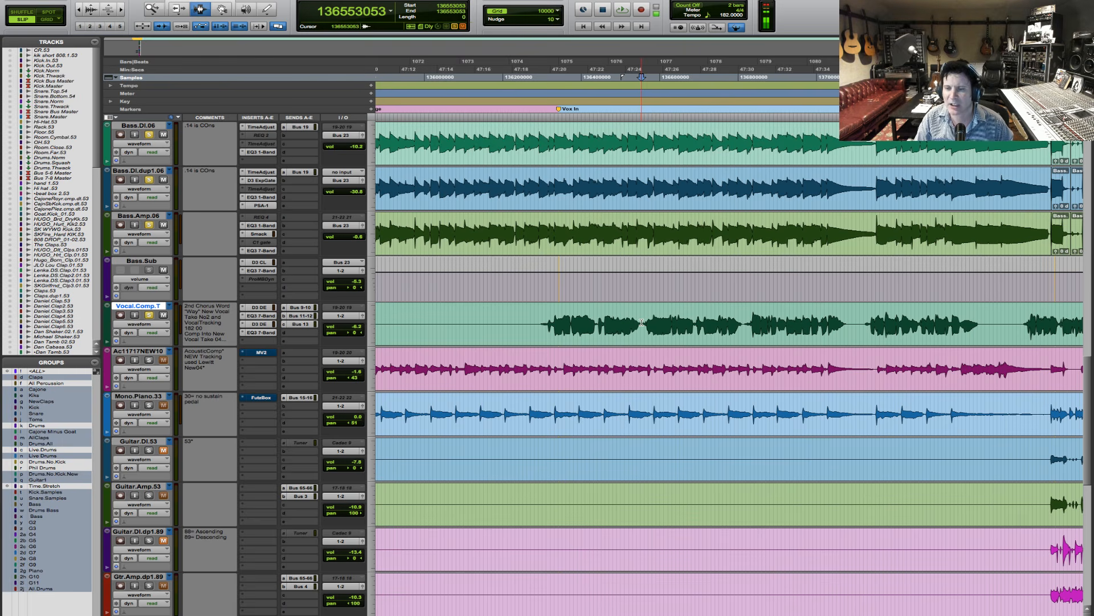
{"action": "key", "text": "space"}
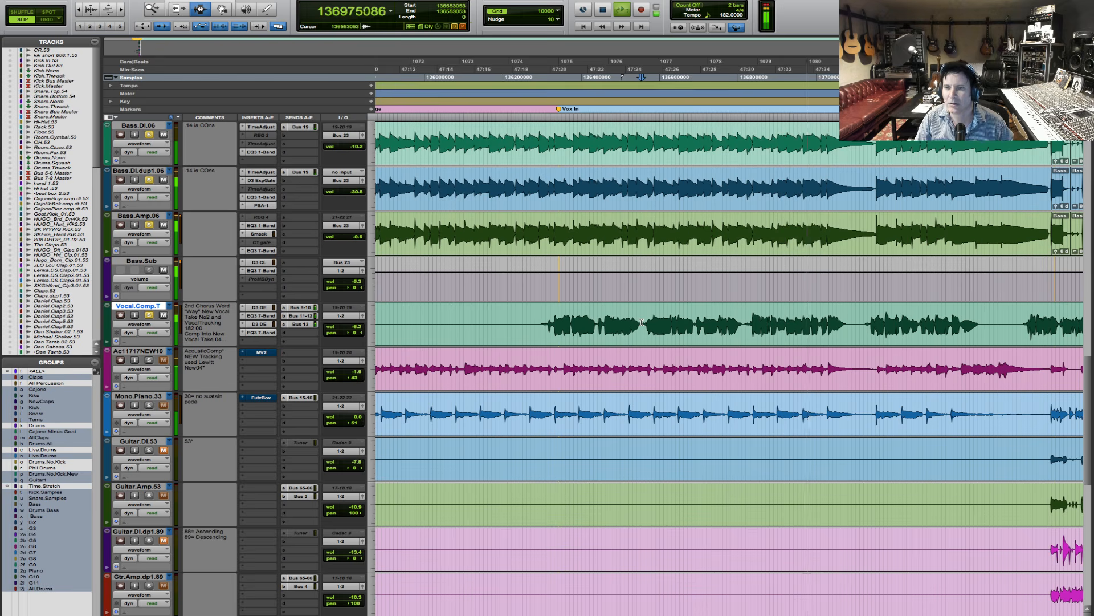
{"action": "key", "text": "space"}
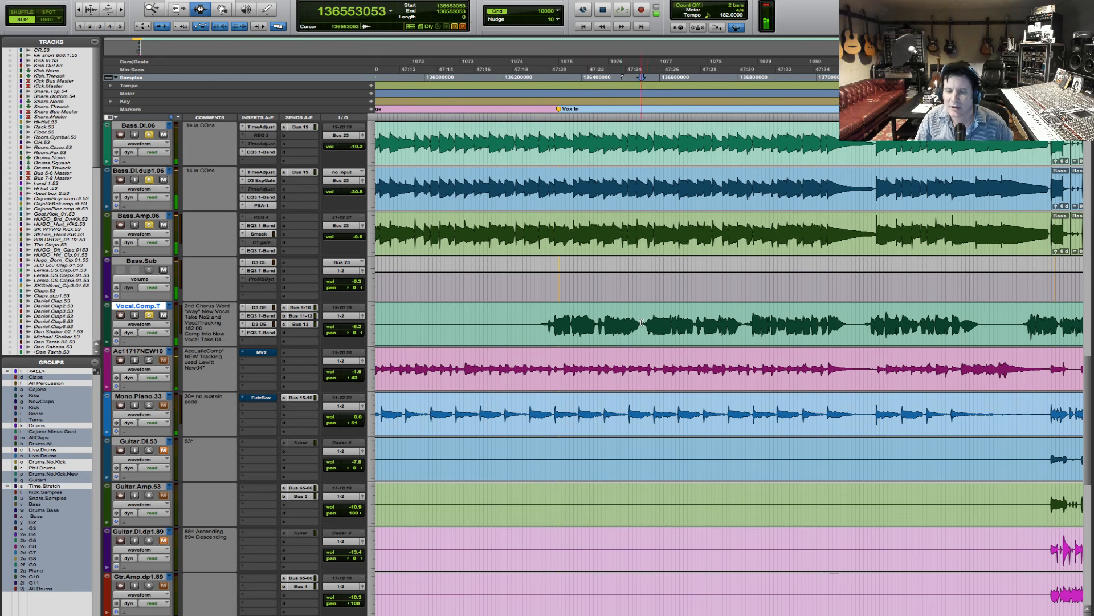
- Replay the bridge vocal's opening repeatedly from its first word at the Vox In marker, against the drums and bass
{"action": "left_click", "coordinate": [547, 322]}
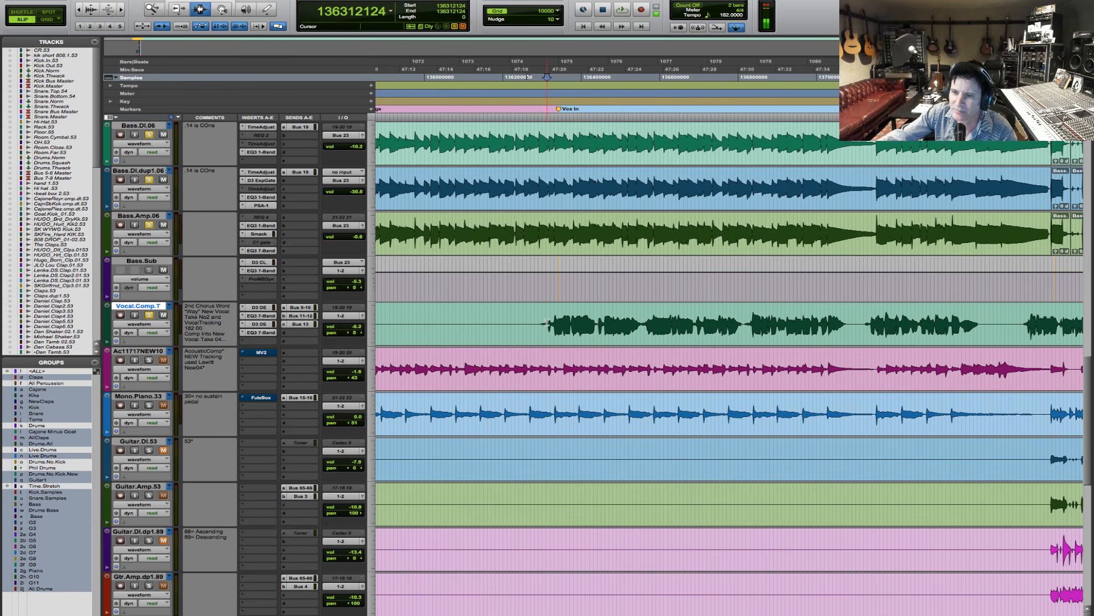
{"action": "key", "text": "space"}
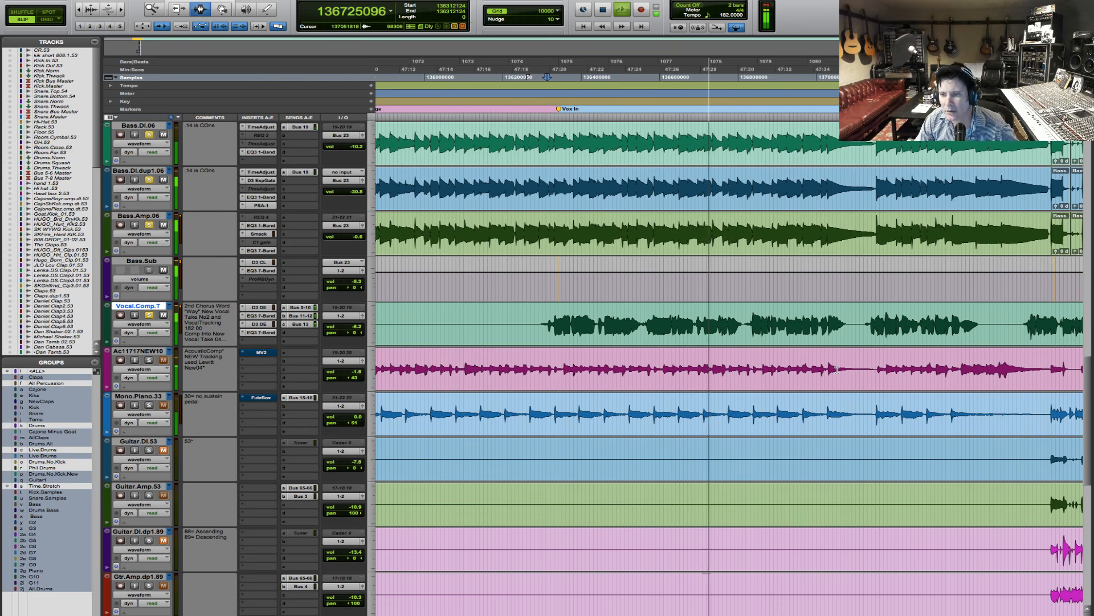
{"action": "key", "text": "space"}
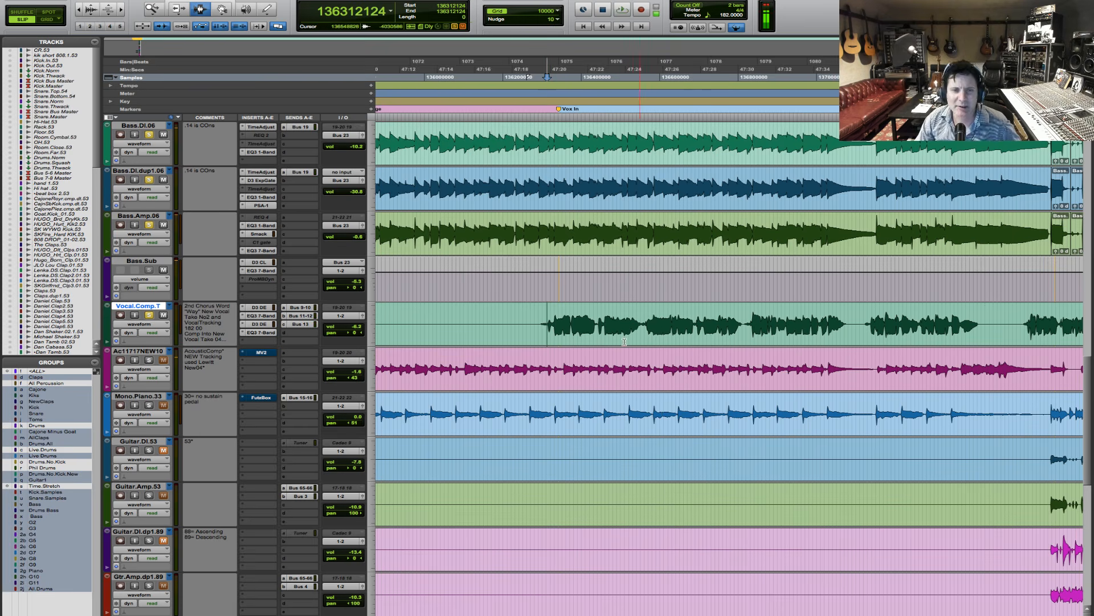
{"action": "left_click", "coordinate": [541, 321]}
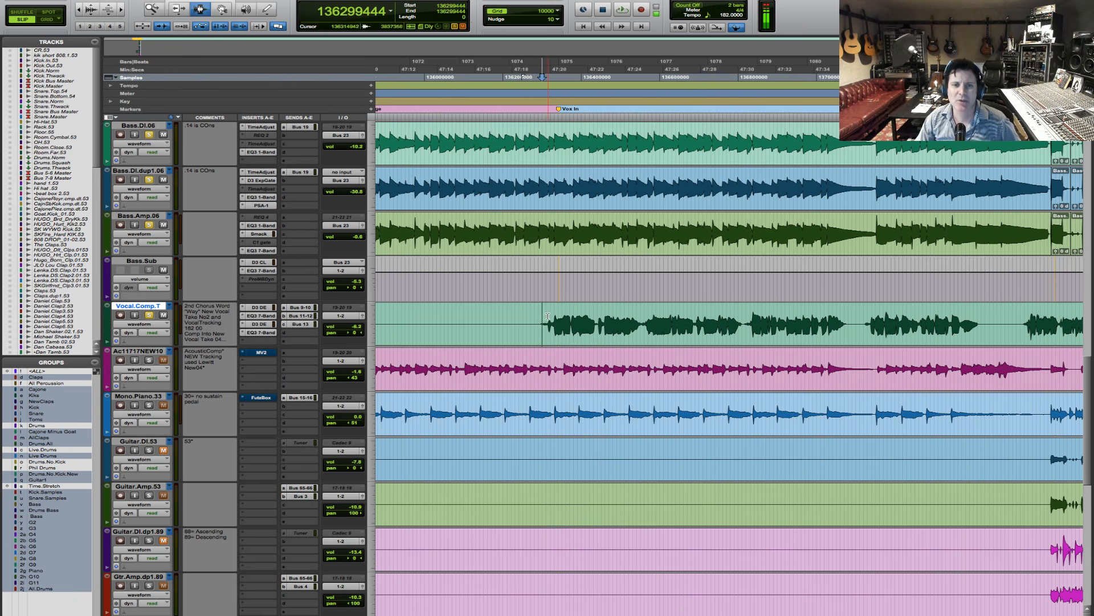
{"action": "left_click", "coordinate": [548, 316]}
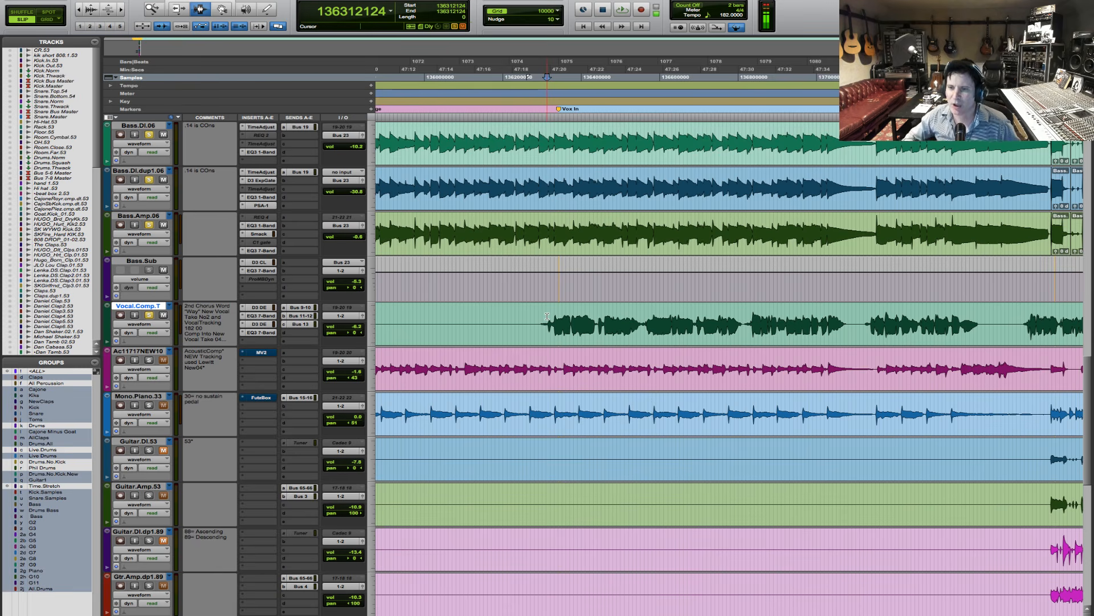
{"action": "key", "text": "space"}
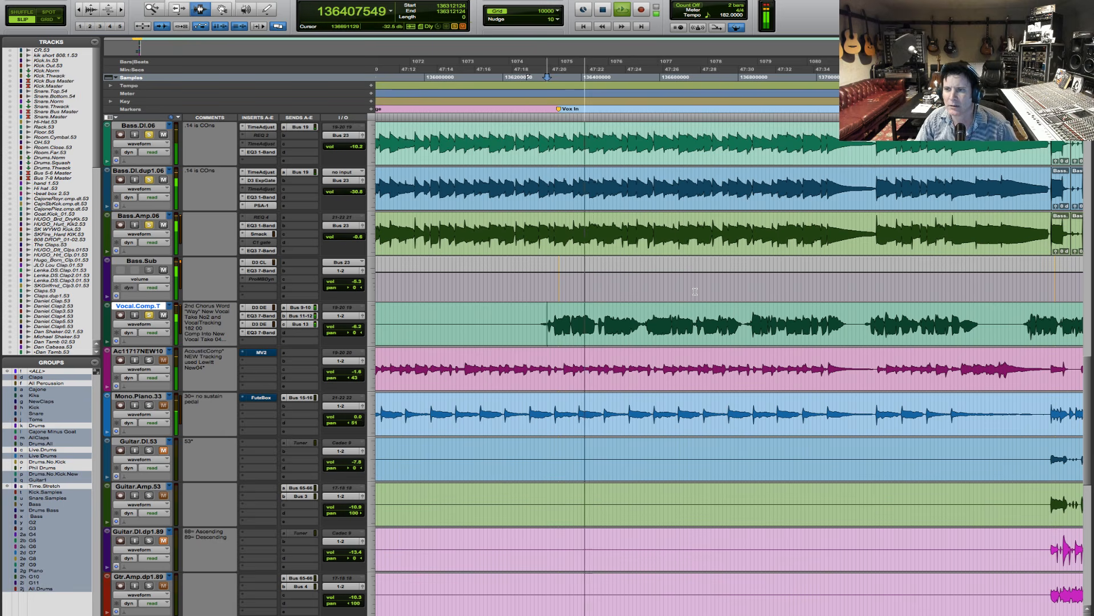
{"action": "key", "text": "space"}
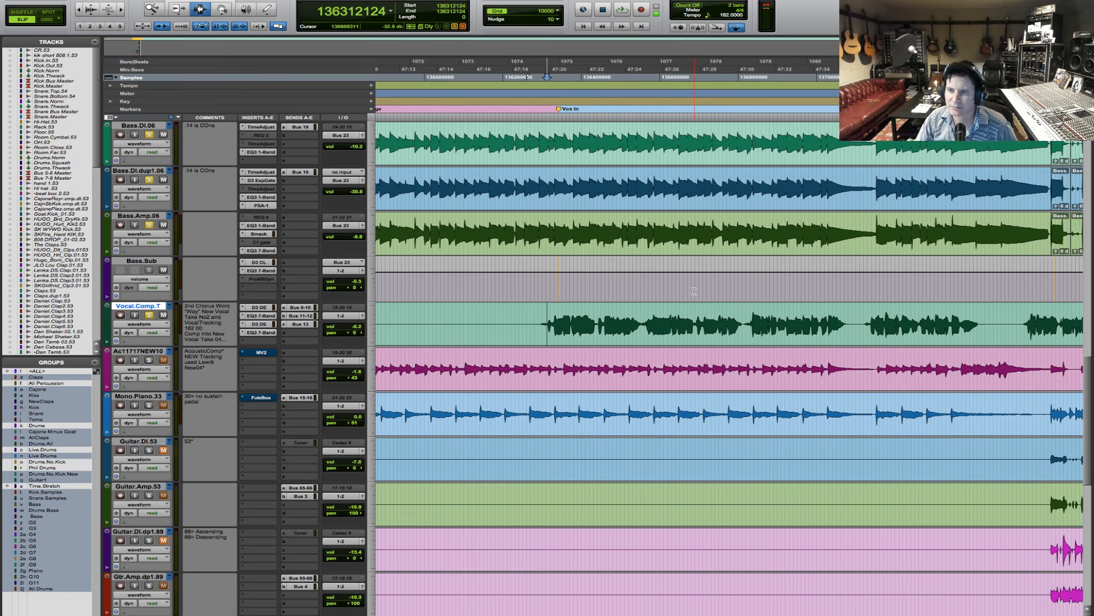
{"action": "key", "text": "space"}
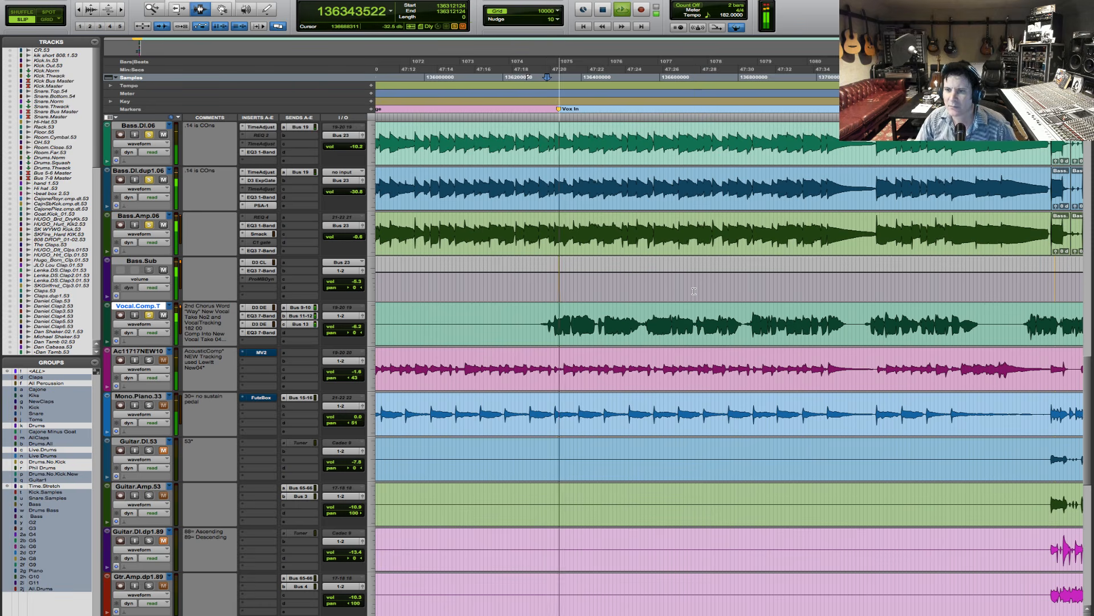
{"action": "key", "text": "space"}
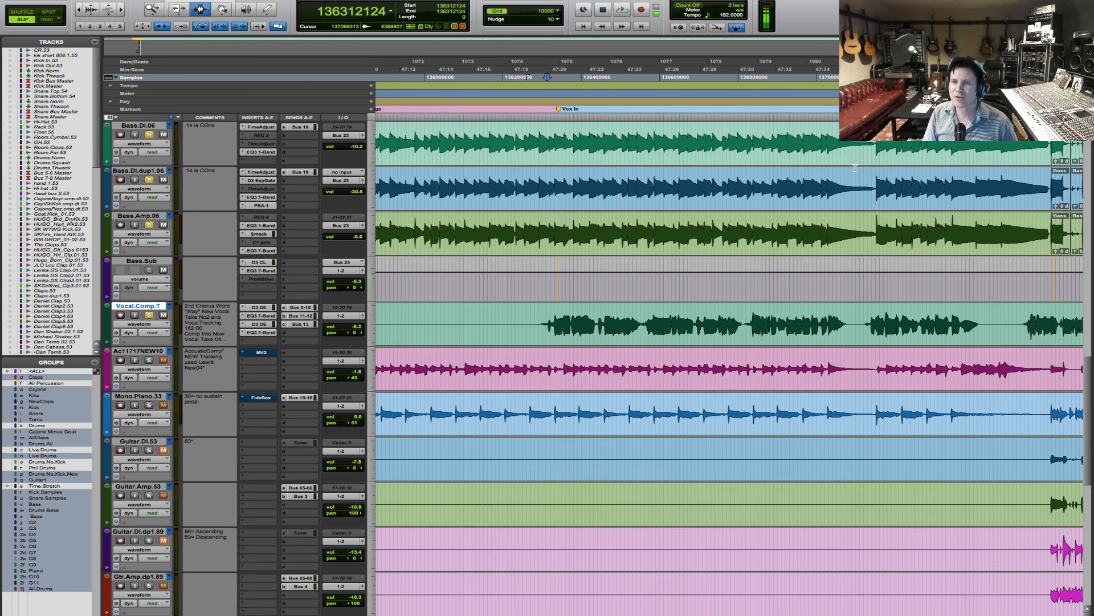
- Audition the first bridge vocal phrase in several short passes from just before the Vox In marker, with the drums and bass
{"action": "key", "text": "space"}
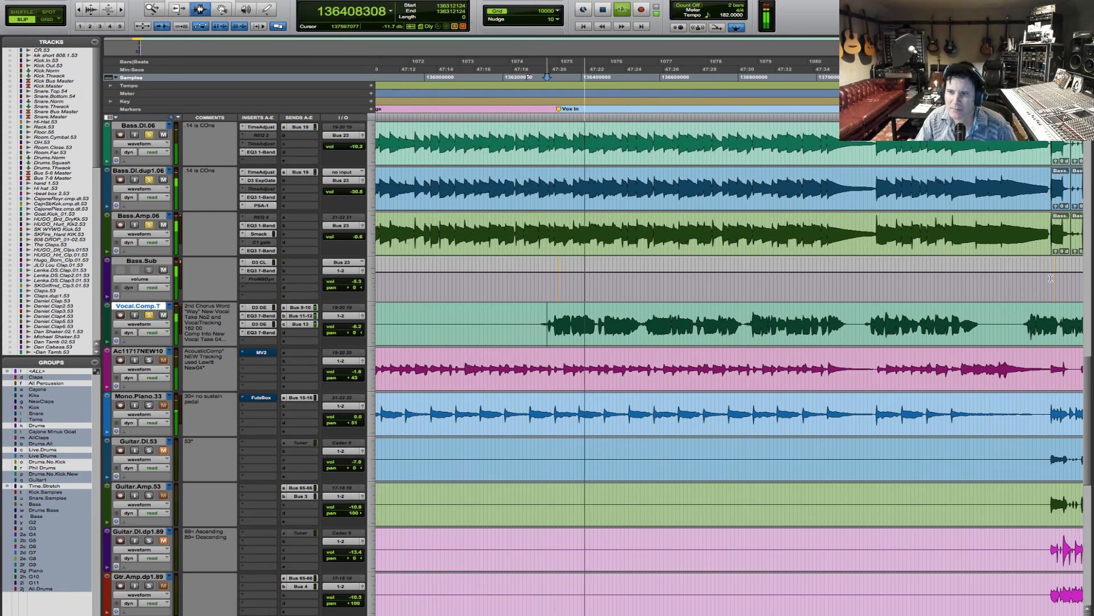
{"action": "key", "text": "space"}
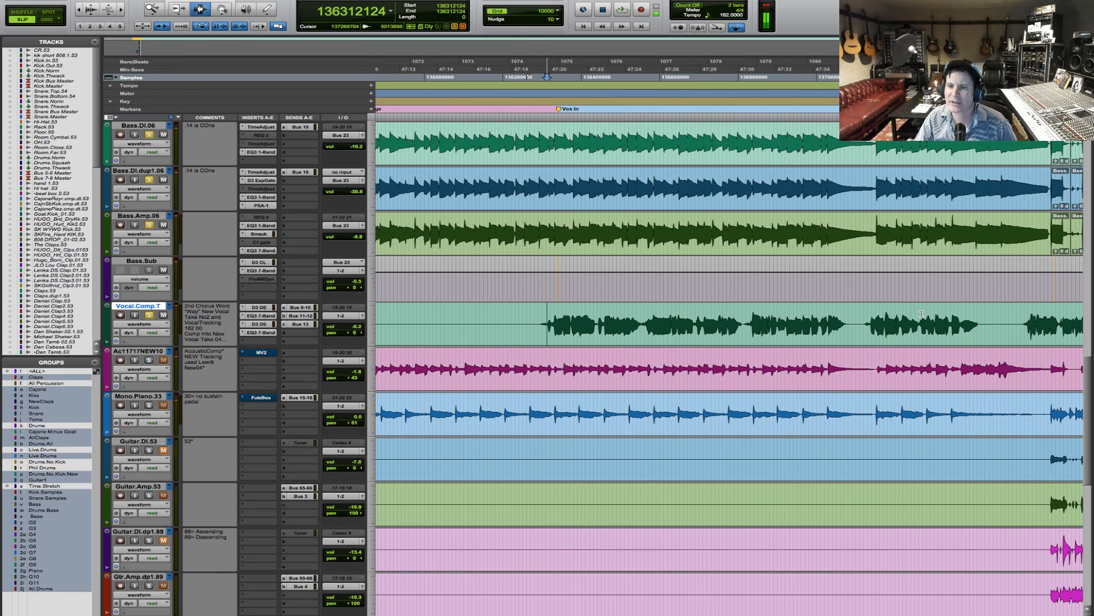
{"action": "key", "text": "space"}
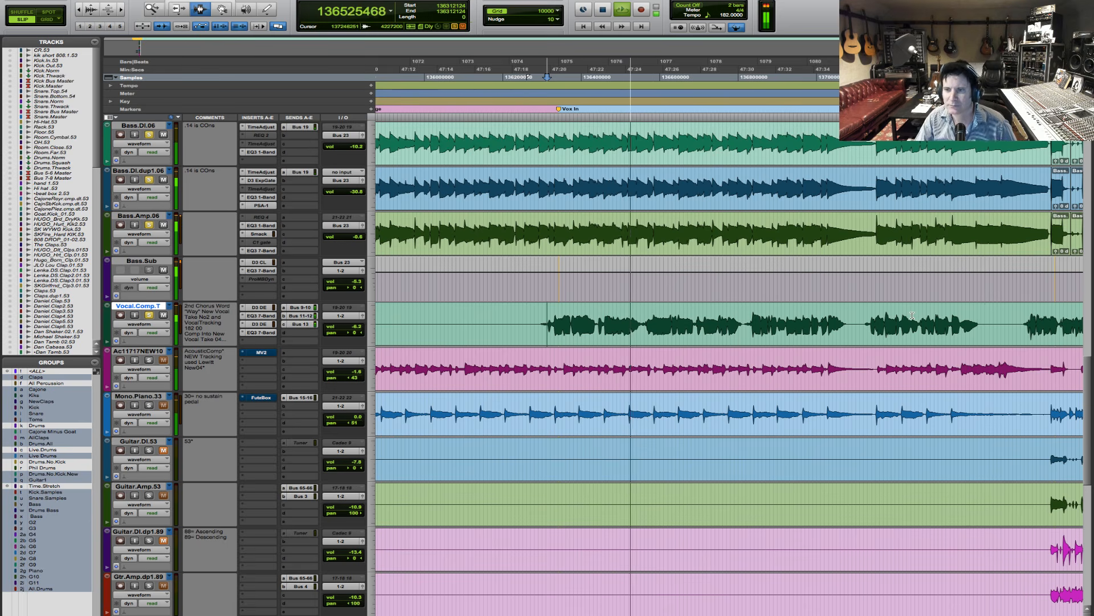
{"action": "key", "text": "space"}
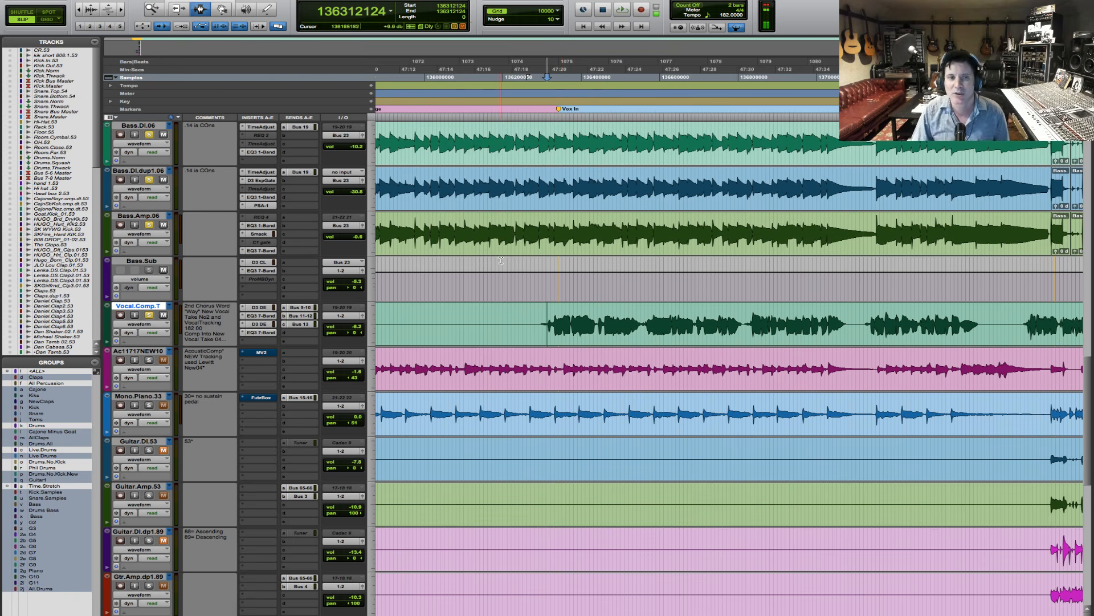
{"action": "key", "text": "space"}
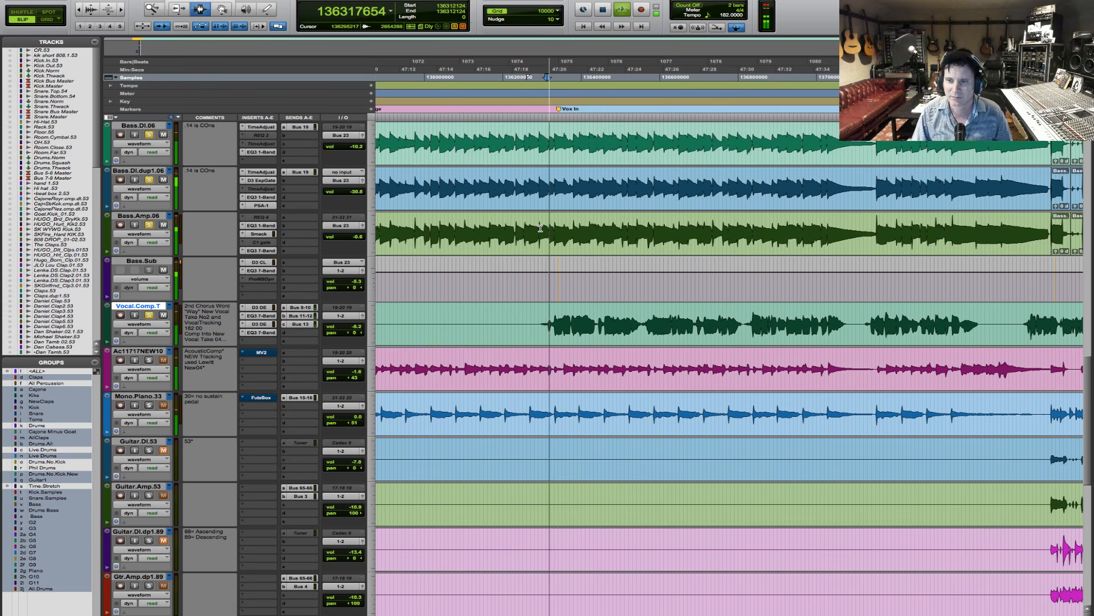
{"action": "key", "text": "space"}
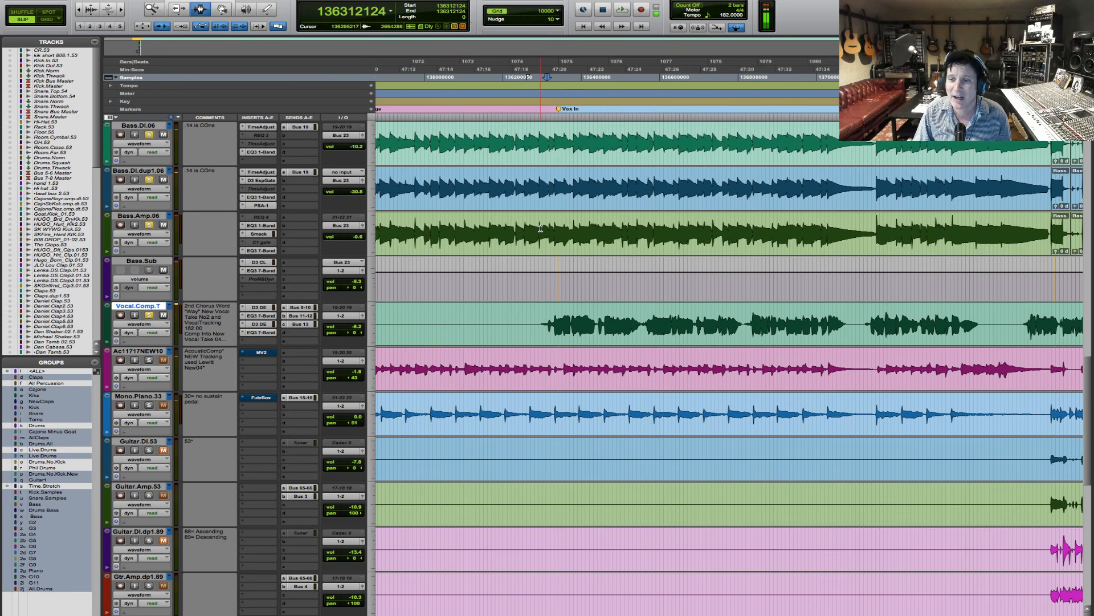
{"action": "key", "text": "space"}
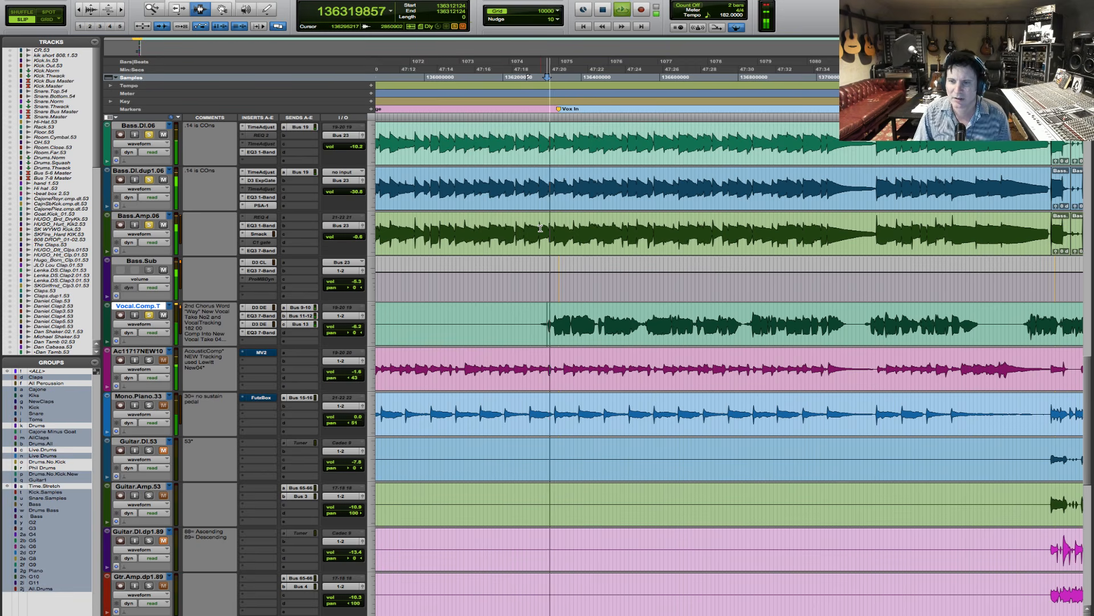
{"action": "key", "text": "space"}
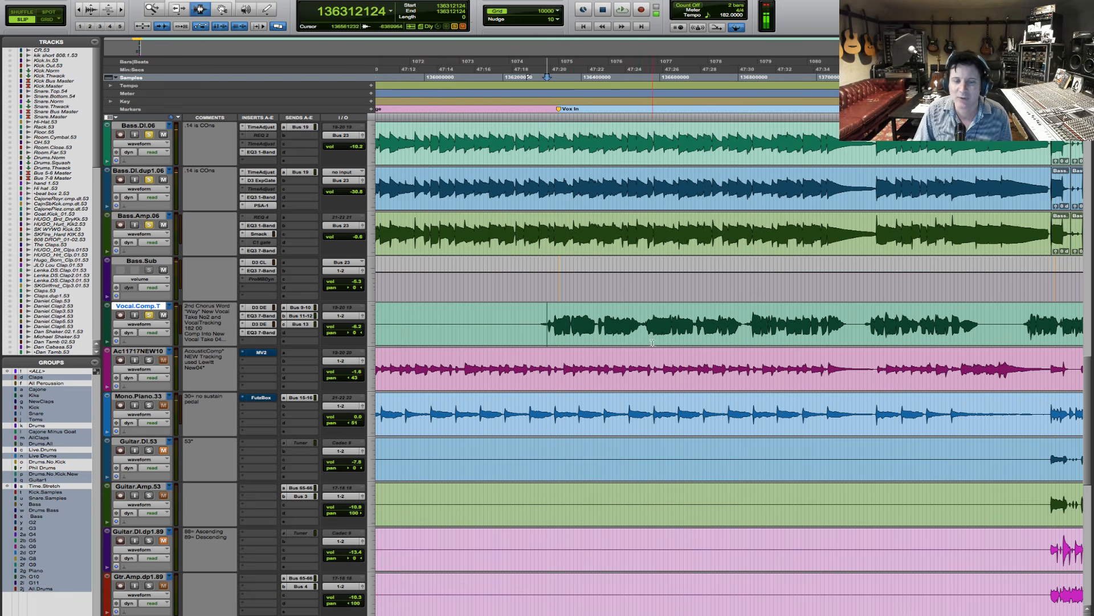
- Play the second bridge vocal phrase from the gap before it, and return the playback start to just ahead of the bridge vocal's entry
{"action": "left_click", "coordinate": [641, 322]}
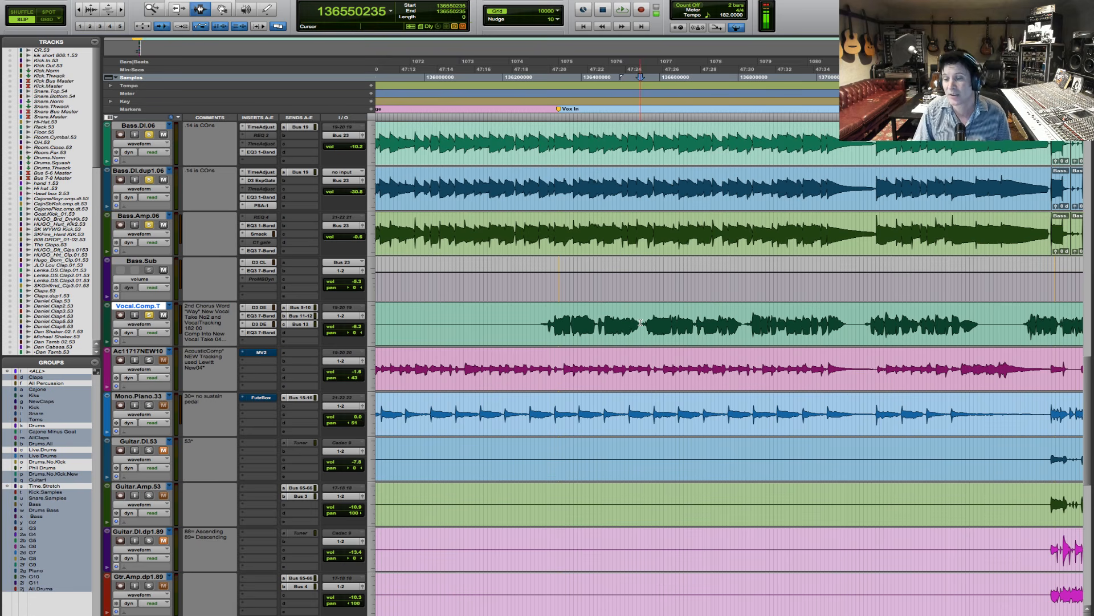
{"action": "key", "text": "space"}
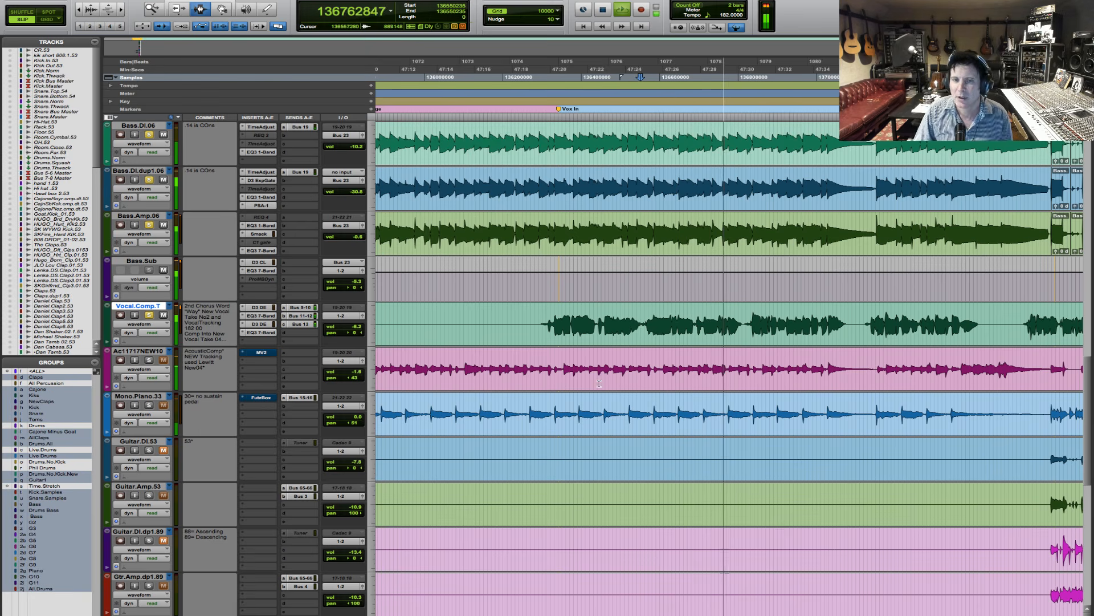
{"action": "key", "text": "space"}
{"action": "left_click", "coordinate": [540, 328]}
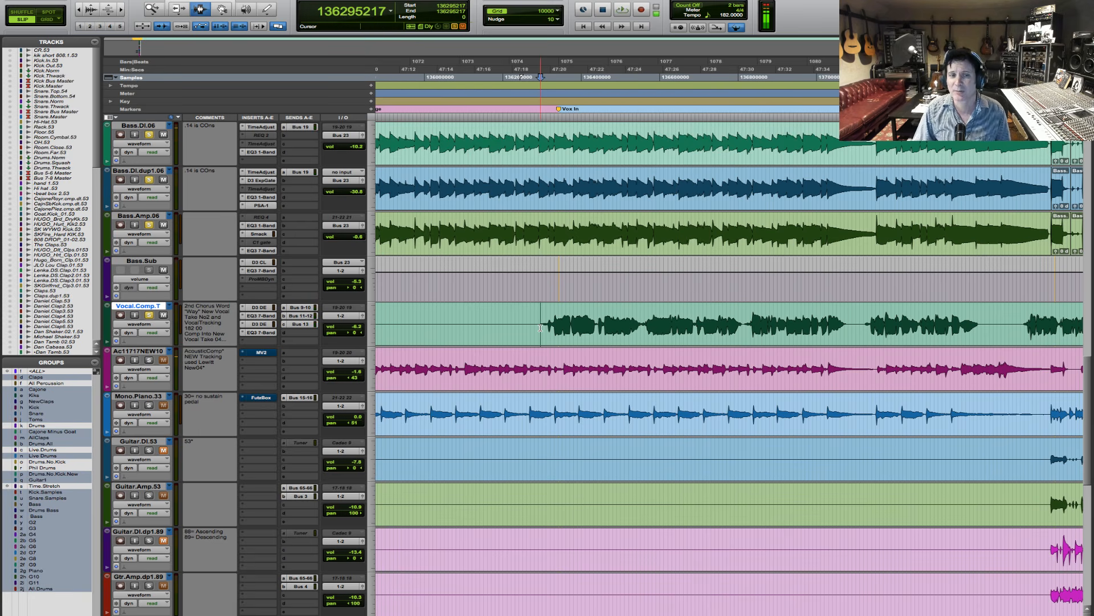